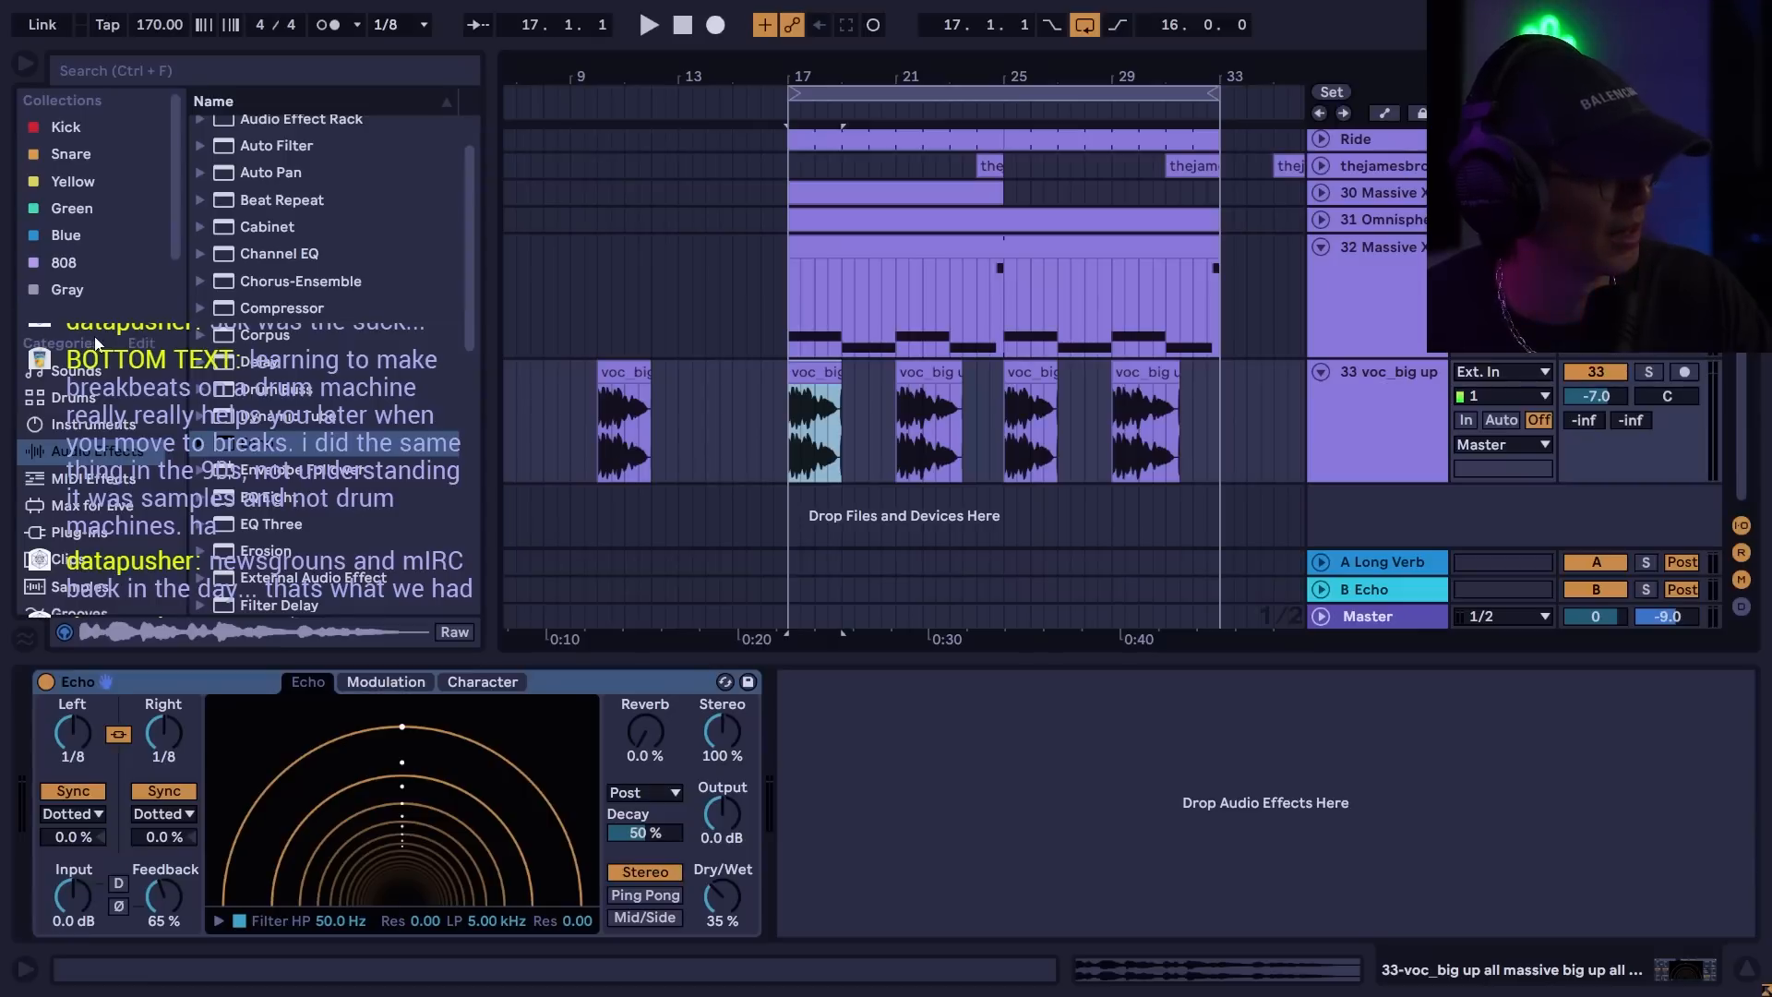
- Open the DEV Tools place and expand the bass folder of OG Jungle Vol. 1 (COMPLETE), collapsing the vox folder
scroll(140, 332, down, 2)
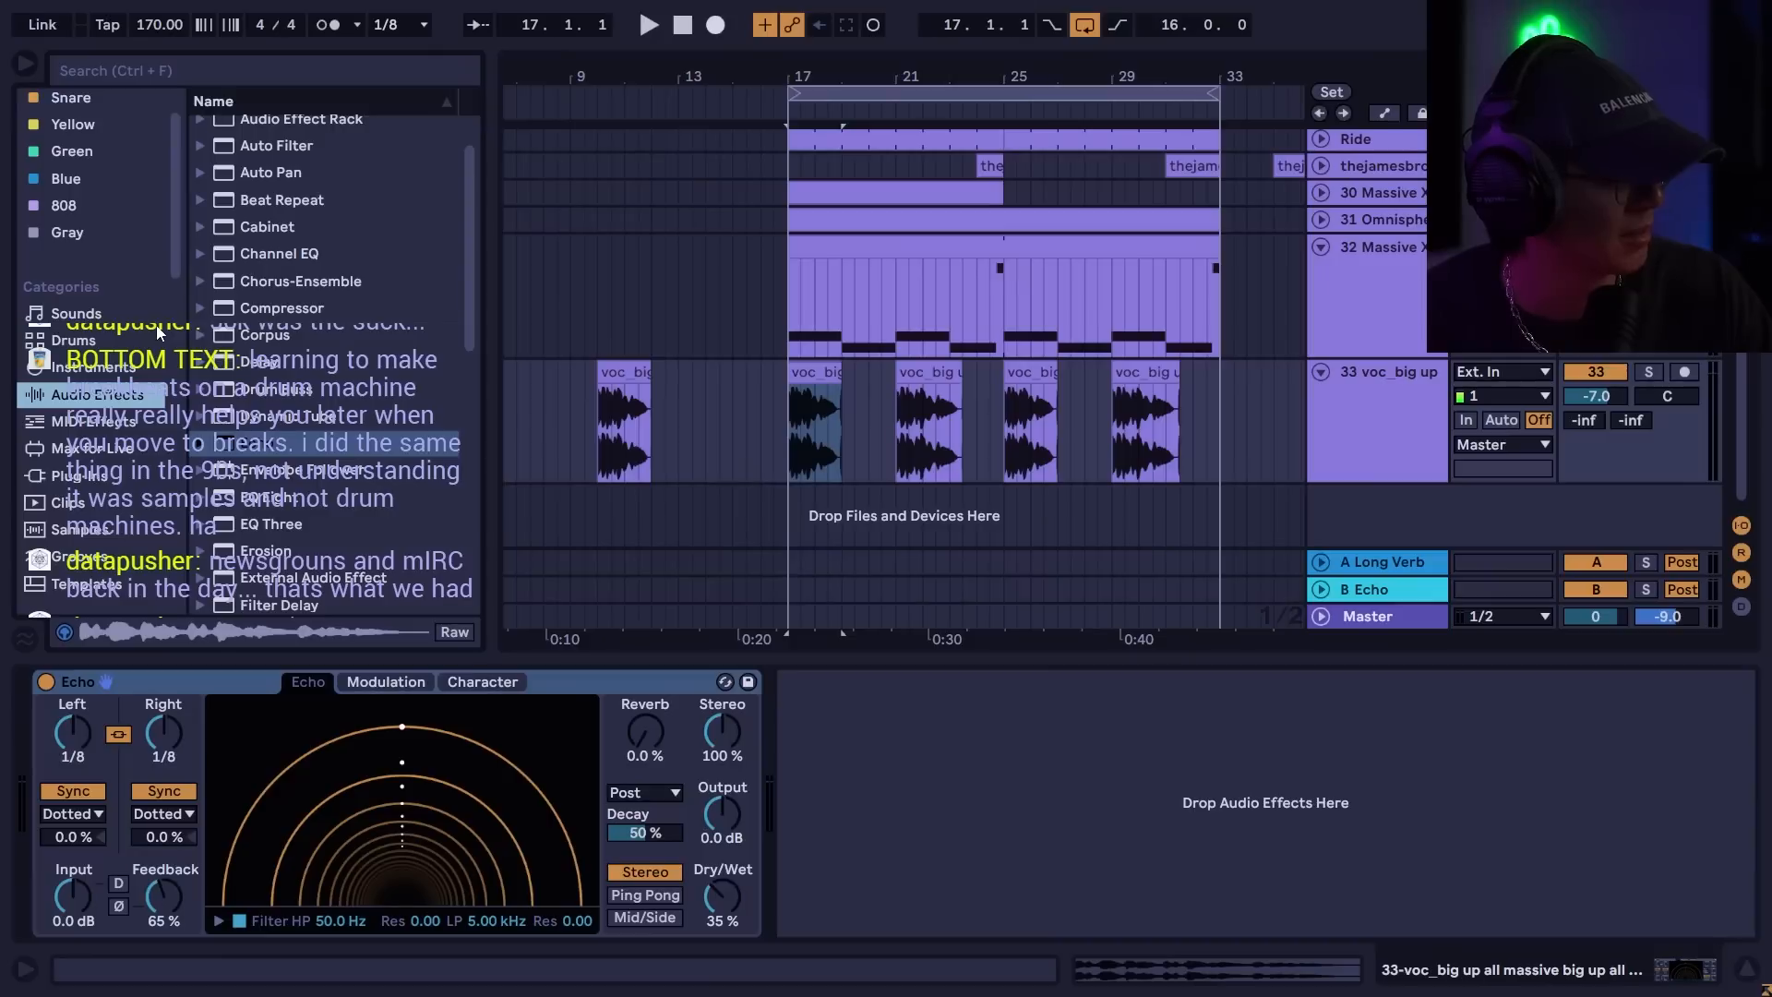
scroll(159, 333, down, 5)
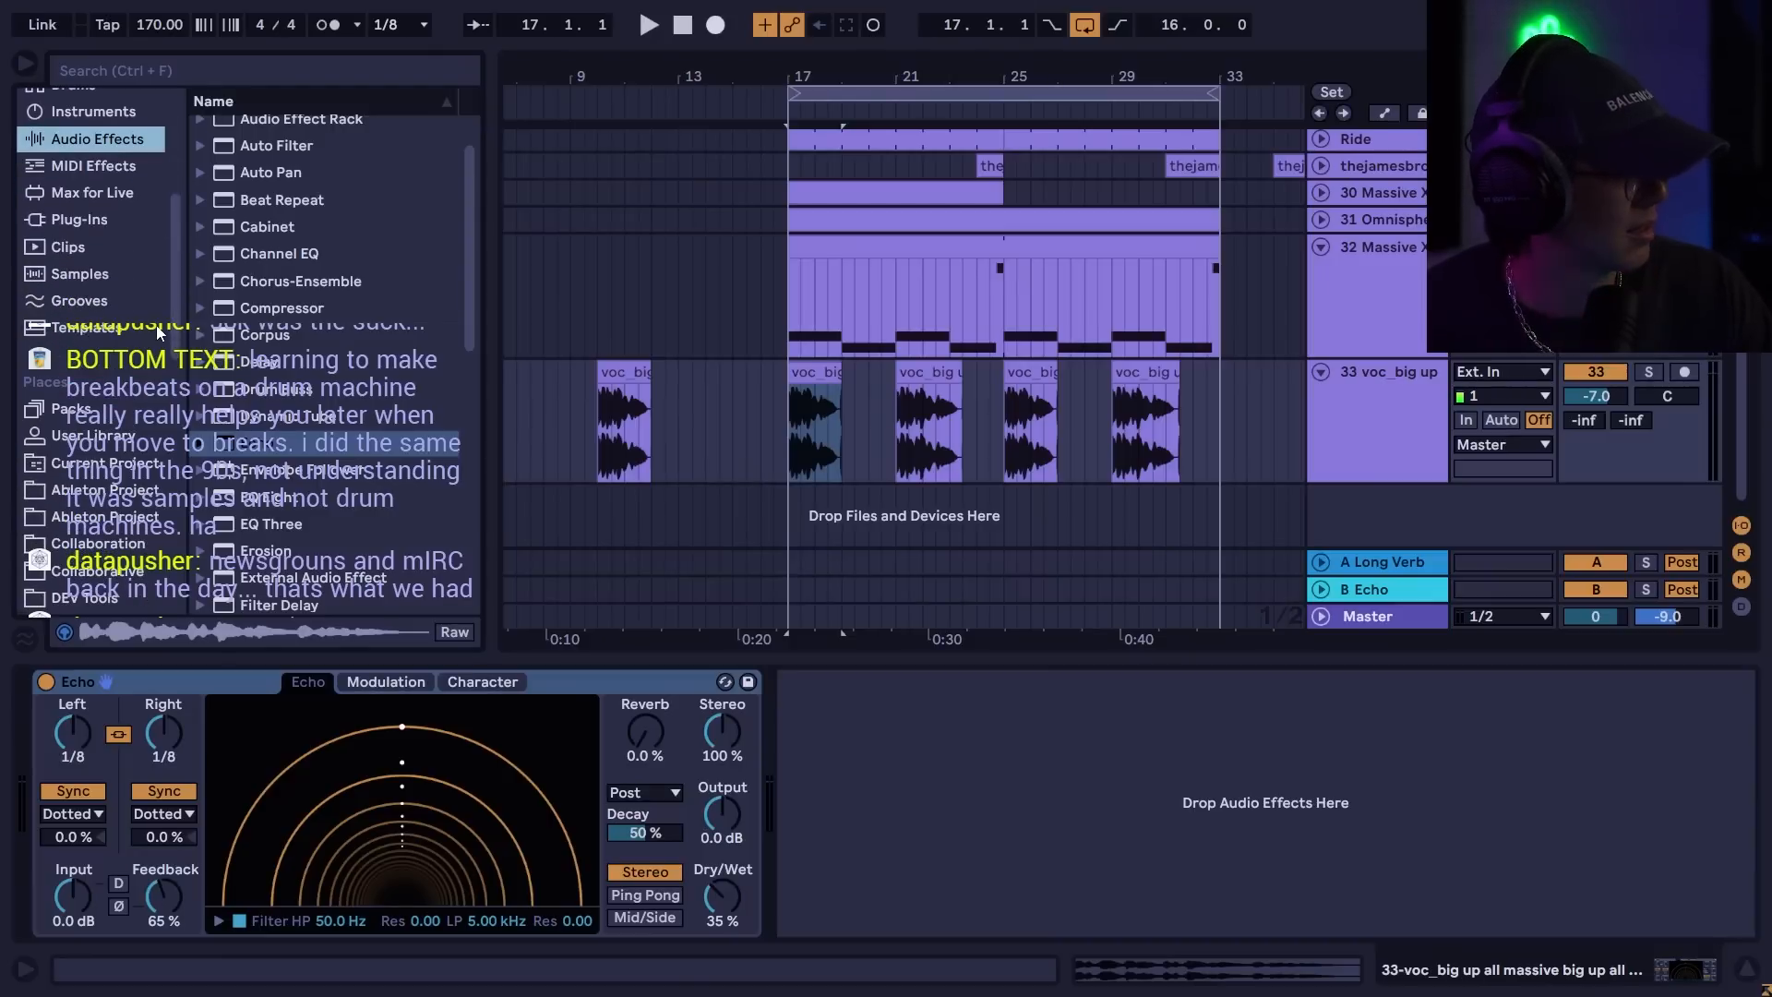
scroll(157, 330, down, 4)
click(159, 366)
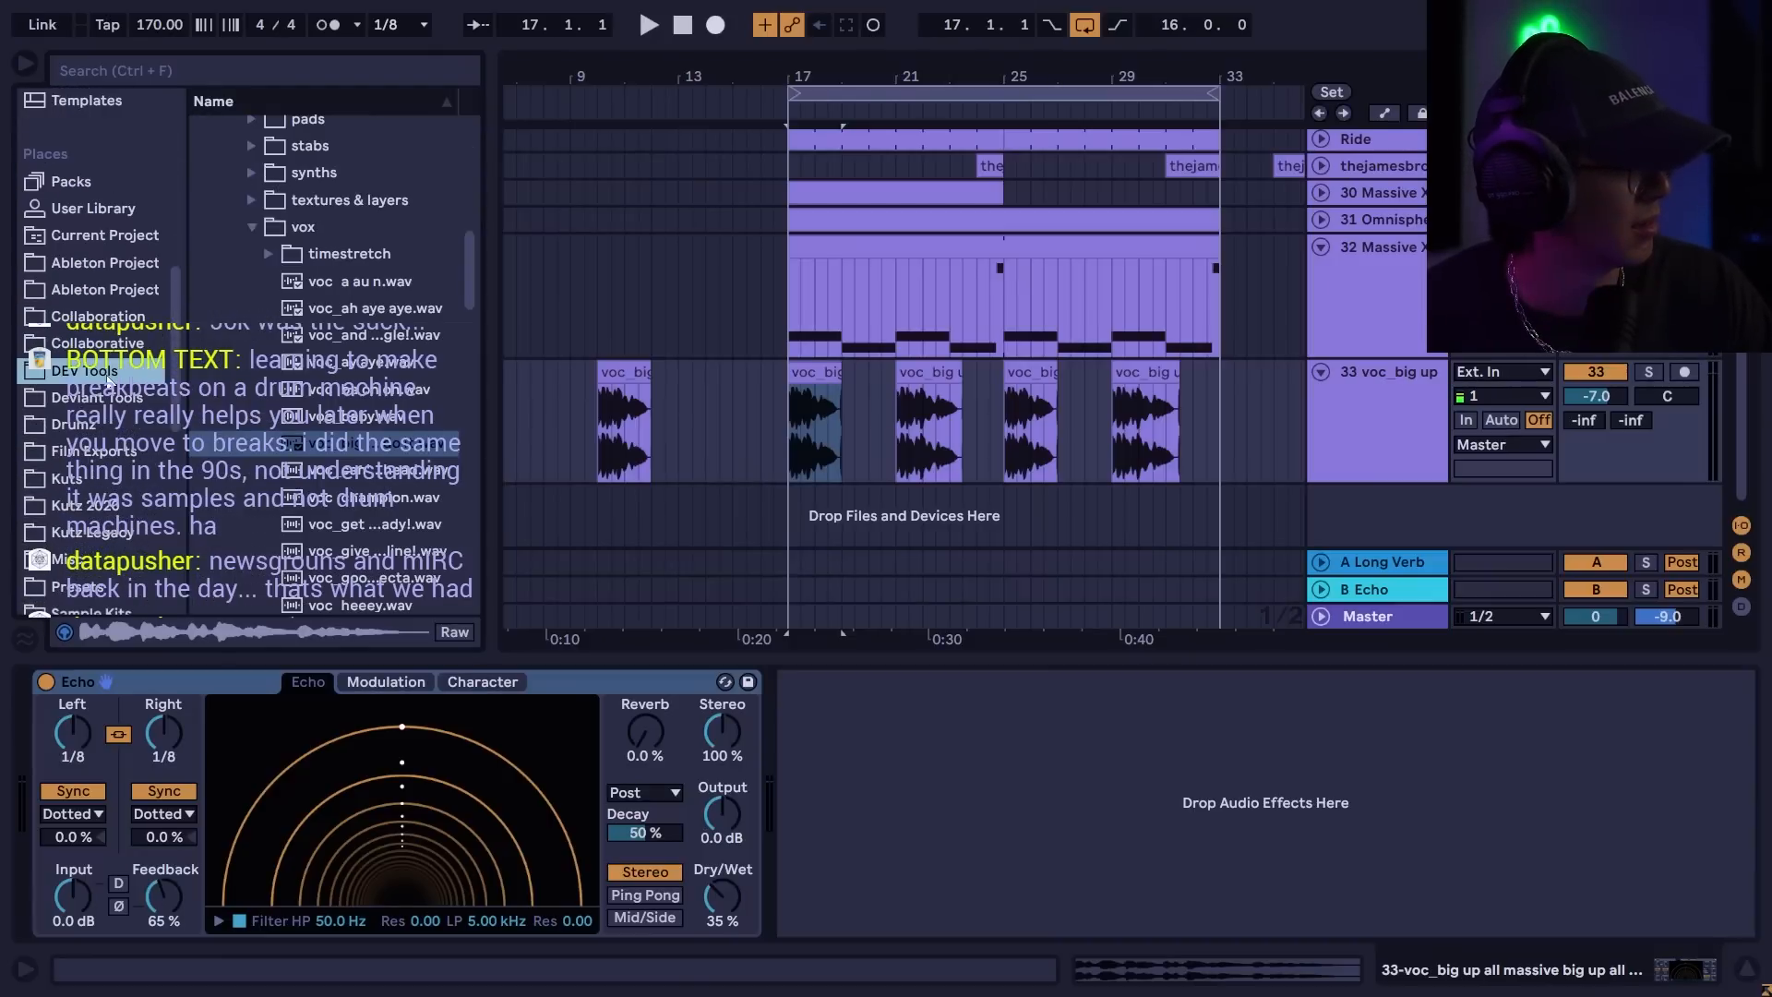
click(255, 233)
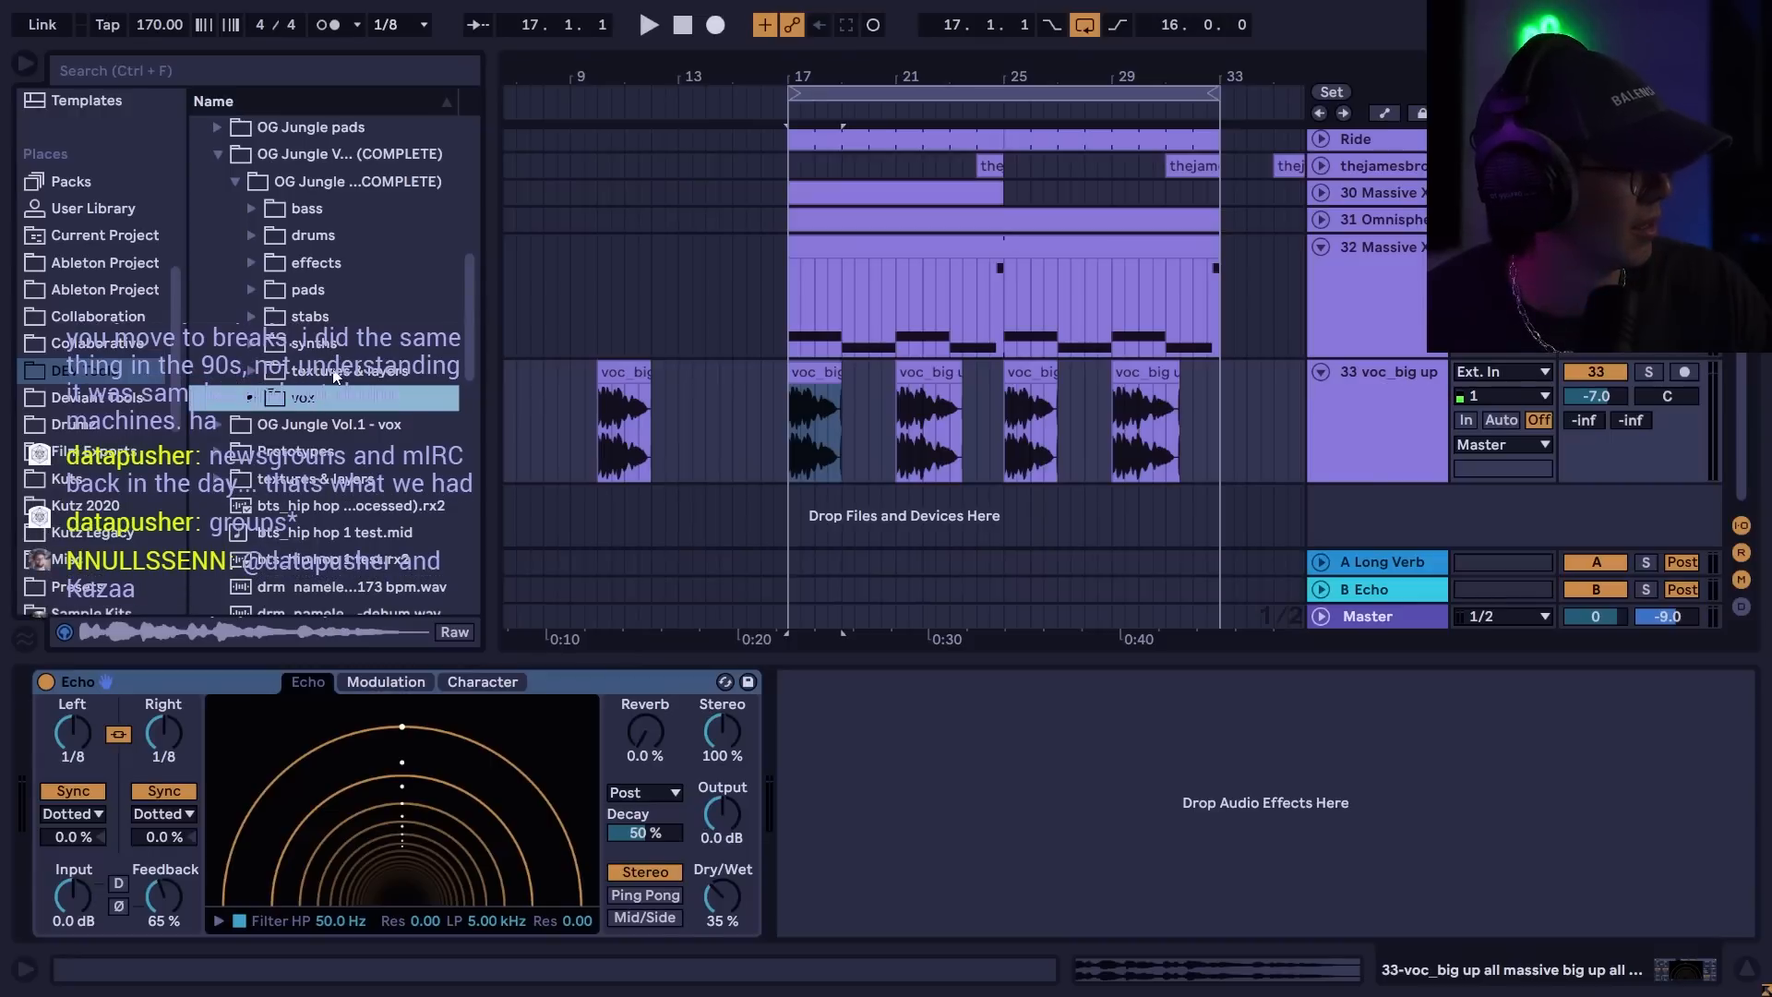
click(252, 209)
- Audition the 101 bass samples from bas_101 80s bass to bas_101 pumping dread
key(Down)
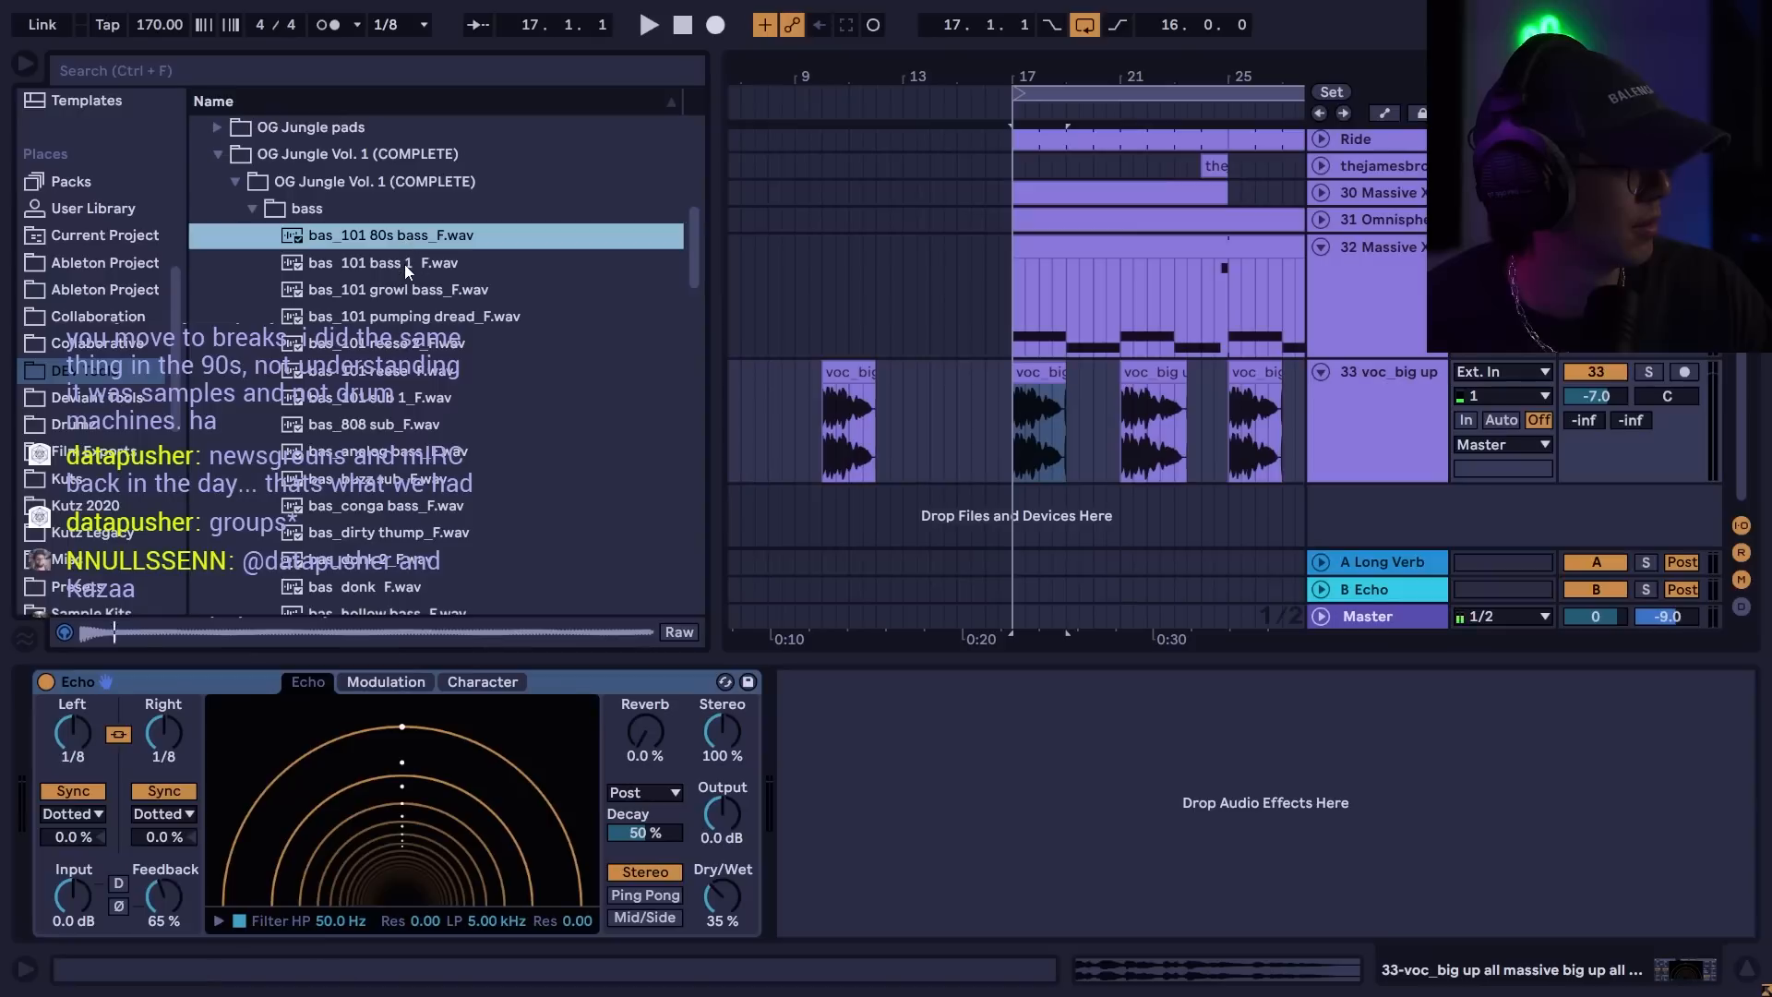
click(404, 264)
click(414, 288)
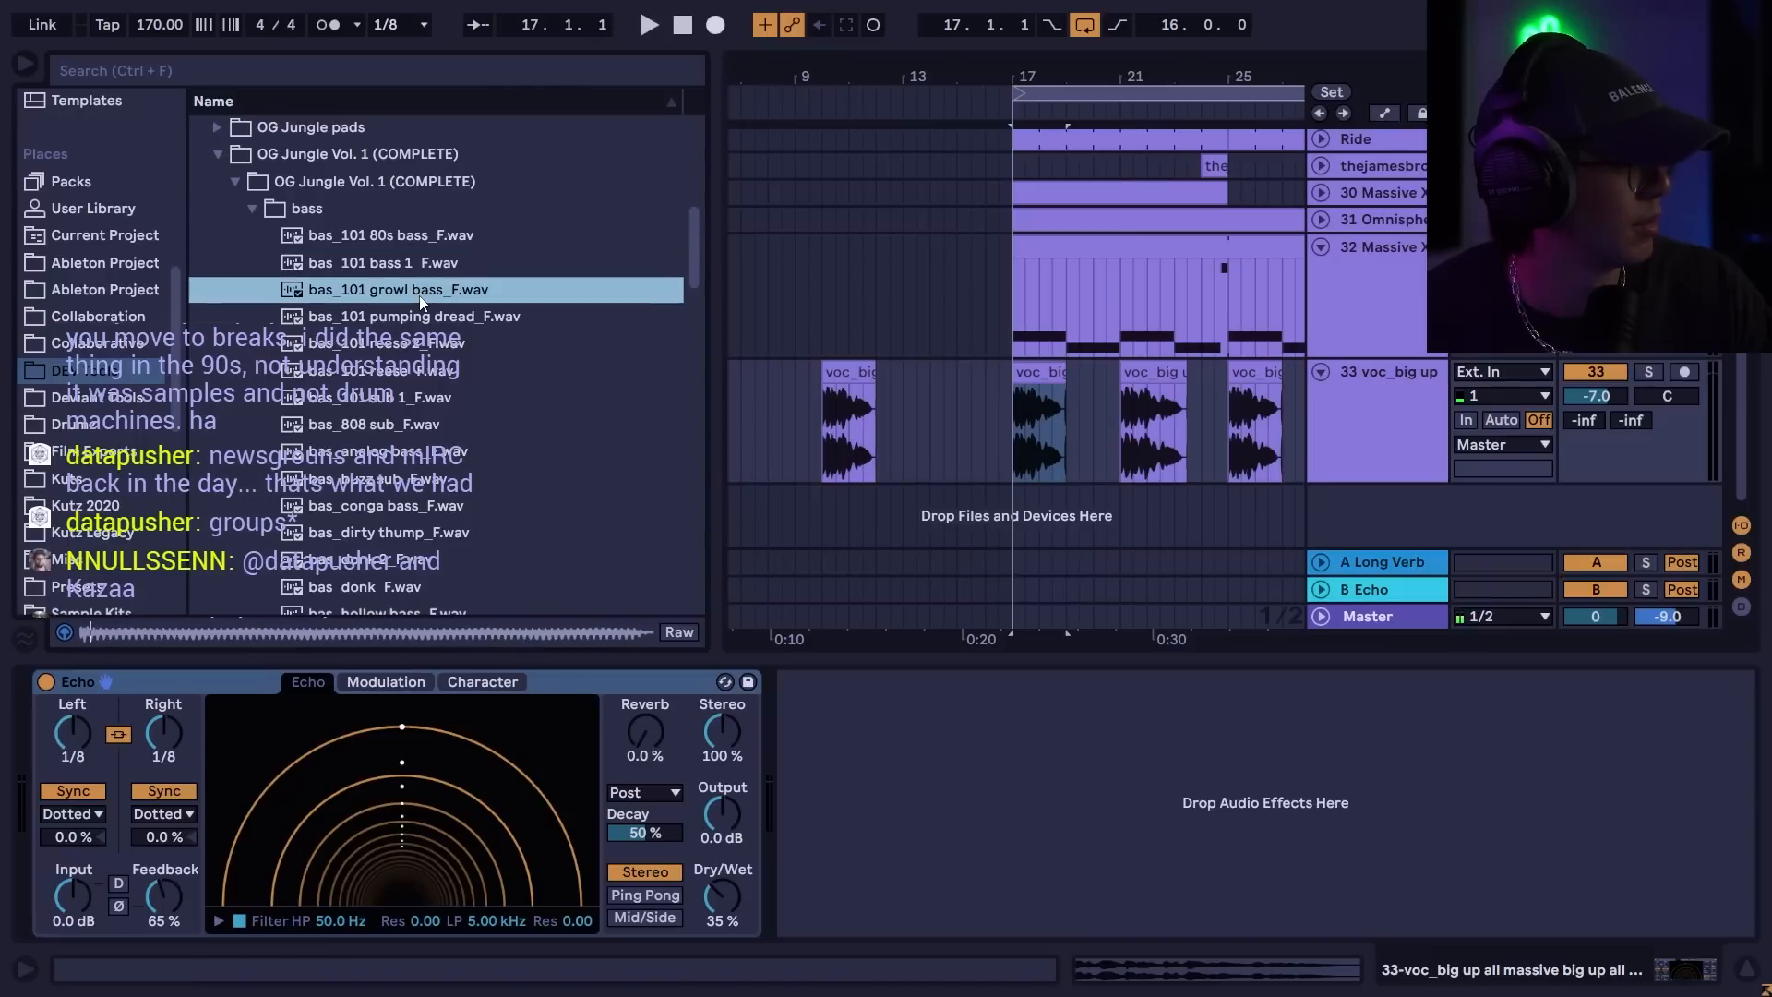
click(429, 320)
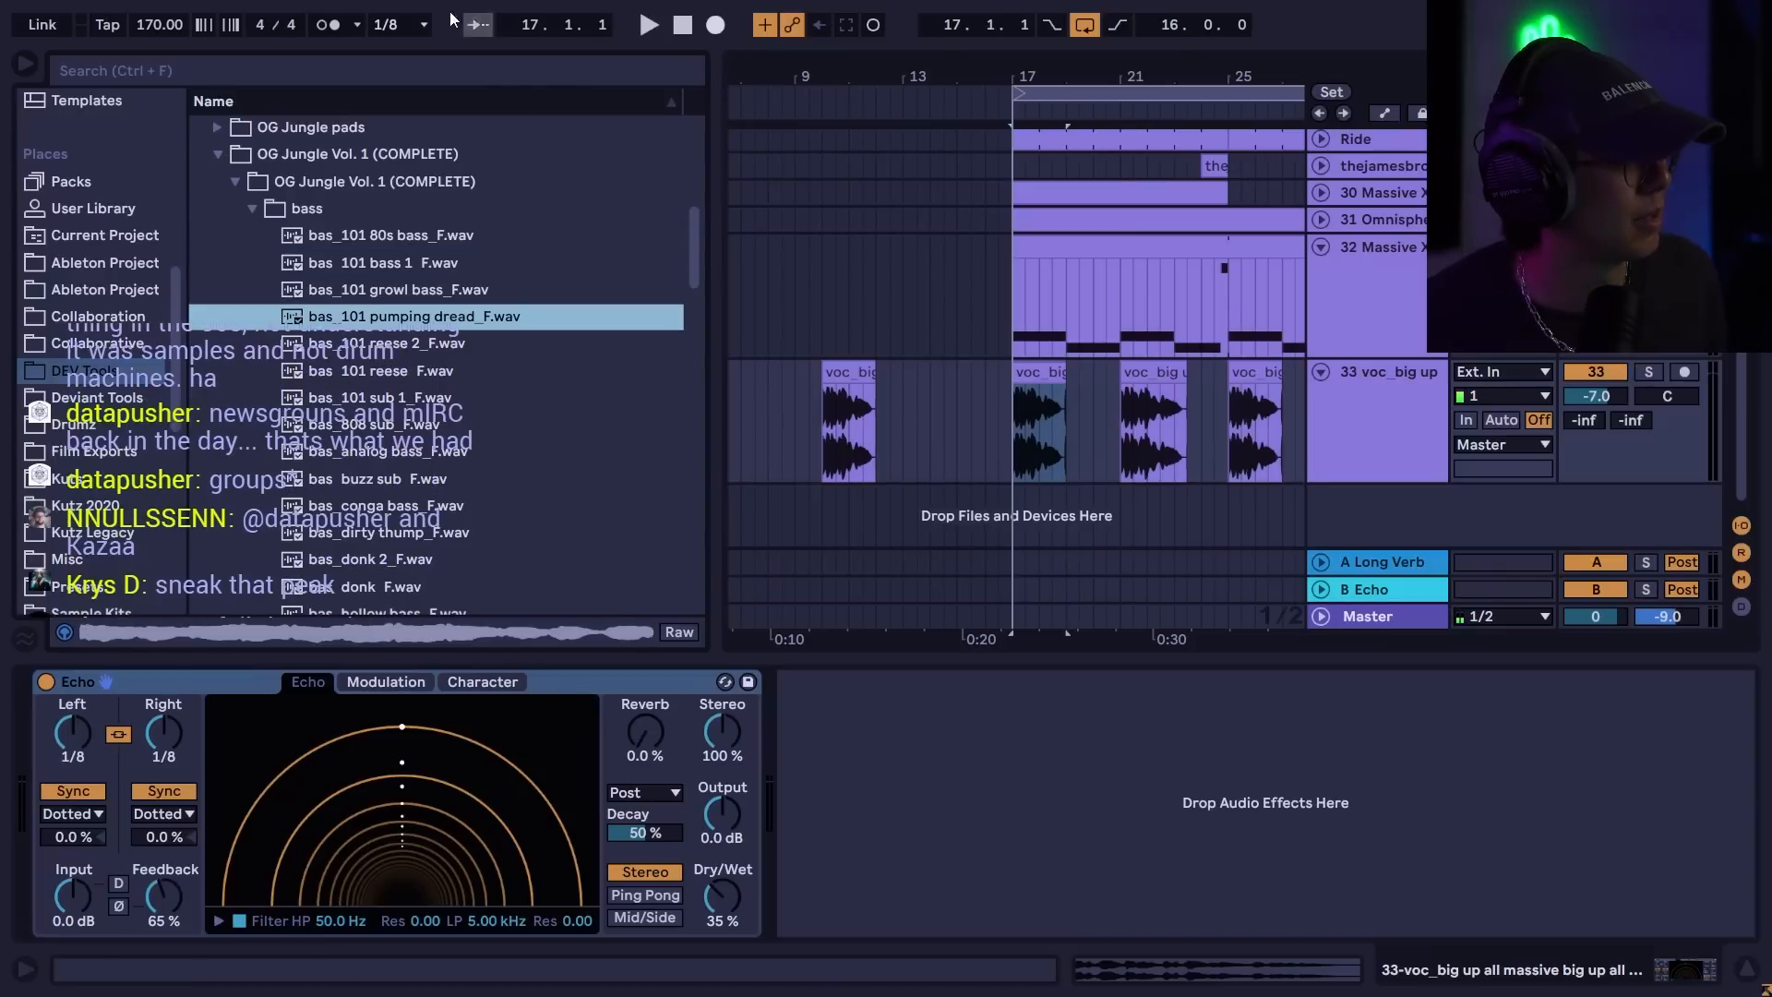
- Exit full-screen view and create a new Live Set
key(F11)
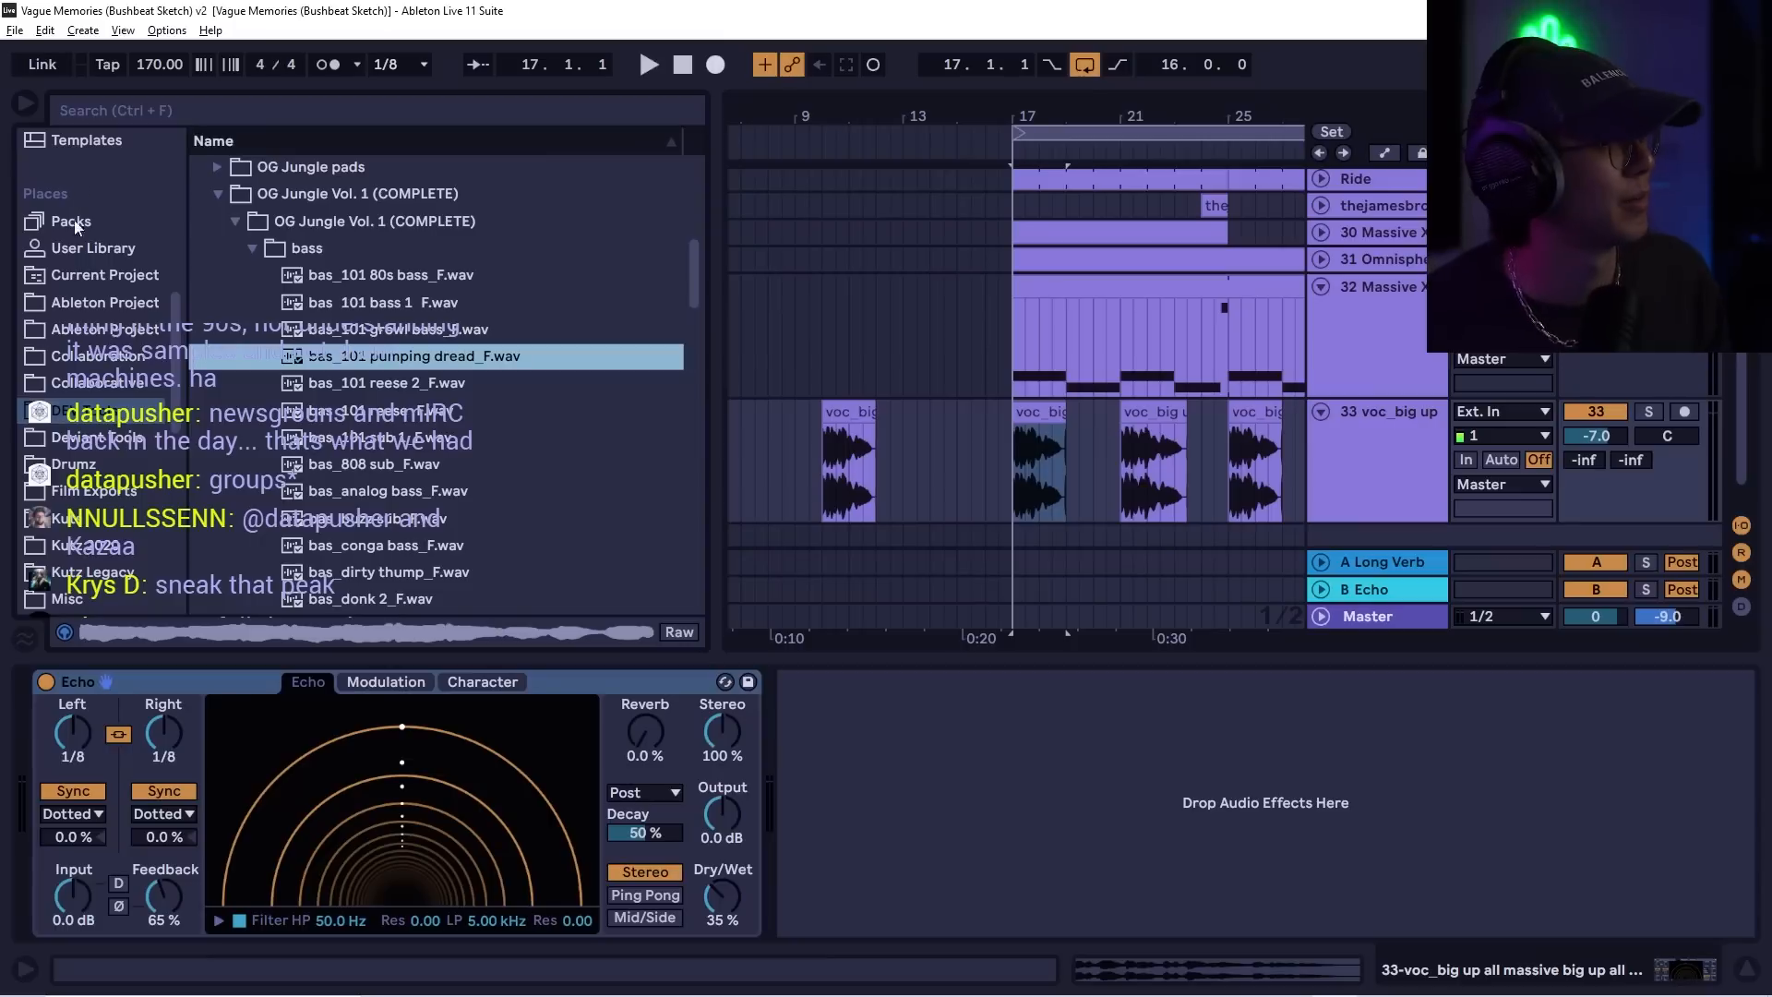
click(14, 30)
click(72, 51)
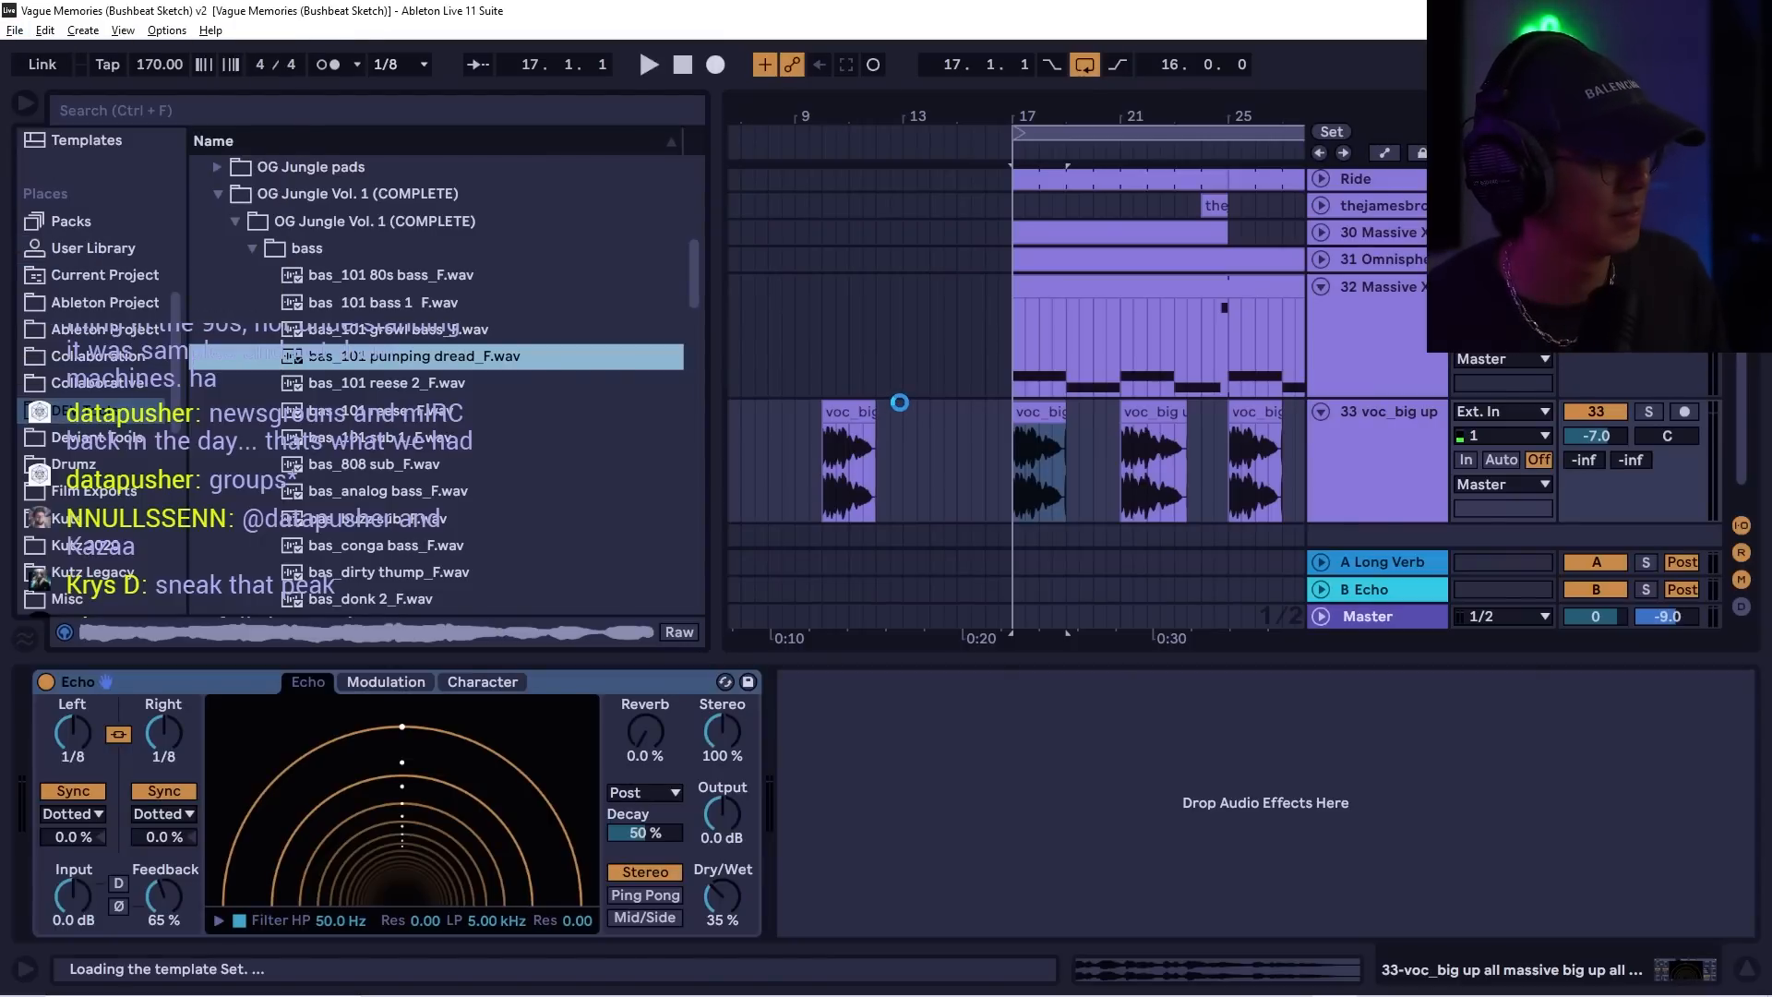
- Audition the remaining bass samples from bas_101 reese 2 down to the bas_tr-06 808 kick variants
click(442, 386)
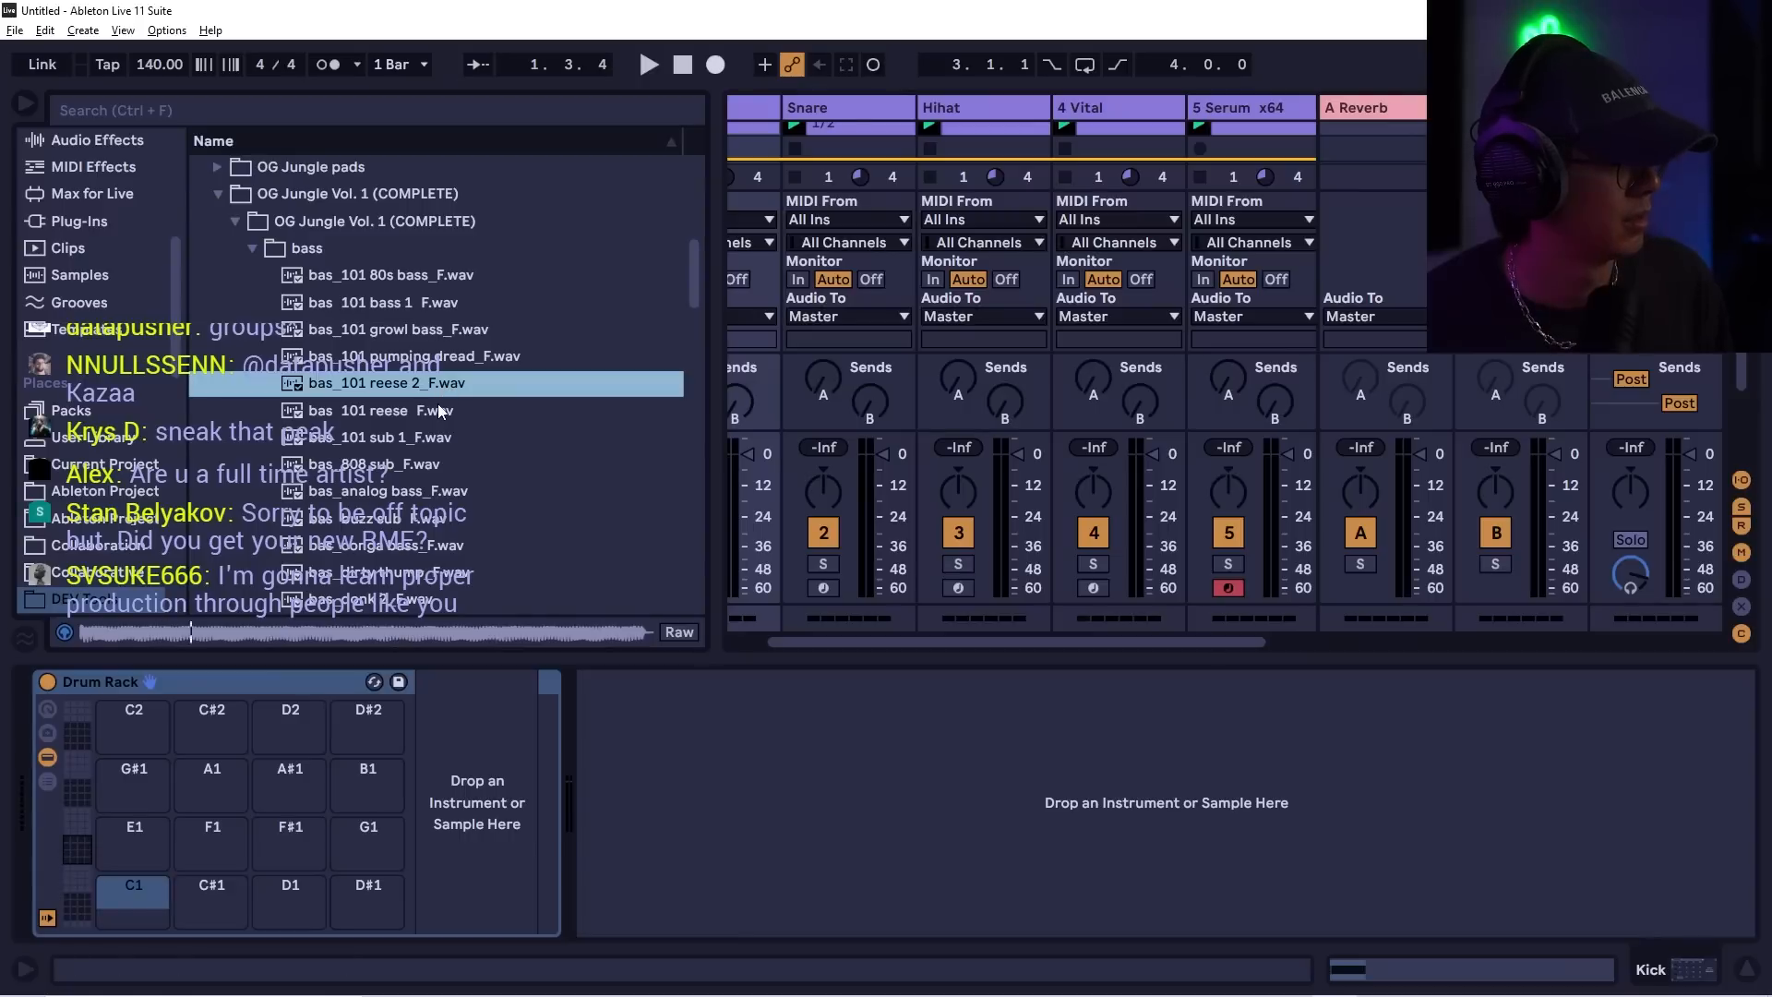
click(440, 411)
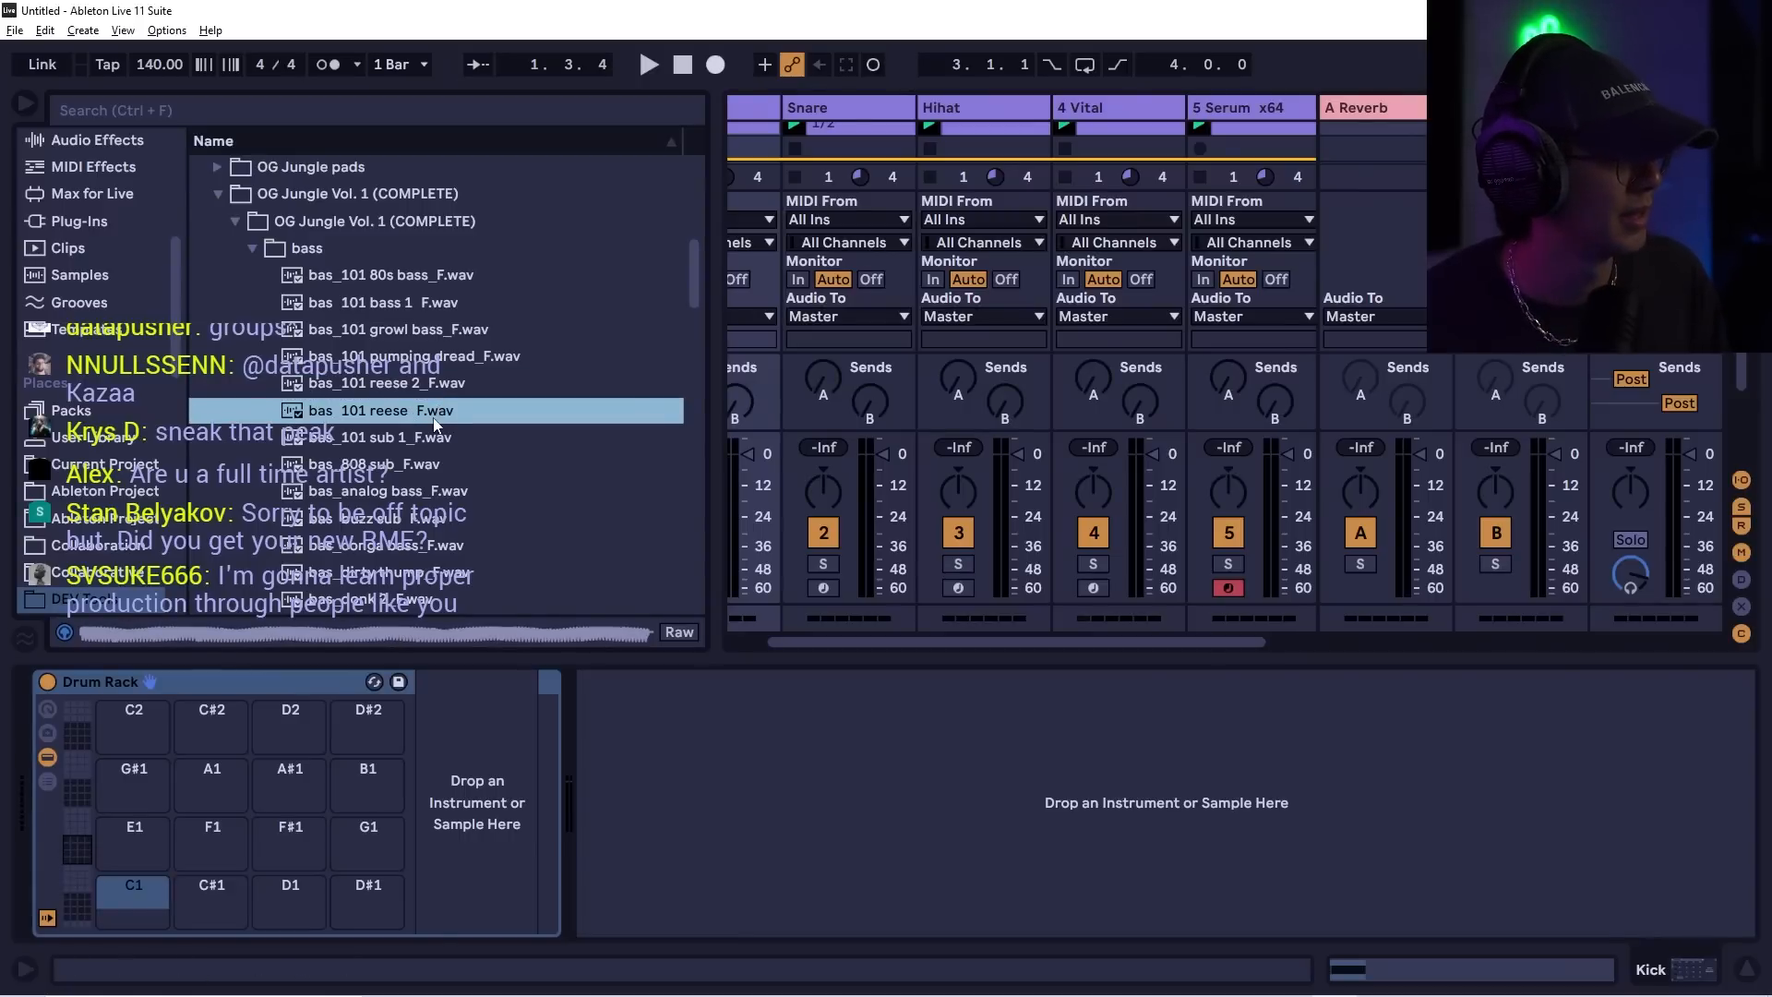
click(421, 433)
key(Down)
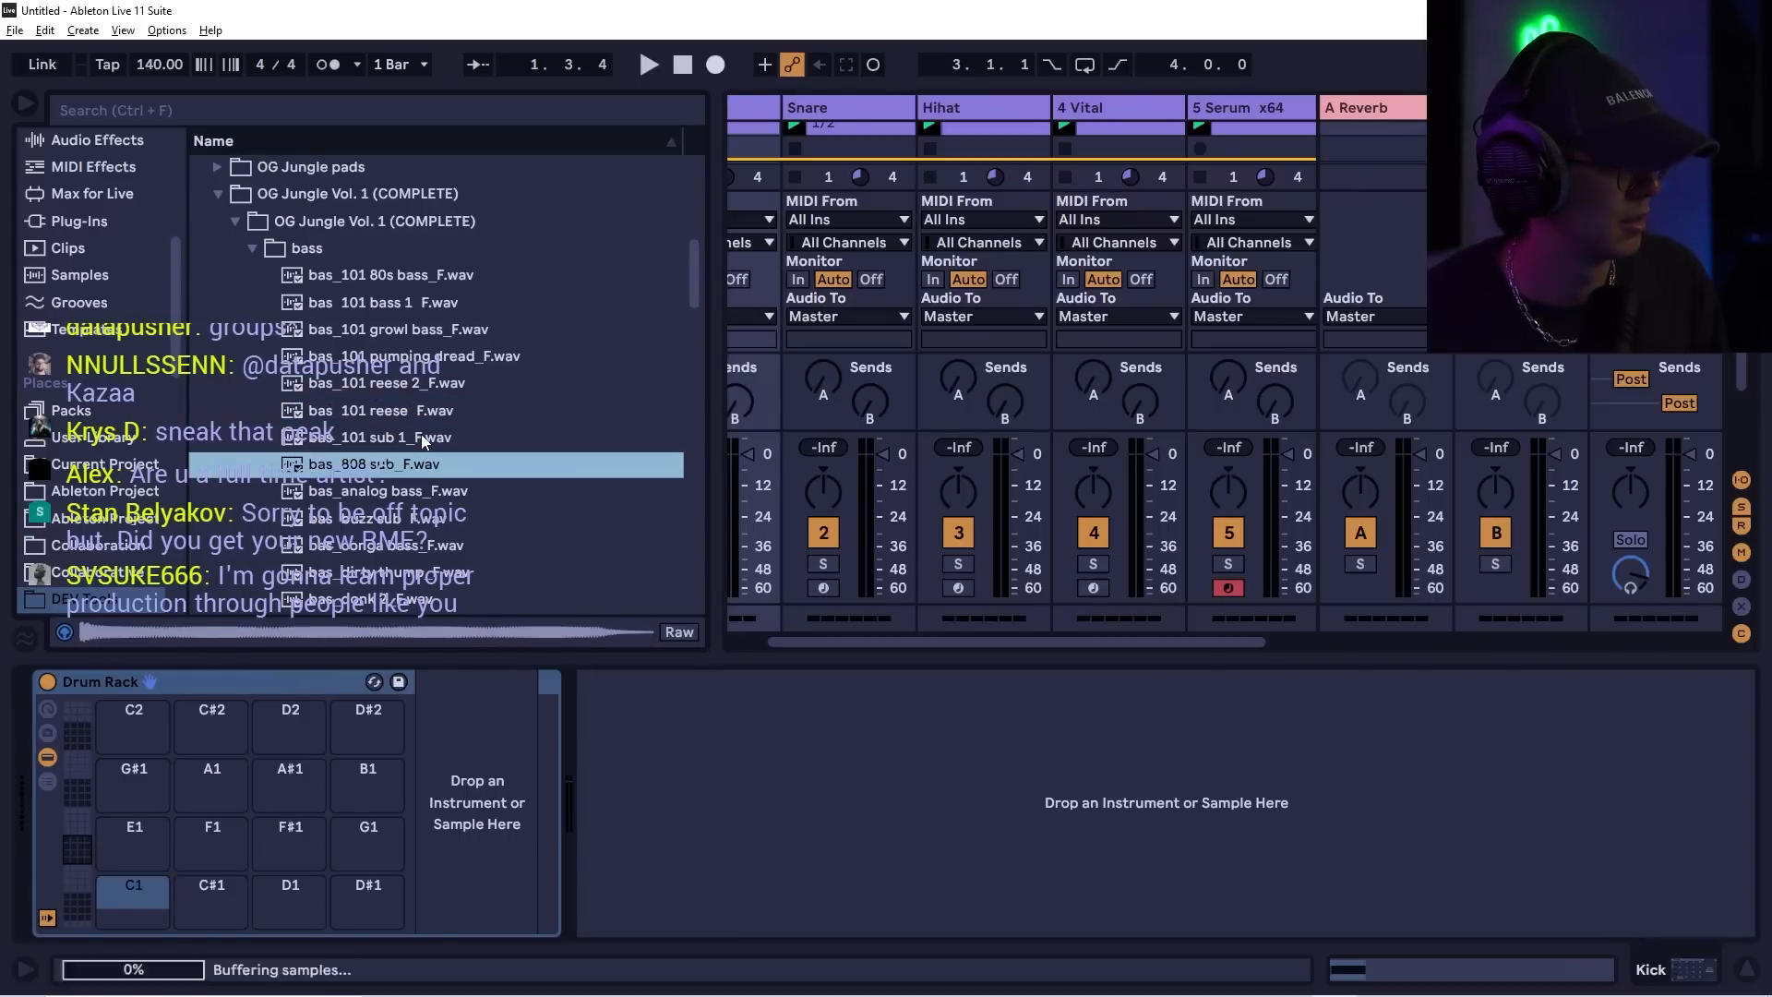
scroll(420, 433, down, 1)
scroll(421, 439, down, 1)
key(Down)
key(Down)
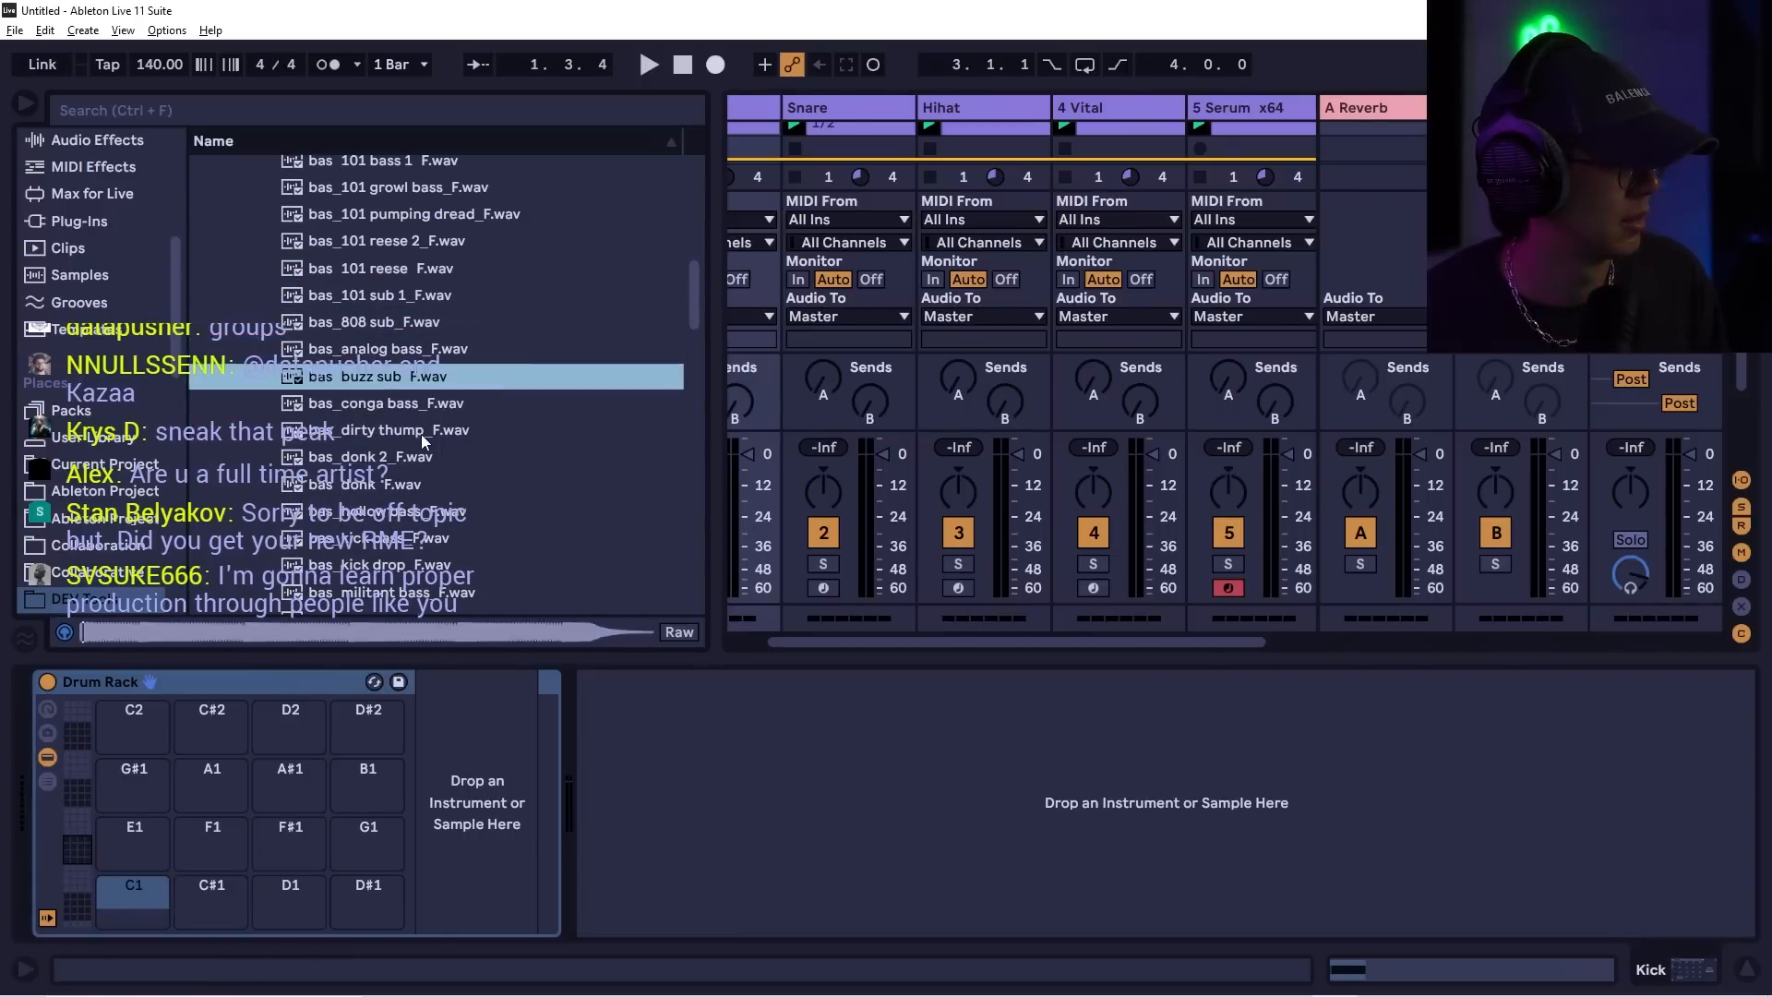
key(Down)
key(Down)
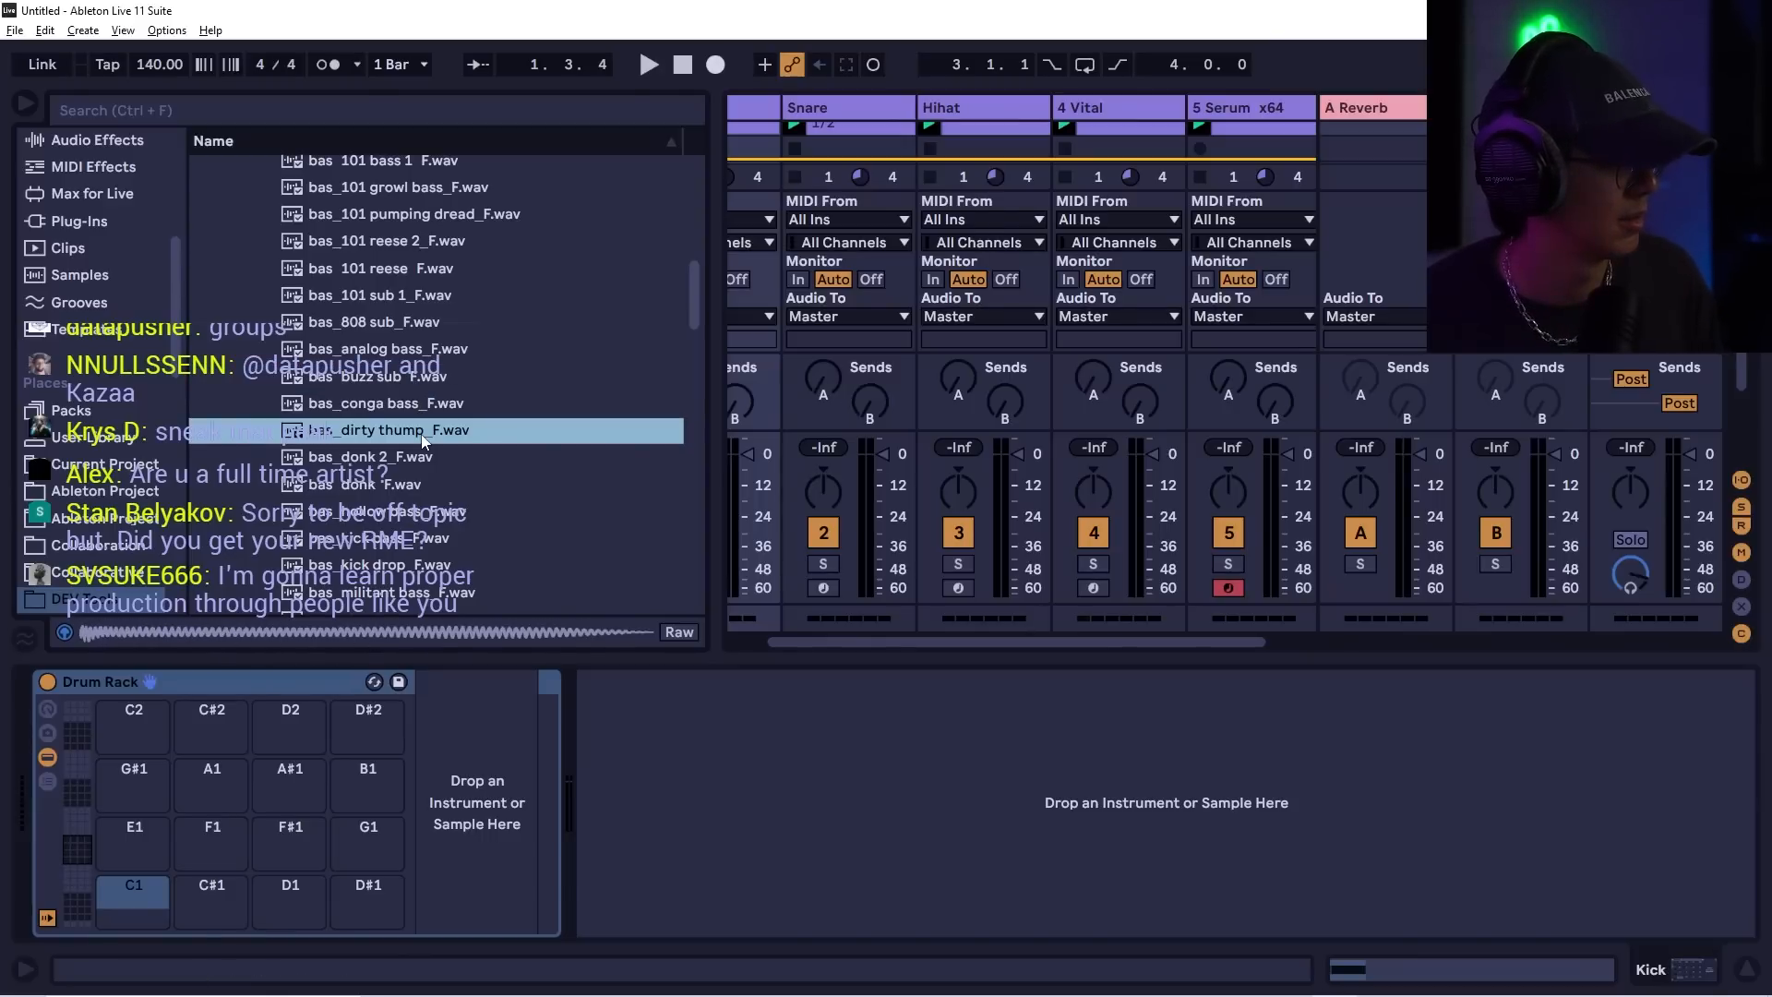
key(Down)
key(Down)
key(Down)
key(Down)
key(Down)
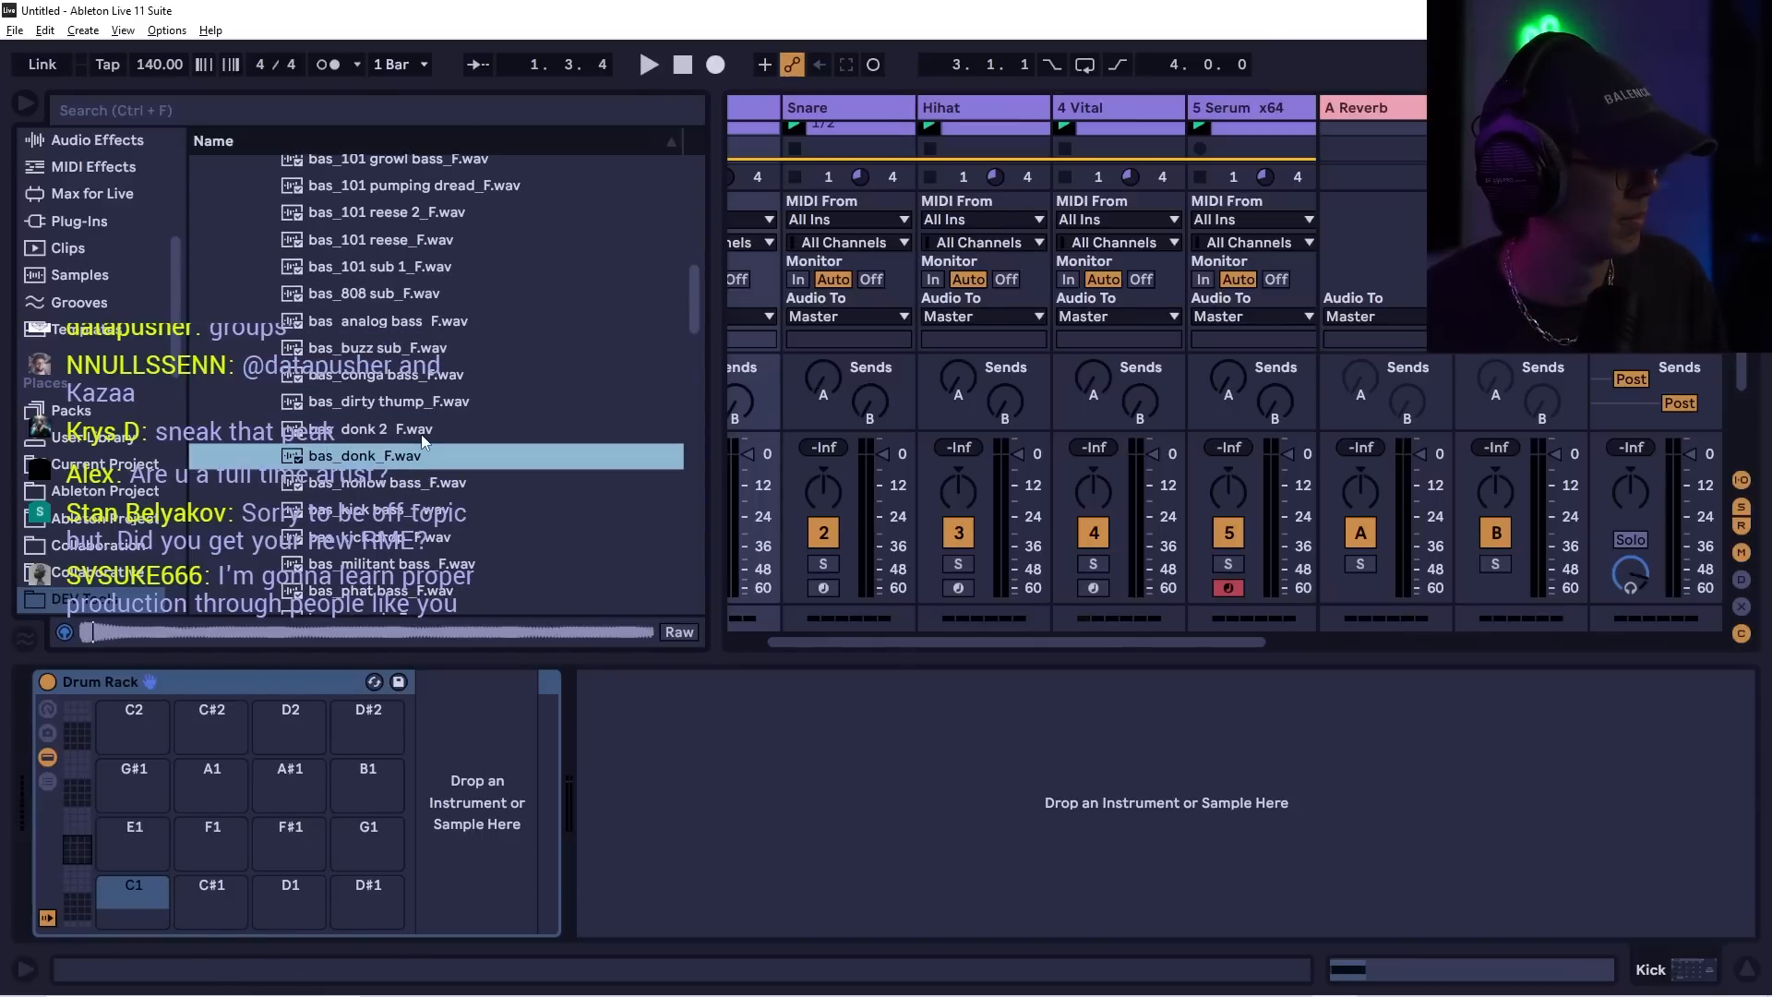
key(Down)
key(Down)
key(Down)
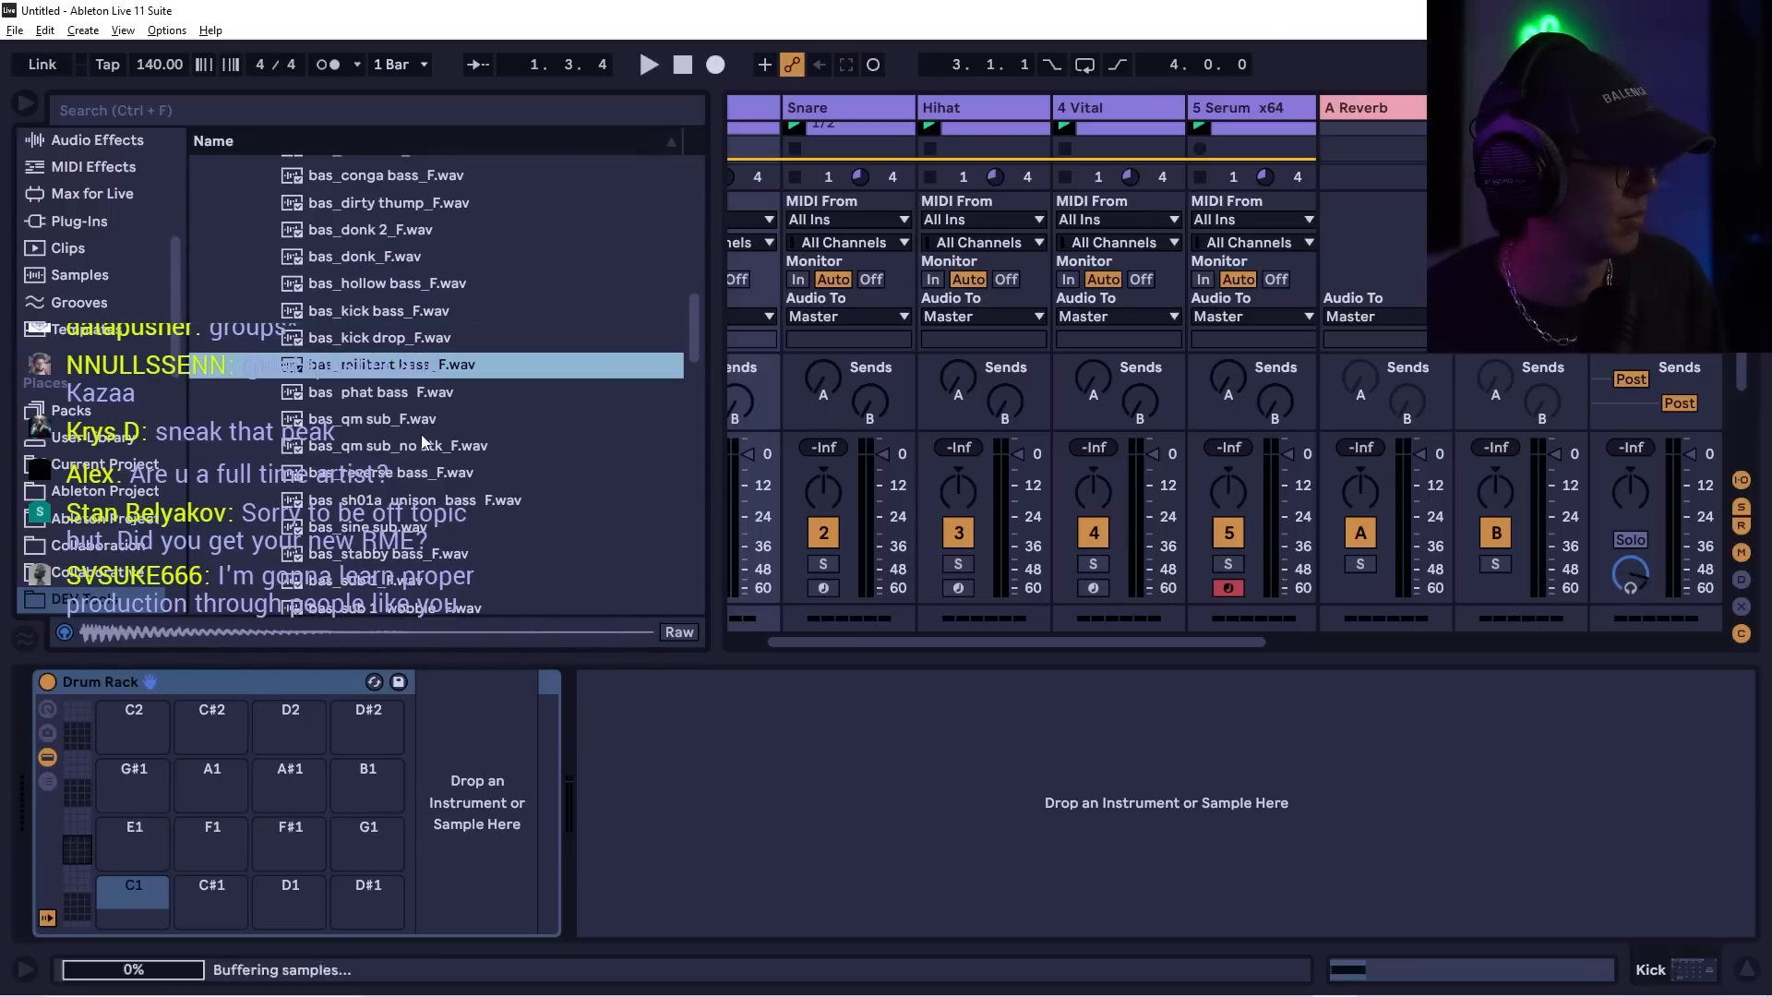
key(Down)
key(Down)
key(Down)
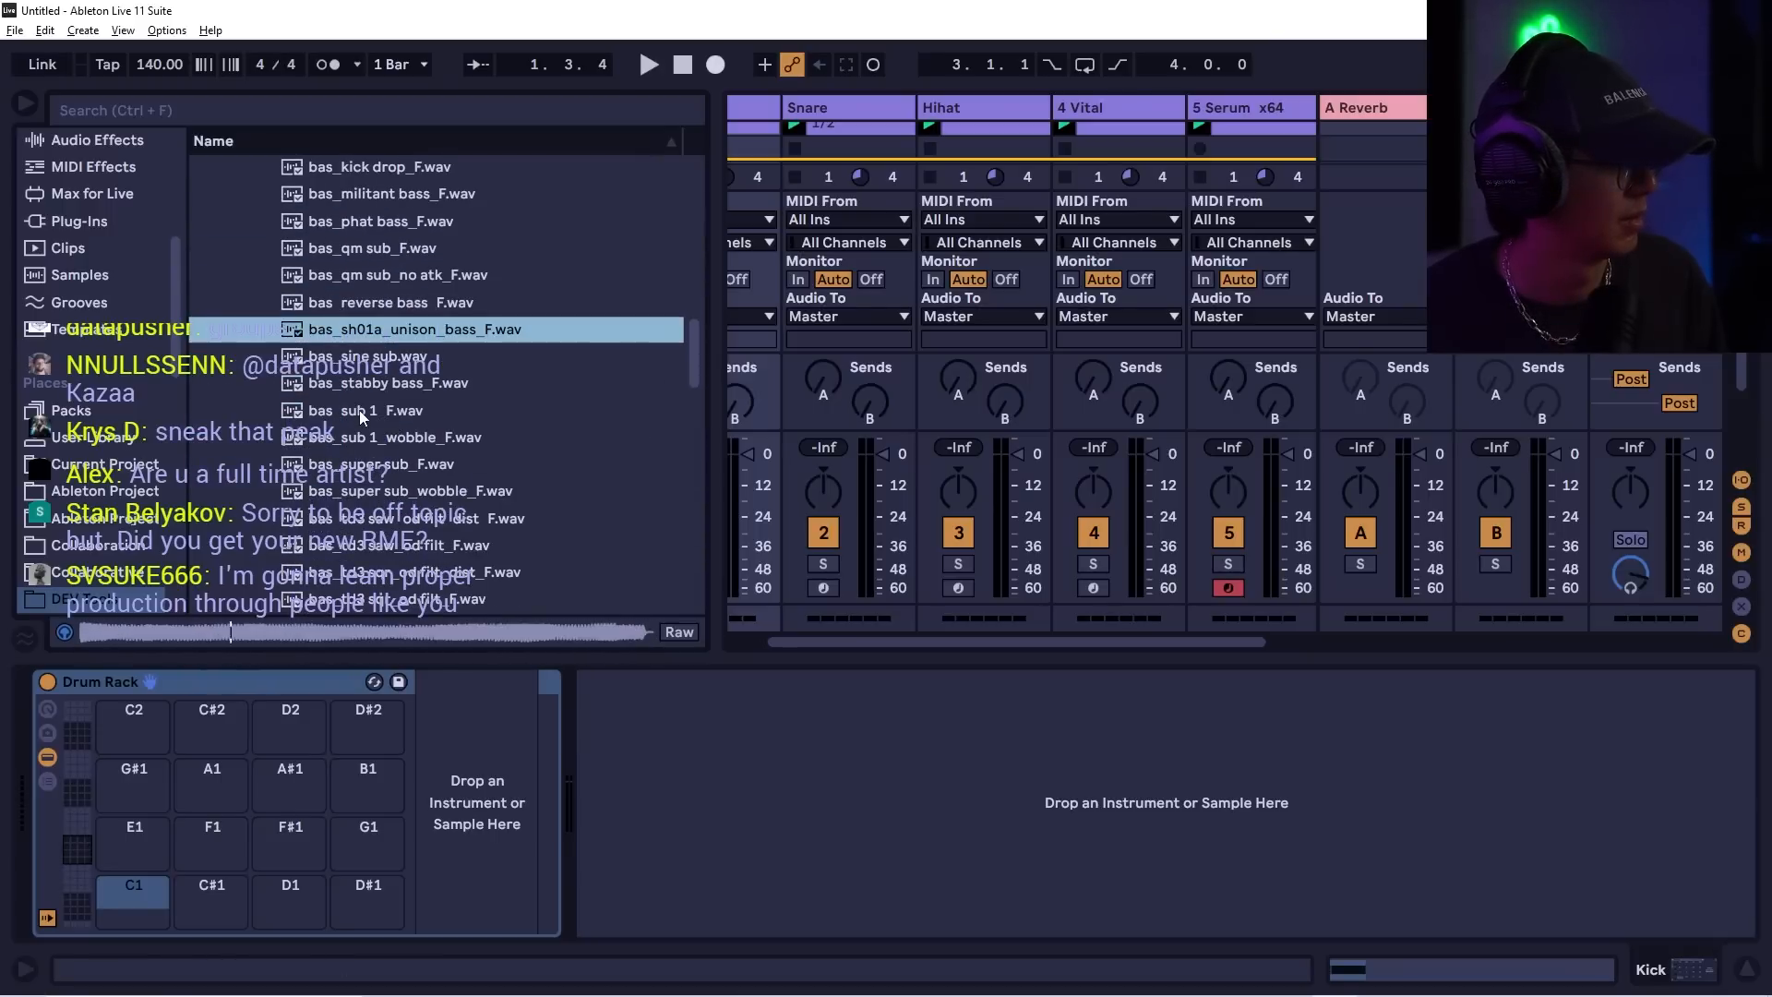
key(Down)
key(Down)
key(Down)
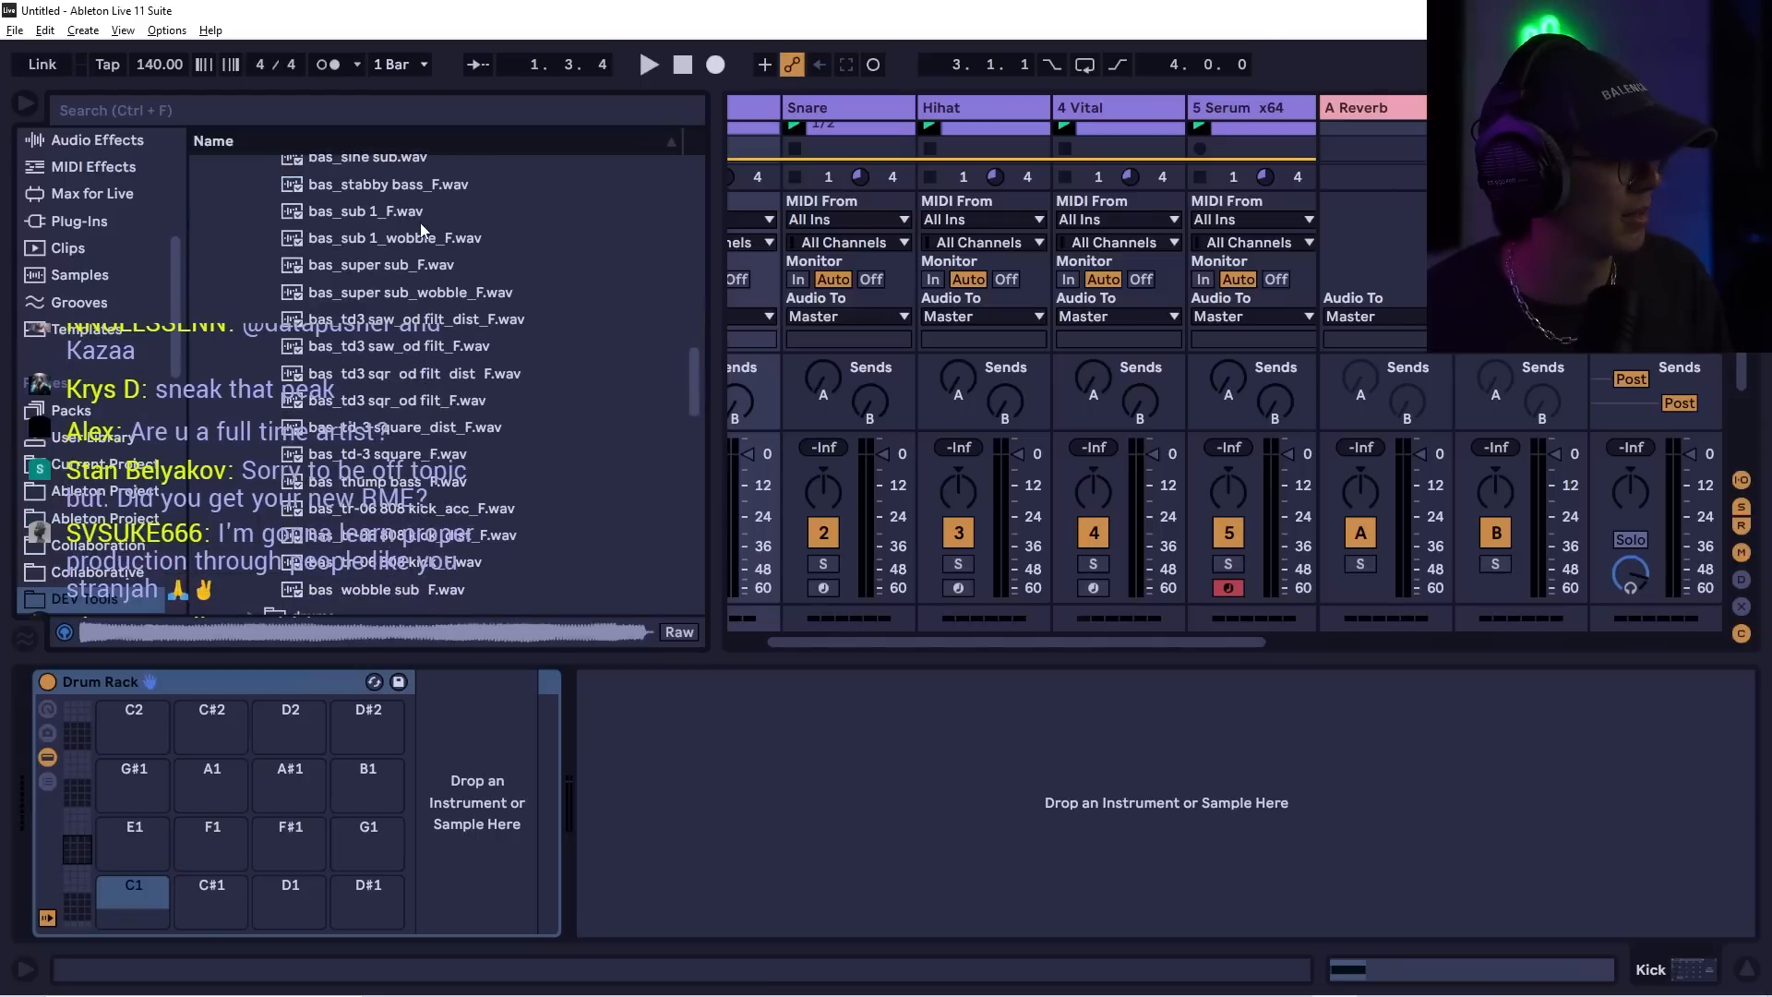
click(412, 401)
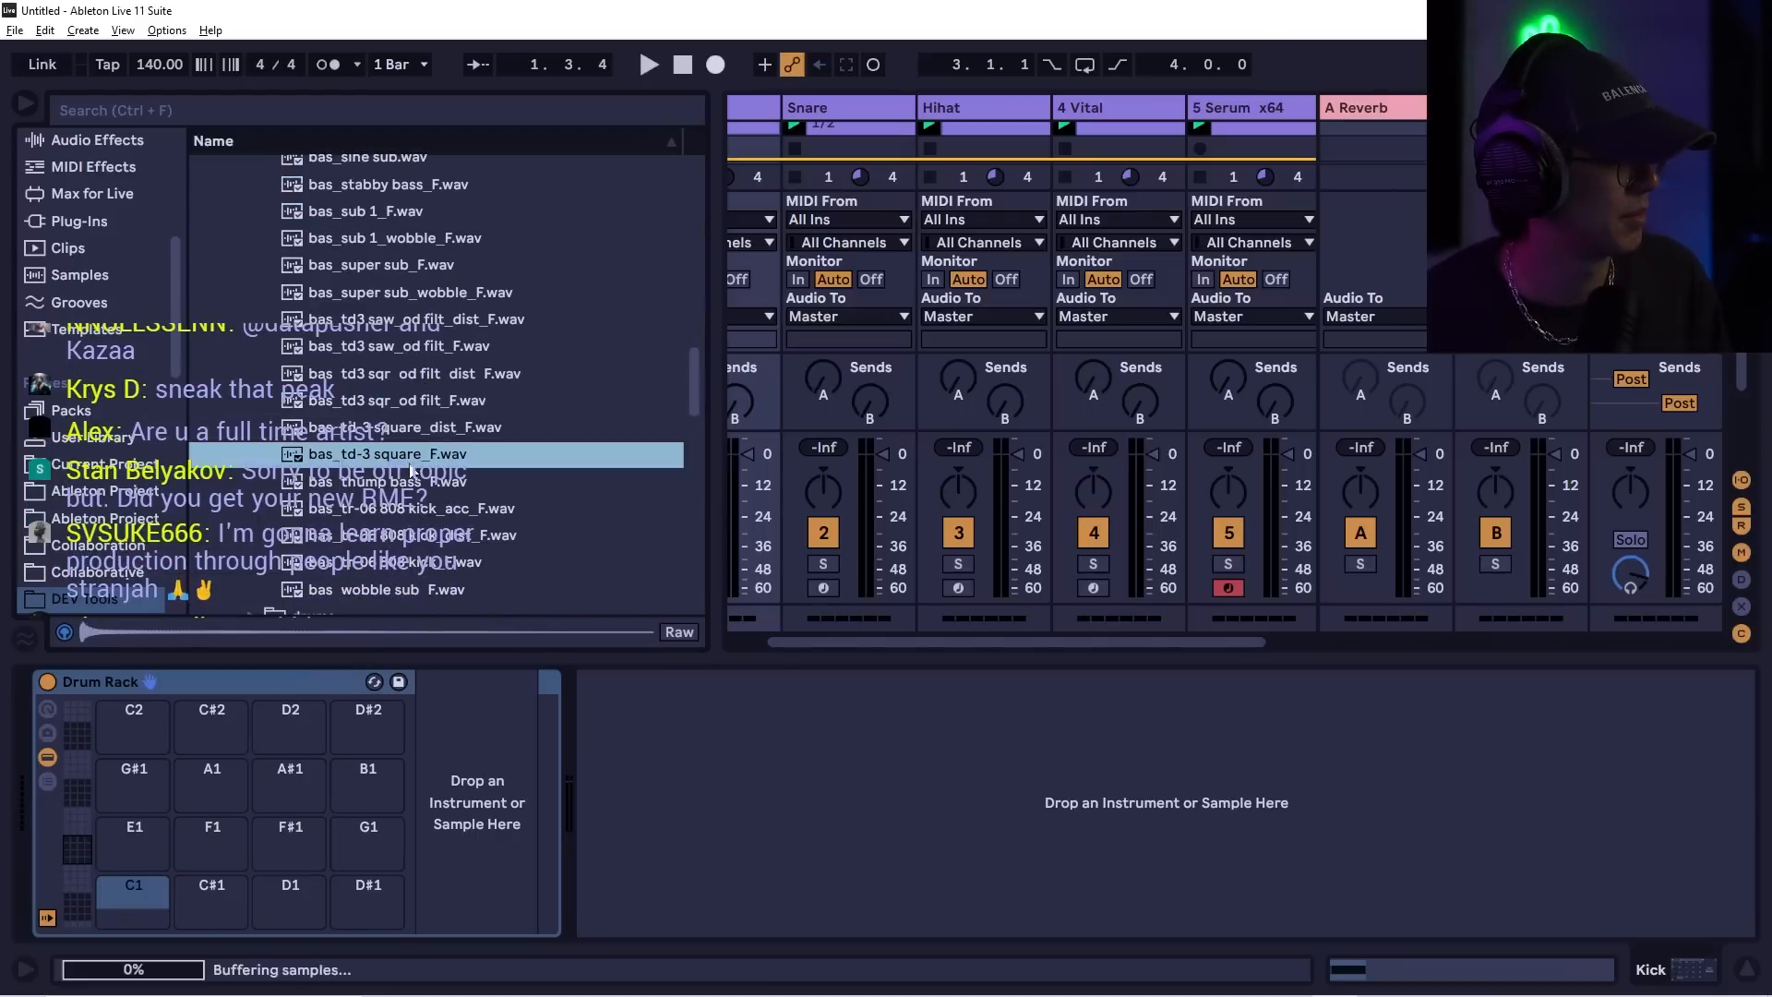
click(410, 464)
click(408, 515)
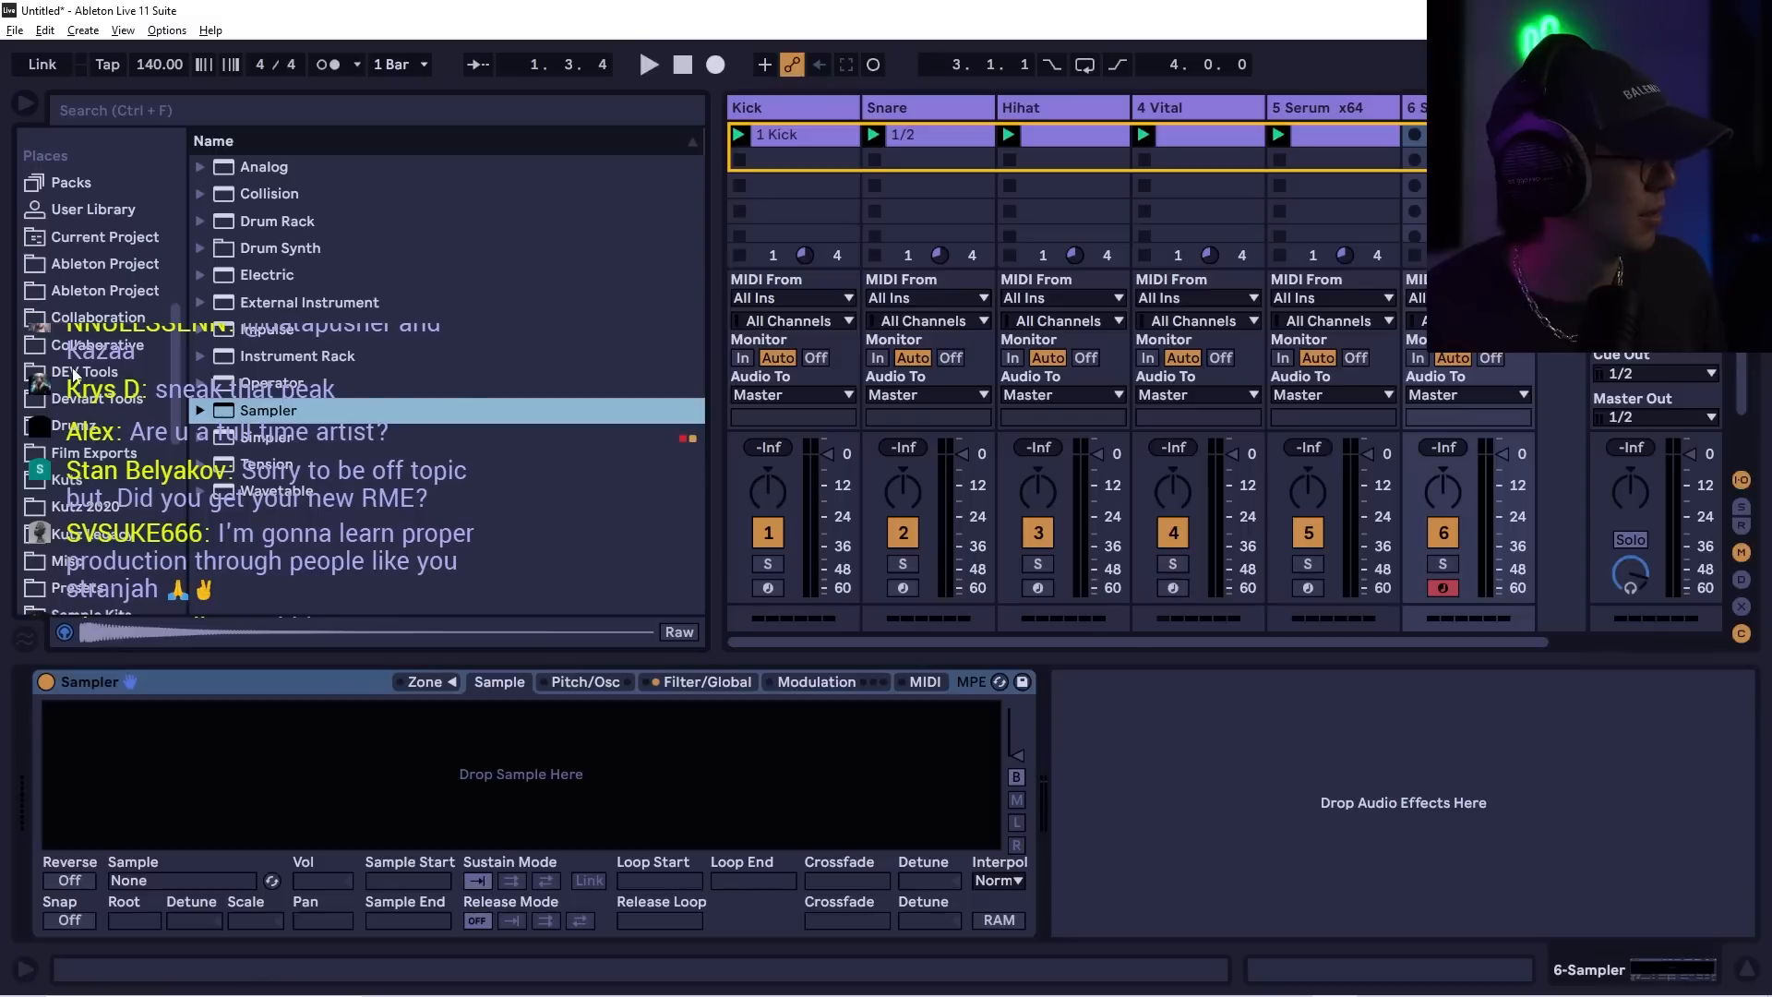
- Load bas_tr-06 808 kick_F.wav from DEV Tools into the empty Sampler and set its root key to F2
click(74, 371)
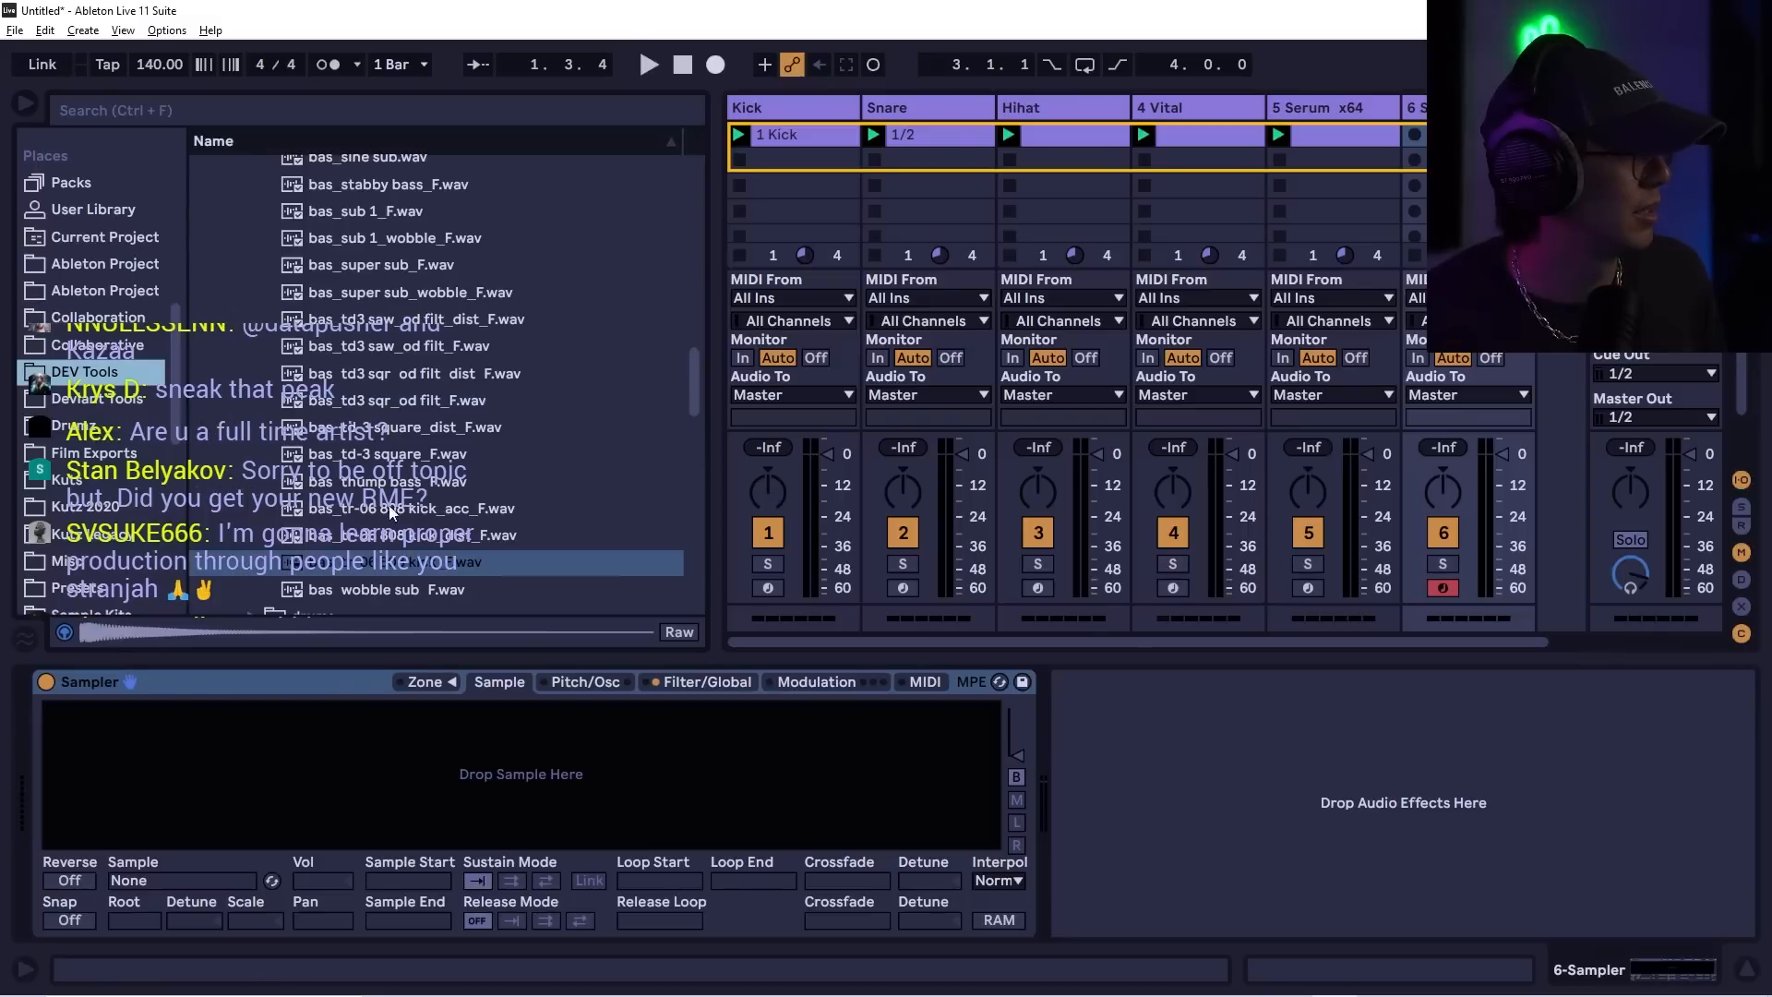
click(399, 564)
drag(399, 567, 573, 787)
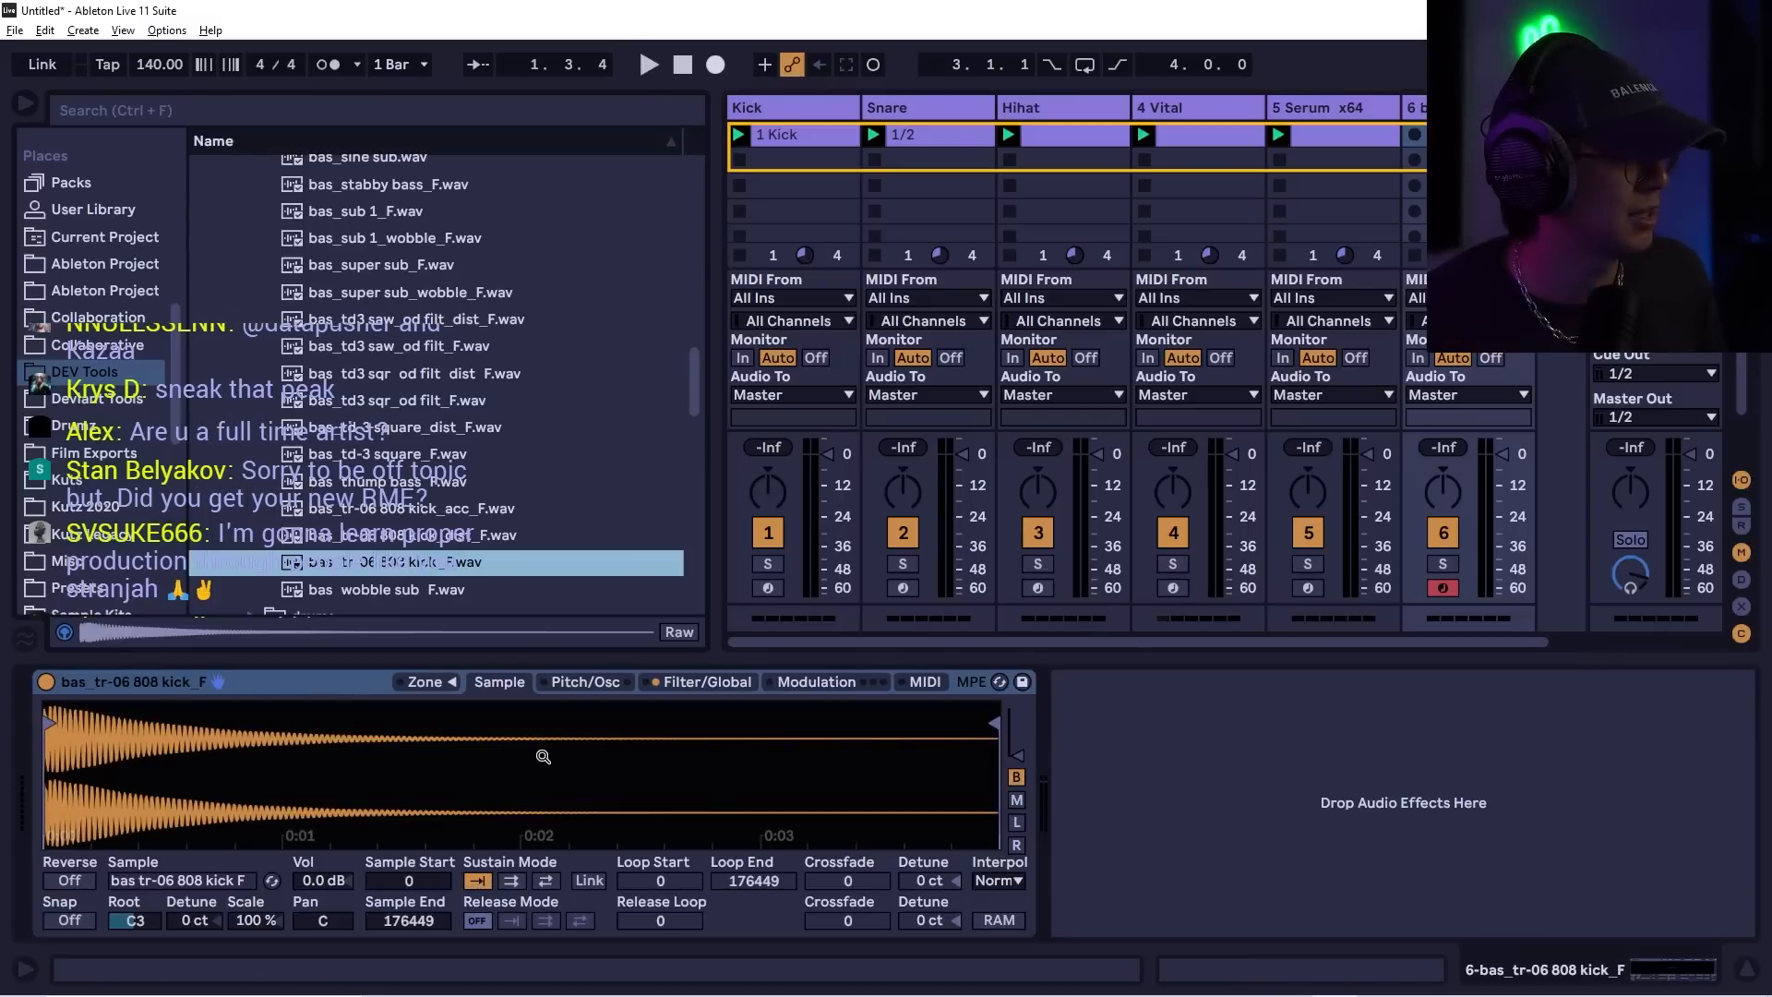
drag(134, 921, 134, 956)
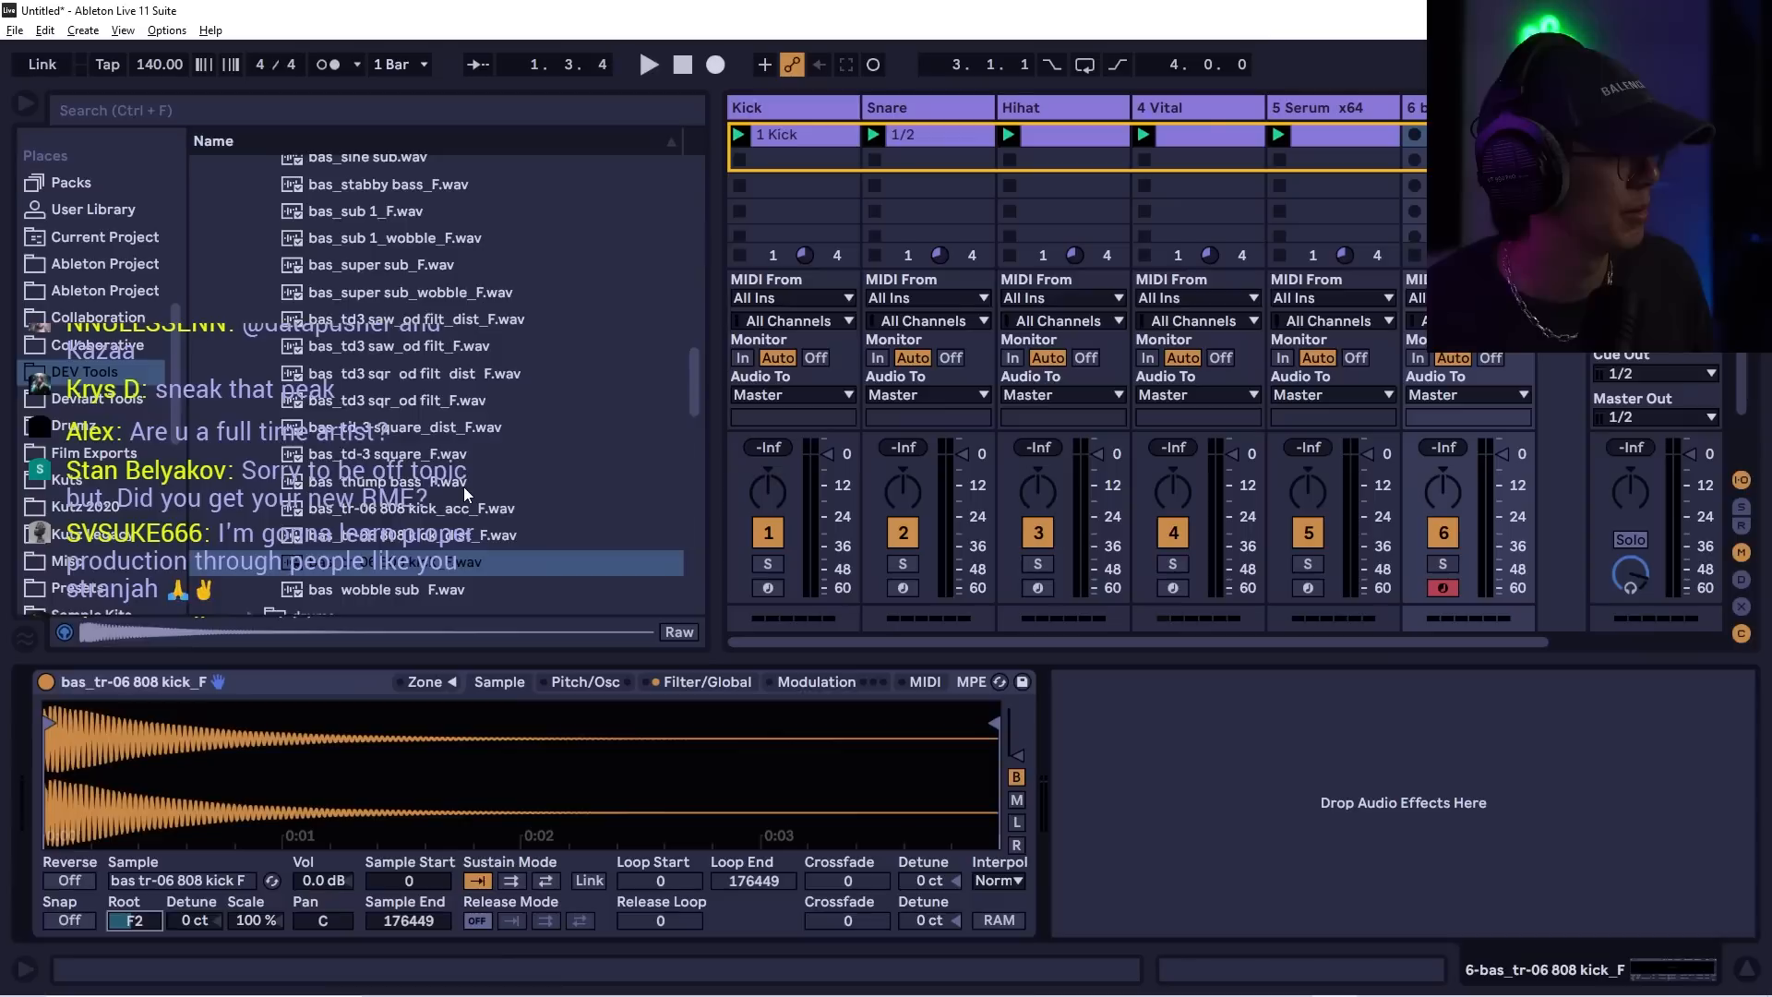
- Collapse the bass folder and open the wav folder inside the pack's drums folder
scroll(463, 486, up, 10)
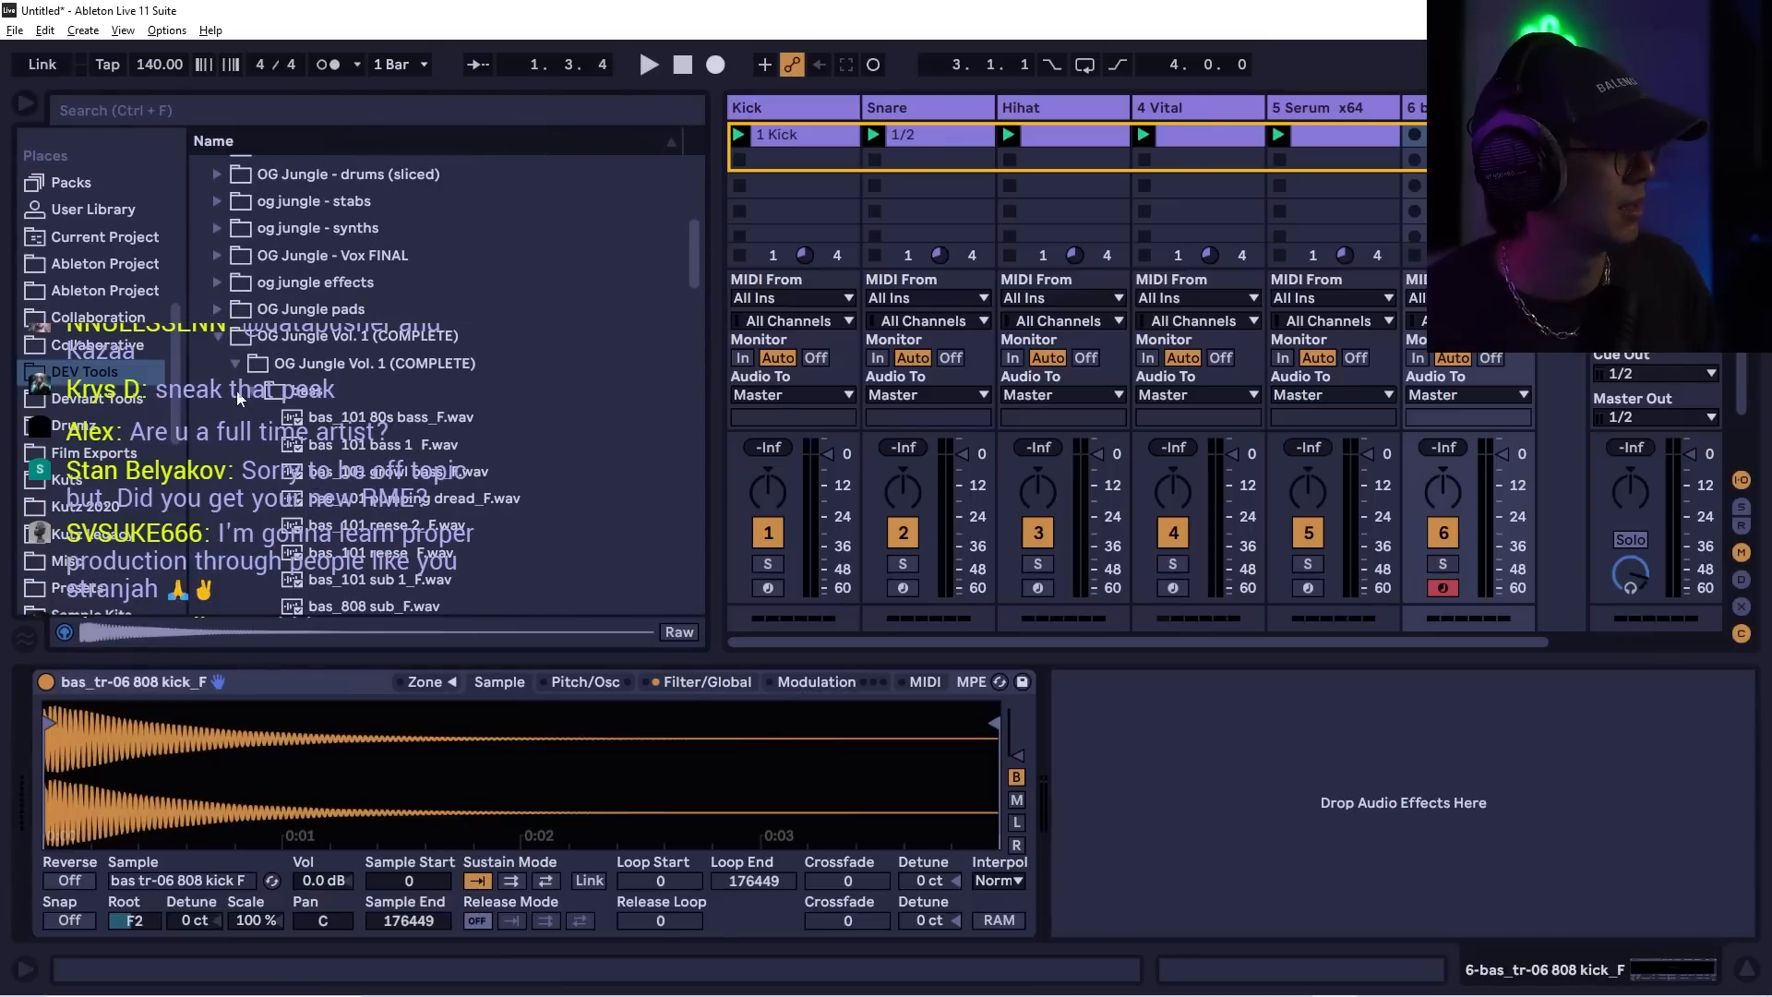
click(265, 393)
click(251, 418)
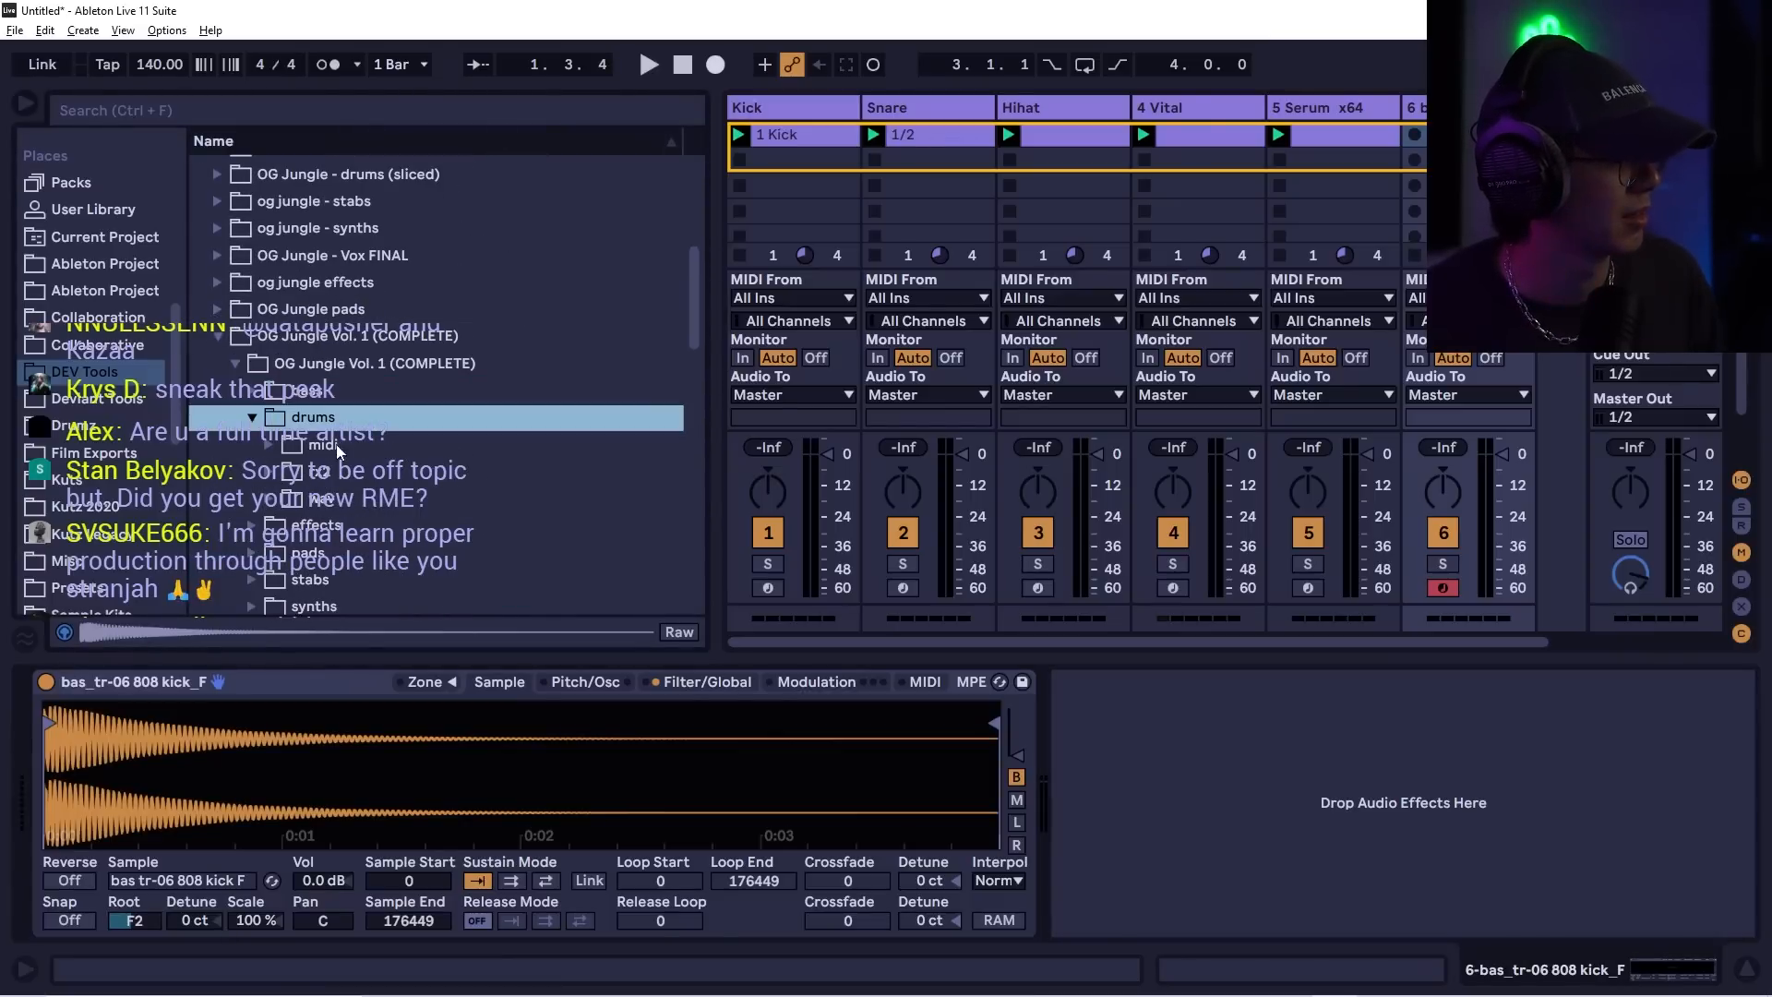
click(267, 498)
- Audition the first wav drum breaks, including 6 million snares, 4 2 da roll and 92 underground
click(420, 405)
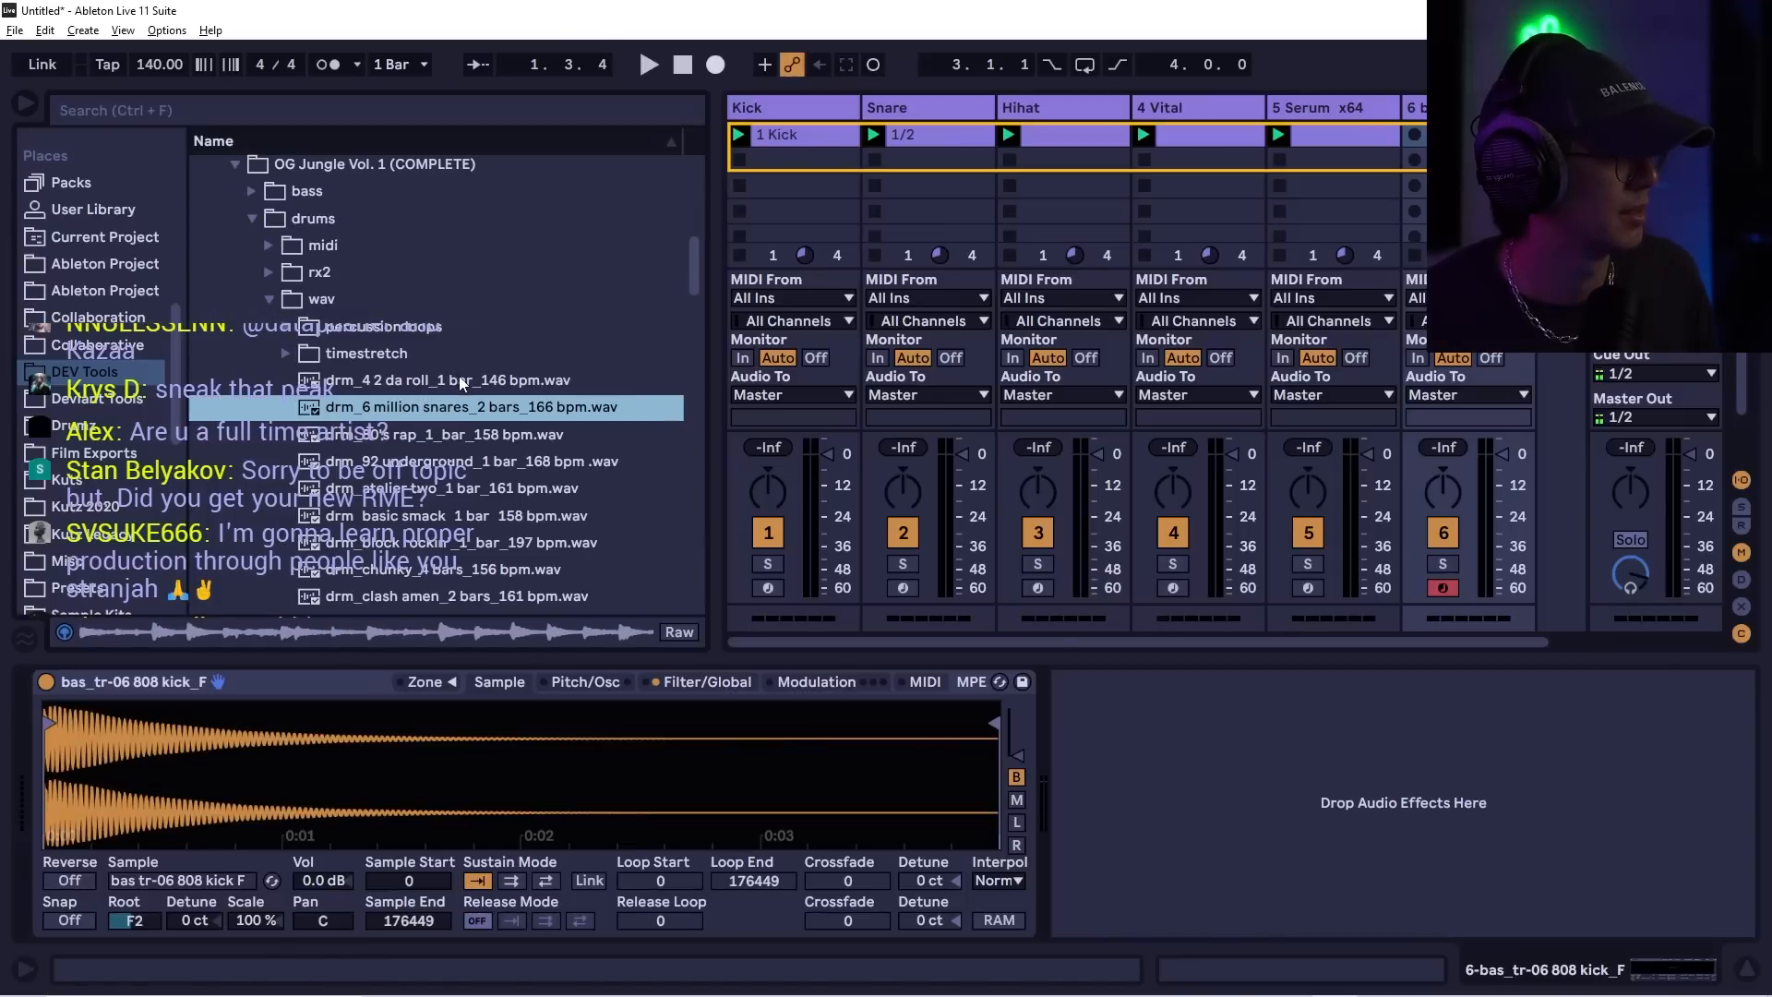
click(459, 380)
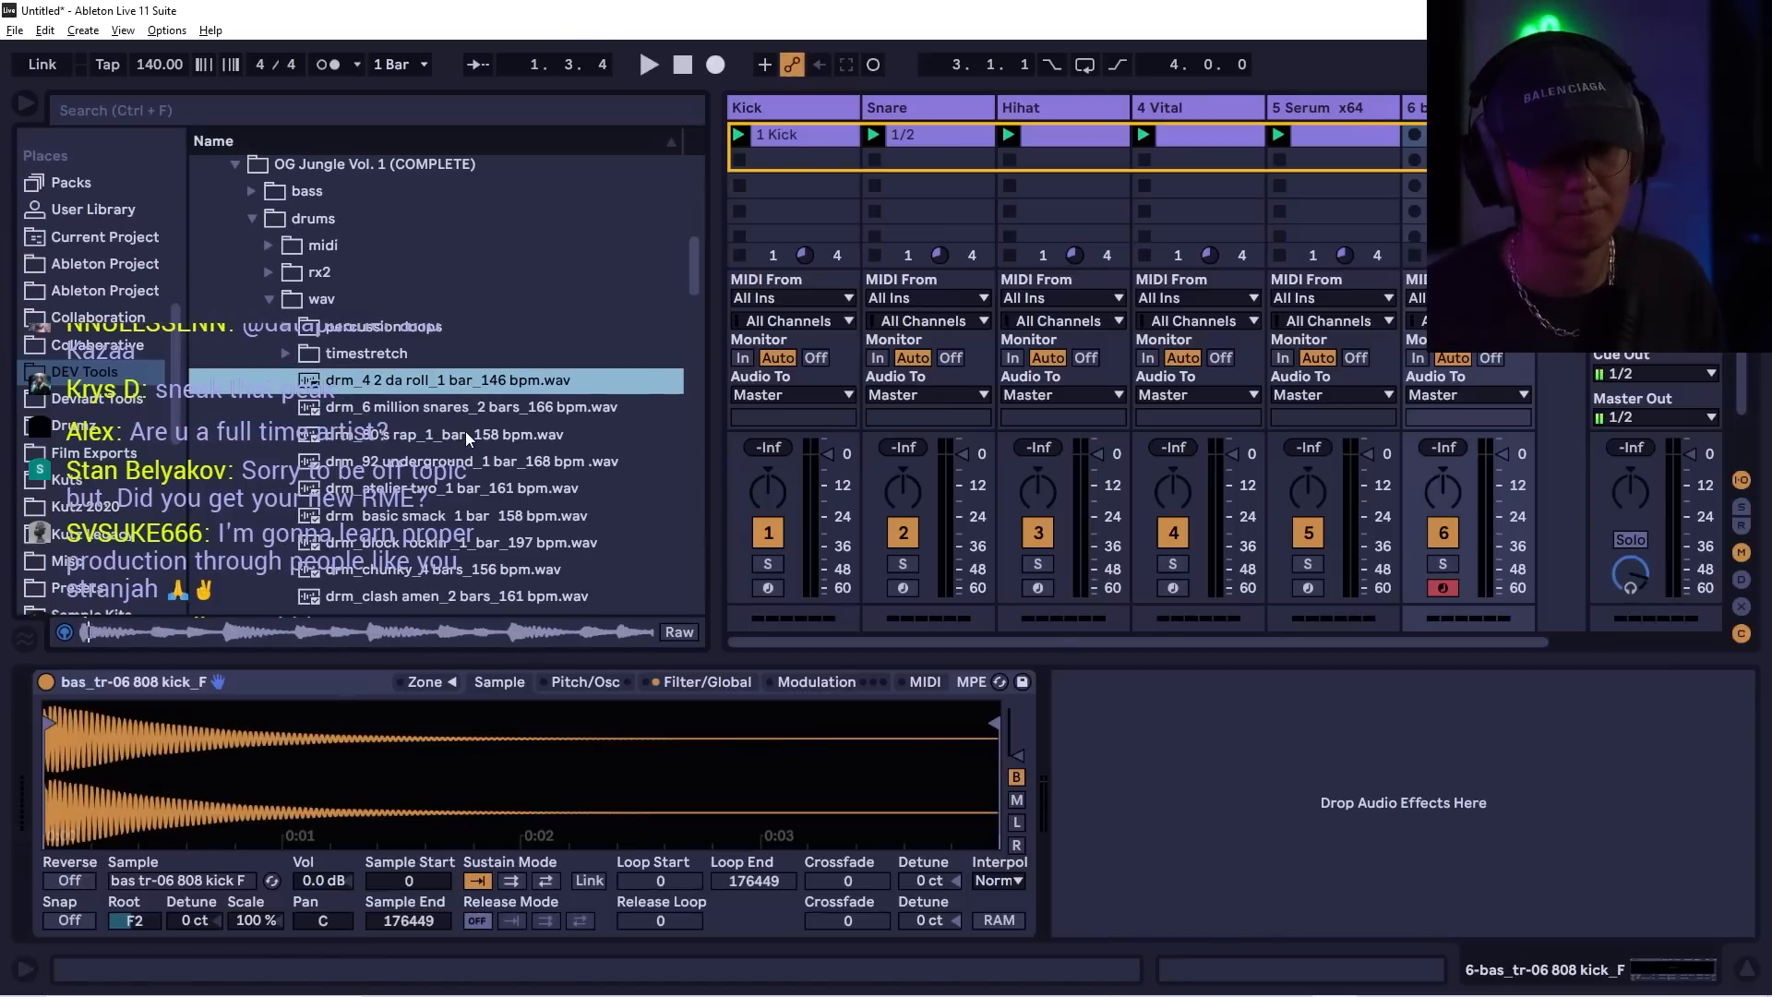
click(465, 431)
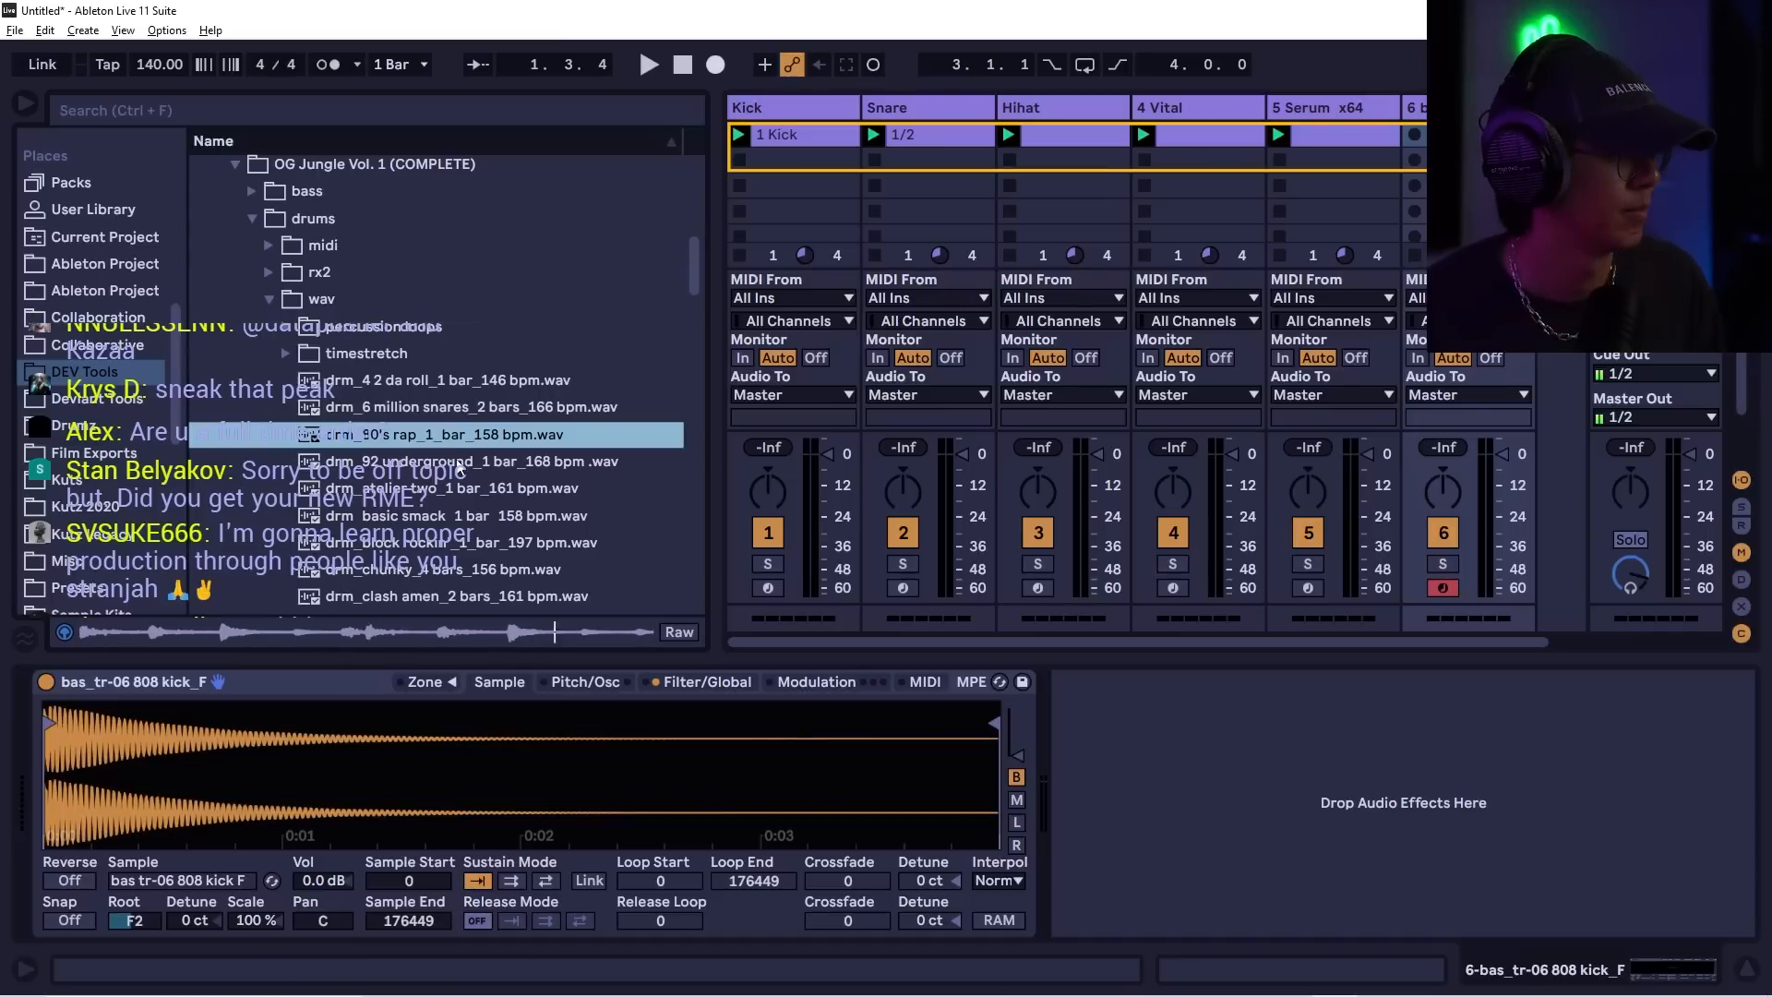
click(457, 462)
- Audition the sliced drum breaks in the rx2 folder, from drm_4 2 da roll through clash amen to the breaks after cow bells and toms
click(477, 364)
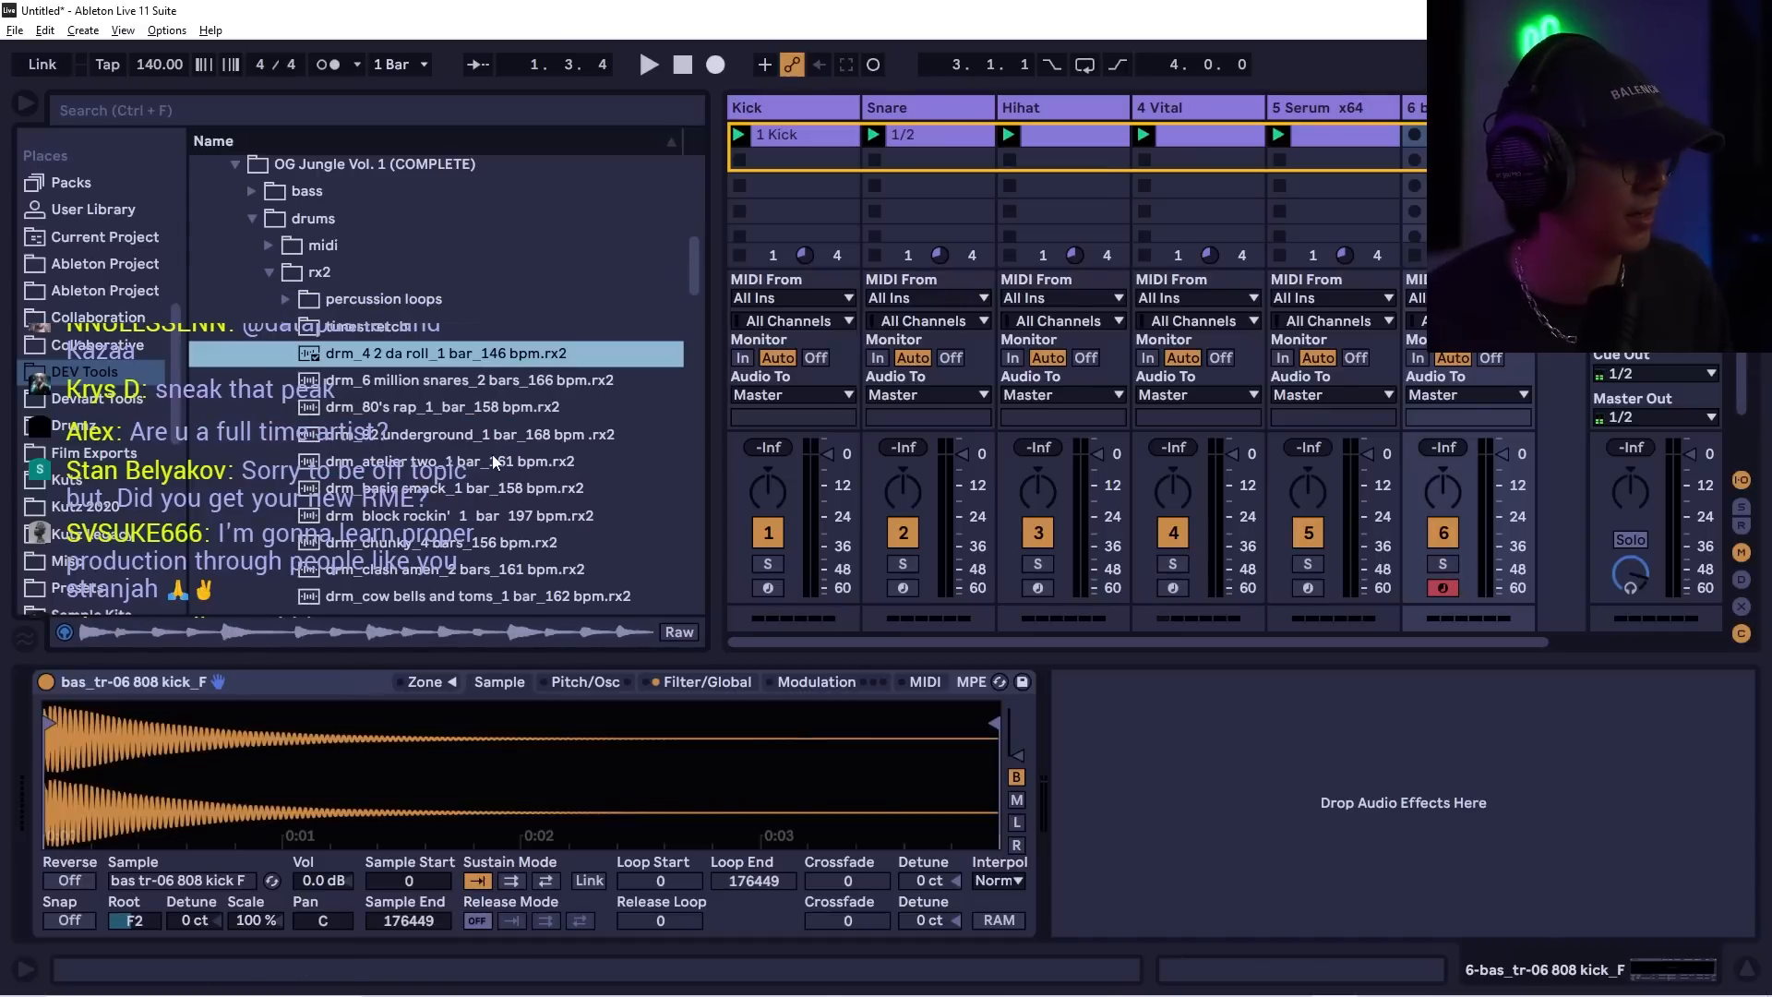
click(509, 436)
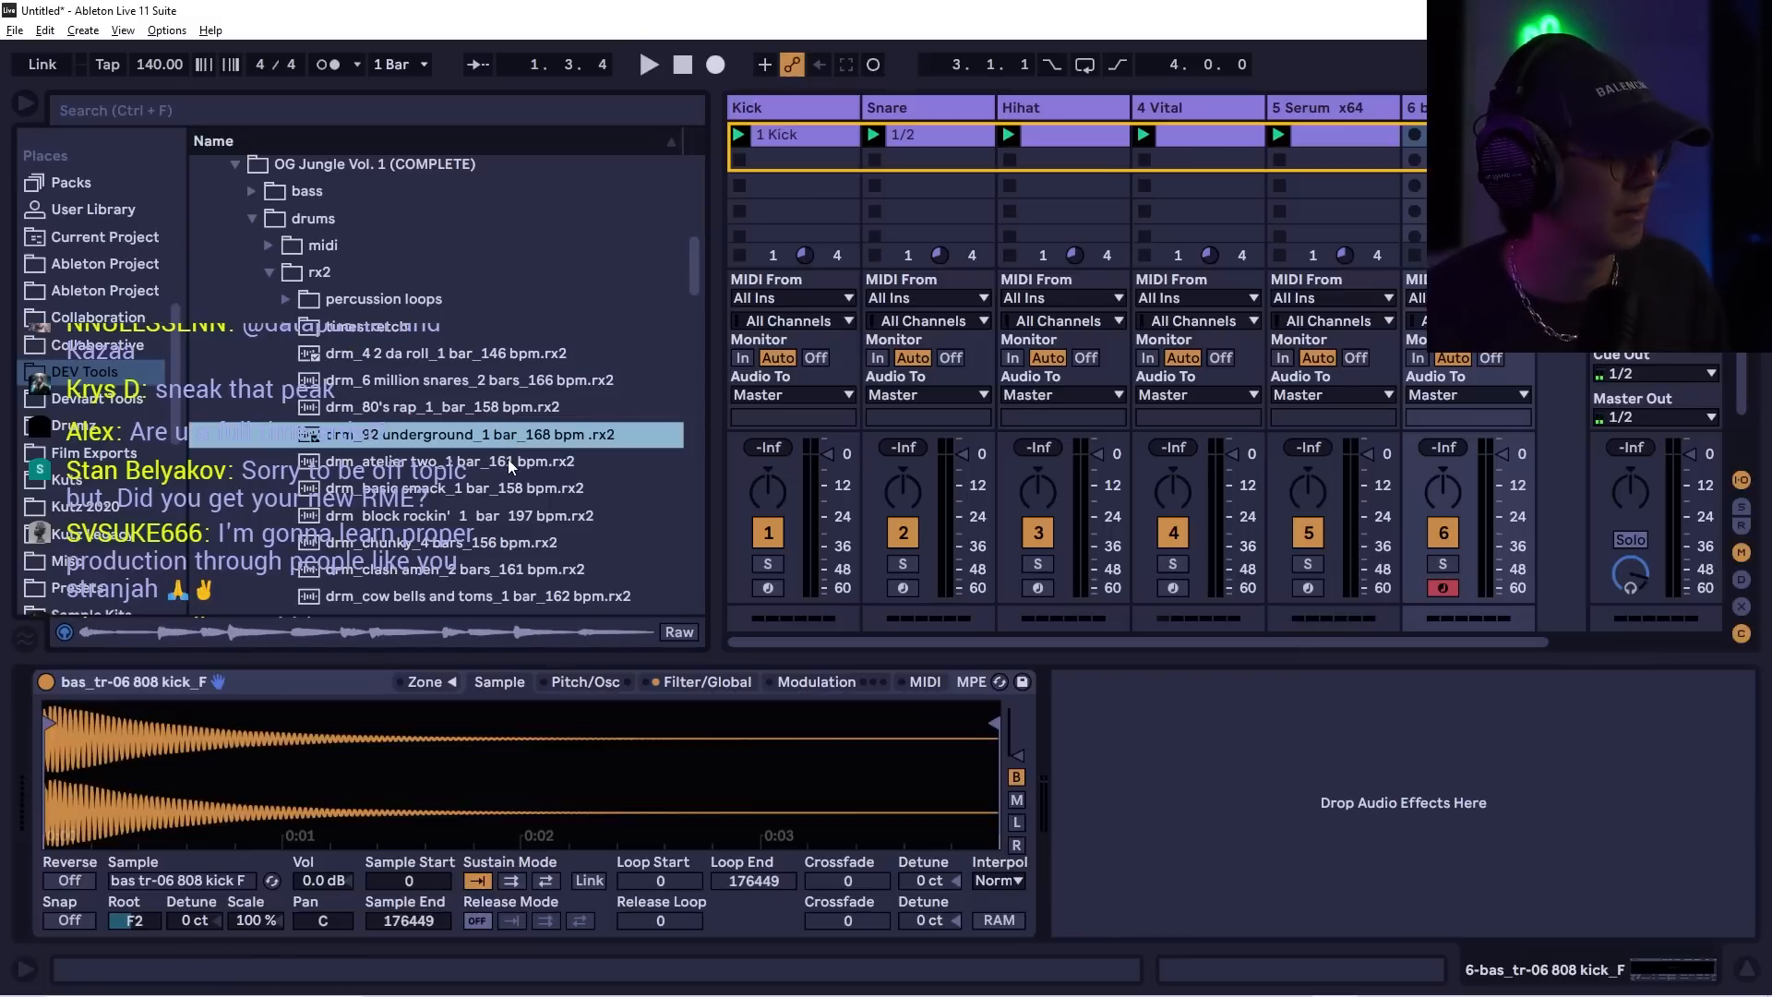
click(508, 458)
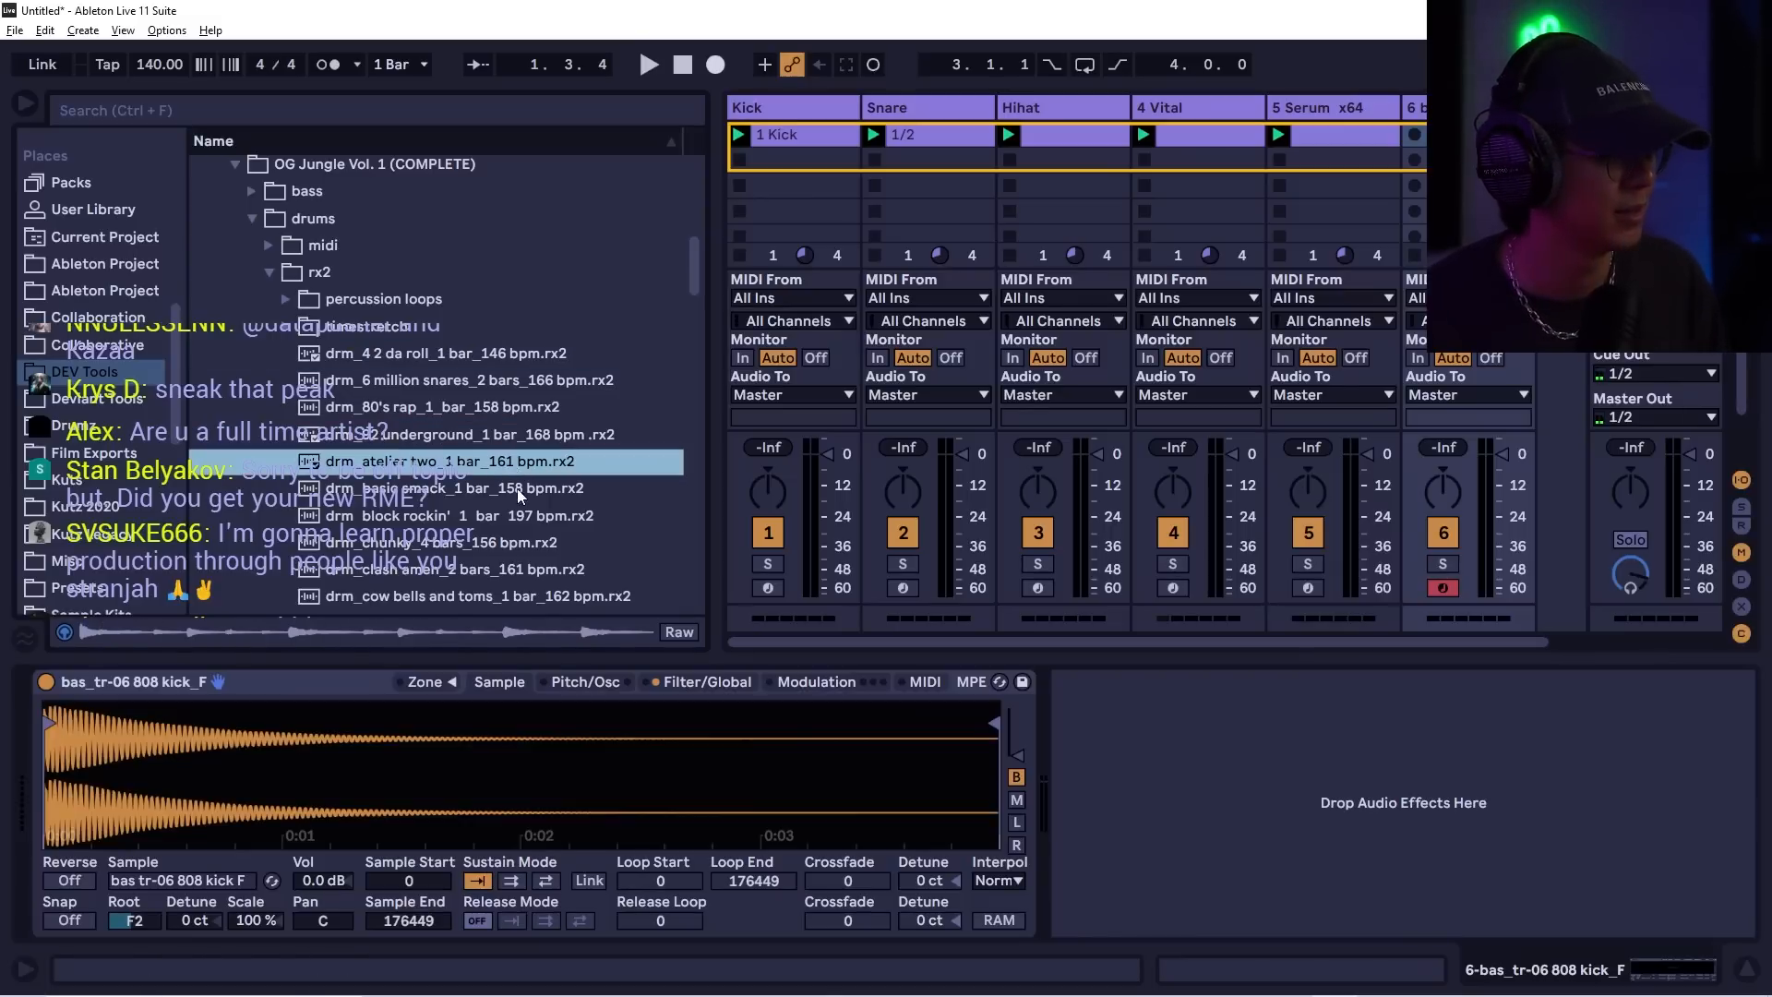
key(Down)
key(Down)
key(Down)
key(Down)
scroll(522, 486, down, 1)
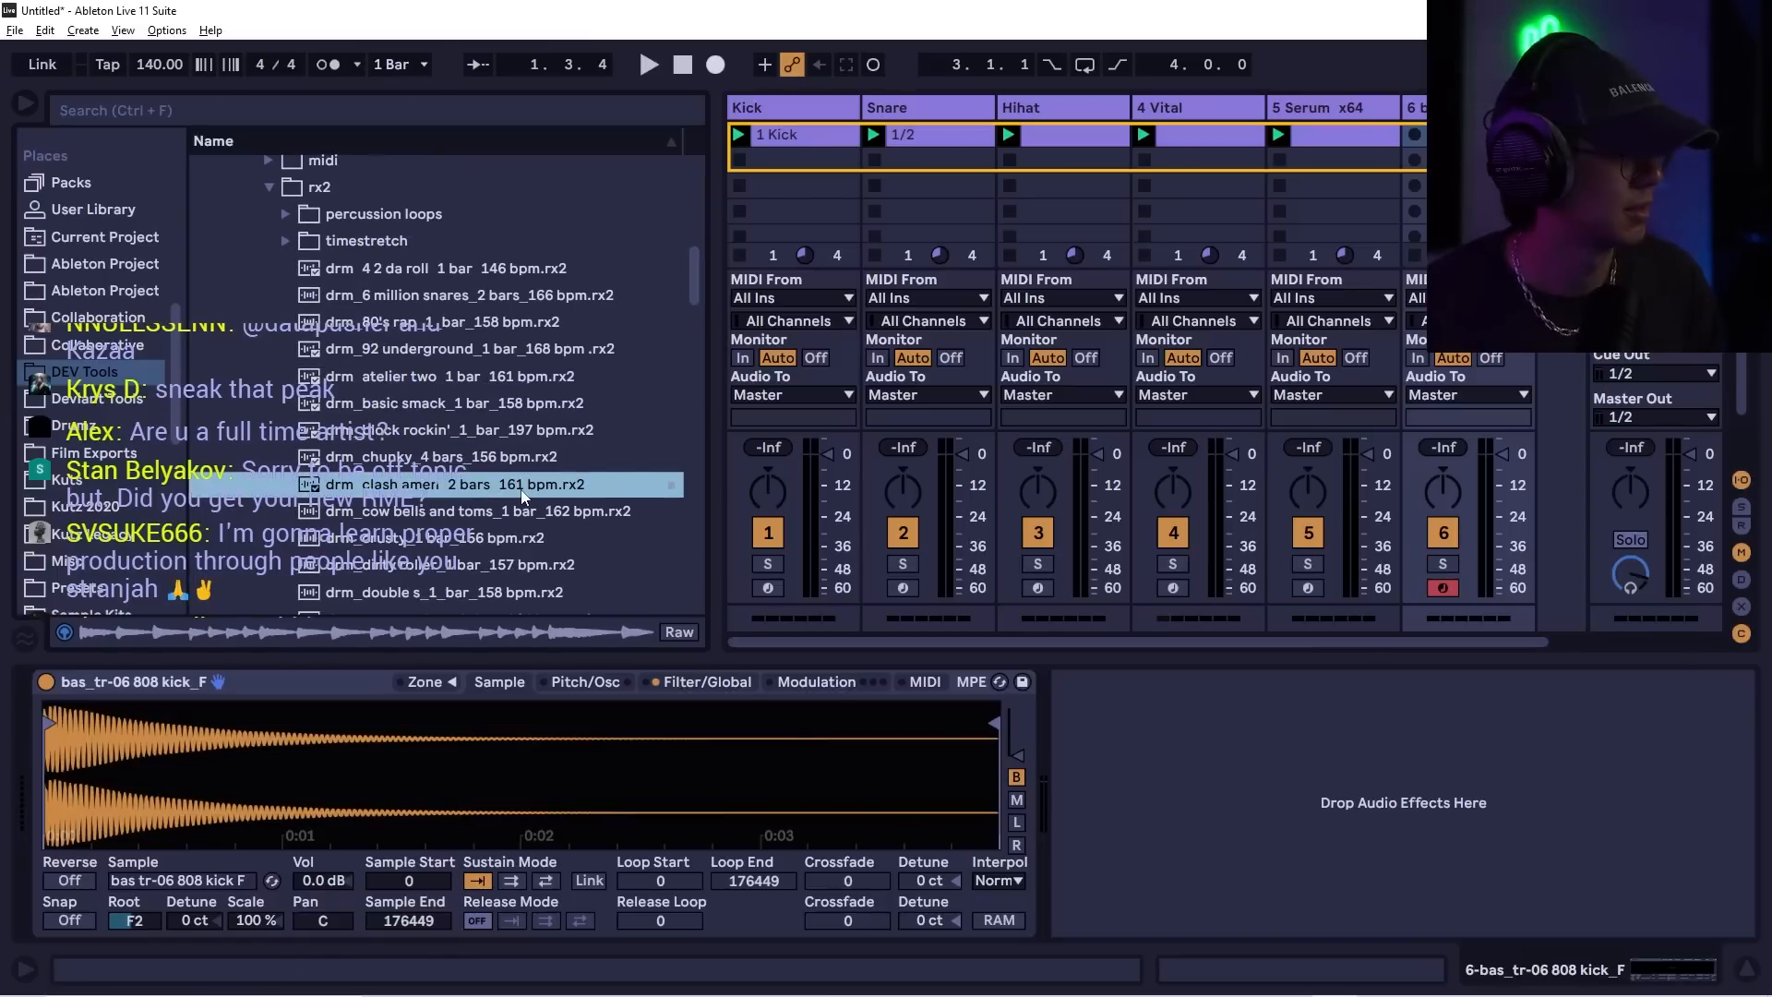
key(Down)
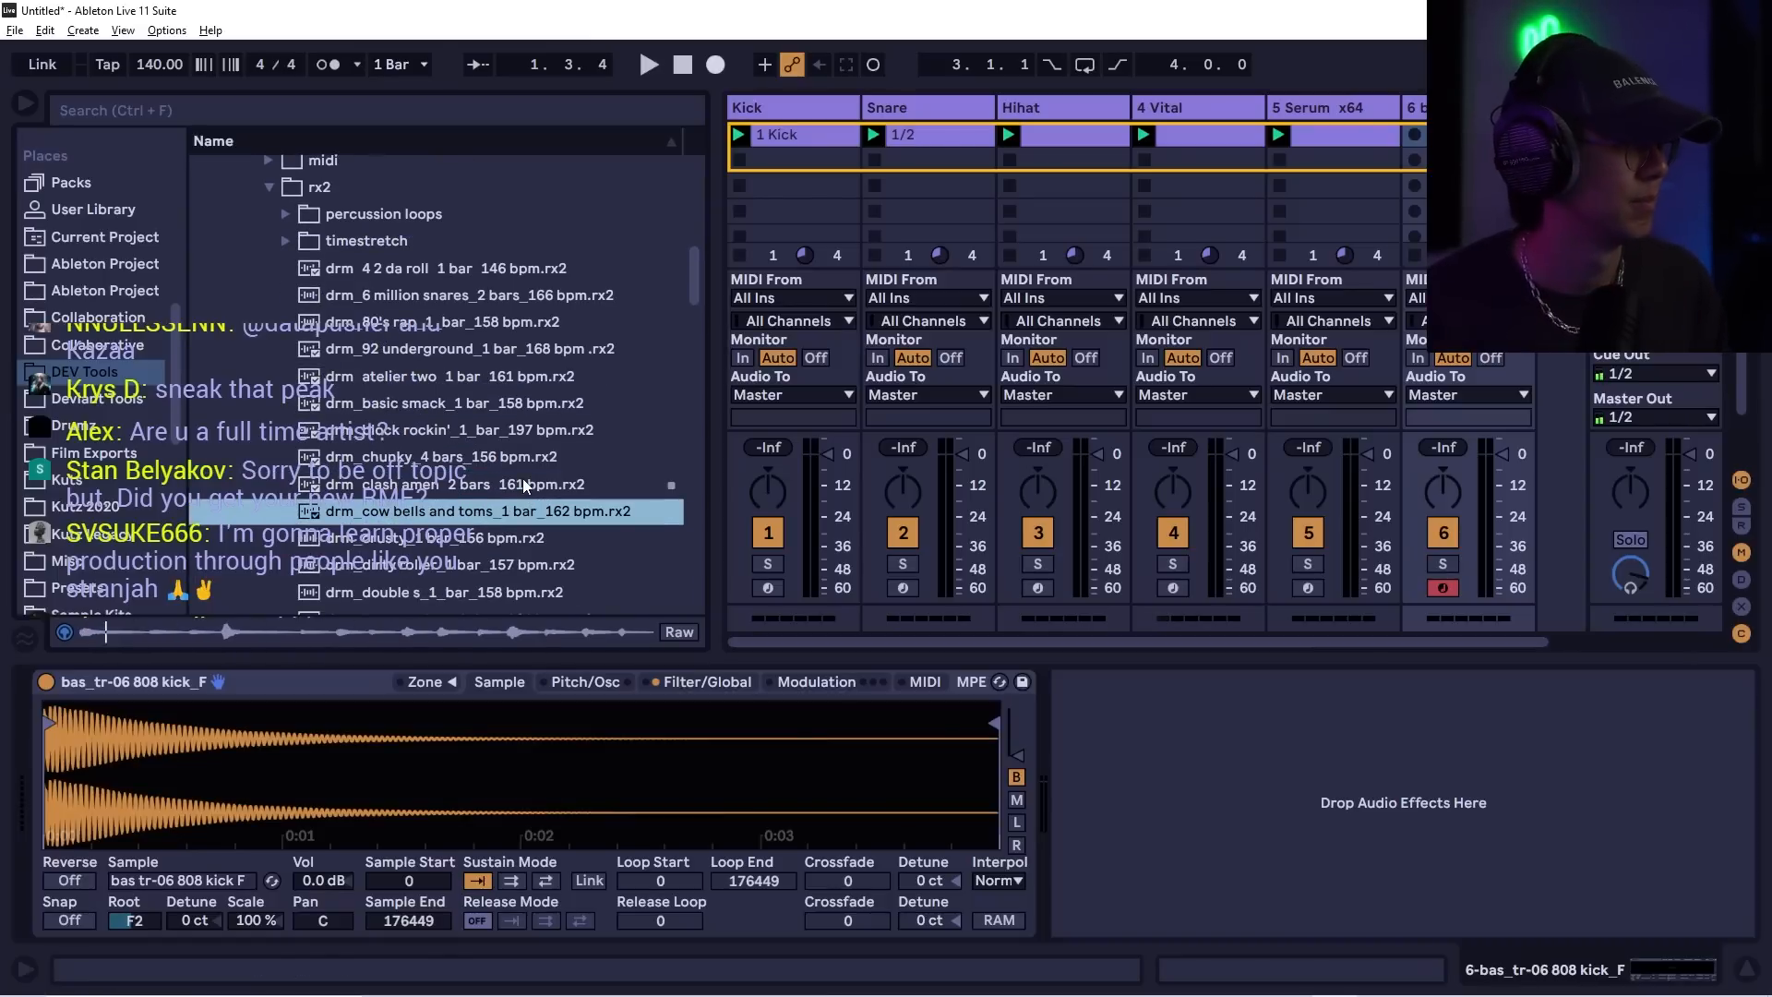
key(Down)
scroll(523, 476, down, 3)
- Slice the drum break drm_in your face_2 bars_160 bpm.rx2 to a new MIDI track
click(560, 565)
right_click(559, 565)
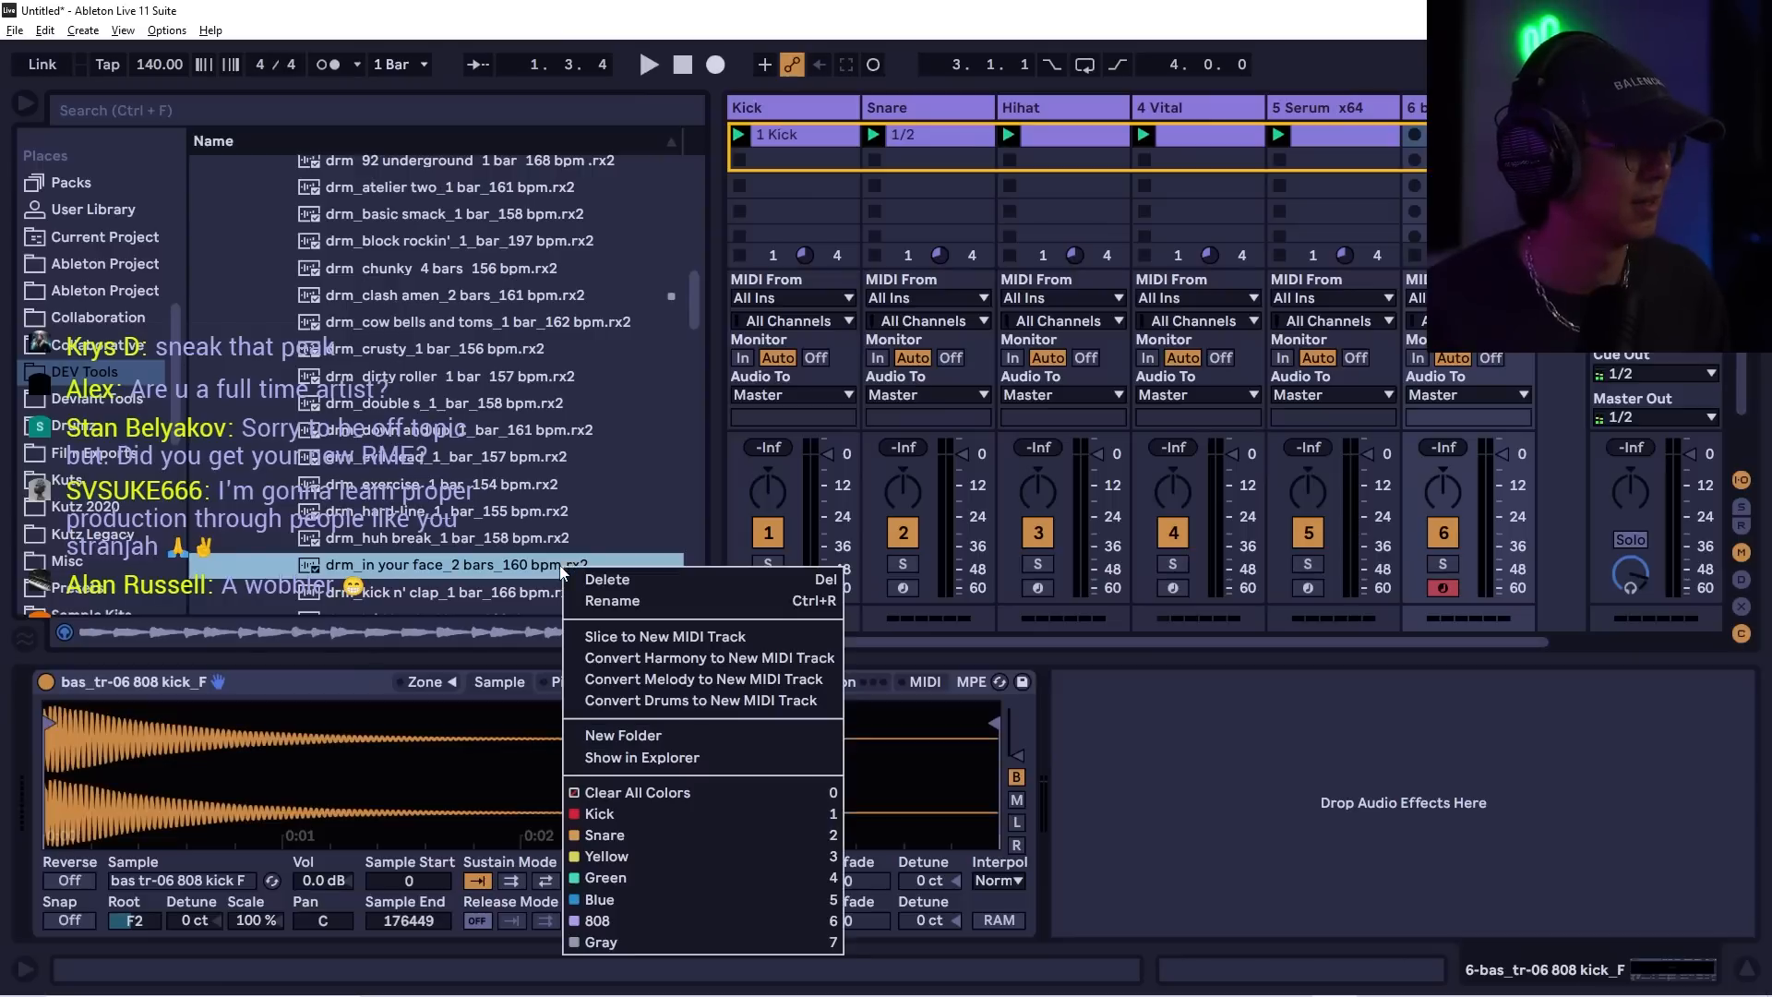
click(646, 629)
click(978, 563)
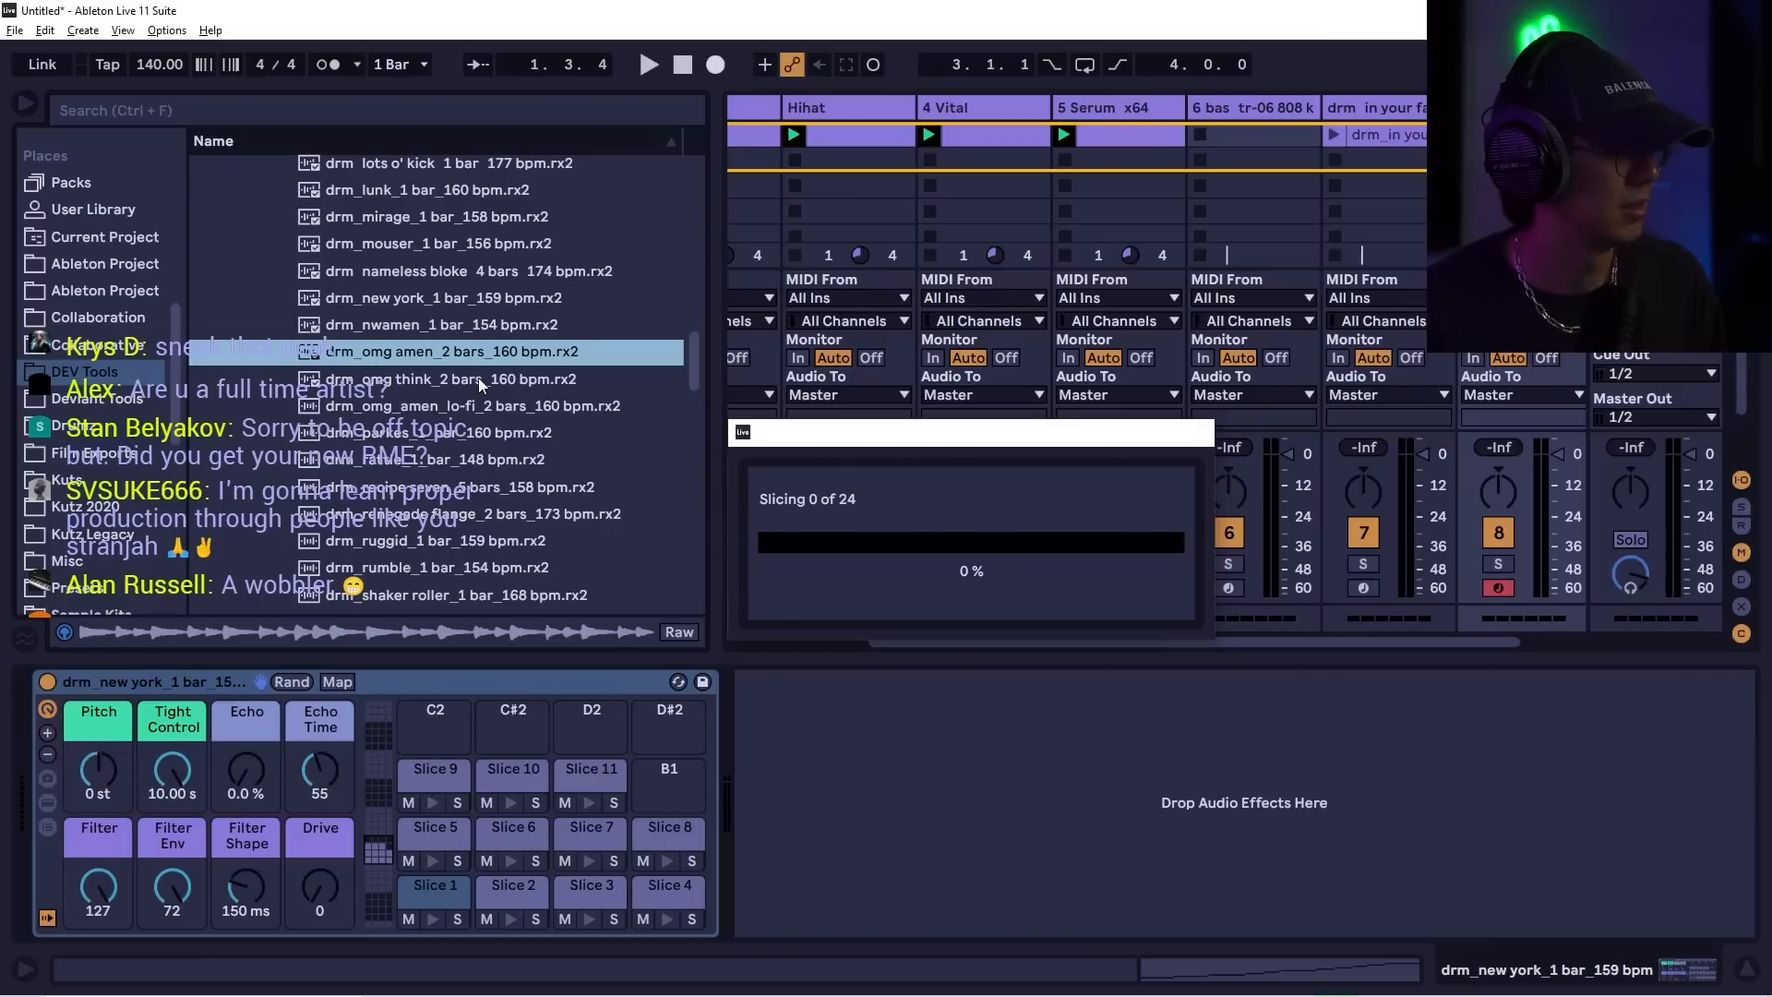
- Slice drm_omg think_2 bars_160 bpm.rx2 and prc_laid back shakers_1 bar_165 bpm.rx2 to new MIDI tracks
click(478, 379)
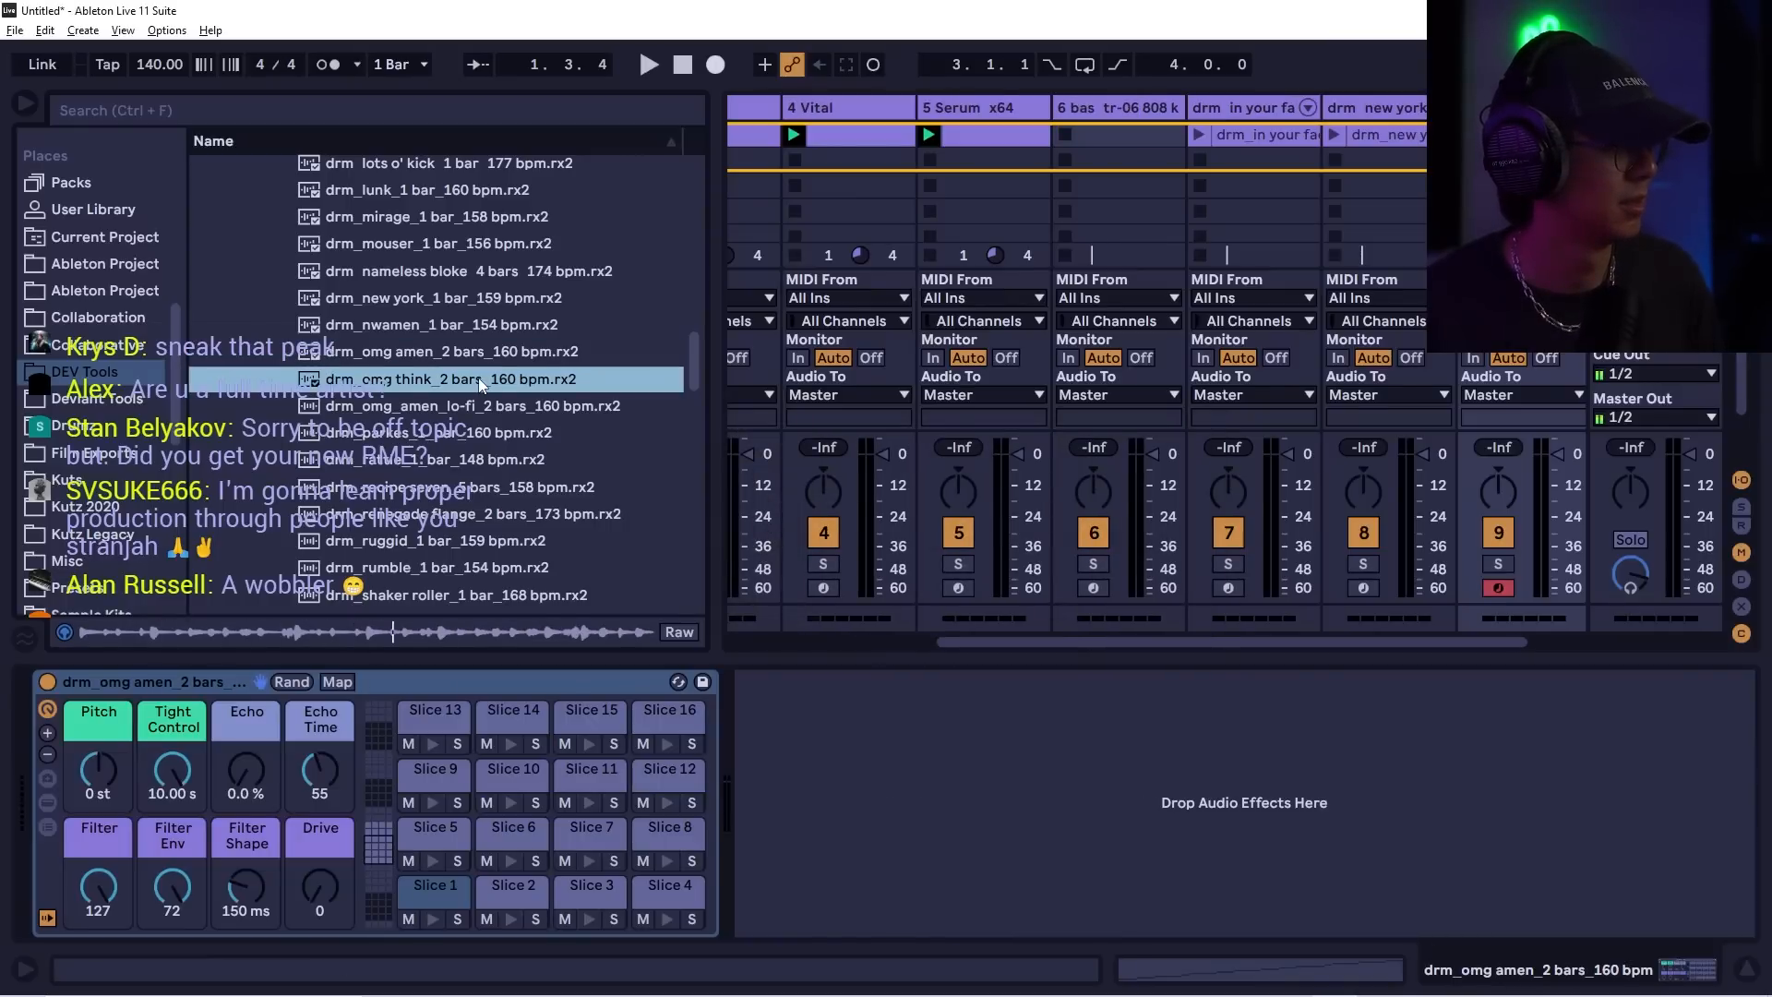
right_click(478, 380)
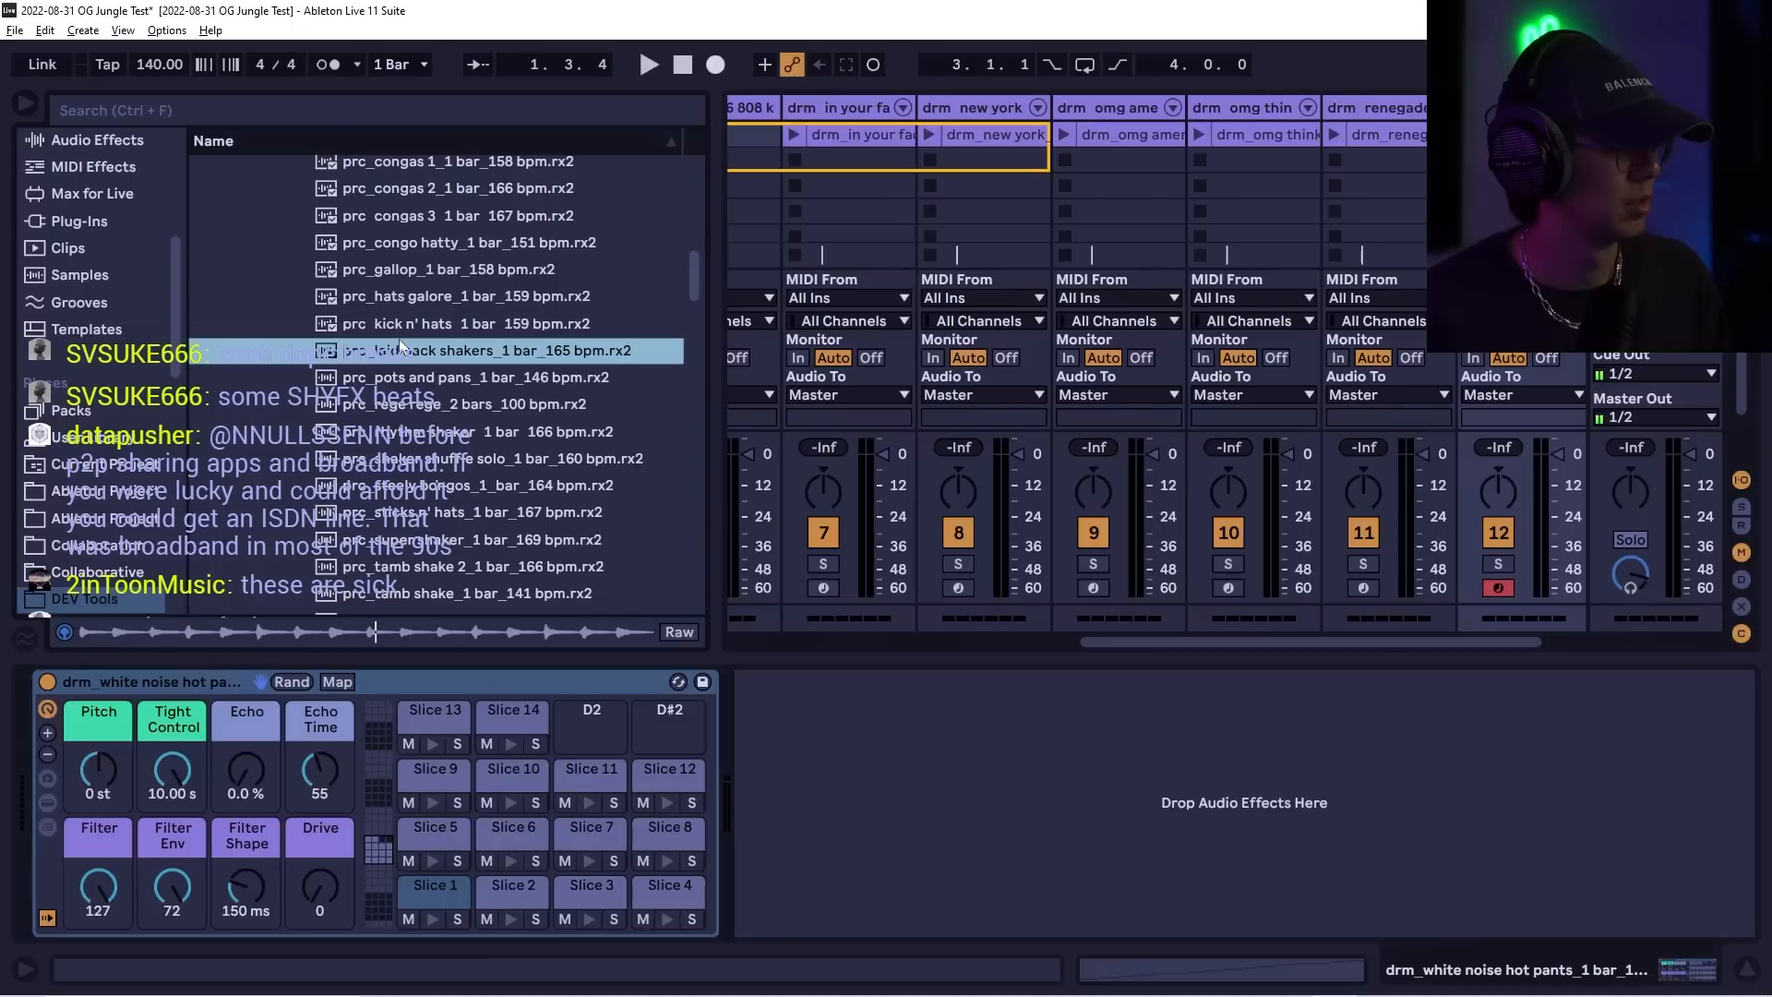
click(473, 371)
click(472, 354)
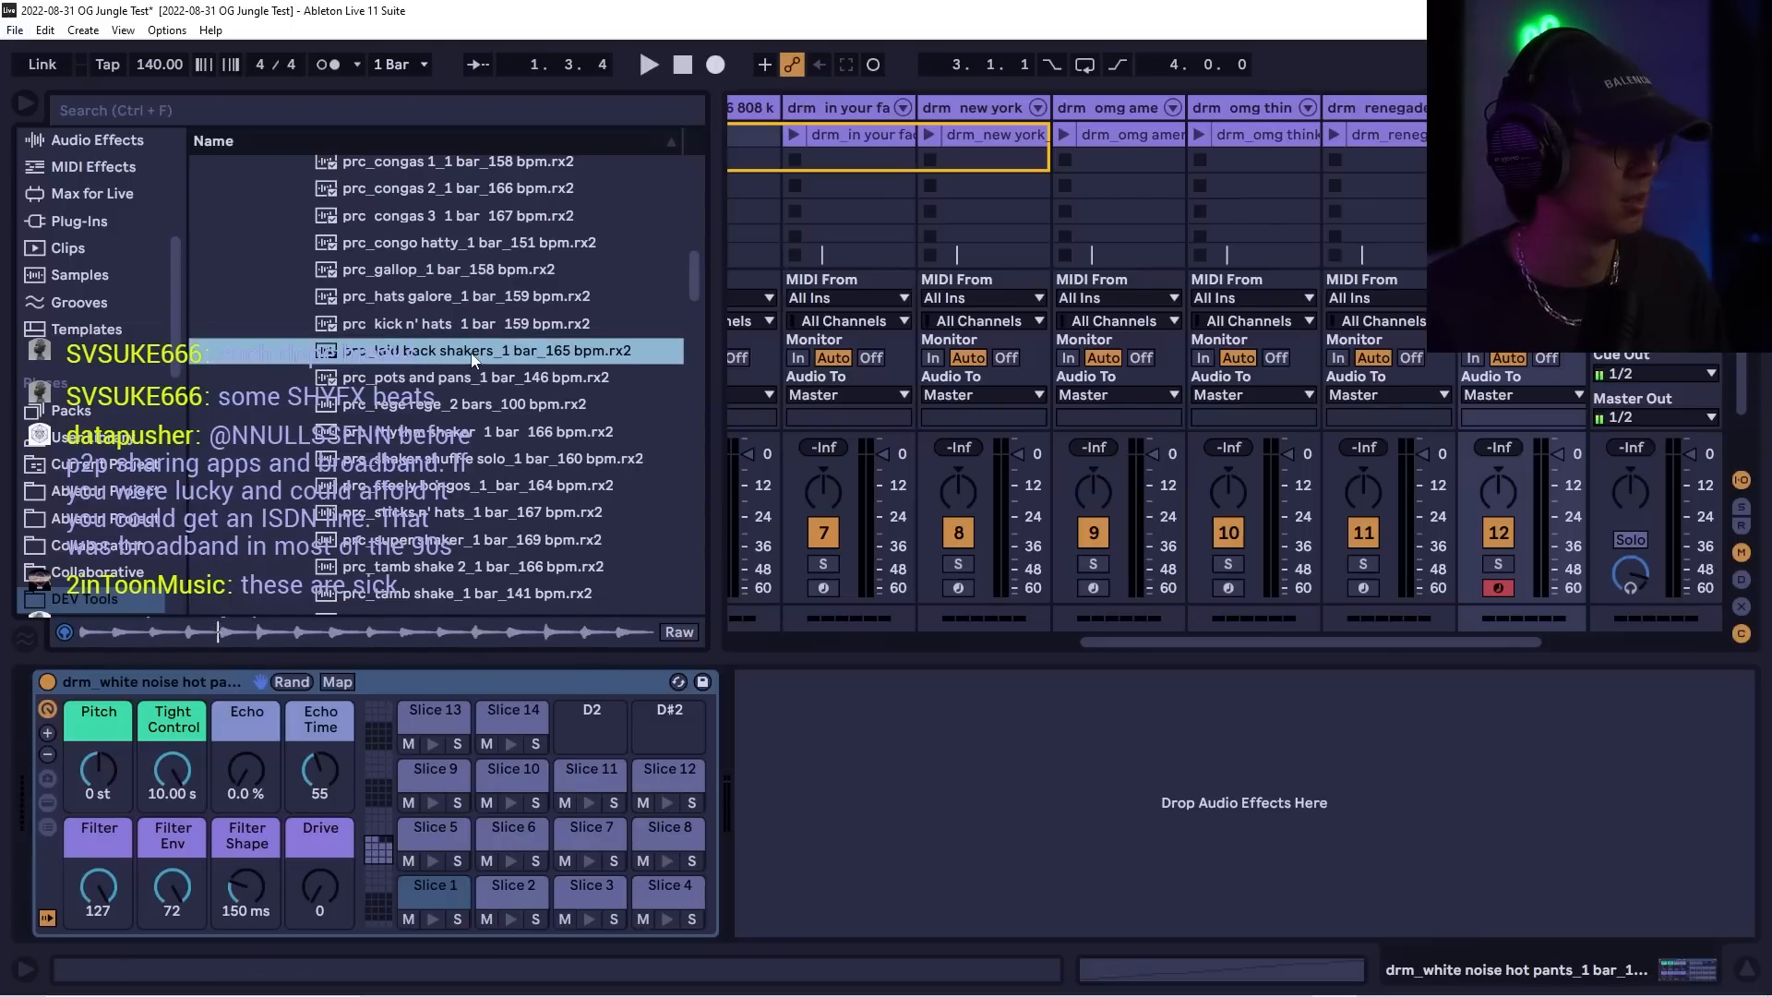
right_click(473, 360)
click(554, 431)
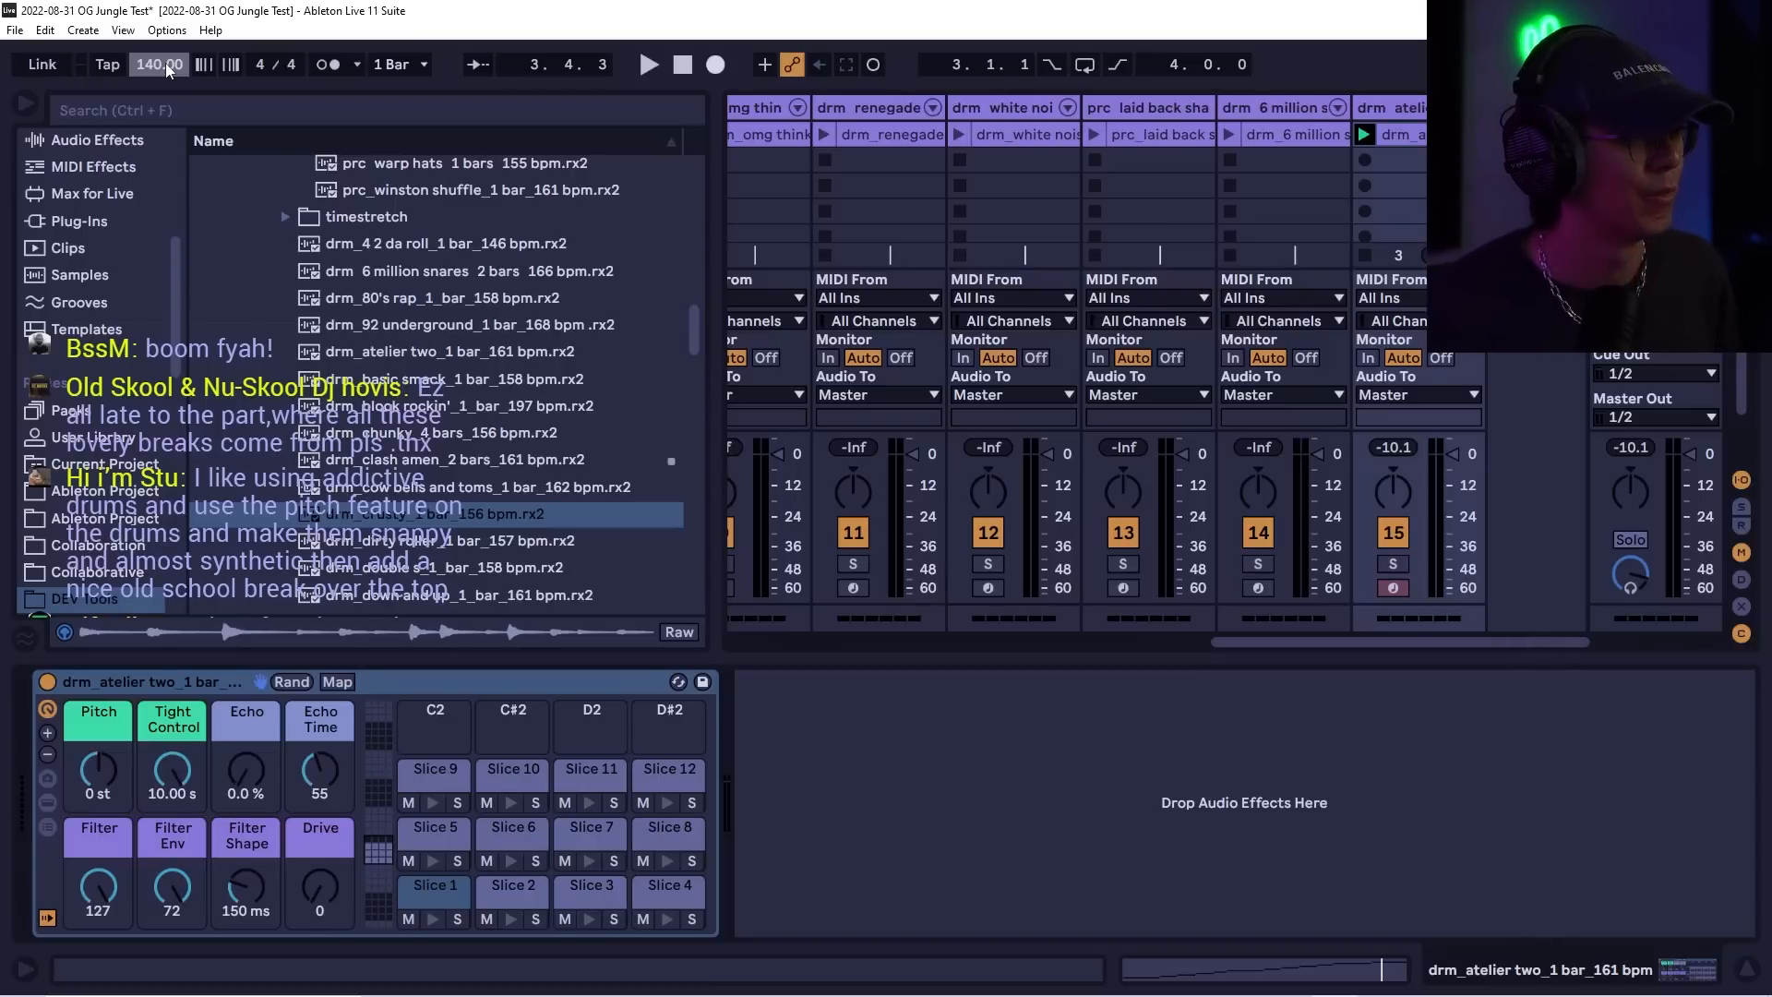
- Play back the sliced drm_atelier two break at the current tempo
key(space)
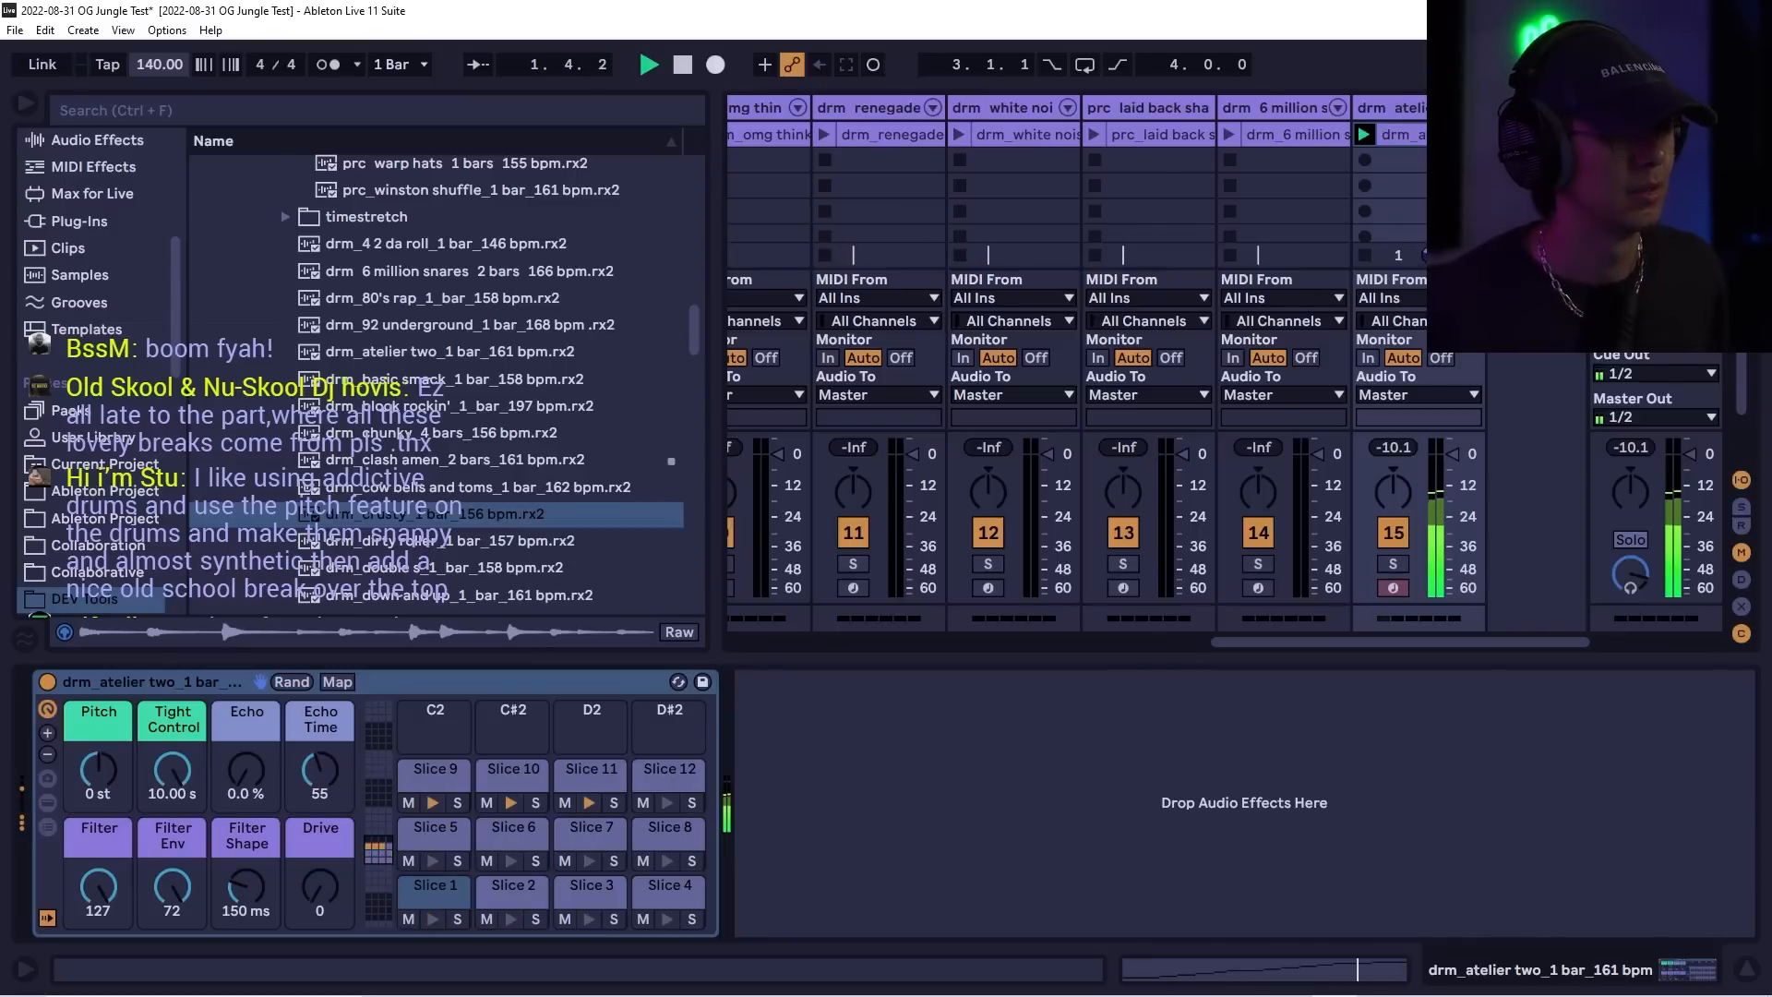
drag(1226, 643, 898, 646)
key(space)
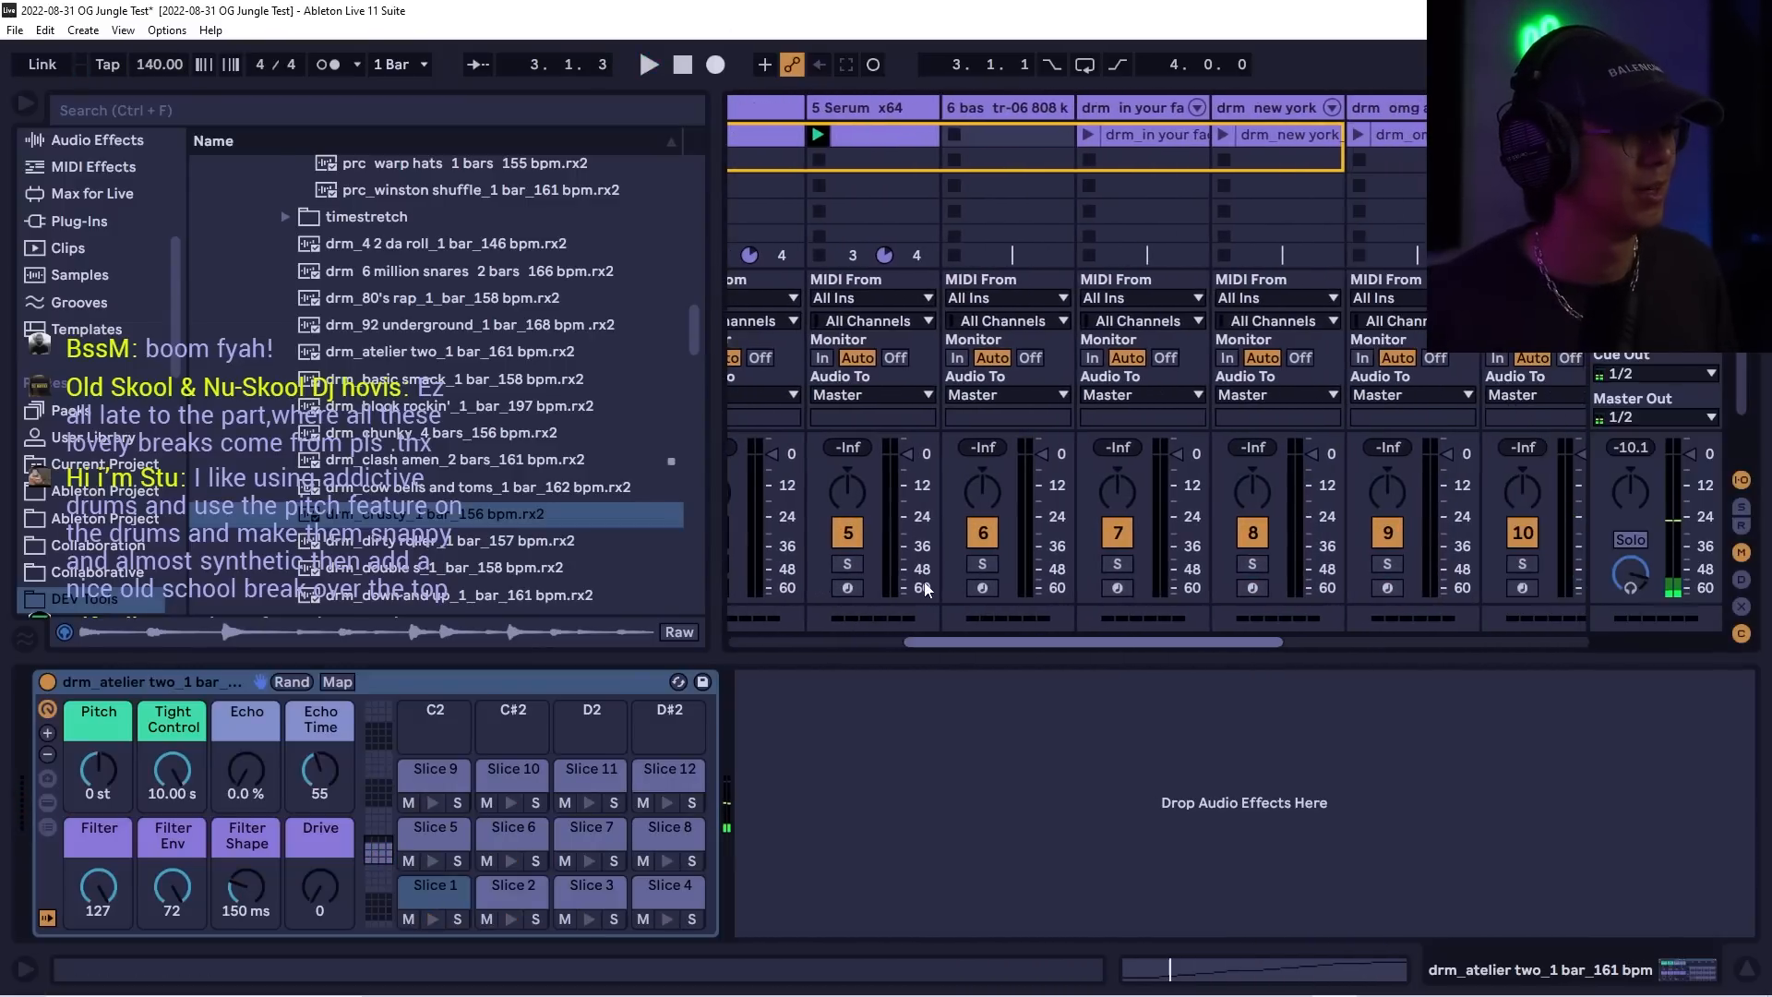
- Create a one-bar MIDI clip on the armed 808 bass track with back-to-back G2 notes starting at 1.1.1, 1.2.3 and 1.4.1
click(983, 591)
double_click(1055, 136)
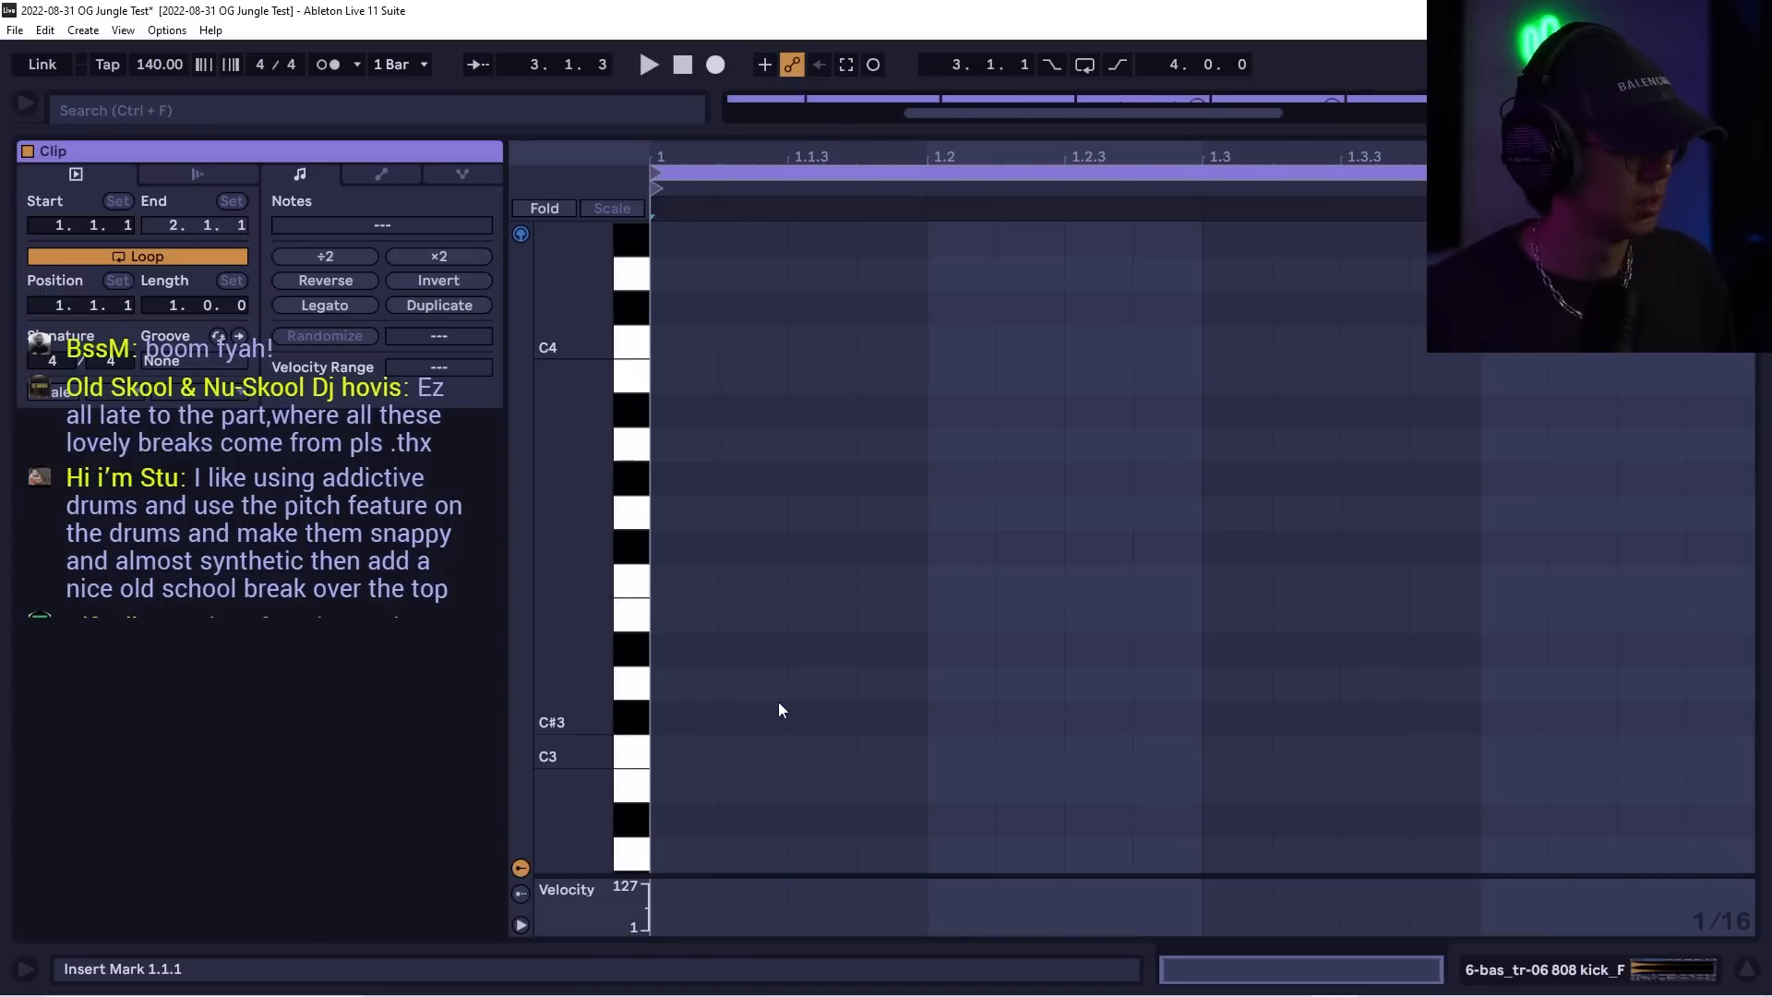
scroll(757, 684, down, 5)
double_click(699, 559)
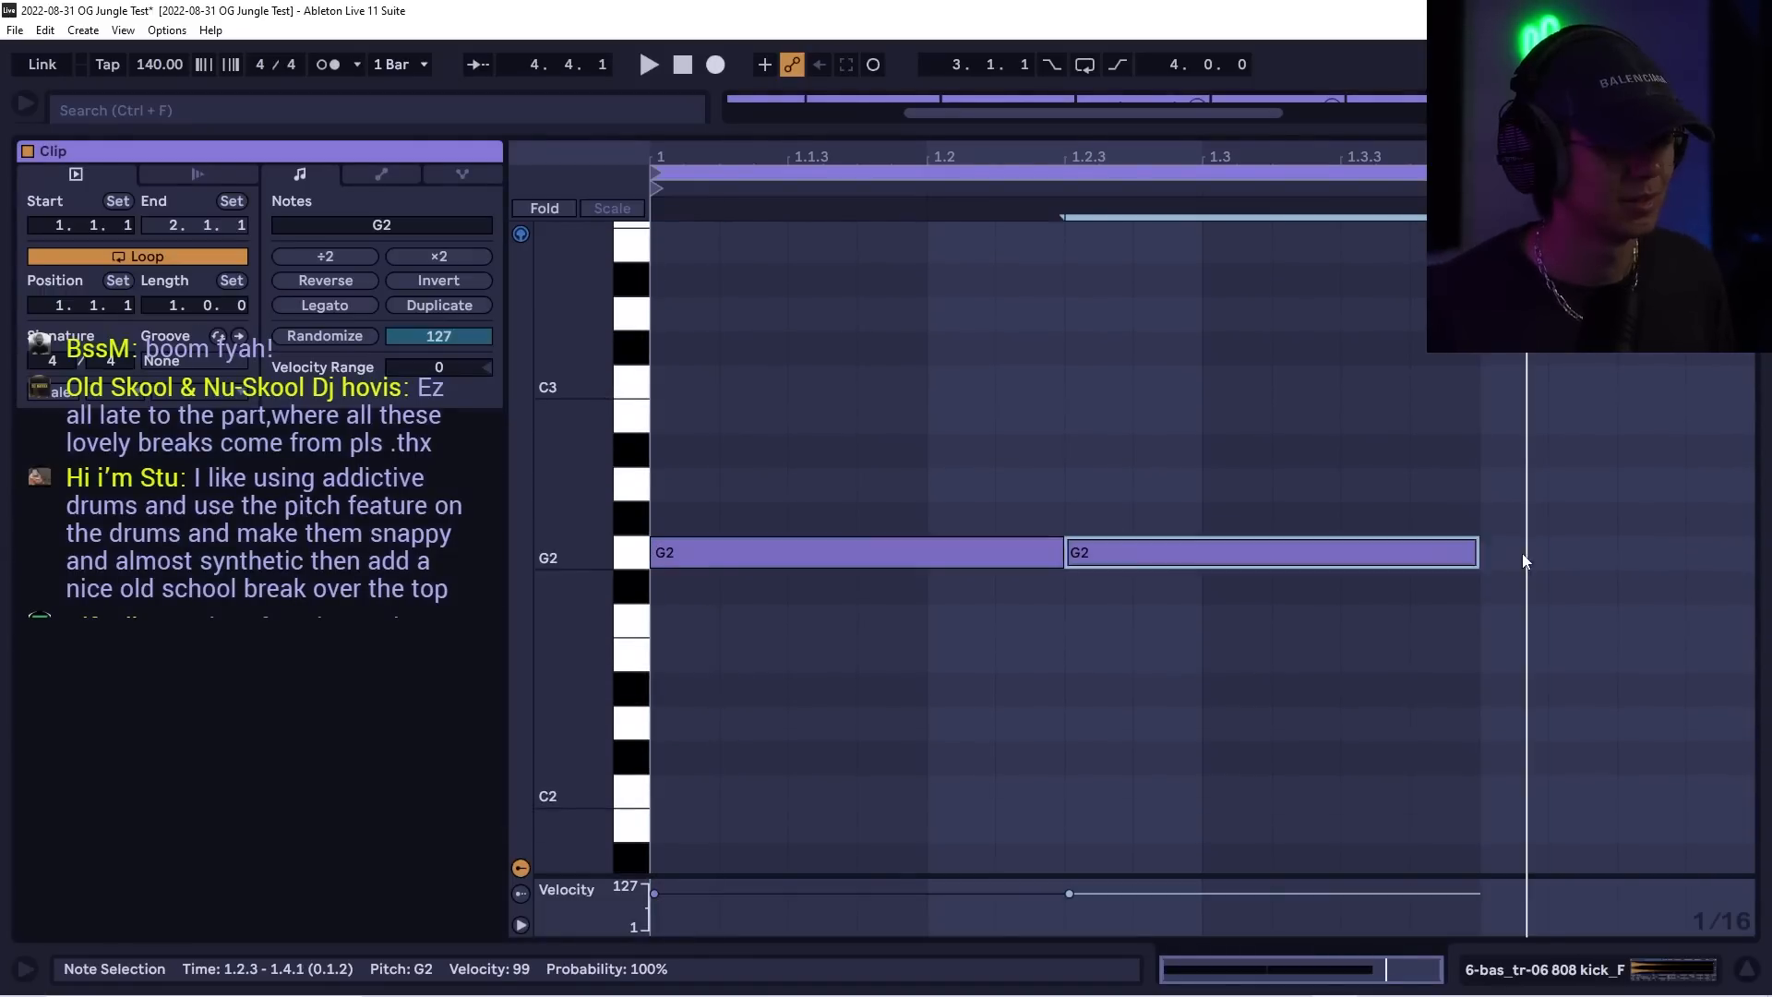
double_click(1524, 557)
drag(1546, 557, 1743, 557)
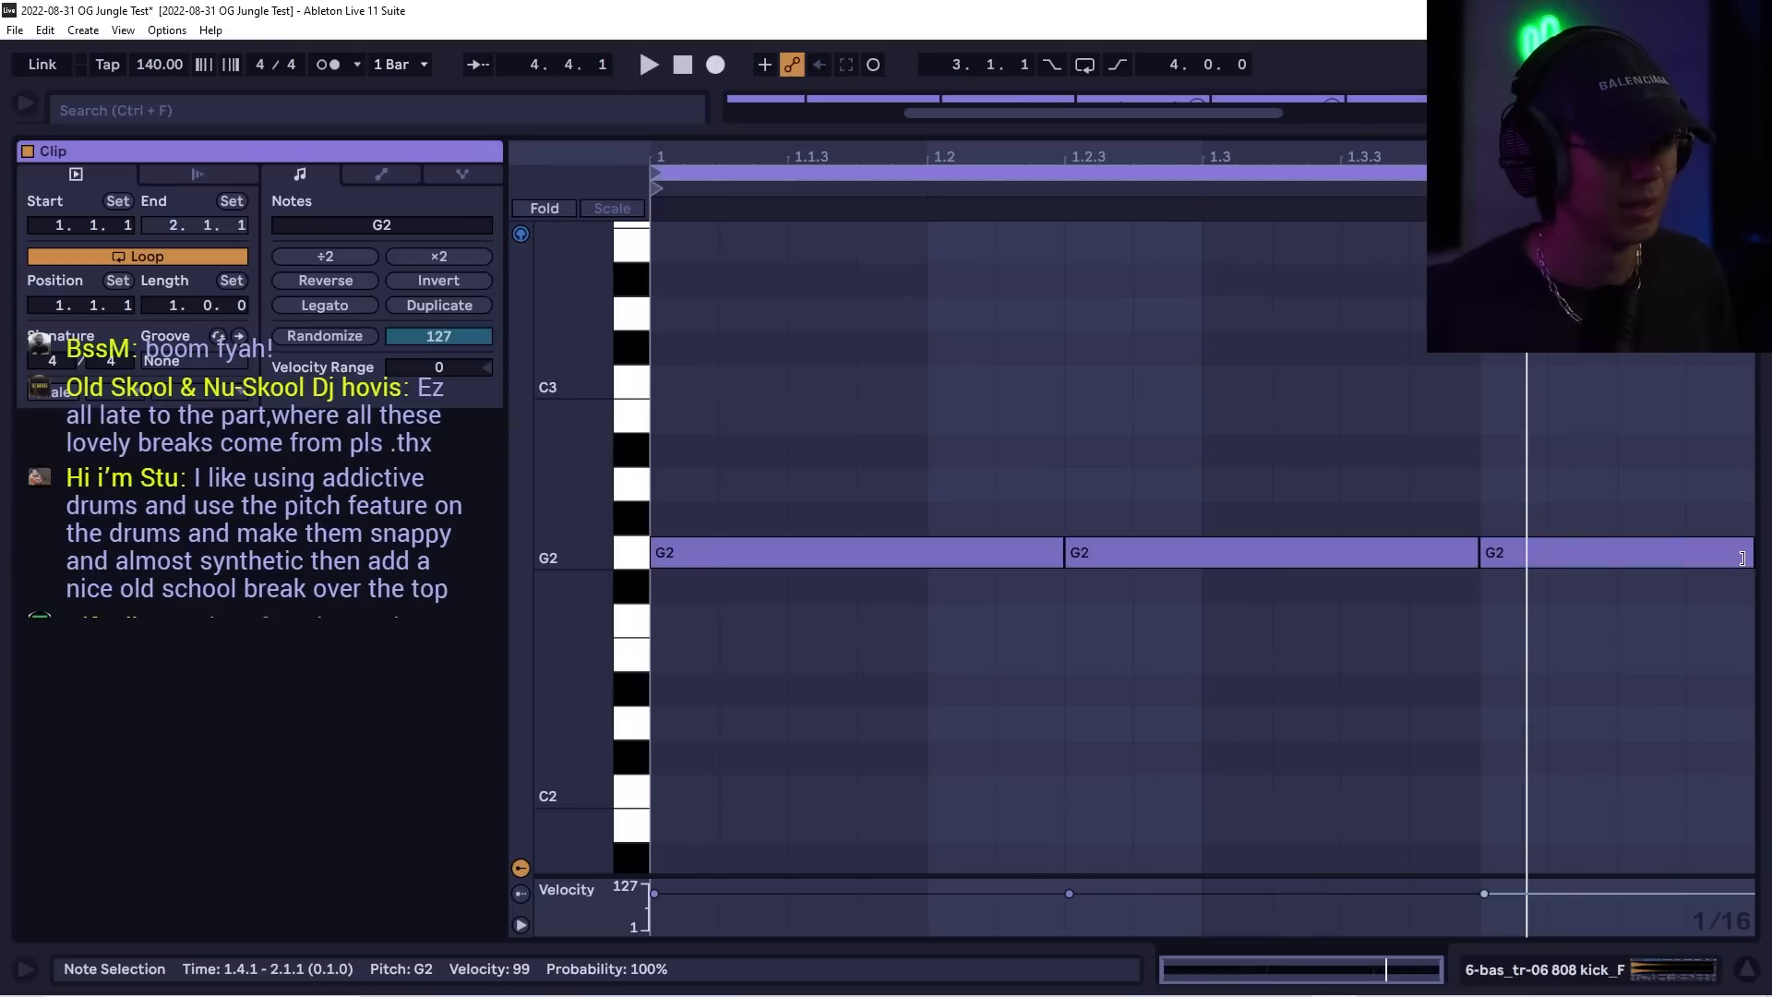
click(1277, 381)
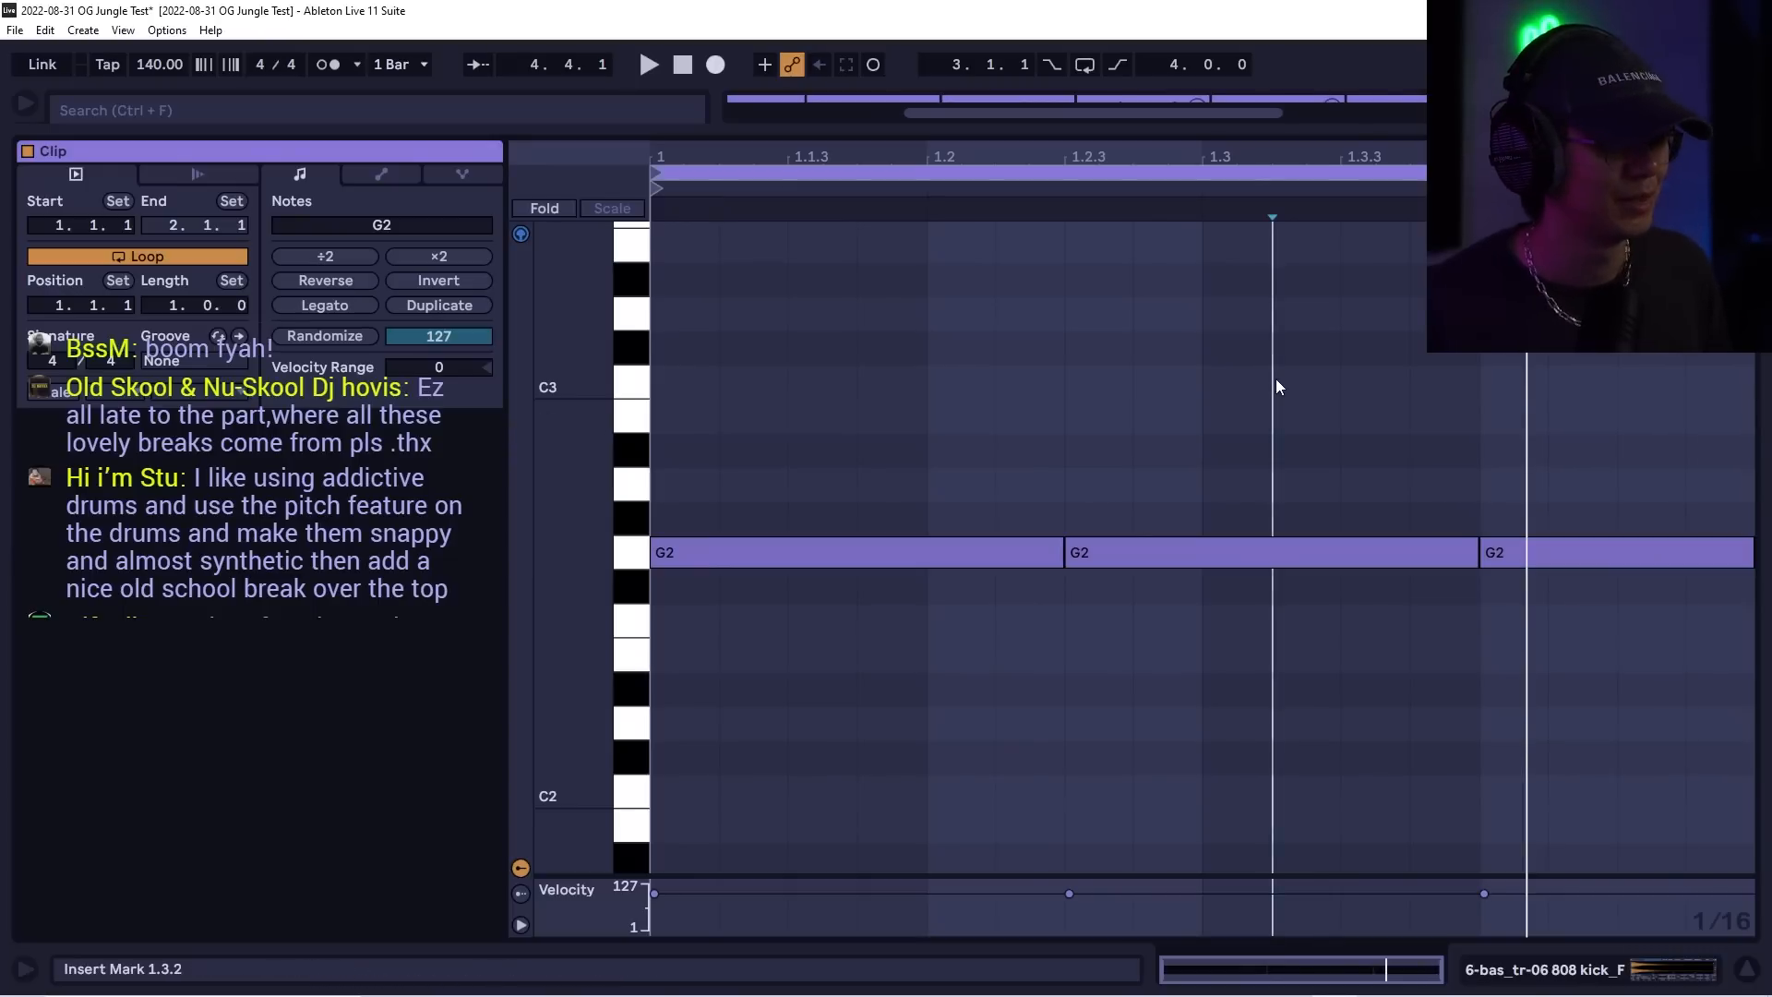
key(space)
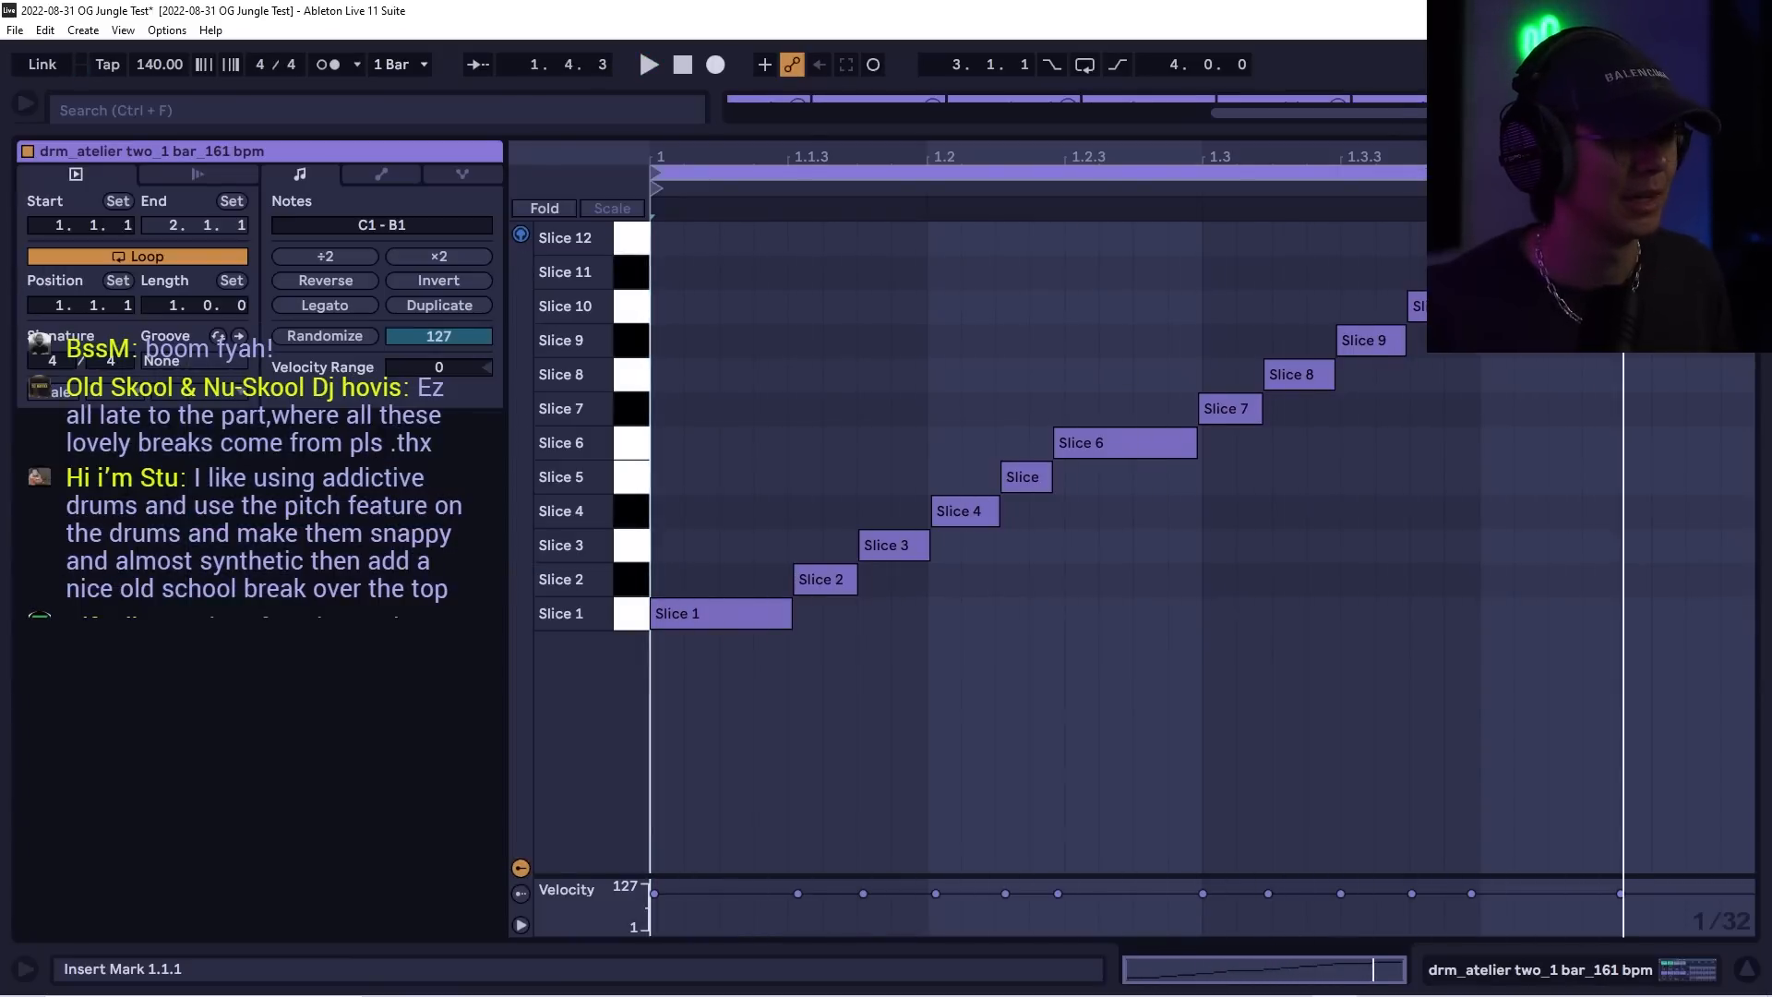
- Set the drm_atelier two clip's grid to 1/16 and quantize slices 1, 6, 11 and 12
key(ctrl+2)
drag(1718, 373, 1568, 247)
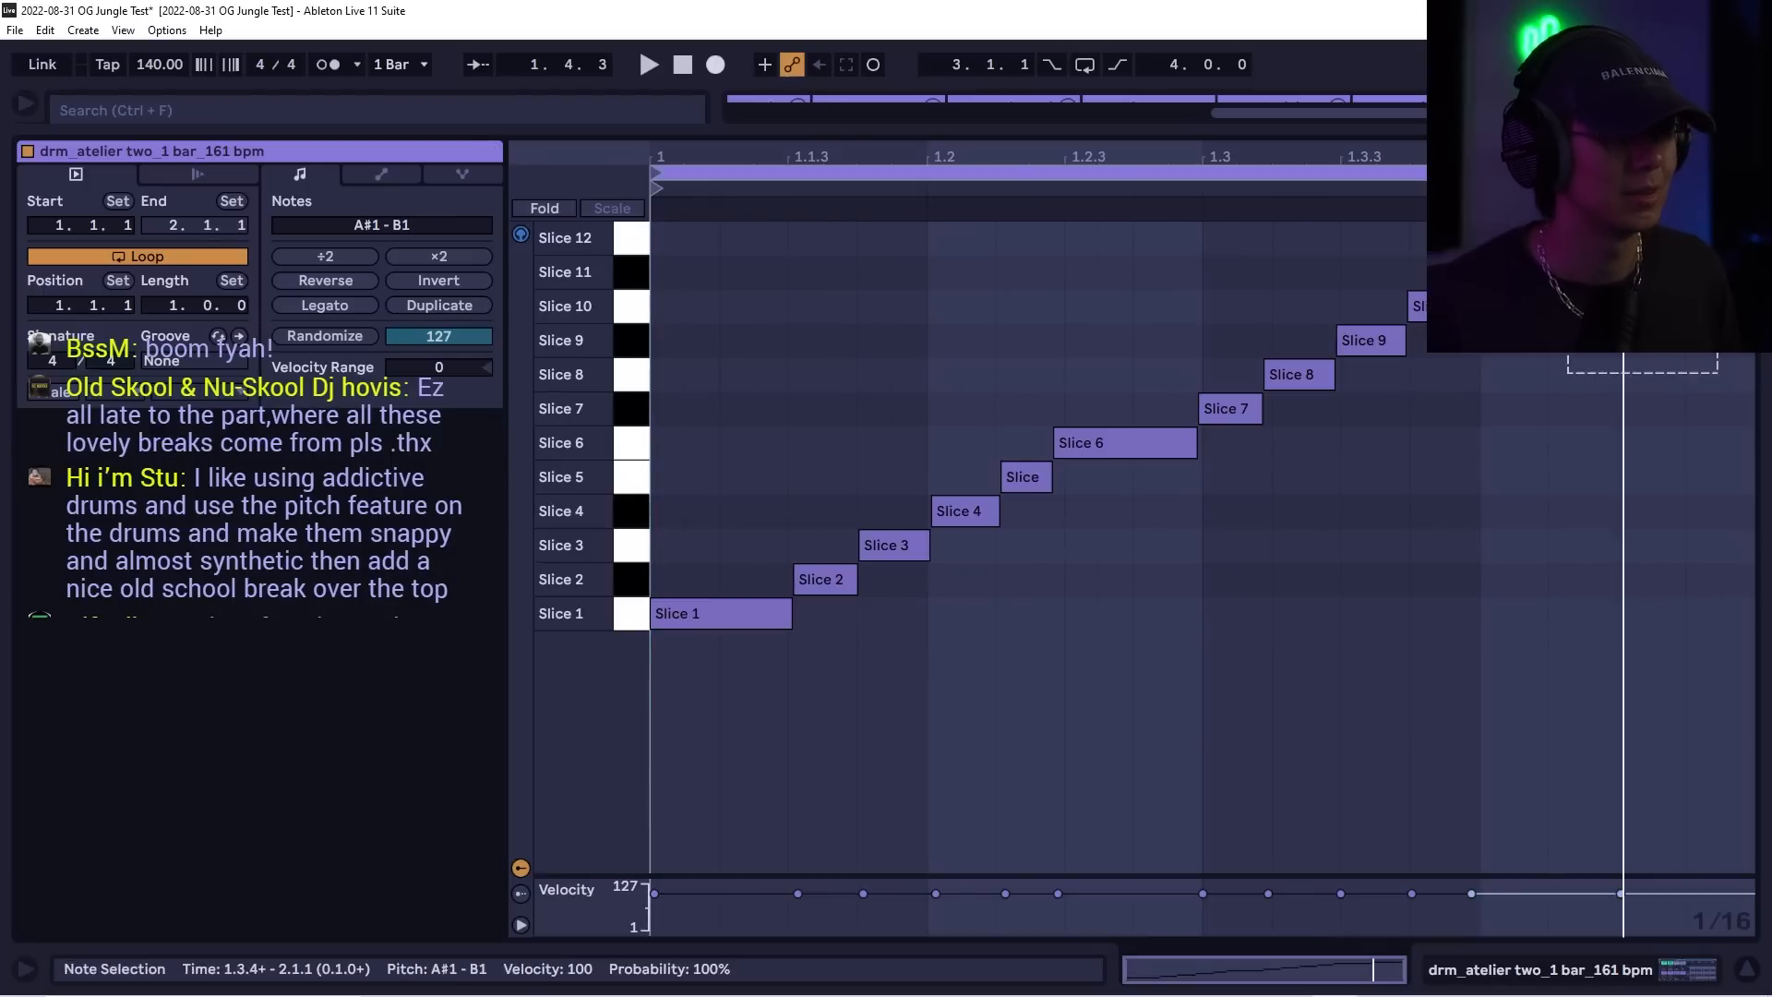
click(1144, 443)
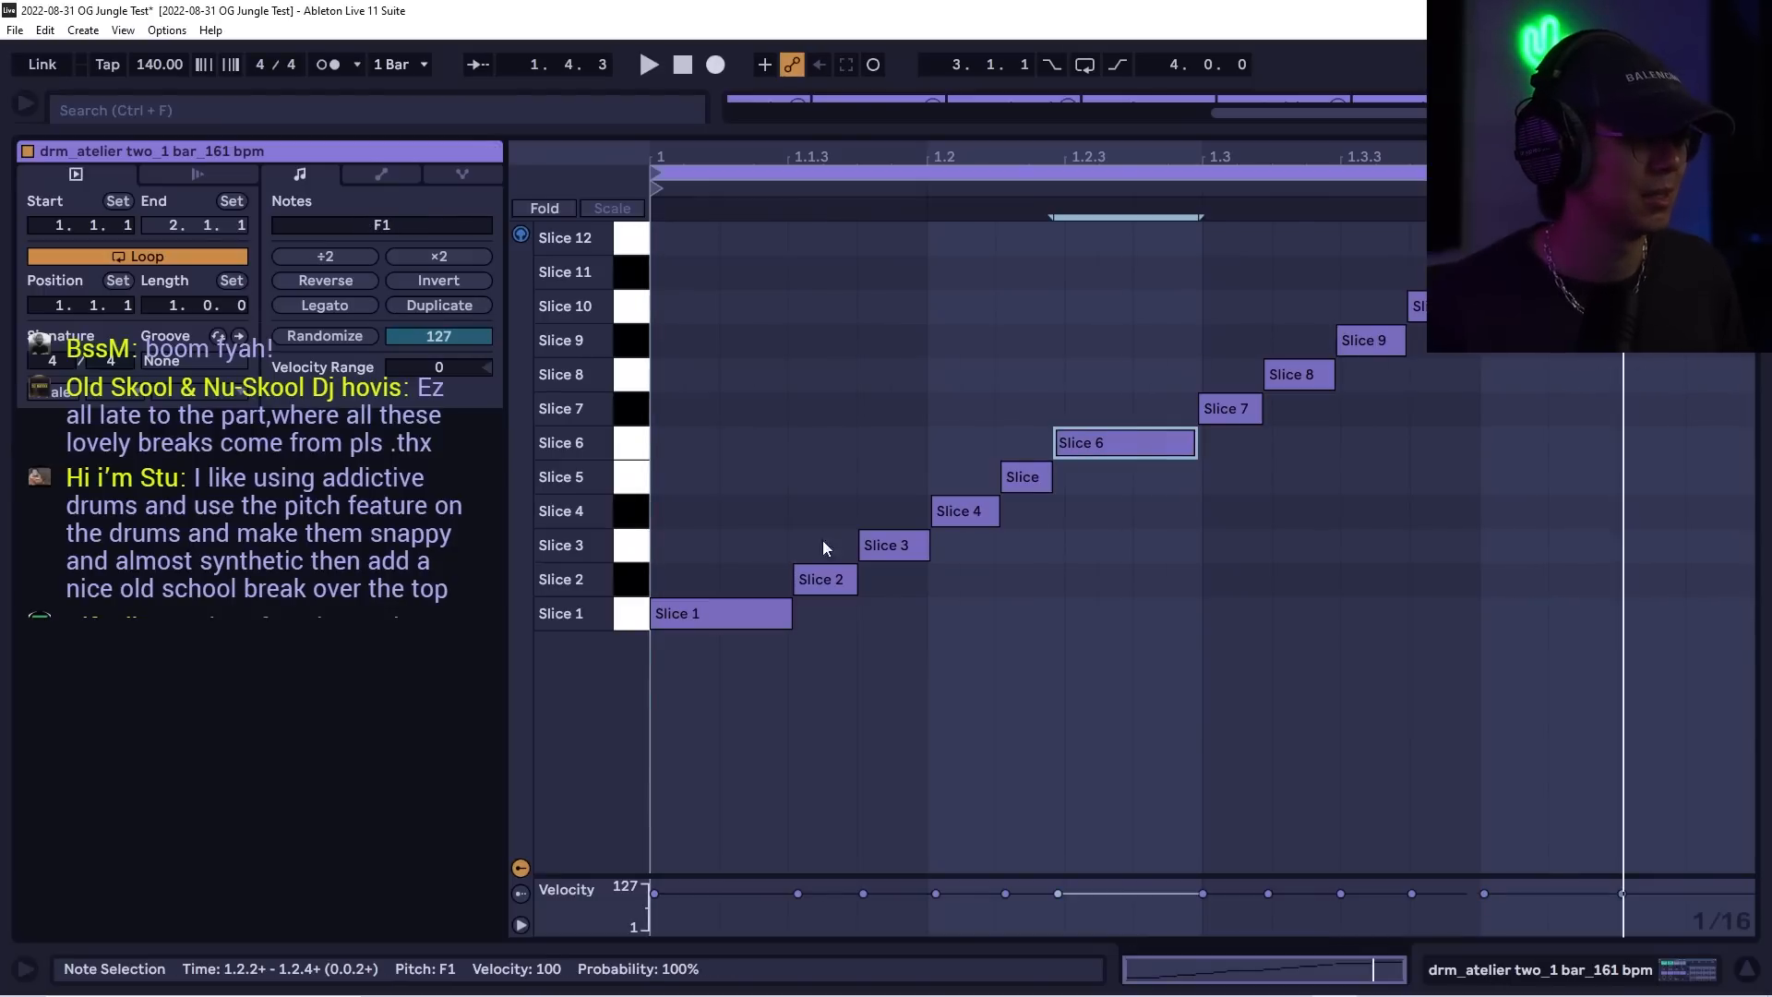
drag(728, 549, 651, 651)
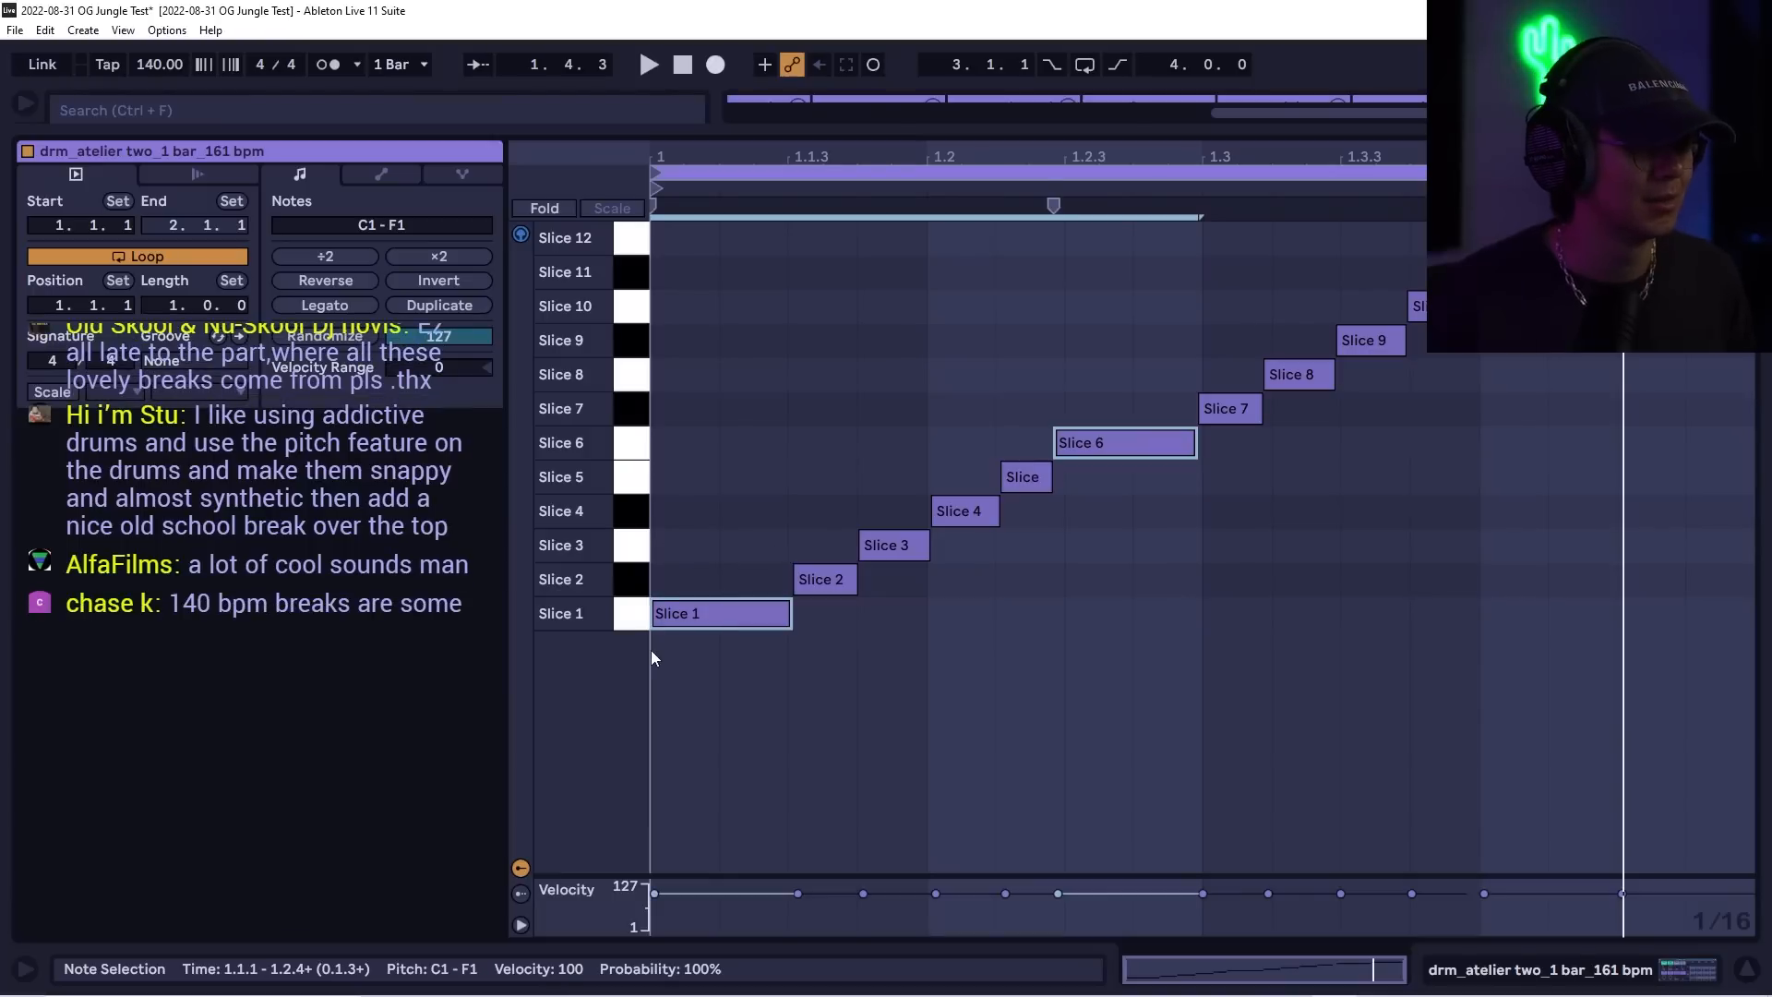
key(ctrl+u)
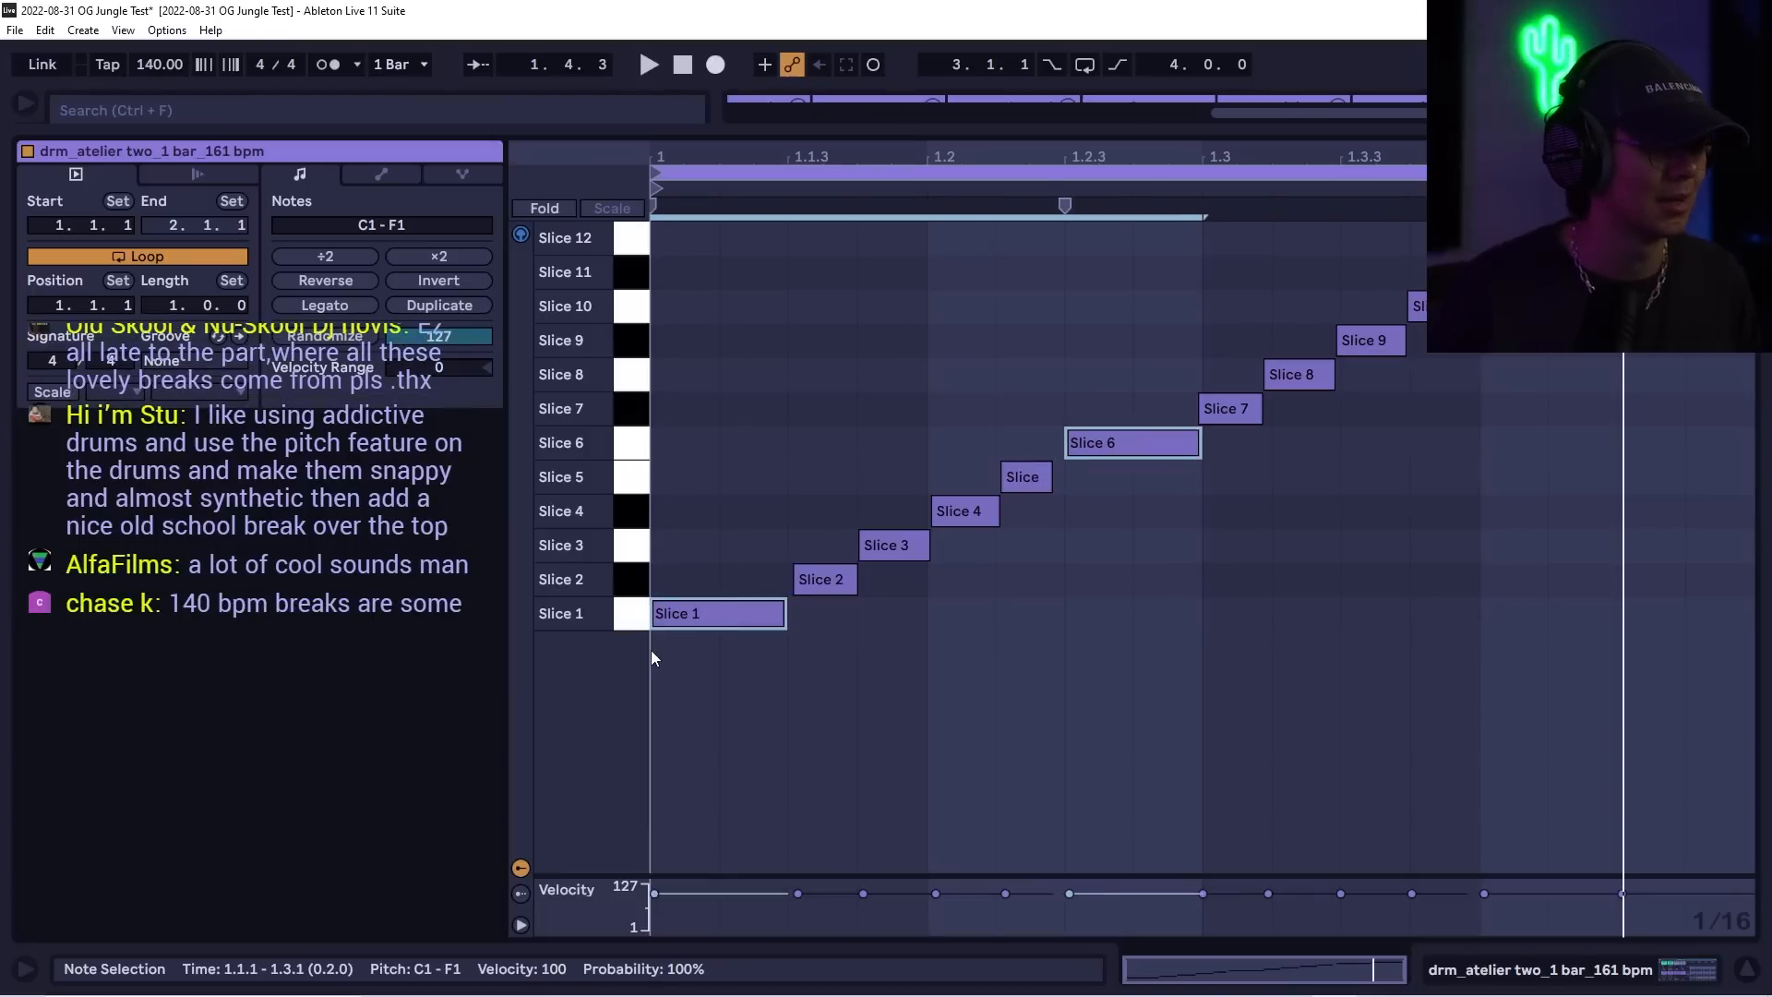
- Quantize slices 2, 4, 7 and 9 of the drm_atelier two clip and play it back
click(826, 579)
shift+click(936, 511)
shift+click(1232, 408)
shift+click(1390, 341)
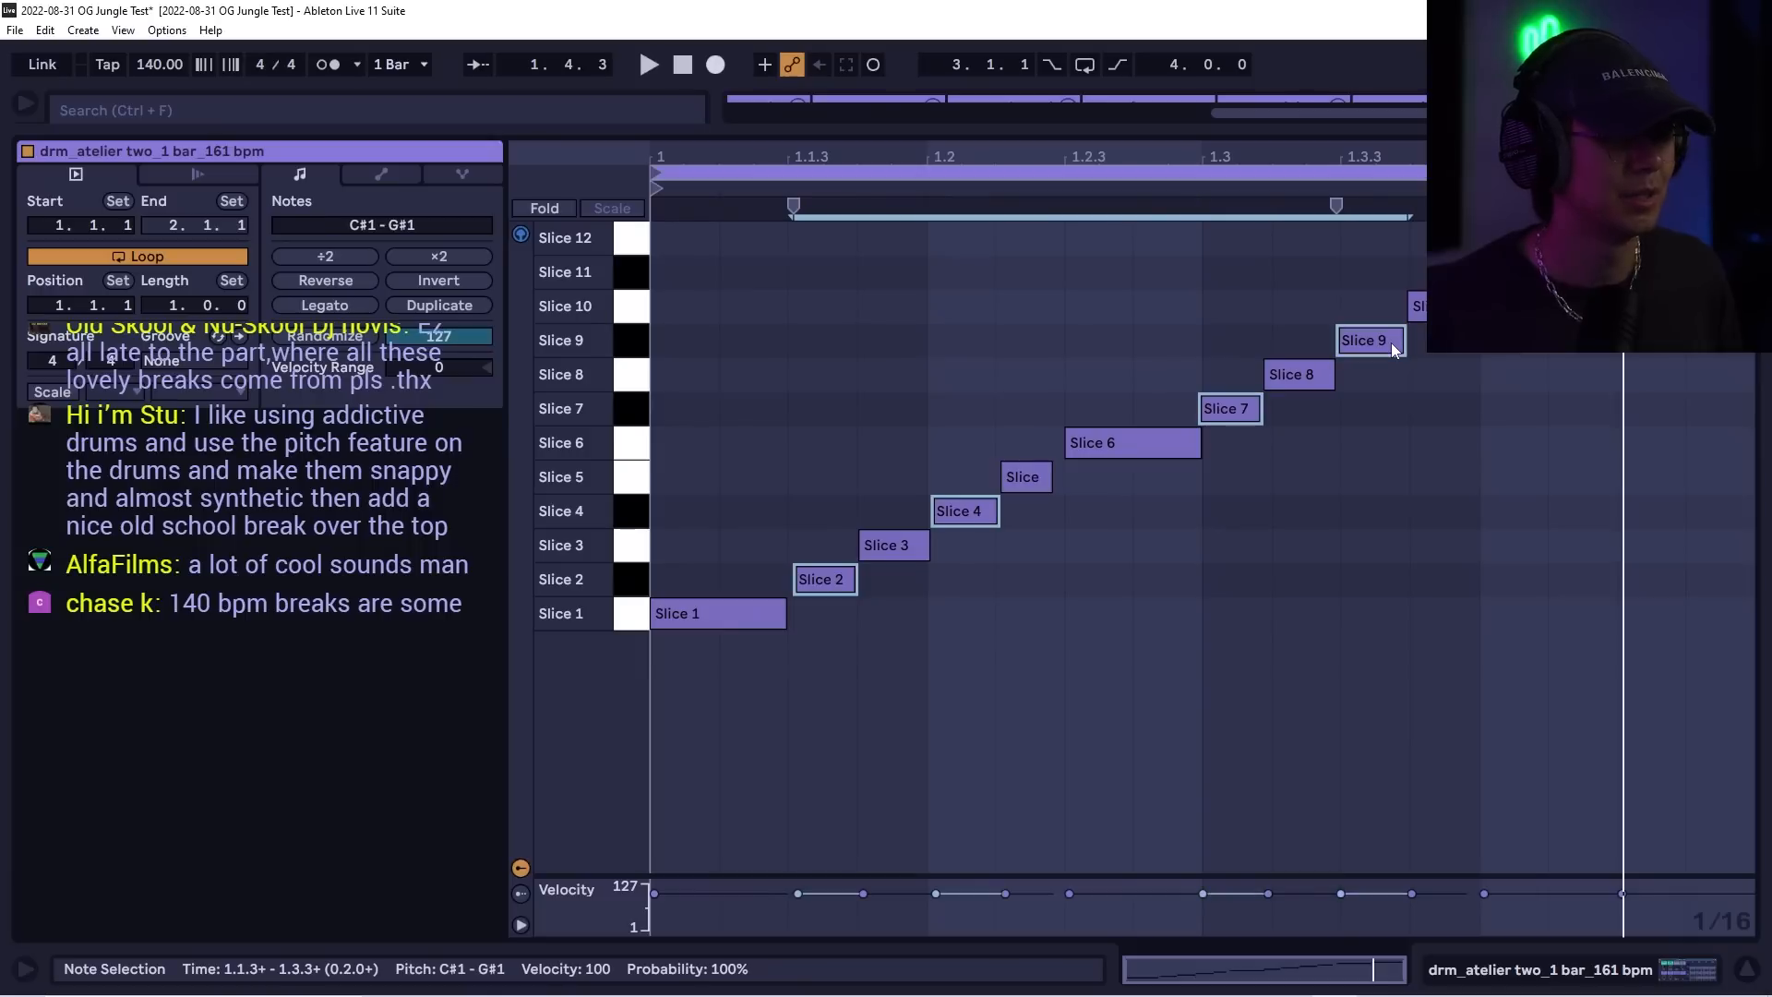
key(ctrl+u)
key(space)
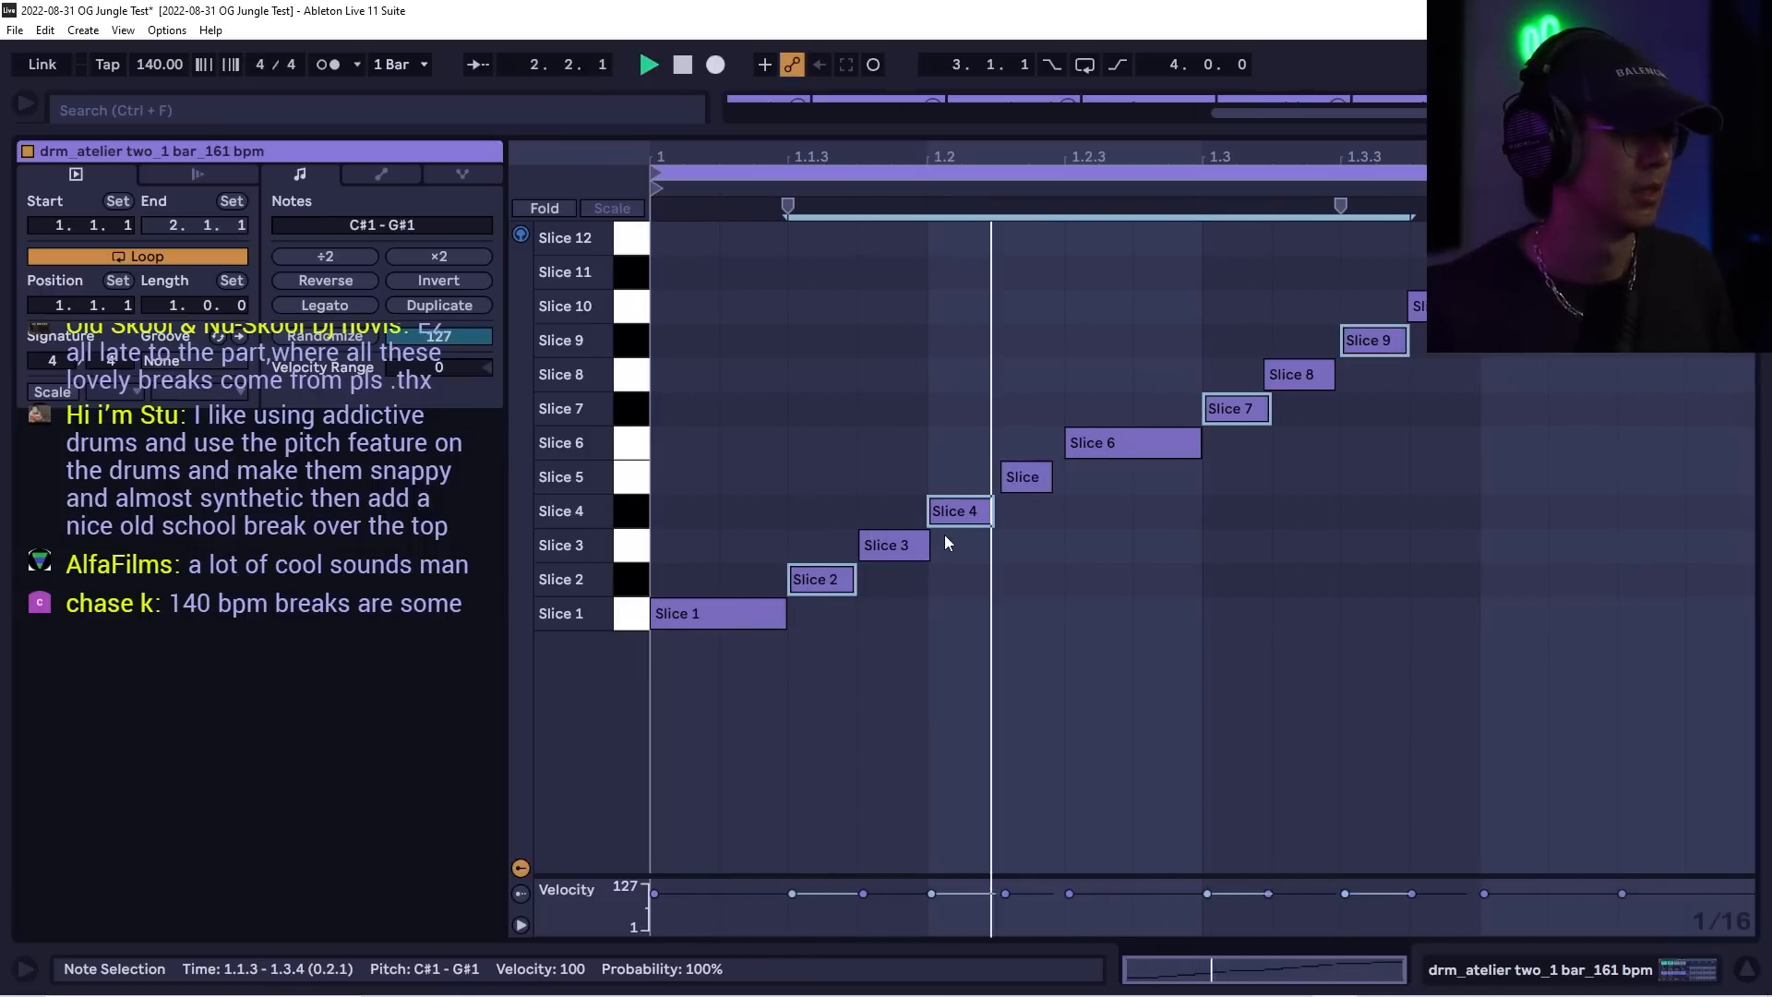
- Nudge slices 8 and 10 of the drm_atelier two clip slightly later in time
click(1294, 378)
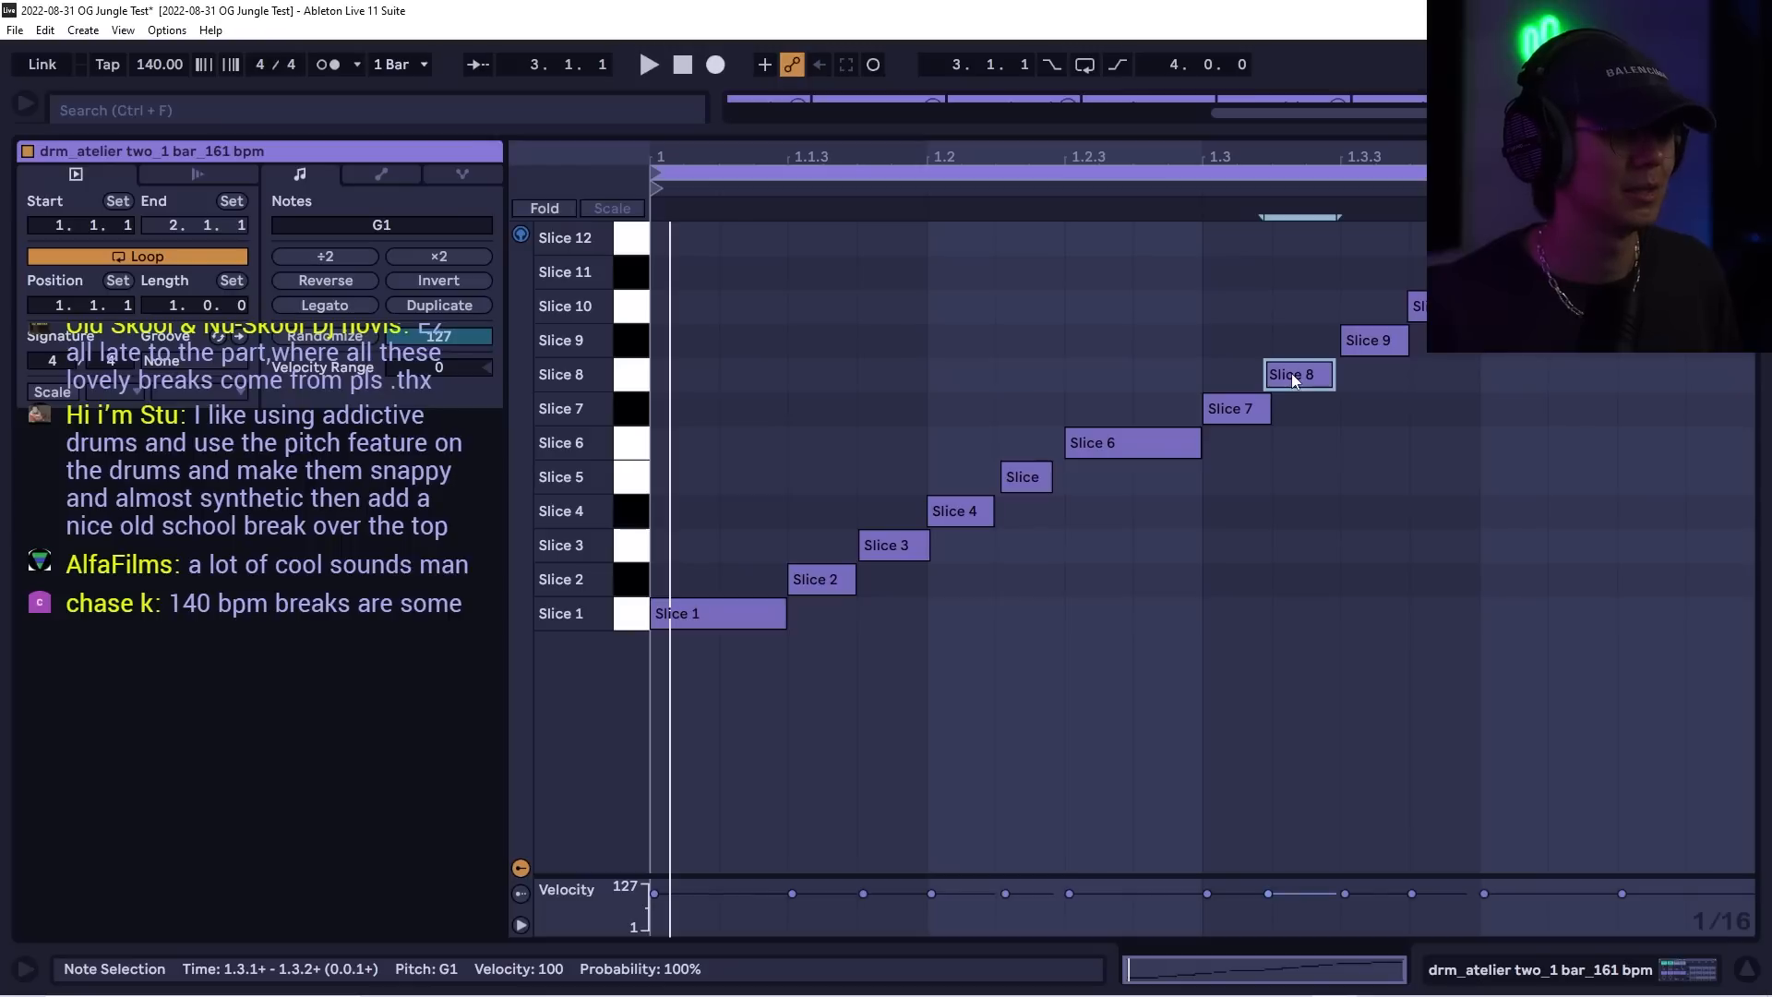
drag(1294, 379, 1312, 381)
drag(1440, 308, 1453, 308)
click(1466, 407)
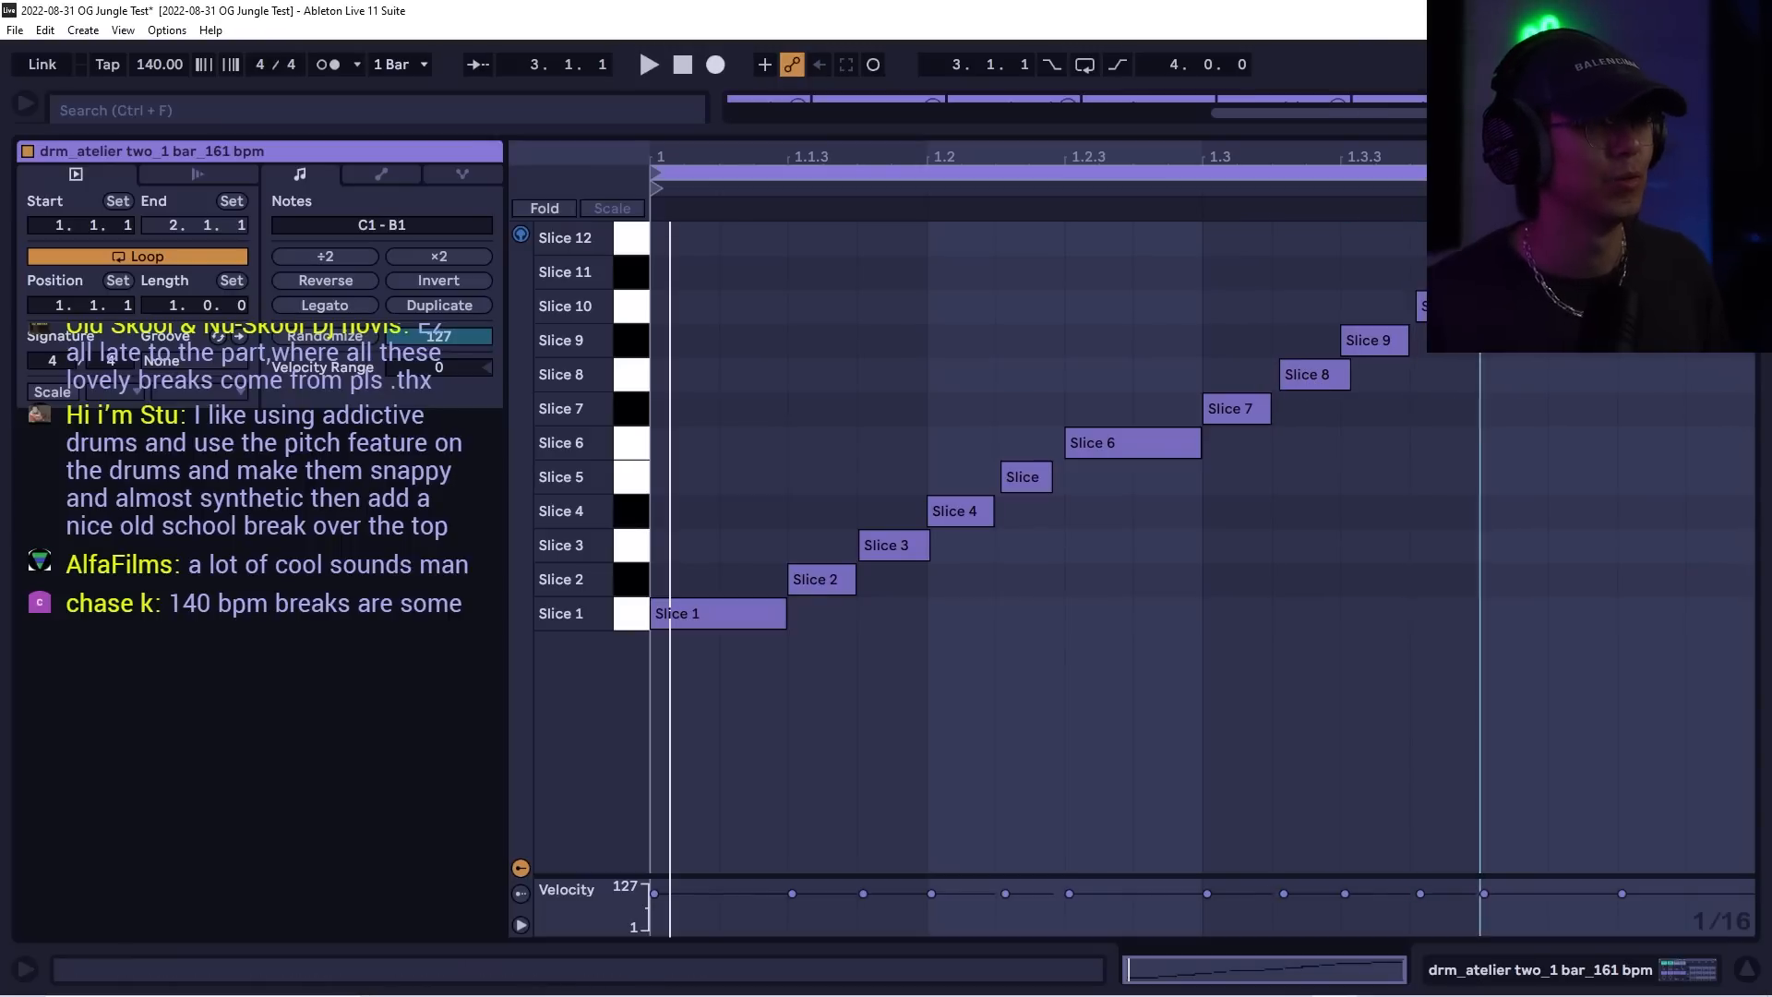
- Switch to full screen and play back the adjusted drm_atelier two break
key(F11)
key(space)
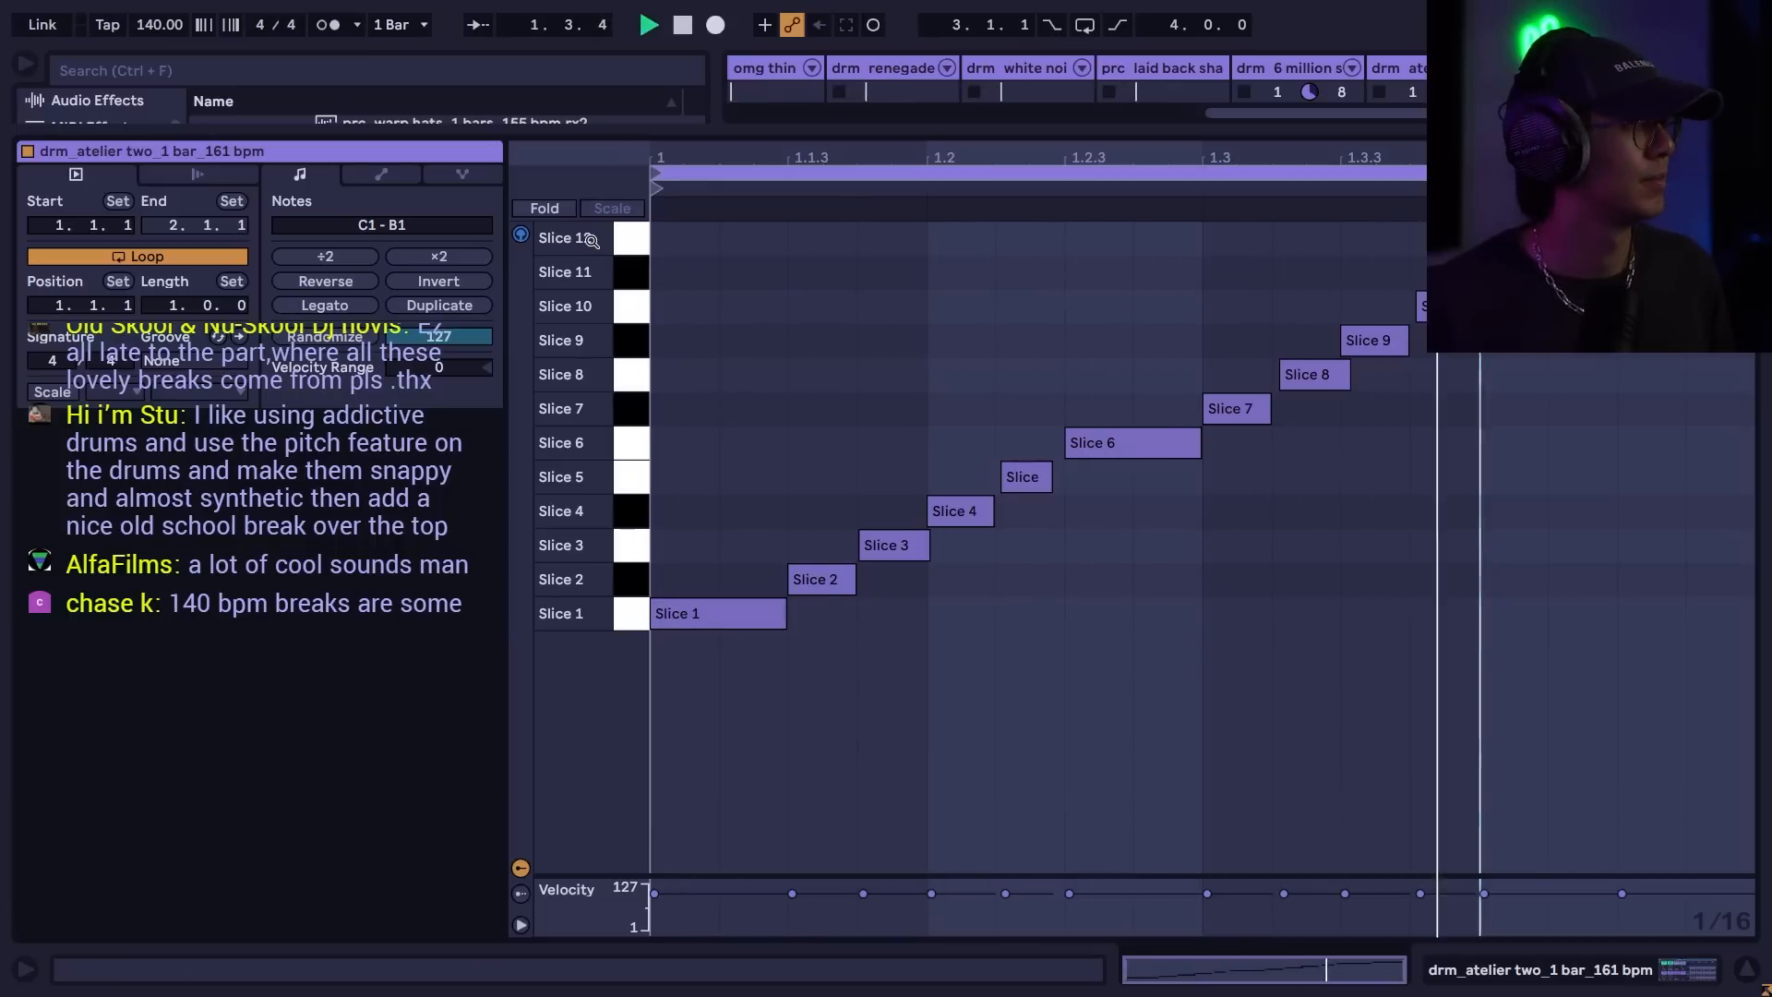
click(629, 214)
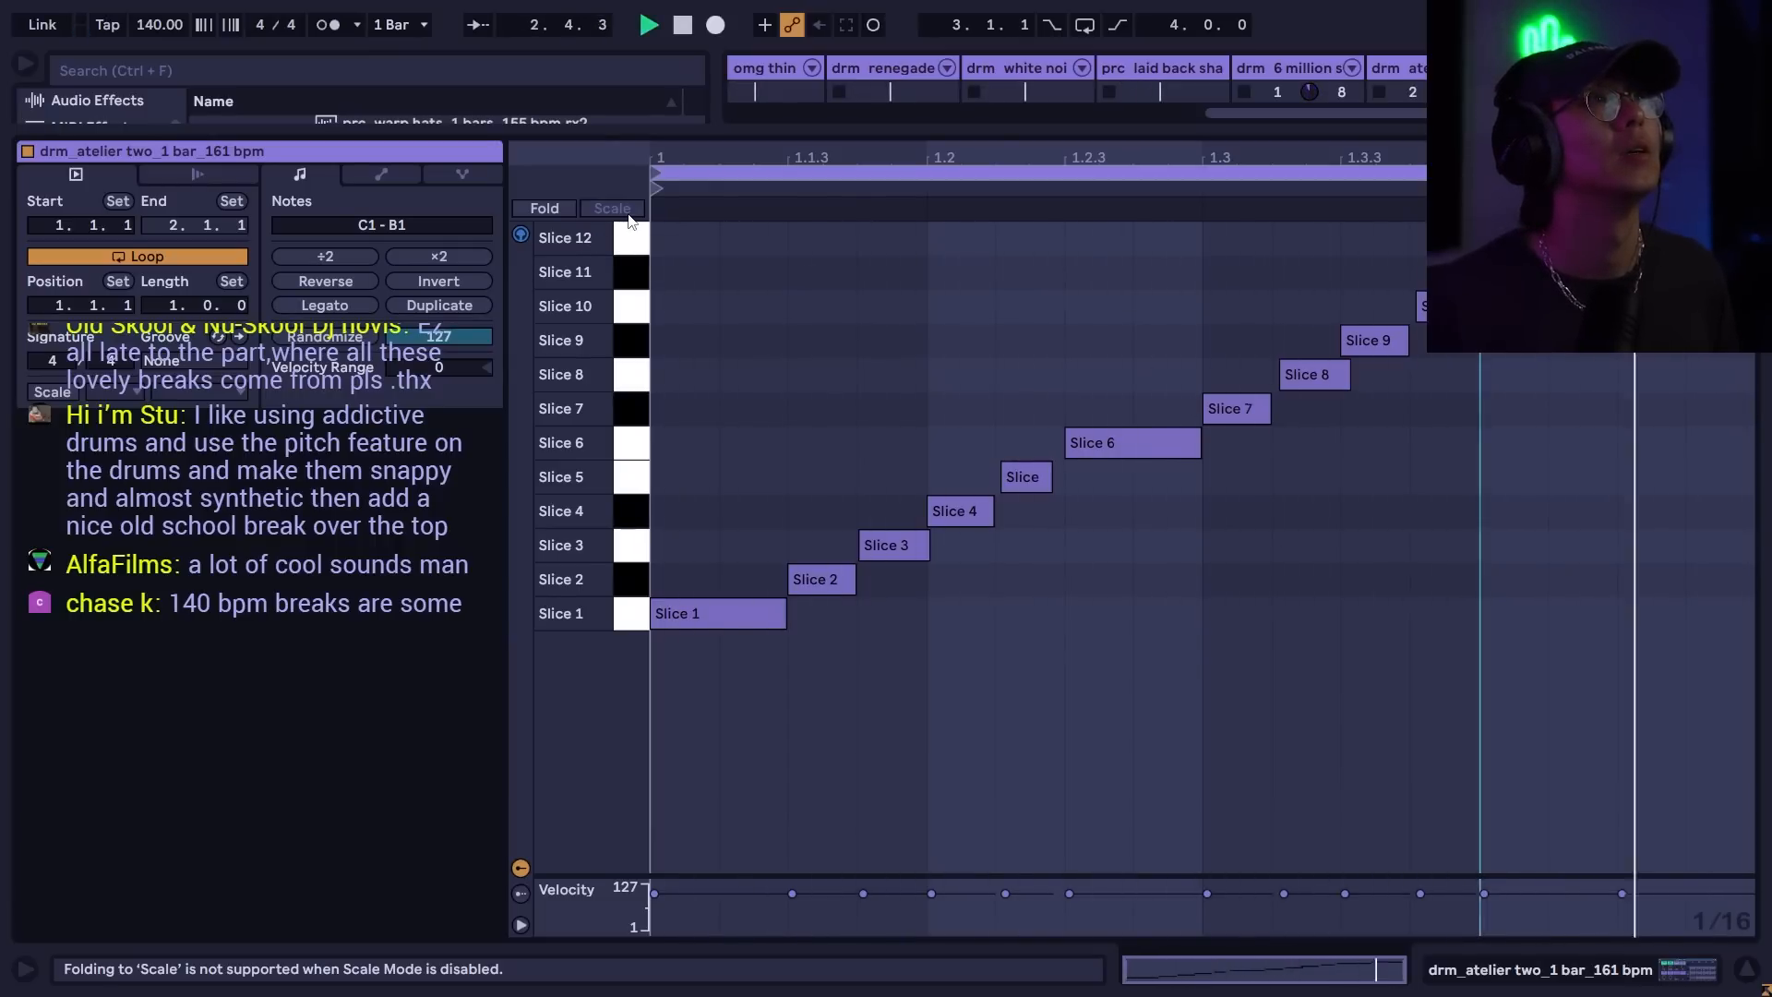
key(space)
- Quantize the longer slice notes of the drm_6 million snares clip, including slices 1, 4, 5, 10–12 and 15–17
key(Tab)
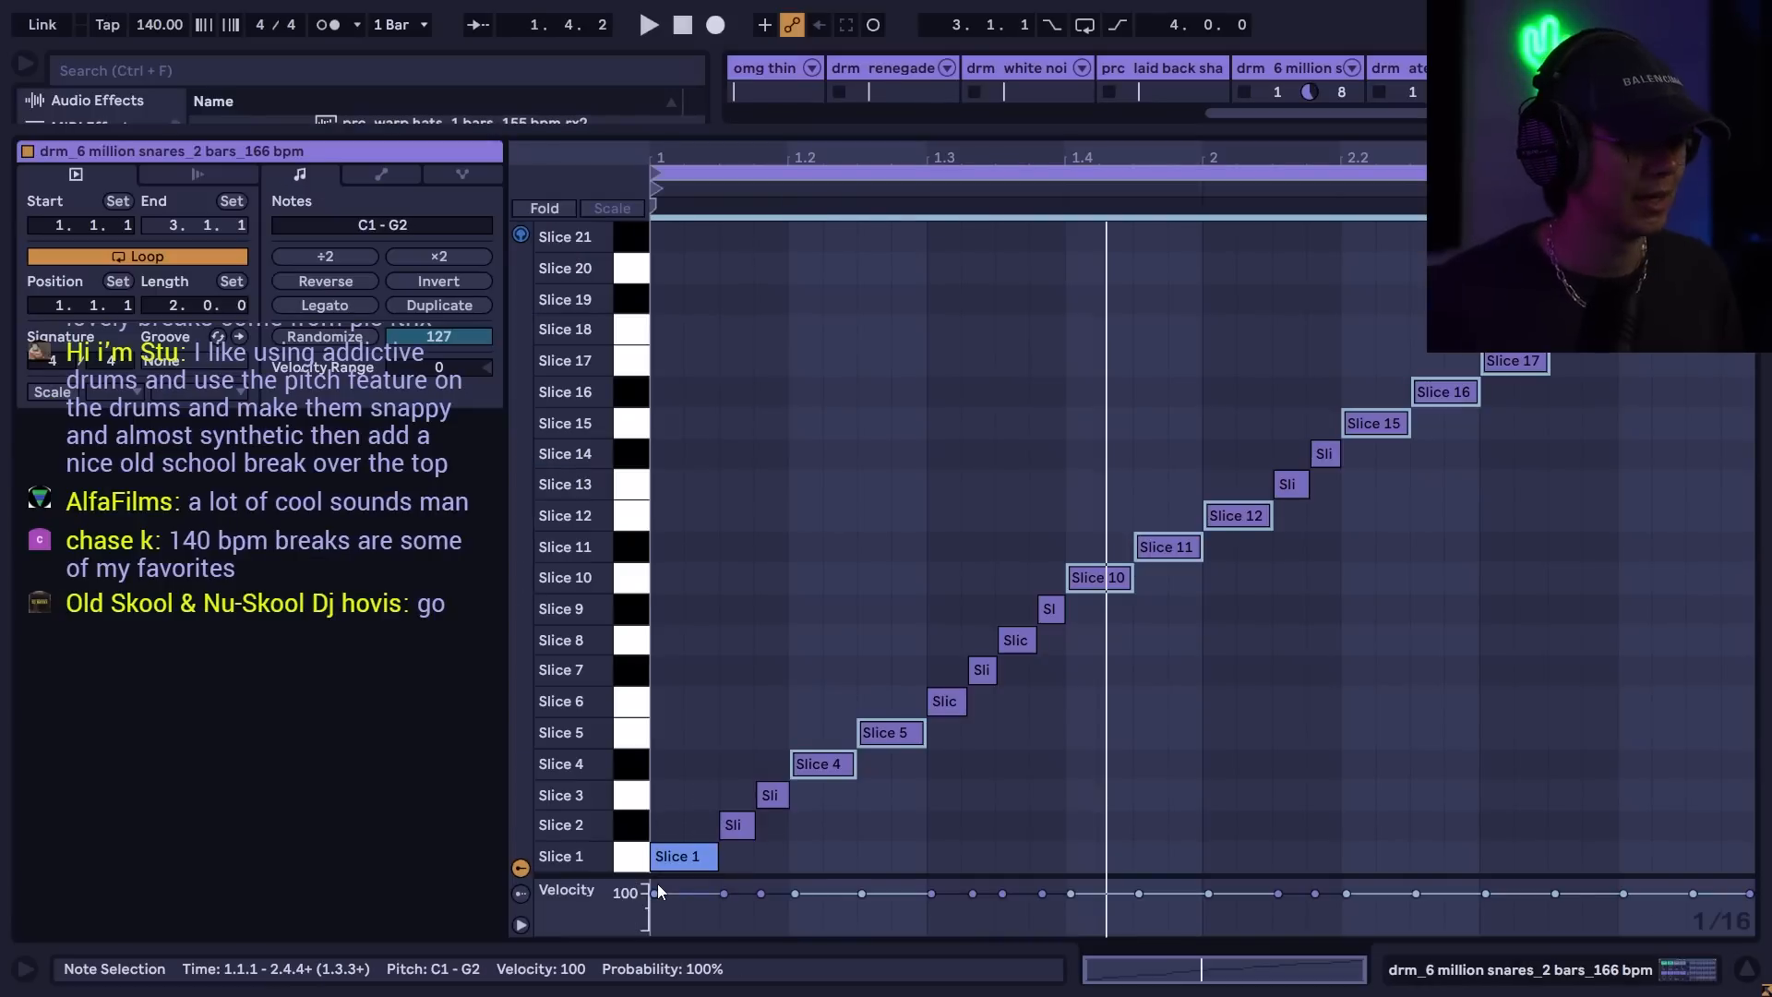
key(ctrl+u)
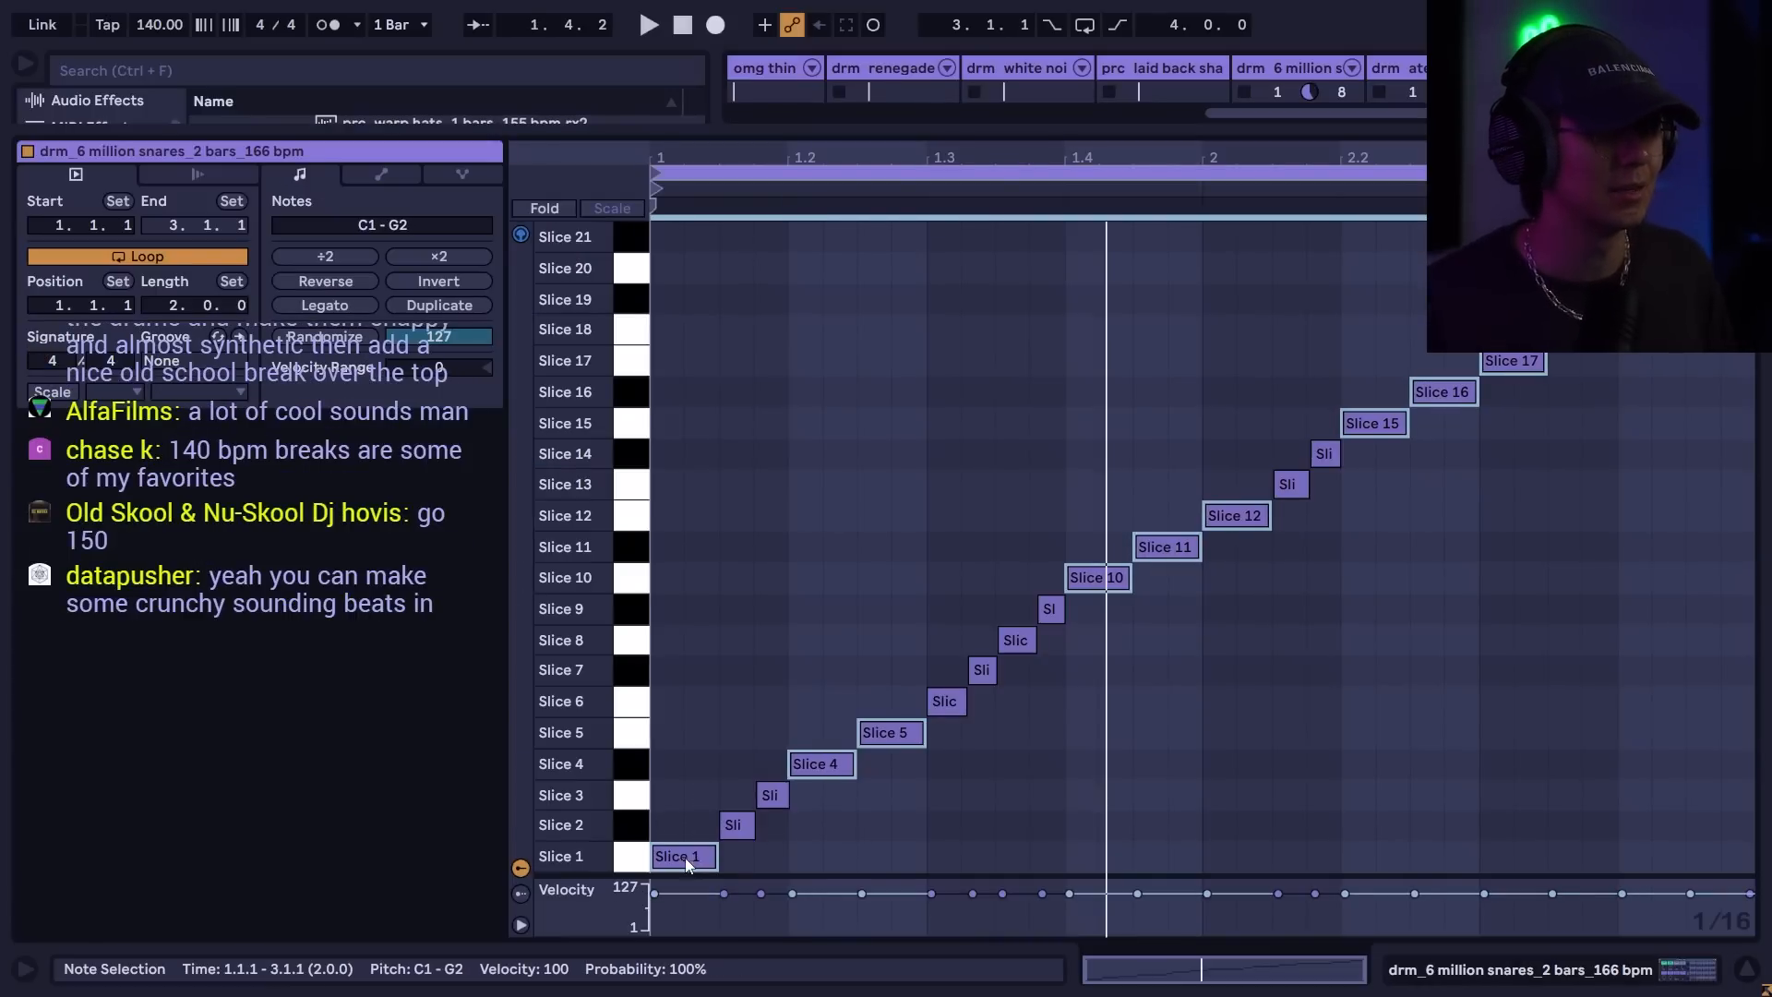
click(879, 367)
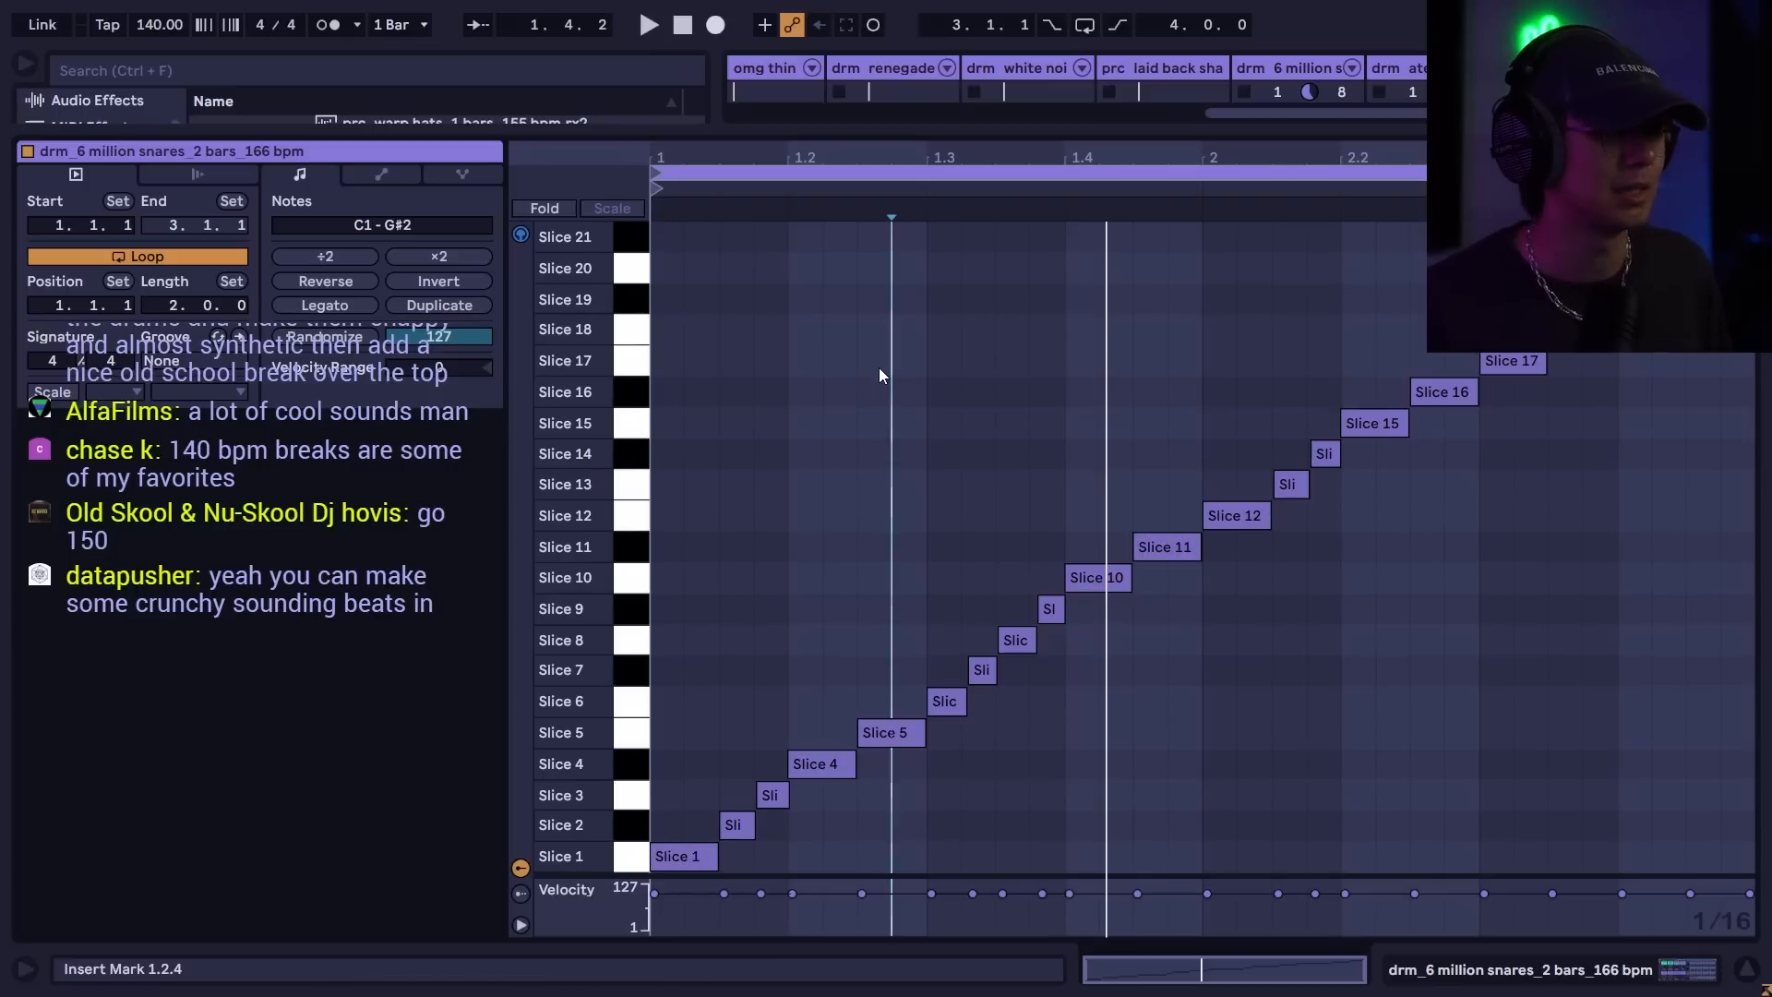
- Set the tempo to 163 BPM for playing the breaks together and save the Live Set
key(Tab)
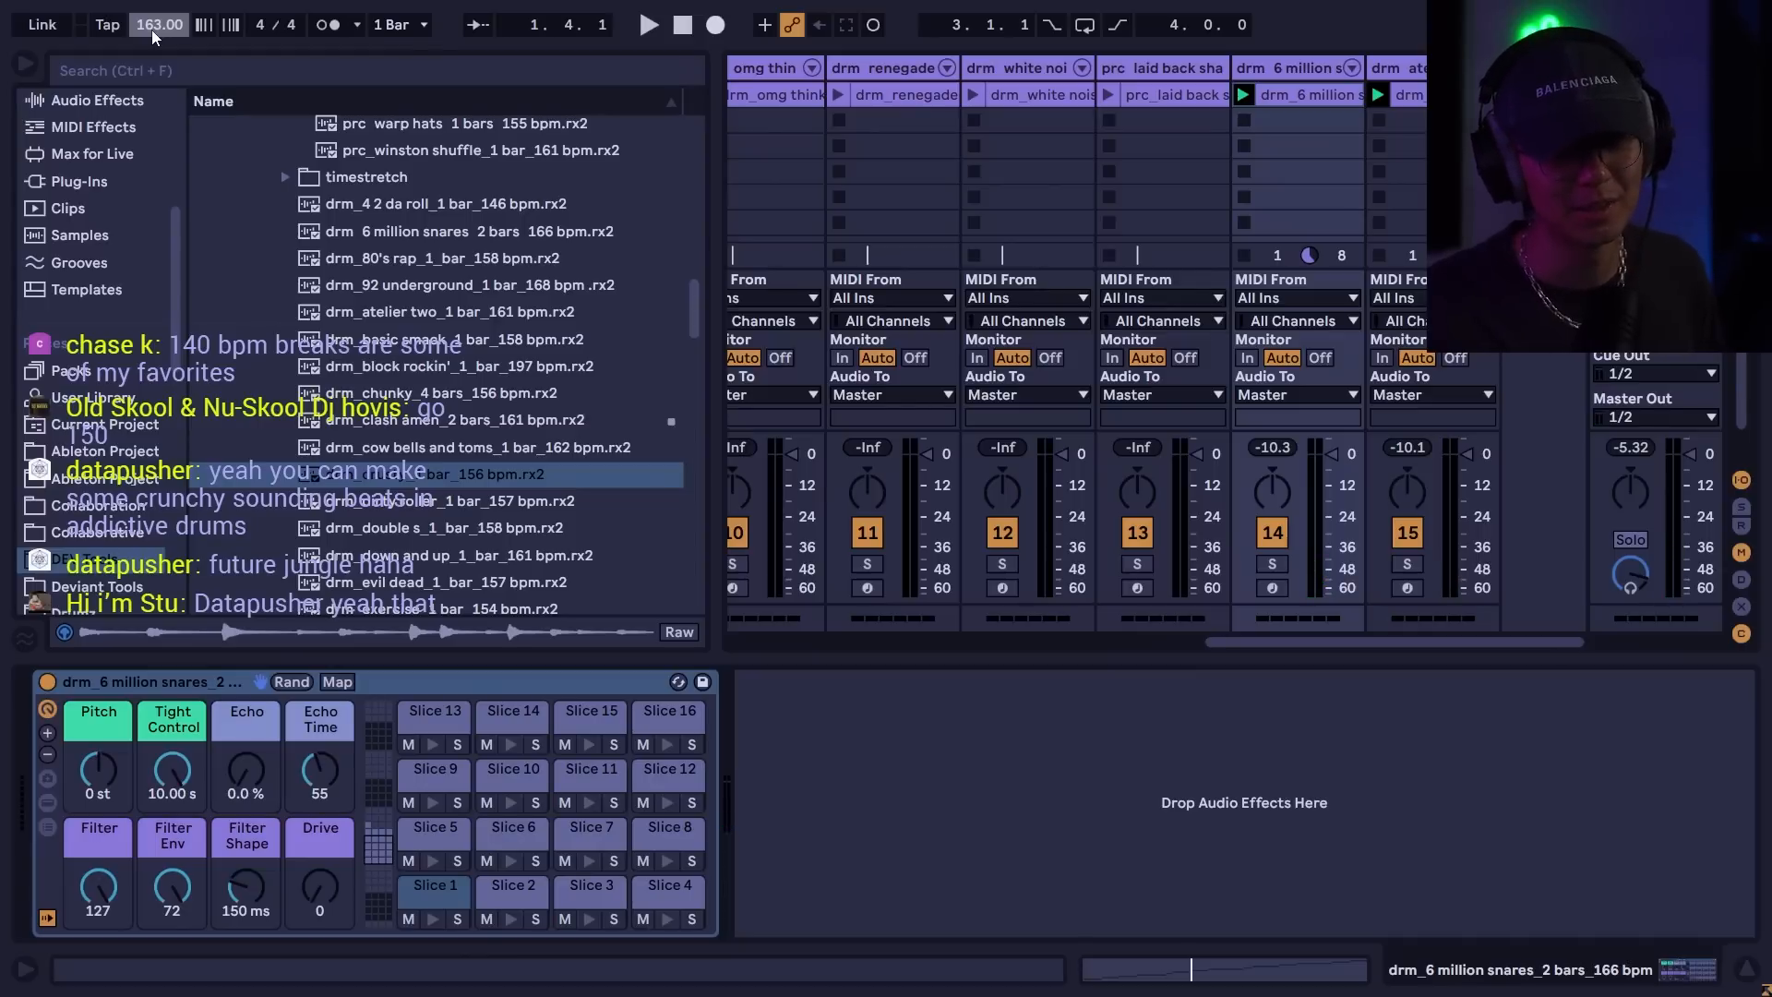
key(space)
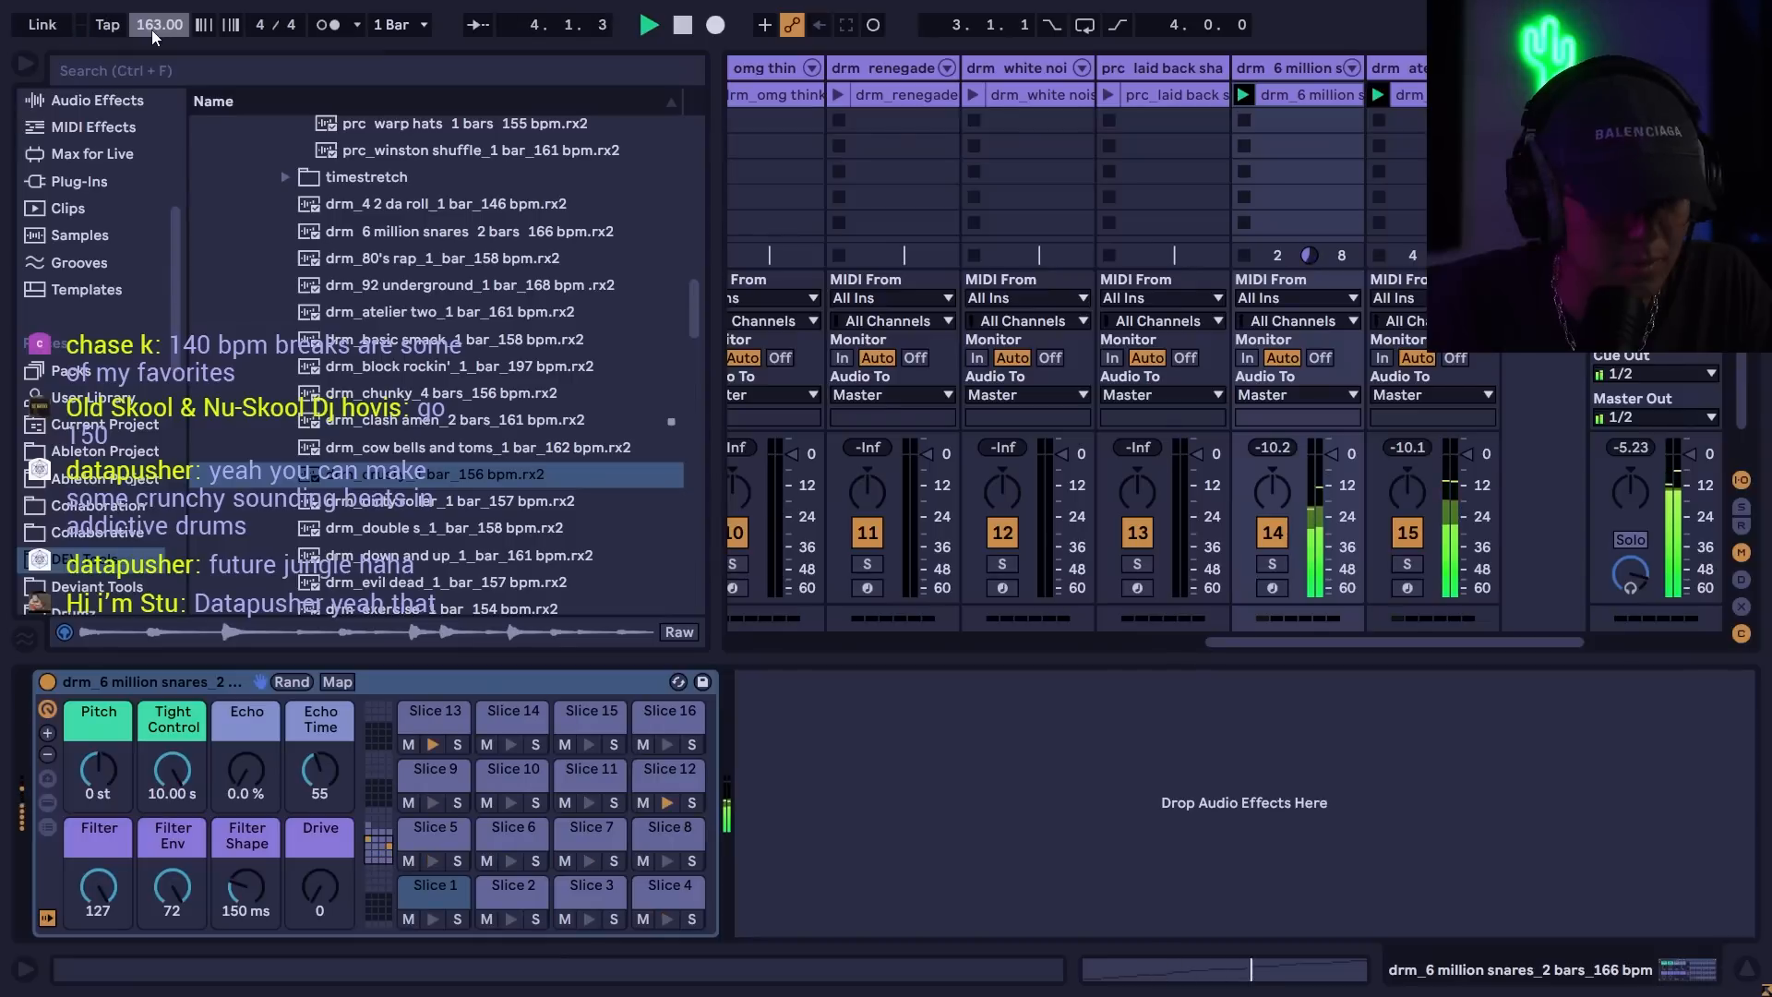
key(space)
key(ctrl+s)
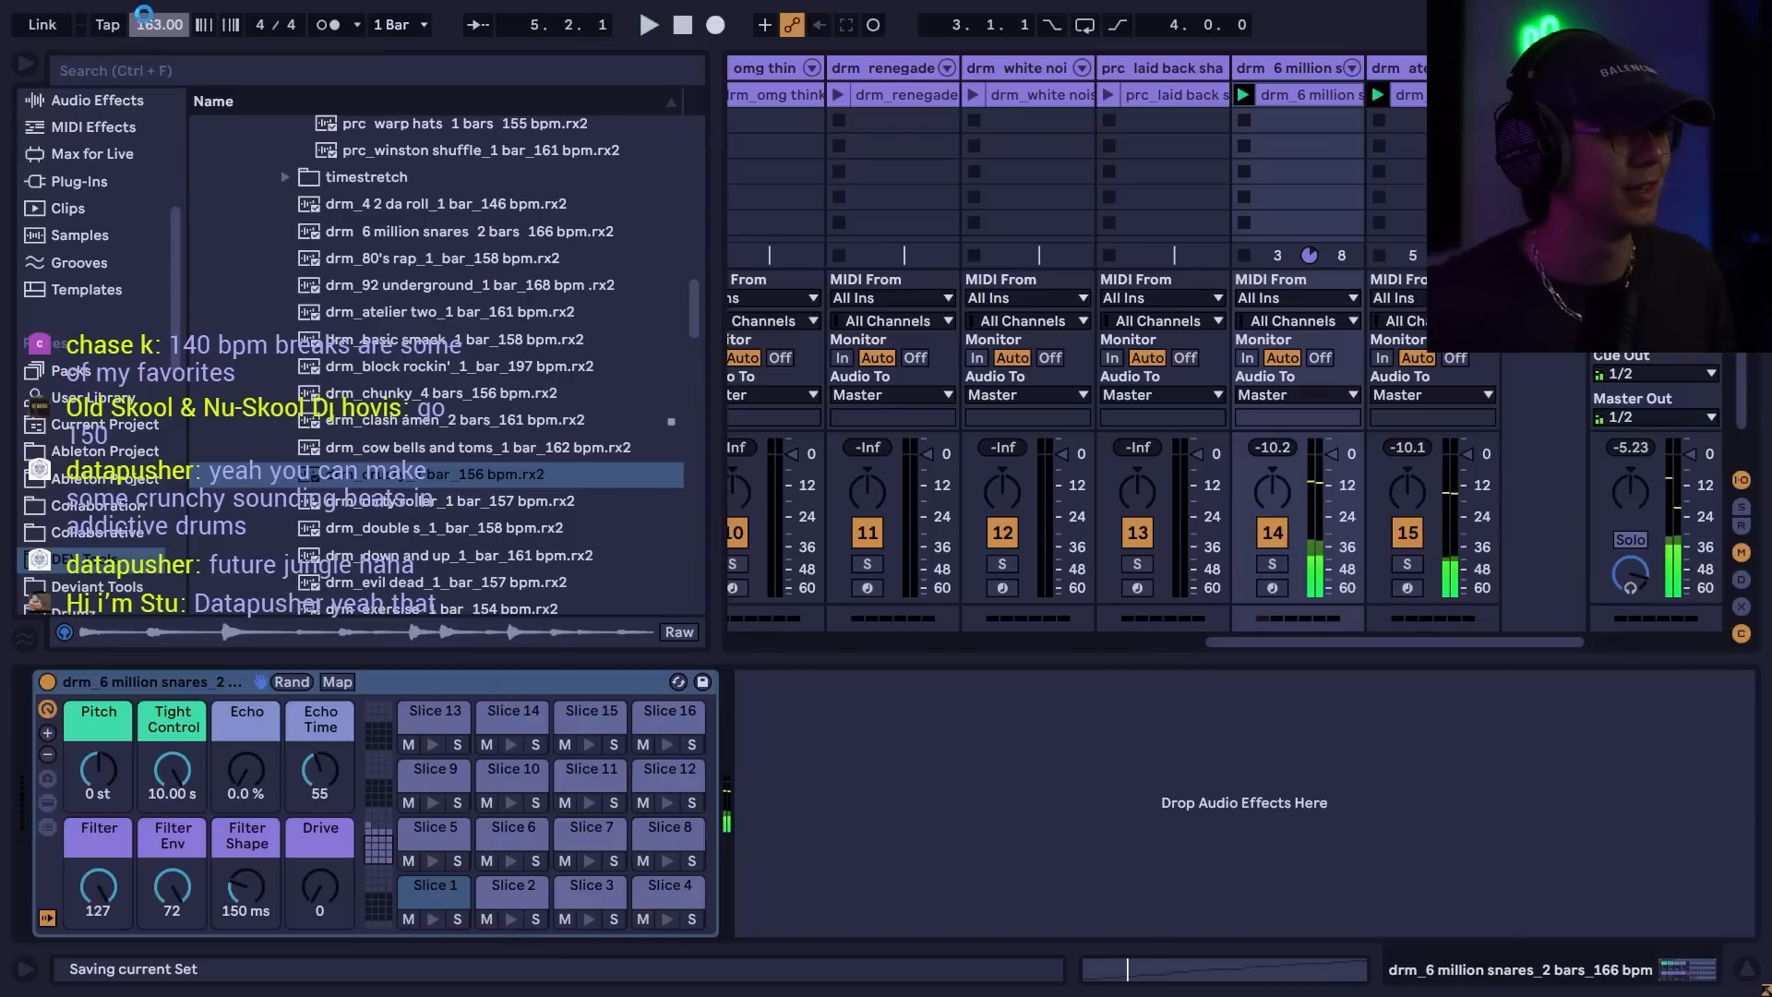
- Launch the prc_laid back shakers clip alongside the breaks and solo its track
key(space)
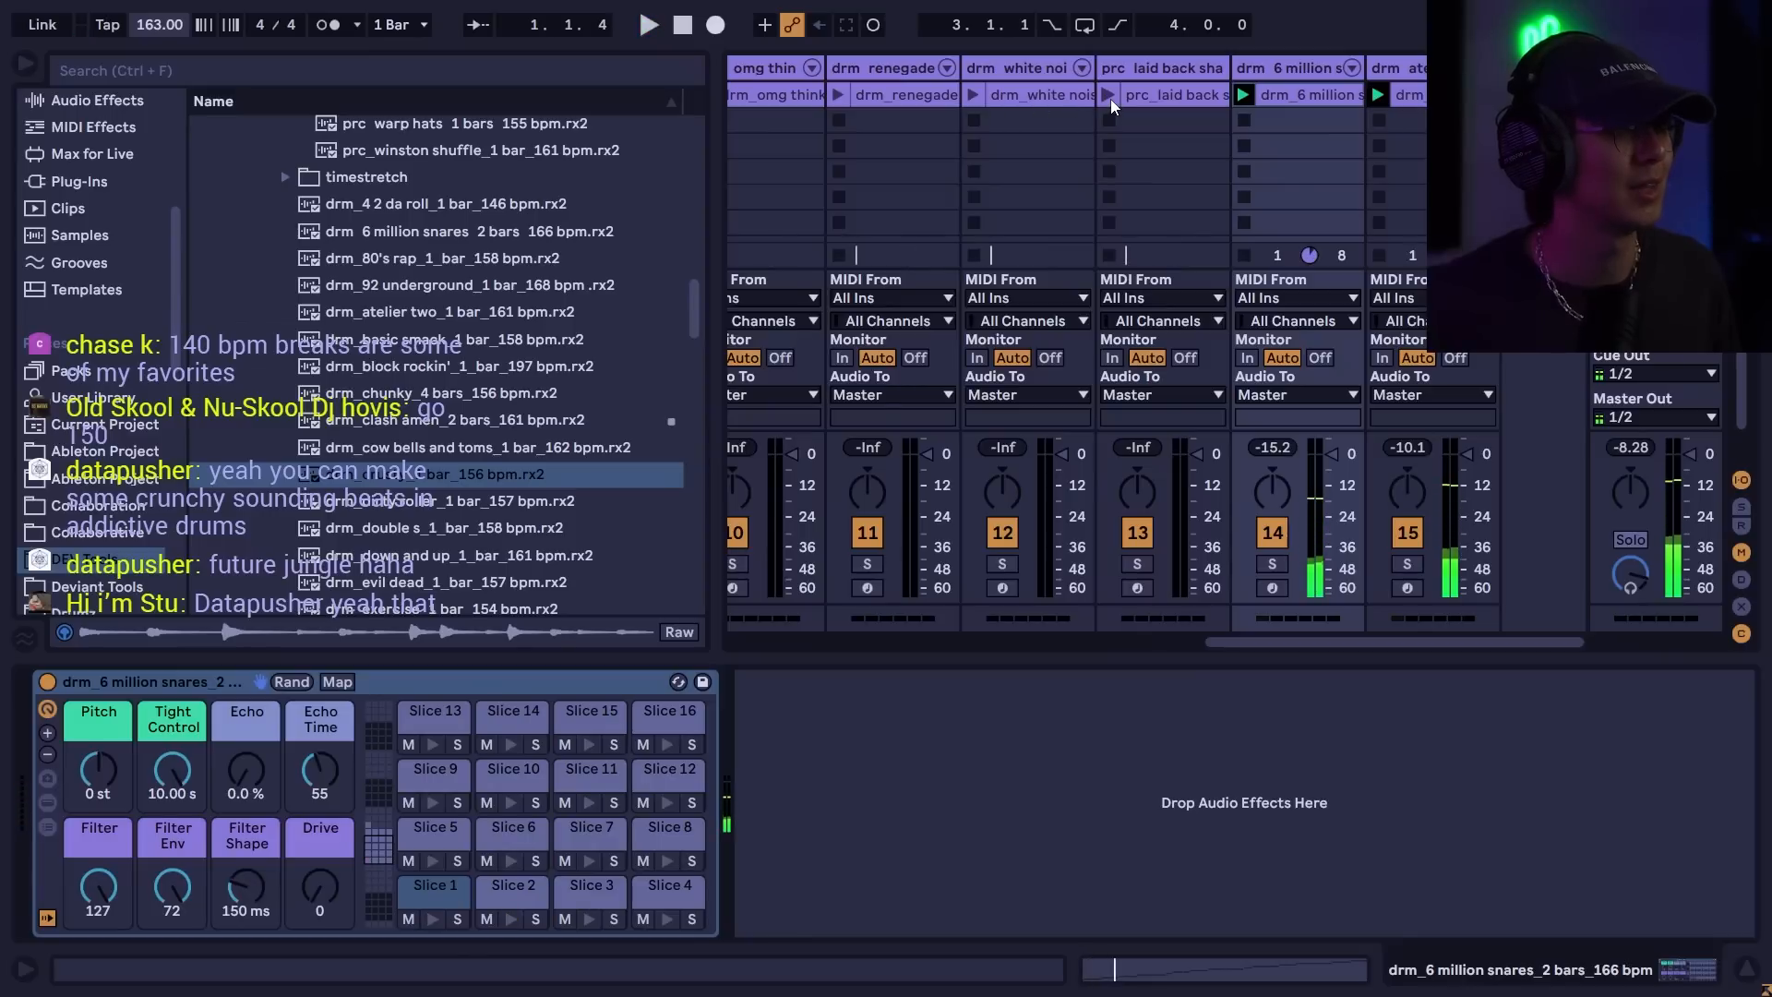
click(1110, 98)
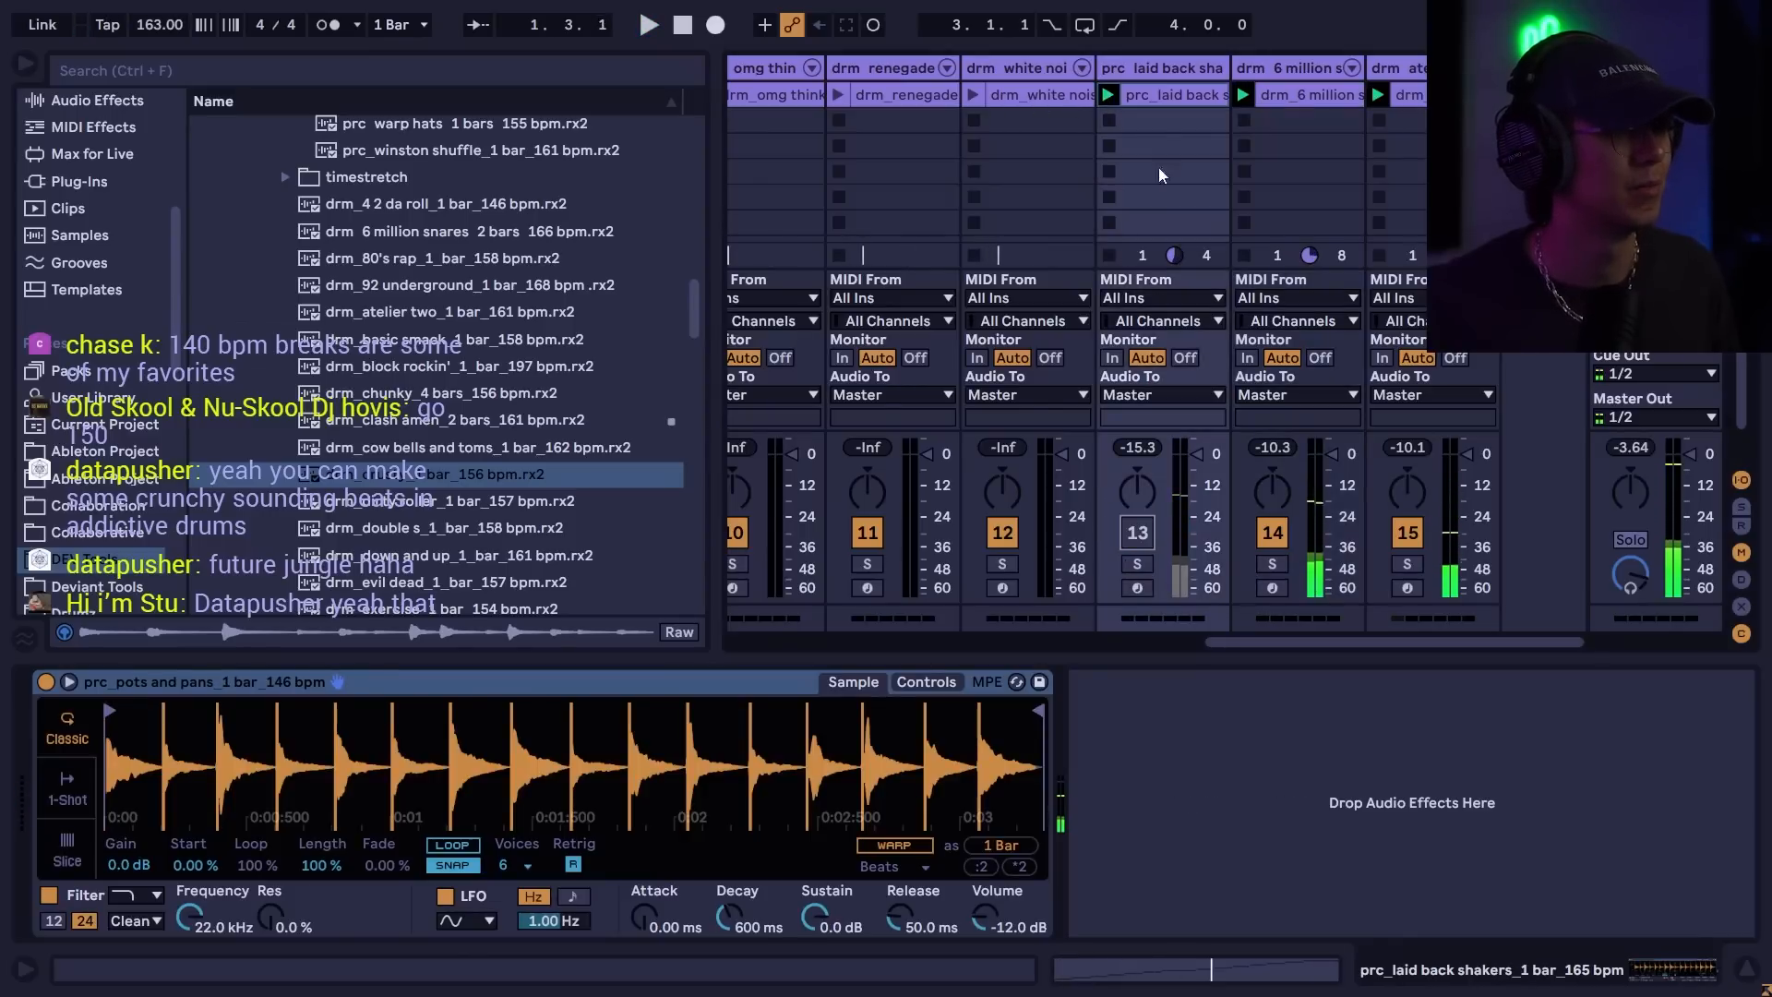
key(s)
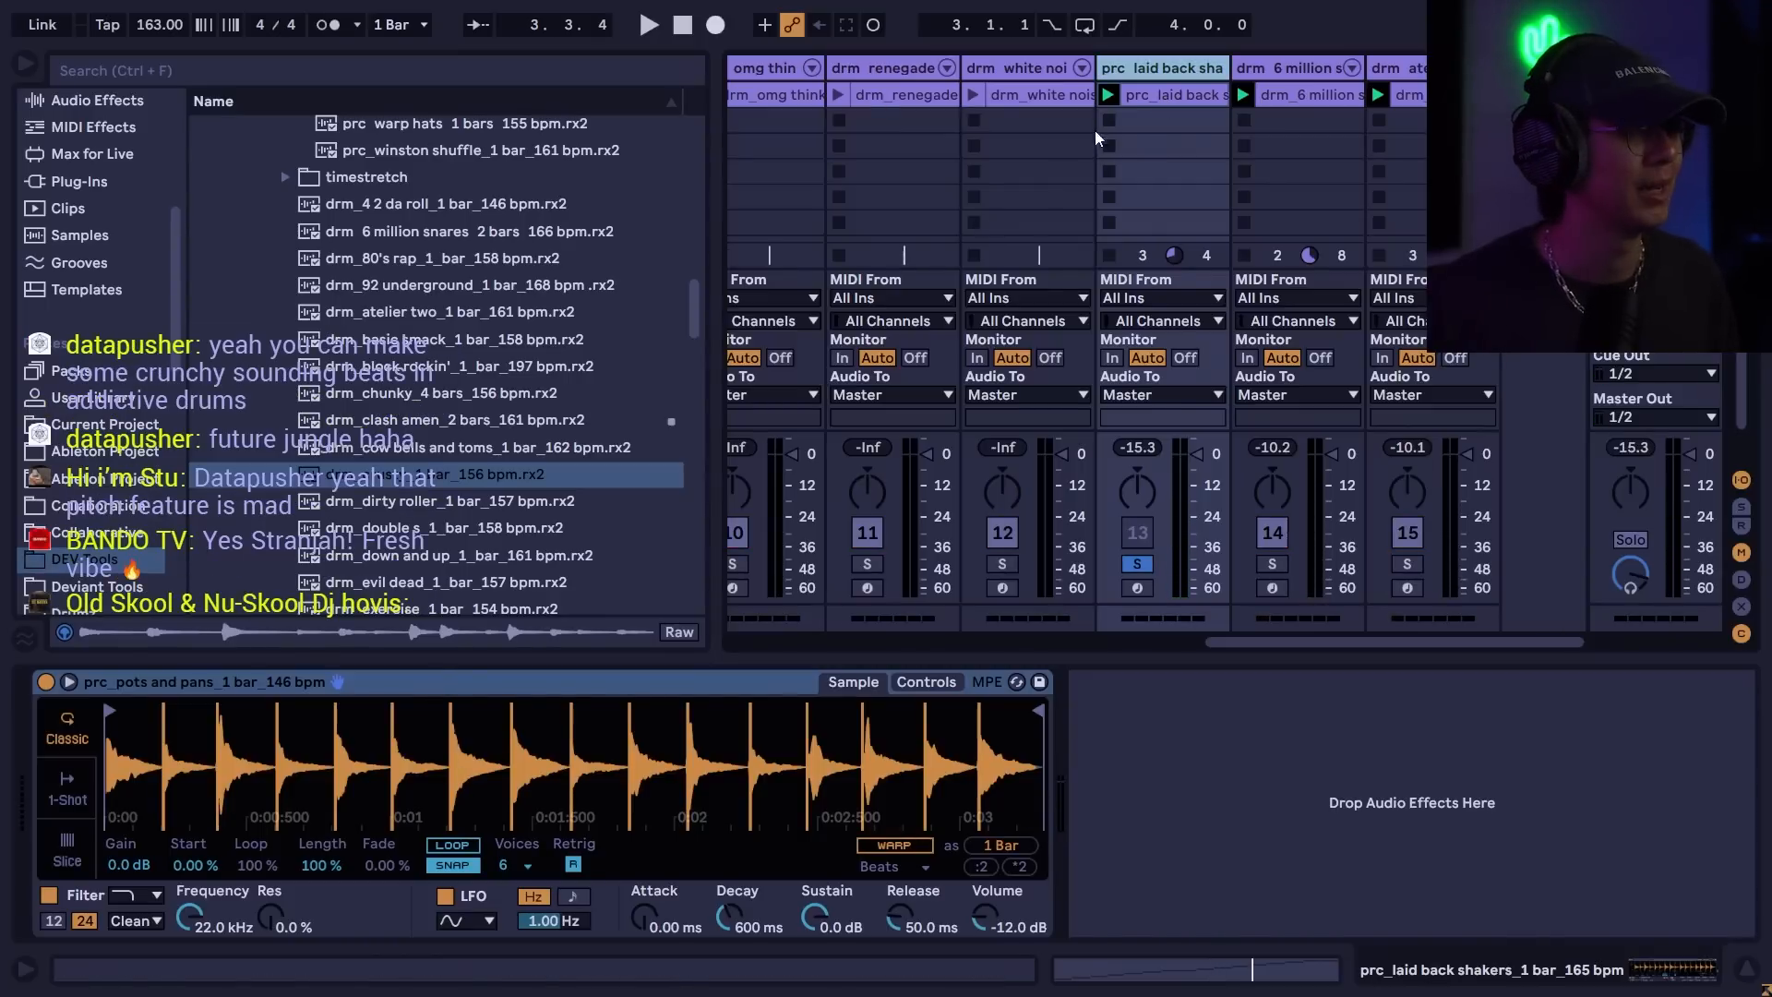
- Switch the Simpler on the laid back shakers track to Slice mode, and unsolo and reactivate the track
click(68, 861)
key(space)
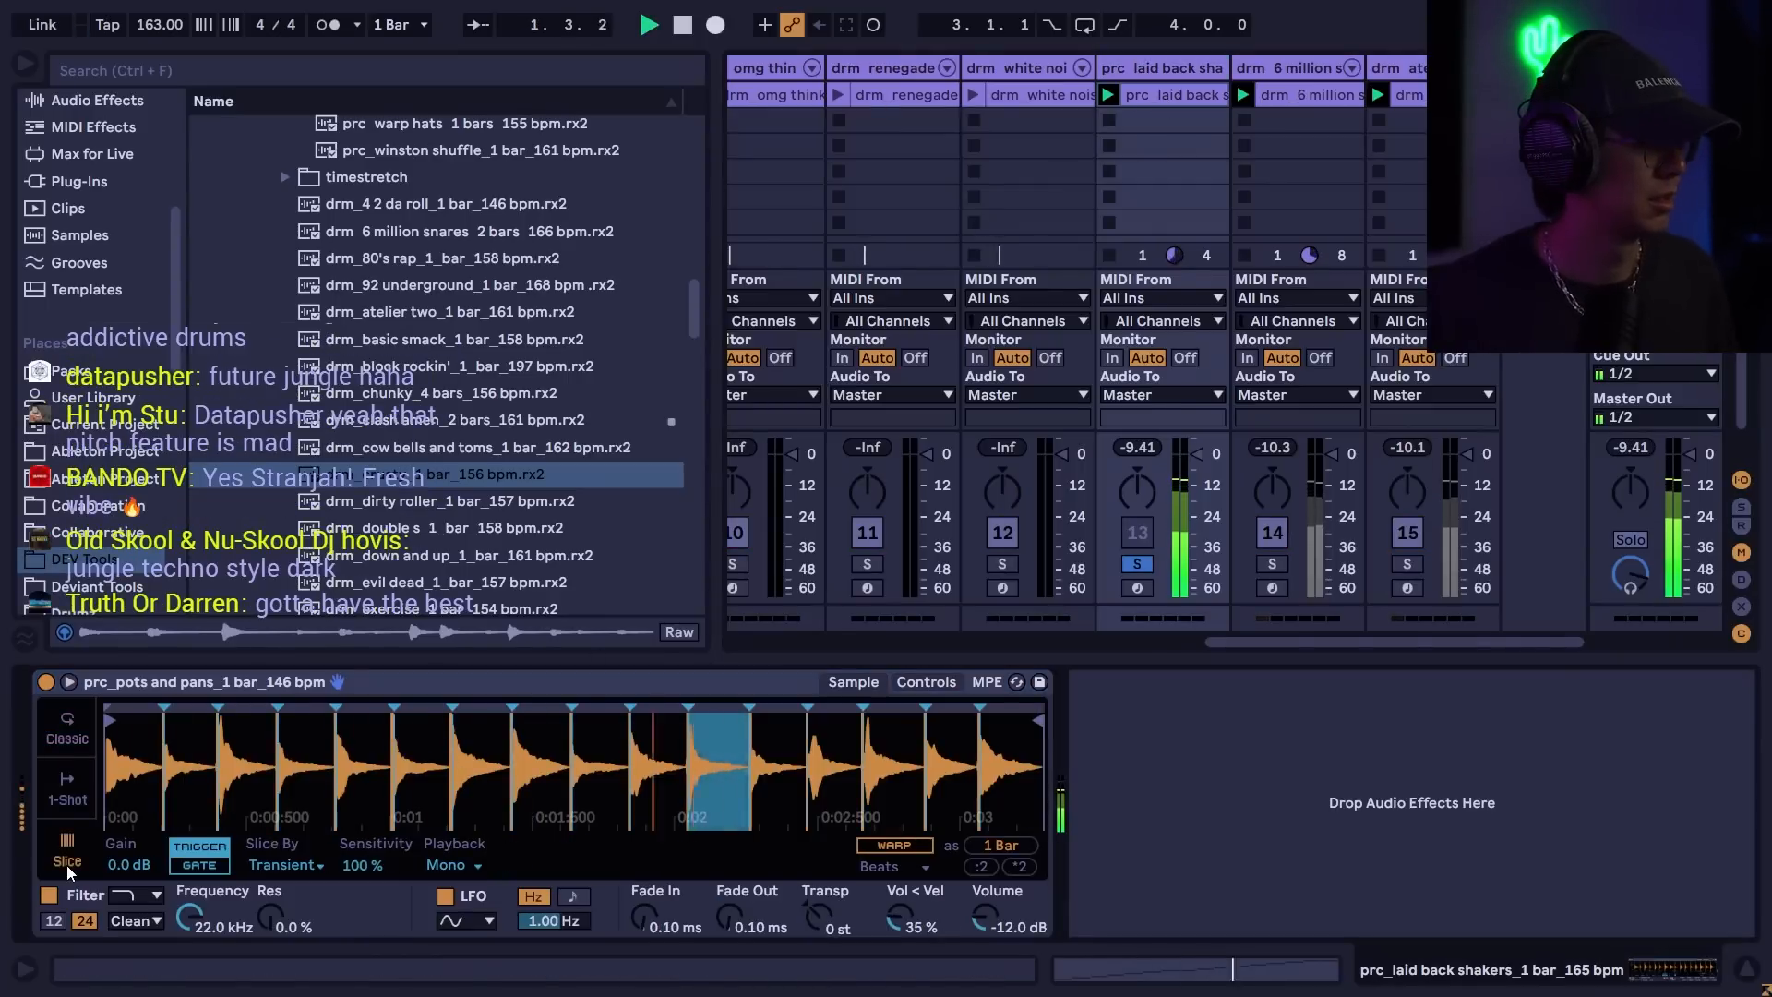
key(shift+Tab)
key(shift+Tab)
click(1137, 566)
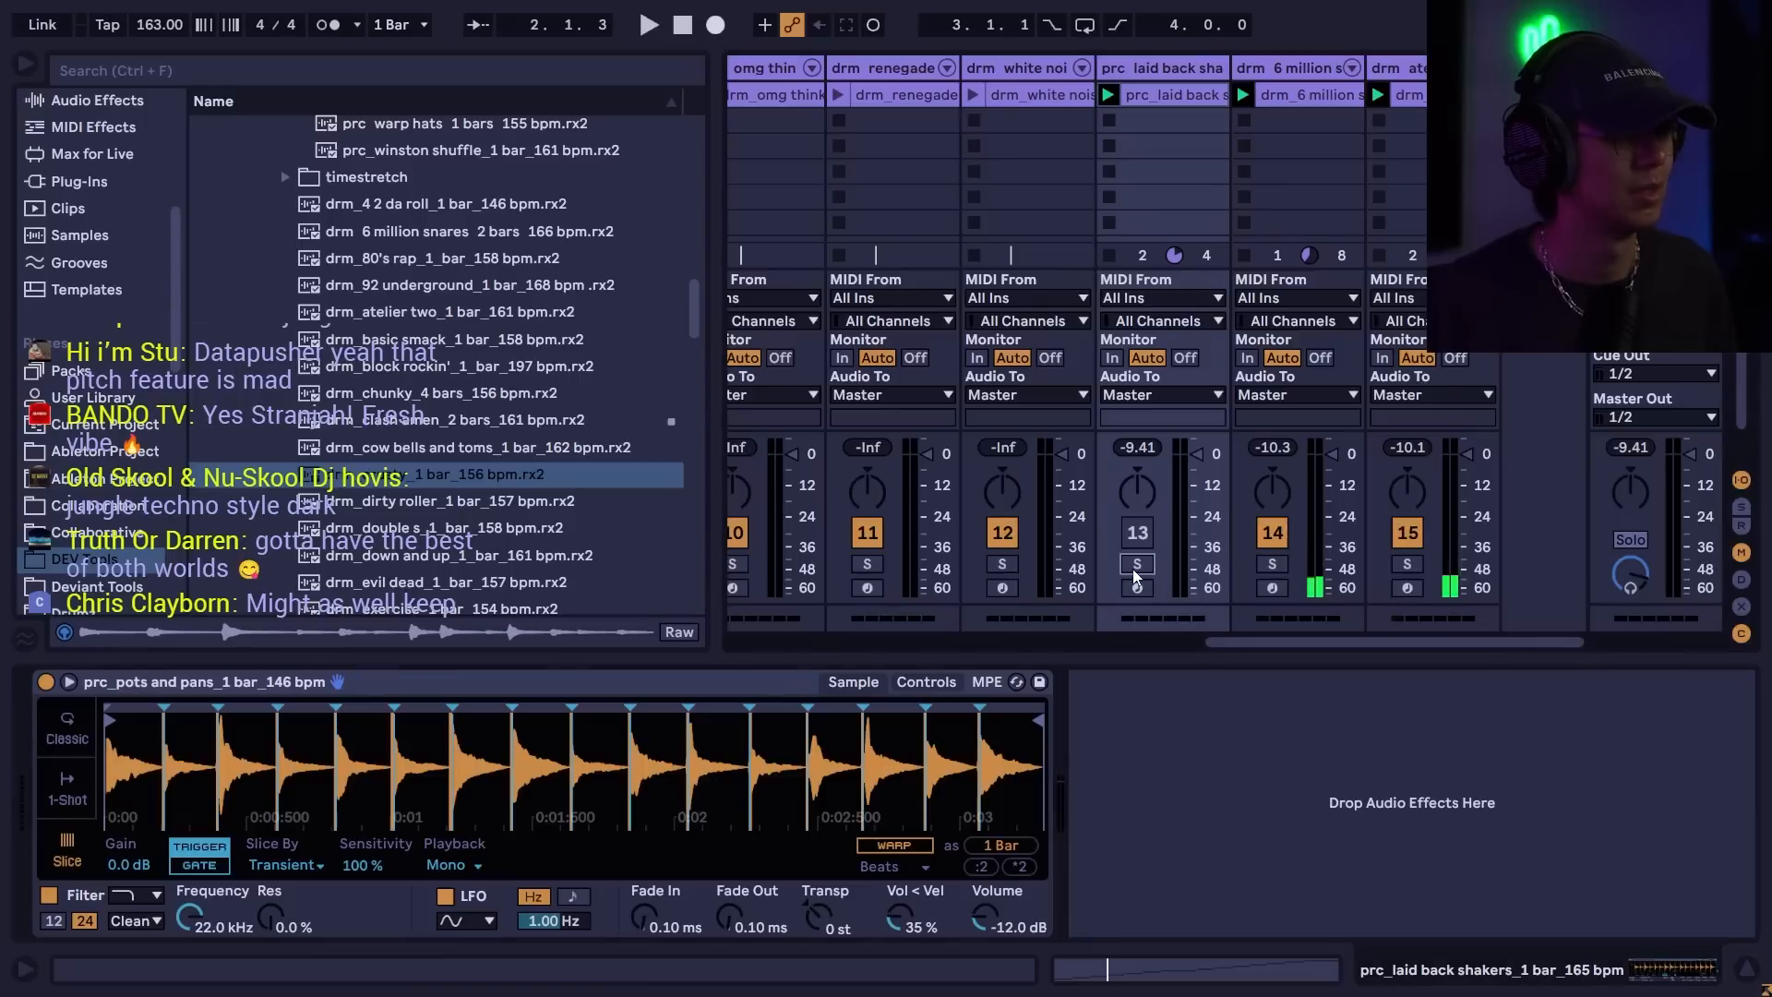
click(1152, 538)
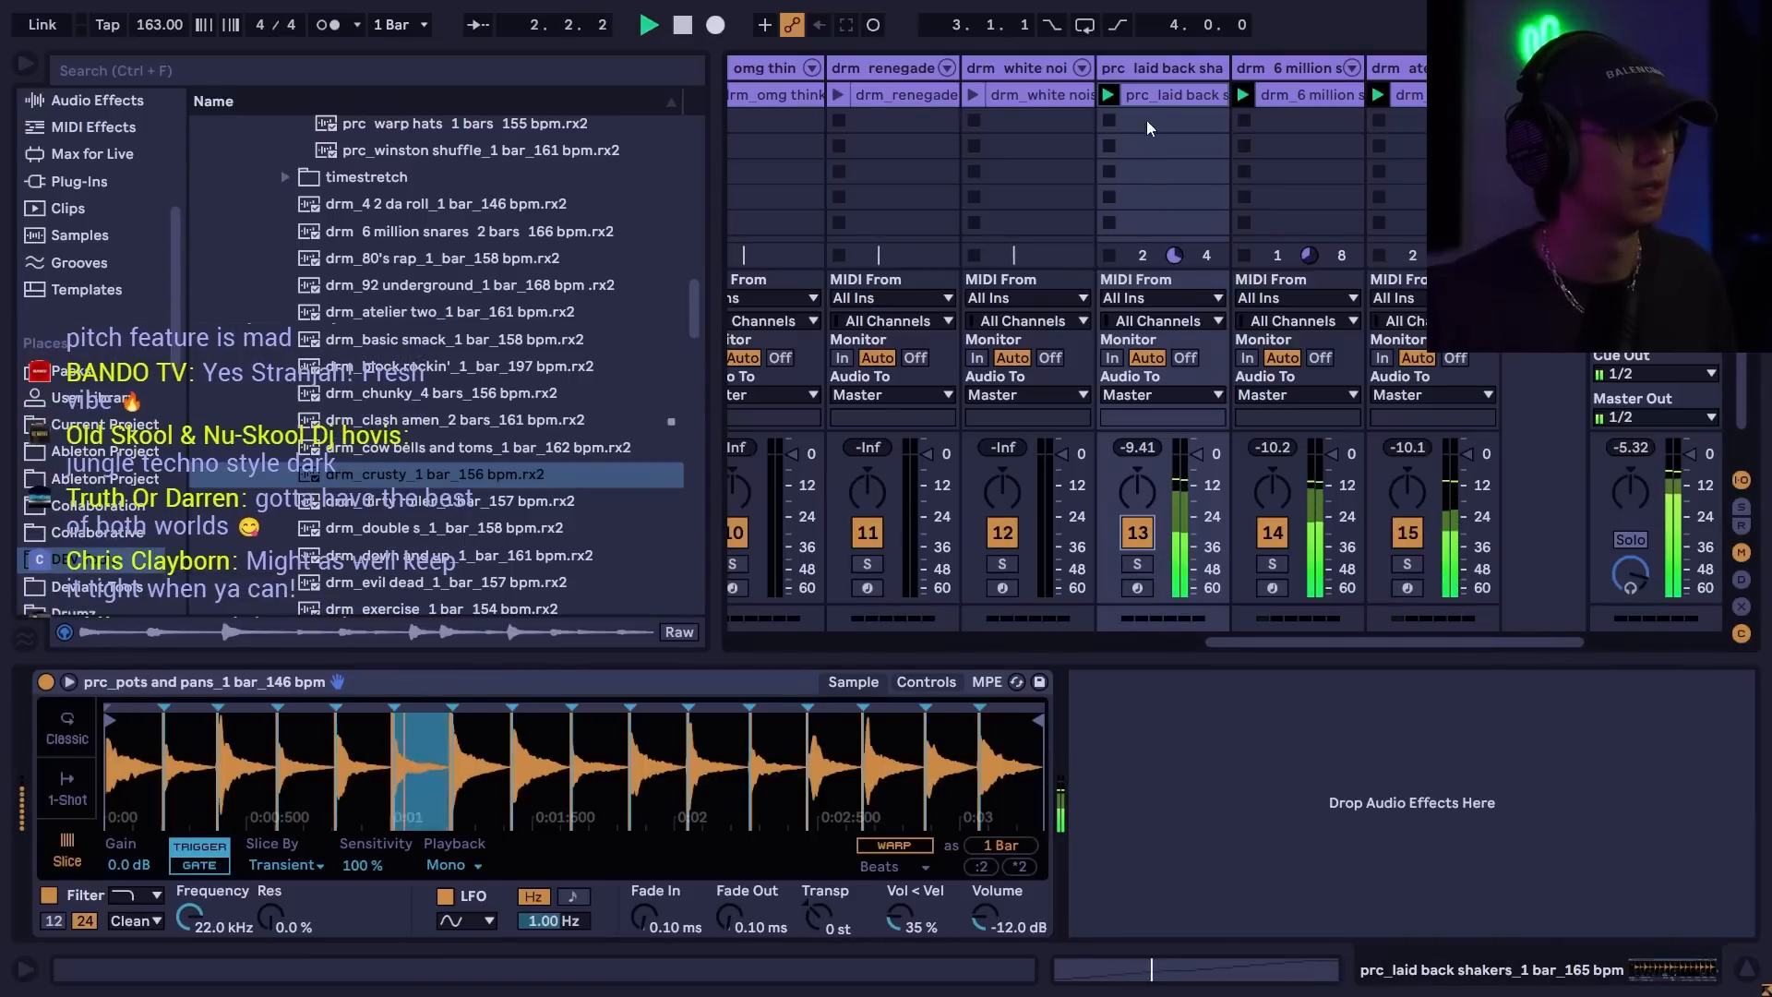
- Deactivate the laid back shakers track and launch the drm_white noise hot pants clip with the other breaks
double_click(1156, 96)
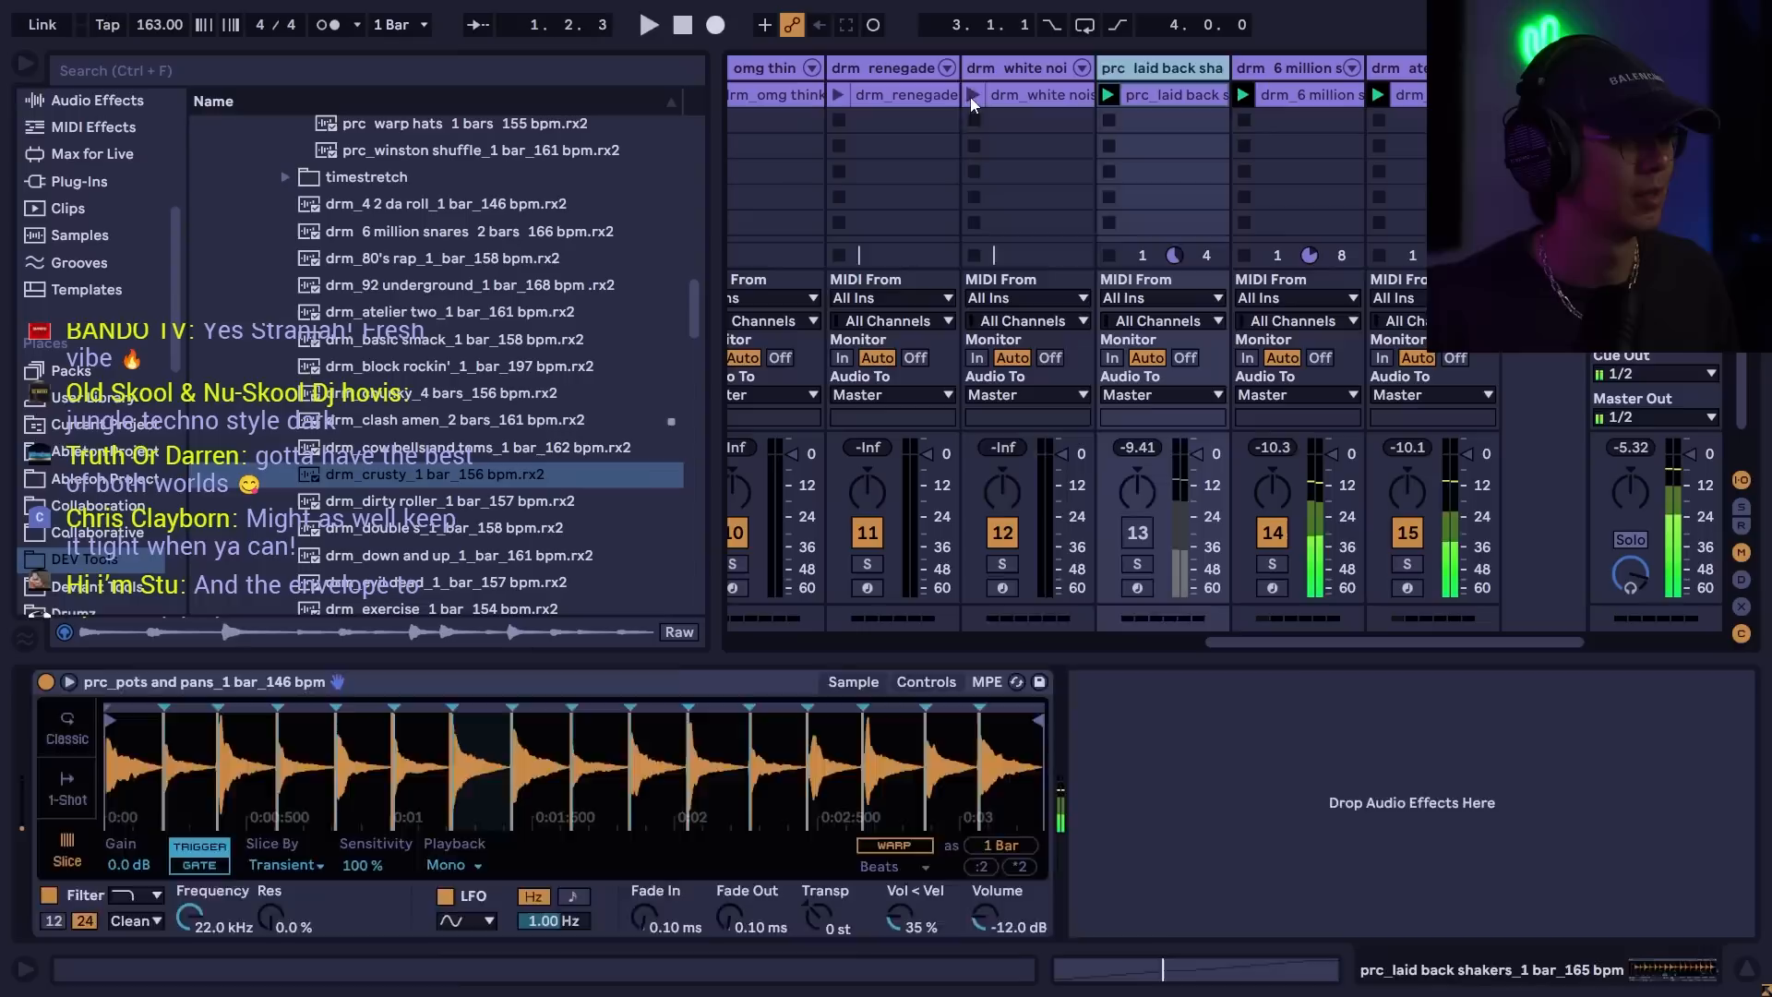
click(973, 96)
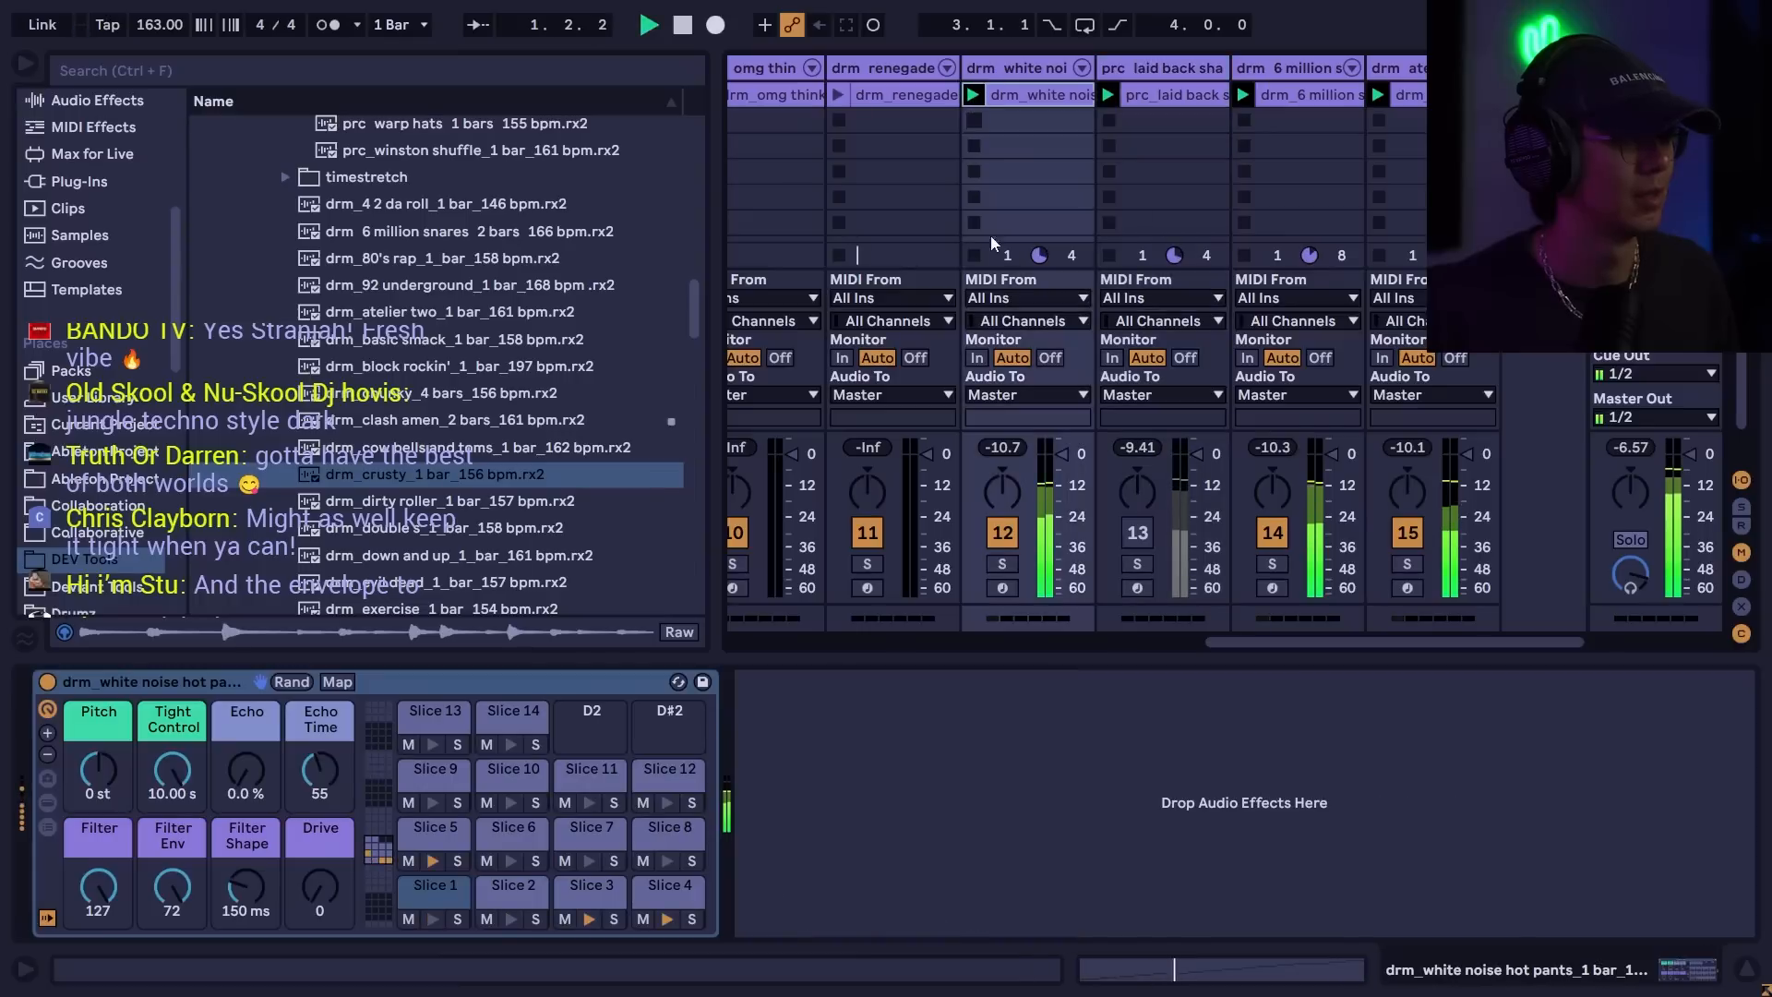
- Add the drm_renegade flange clip to the playing breaks at -6.4 dB track volume, audition it, and leave its track deactivated
click(1004, 564)
click(1004, 564)
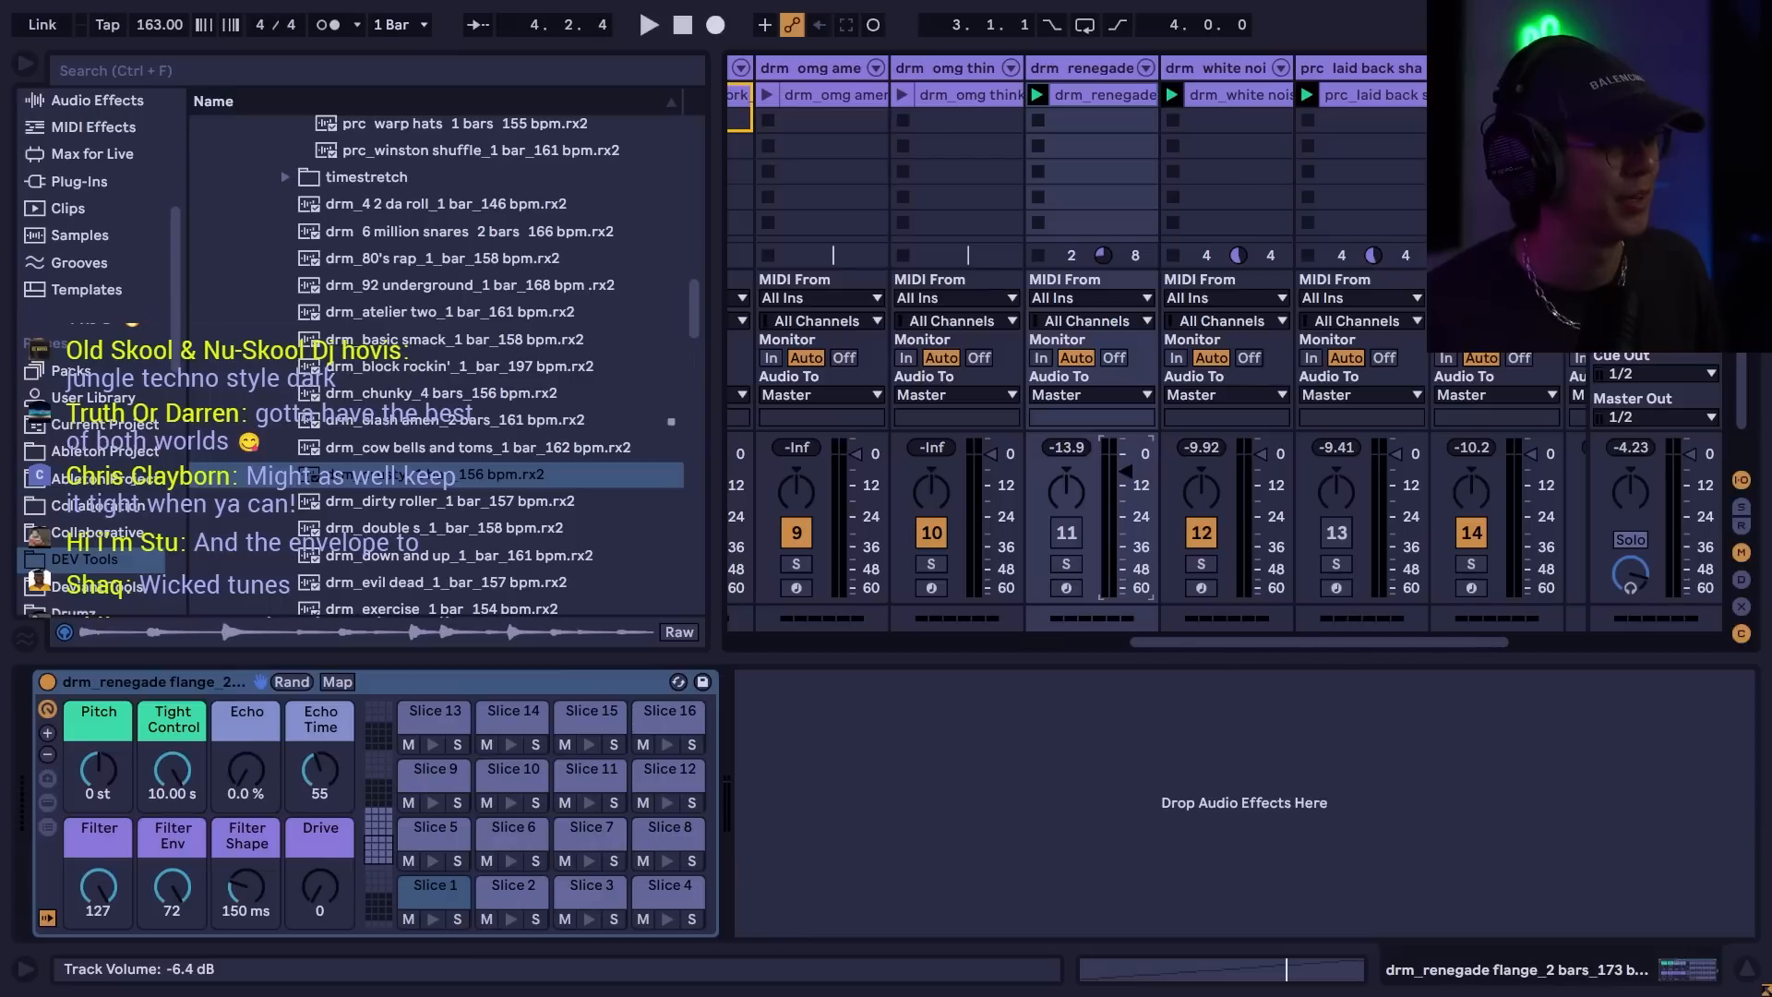
click(1067, 533)
key(space)
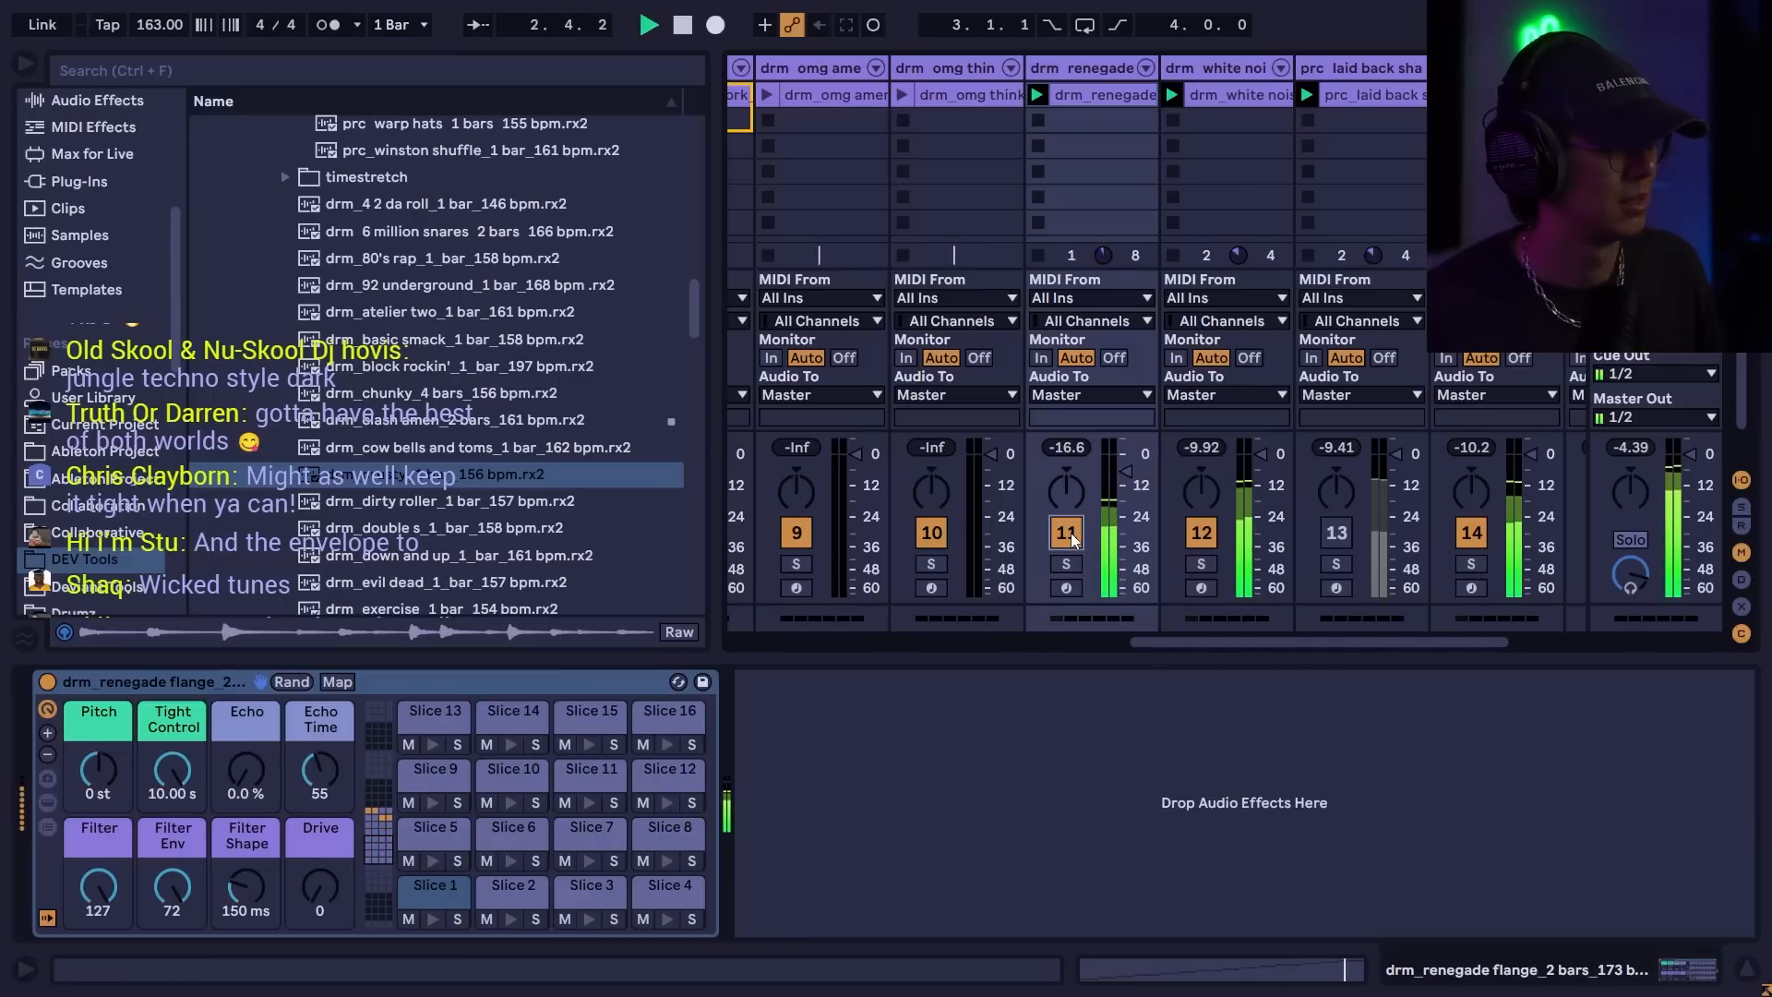
click(1067, 533)
key(space)
- Launch the drm_omg think and drm_omg amen clips with the other breaks and leave both tracks deactivated
drag(1179, 639, 1090, 667)
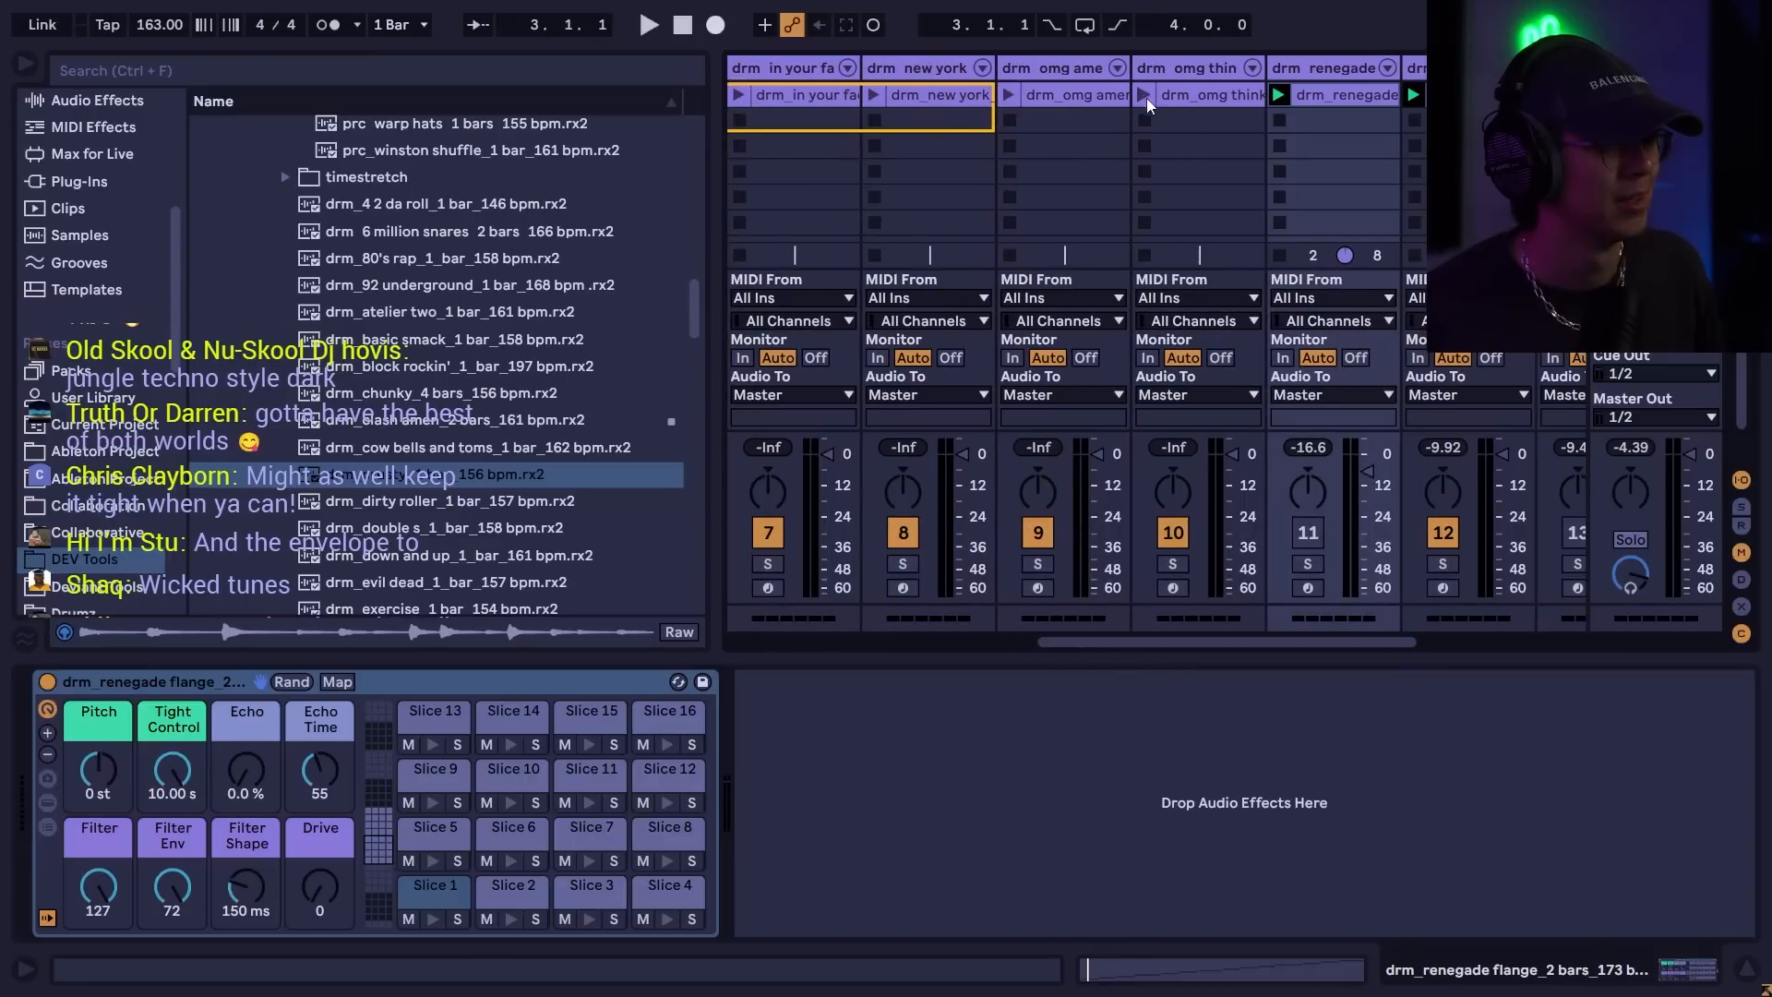
click(1145, 95)
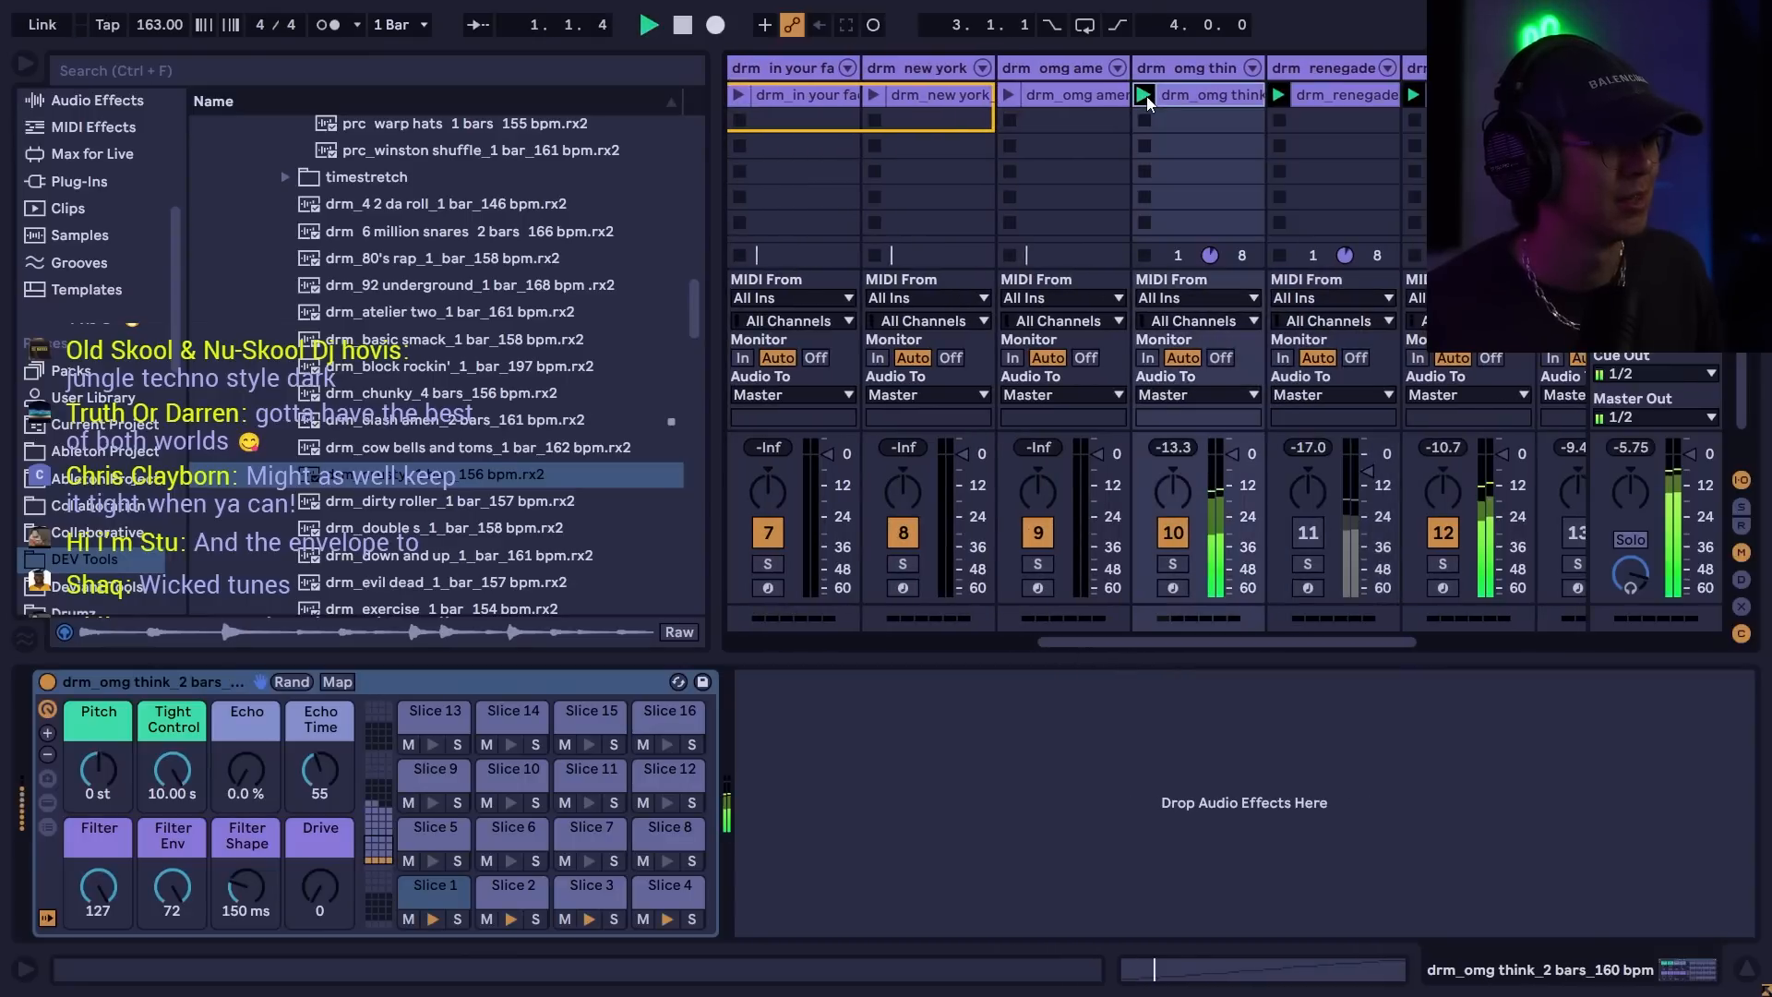
click(1169, 544)
click(1037, 532)
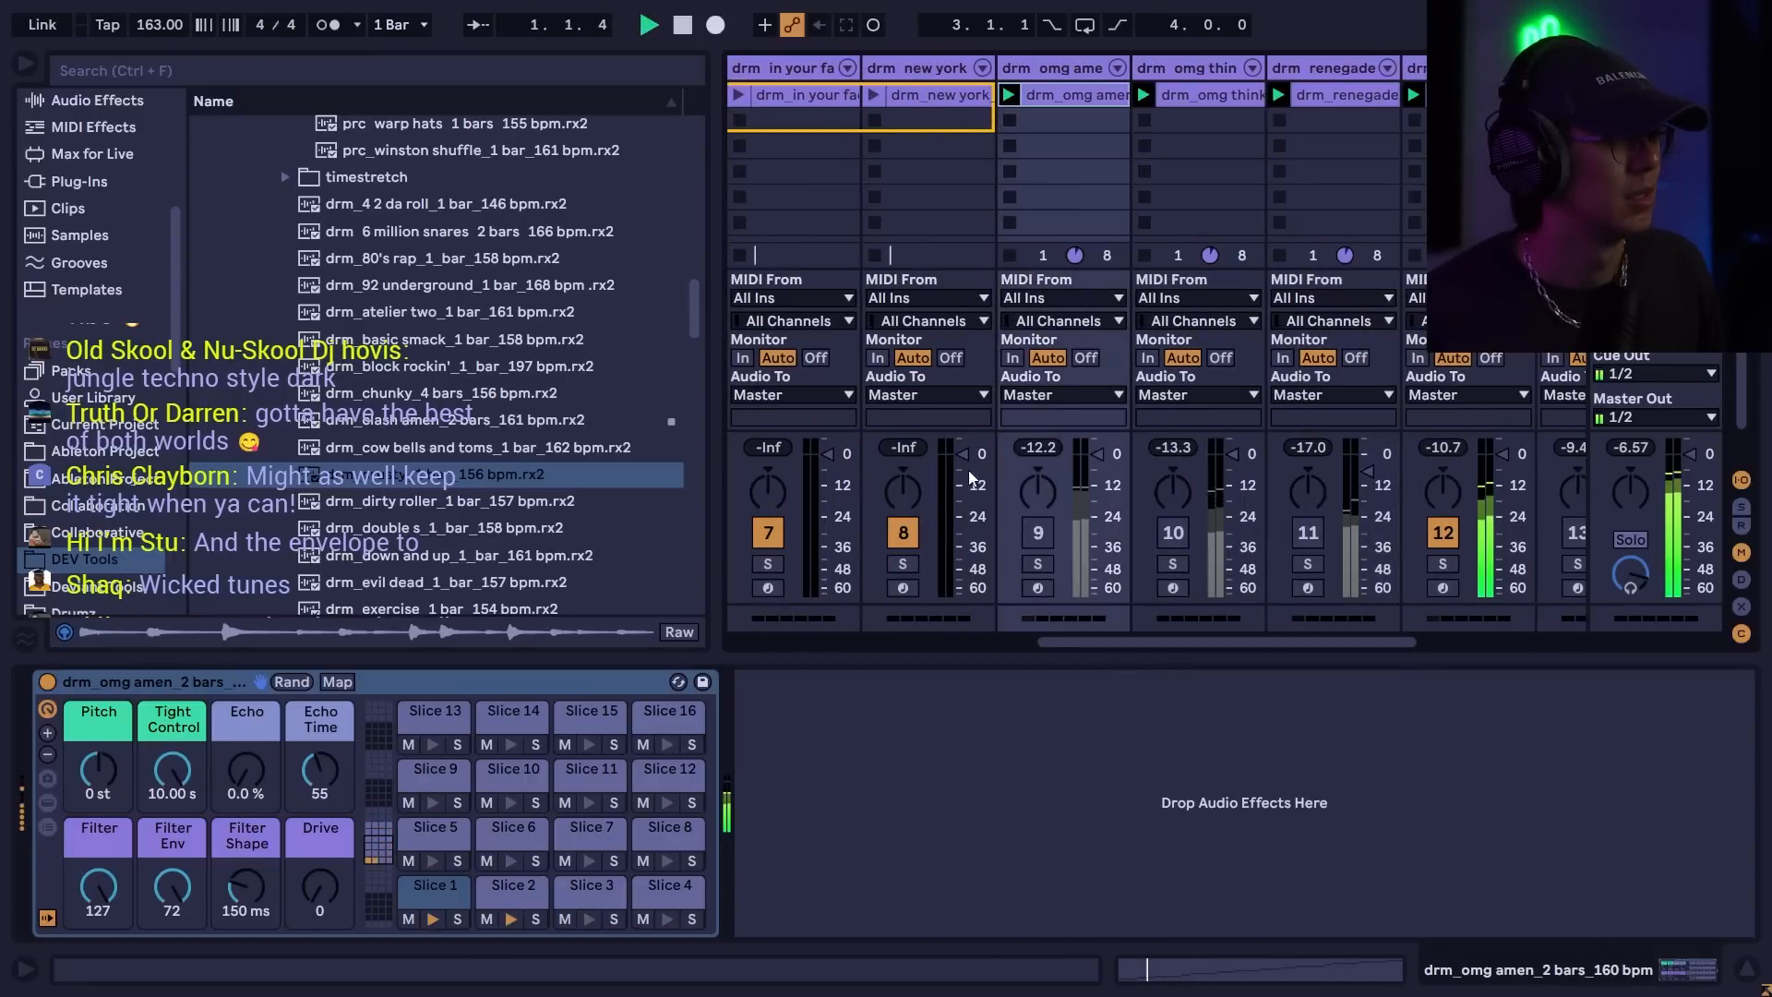
click(1038, 533)
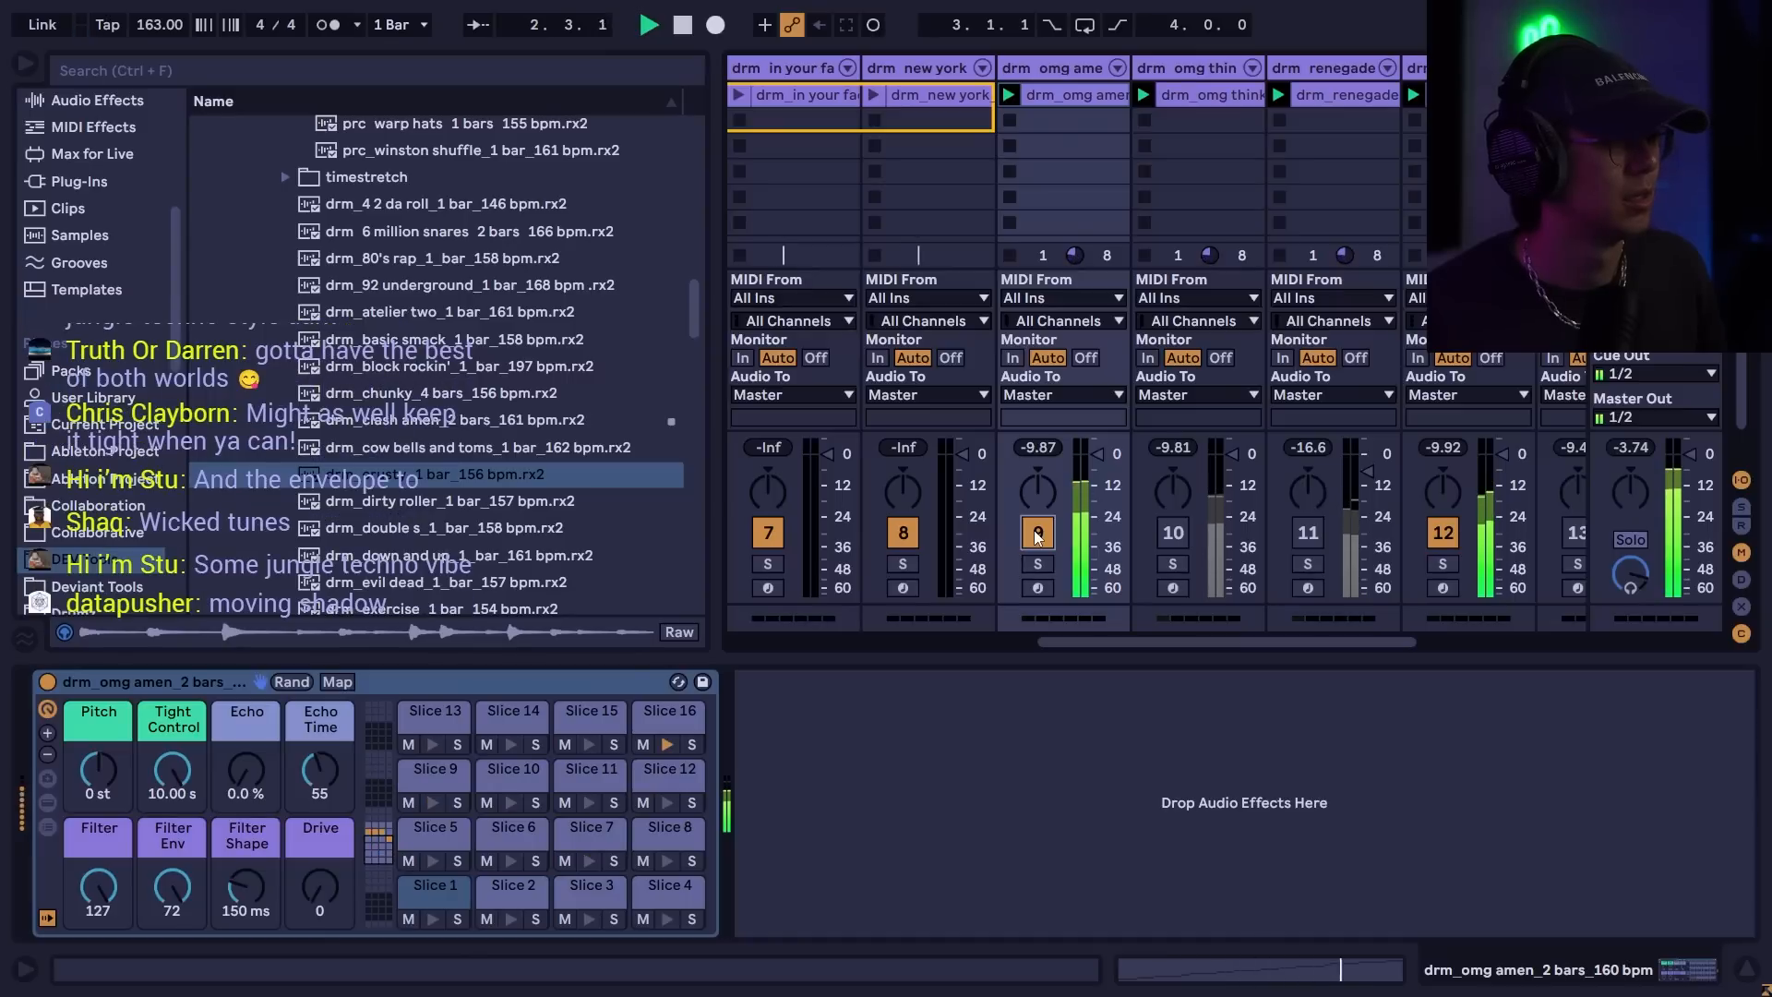
click(1037, 534)
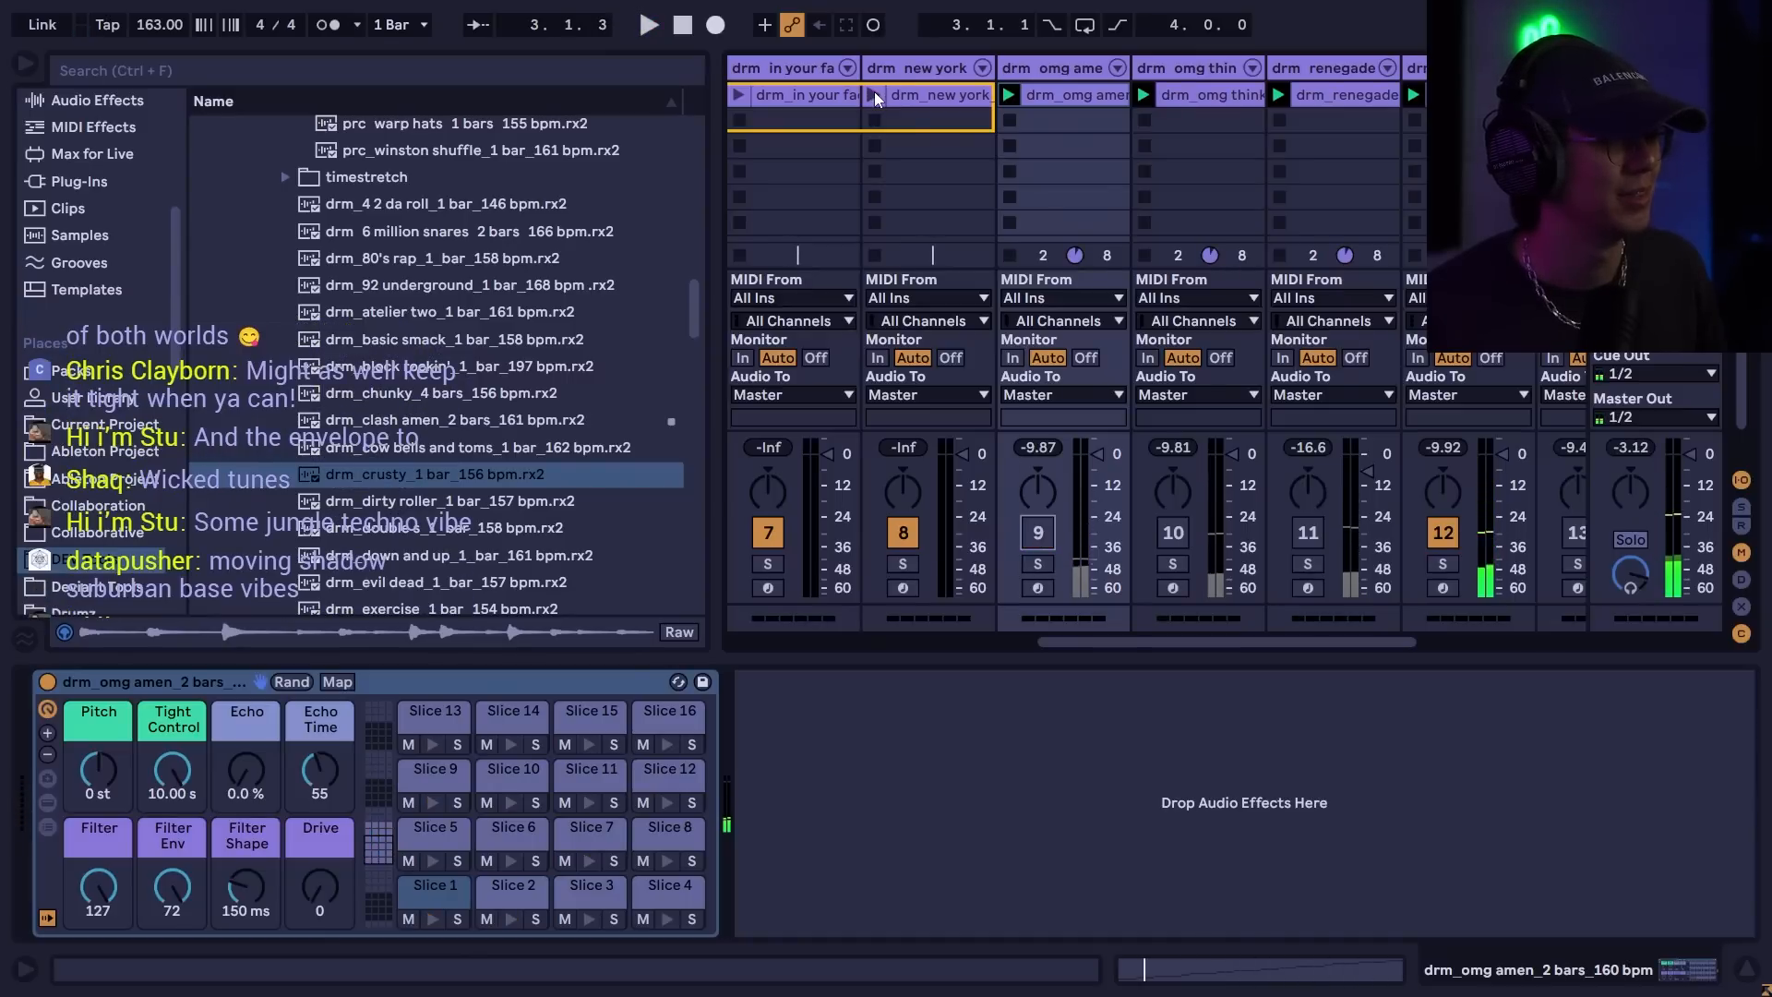
- Launch the drm_new york and drm_in your face clips with the other breaks, and deactivate both tracks
click(875, 95)
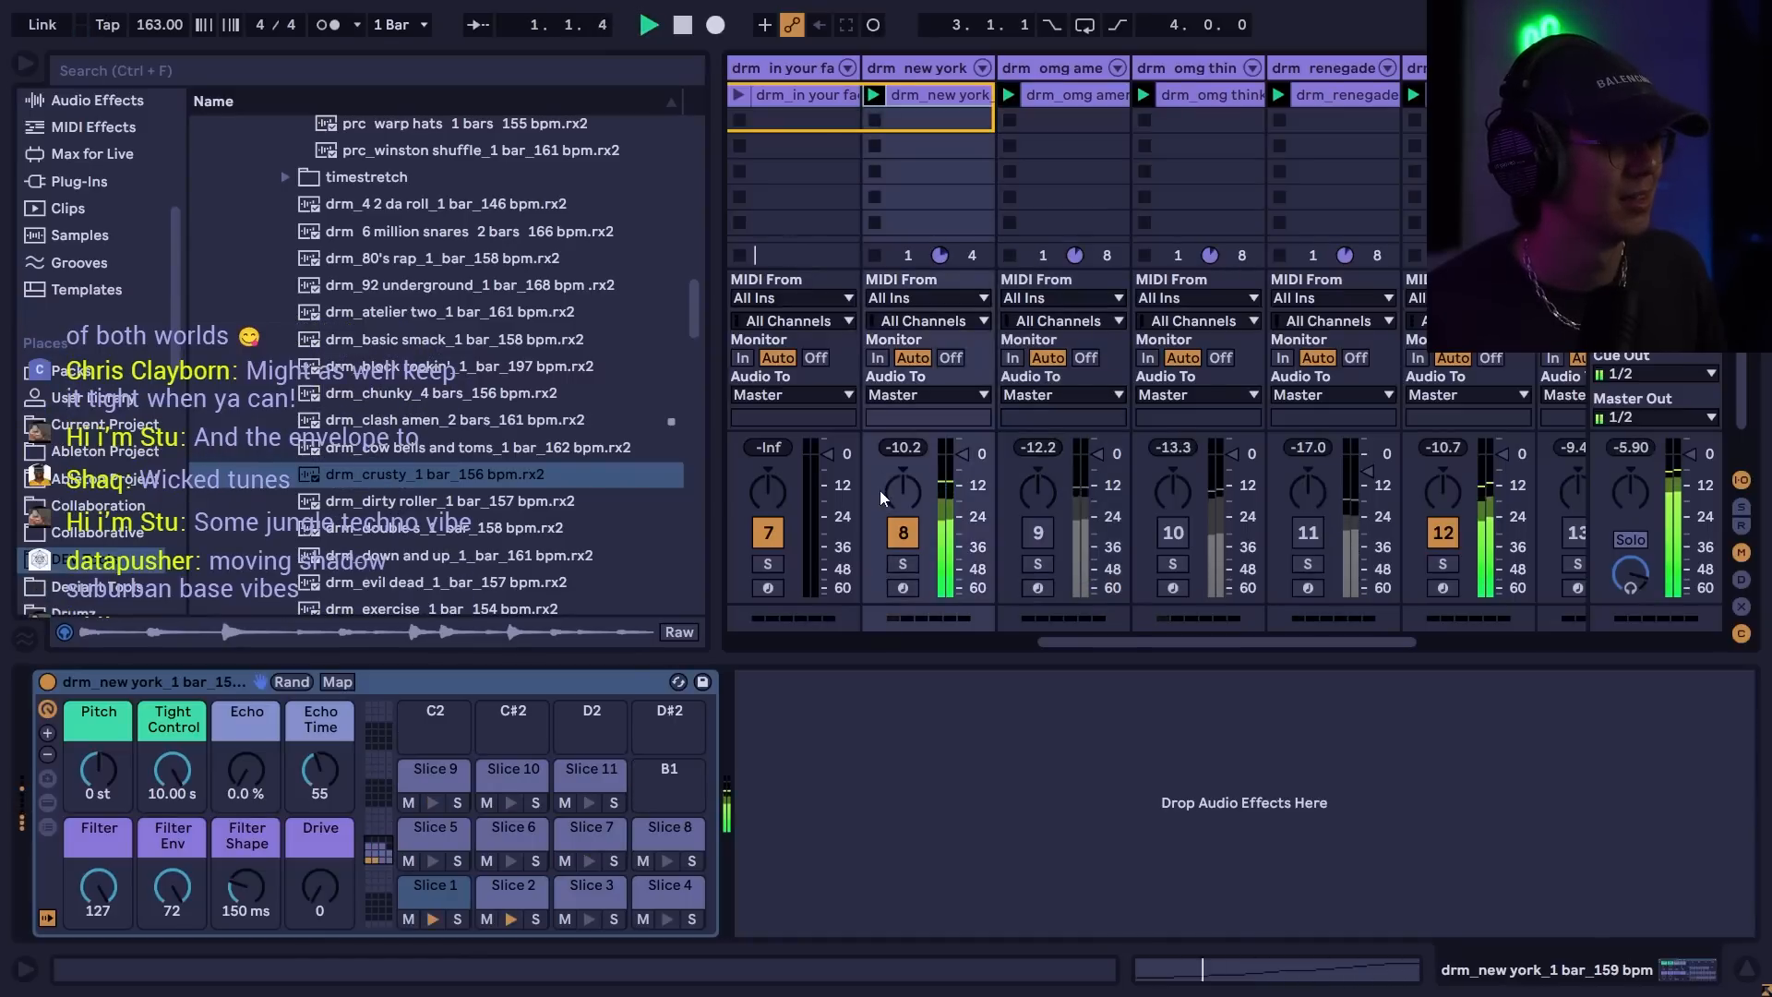
click(903, 532)
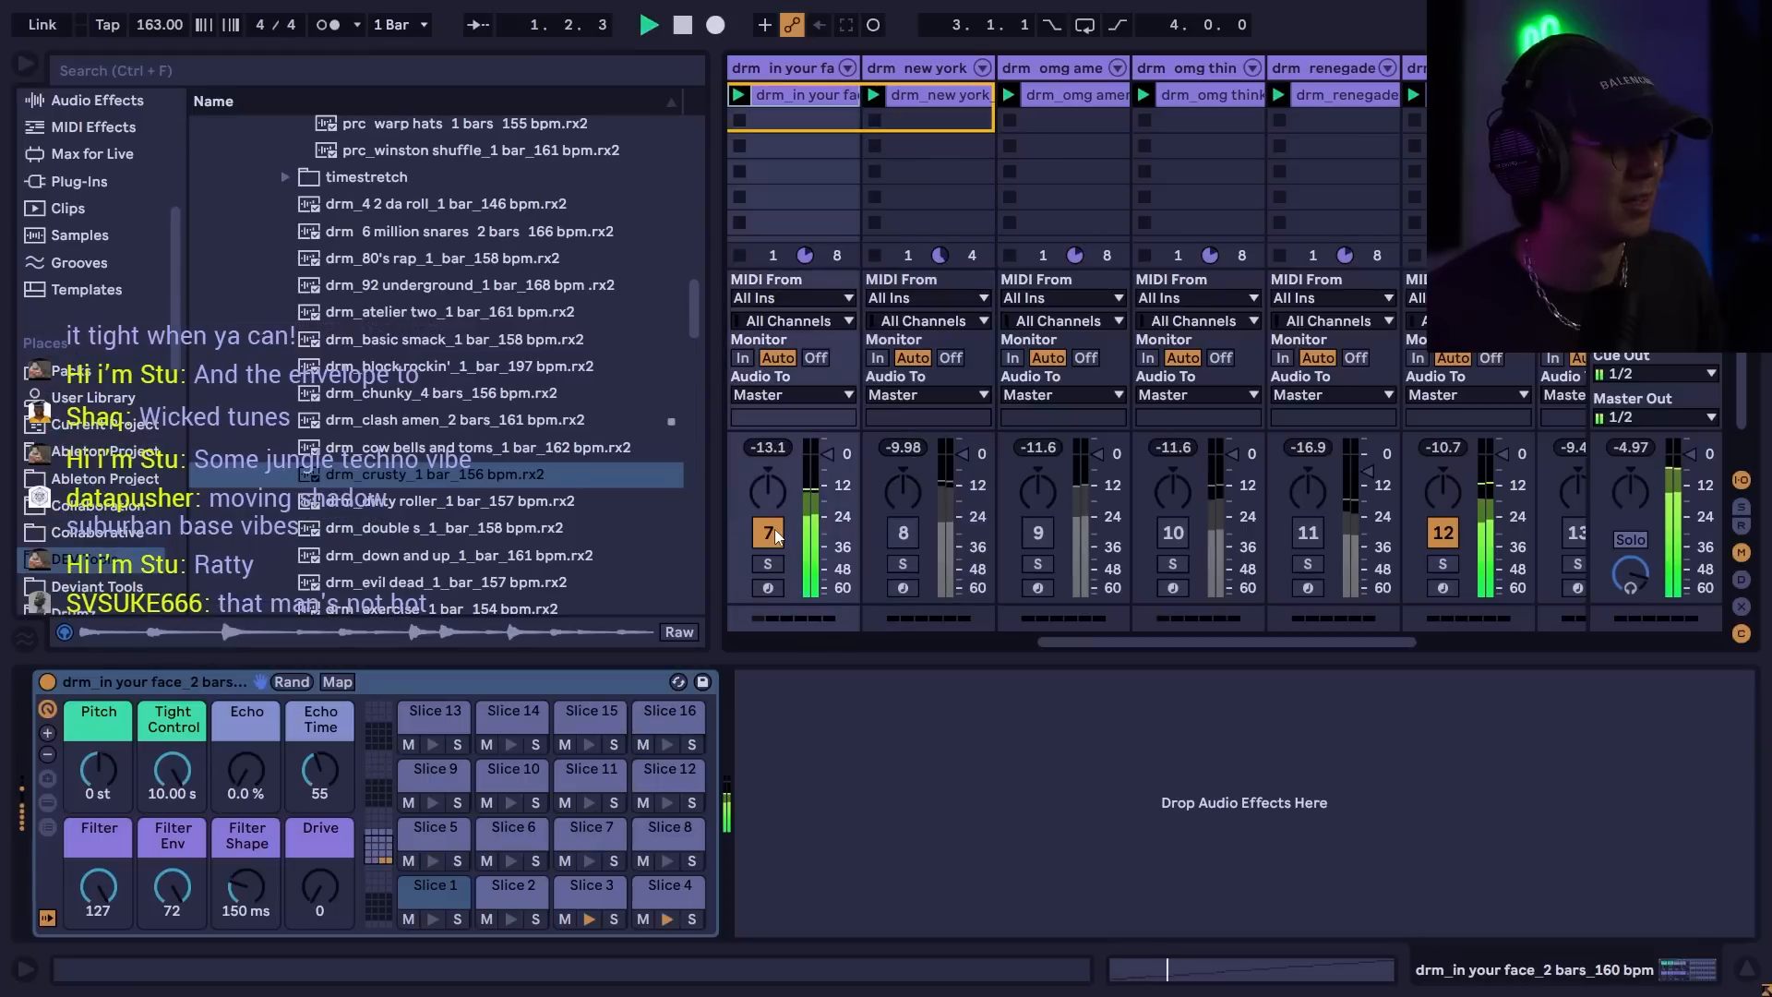
key(space)
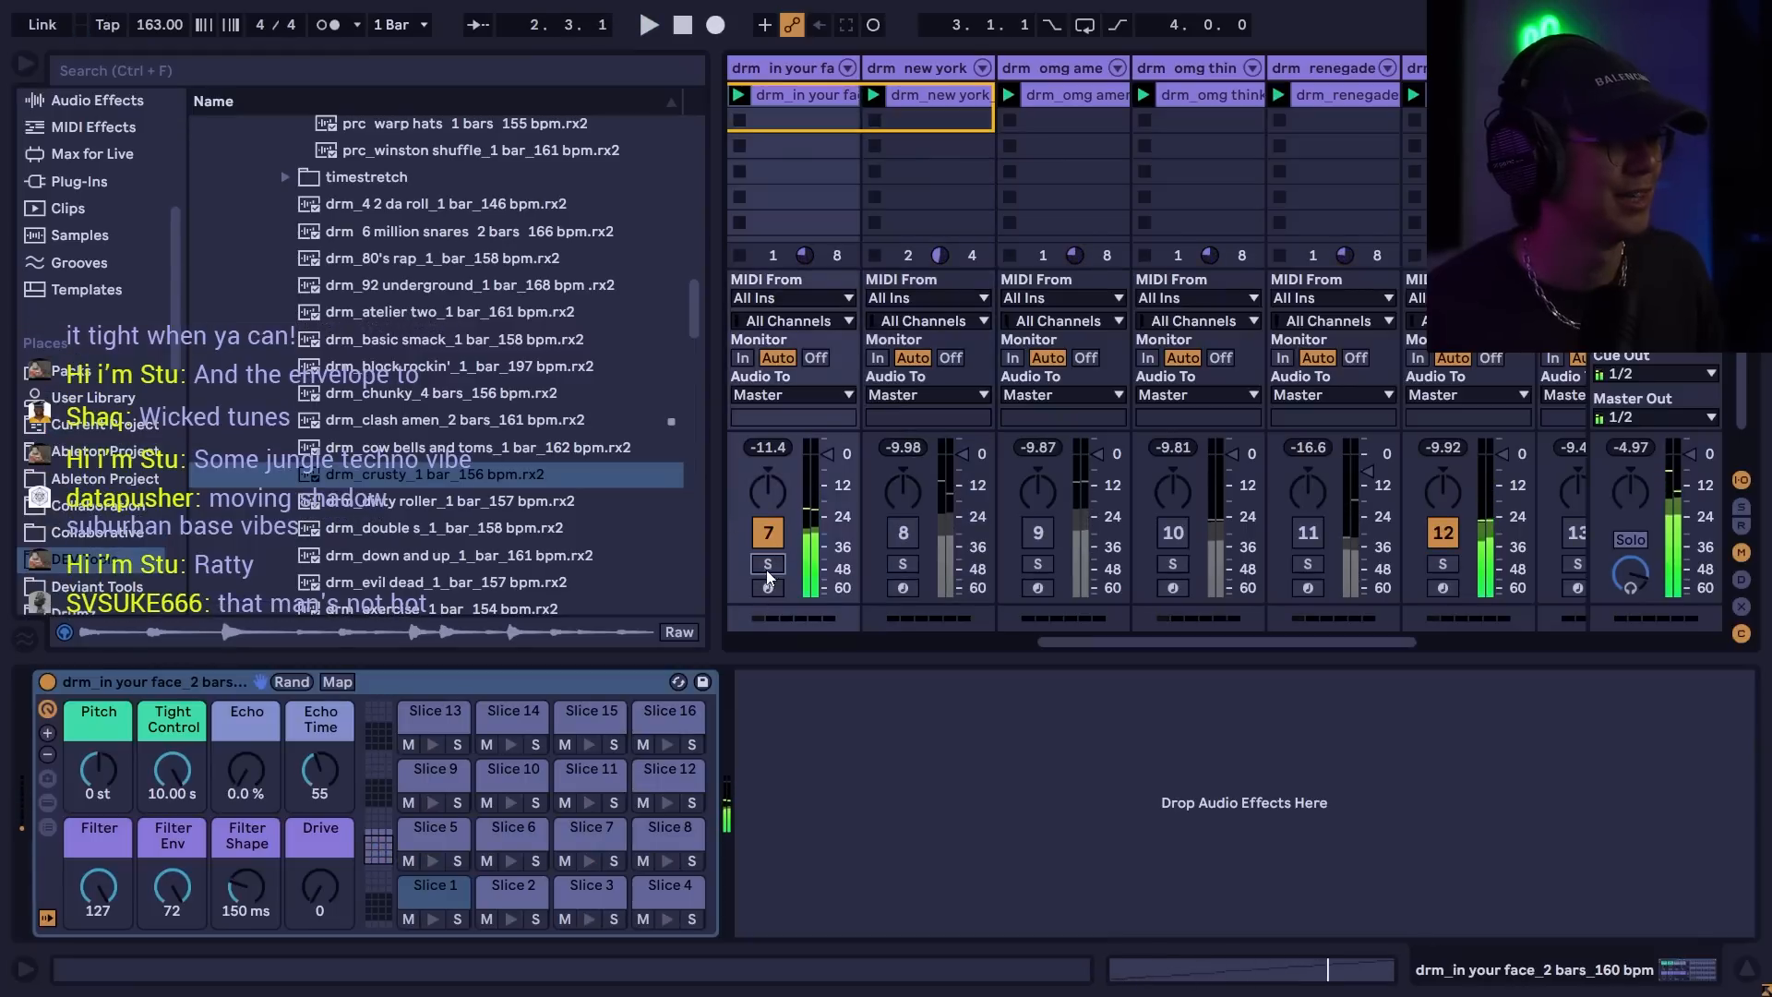
drag(1152, 648, 906, 645)
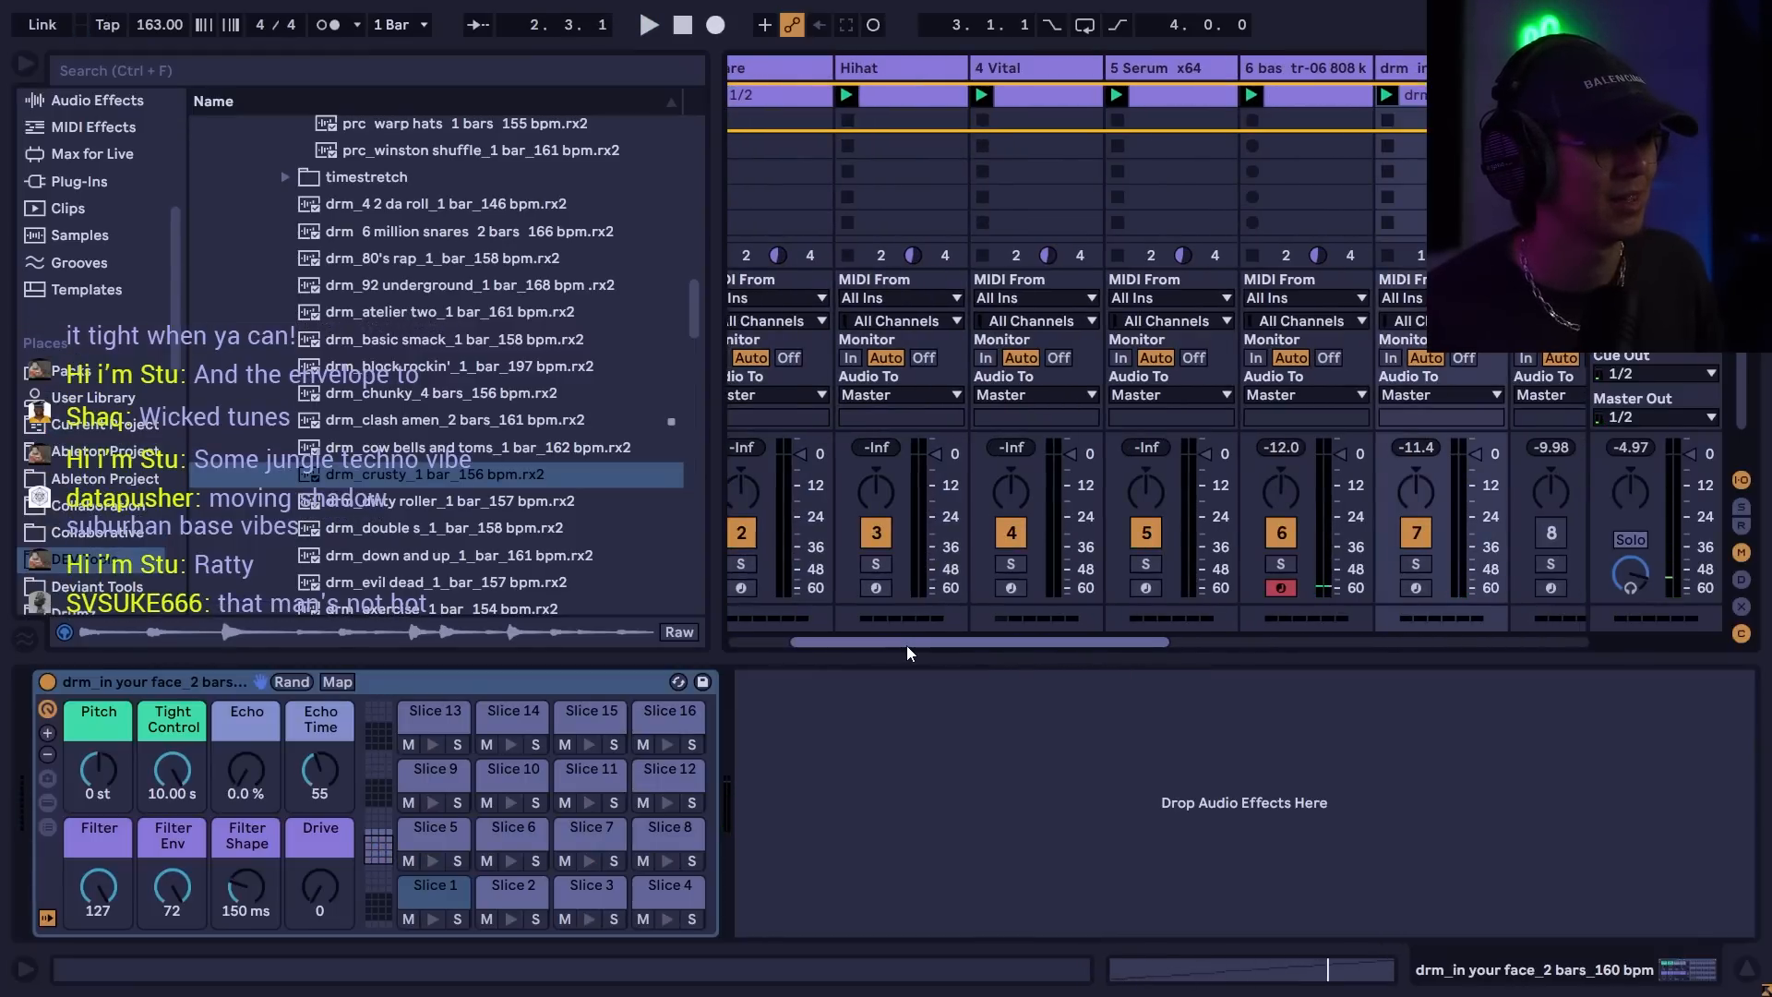
key(space)
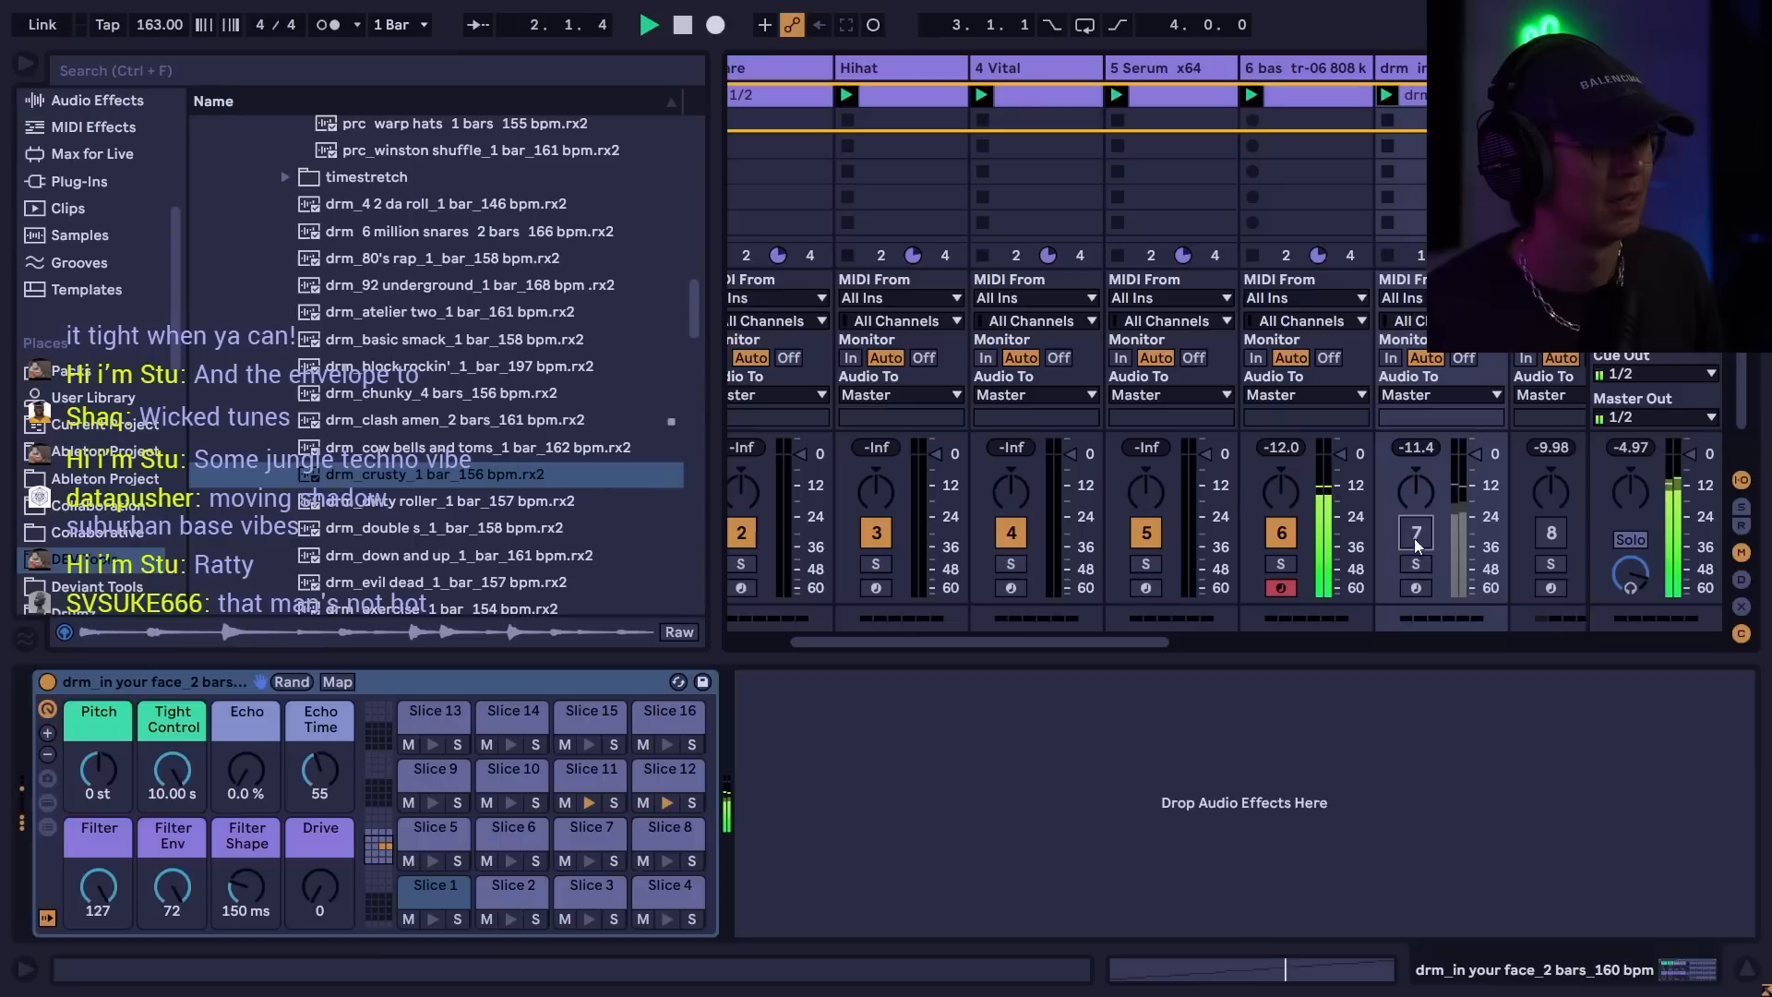
- Group the break tracks from drm_in your face to drm_atelier two as BREAK, fold the group, and save the Live Set
drag(1108, 644, 1430, 646)
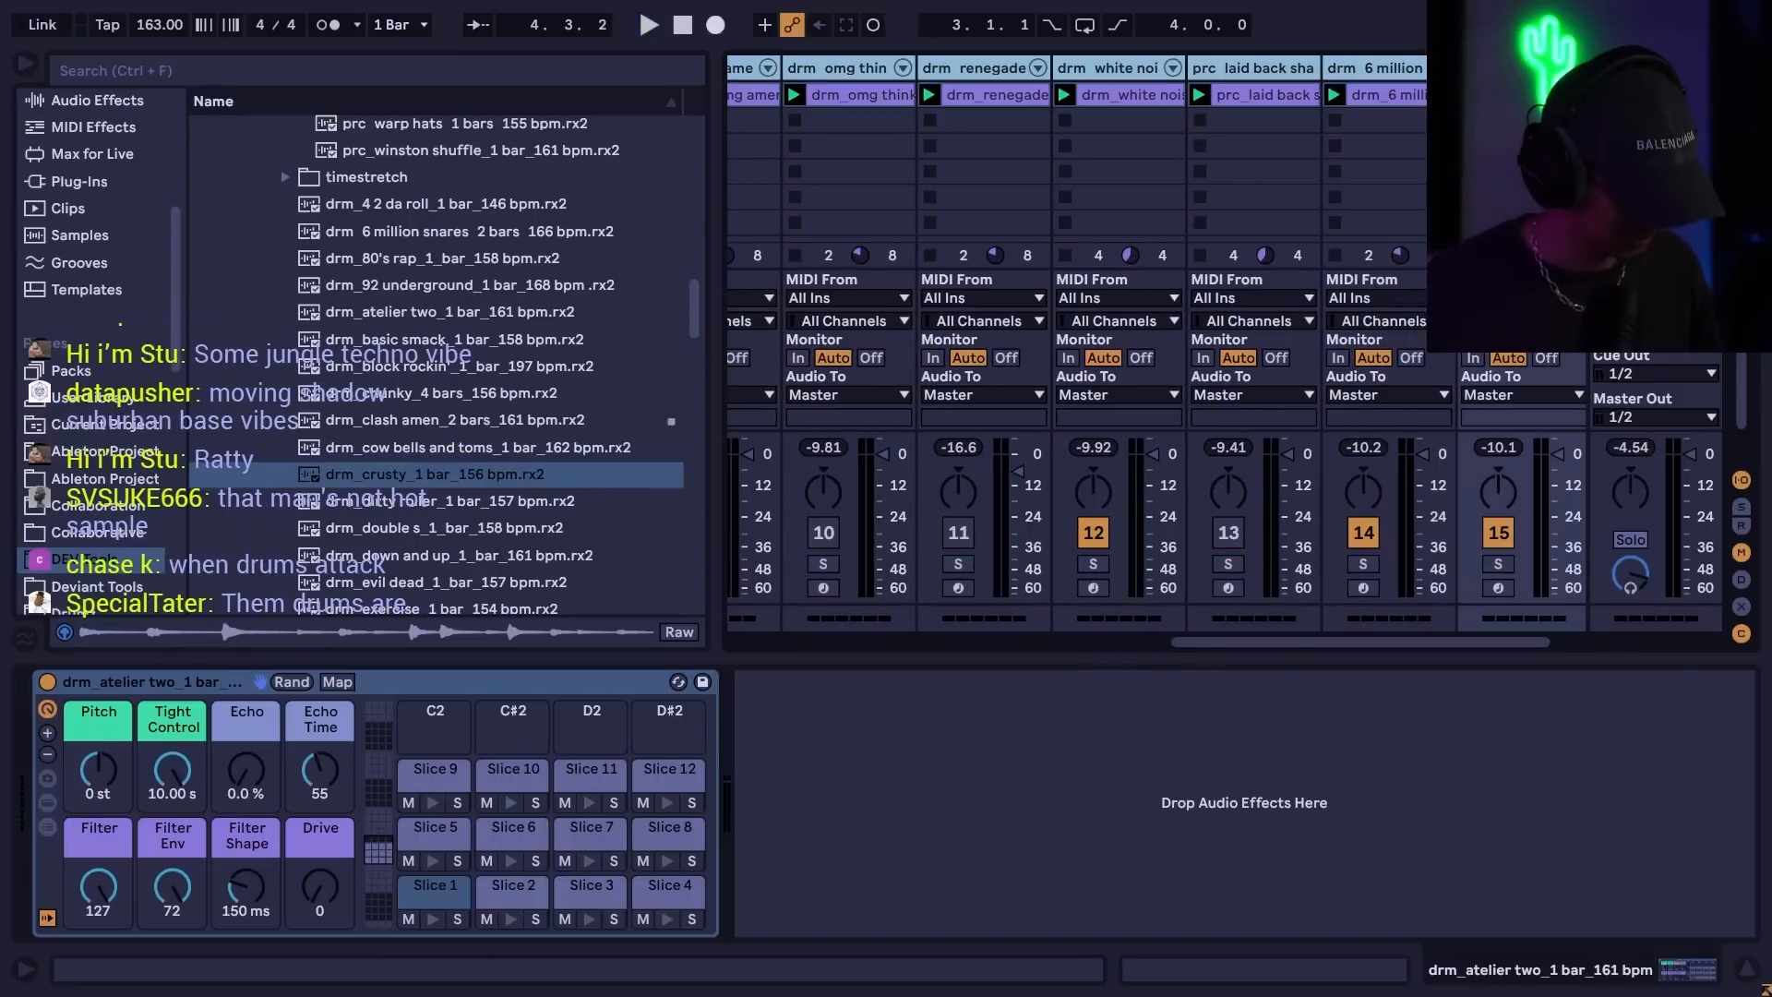
key(ctrl+g)
click(795, 82)
key(ctrl+r)
text(BREAK)
key(Return)
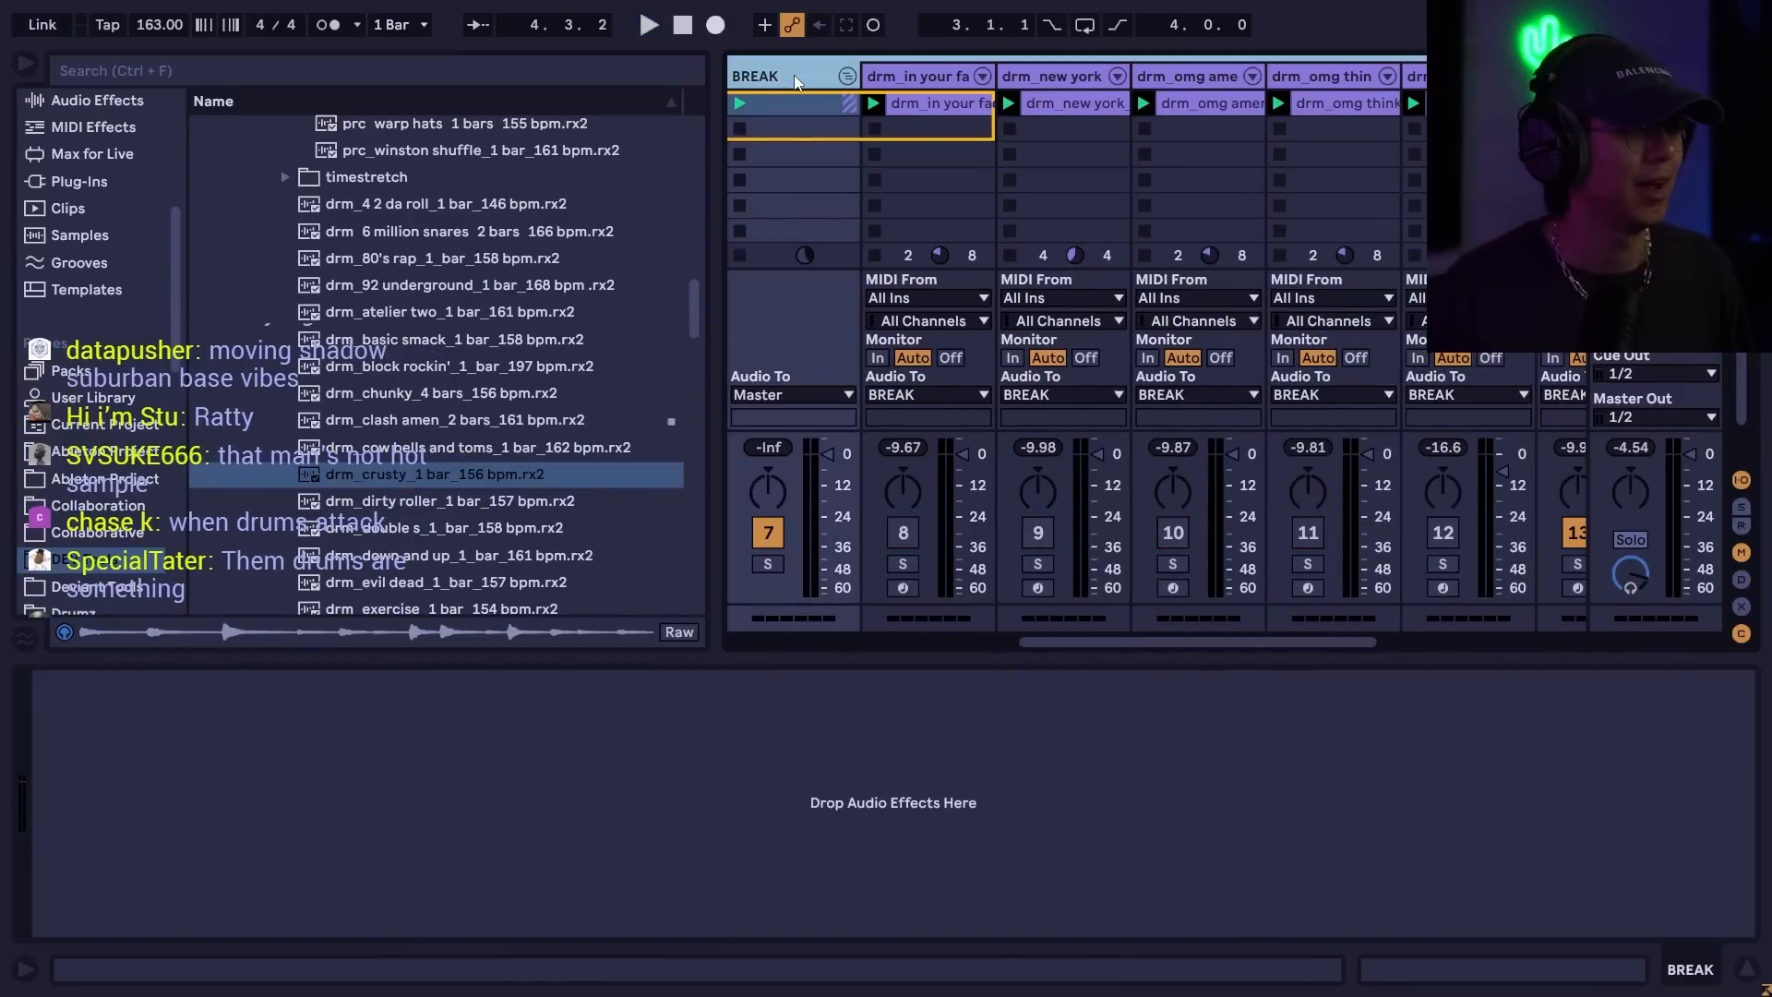
click(848, 78)
key(ctrl+s)
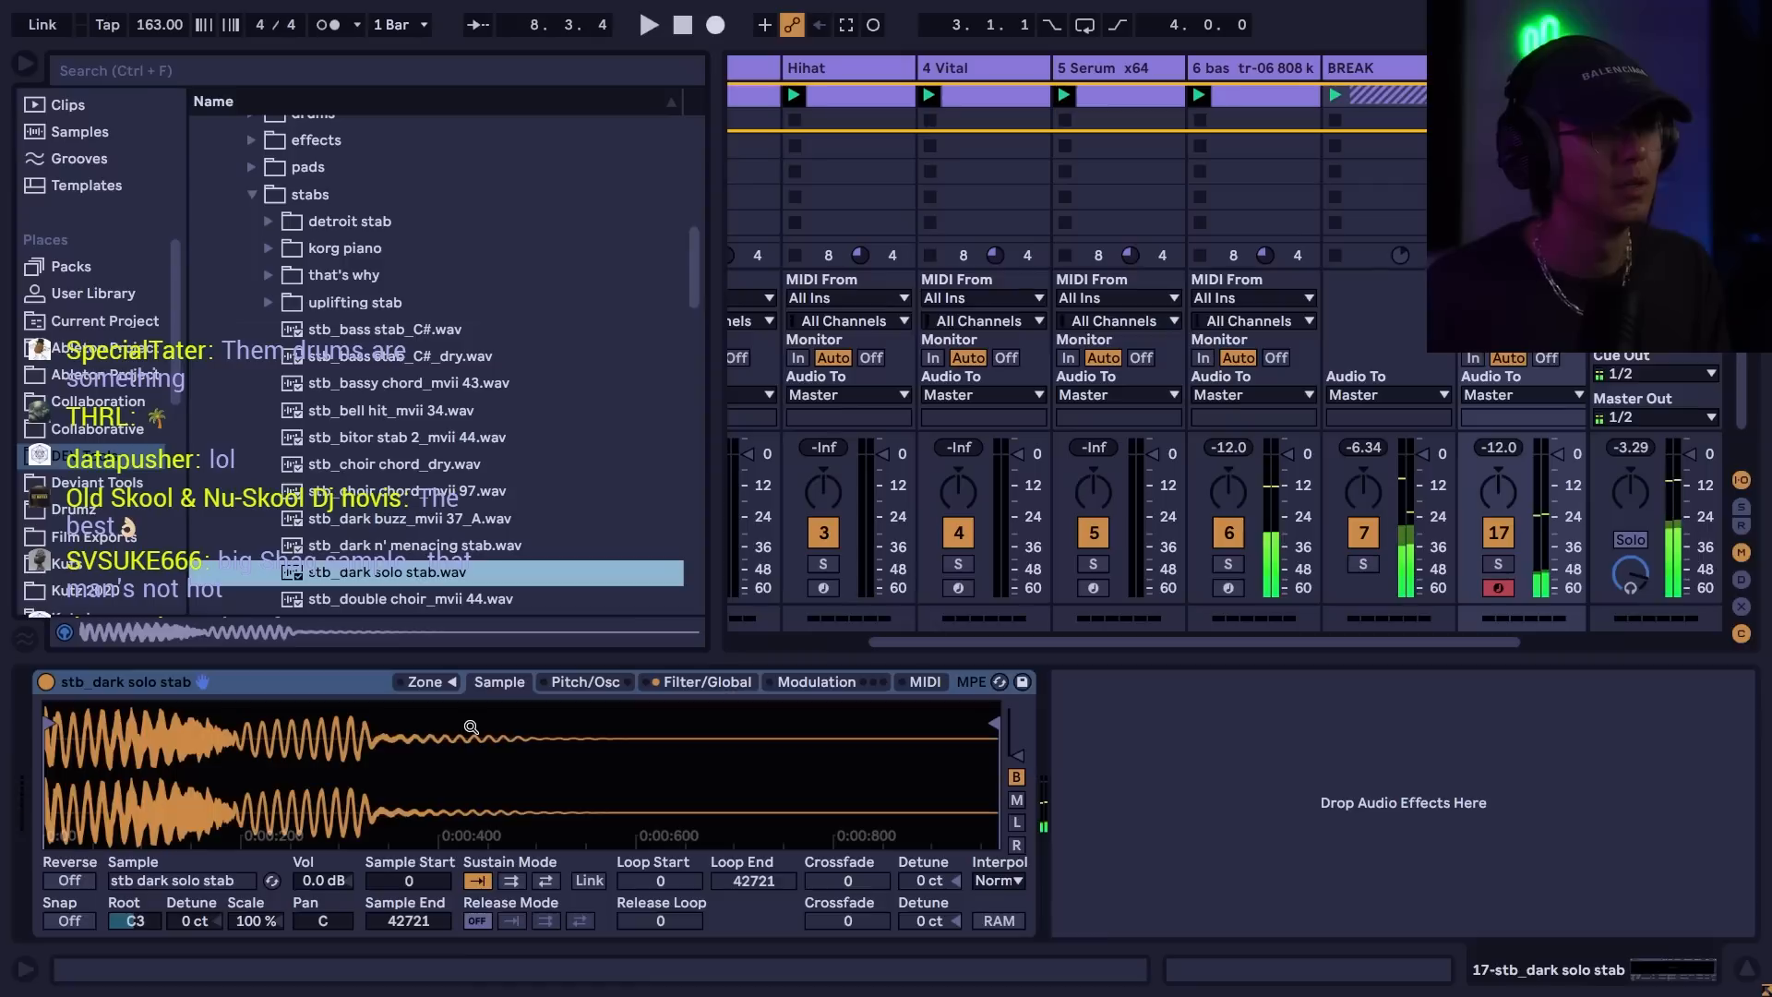
- Create a one-bar MIDI clip on the stb_dark solo stab track with A2 notes at 1.1.1, 1.1.4 and 1.2.3
double_click(1523, 96)
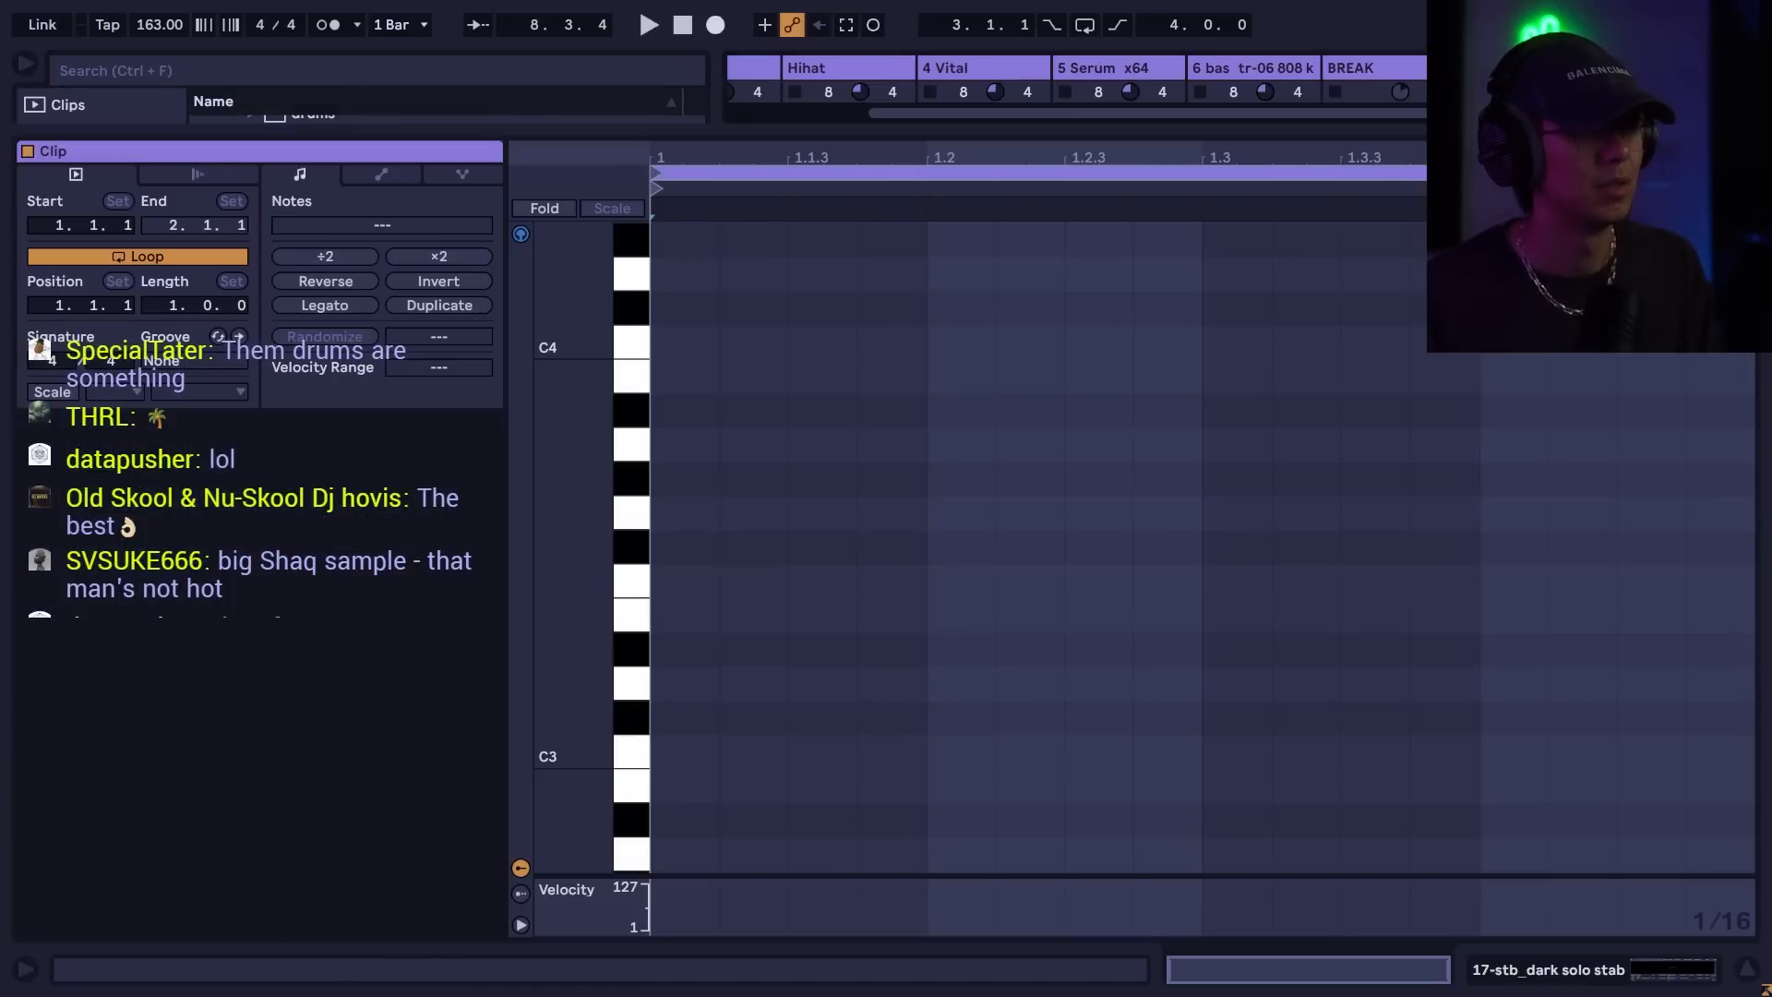
scroll(807, 689, down, 2)
double_click(691, 678)
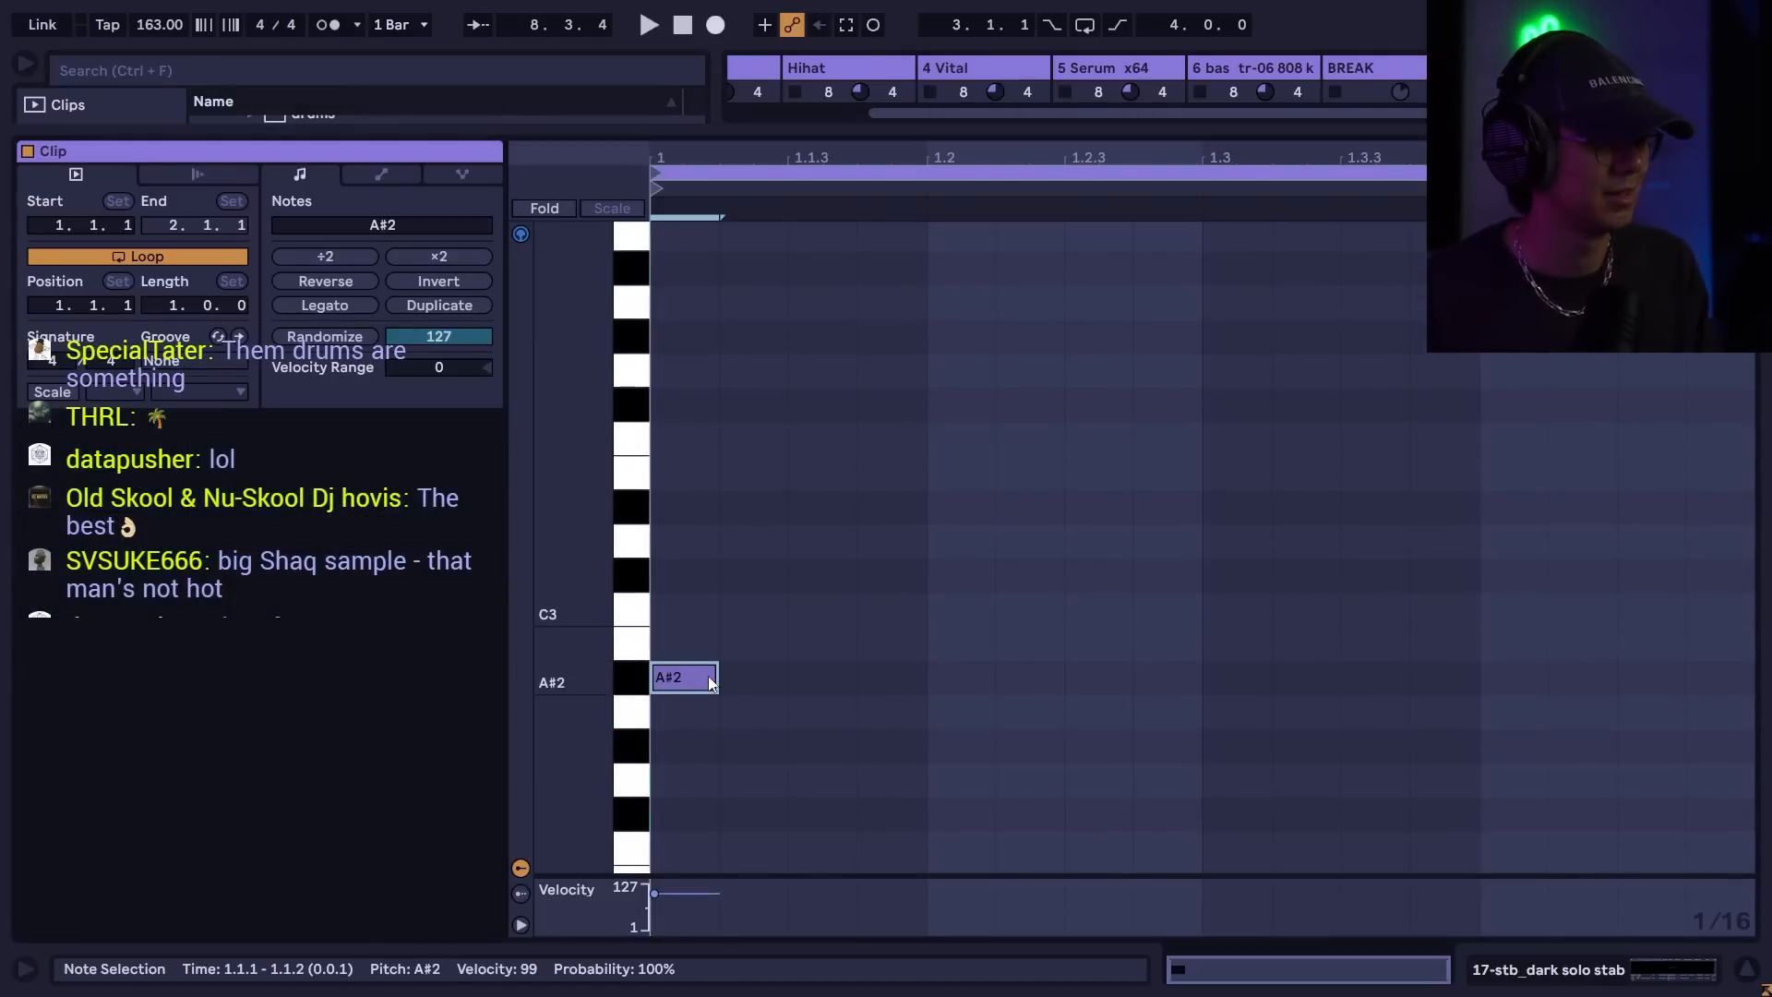
drag(717, 677, 788, 678)
double_click(898, 681)
mouse_move(899, 681)
mouse_down()
mouse_move(994, 678)
mouse_move(897, 681)
mouse_up()
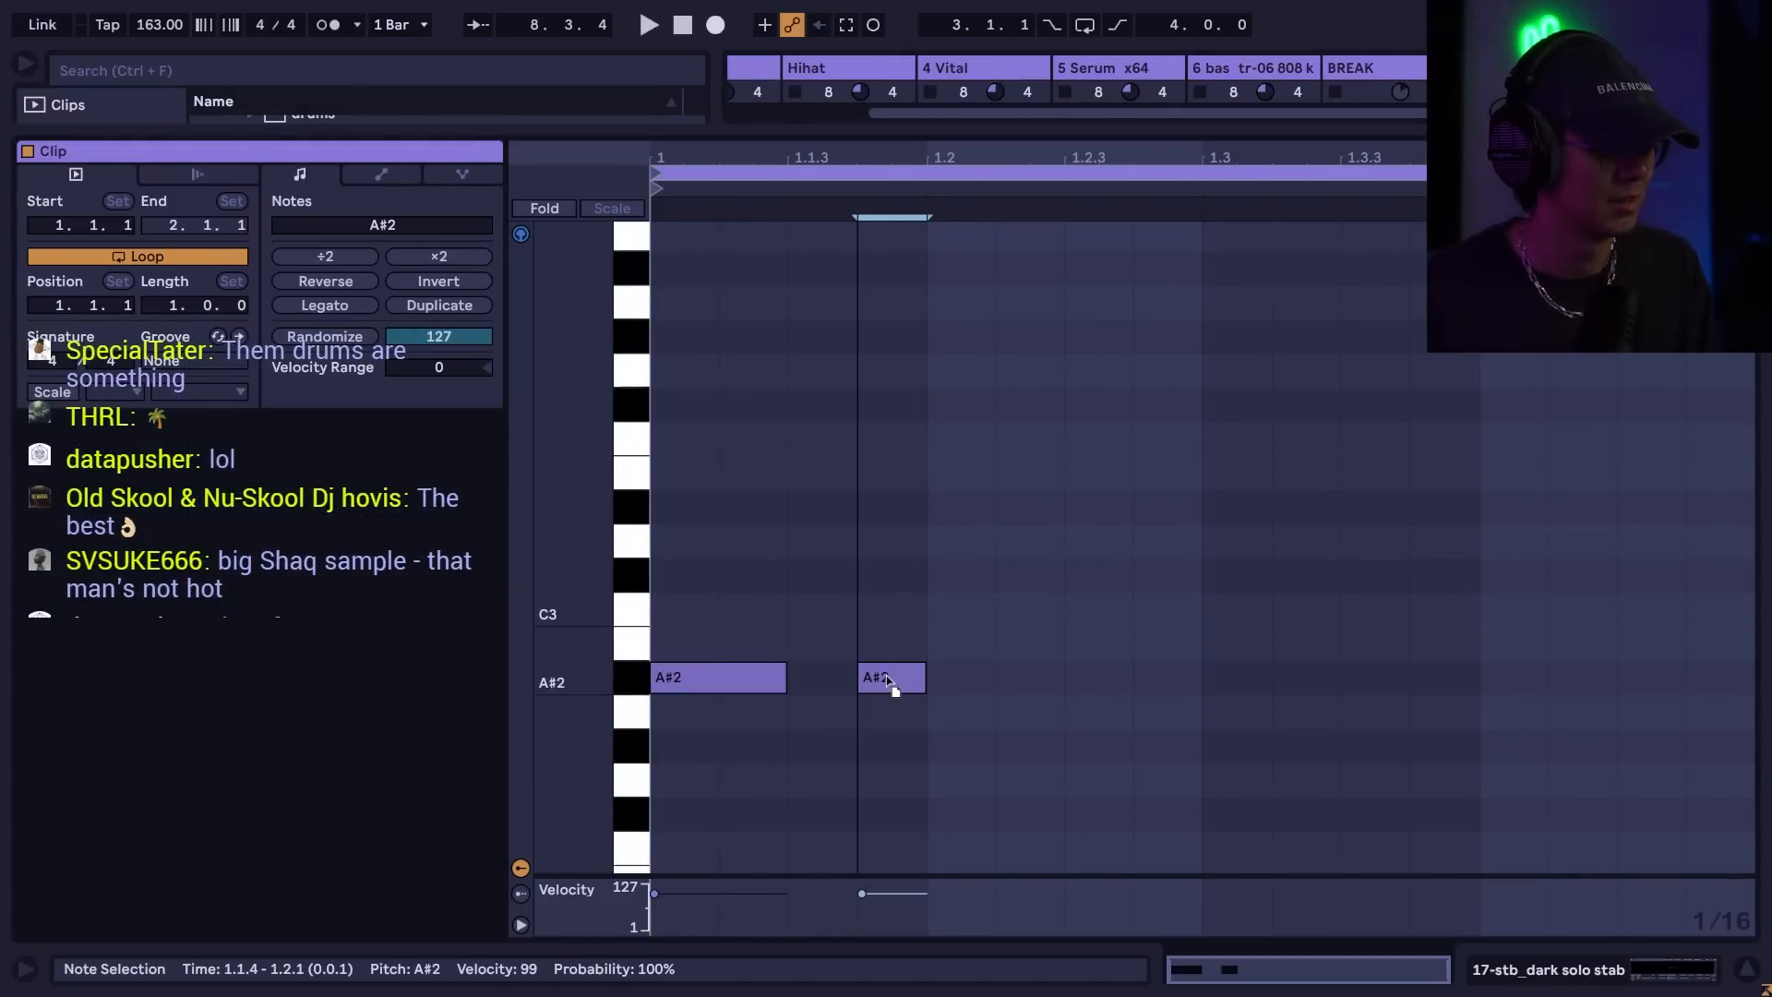
double_click(1049, 681)
key(ctrl+a)
drag(709, 677, 708, 779)
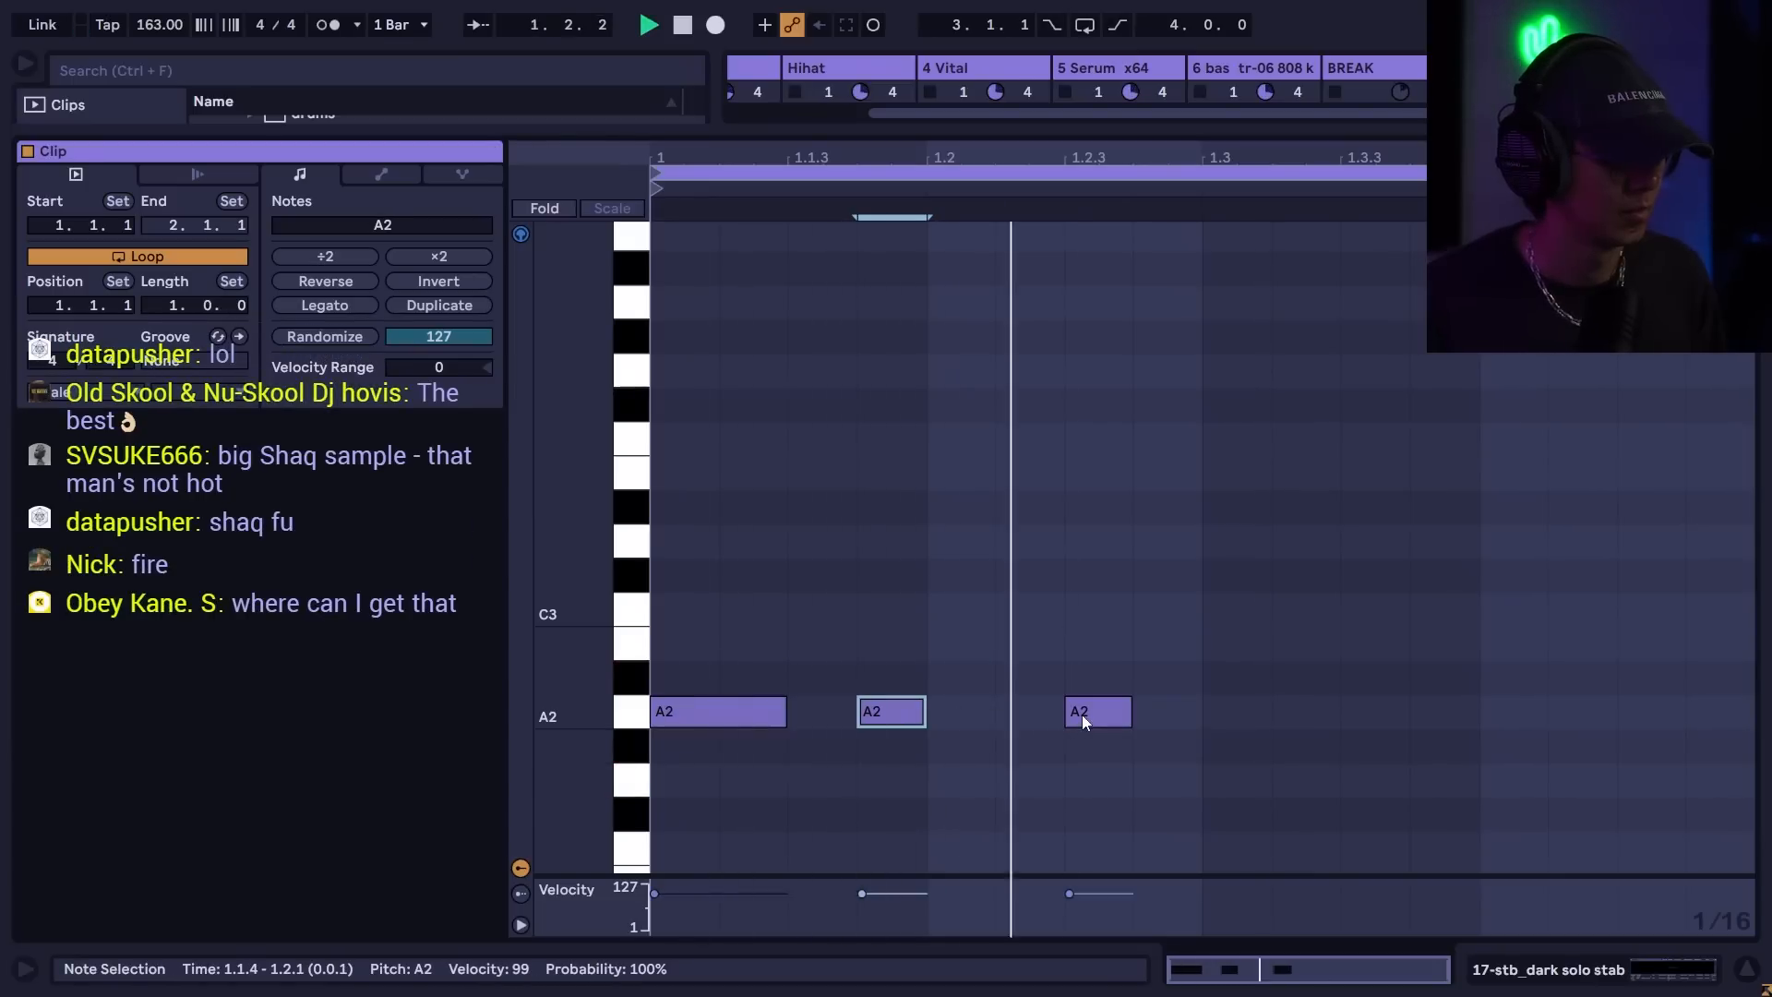
- Copy the last A2 stab to complete the bar's rhythm with notes at 1.3.2 and 1.4.1, checking it in playback
key(space)
drag(1123, 712, 1467, 708)
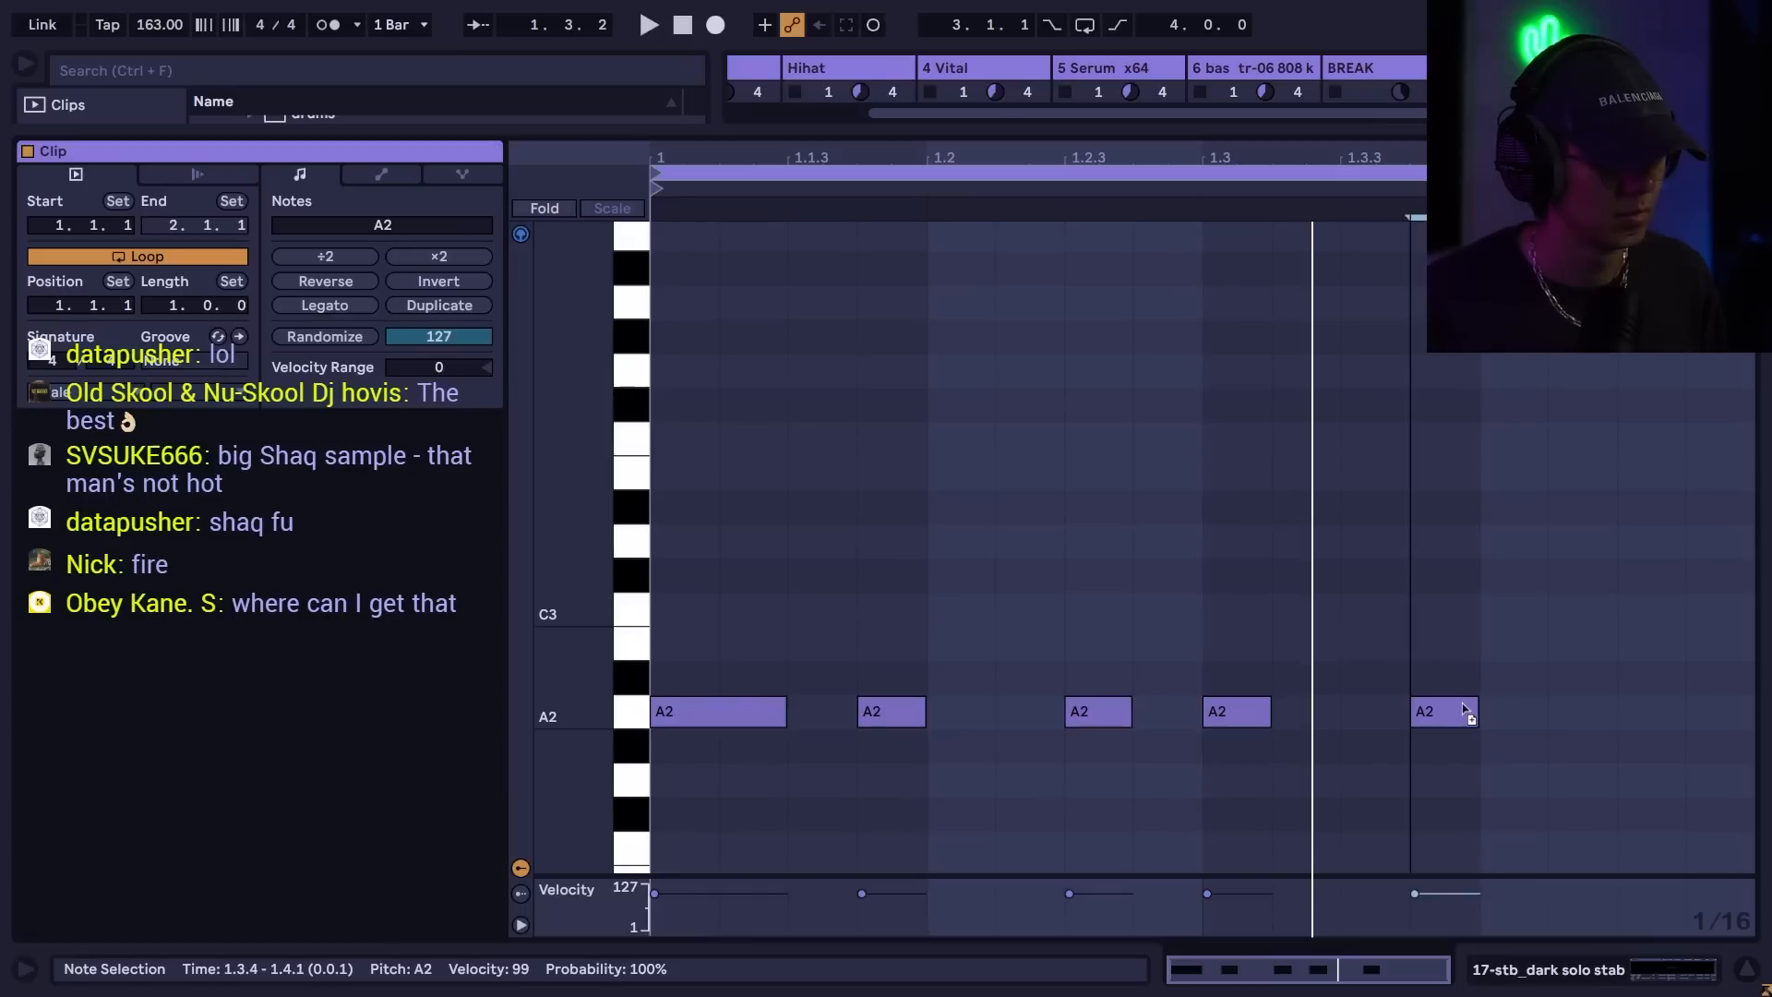
key(space)
key(space)
drag(1256, 717, 1328, 715)
key(space)
key(space)
click(1439, 712)
drag(1439, 711, 1507, 711)
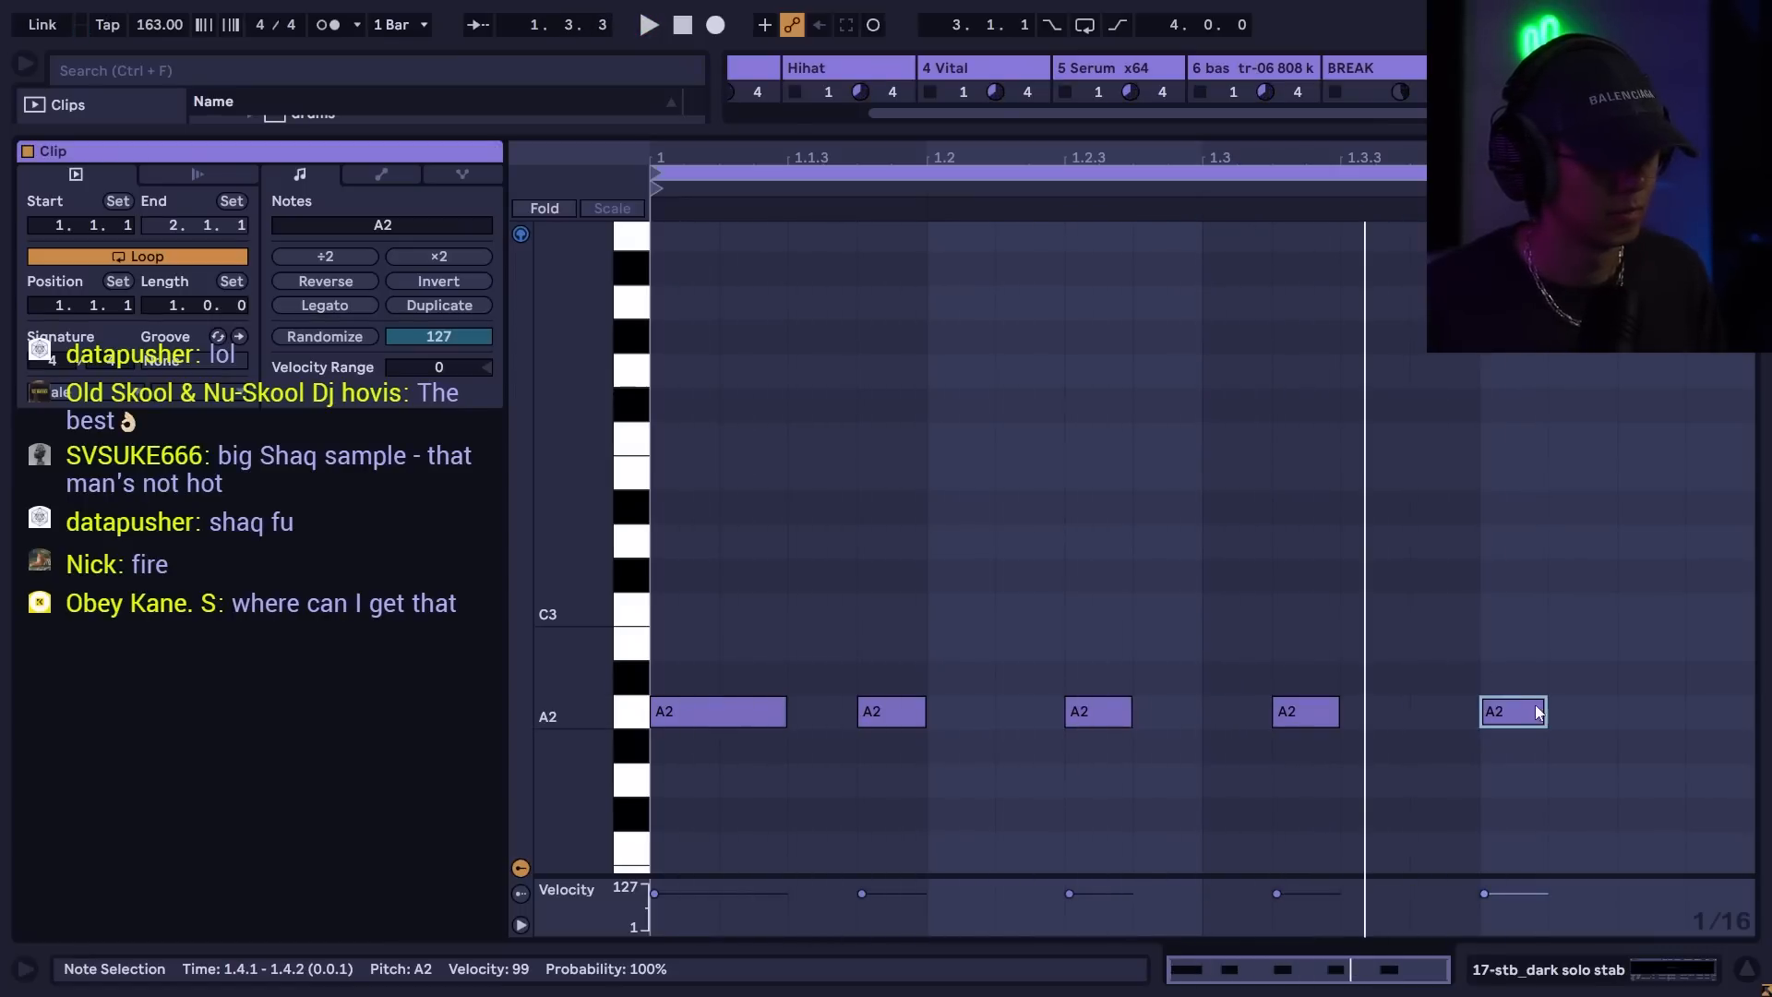
- Extend the stab clip to four bars, moving the pattern through A2, A#2, C3 and C#3 with a closing C3, and save the Live Set
click(803, 710)
key(space)
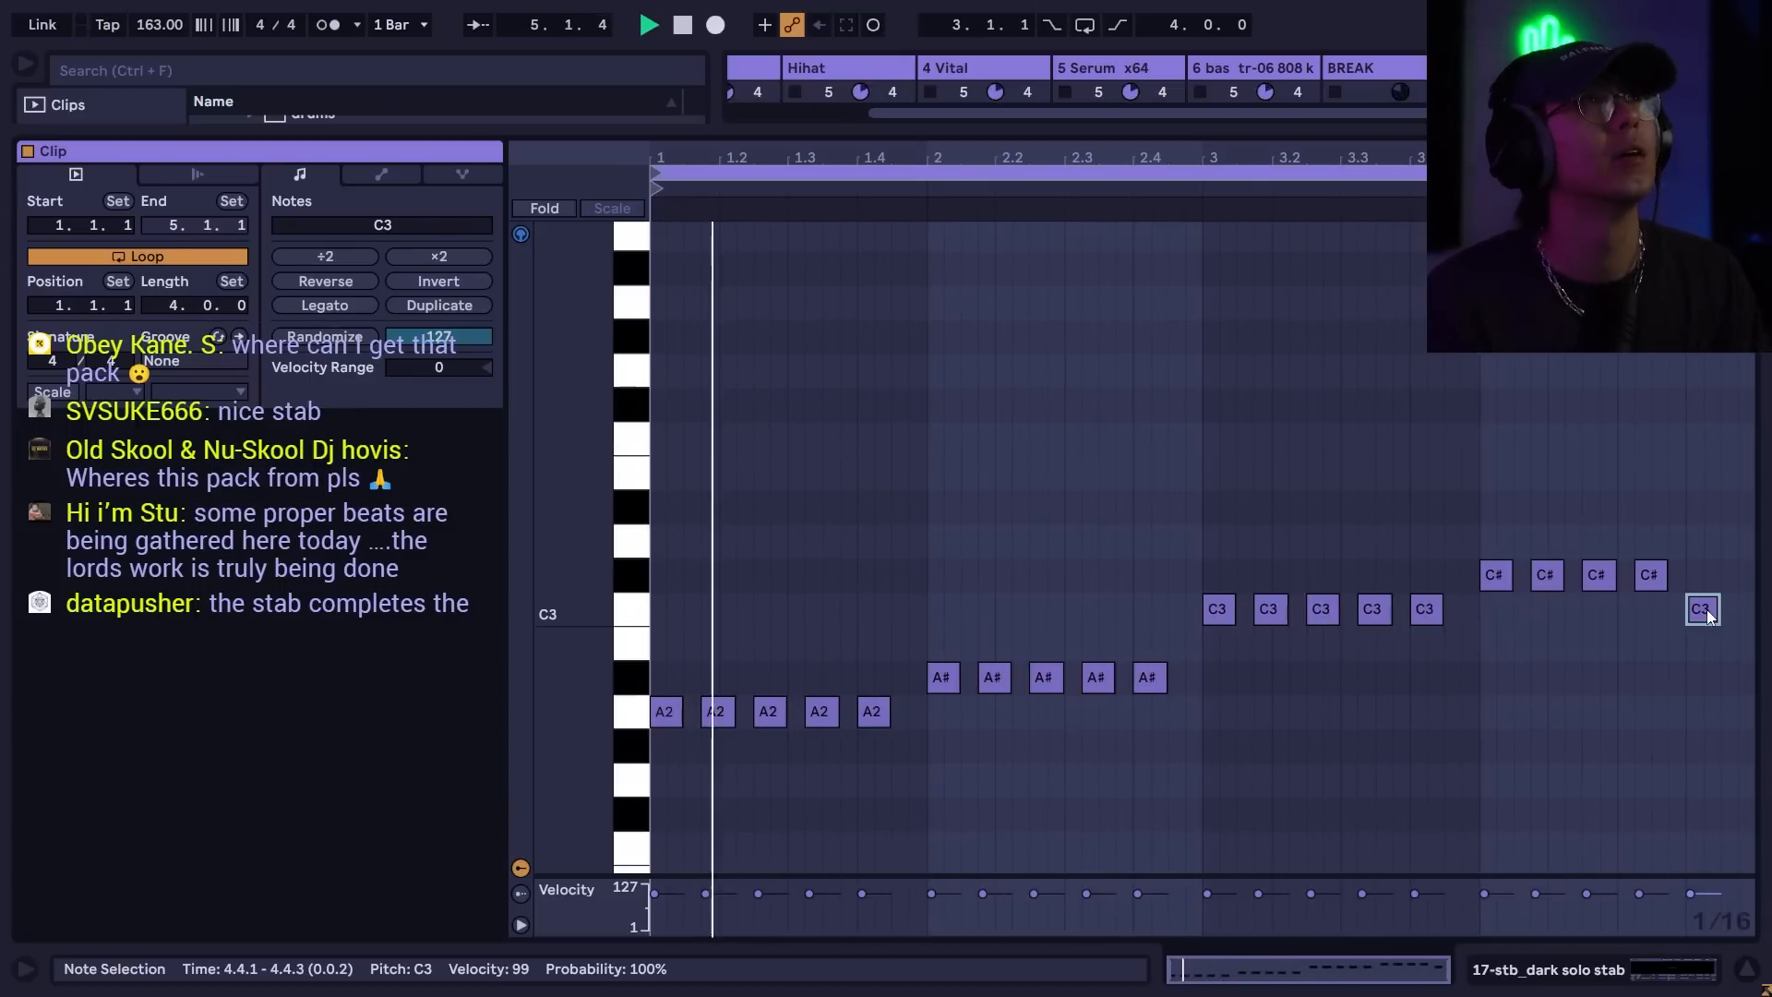
key(space)
key(shift+Tab)
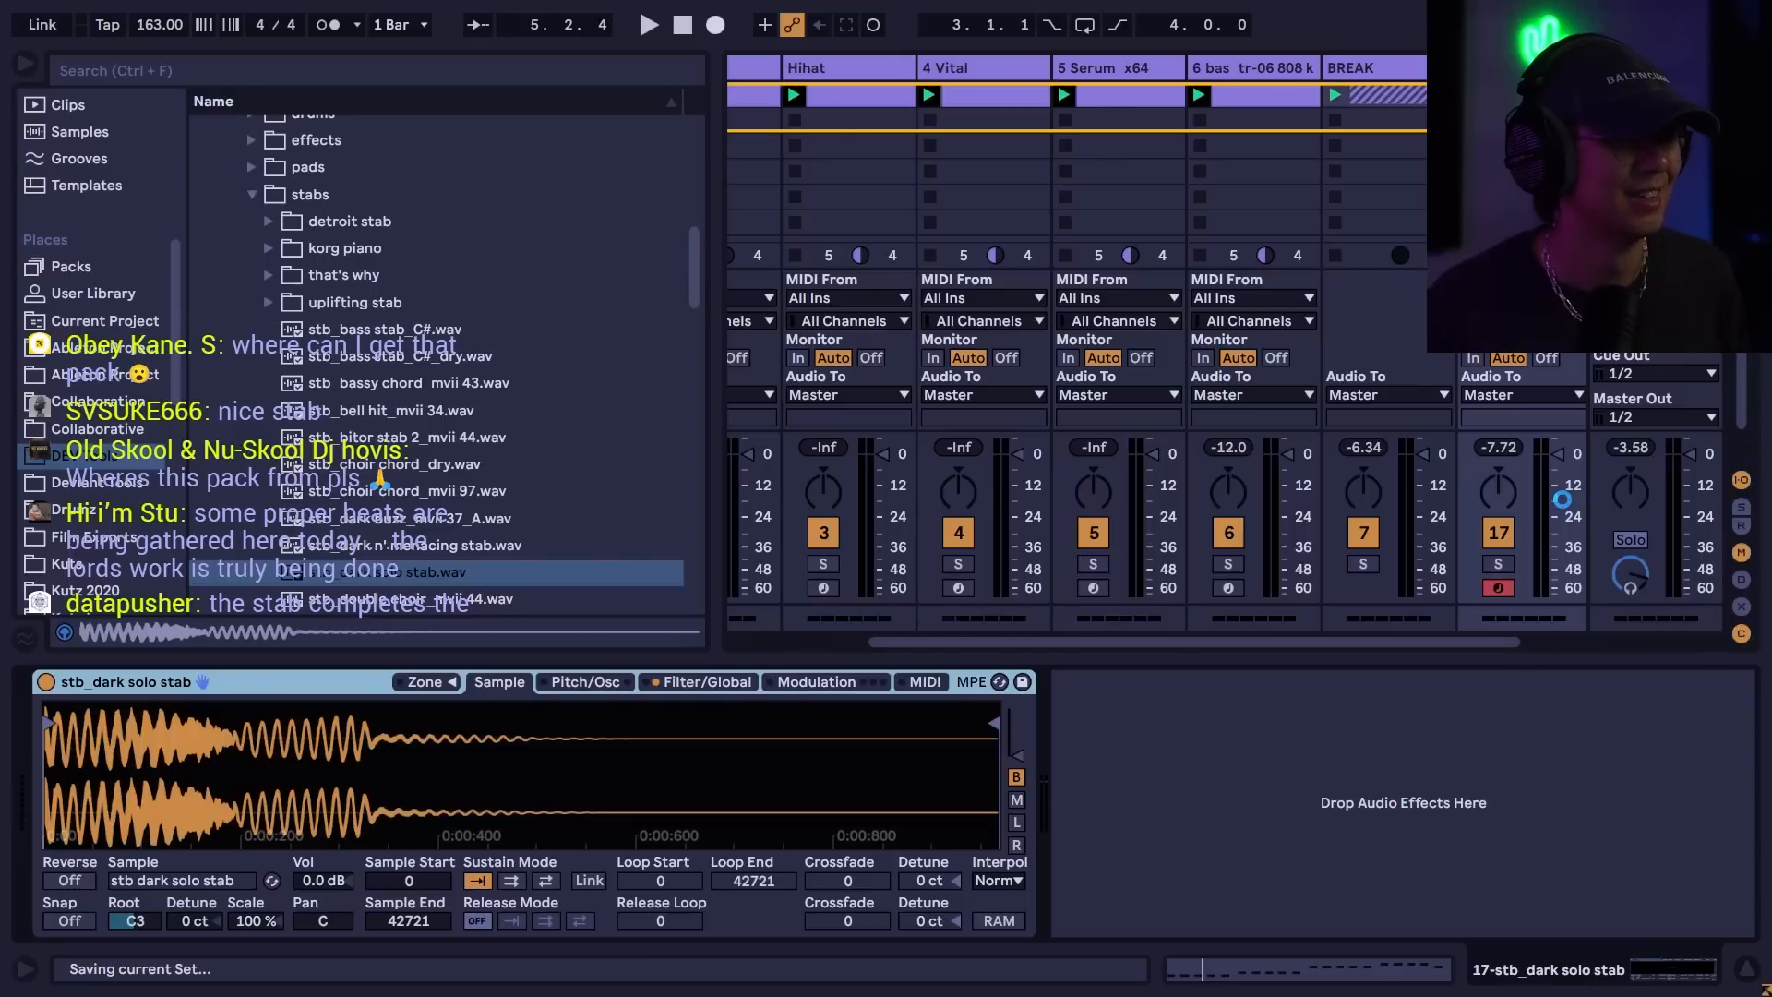
- Solo the stab track, add Echo with dotted 1/8 sync, 330 Hz high-pass, 100% reverb and 15% dry/wet, and unsolo it
click(1498, 563)
key(space)
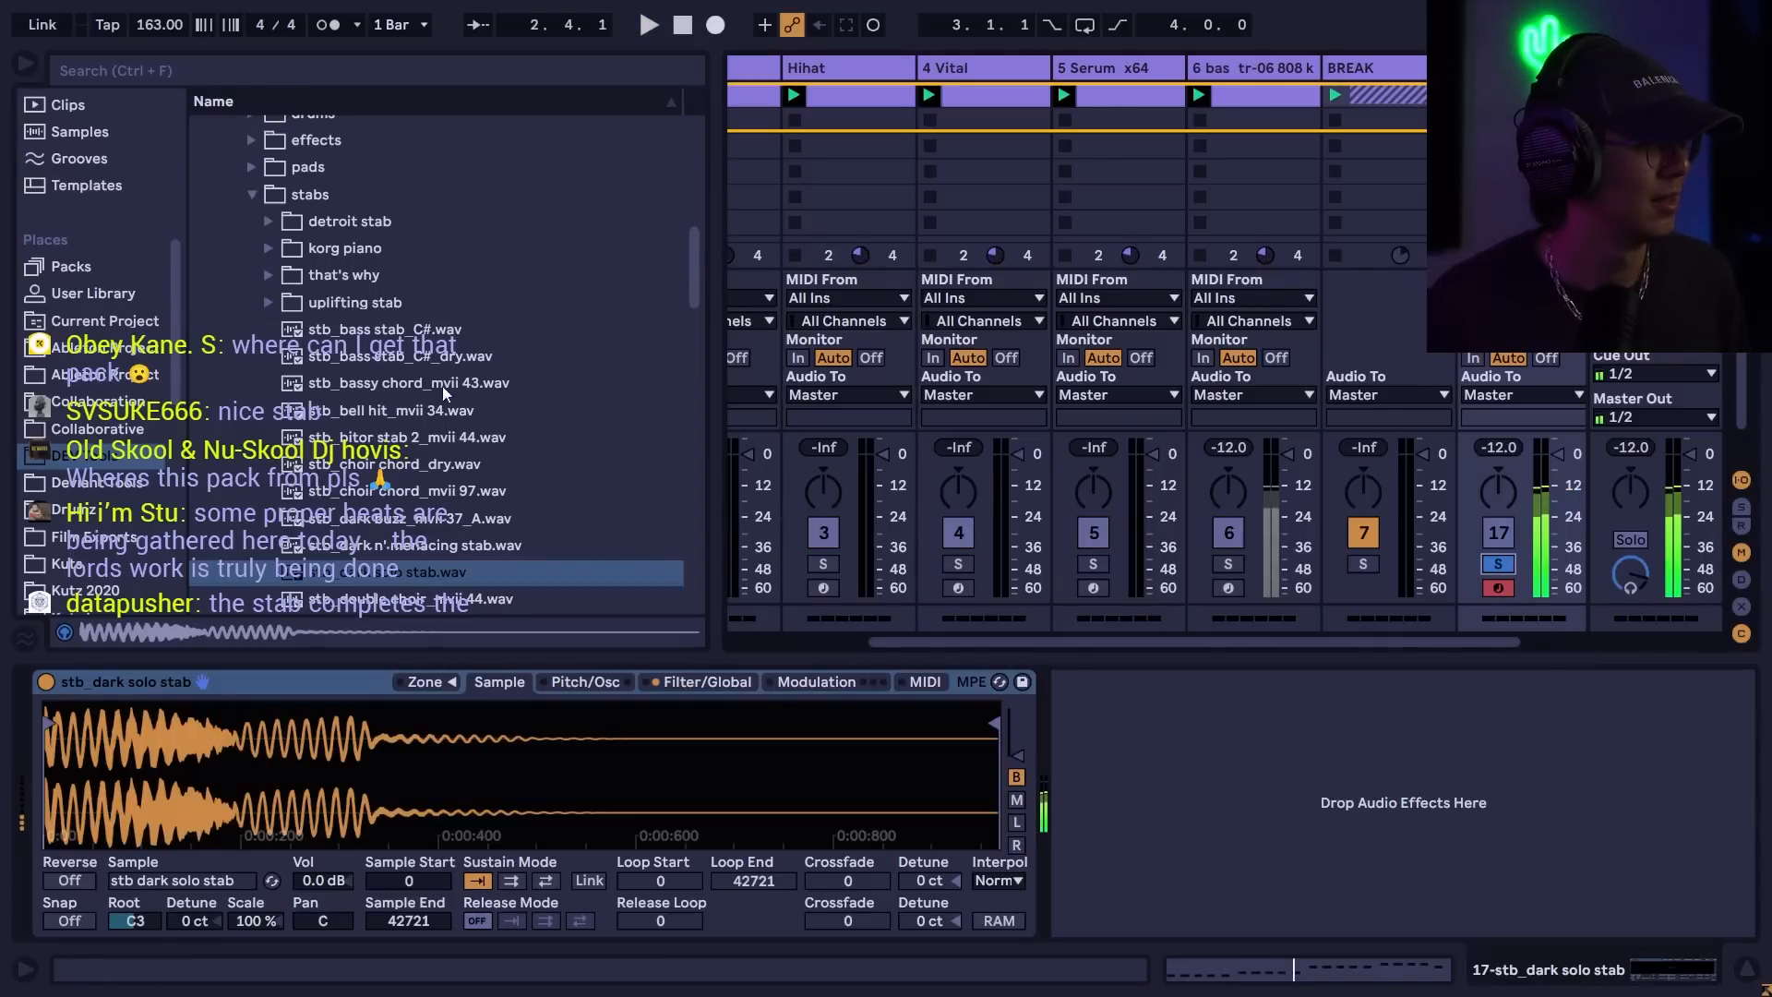
scroll(92, 369, up, 5)
click(93, 450)
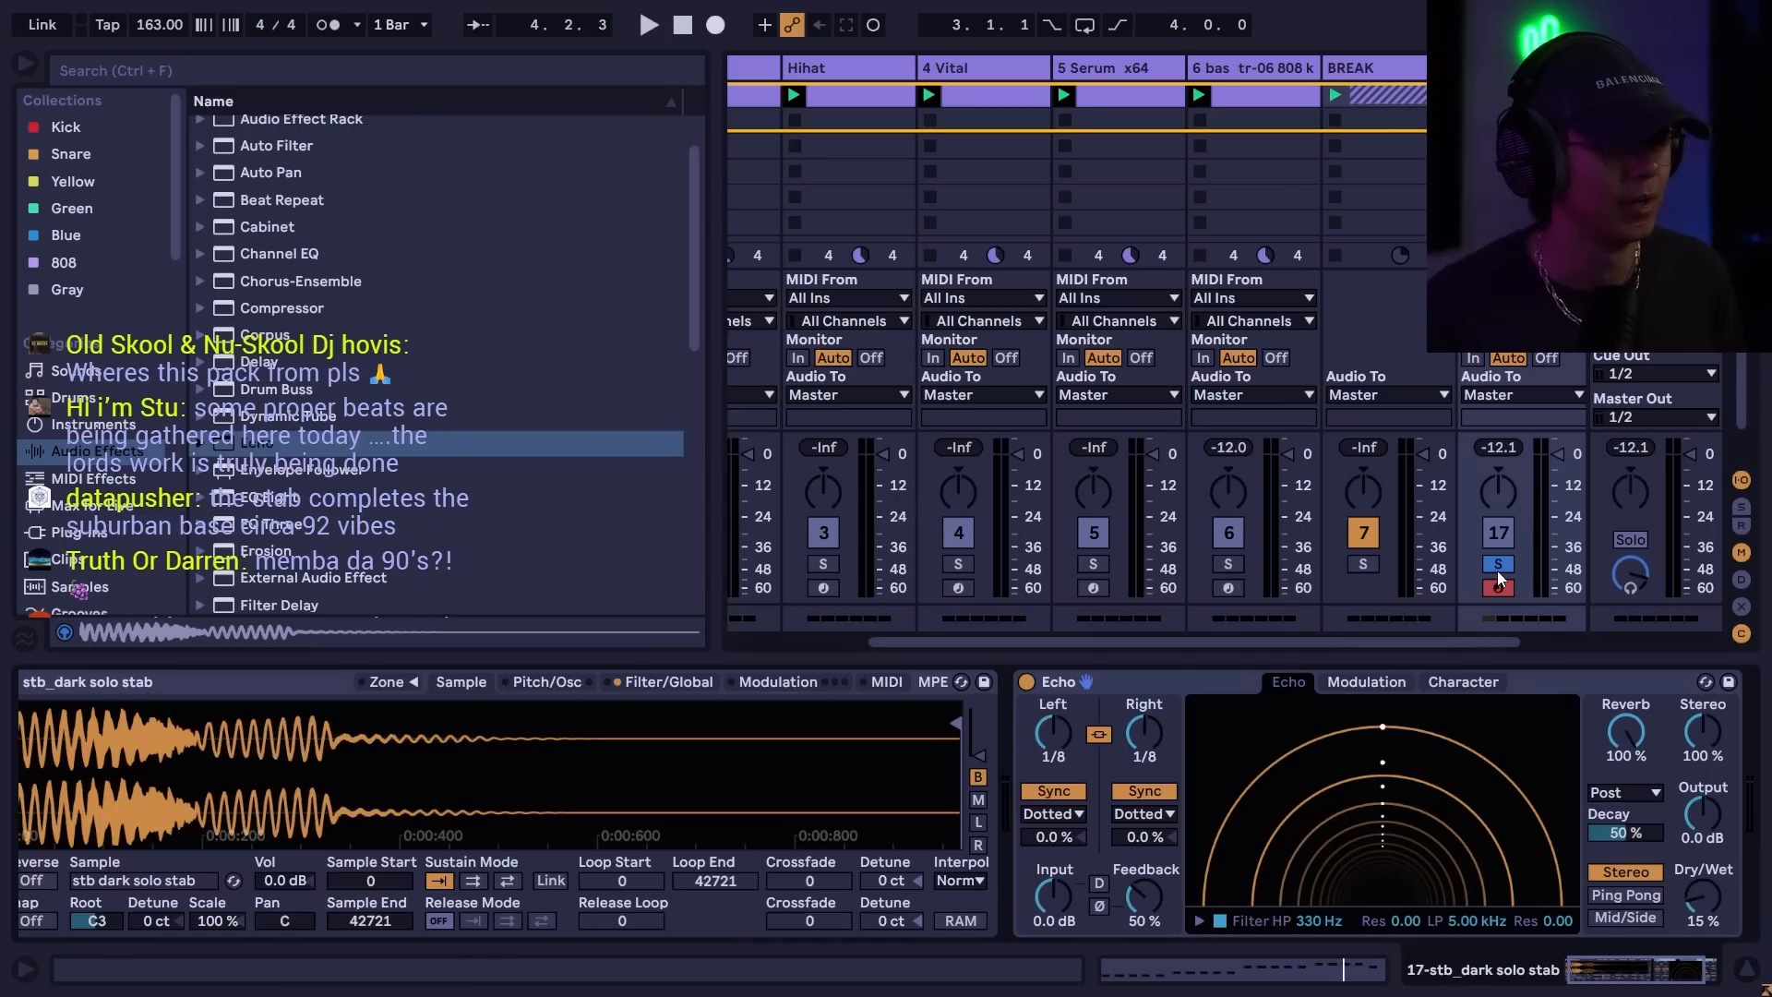
click(1498, 568)
key(space)
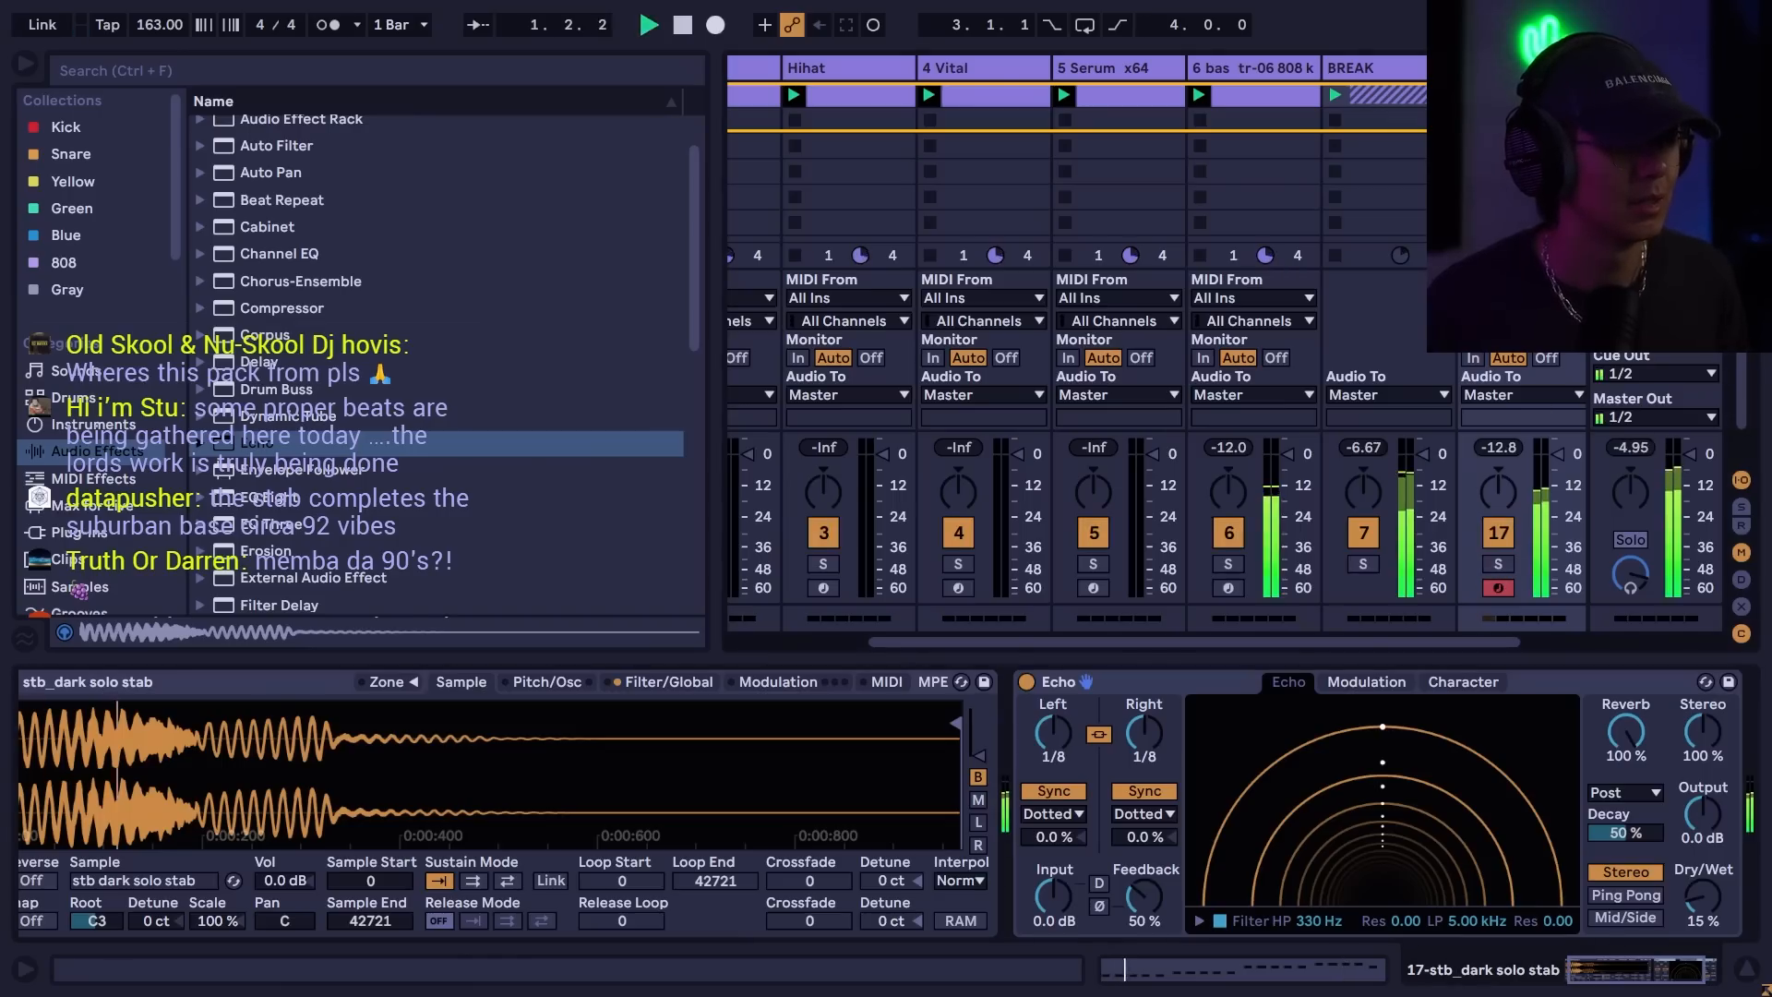
- Insert EQ Eight before Echo on the stab track, set band 1 to a low cut at 140 Hz, and check it in playback
drag(1633, 967, 1658, 967)
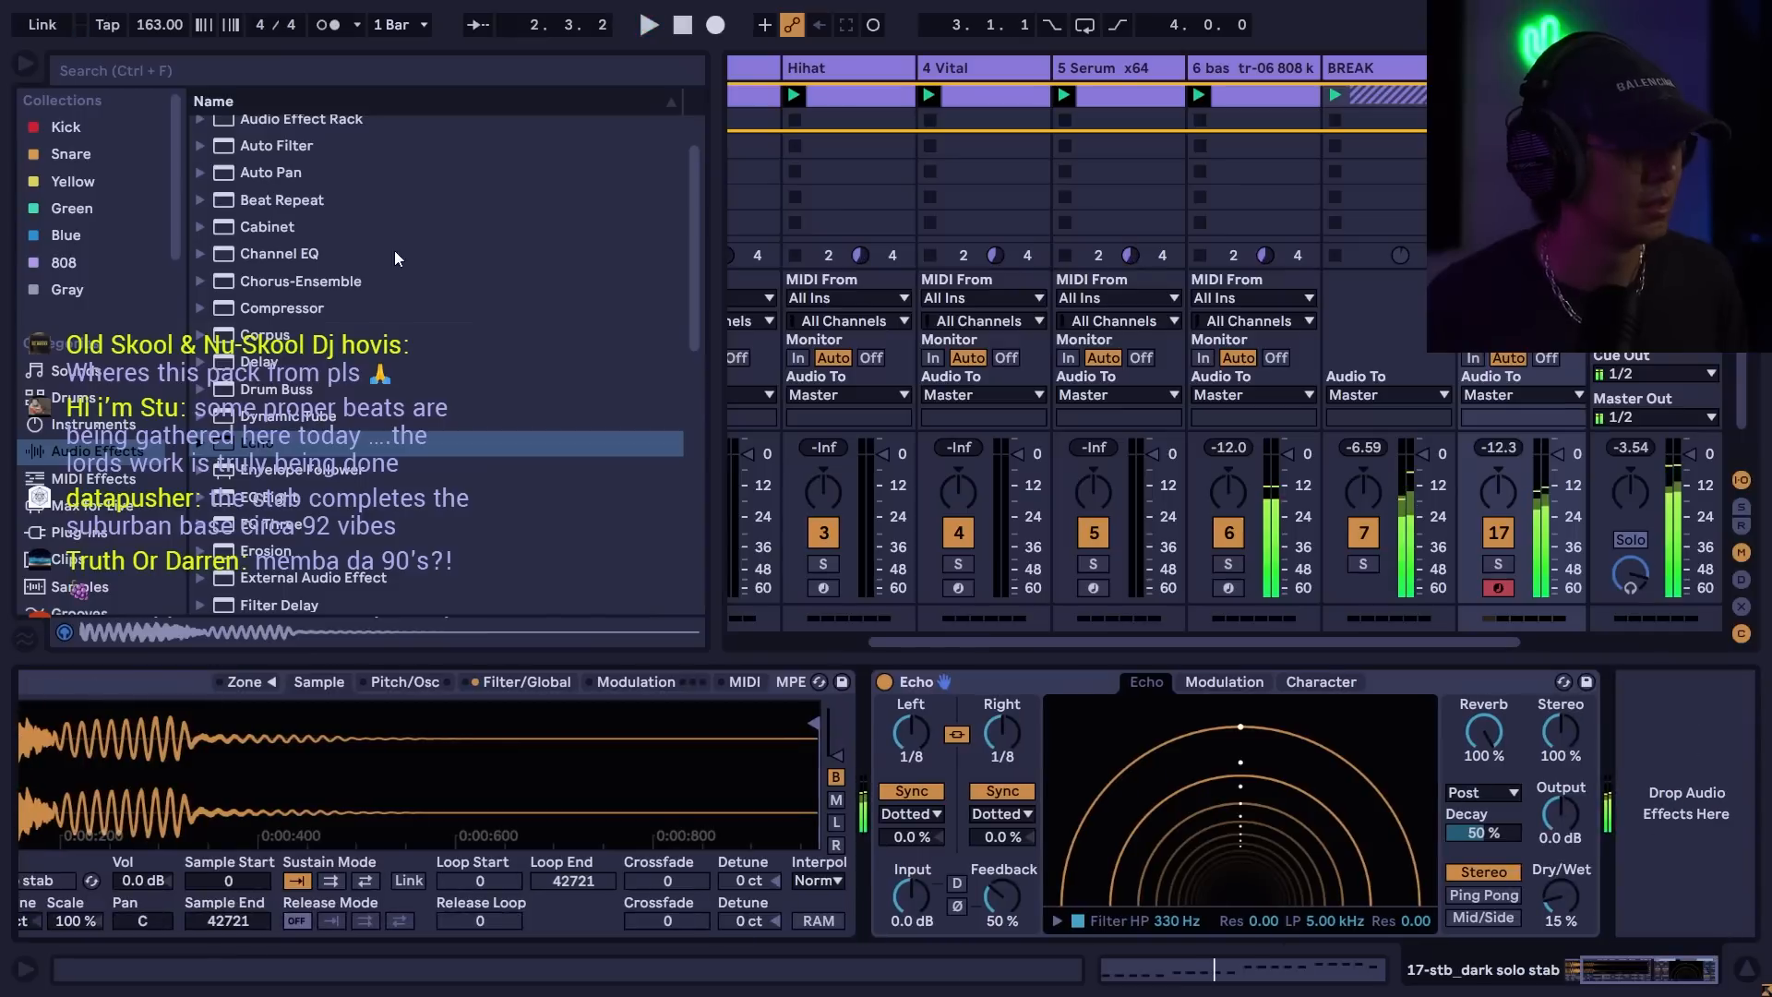
scroll(273, 443, up, 2)
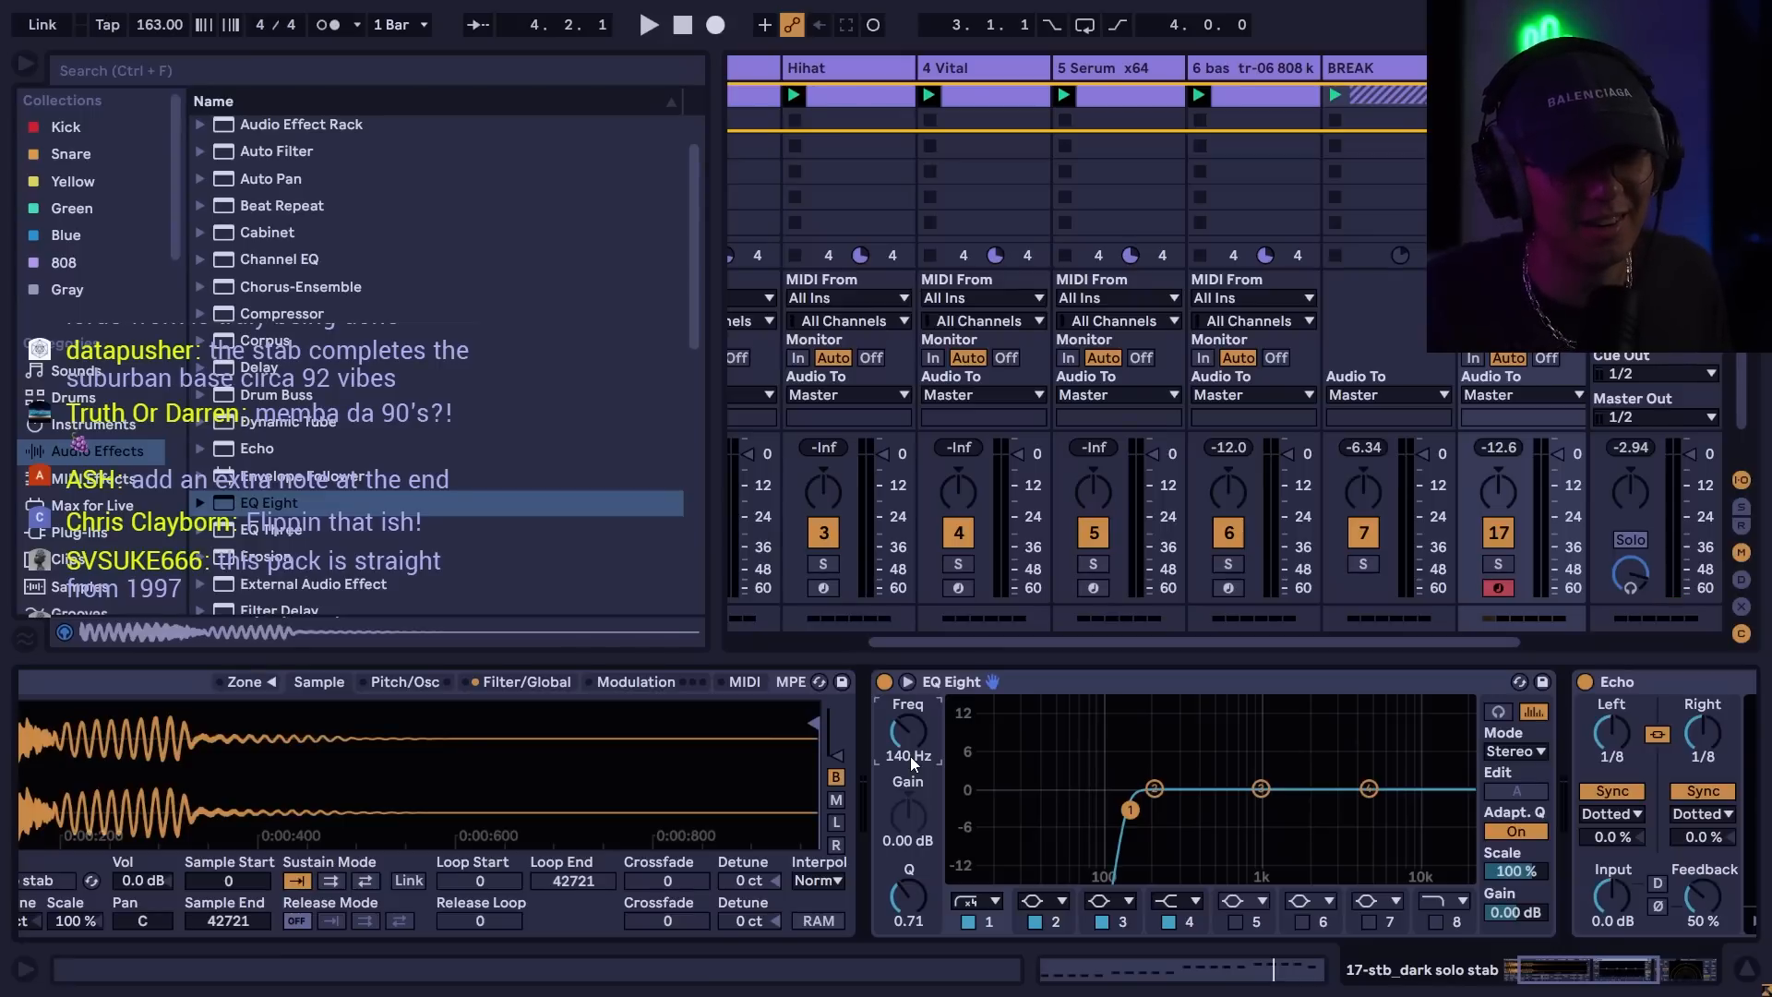
key(space)
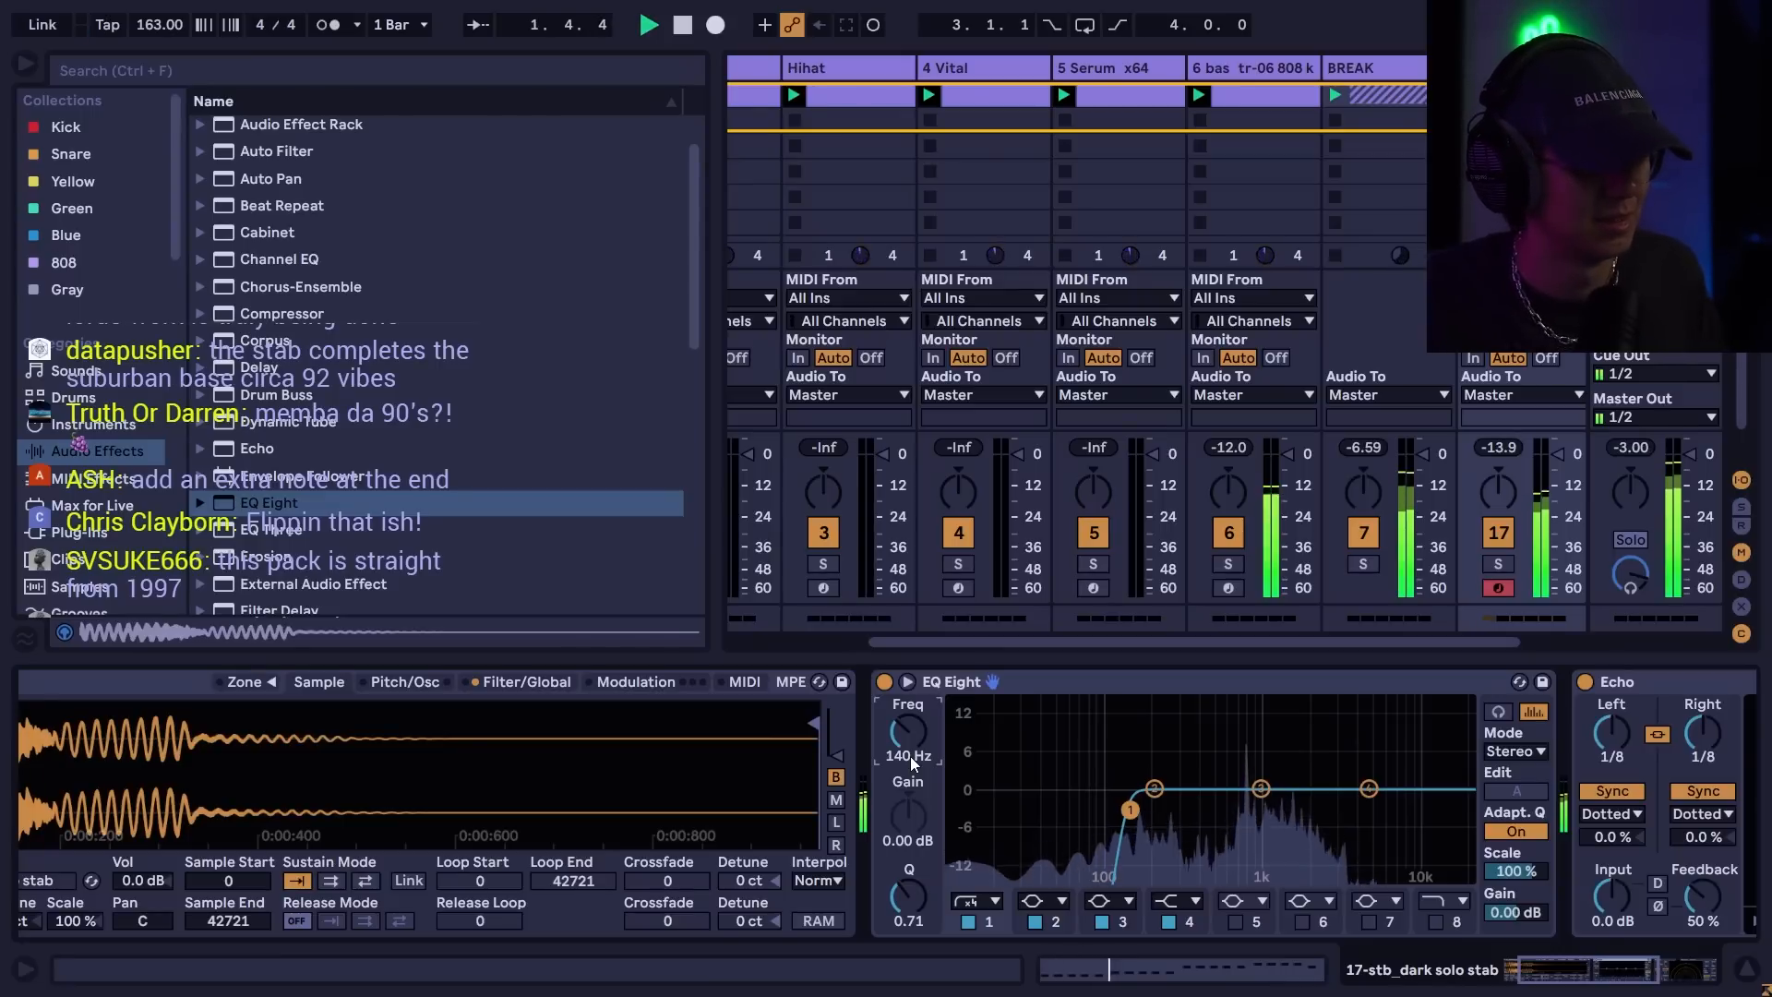
key(space)
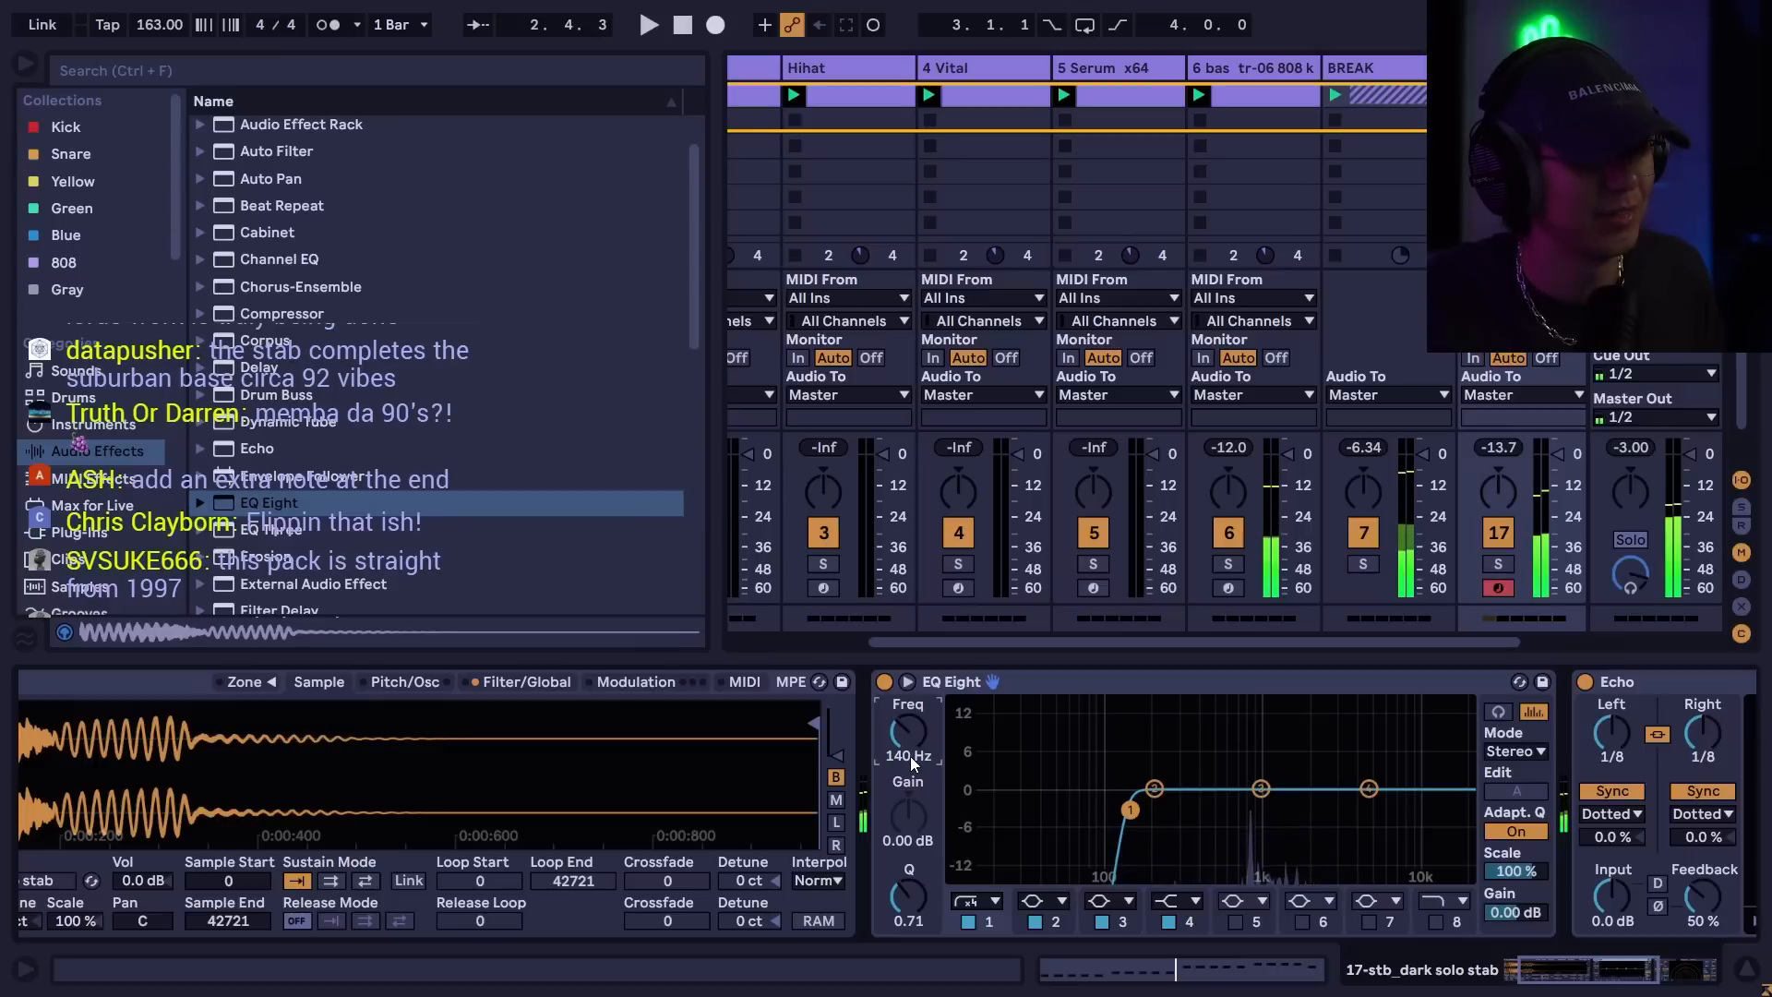
key(space)
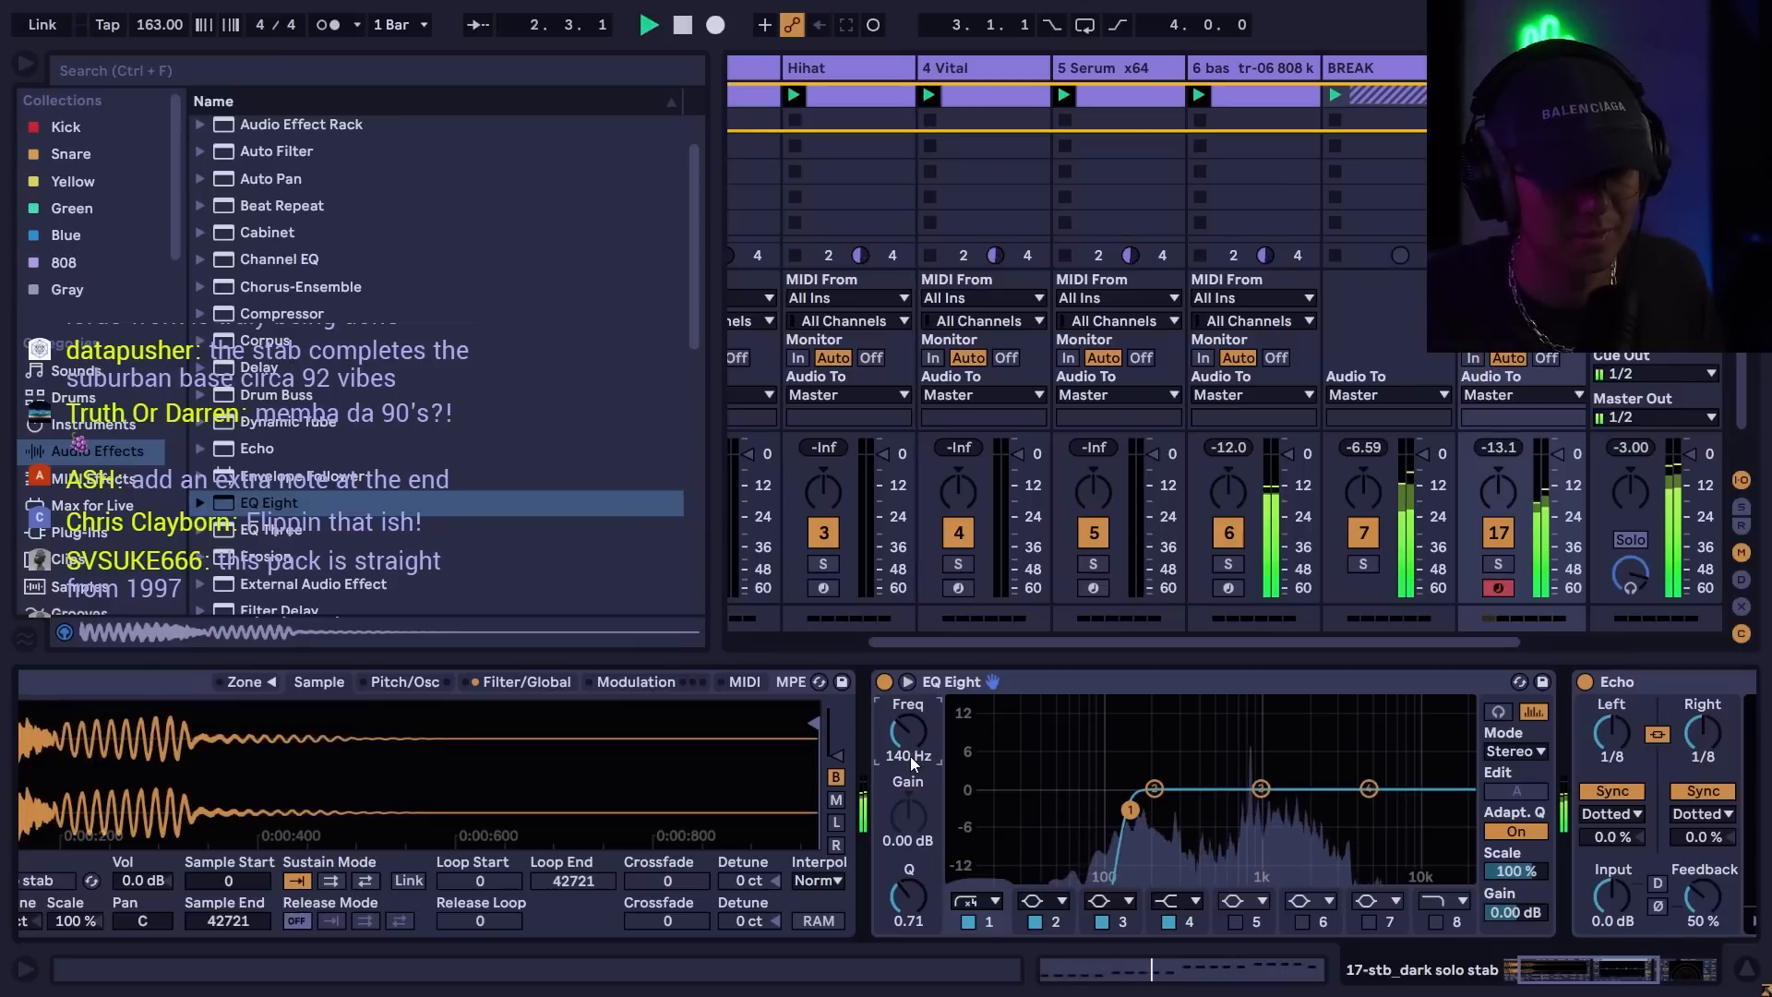
key(space)
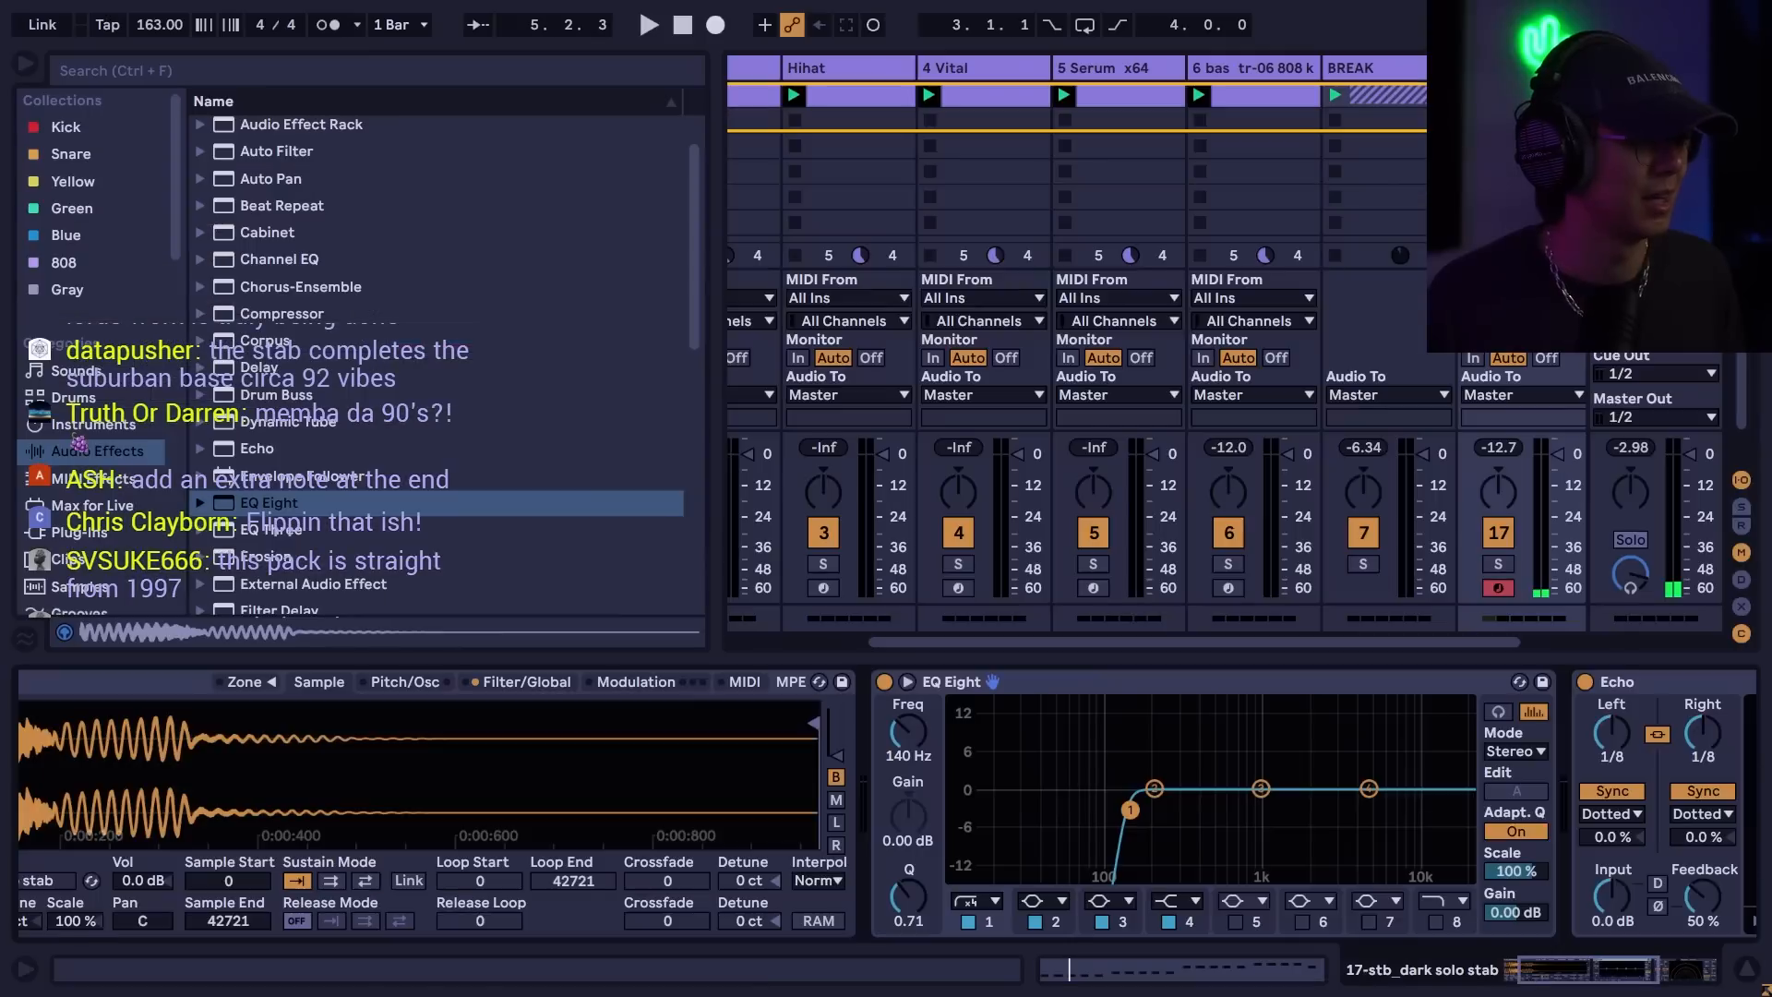
- Audition stab samples from stb_double choir_mvii 44.wav onward in DEV Tools and try stb_rave stab 2_mvii 35_C3 in the stab melody
scroll(84, 423, down, 10)
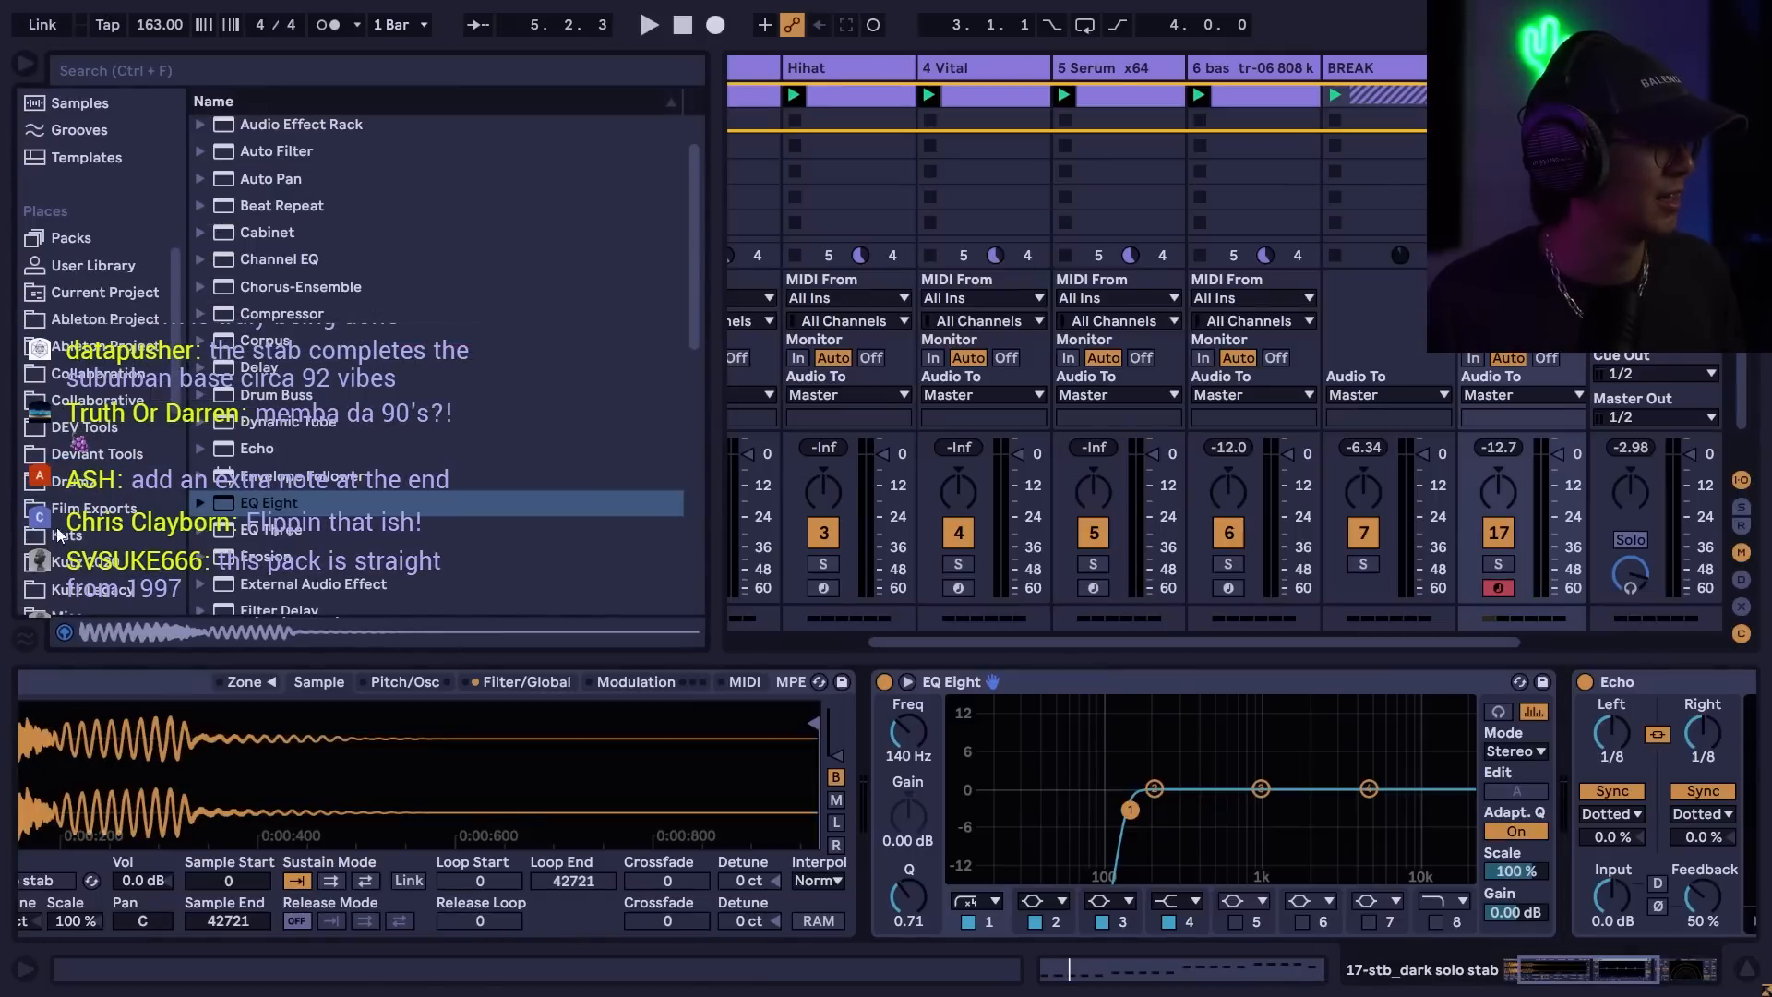
click(85, 286)
click(448, 430)
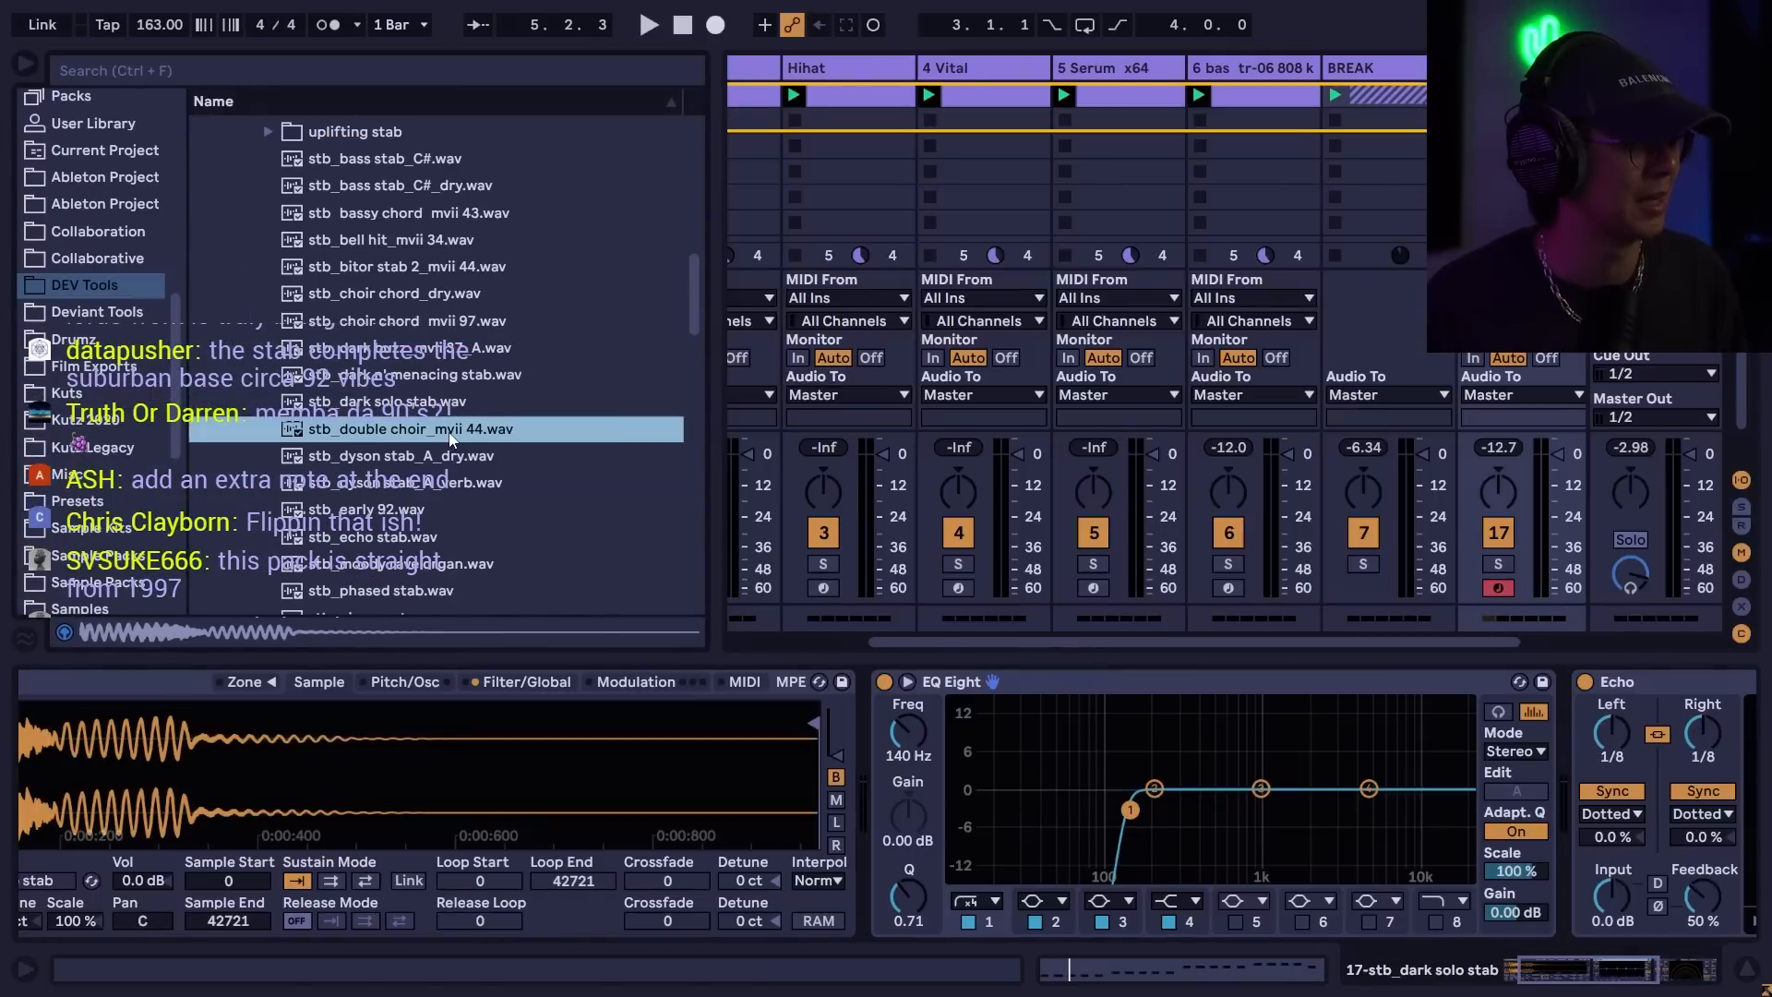
click(439, 455)
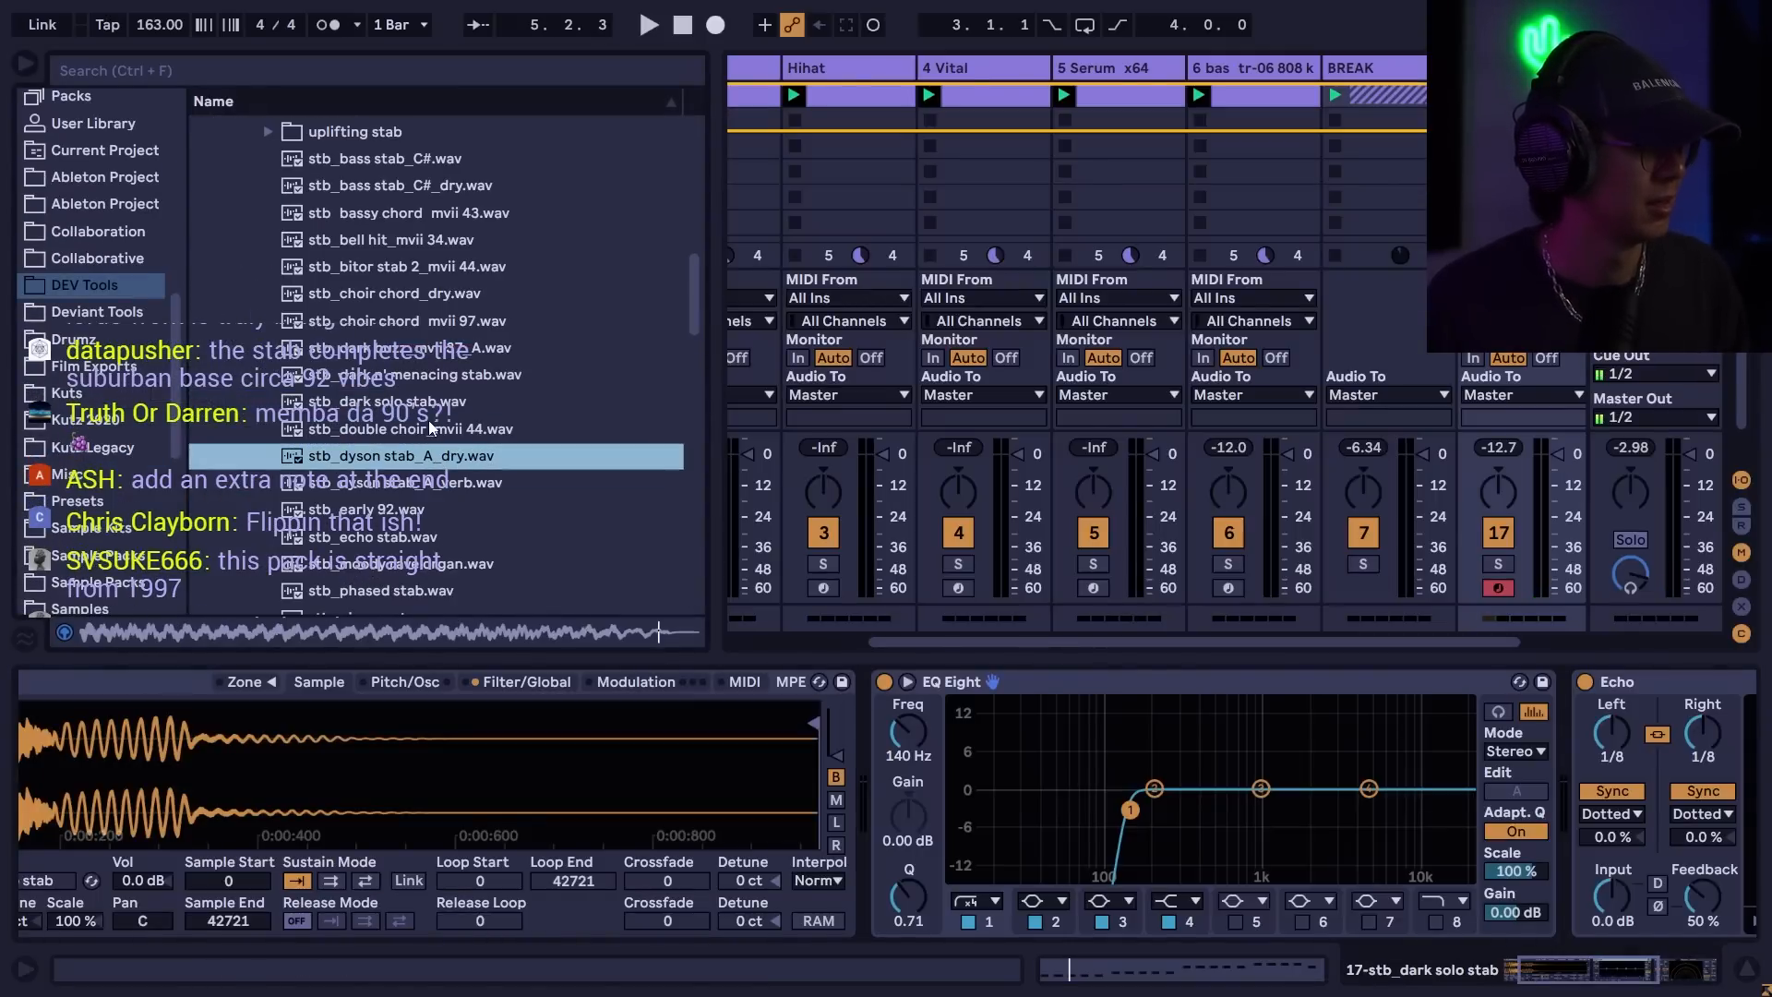
key(Down)
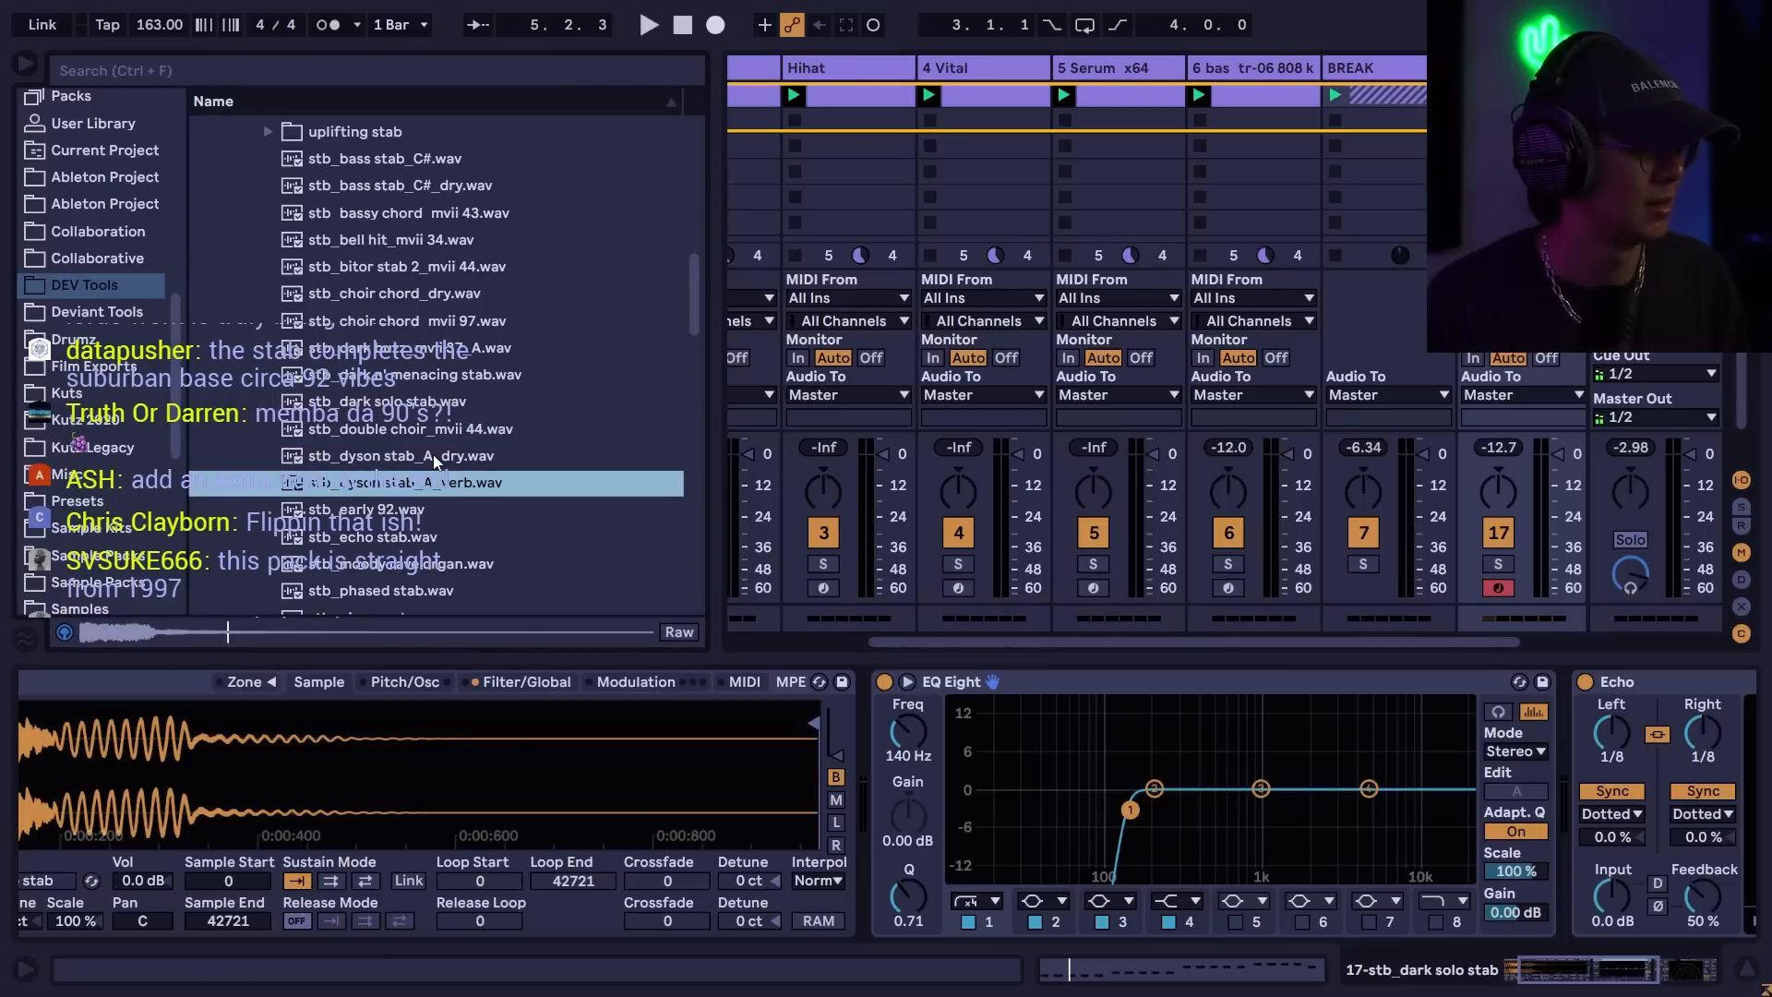
key(Down)
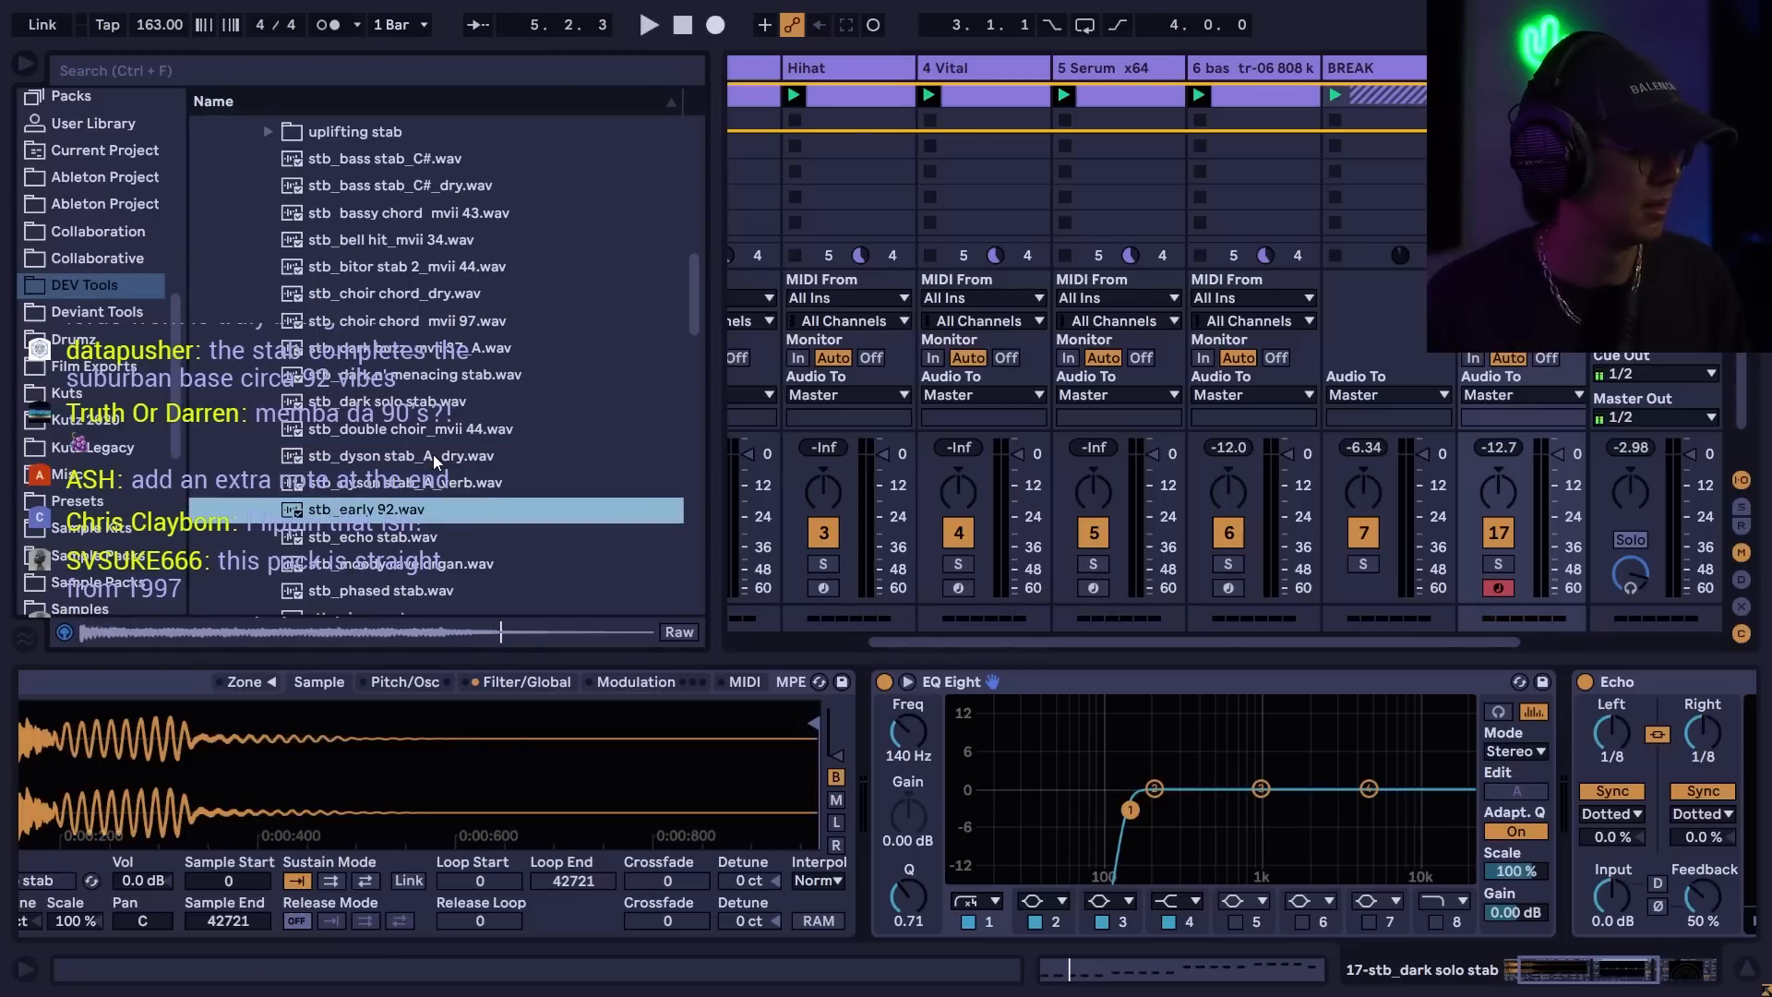
key(Down)
key(Down)
key(Down)
key(Down)
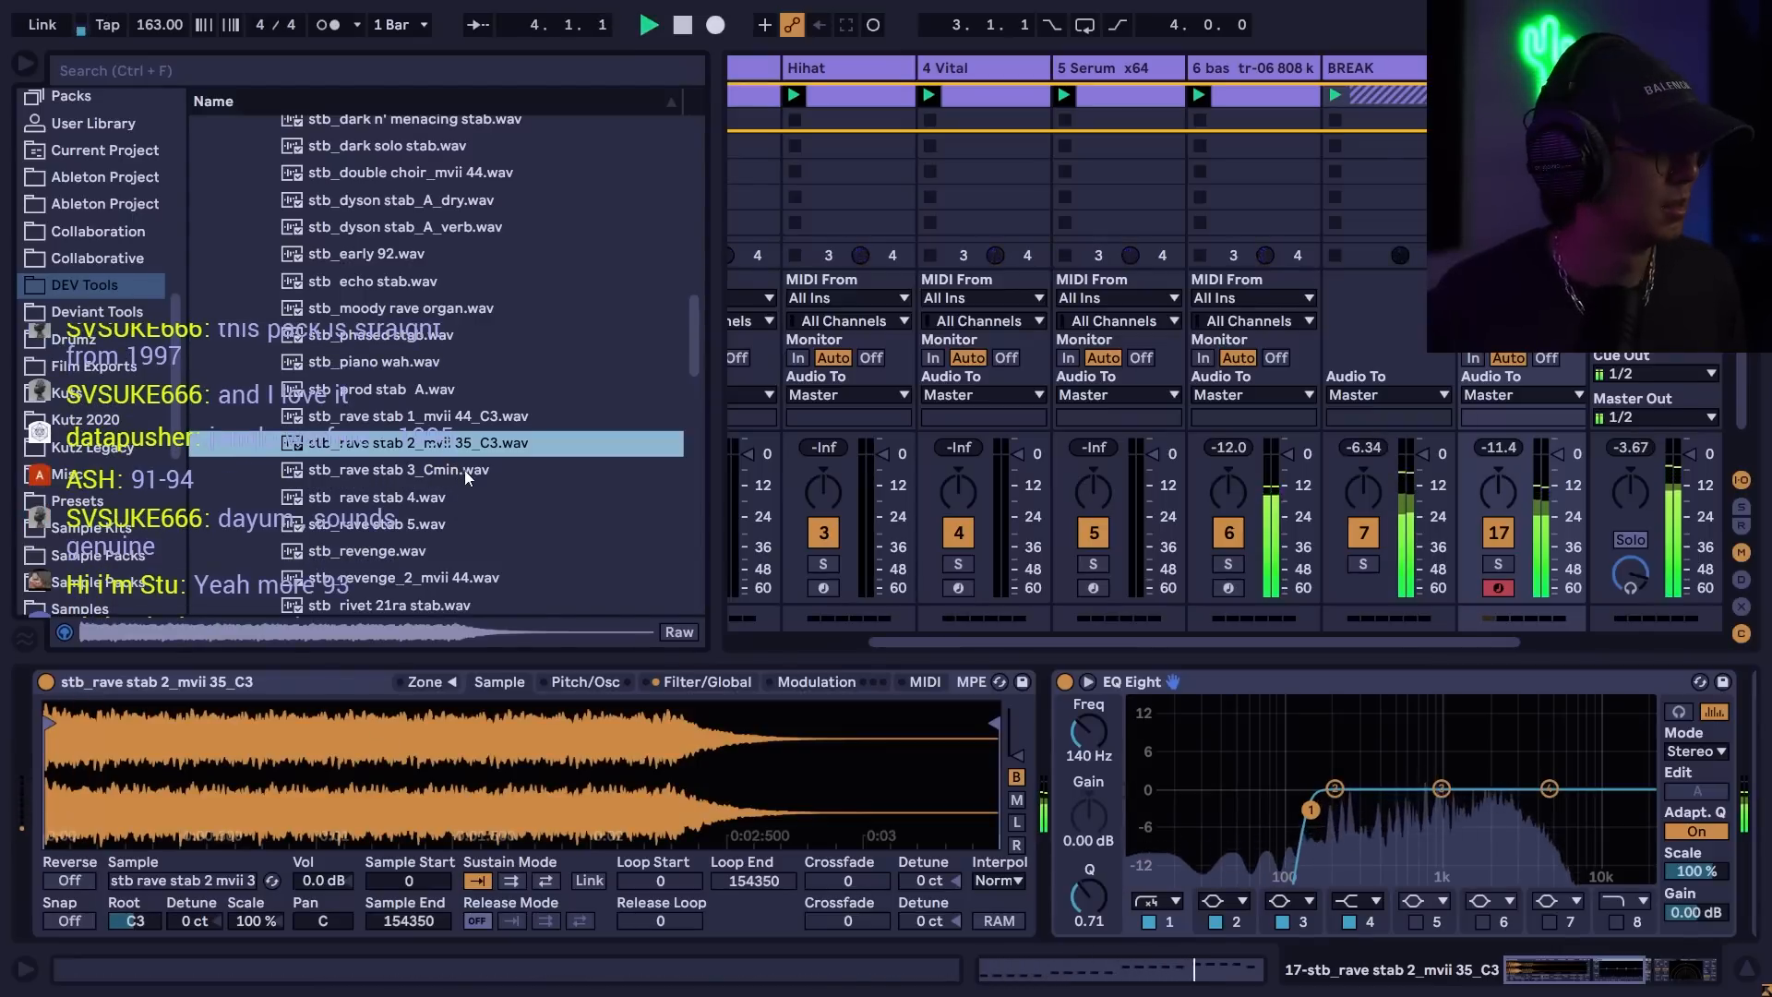
key(space)
- Step through the stab samples after stb_rave stab 2 and try stb_string stab_mvii 18 in the stab melody during playback
key(Down)
key(Down)
key(Down)
key(Down)
key(Down)
key(Down)
key(Down)
key(Down)
key(Down)
key(Down)
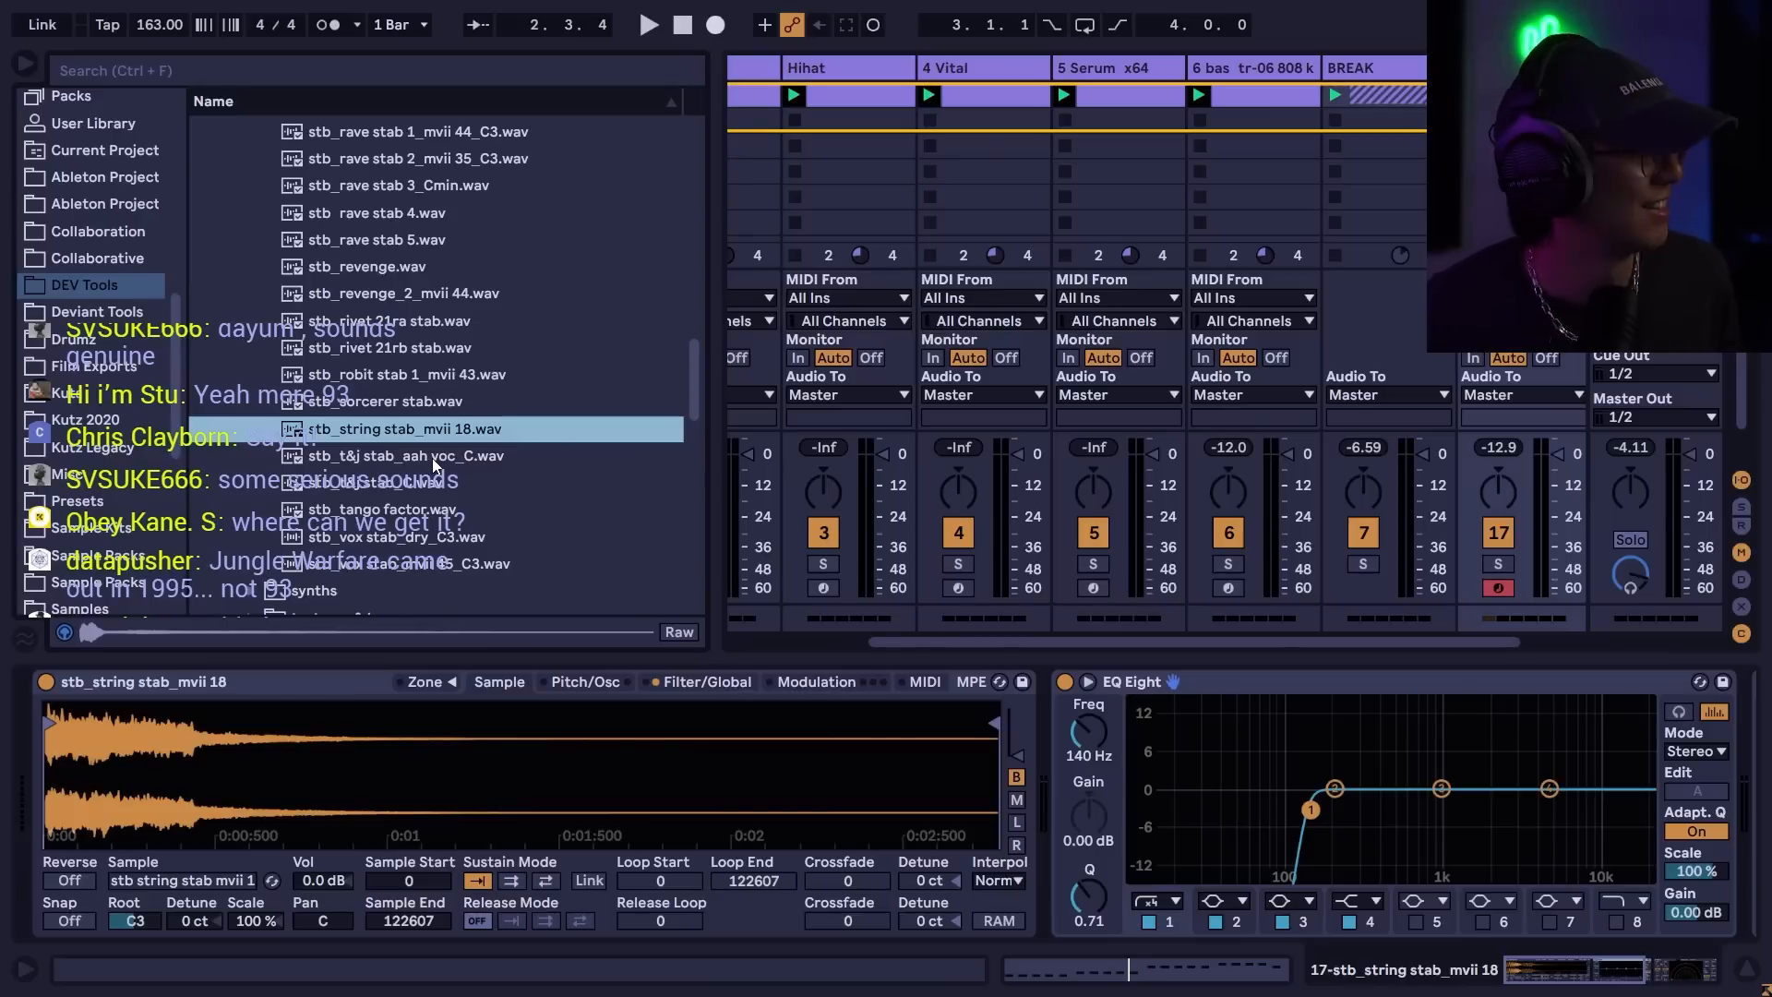
key(space)
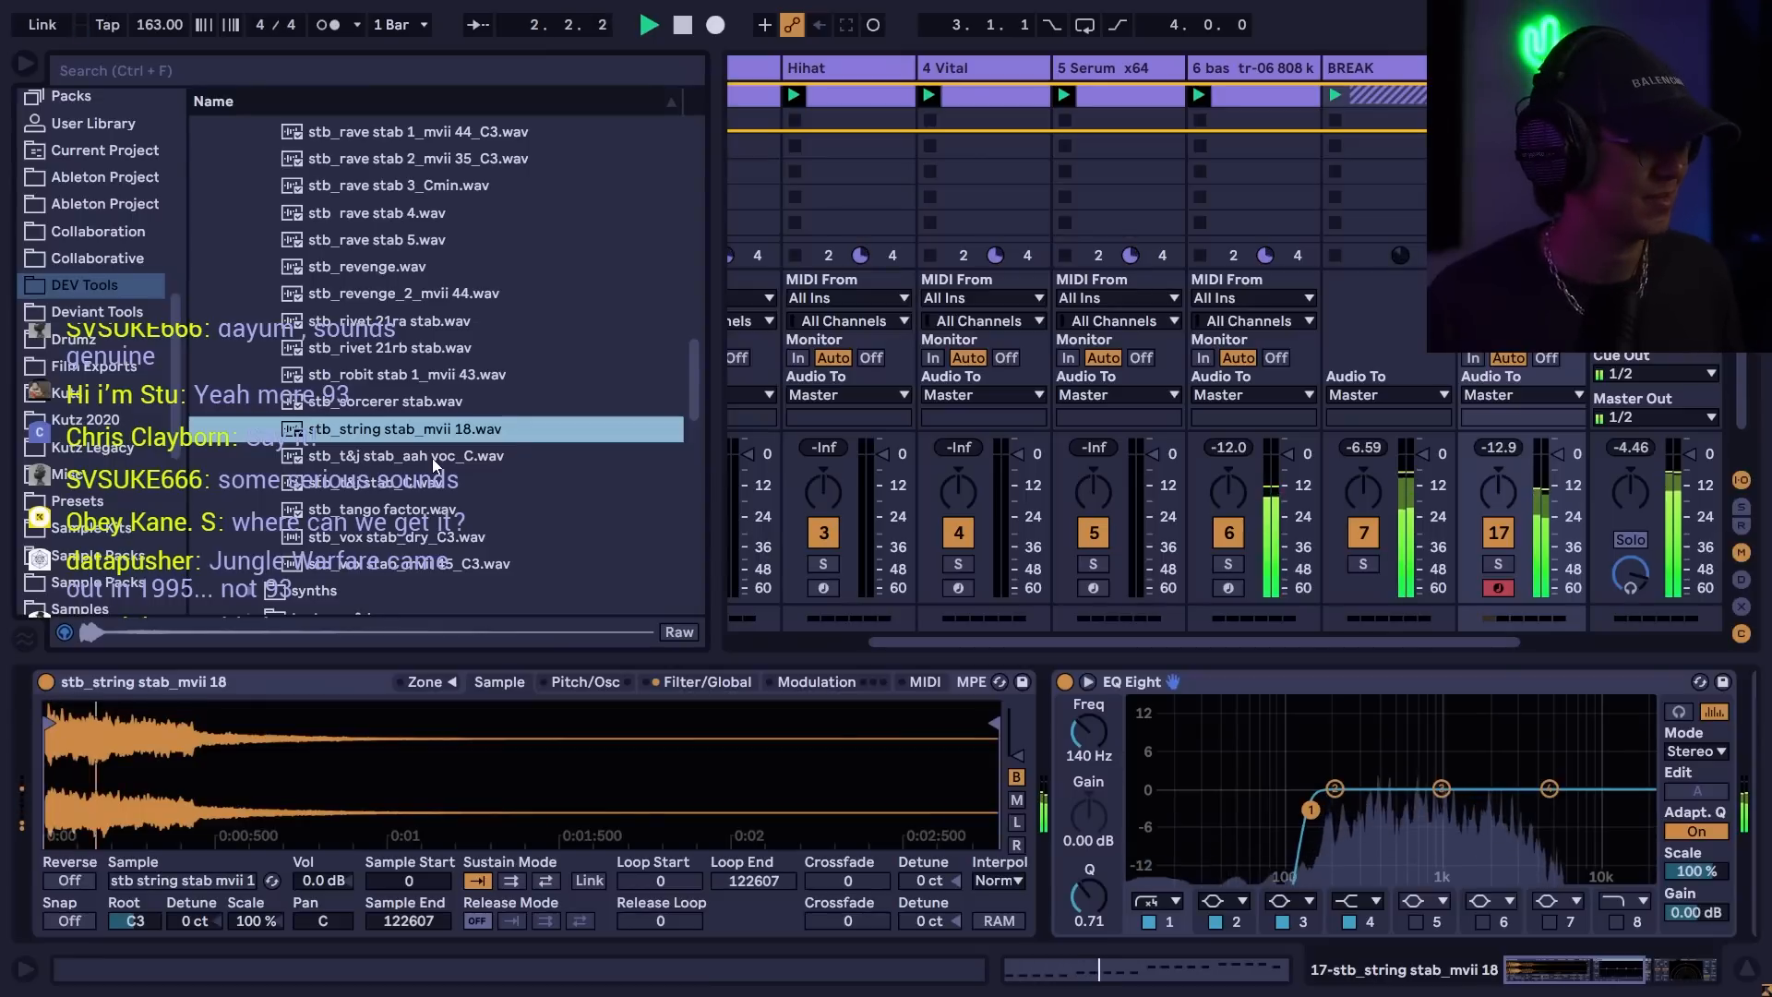
key(space)
- Replace the stab track's sample with stb_t&j stab_aah voc_C.wav and check it in playback
click(432, 458)
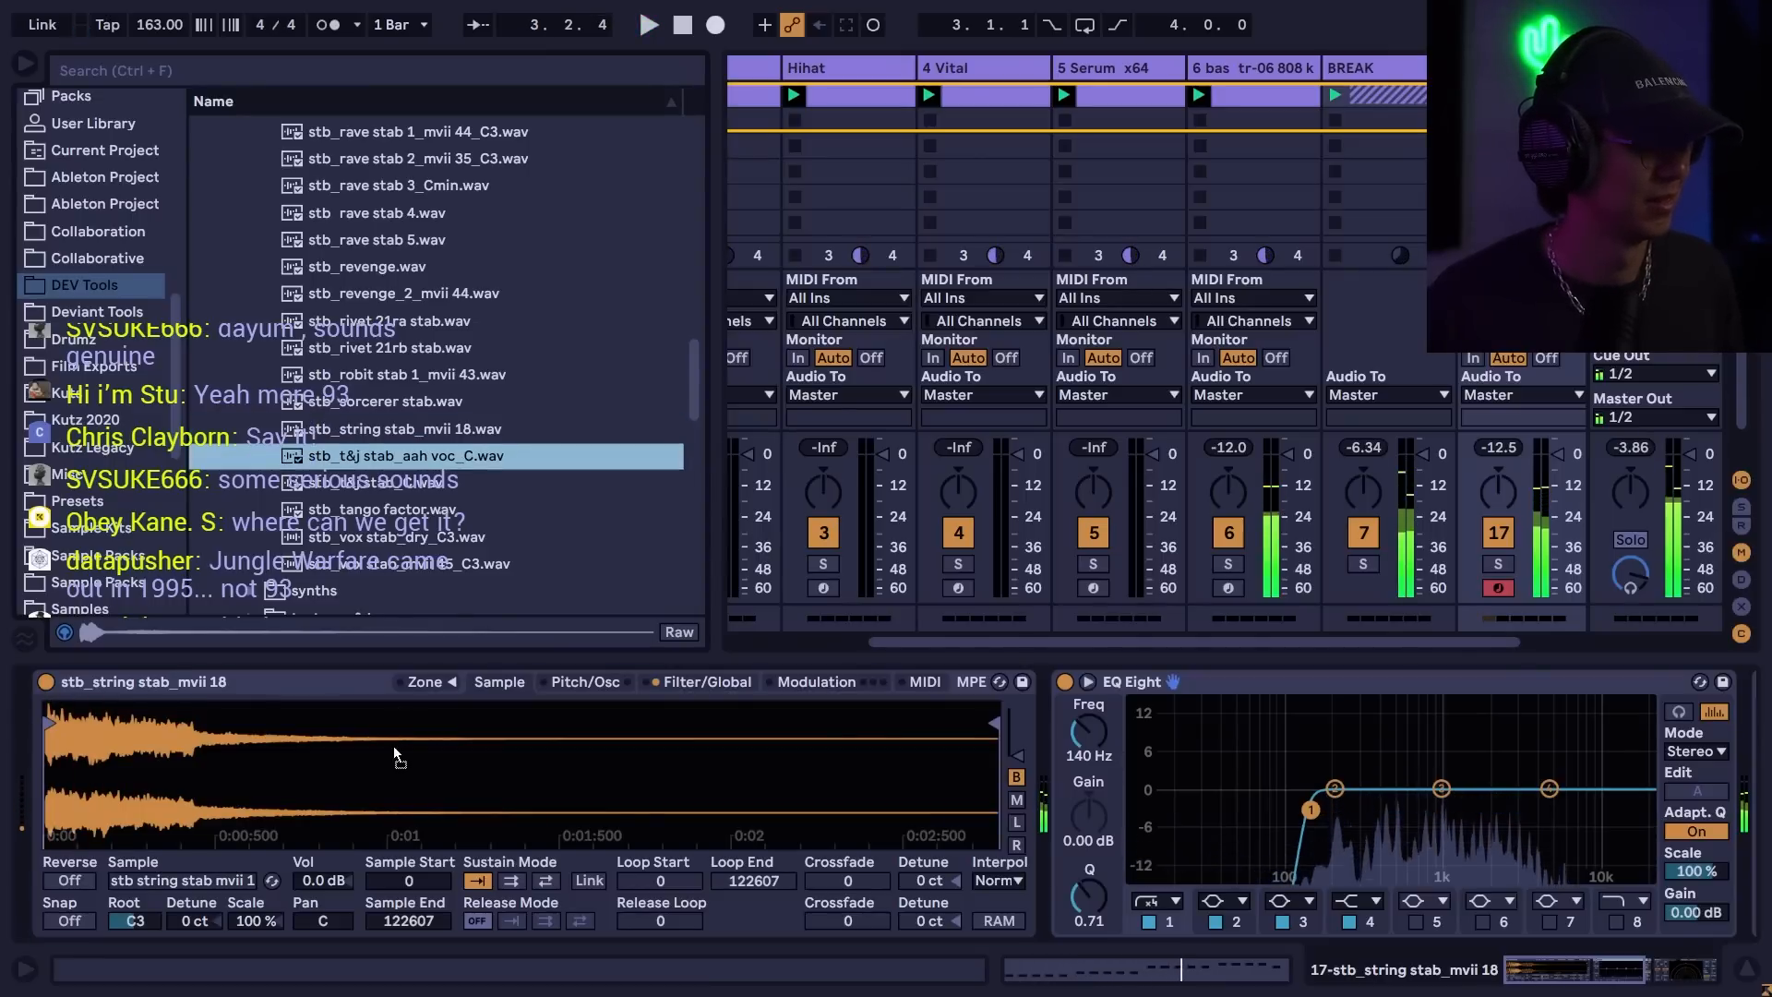
drag(393, 745, 394, 746)
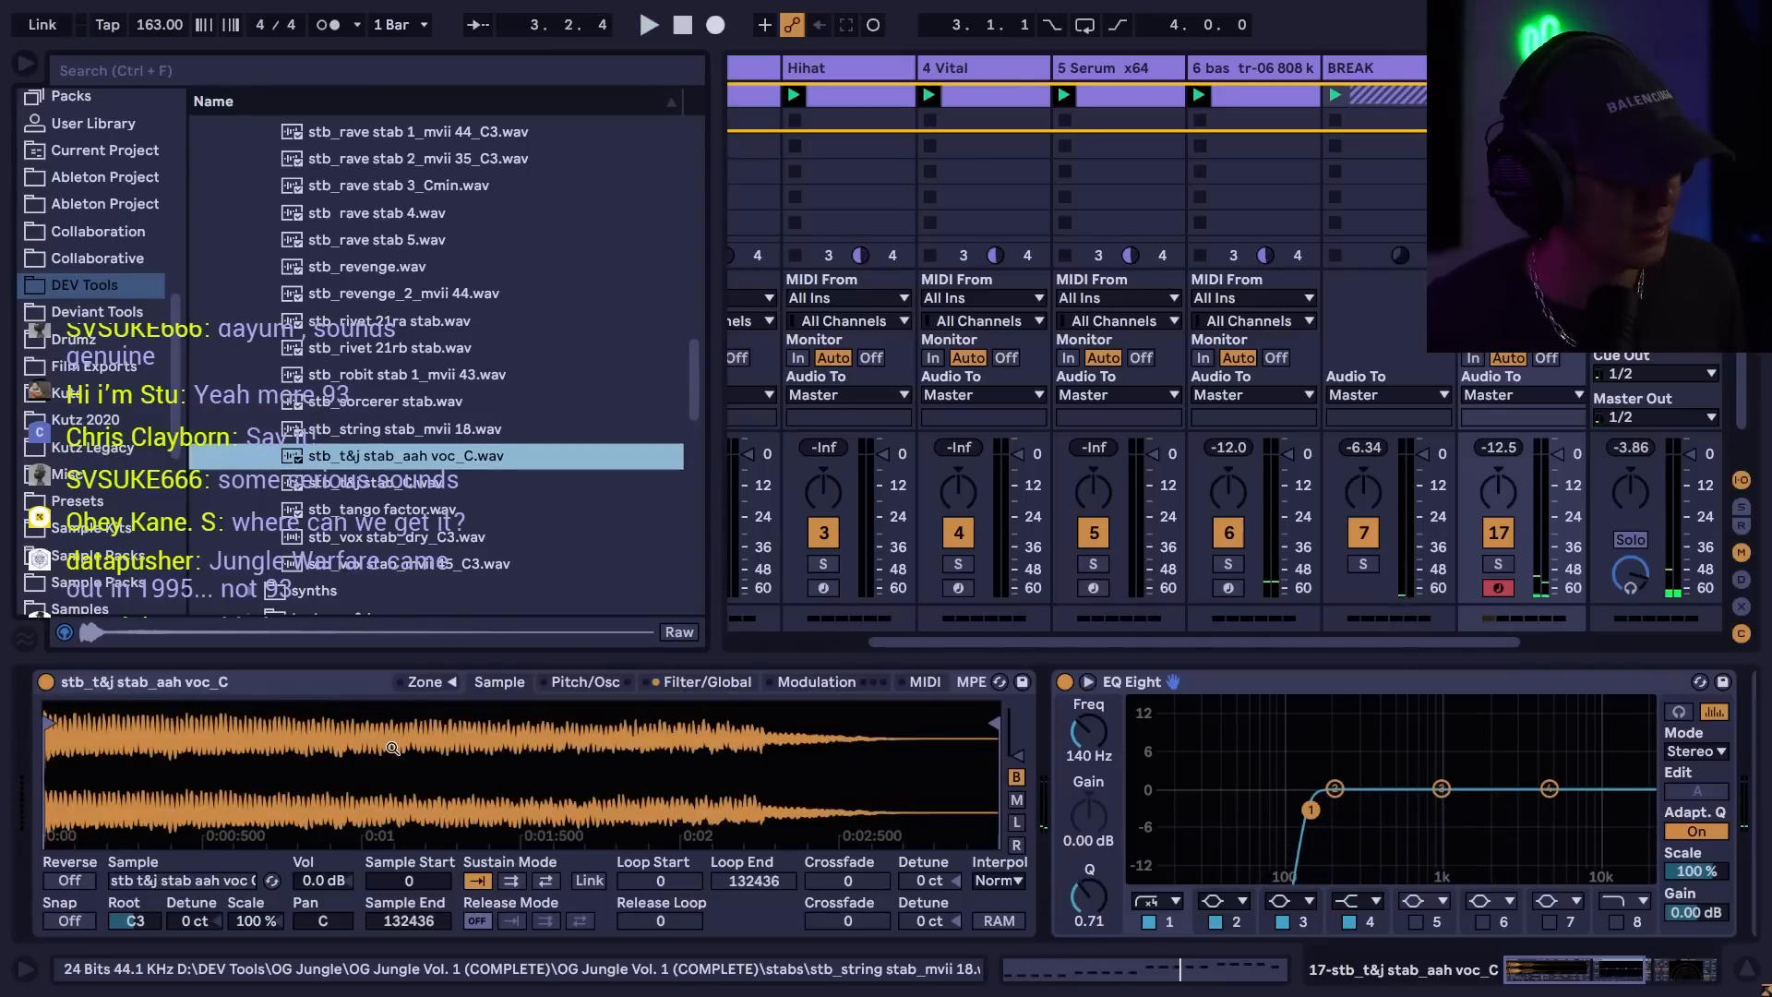
key(space)
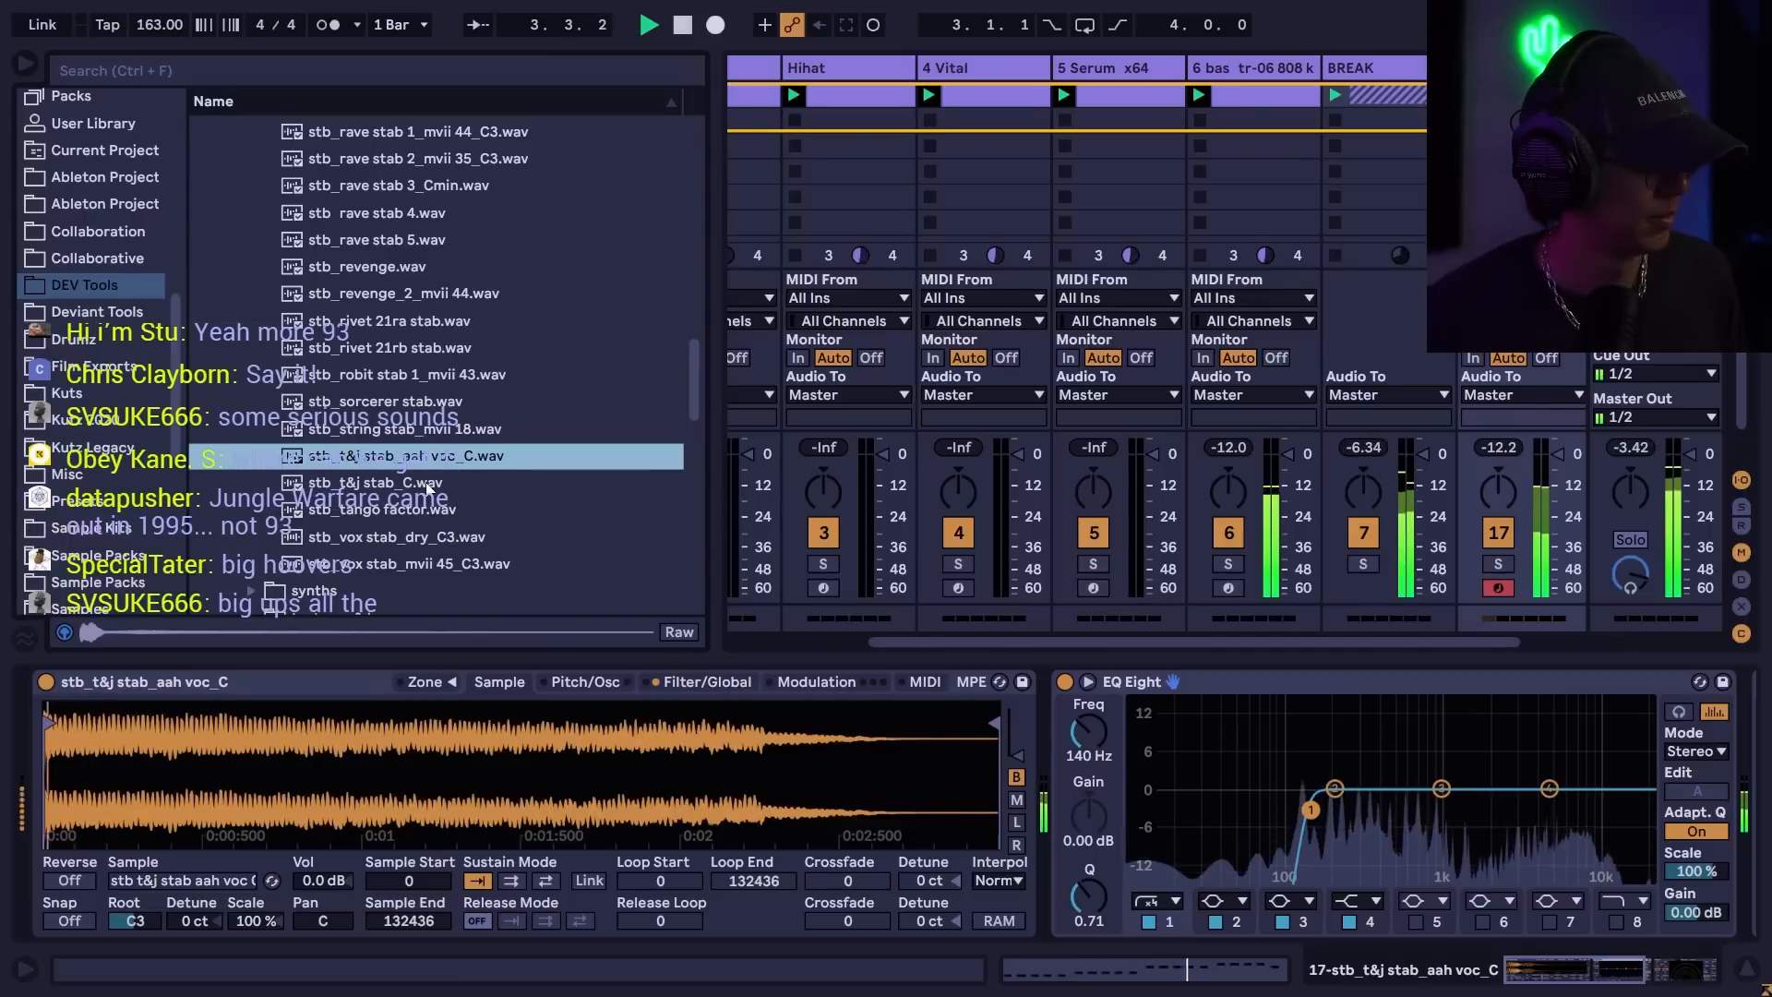
key(space)
- Audition the x5dr_m1 A minor chord samples and try stb_uplifting stab_Csus in the stab melody during playback
drag(424, 484, 428, 503)
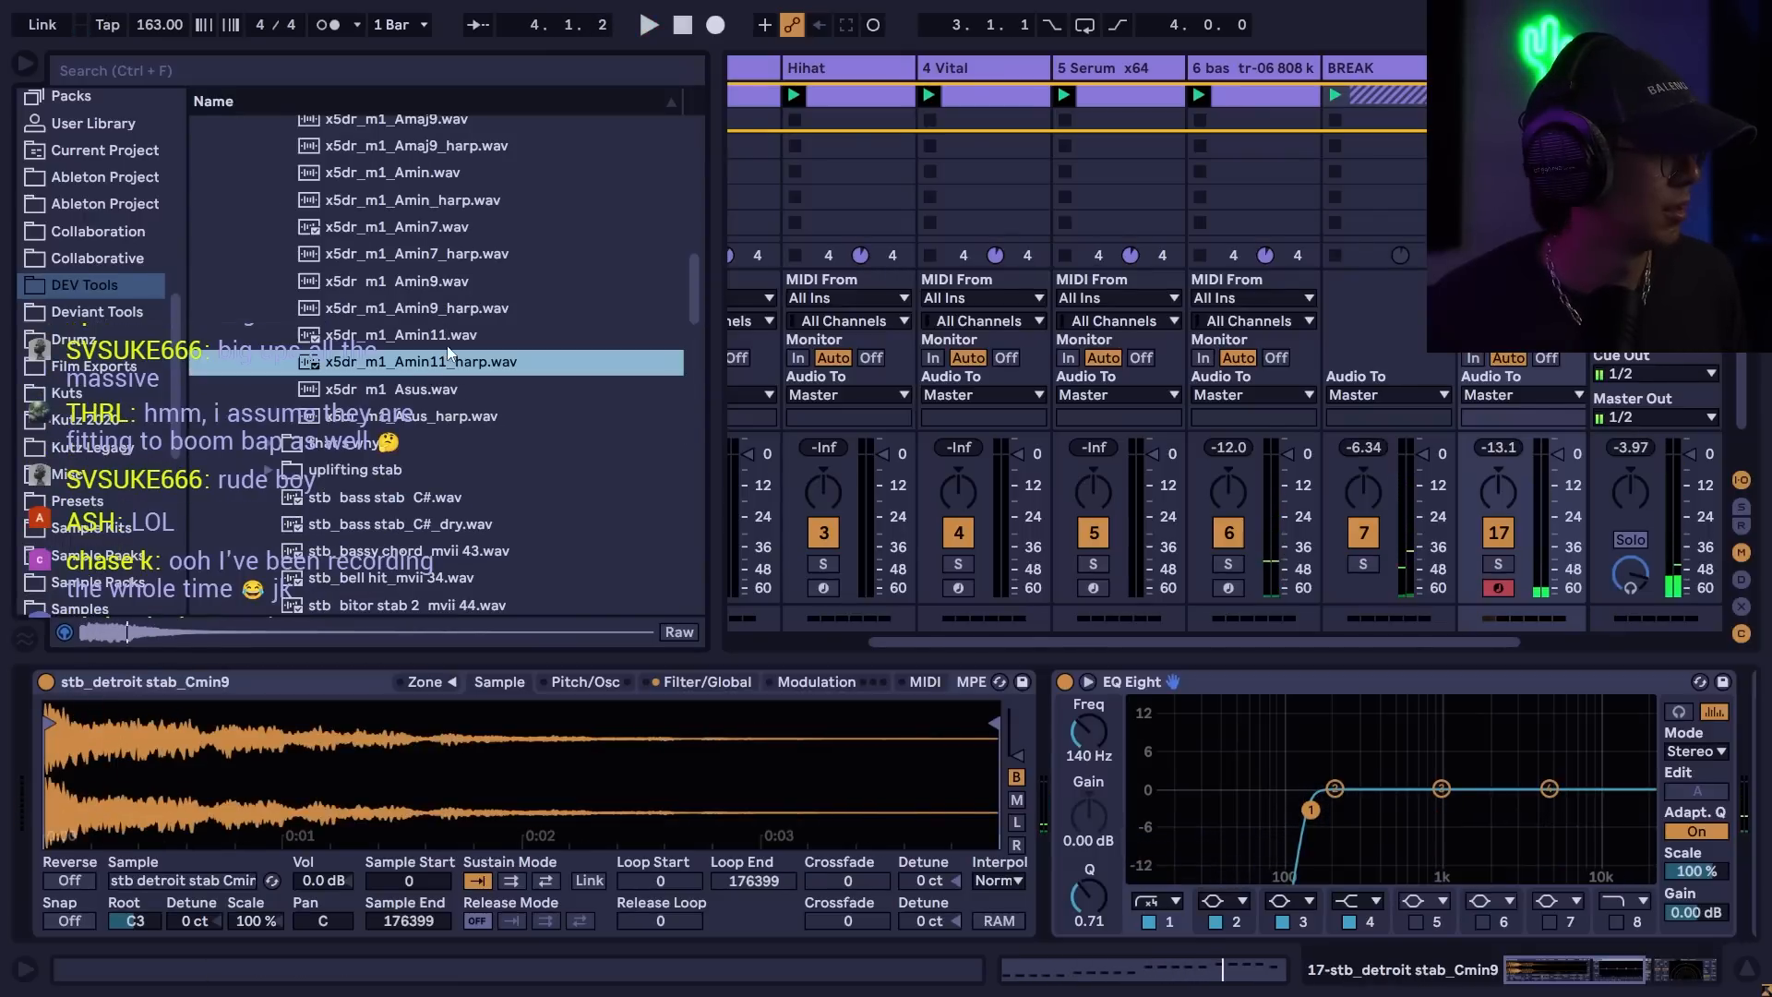
click(441, 328)
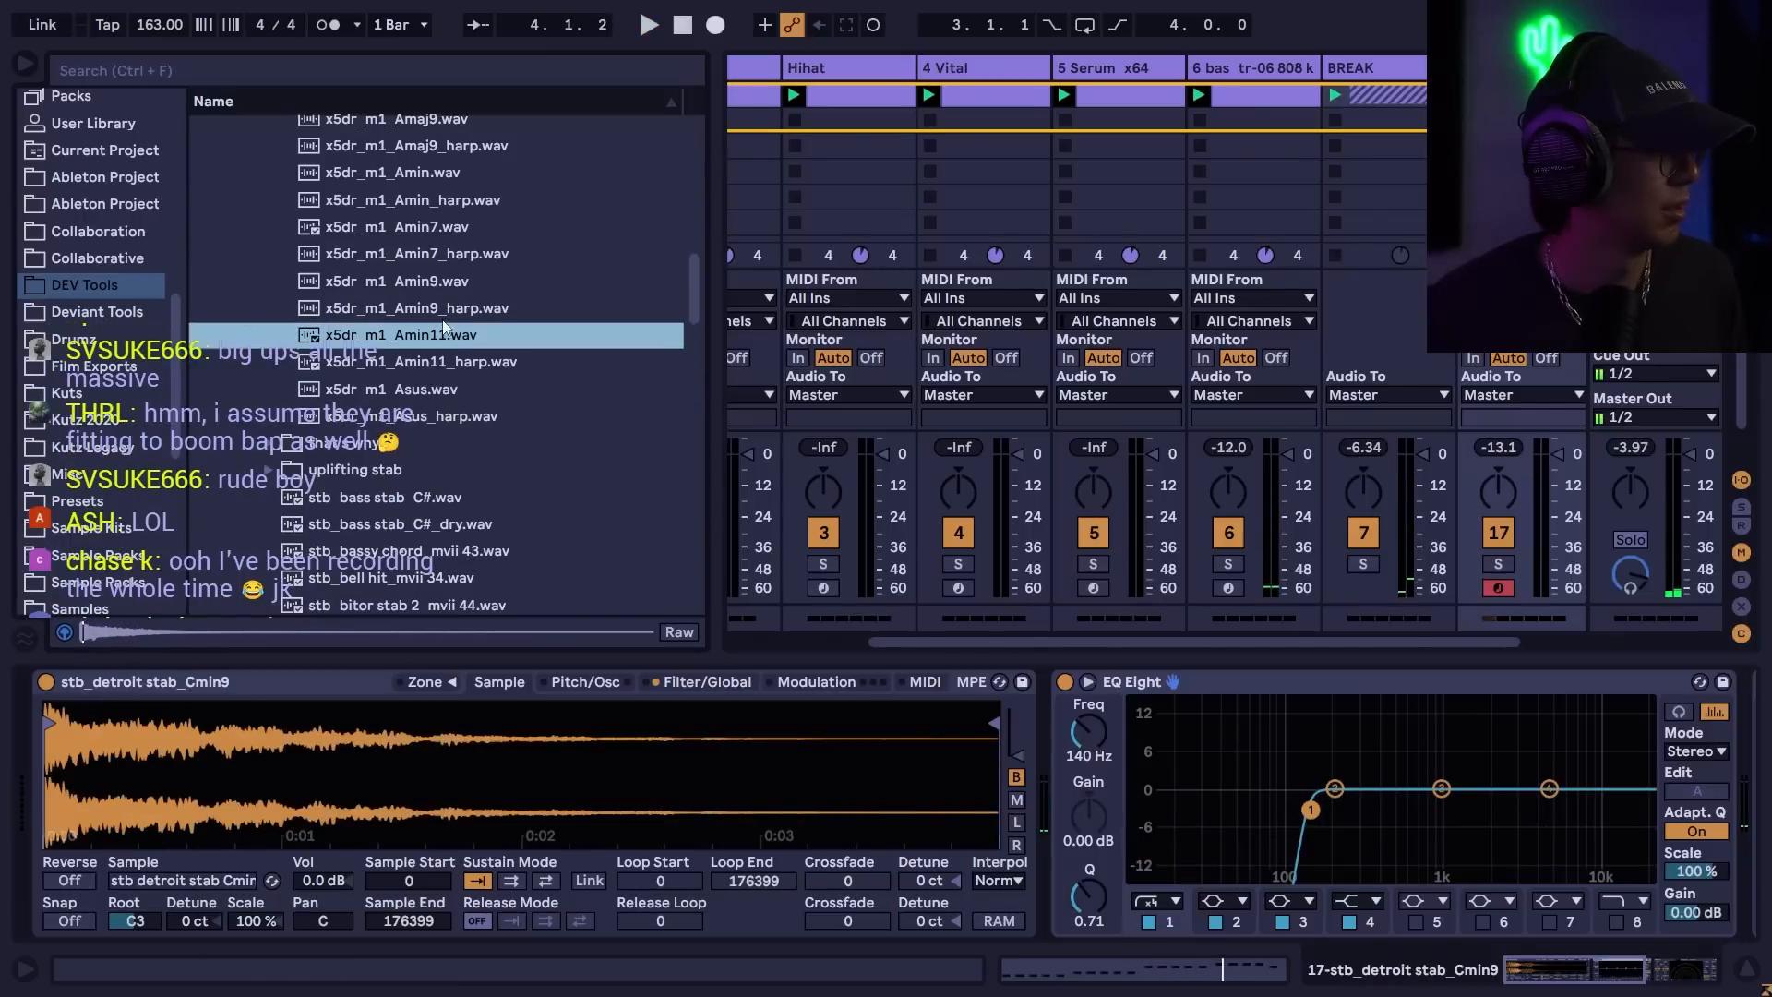
click(442, 299)
click(443, 281)
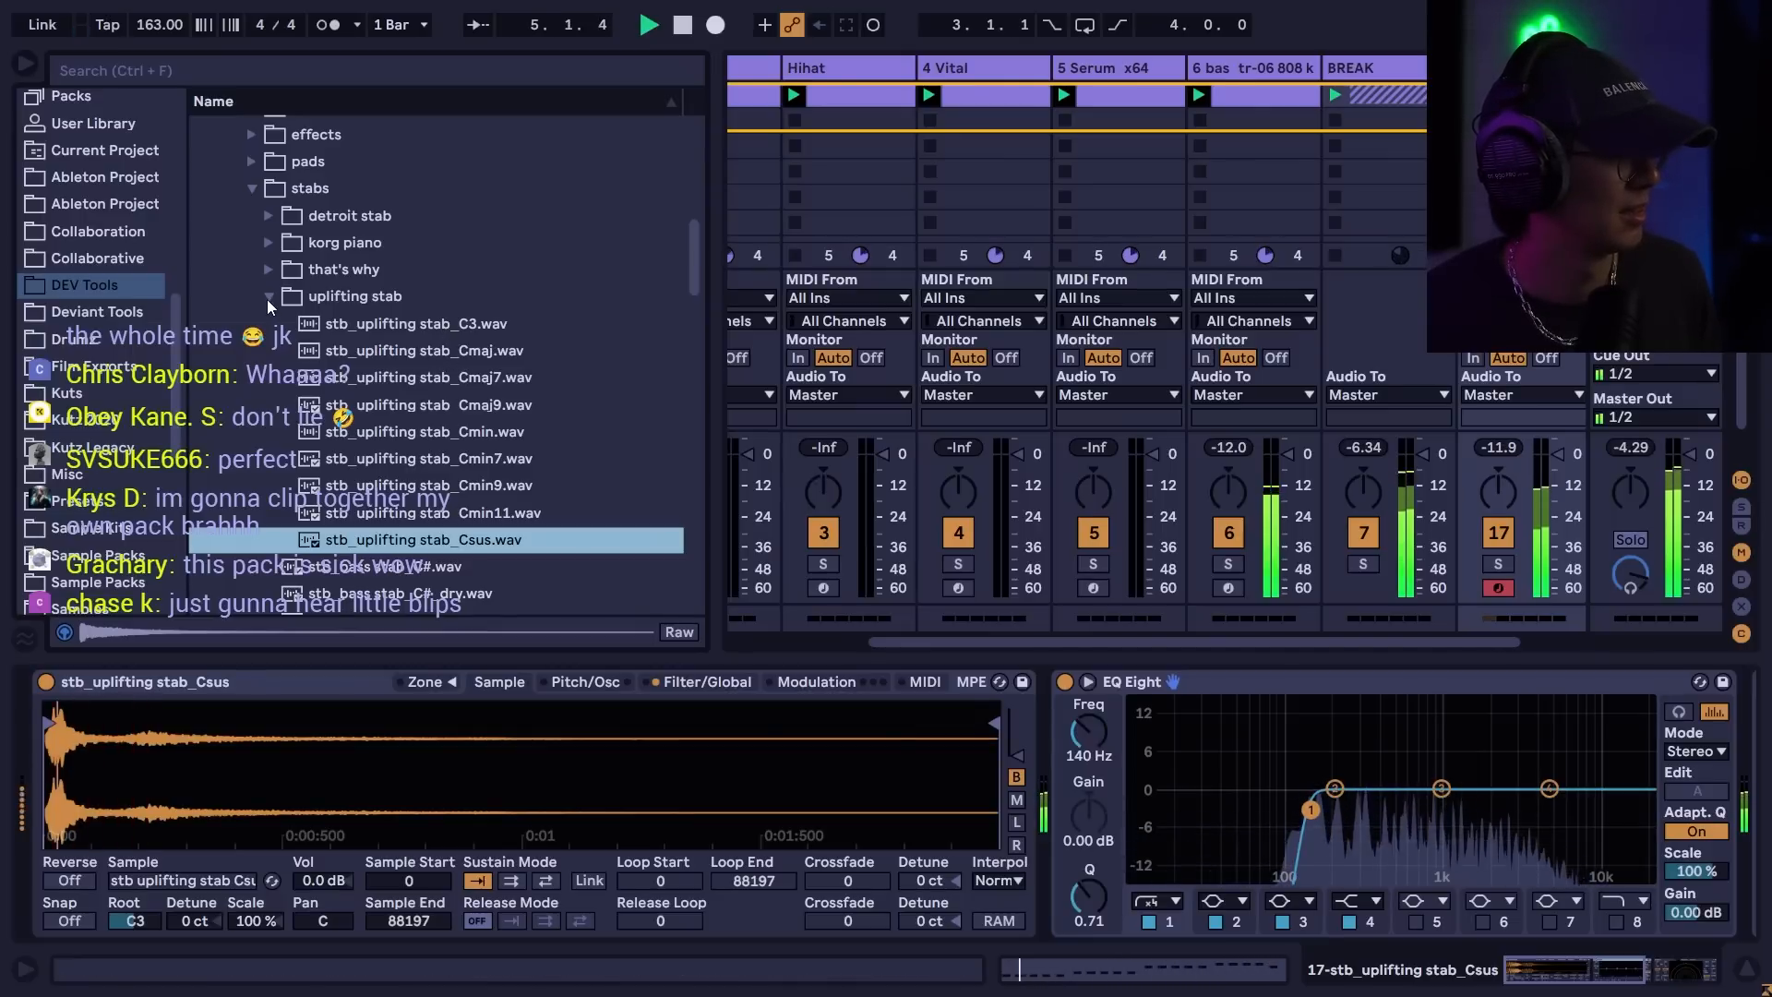
key(space)
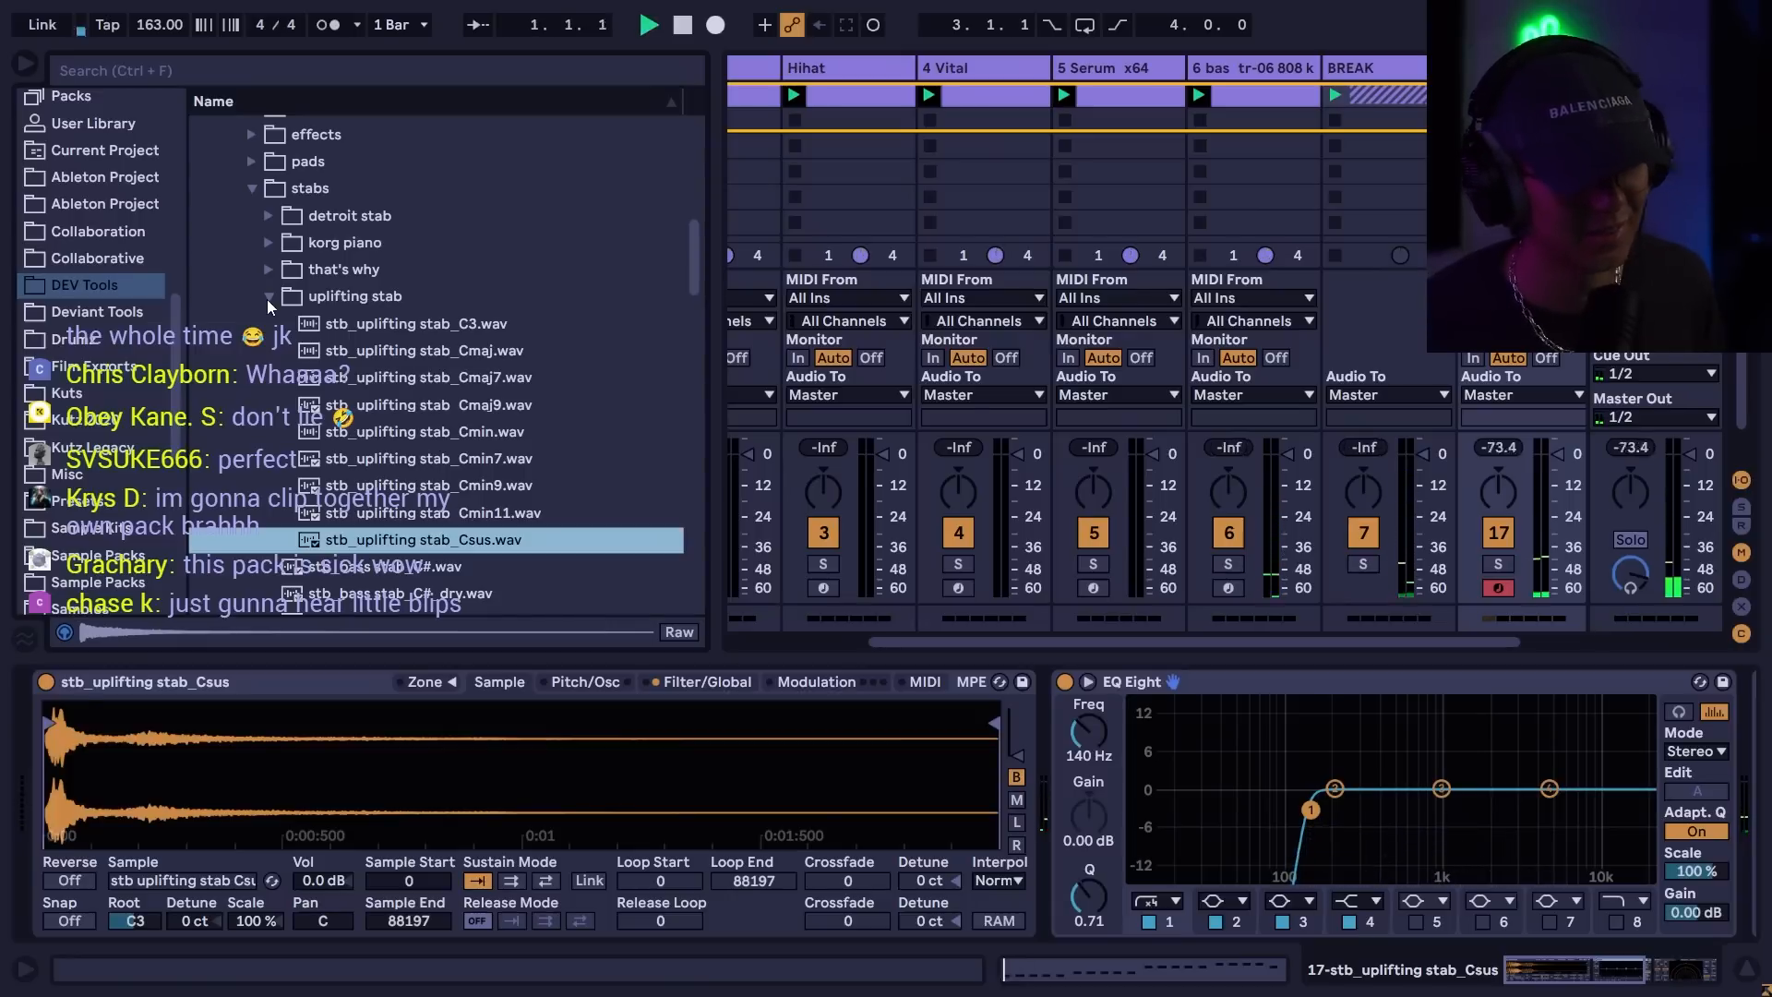
key(space)
- Collapse the uplifting stab folder, then reload stb_dark solo stab.wav into the stab track's sampler and check it in playback
click(268, 297)
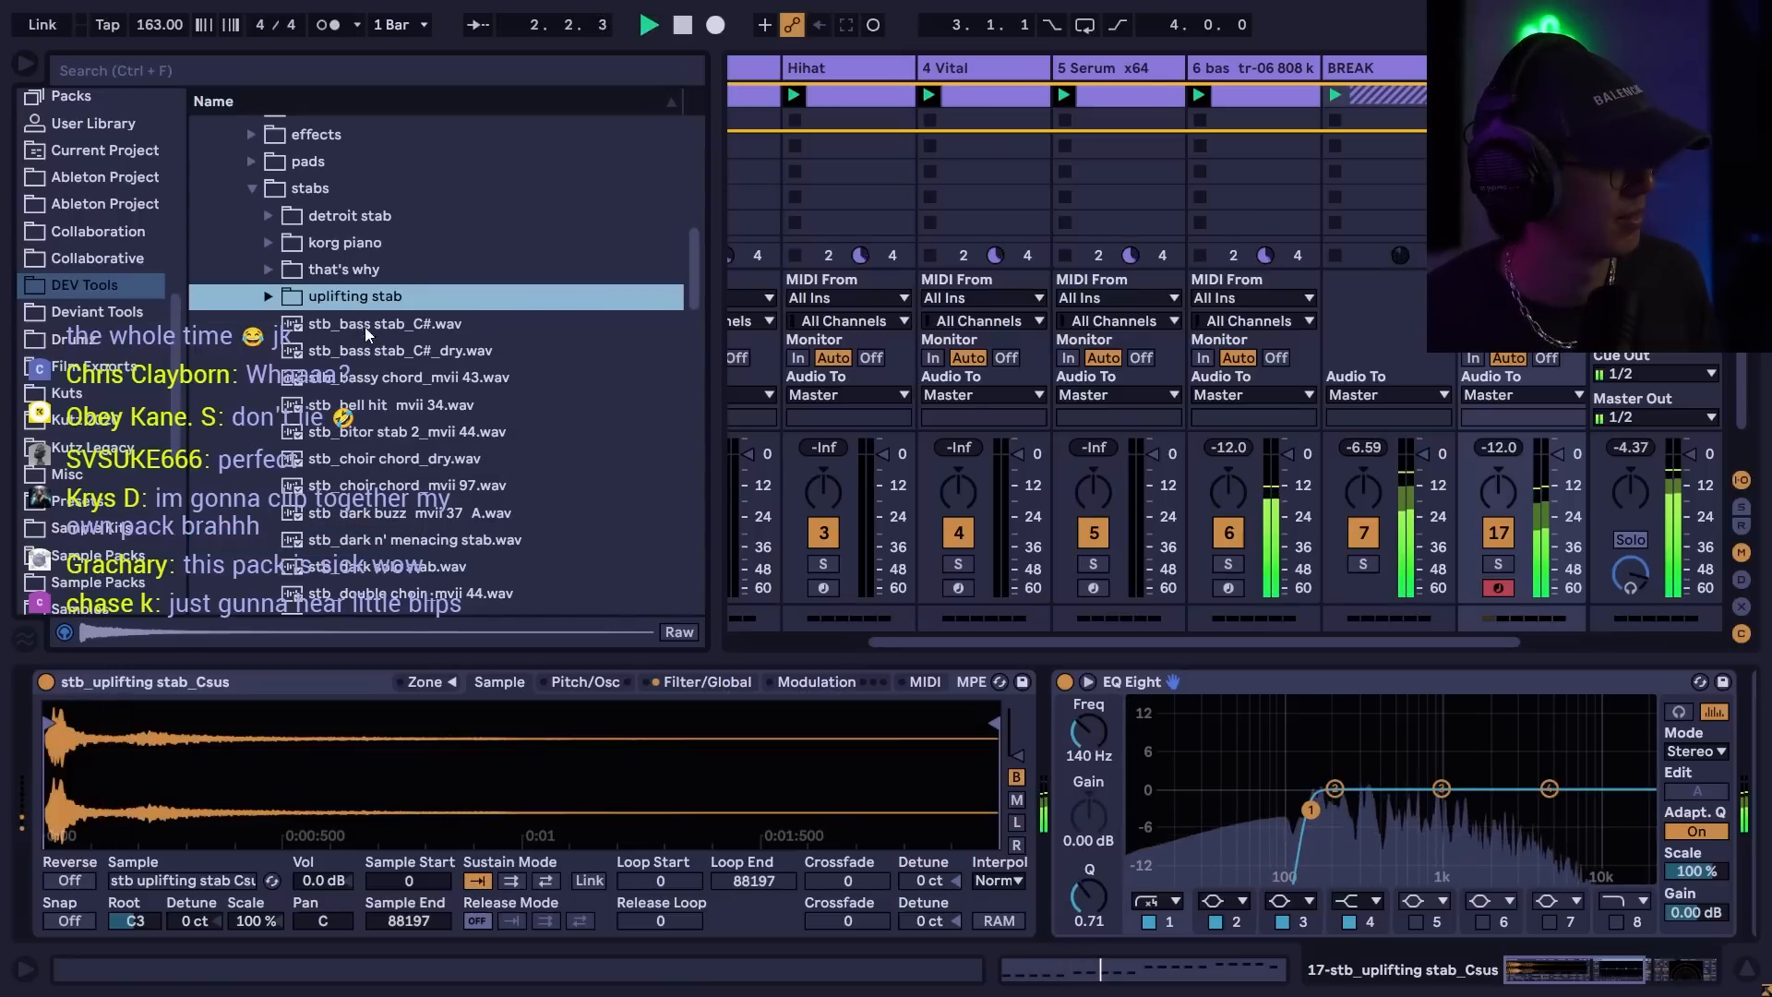
scroll(407, 479, down, 3)
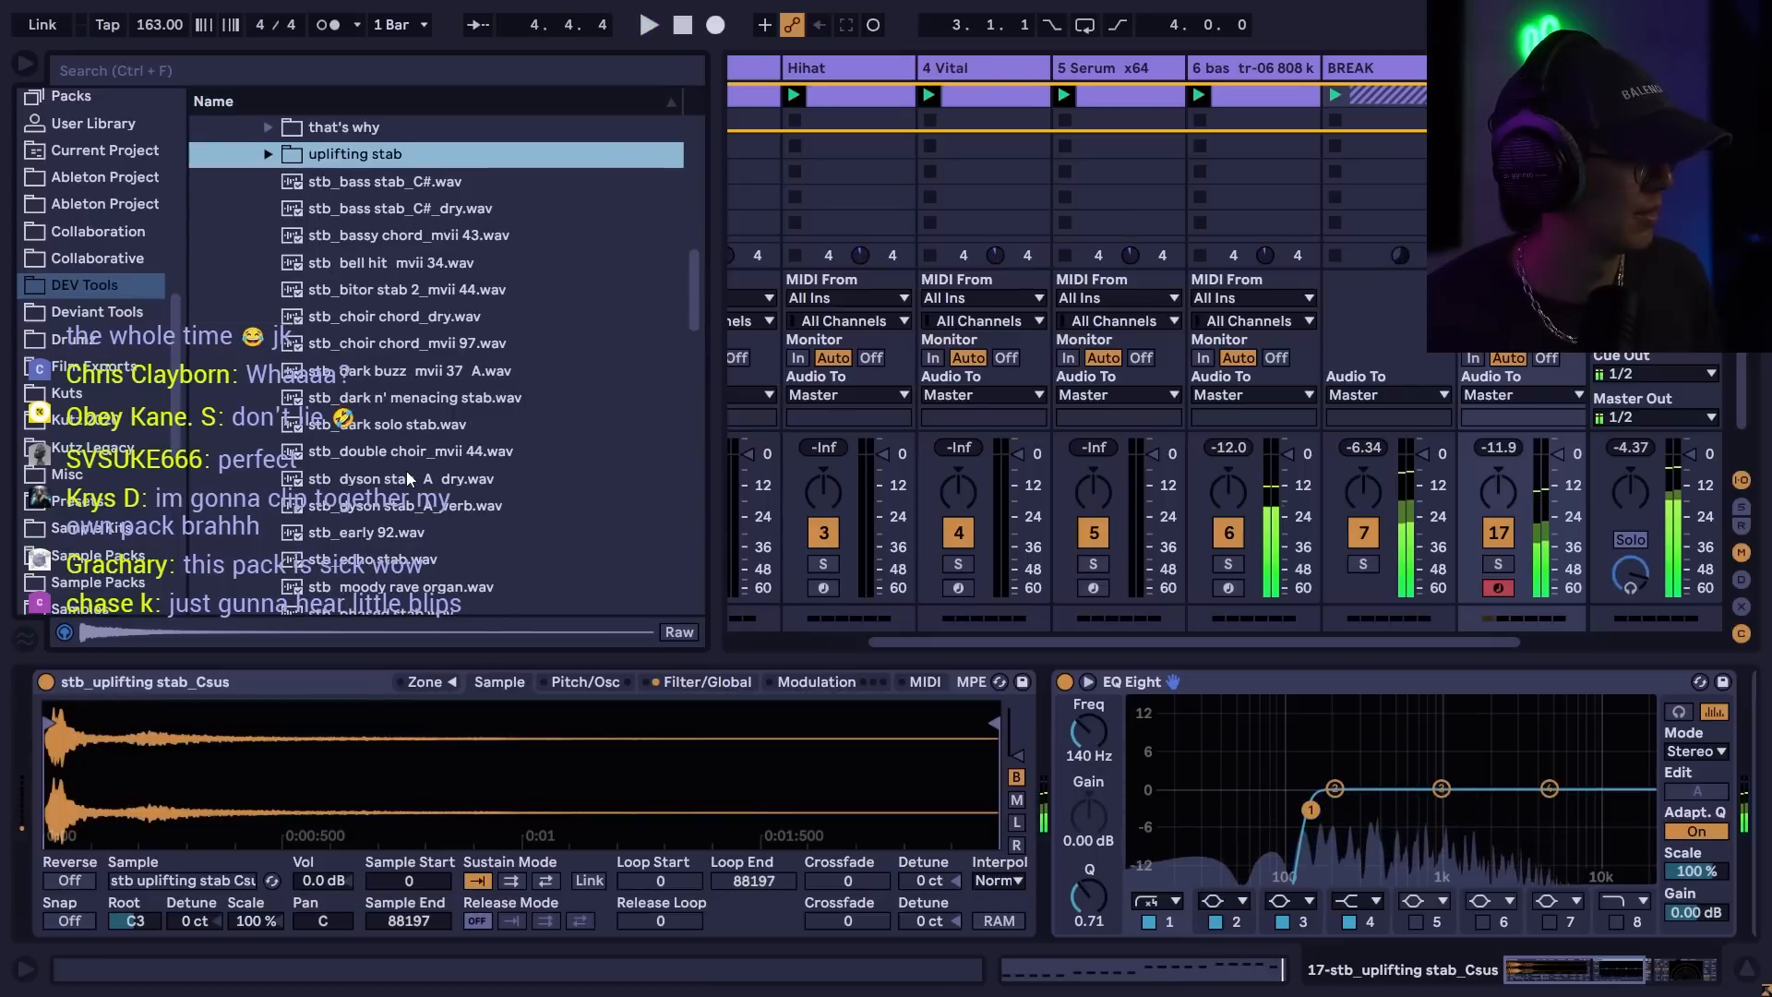
key(space)
key(space)
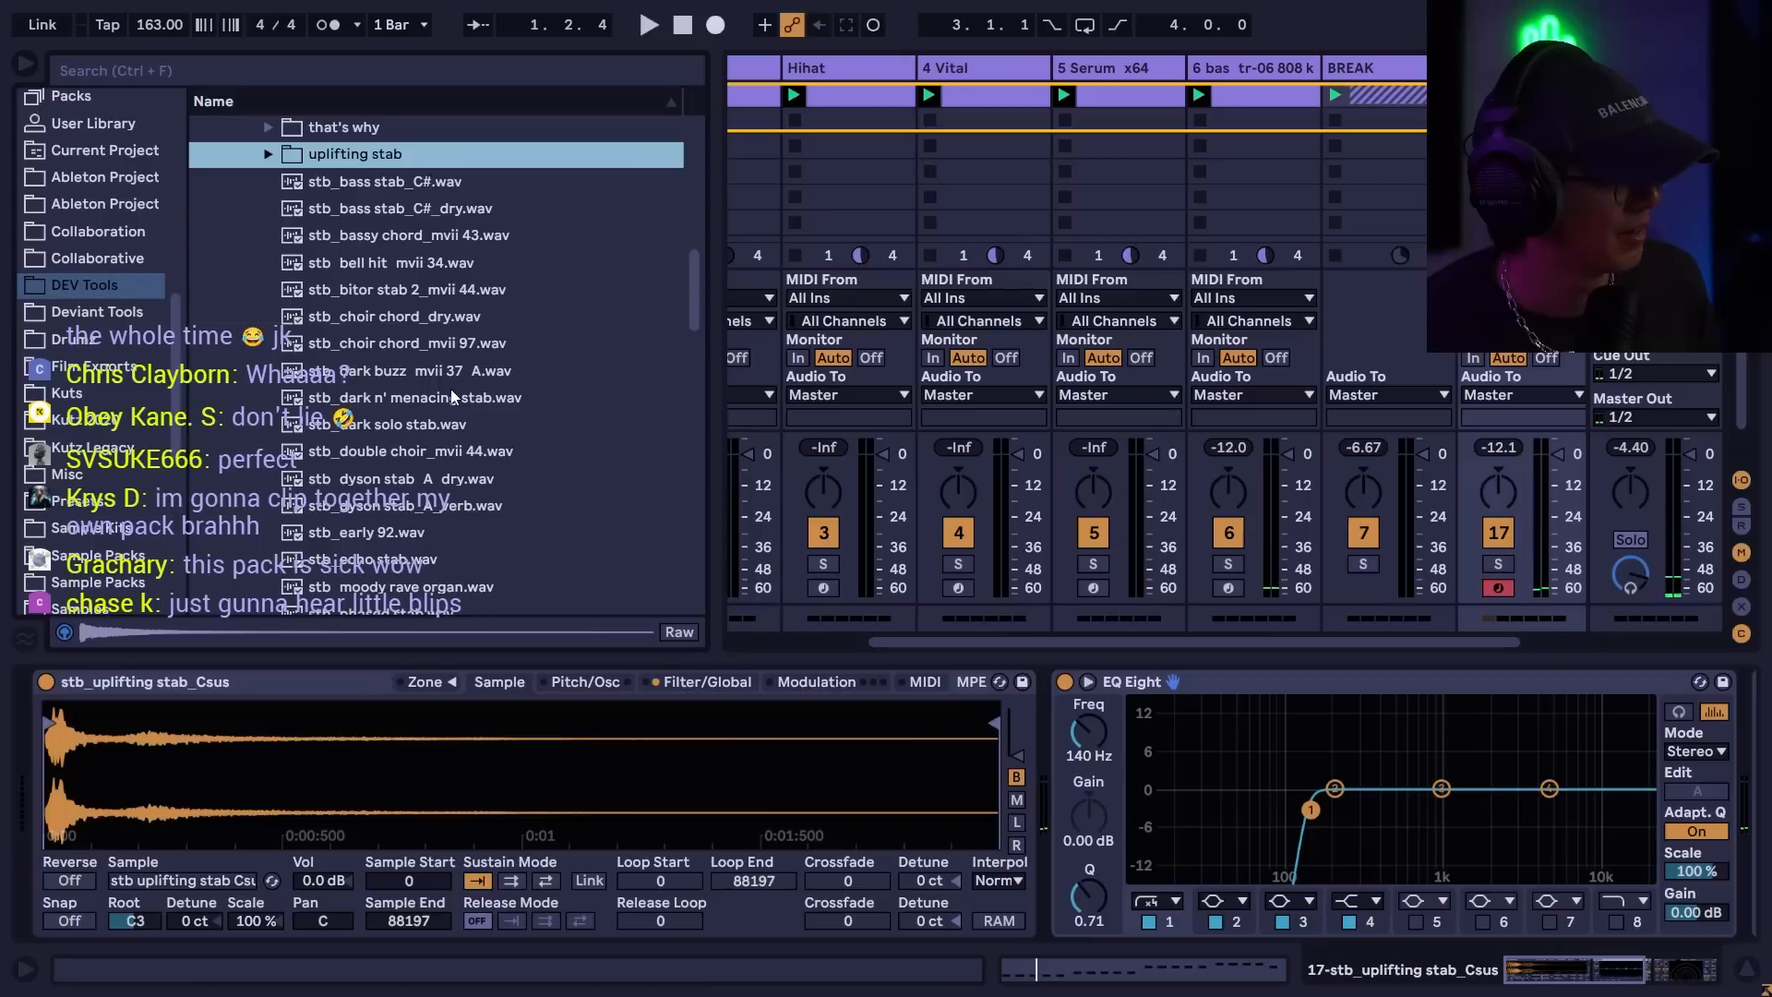
drag(443, 424, 421, 696)
key(space)
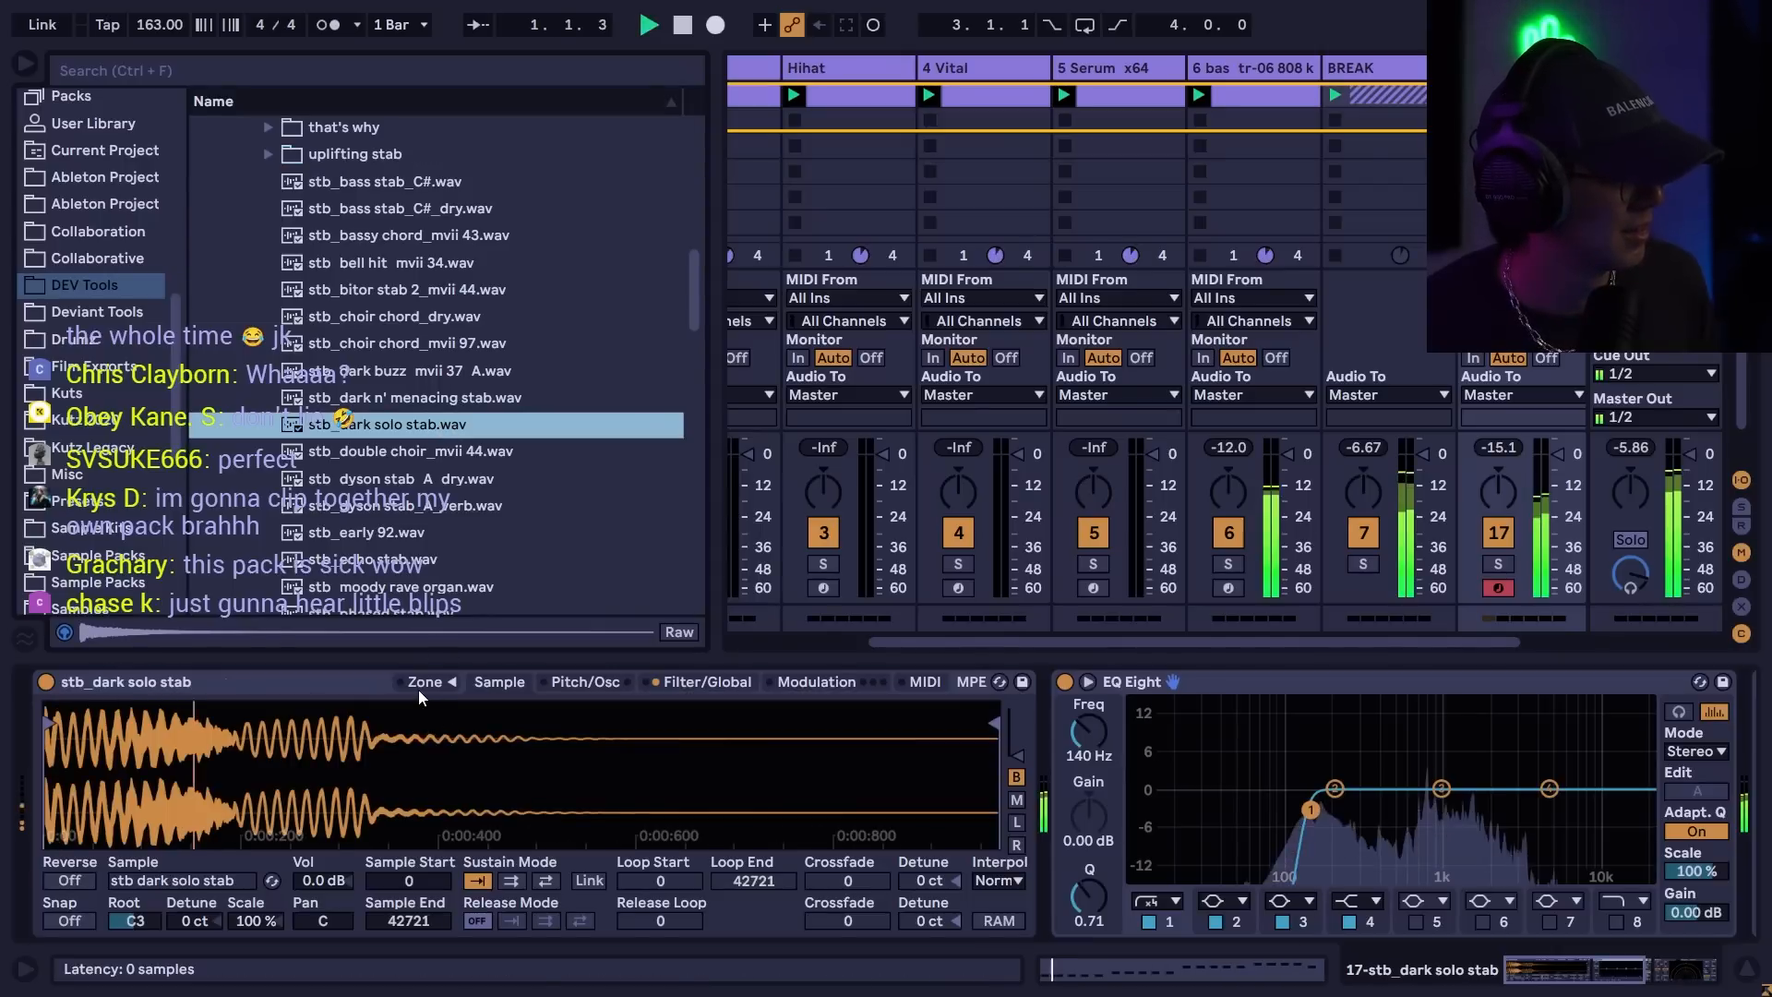
- Load stb_bass stab_C#.wav into the stab track's sampler and set its root key to F2 during playback
click(404, 184)
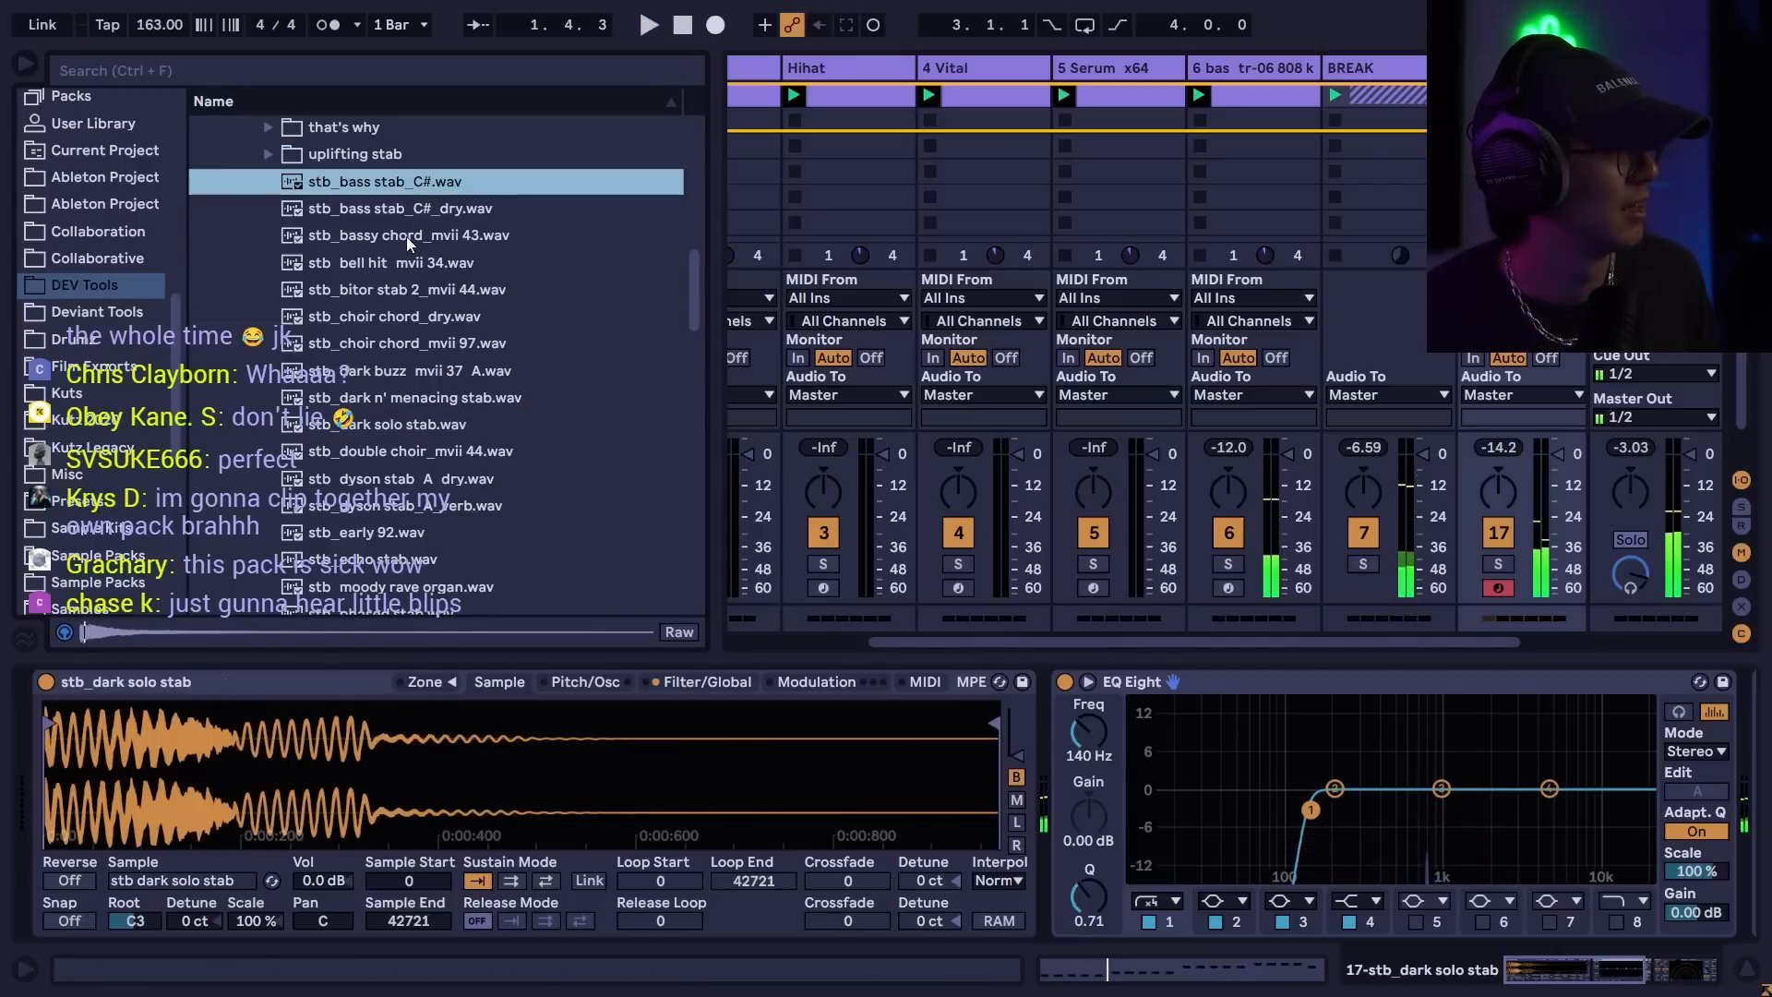
drag(416, 183, 441, 762)
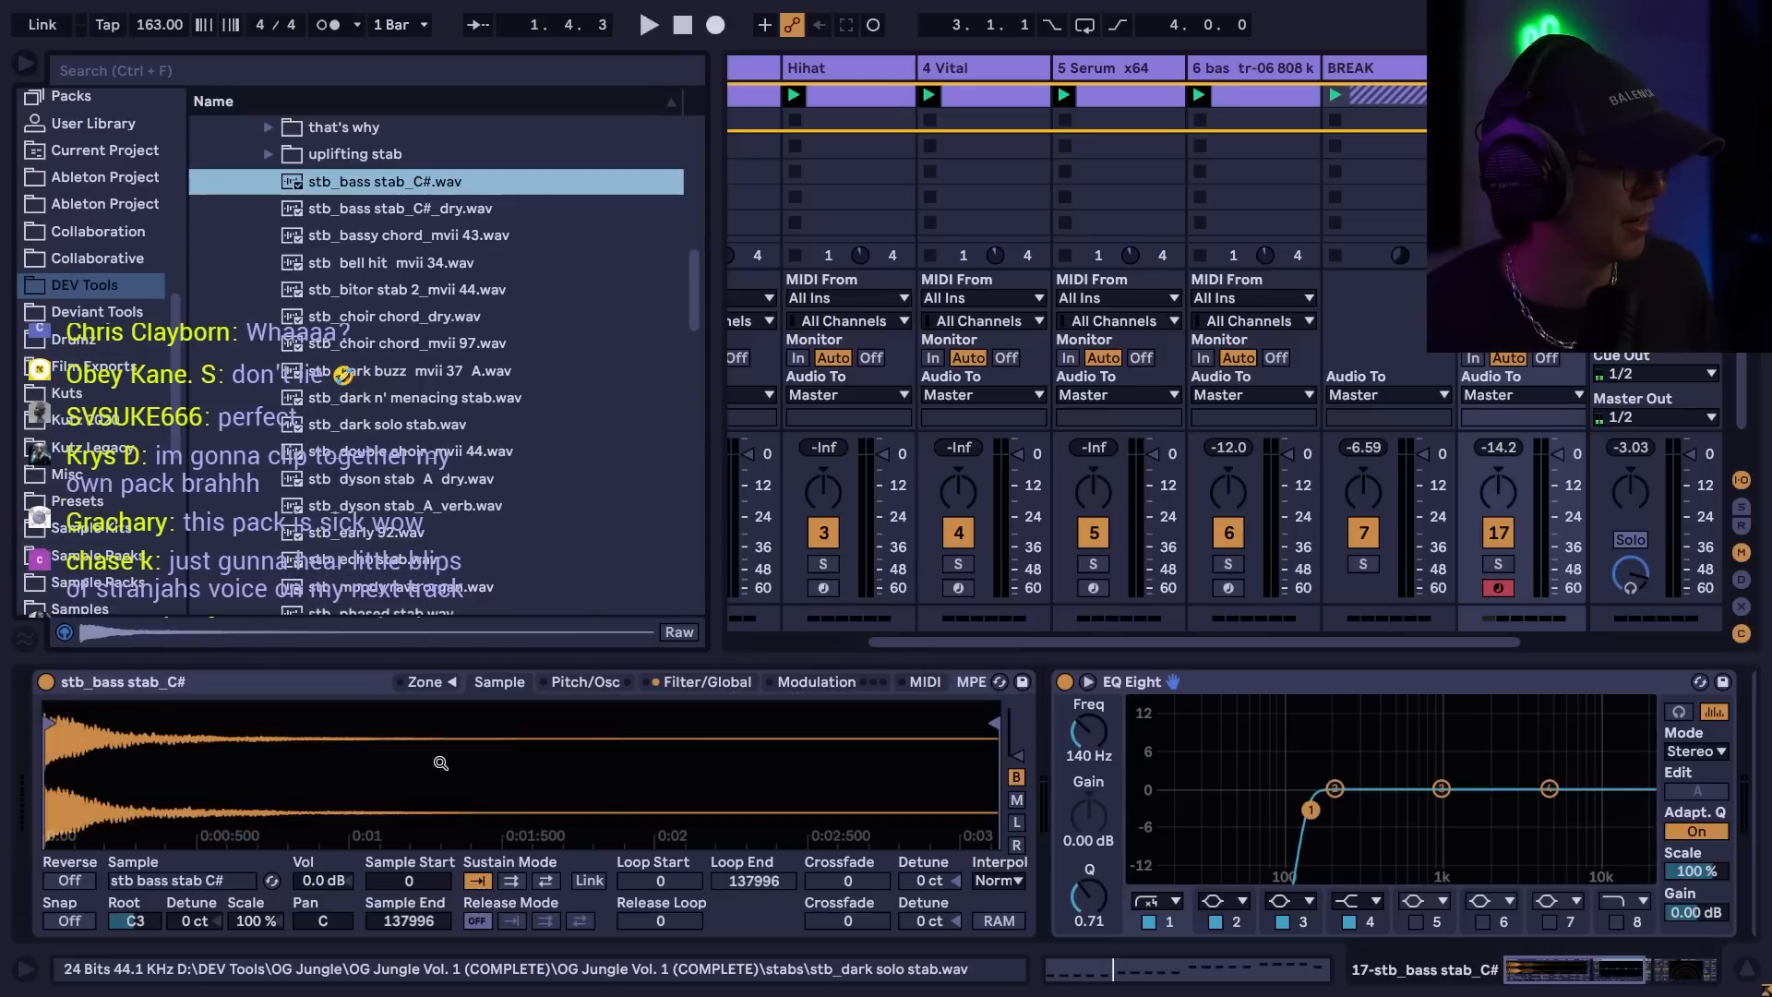
key(space)
drag(135, 920, 135, 941)
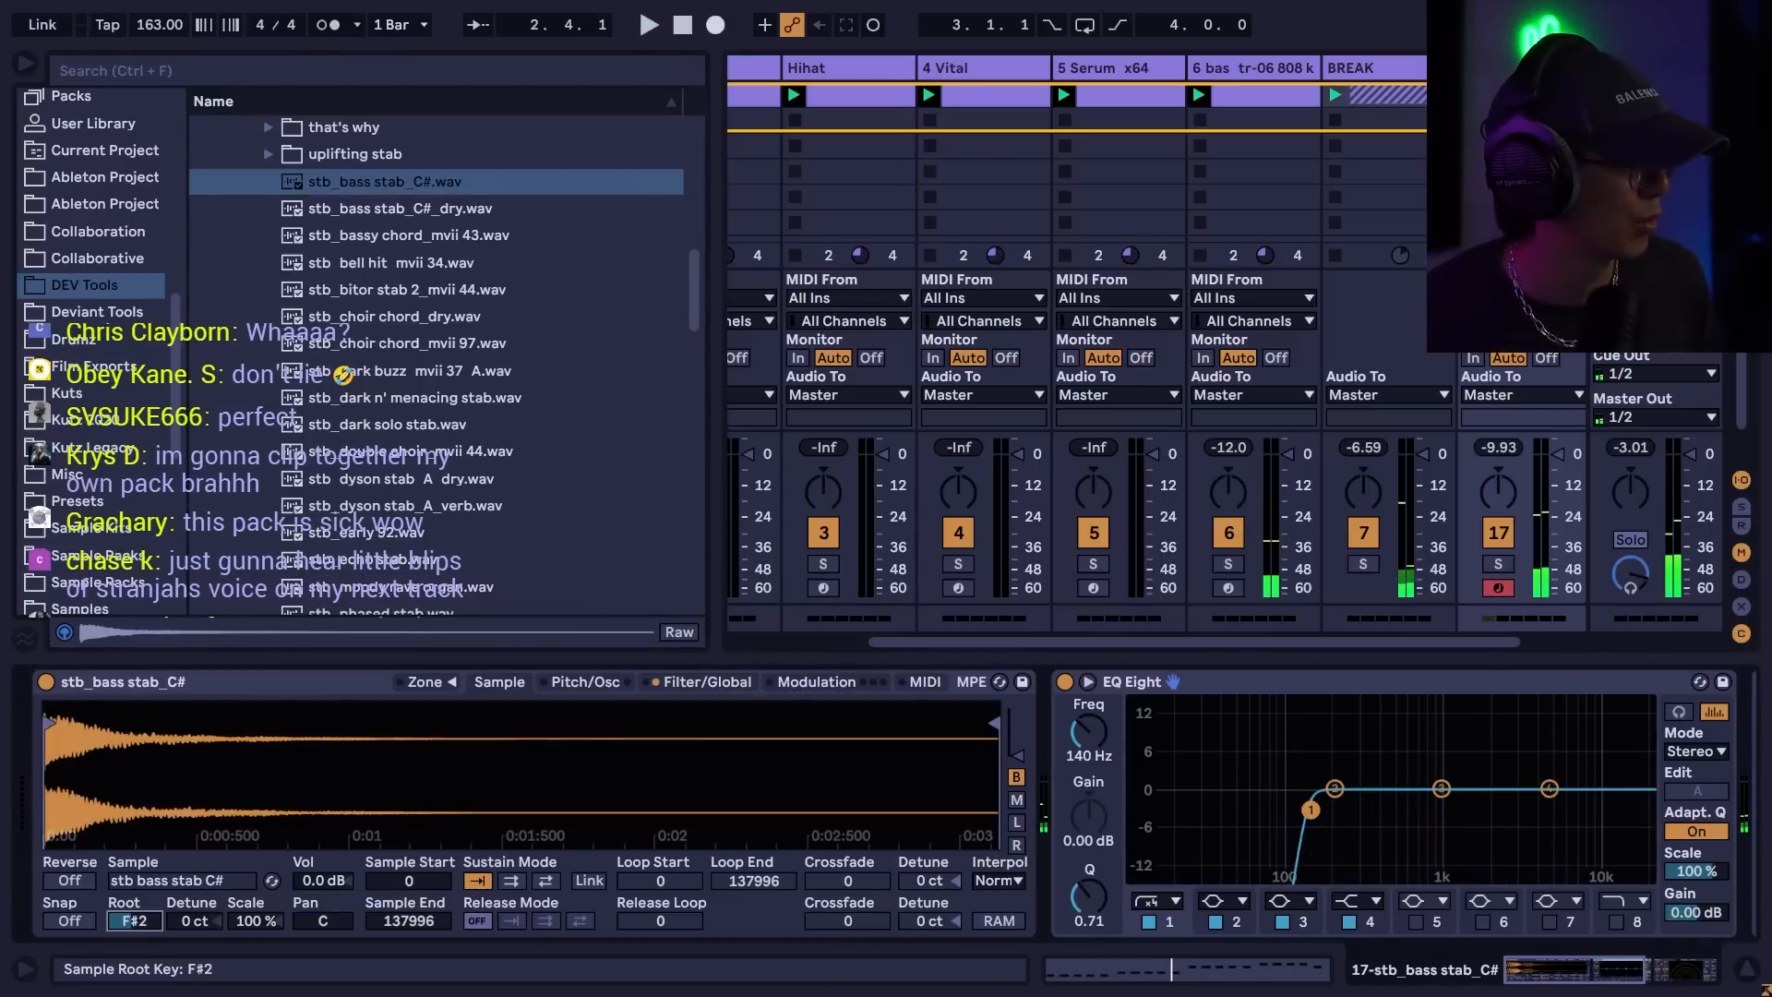
key(space)
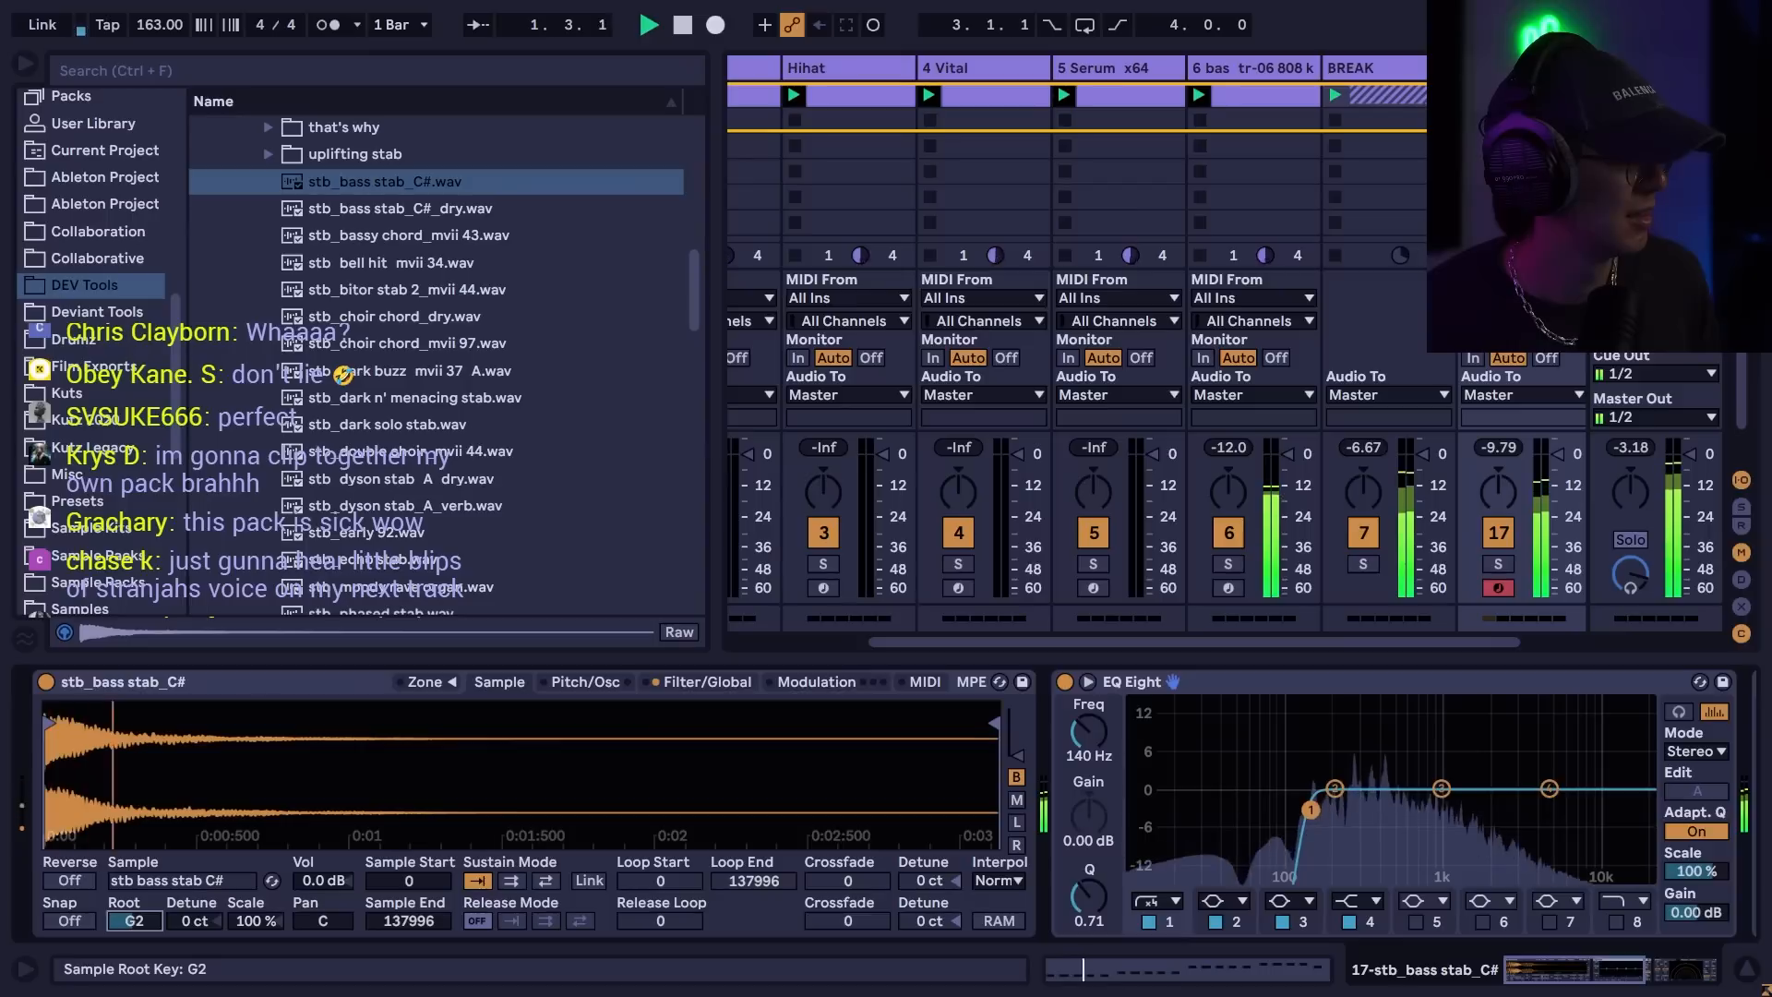
key(Down)
key(Down)
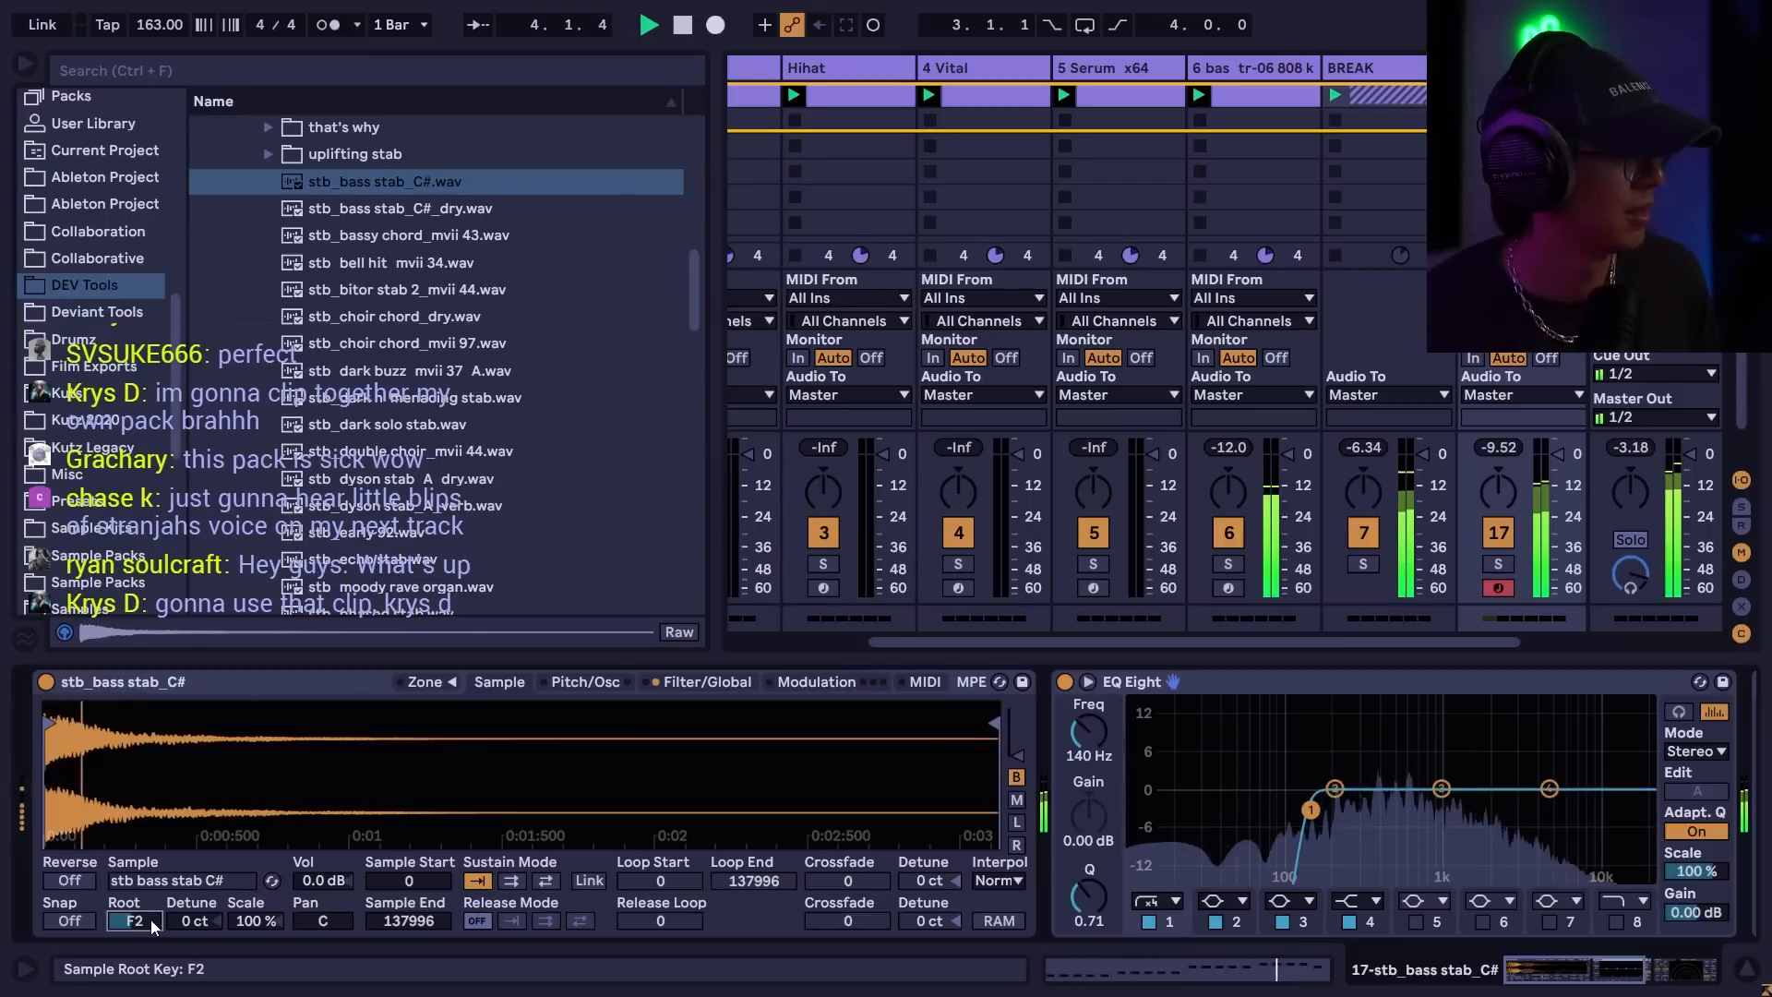
- Swap the stab sample for stb_bass stab_C#_dry.wav and add the Rift distortion plug-in to the track
double_click(465, 209)
key(ctrl+f)
text(RIFT)
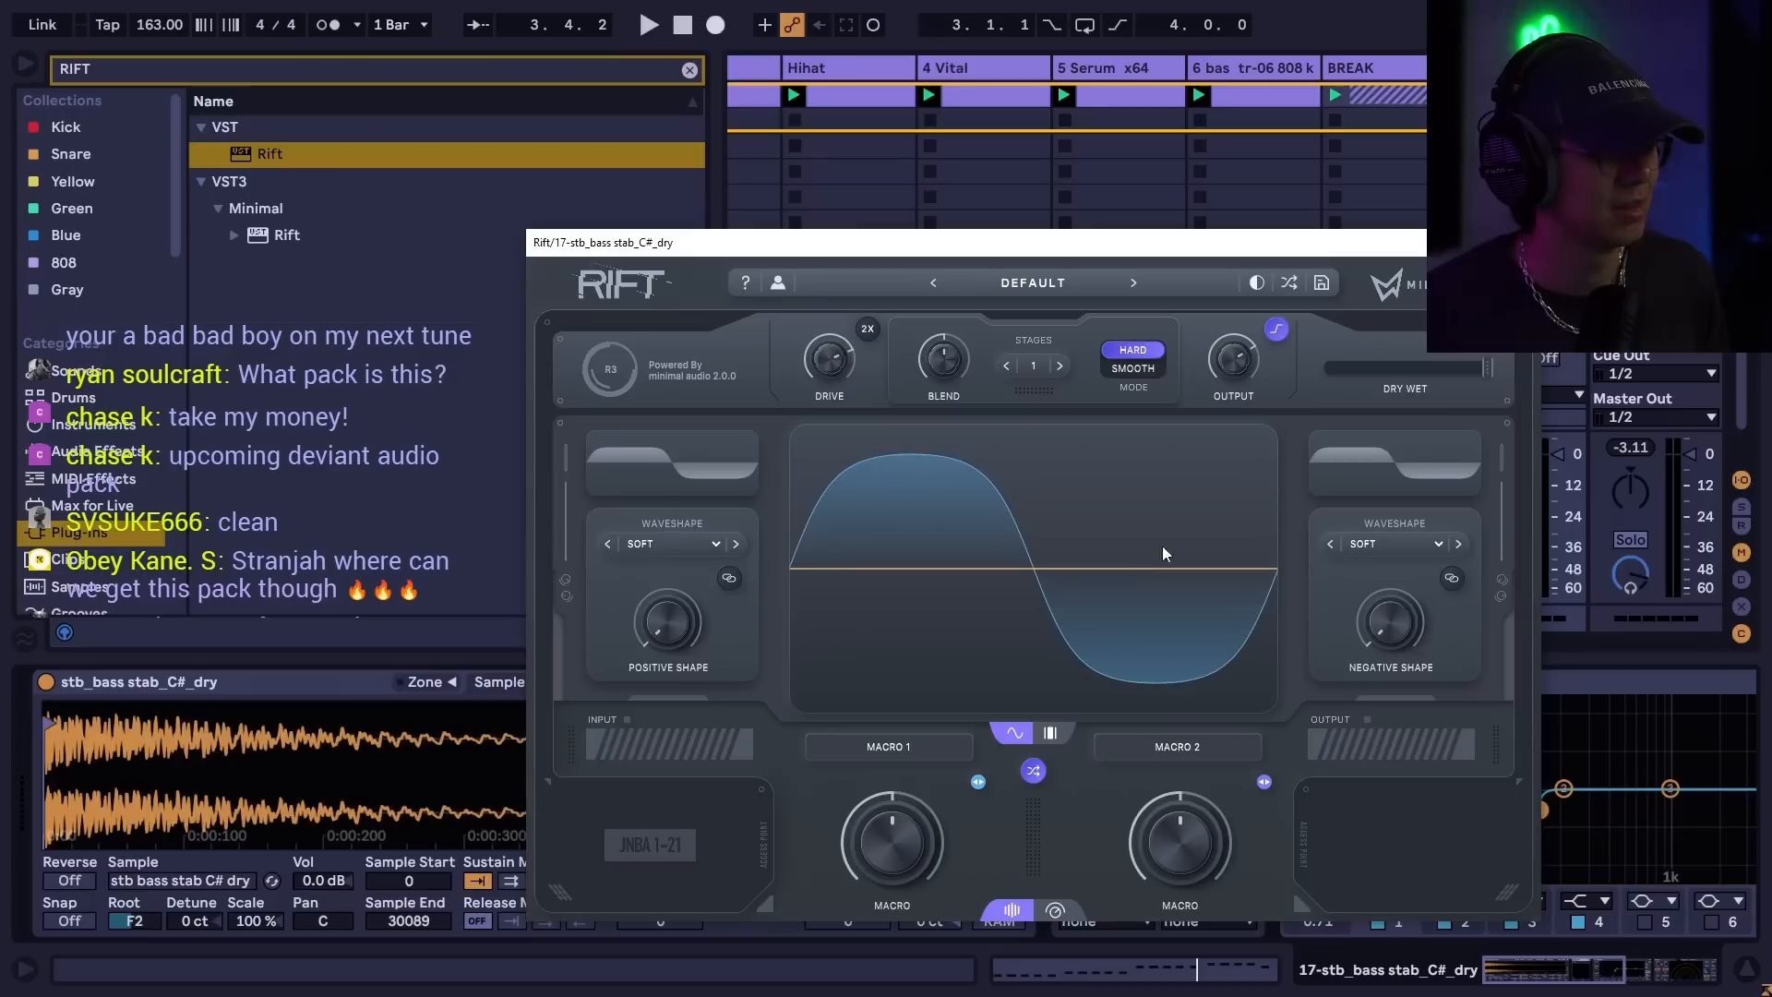
- Set Rift to 2 stages with a positive shape of 0.36 during playback, then close its window
drag(1271, 242, 1286, 144)
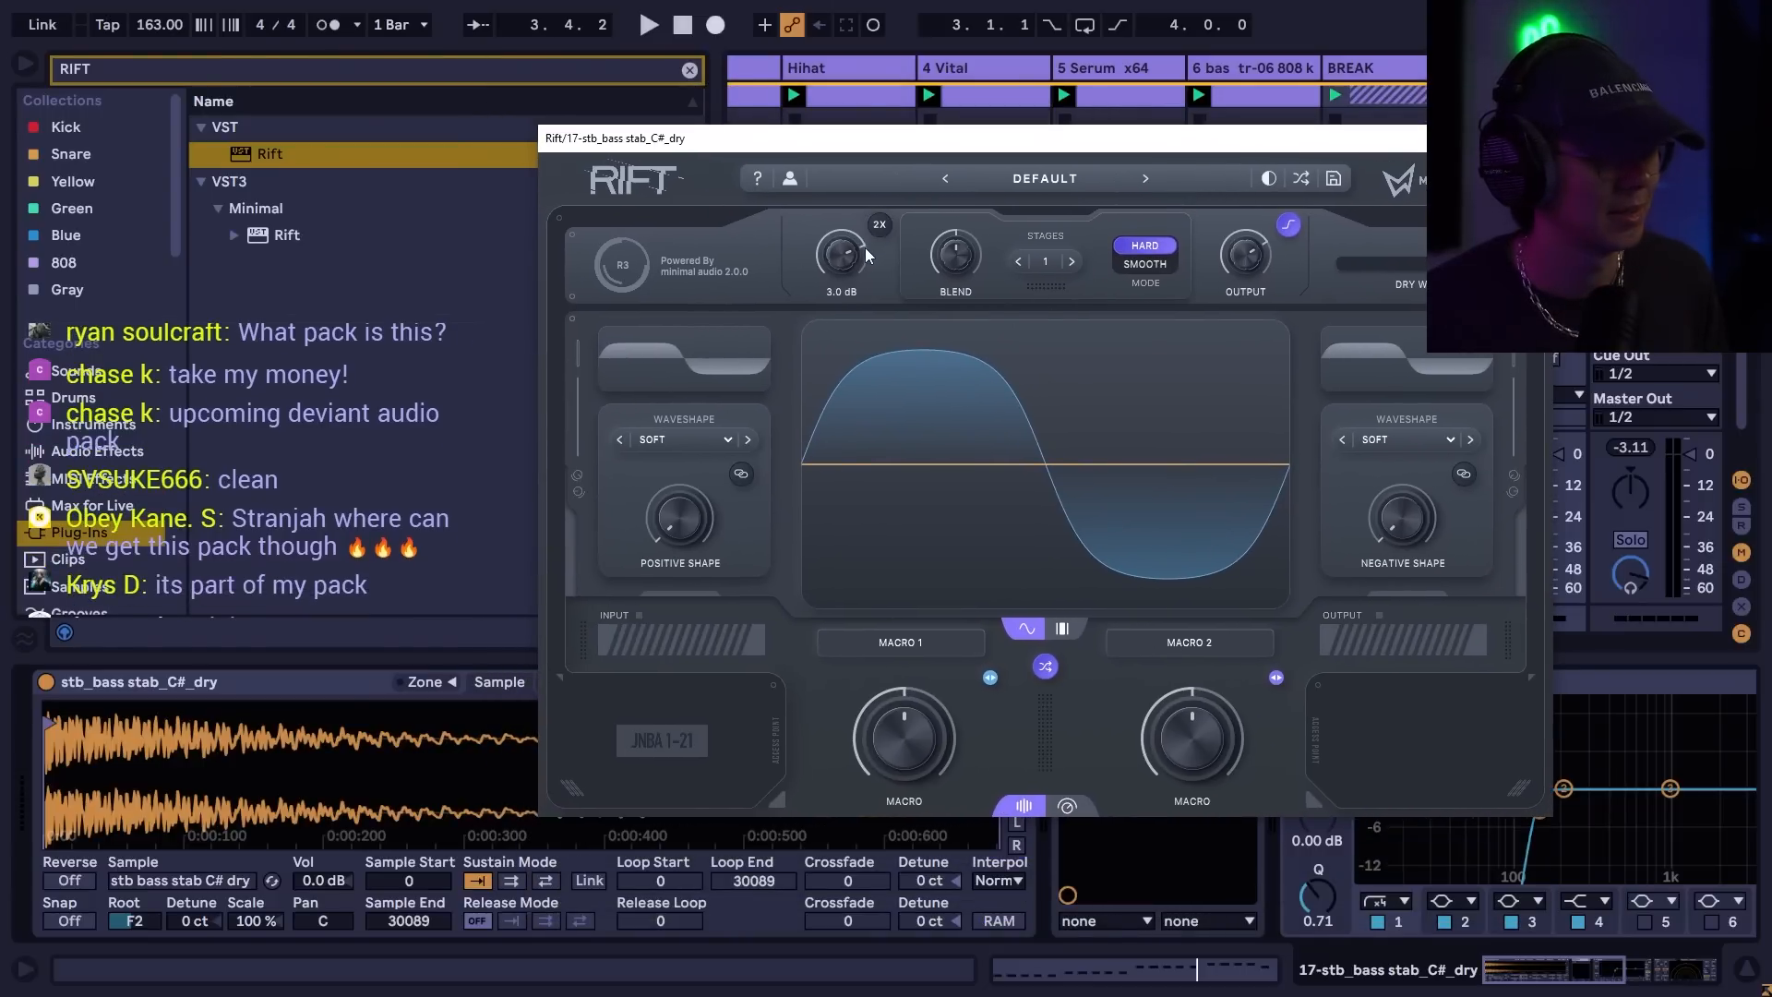
drag(1382, 153, 1211, 151)
key(space)
click(901, 269)
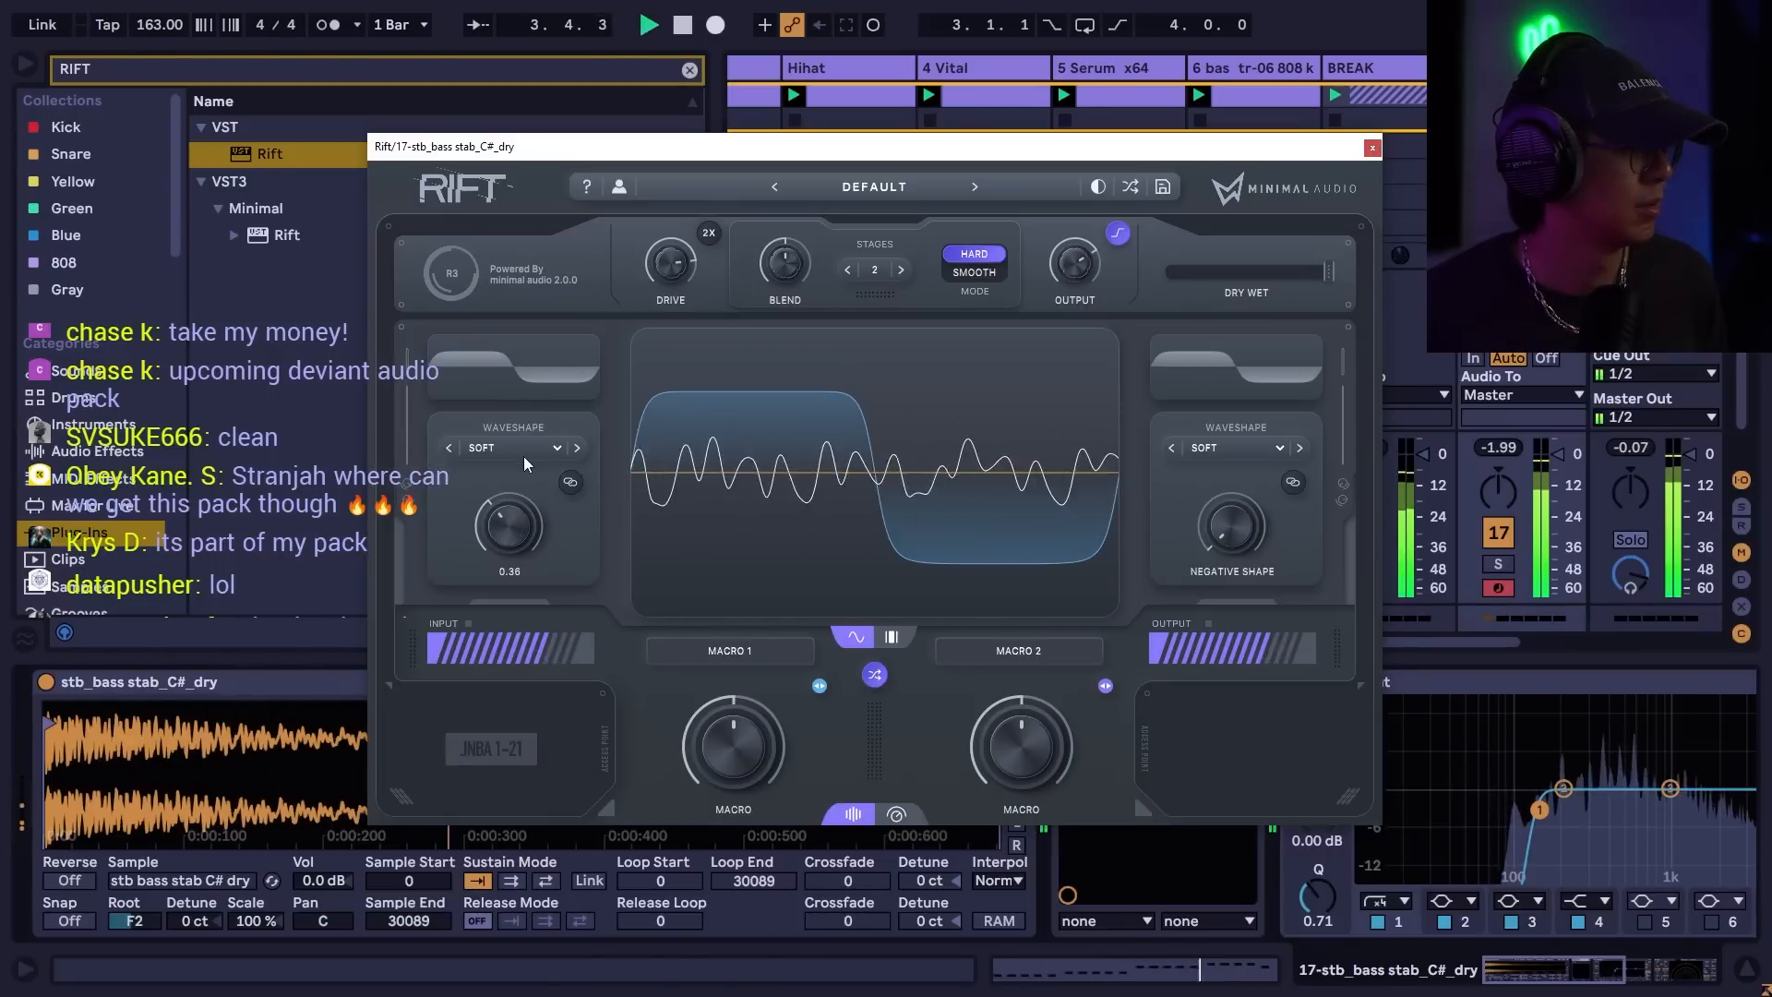
click(1373, 147)
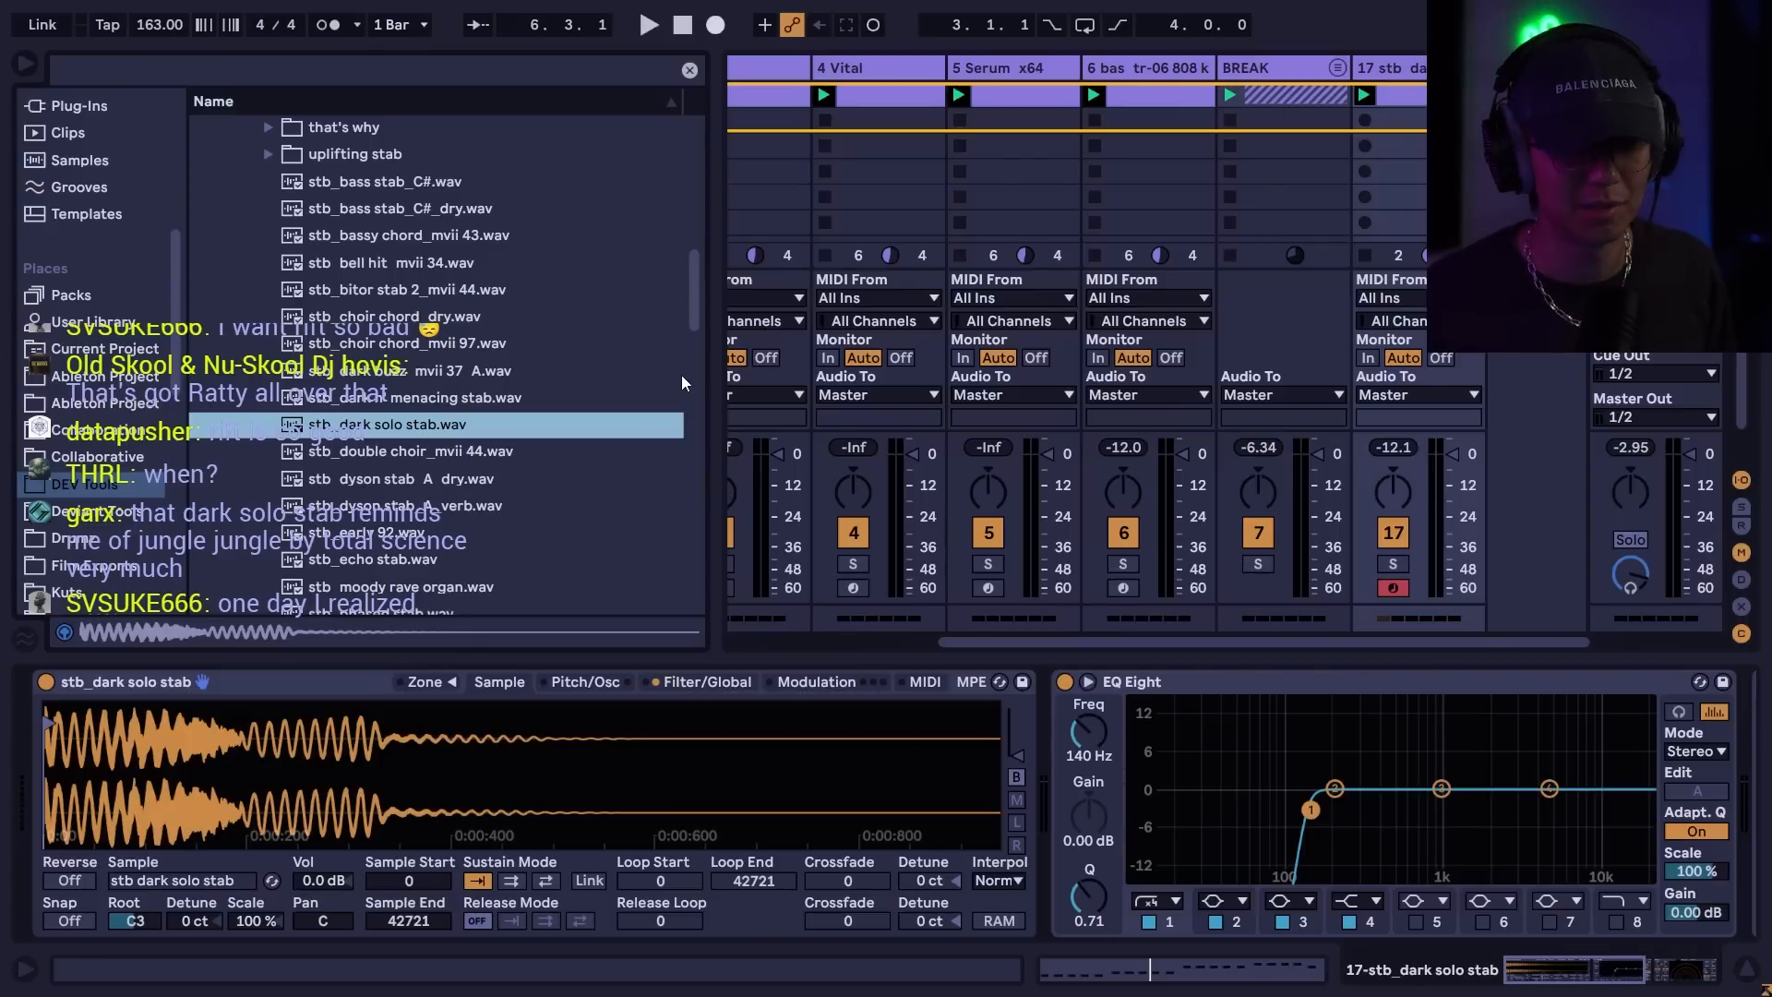
- Check the layered breaks in playback and inspect the slice notes of the fourth drm_omg think clip
key(space)
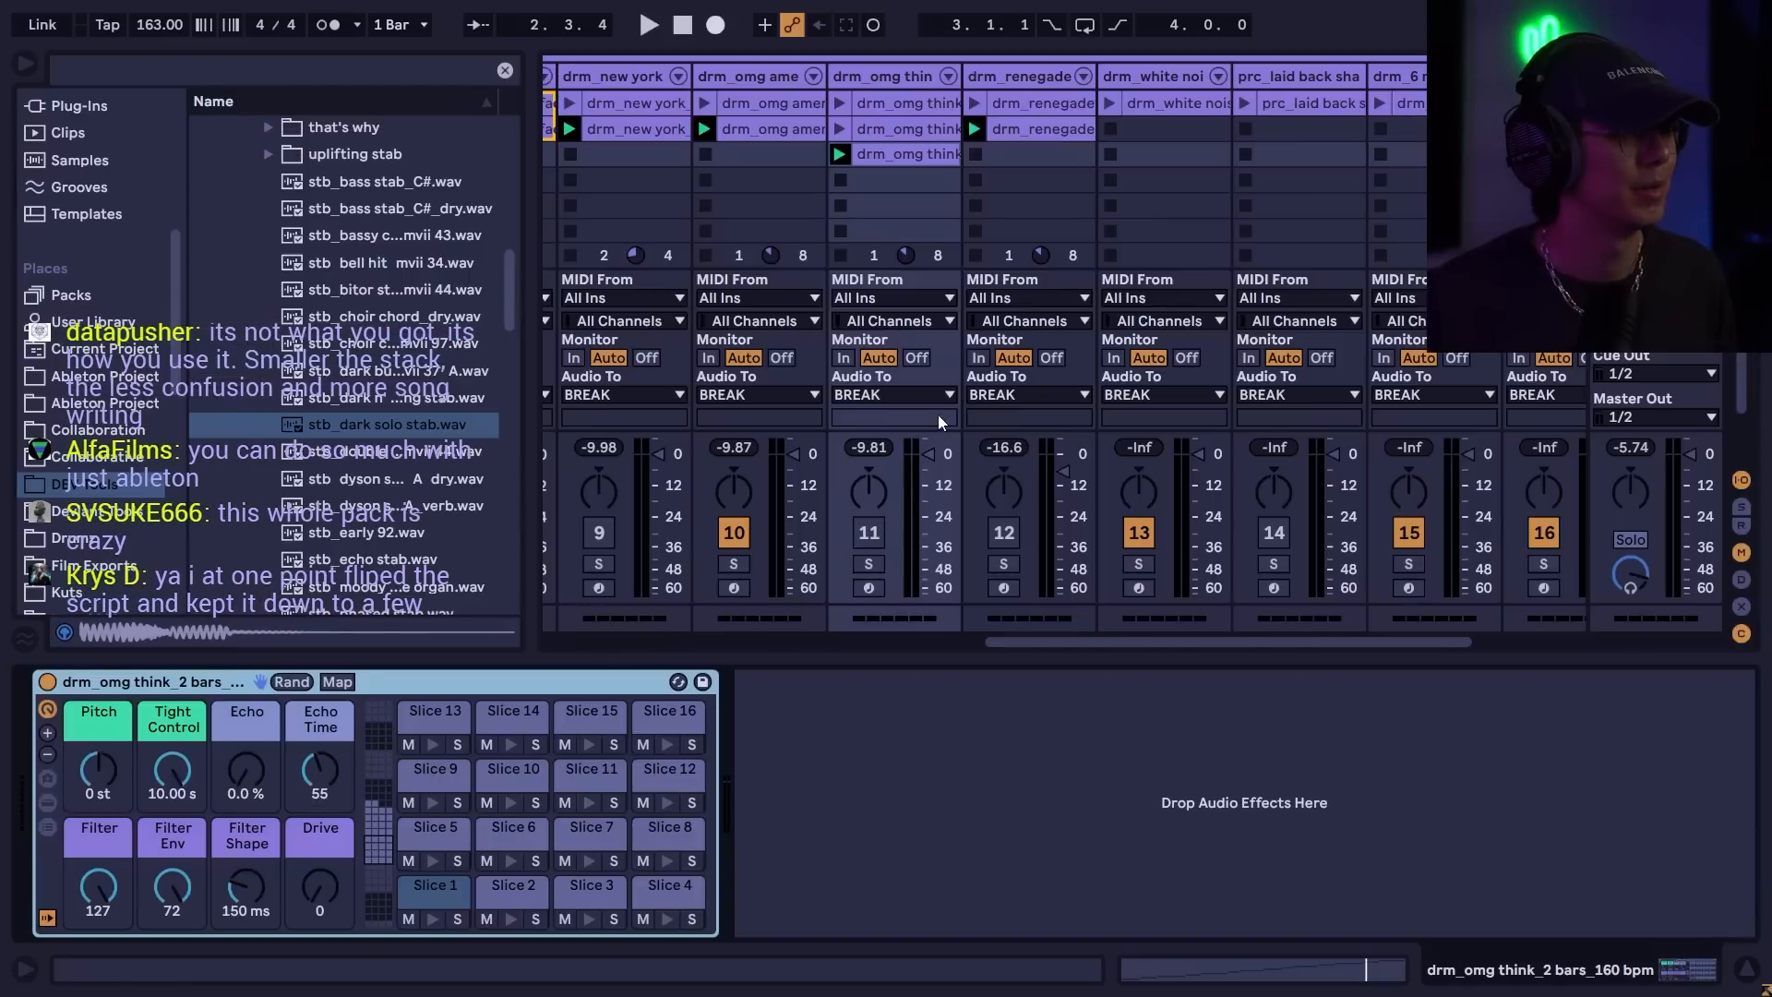
key(space)
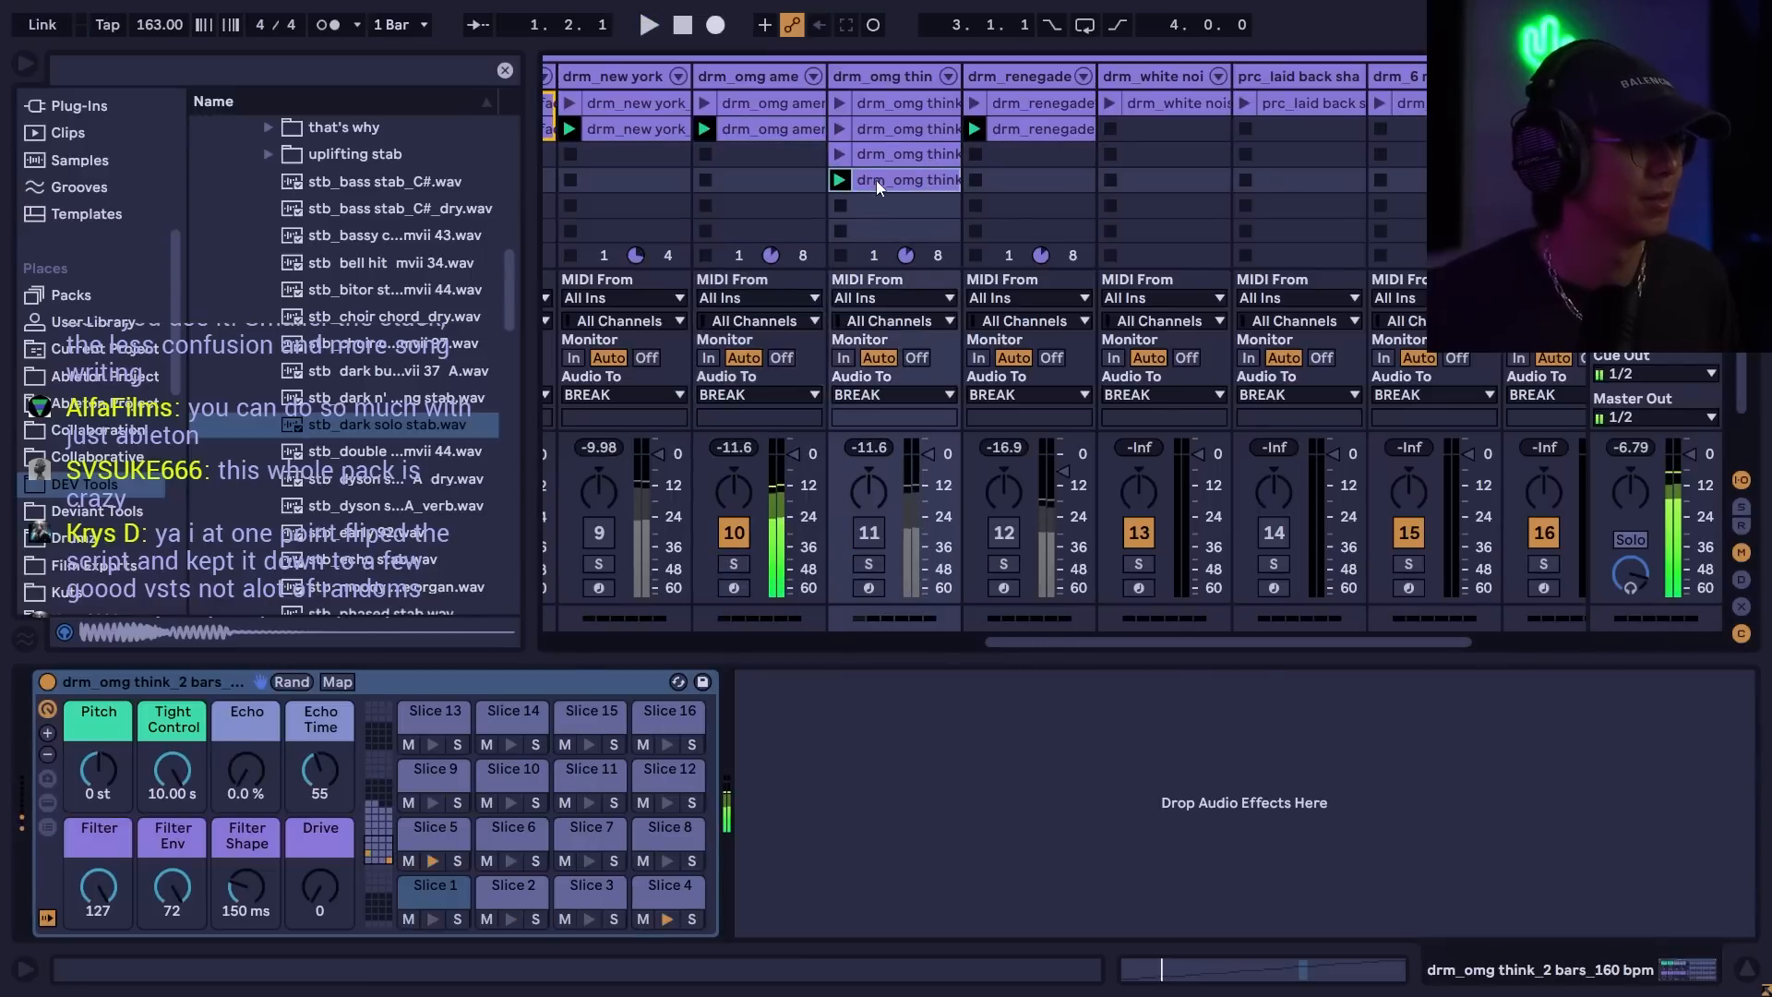
double_click(877, 181)
scroll(1160, 494, up, 3)
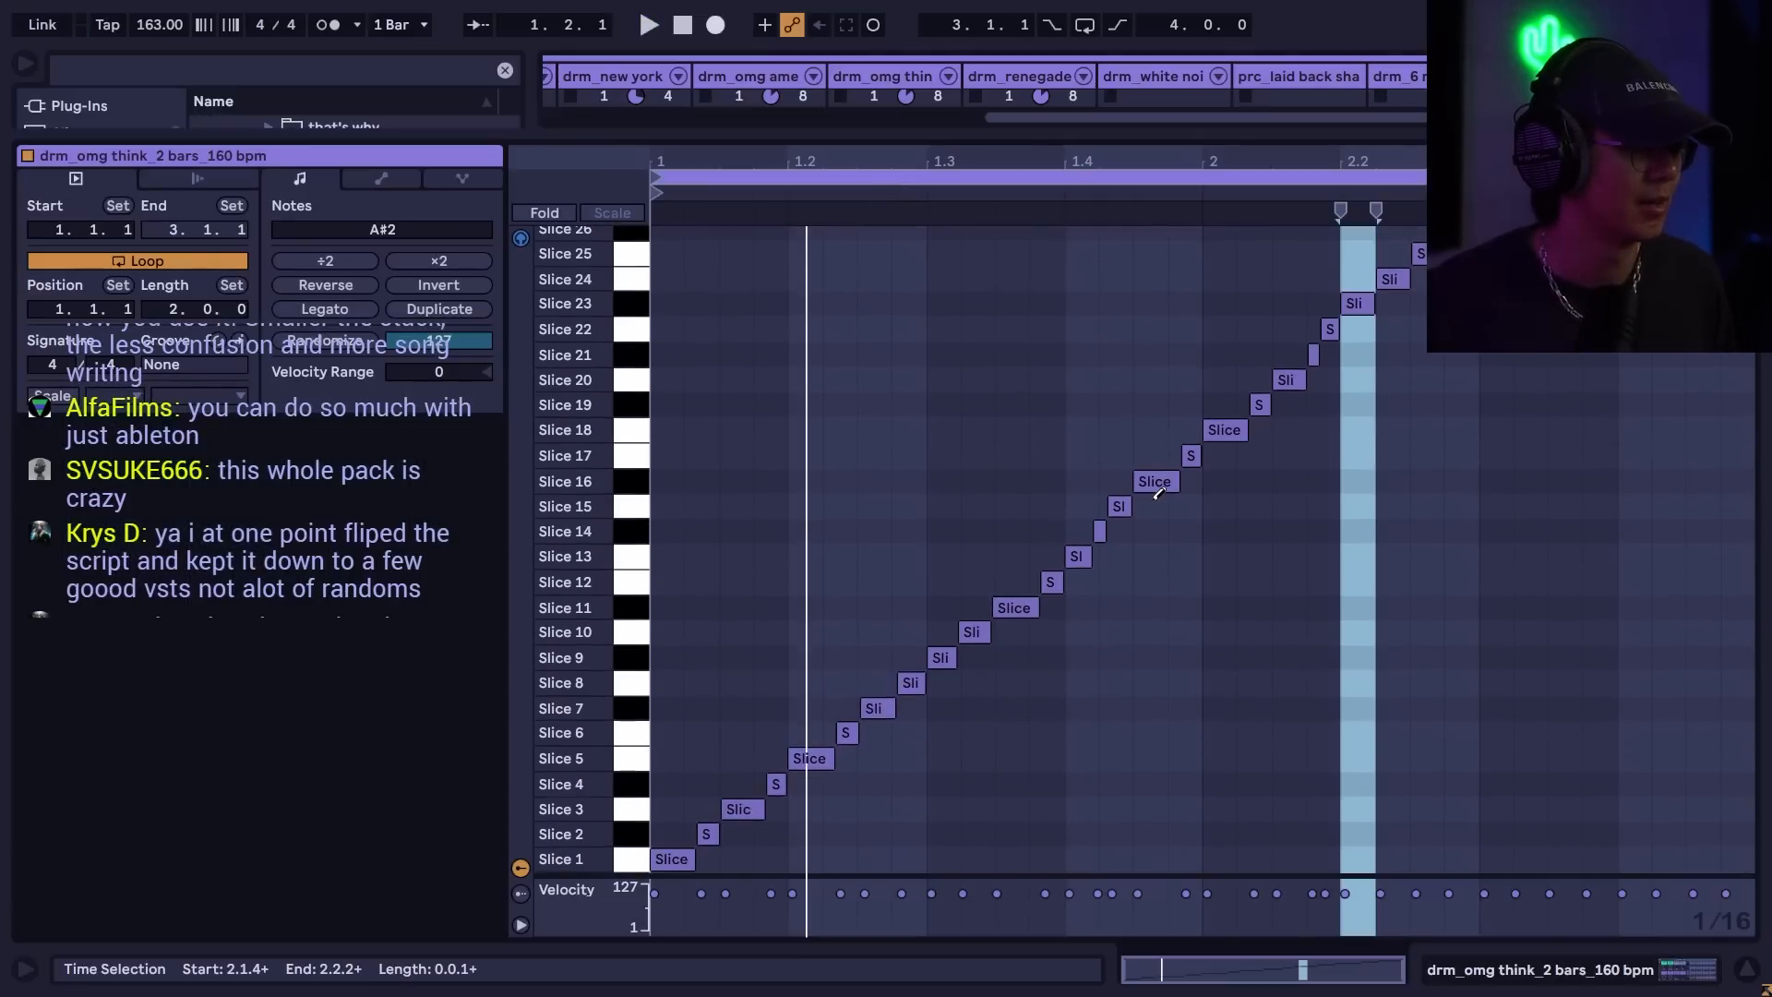
key(shift+Tab)
- Rework beat 1.3 of the drm_omg amen clip, deactivating Slices 8 and 9 and placing short Slice 10 and 11 notes at 1.3.2 and 1.3.3
double_click(757, 136)
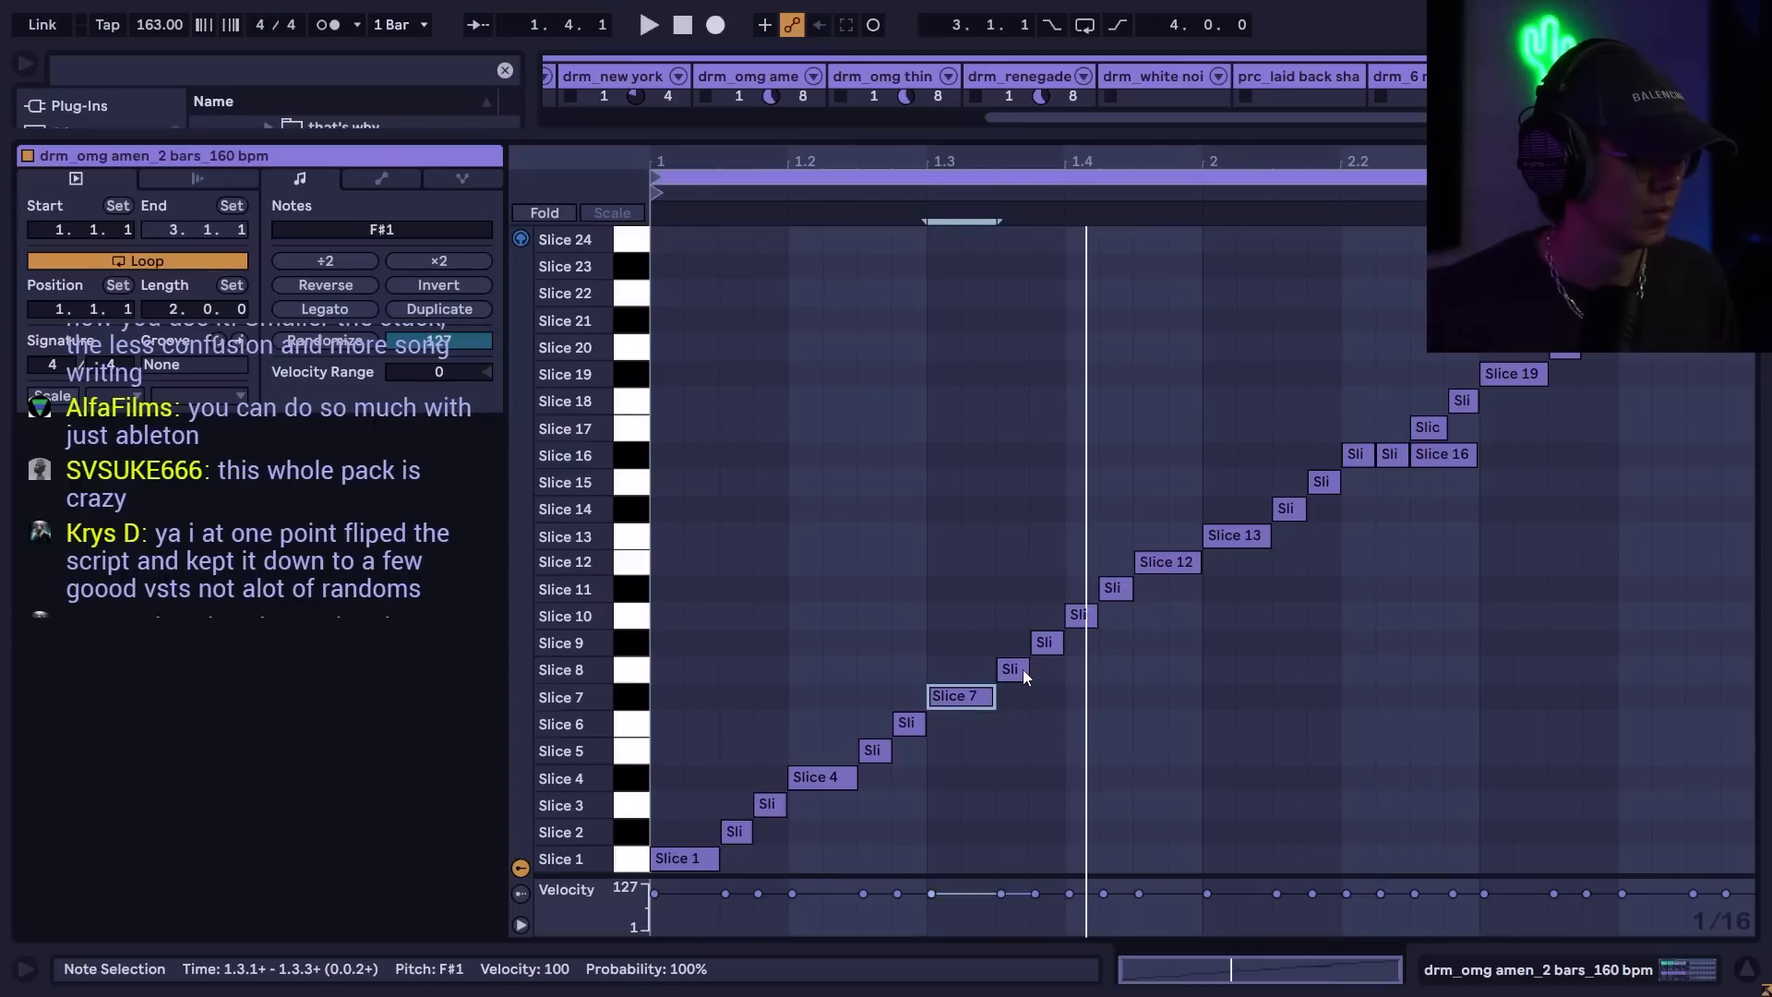
drag(1049, 606, 1021, 685)
key(space)
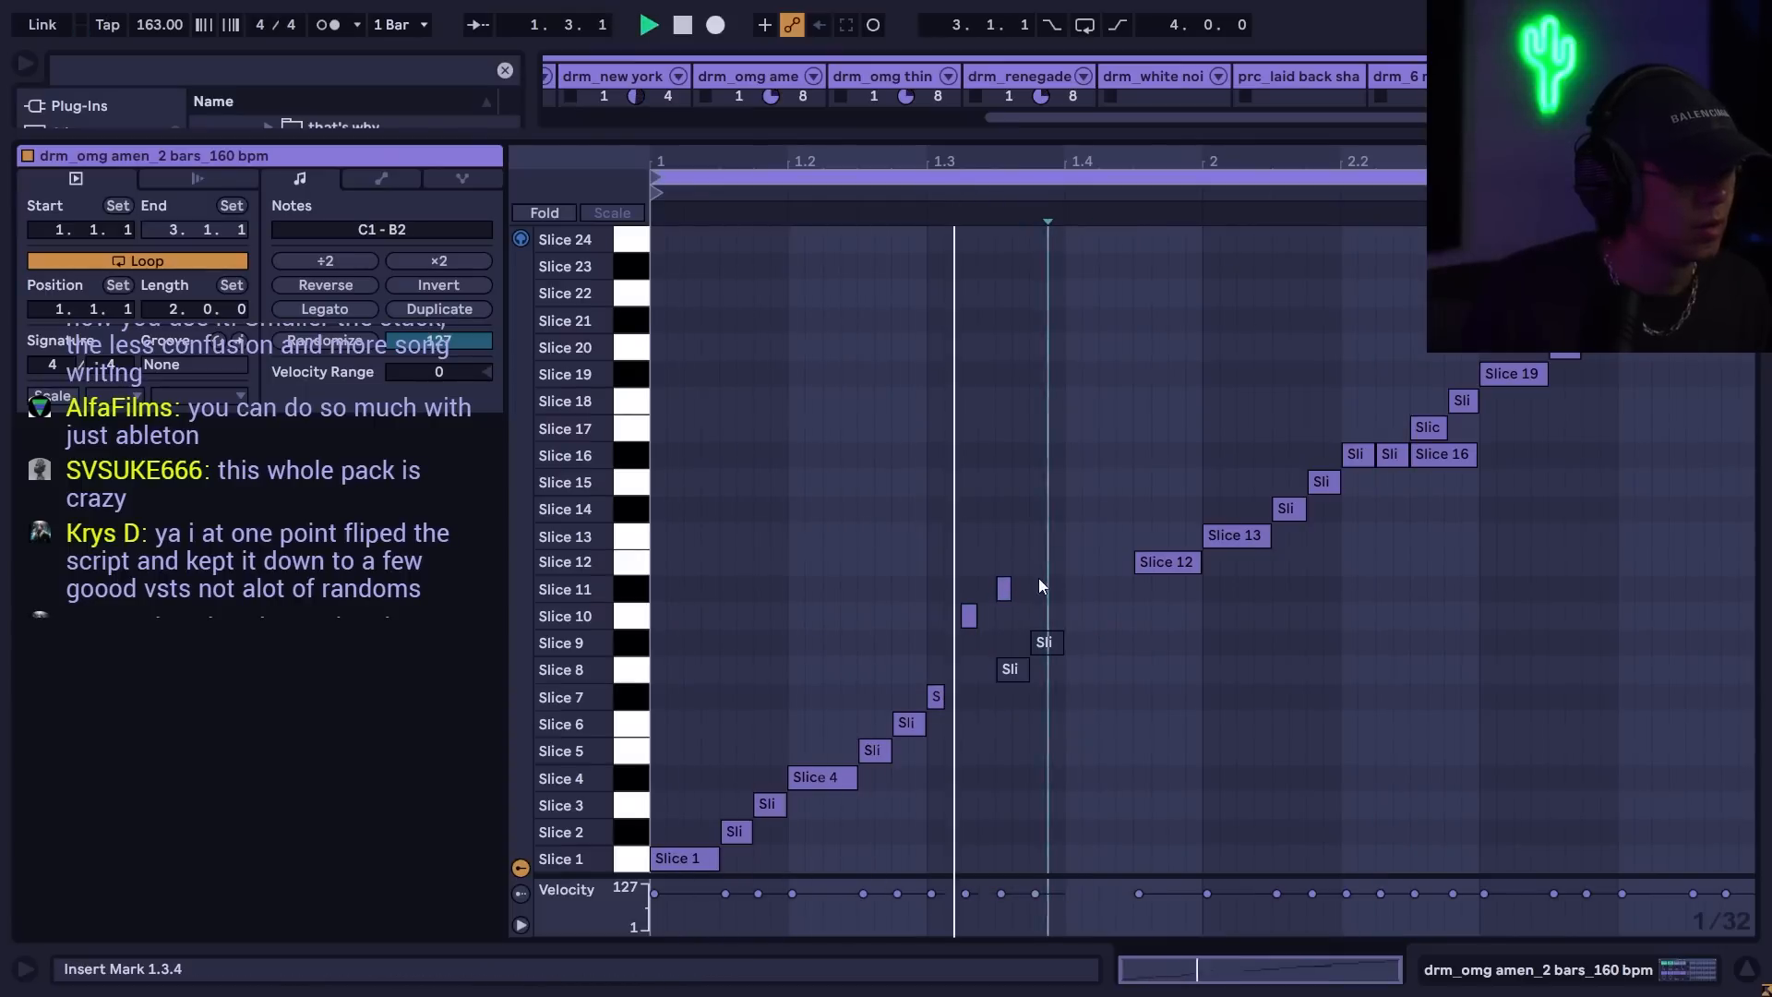
key(space)
- Repeat the short Slice 11 note at 1.3.4, 1.4.1 and 1.4.2 in the amen clip, checking the roll in playback
drag(1005, 589, 1111, 593)
key(space)
key(space)
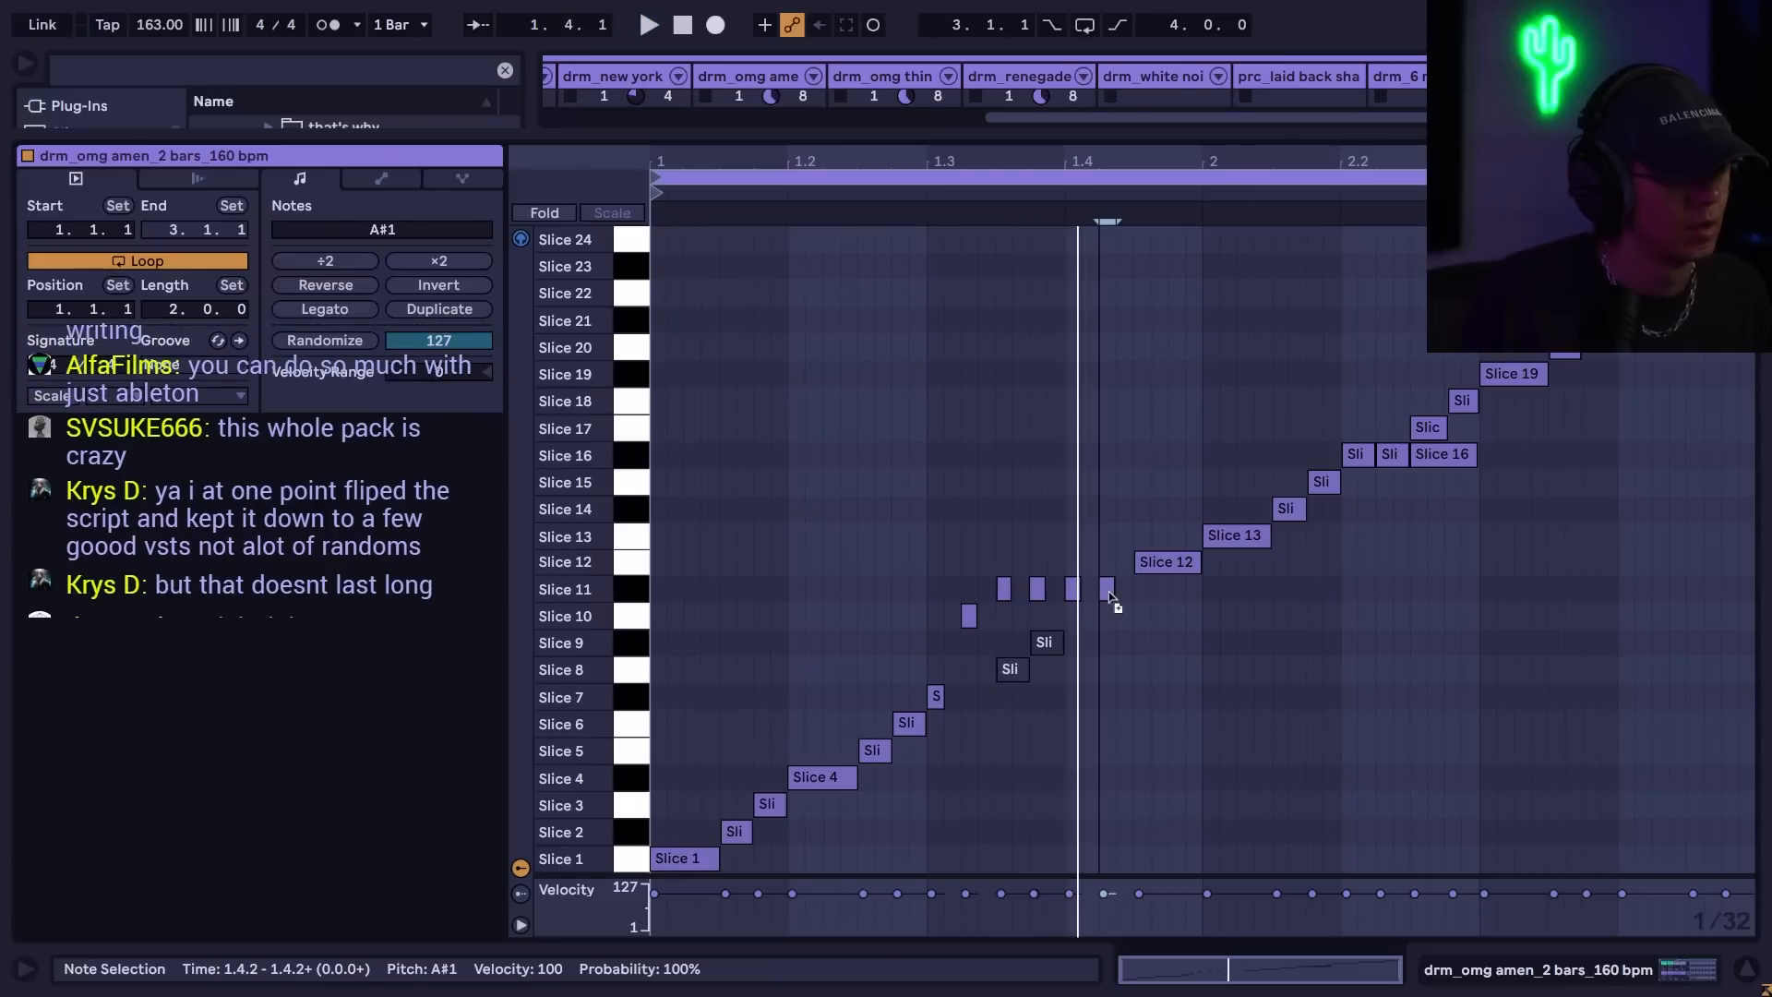
key(space)
key(space)
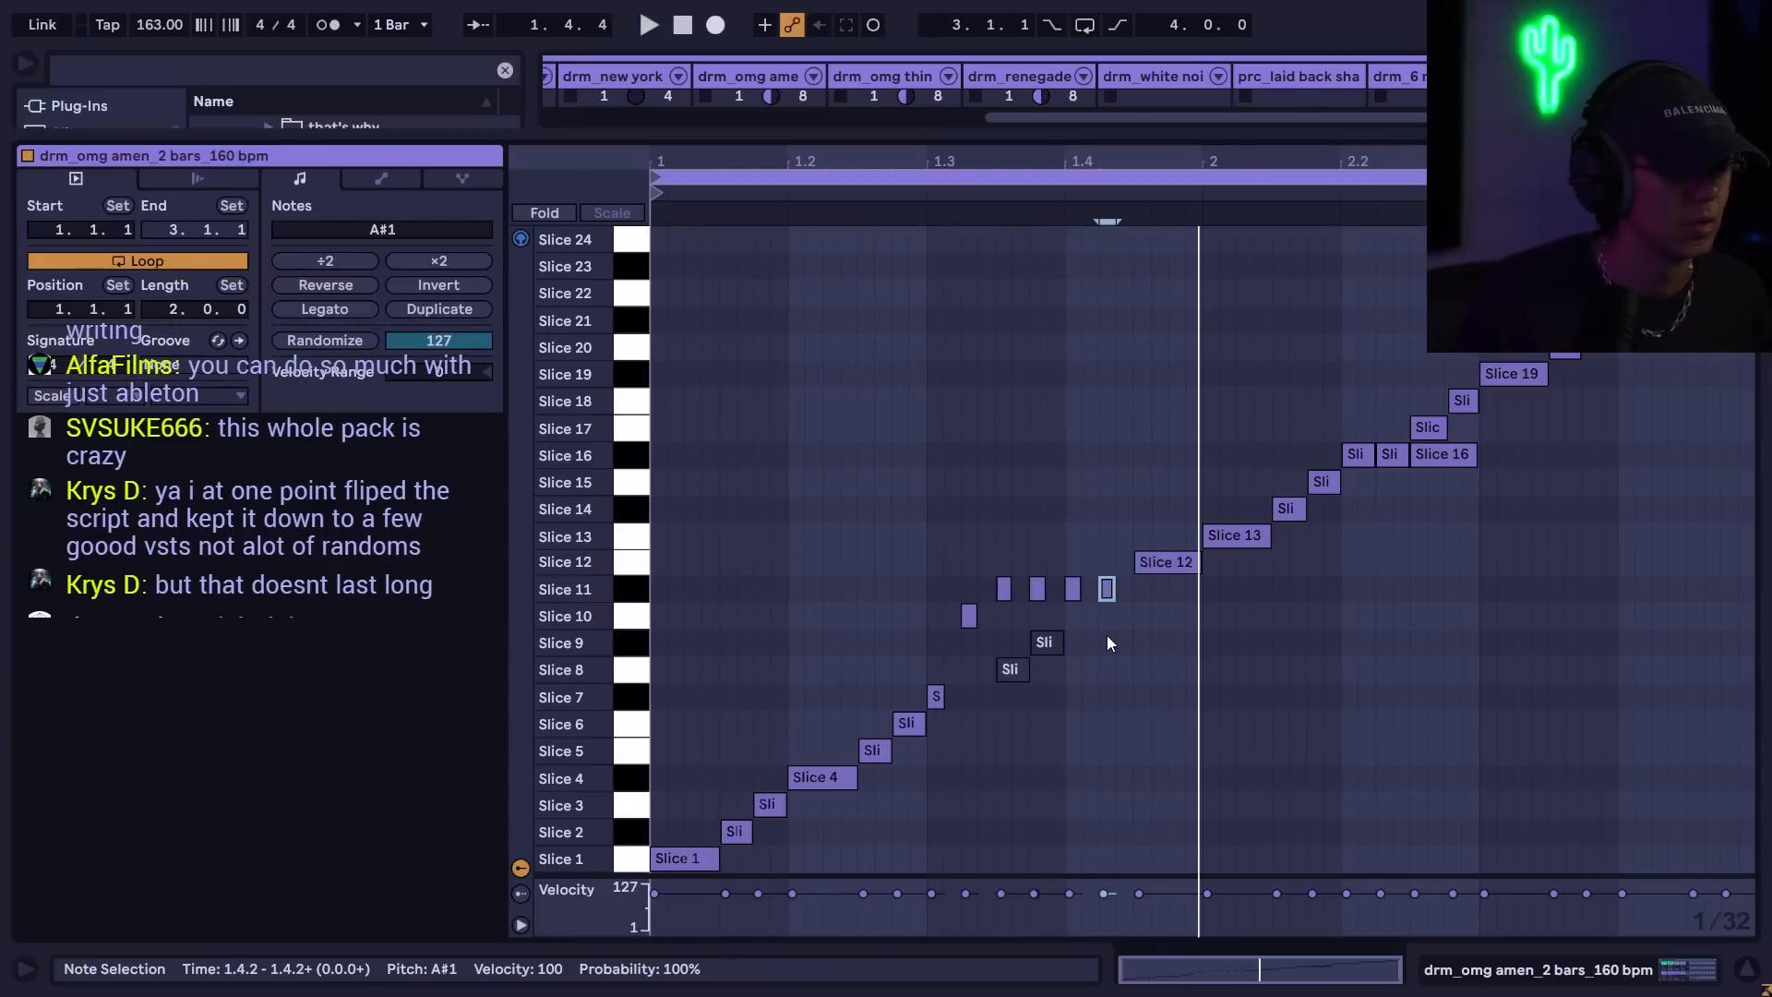
- Deactivate the Slice 17 note and fill 1.3.1 to 1.4.3 of the amen clip with a 1/32 Slice 11 roll, deleting Slices 8 and 9
key(space)
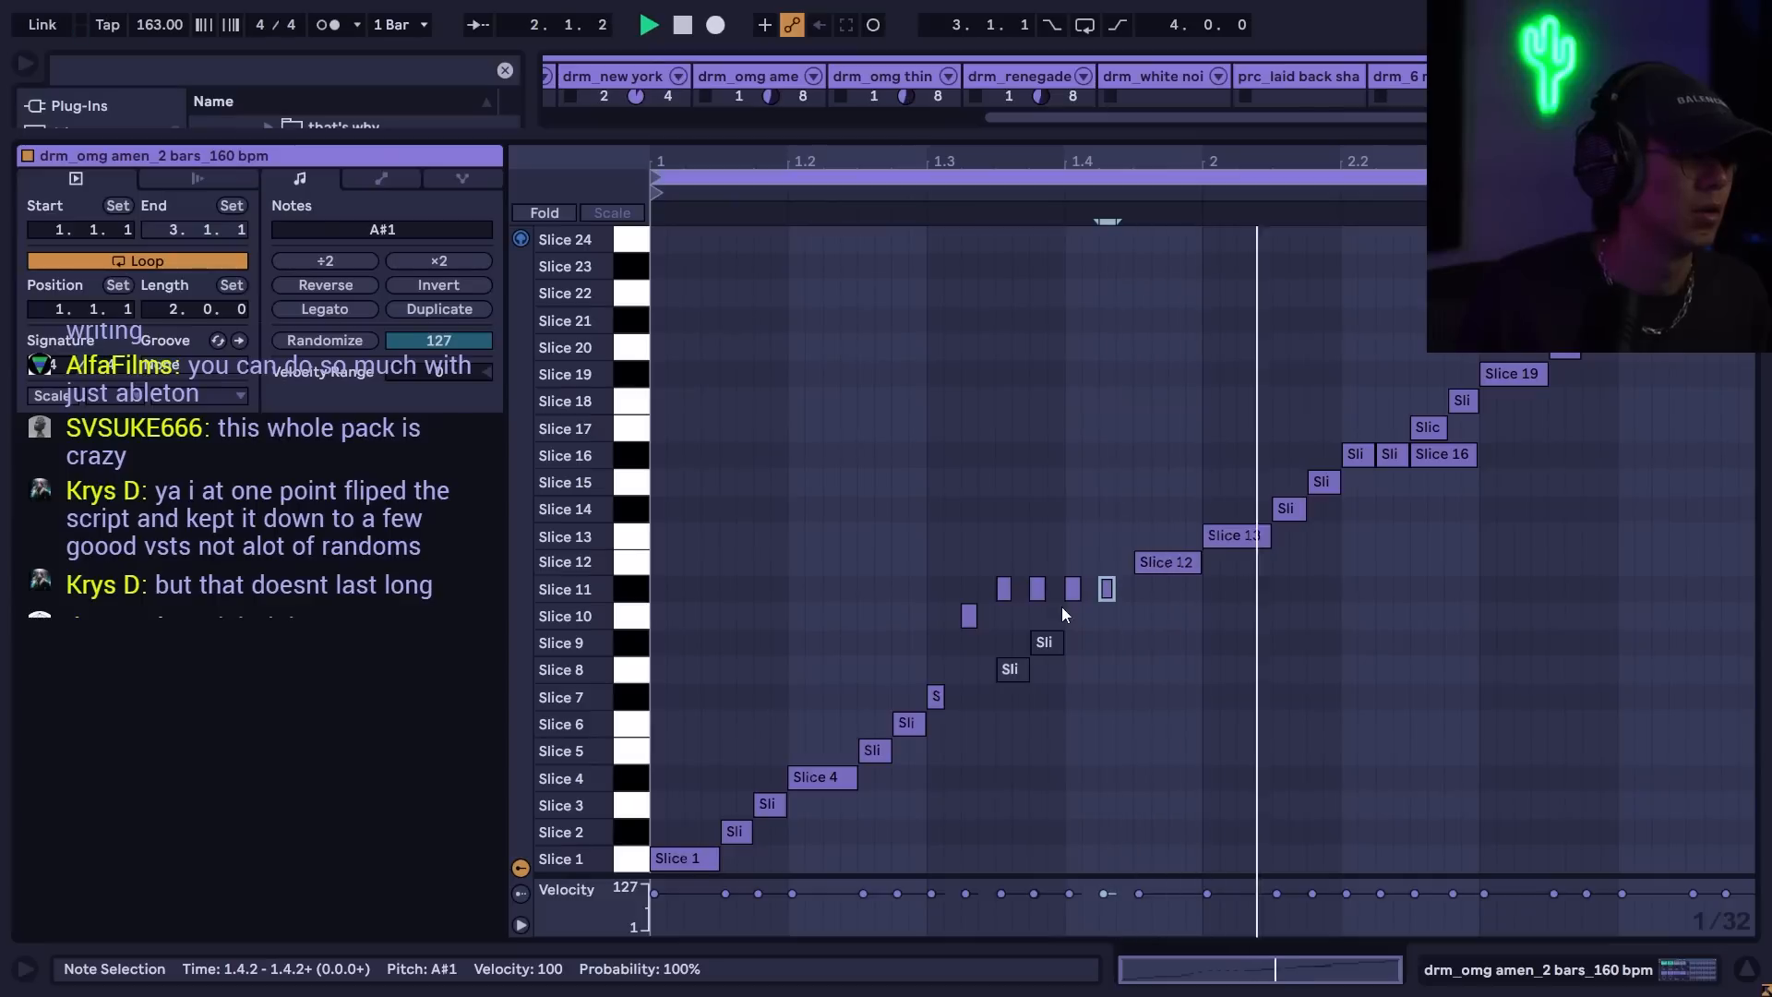
click(1426, 432)
key(0)
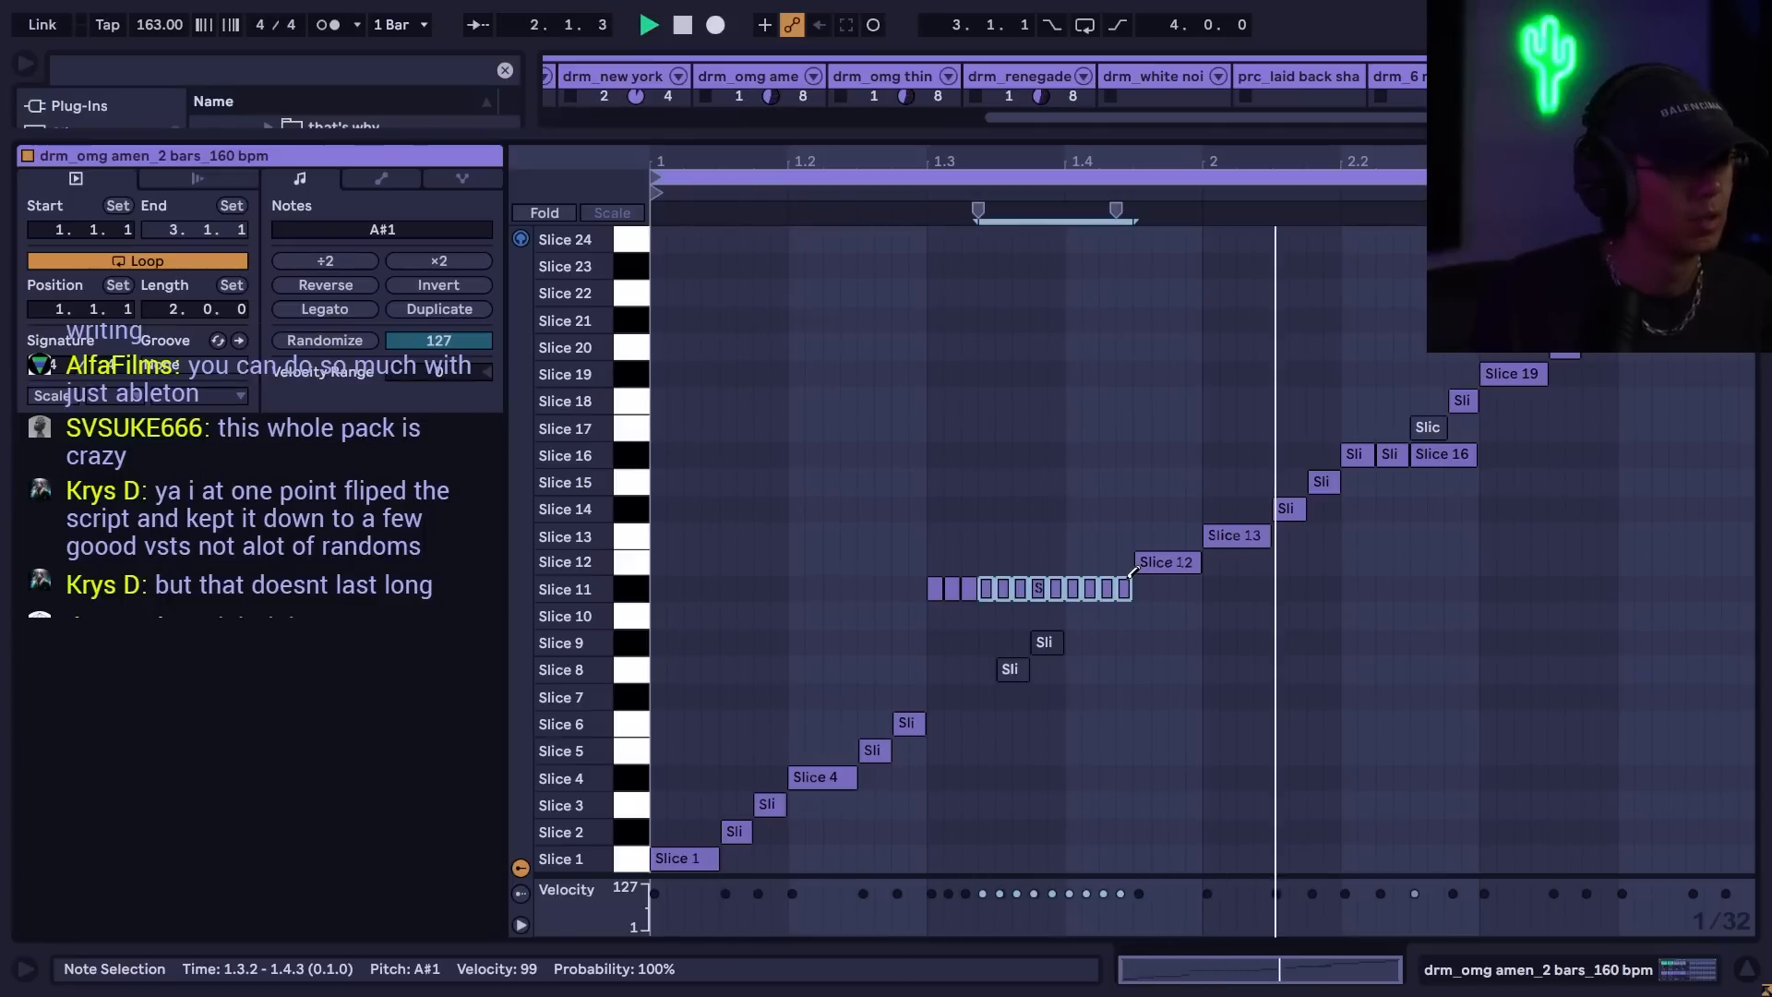
drag(1067, 635, 1024, 679)
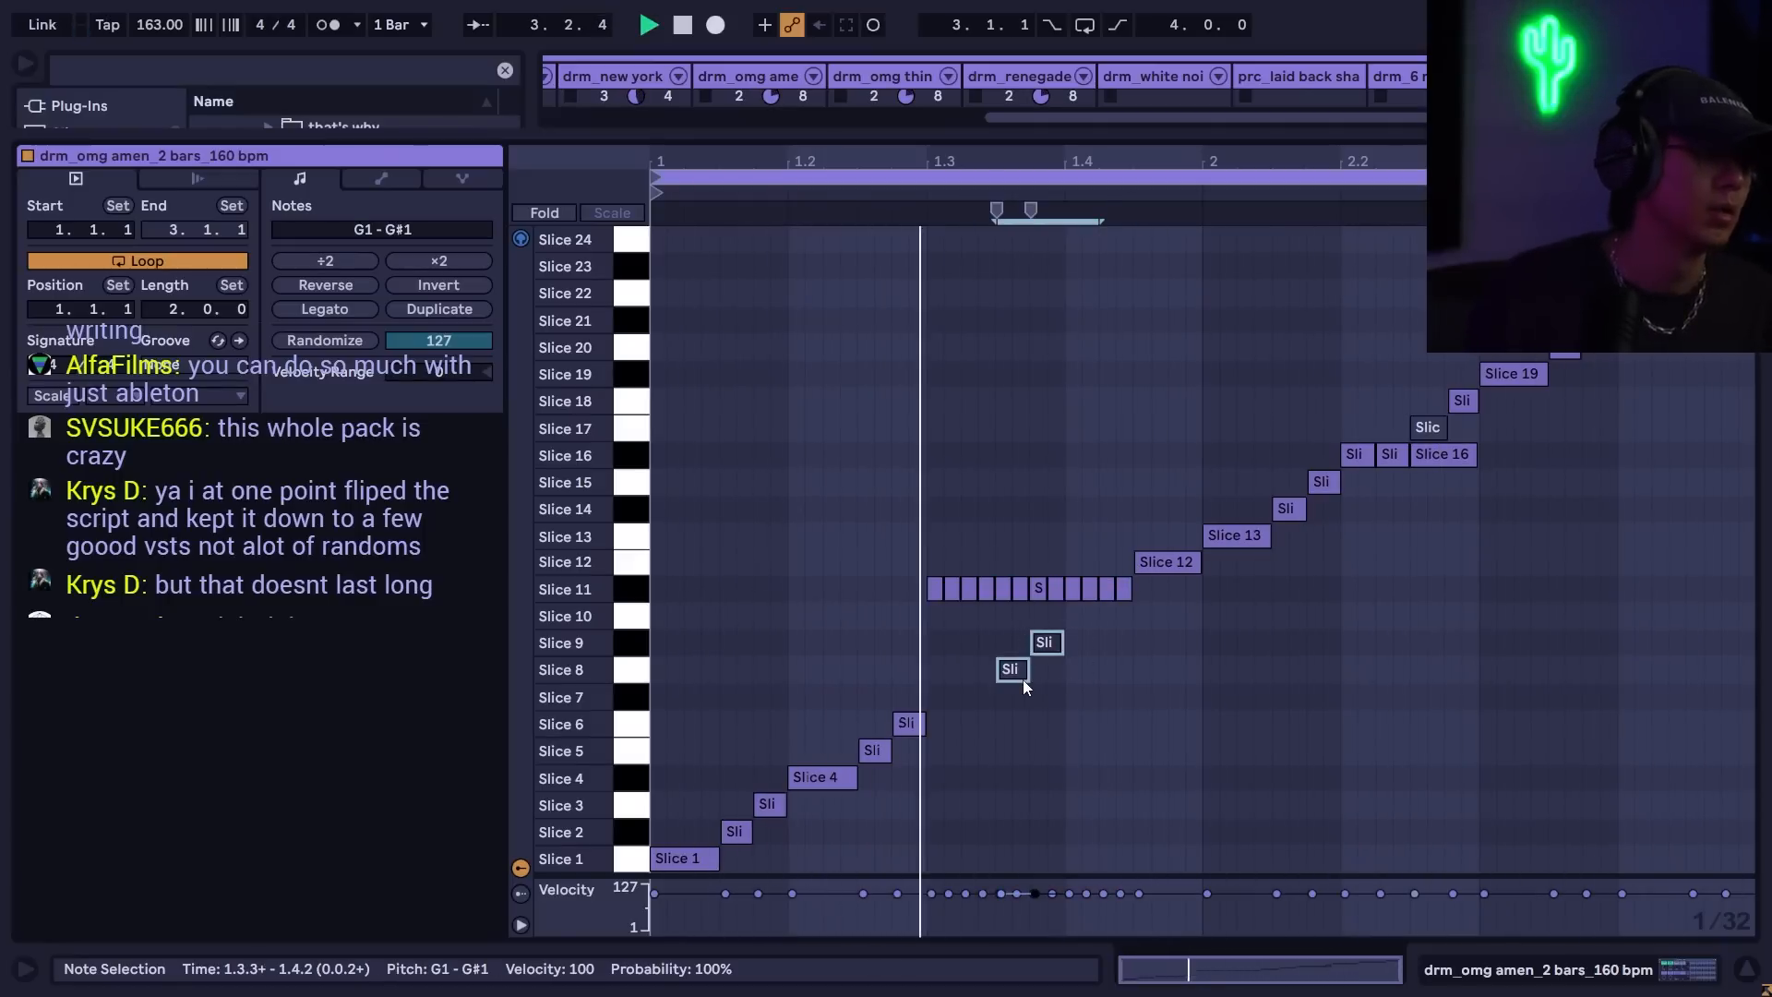
key(Delete)
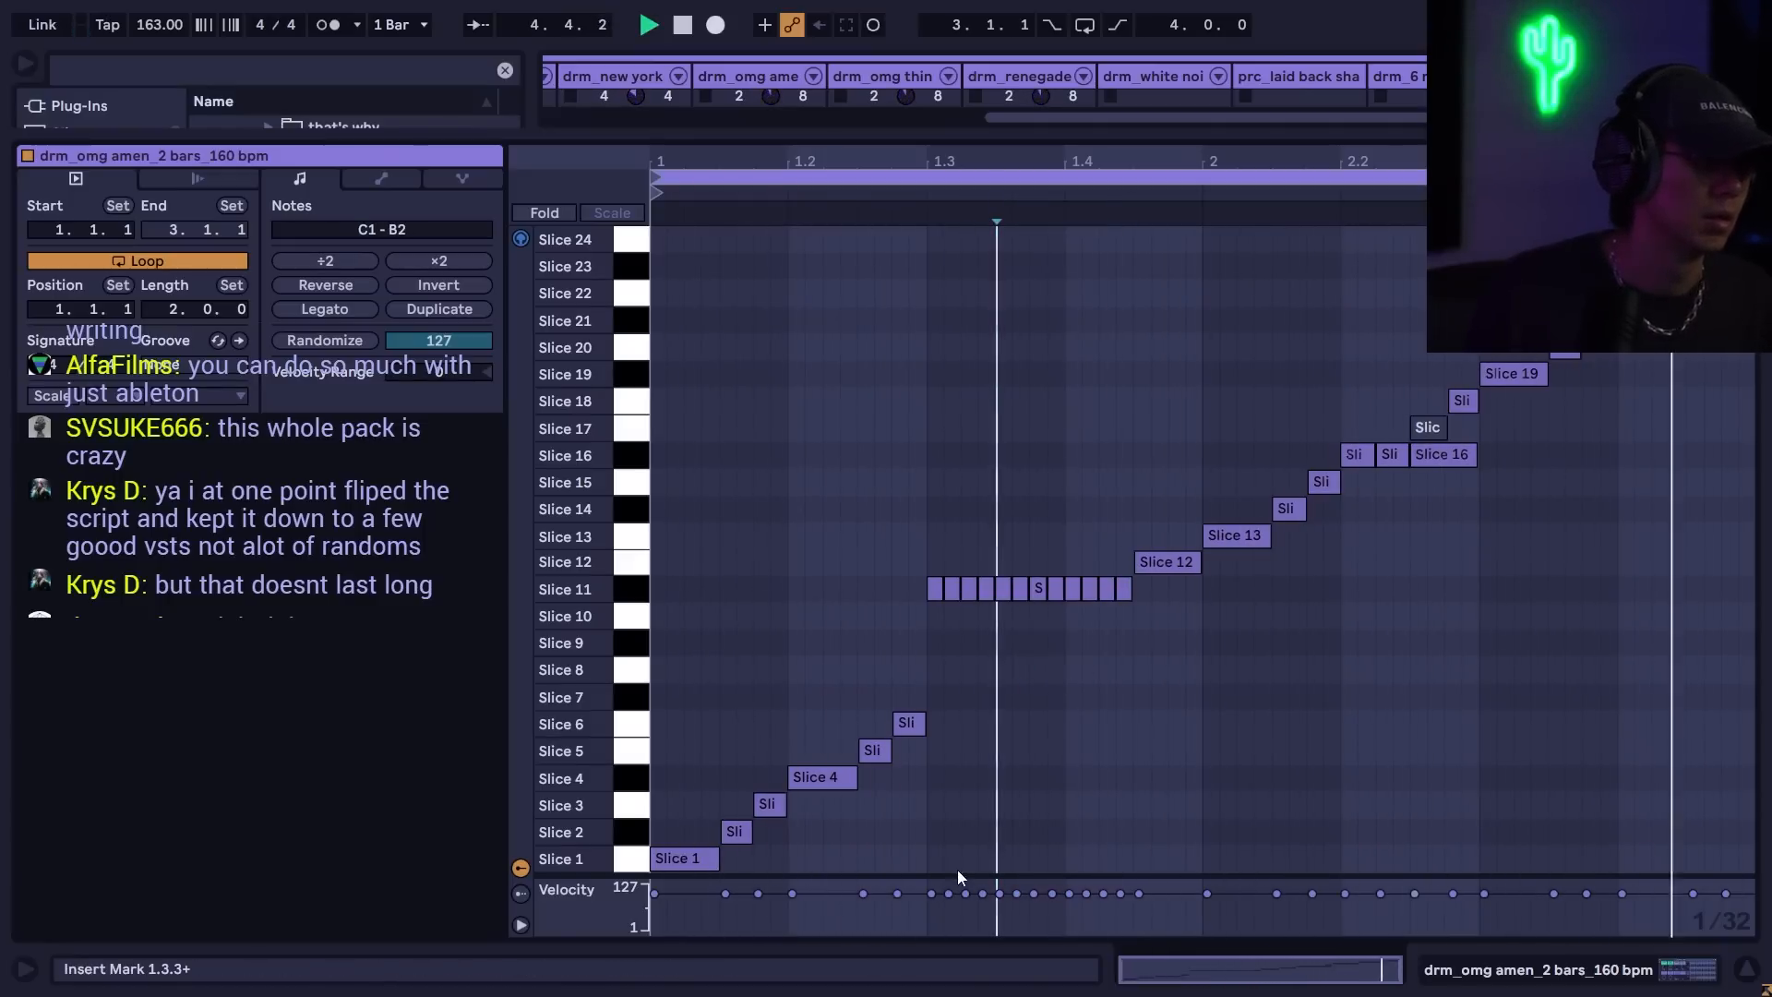
- Enlarge the velocity lane, ramp the Slice 11 roll's velocities down from 100 to 7, and check the roll in playback
drag(957, 874, 951, 667)
mouse_move(931, 730)
mouse_down()
mouse_move(1151, 918)
mouse_move(1121, 920)
mouse_move(1128, 938)
mouse_up()
key(space)
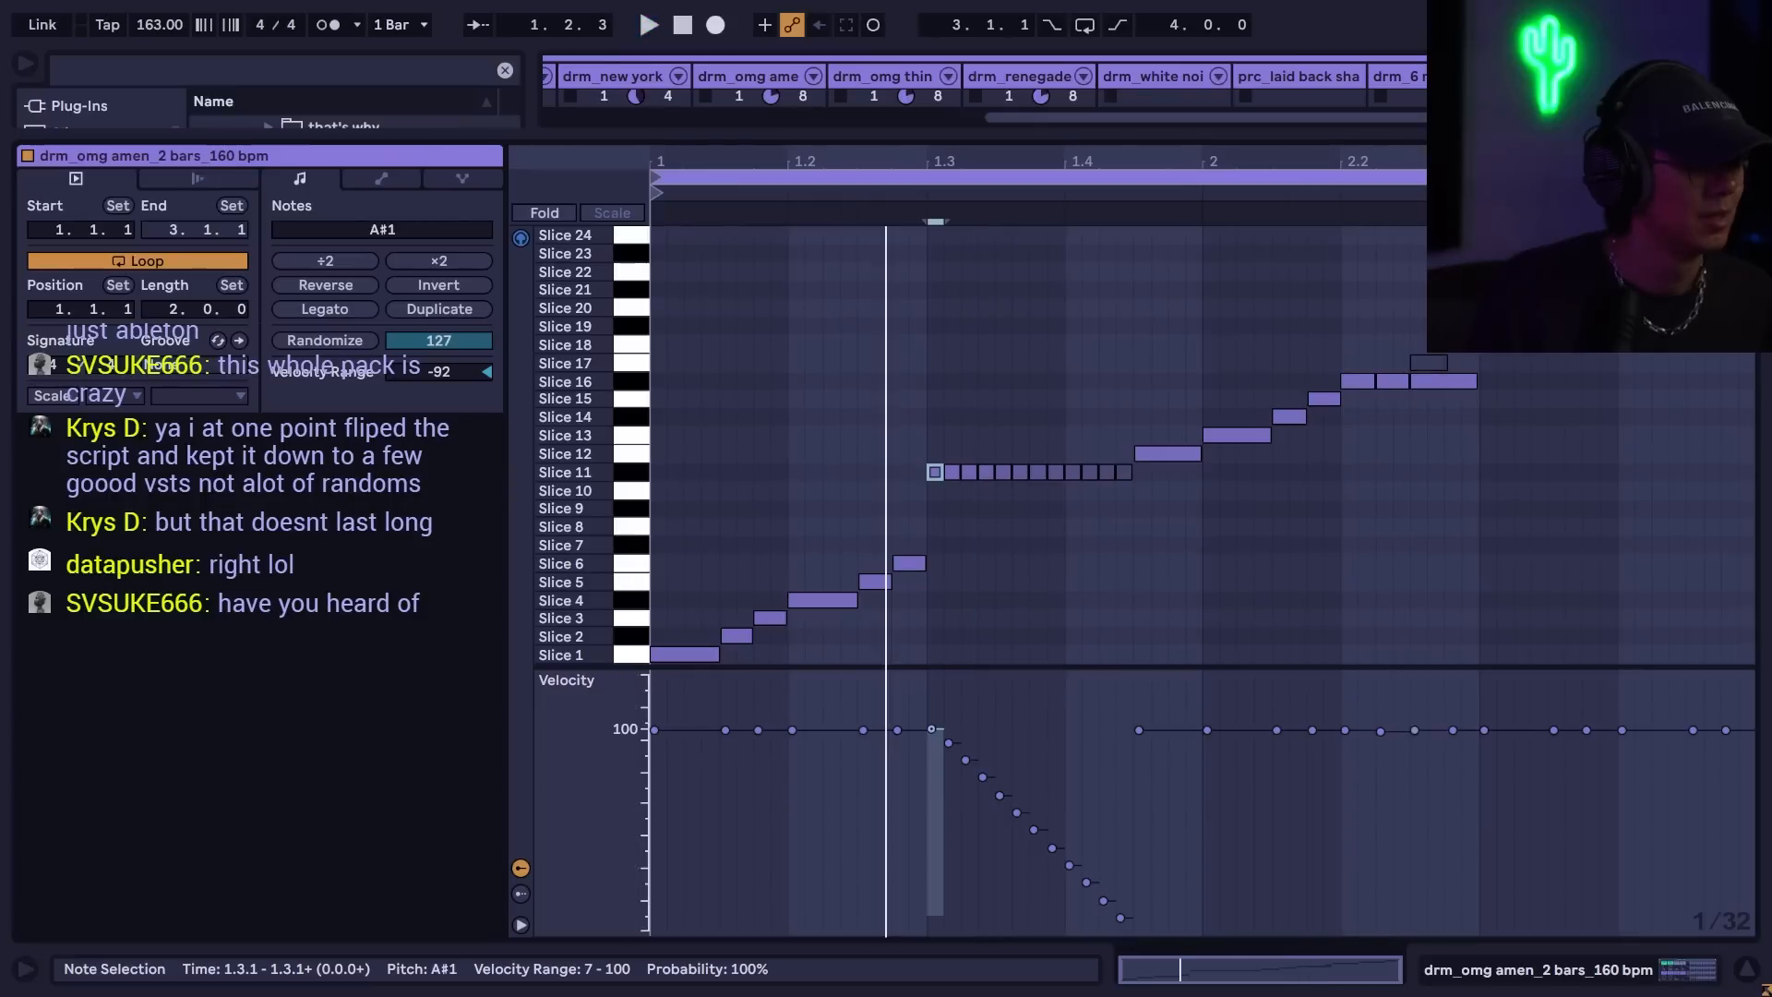
key(space)
click(932, 718)
key(space)
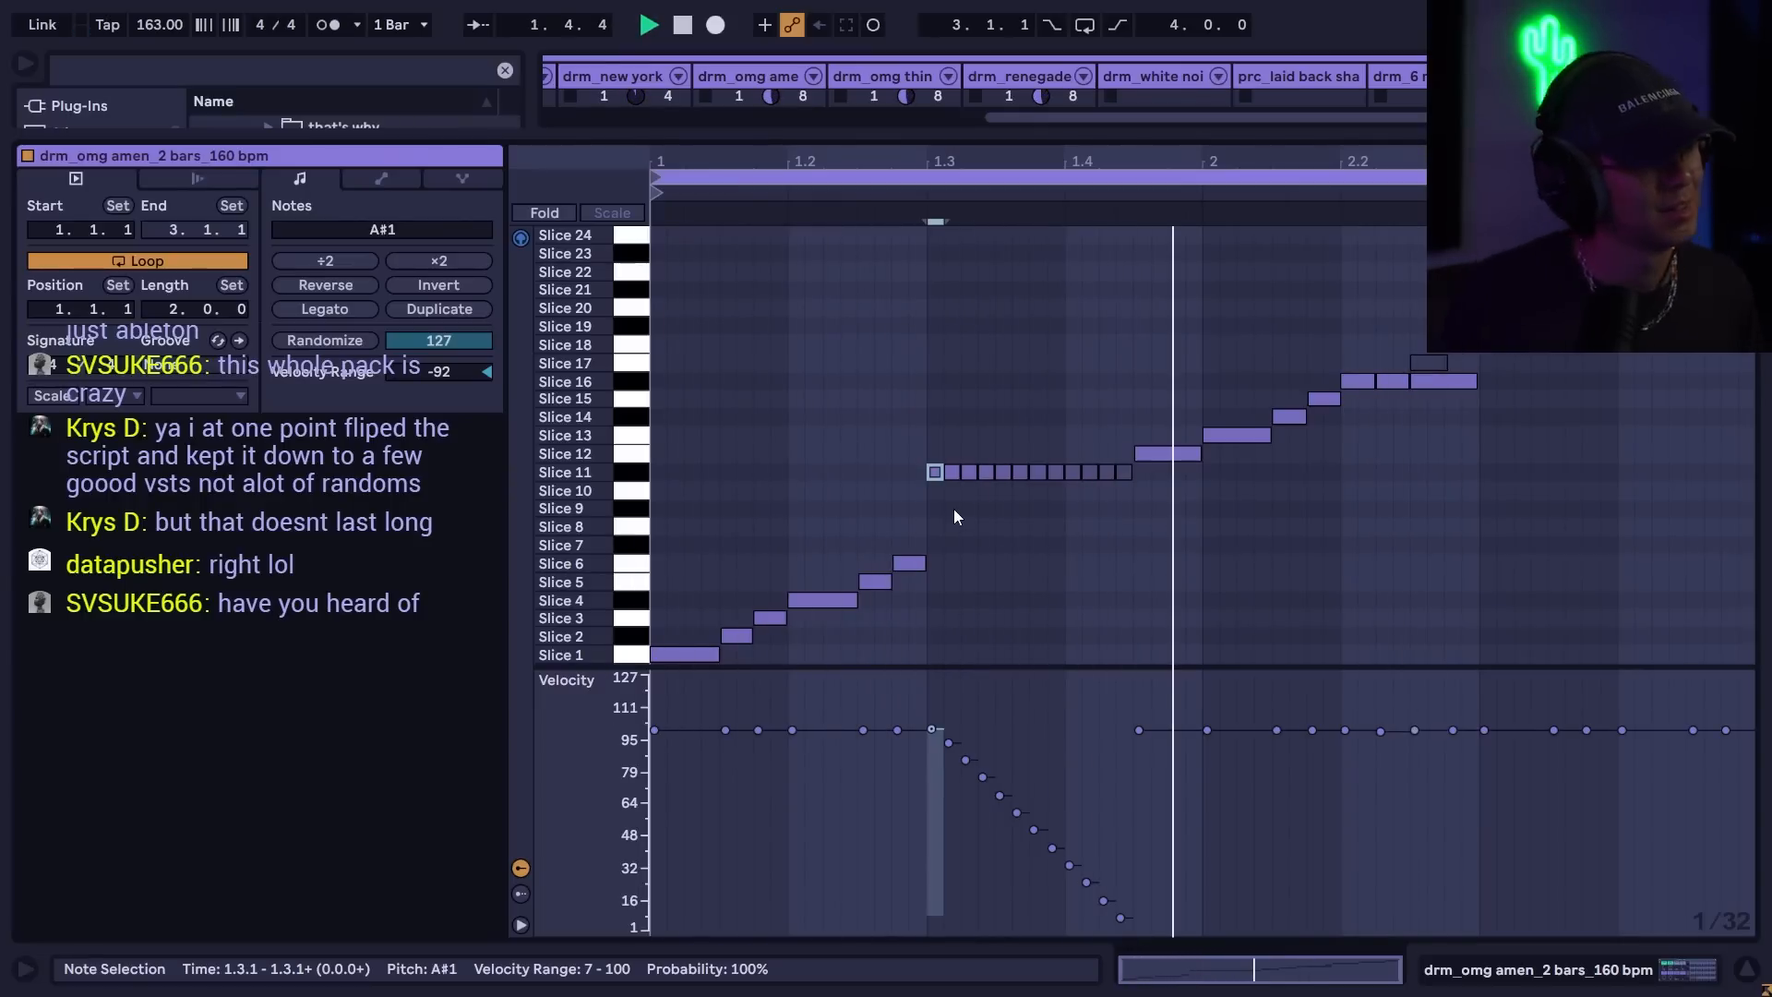
key(space)
key(space)
key(space)
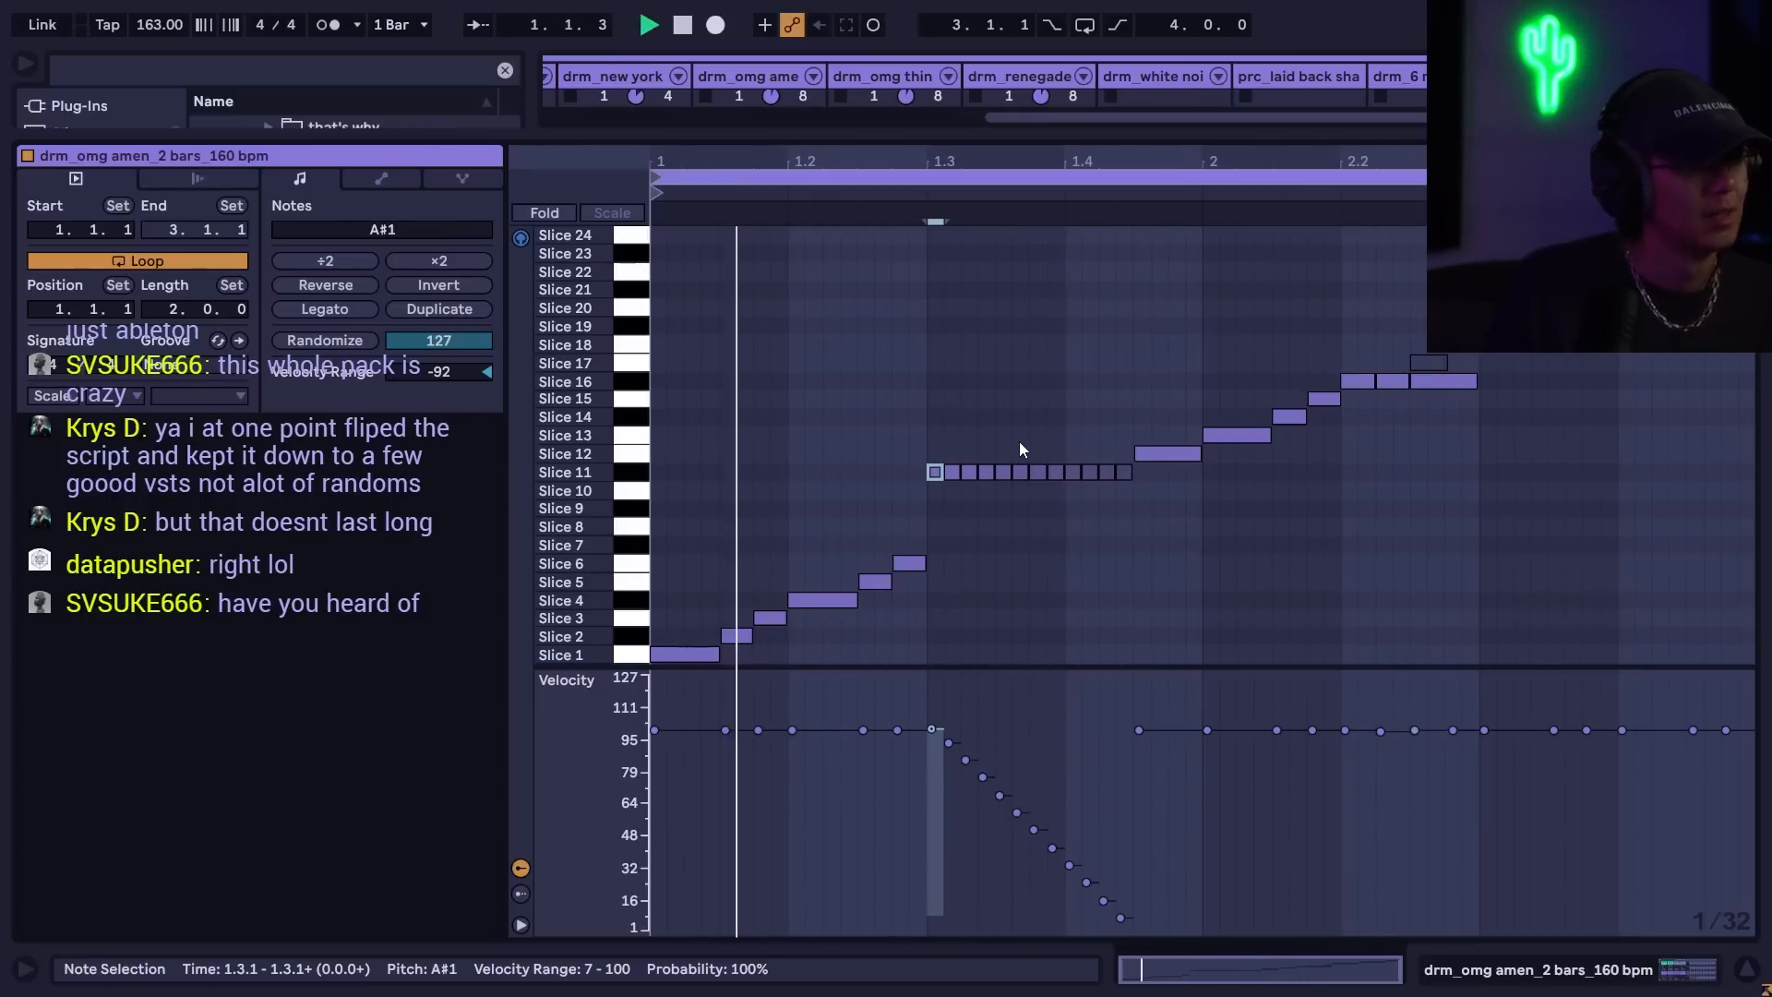
key(space)
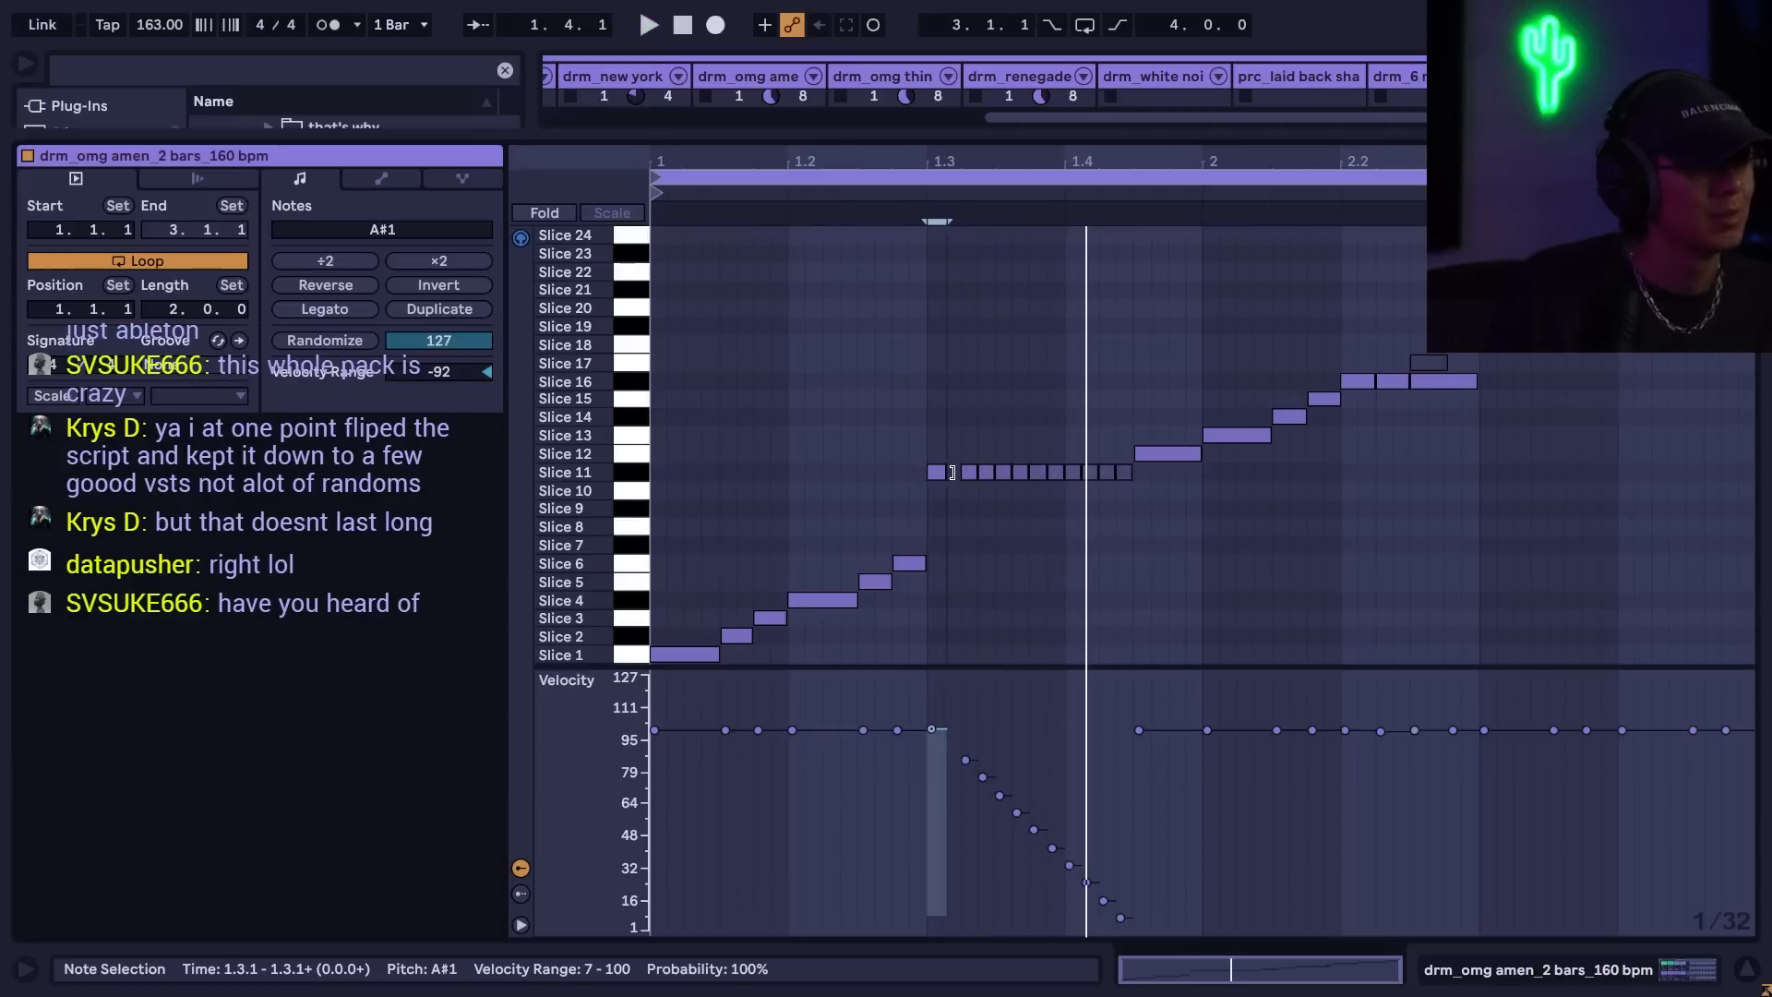
- Lengthen the roll's first Slice 11 note to span 1.3.1 to 1.3.2 and check it in playback
drag(952, 472, 950, 472)
key(space)
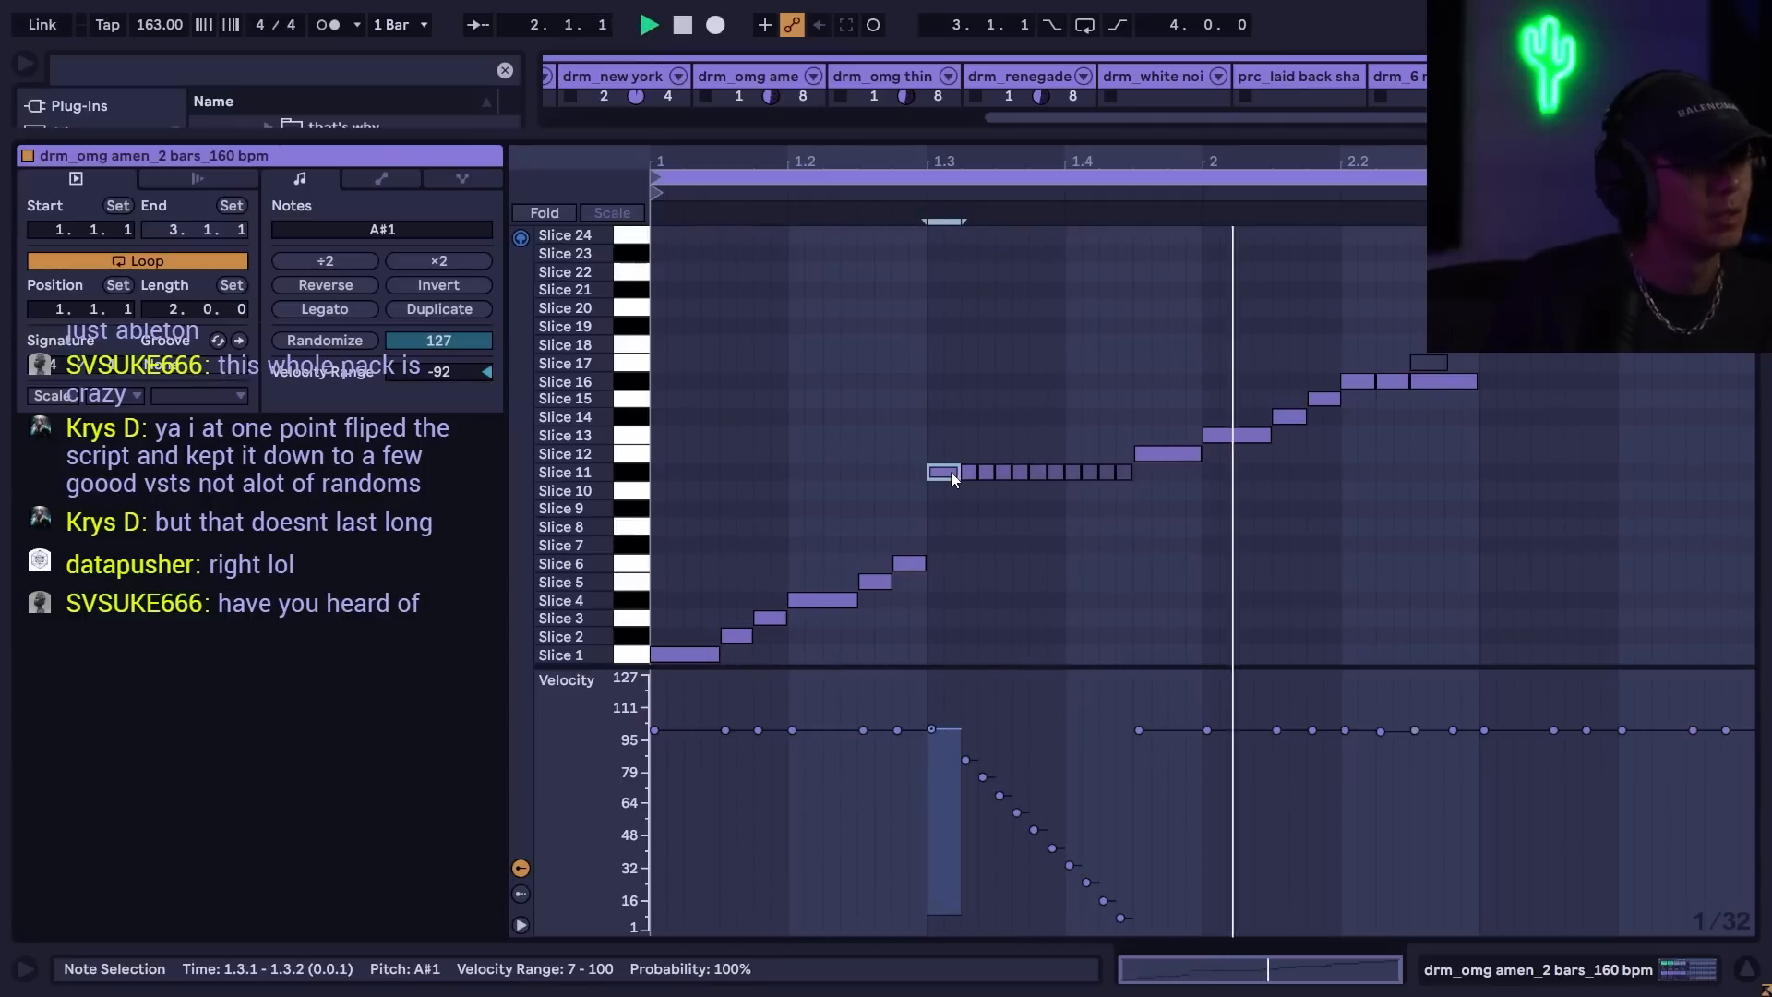
key(space)
key(space)
key(space)
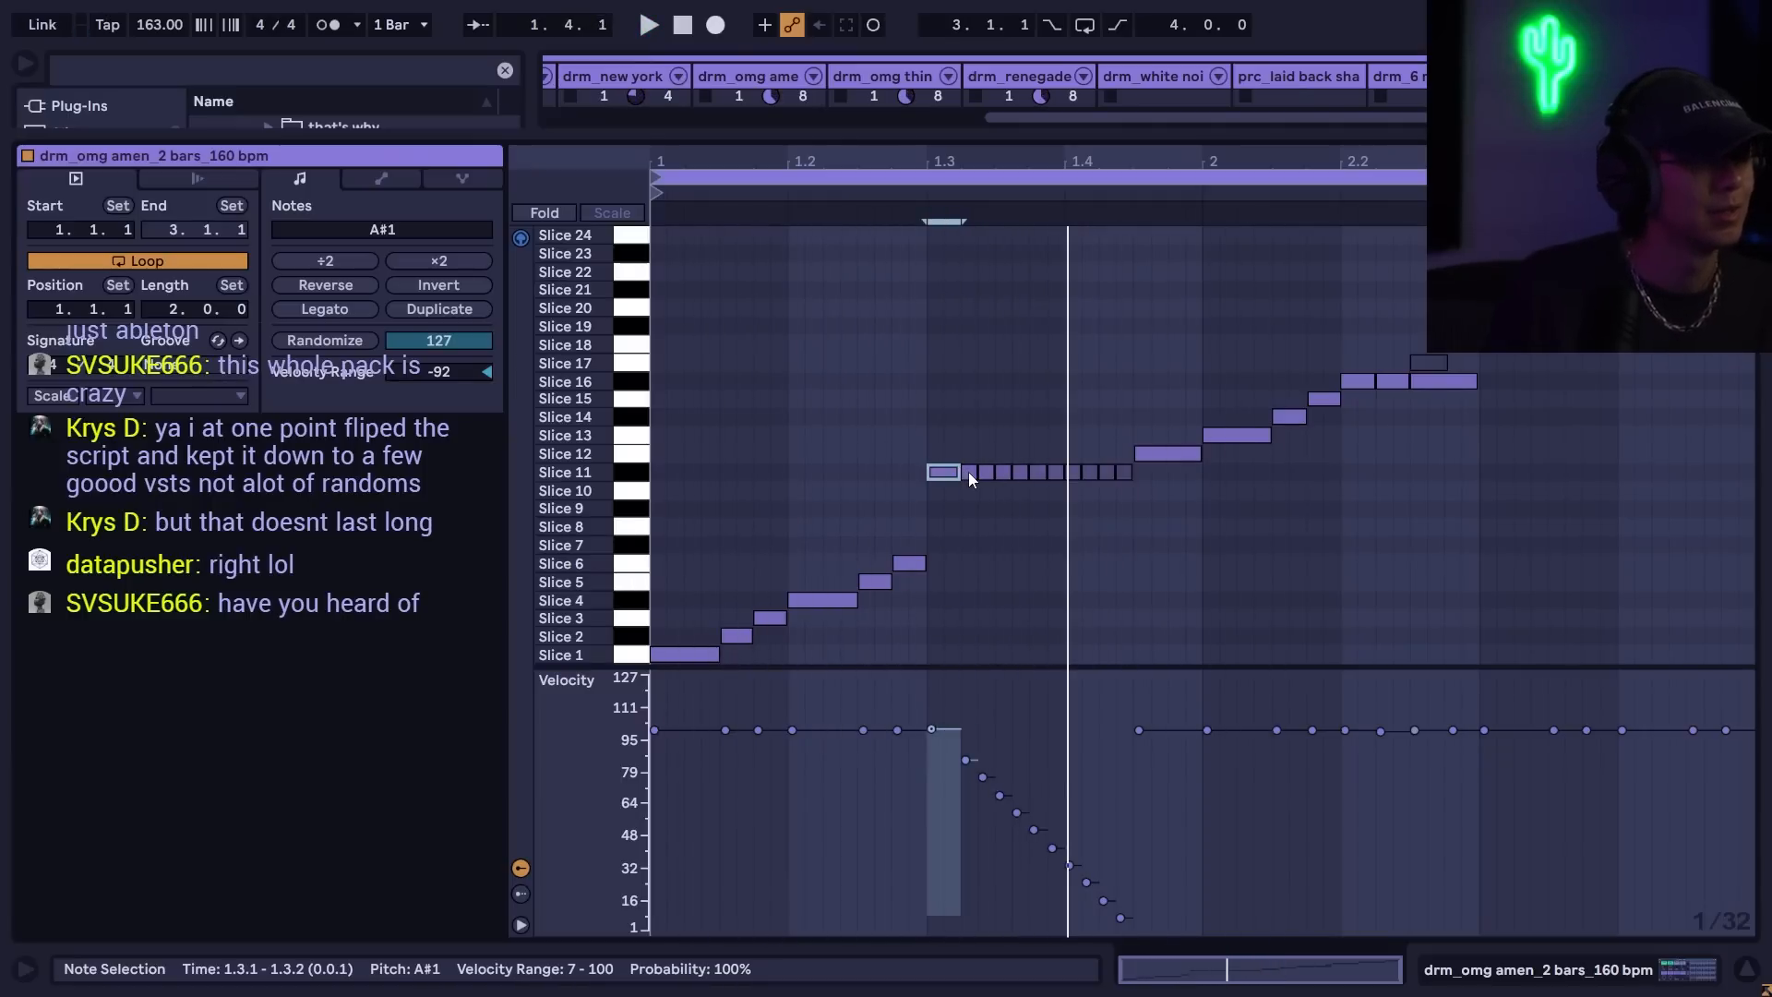
- Try a copy of the second roll note at 1.3.1+ in playback and undo it
drag(967, 473, 957, 472)
key(space)
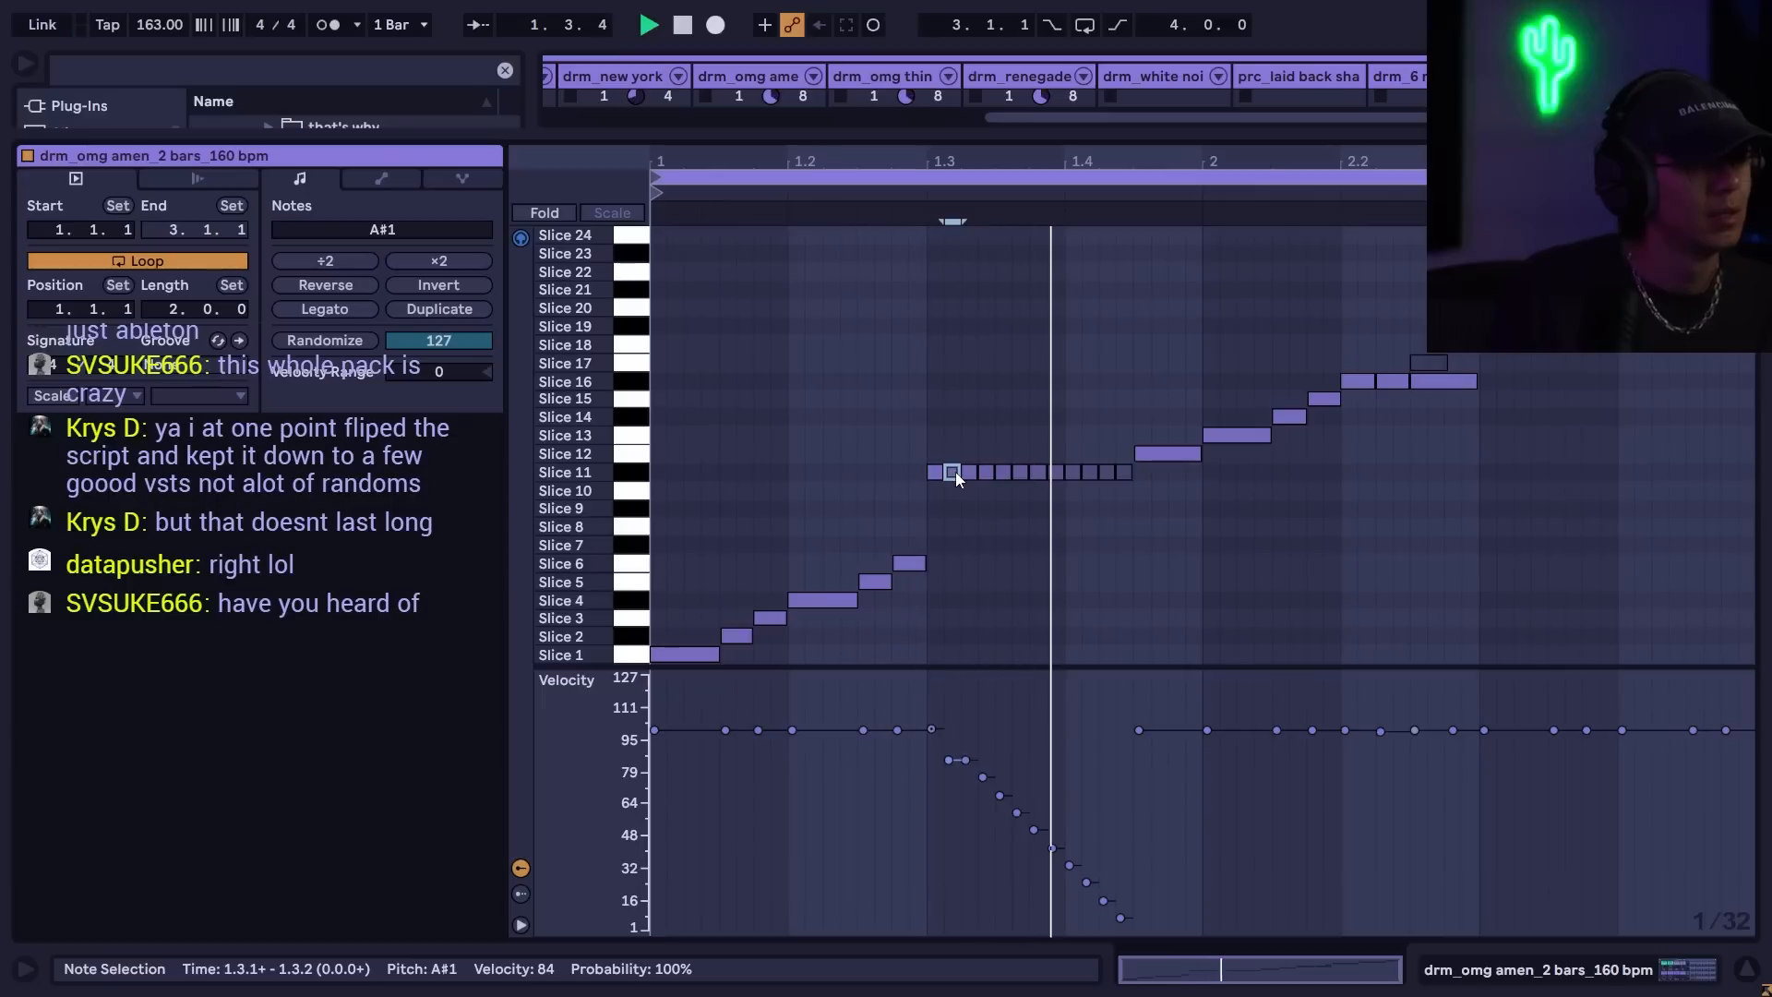
key(space)
key(ctrl+z)
key(space)
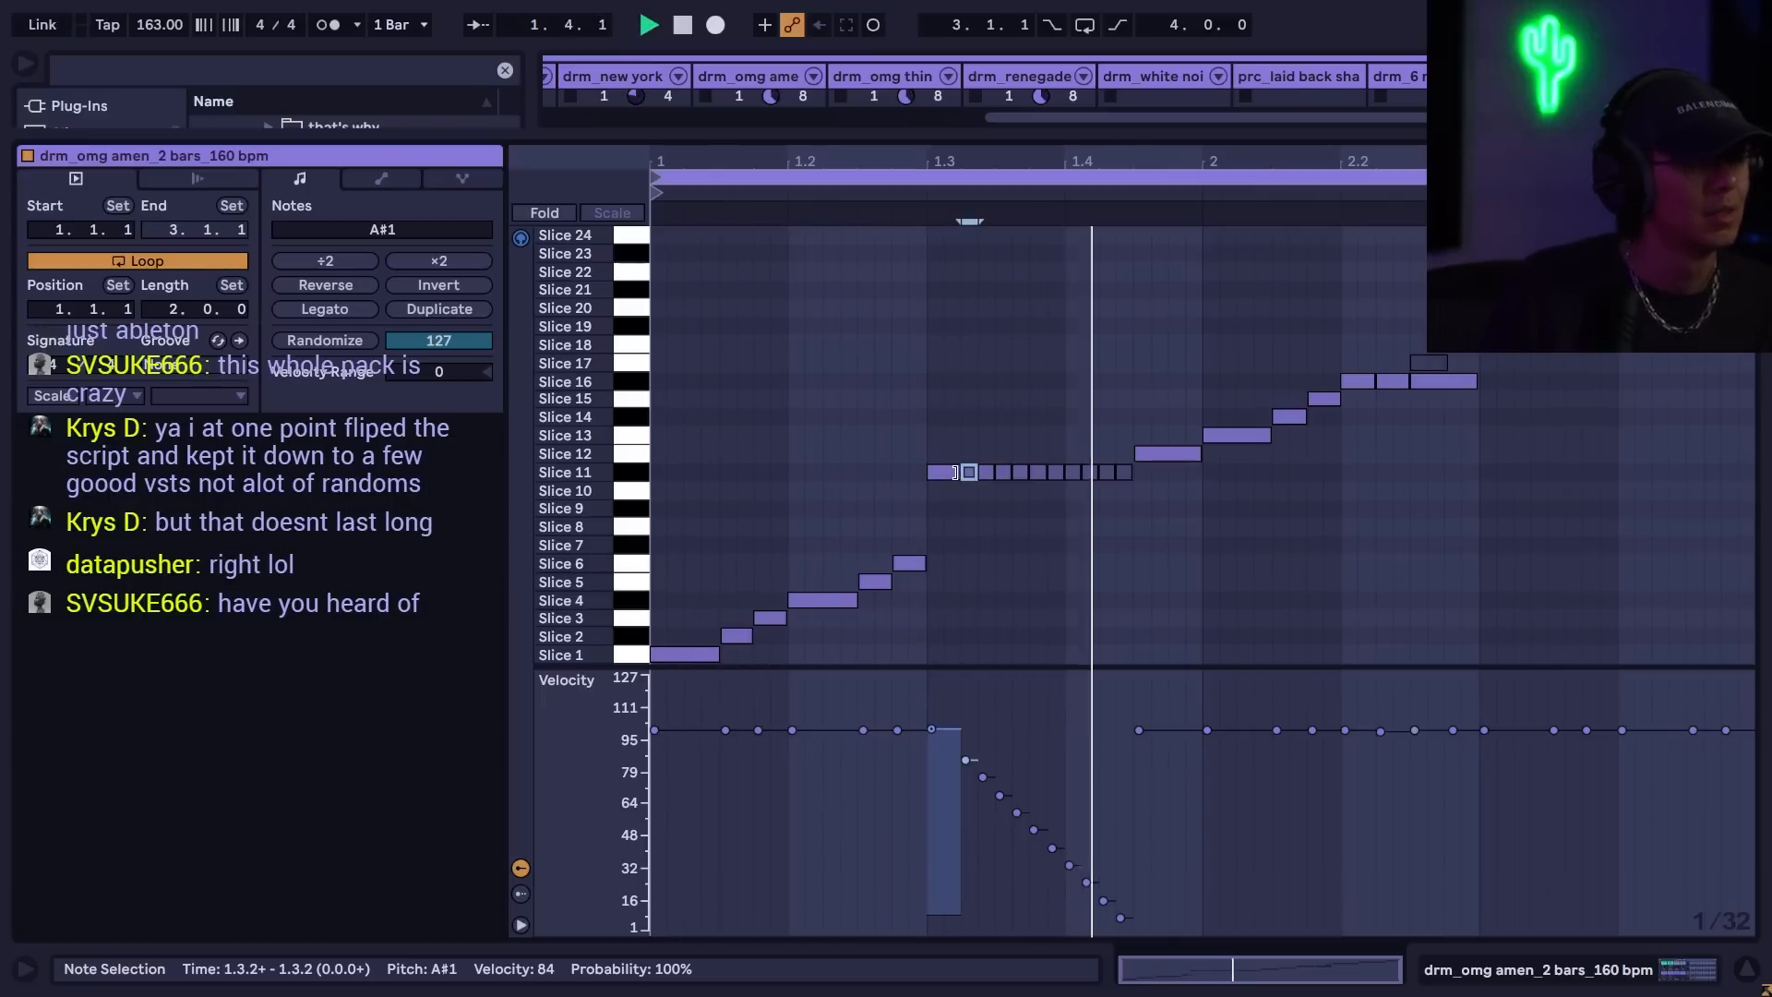
- Draw a Pitch Bend ramp from 0 at 1.3.1 down to -8192 at 1.4.3, and raise its low point after listening
key(shift+Tab)
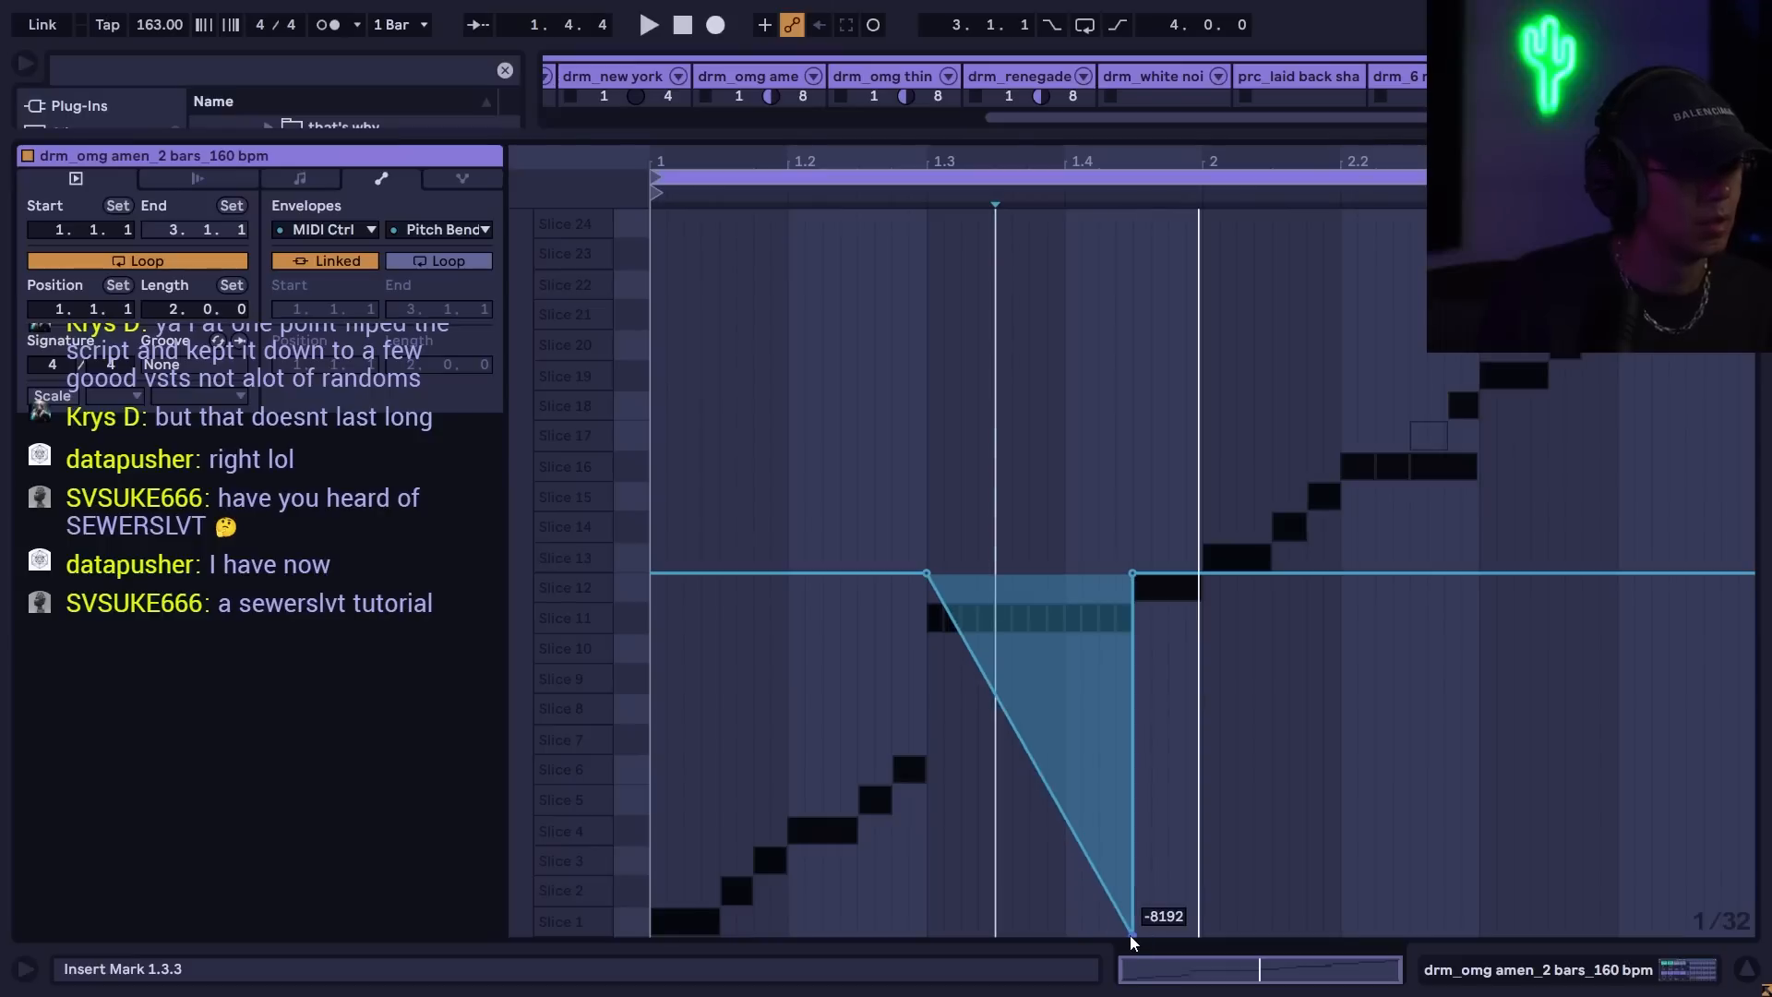
key(space)
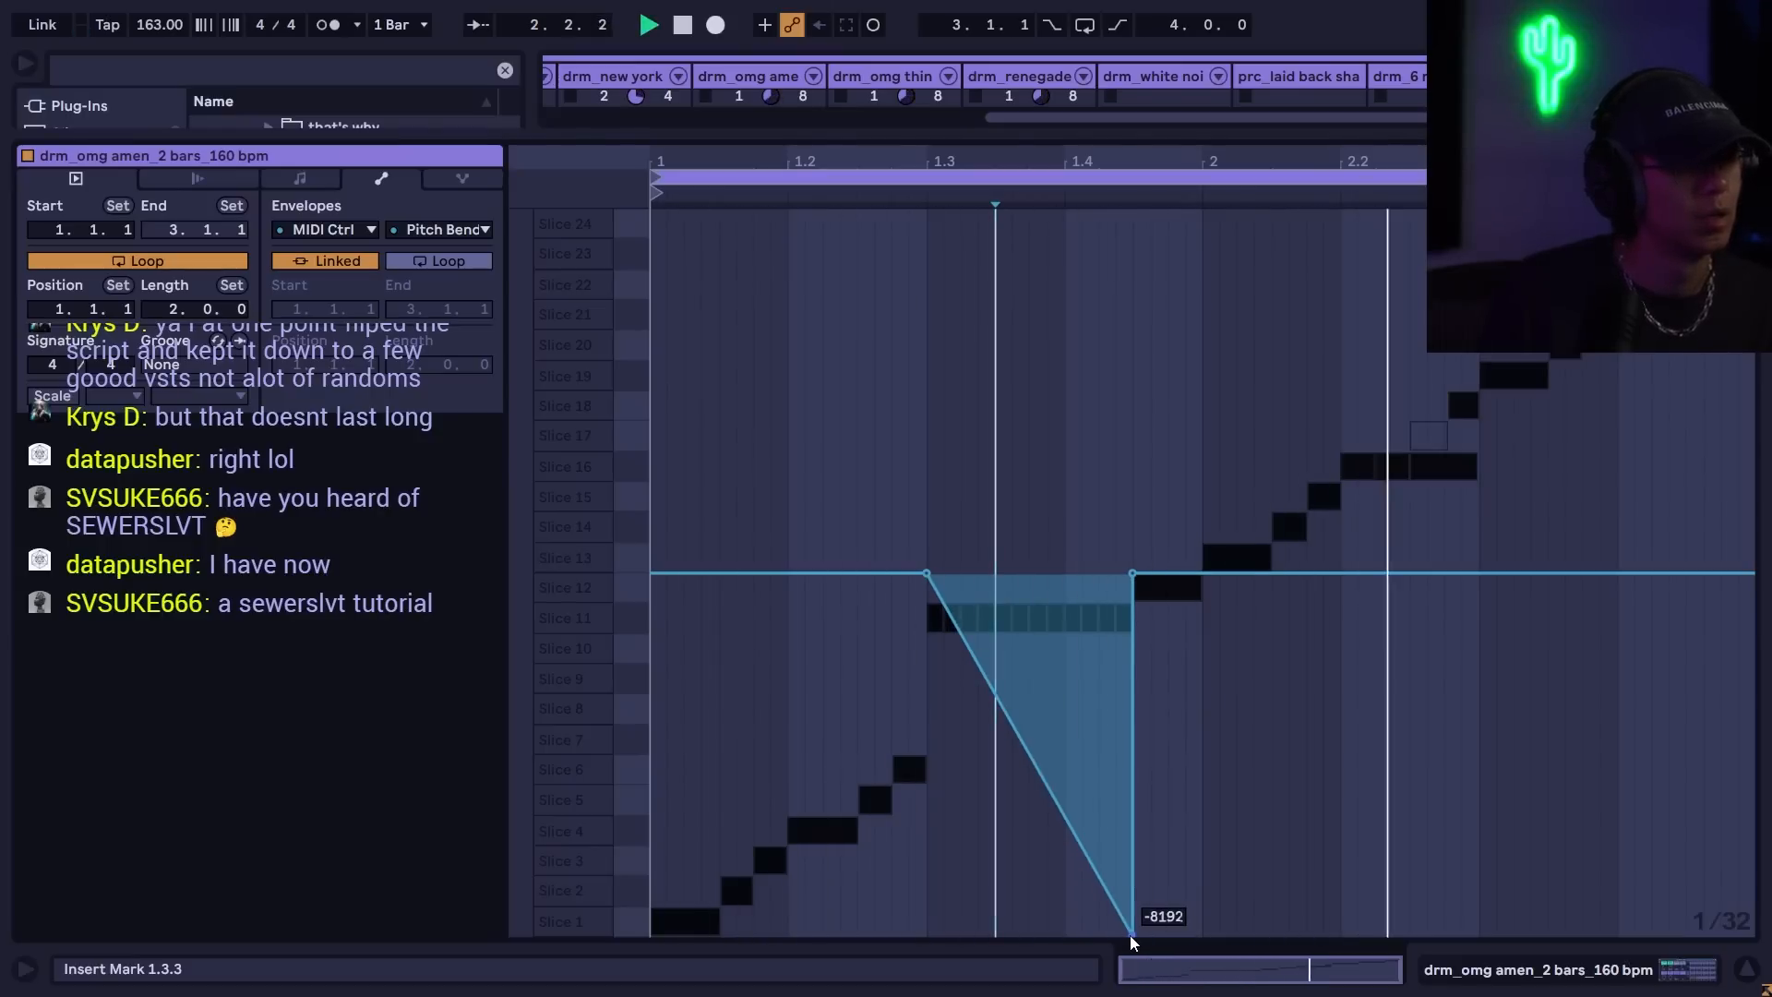
drag(1134, 934, 1134, 778)
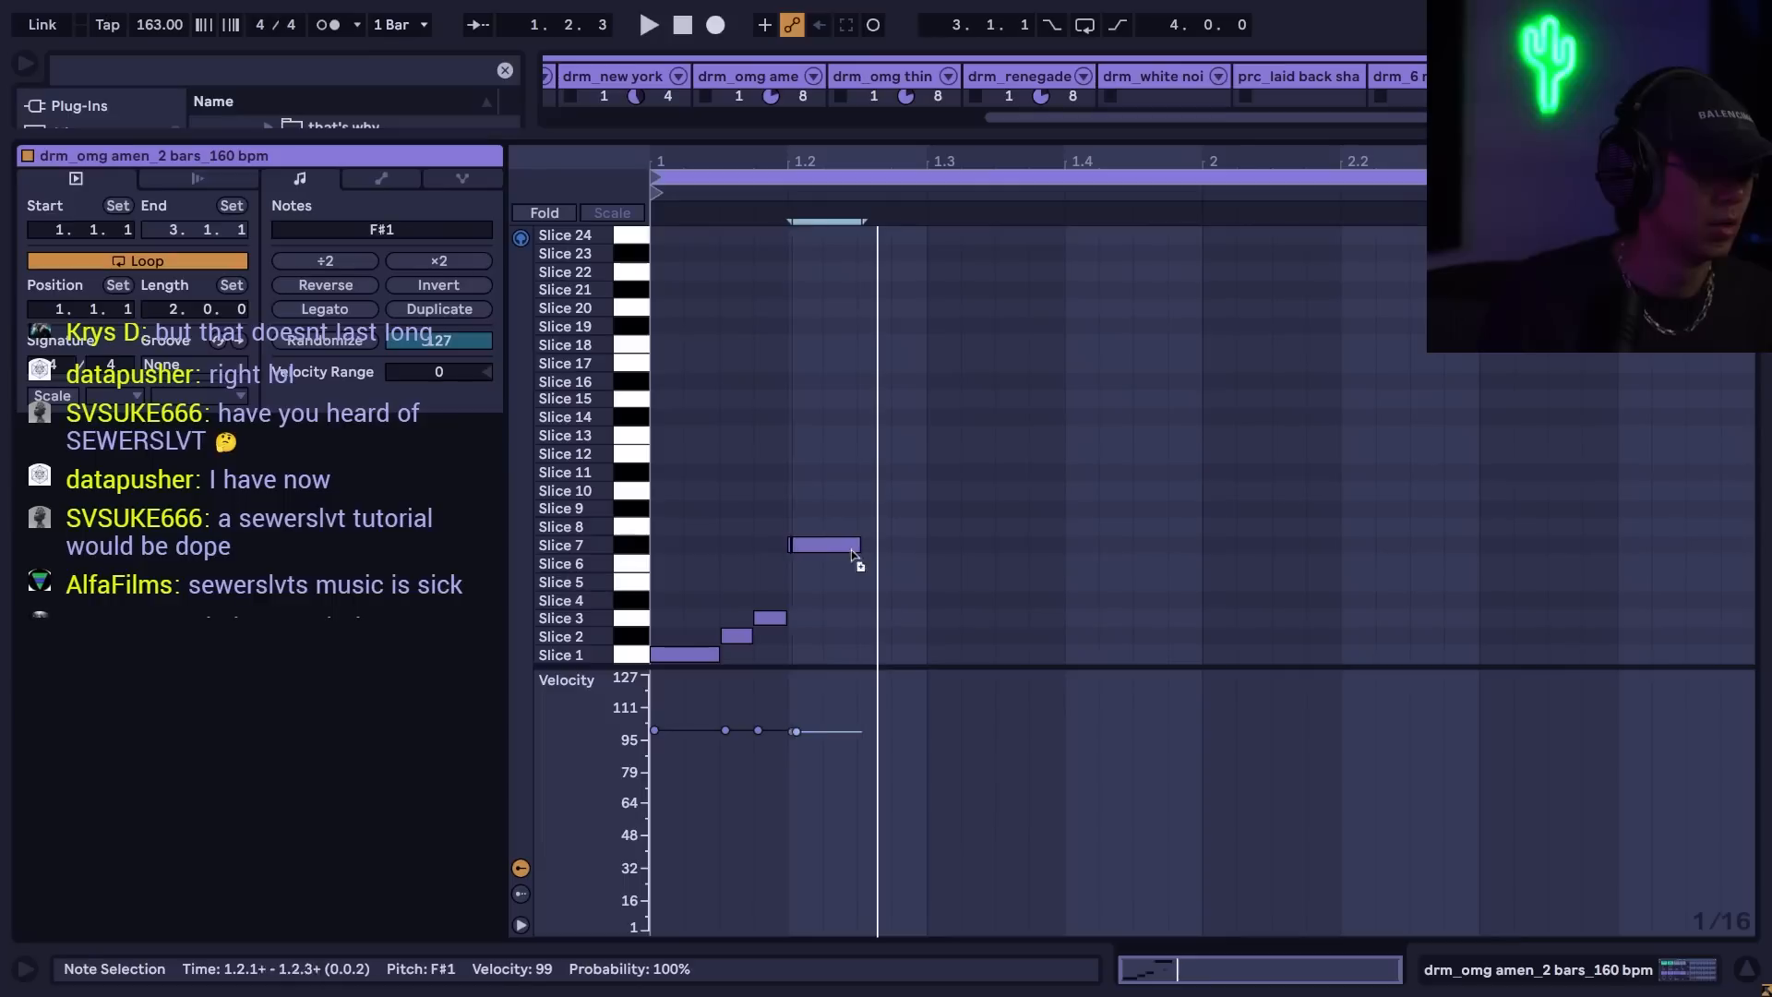
- Rebuild the amen pattern with Slice 7 at 1.2.1, Slice 1 at 1.2.3, Slice 2 at 1.3.1, Slice 3 at 1.3.2 and Slice 10 at 1.3.3
click(899, 637)
drag(901, 656, 897, 655)
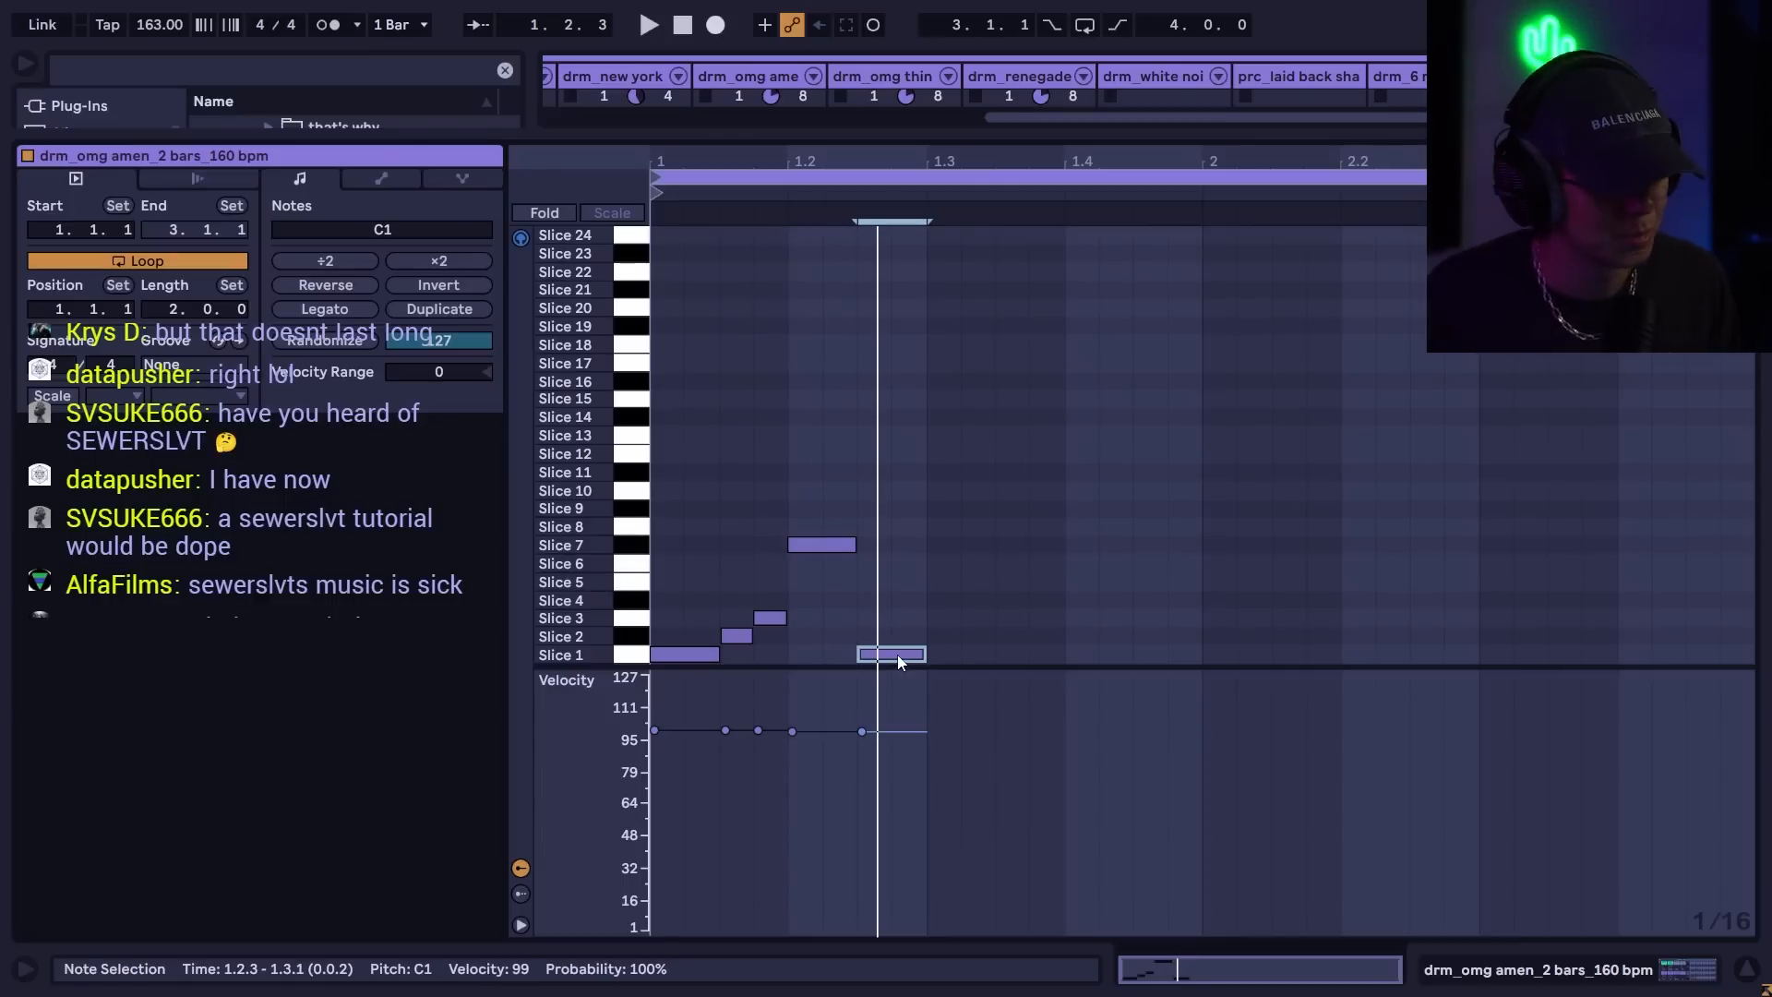
click(943, 636)
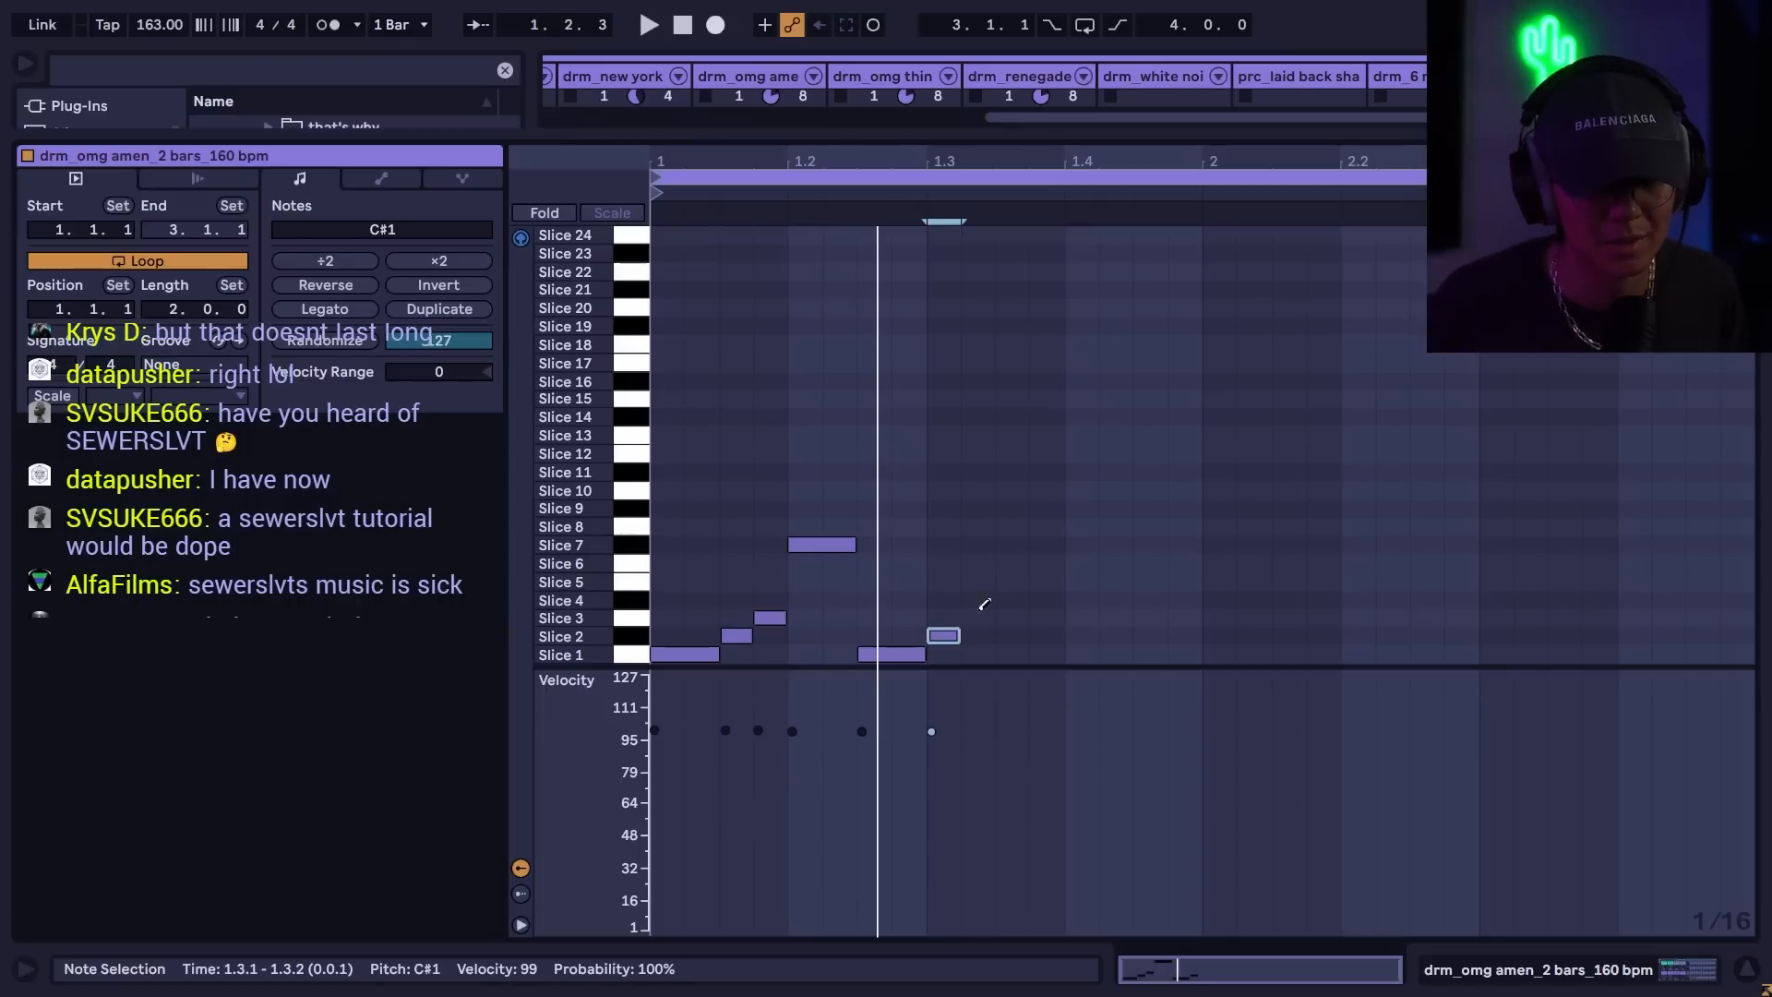
click(977, 617)
click(1029, 544)
drag(1038, 544, 1037, 496)
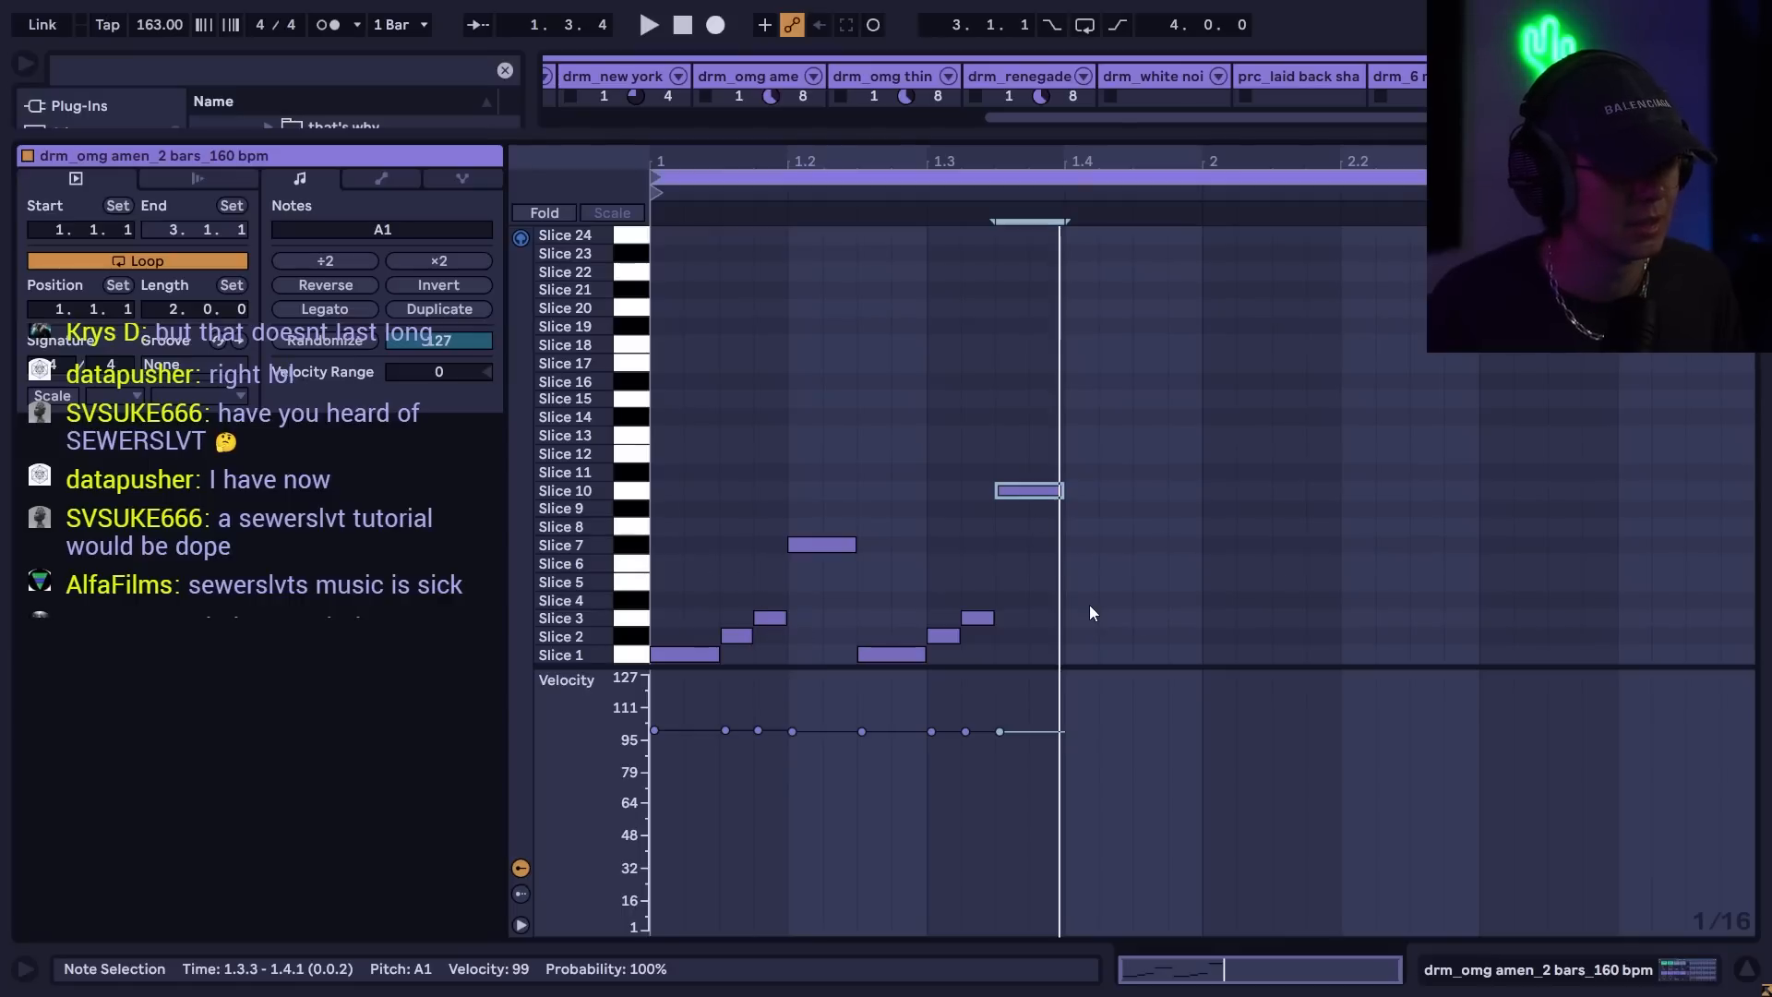
key(space)
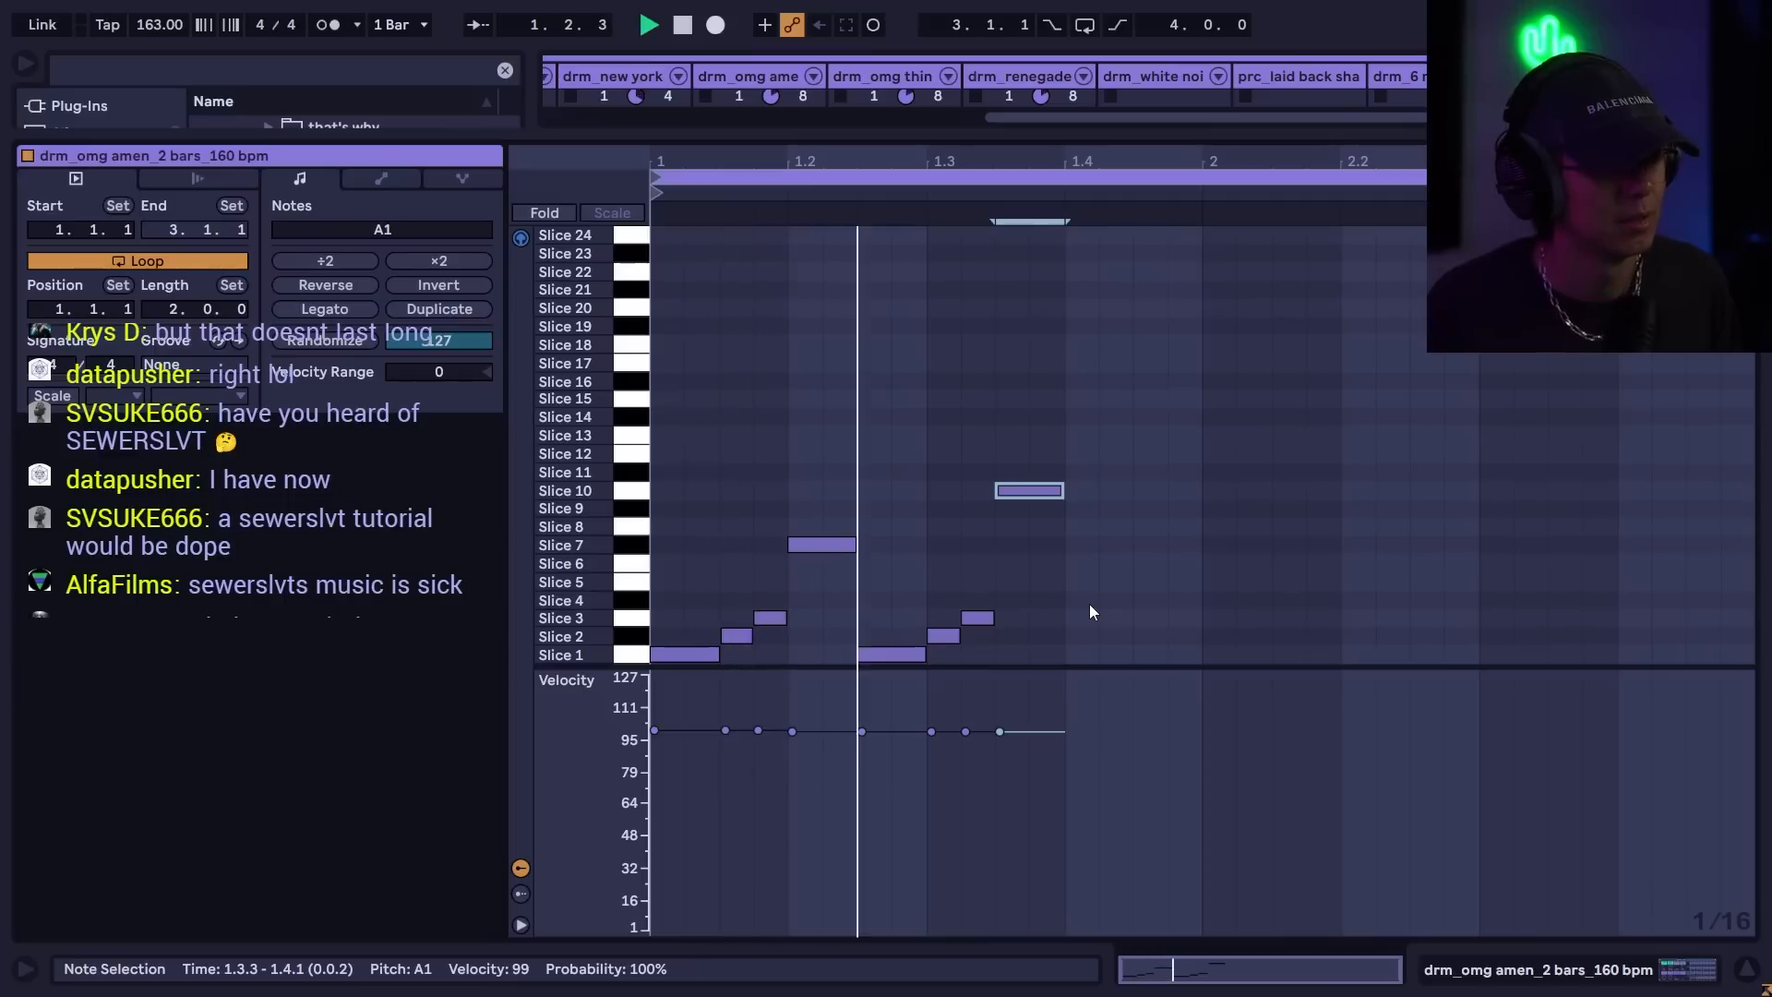
key(space)
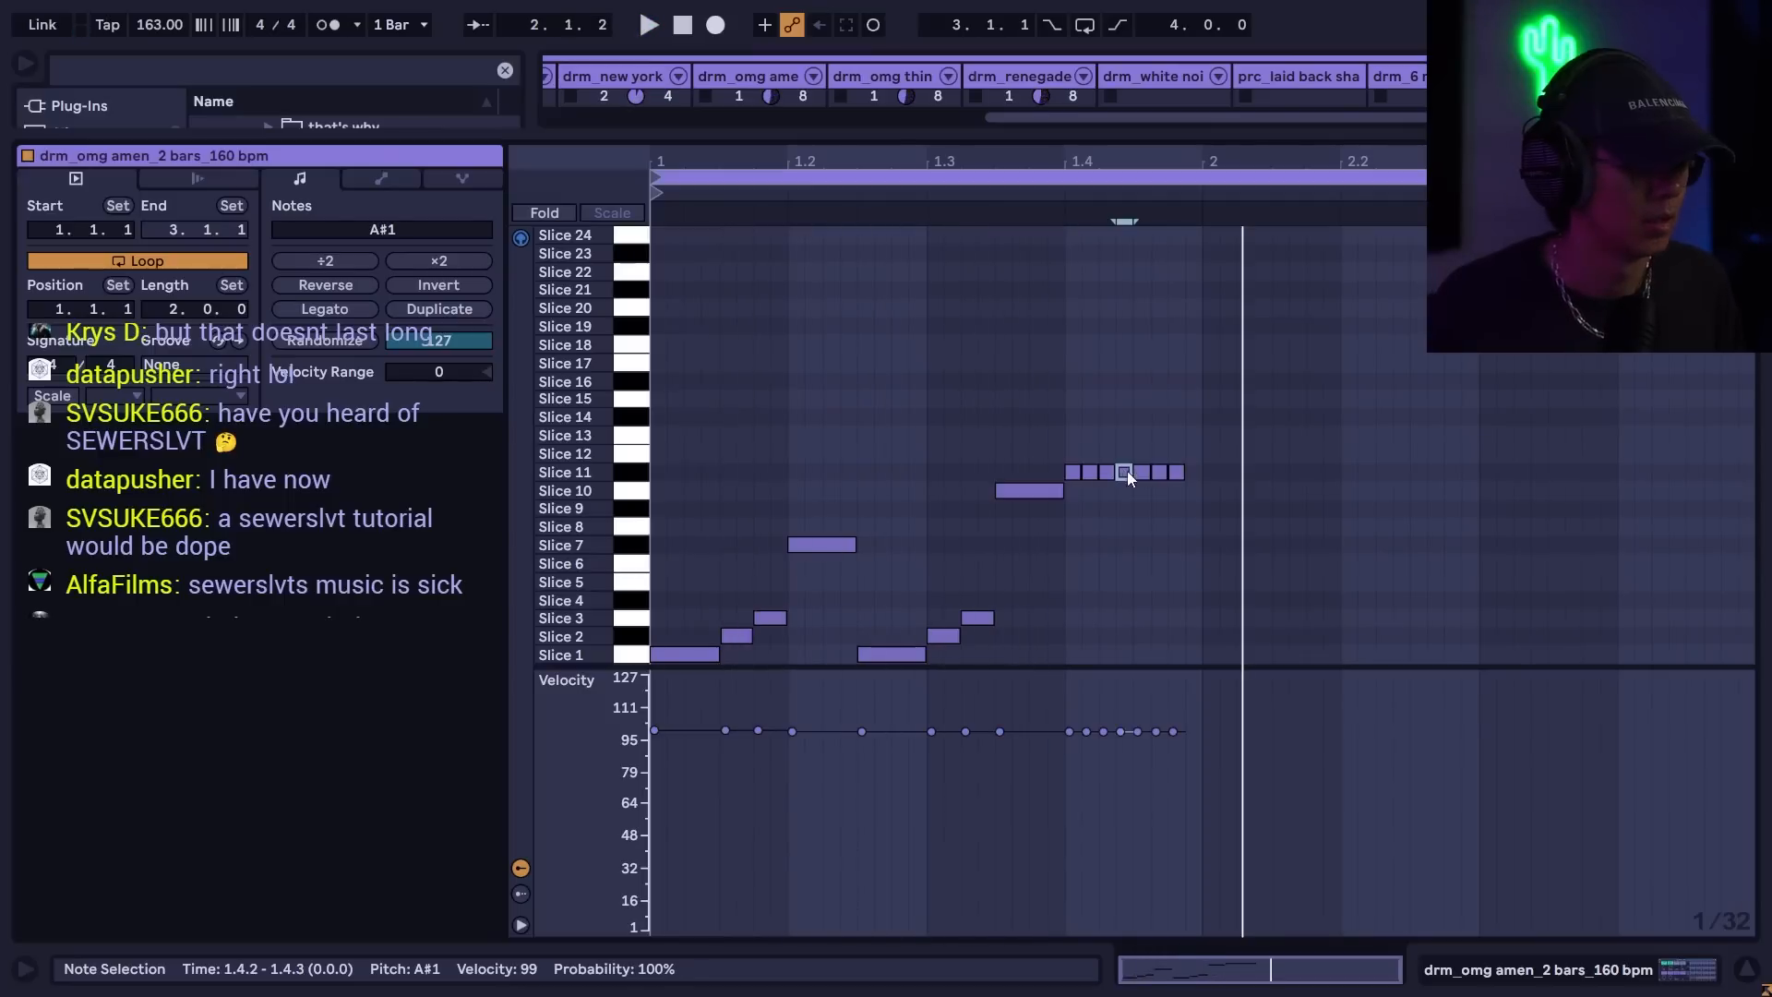
- Add short Slice 10 hits across 1.4, complete bar 2 with a rising-velocity Slice 11 roll at 2.4.1, and duplicate the pattern to four bars
key(space)
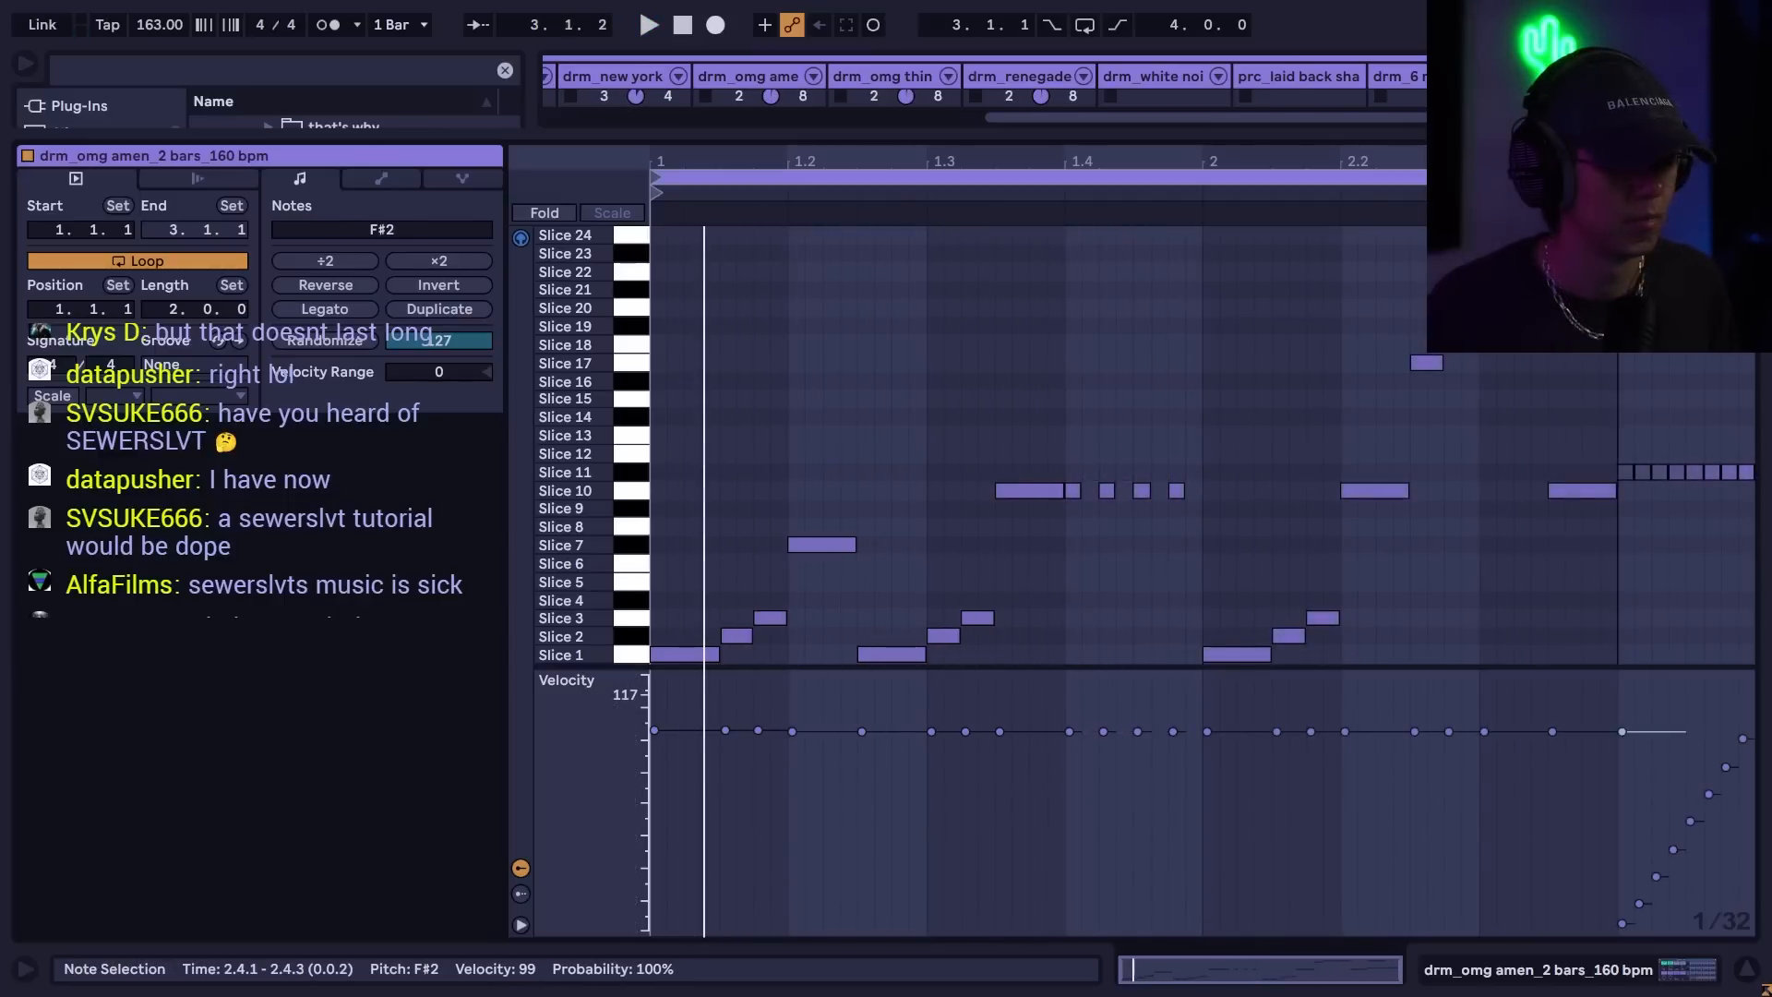
key(space)
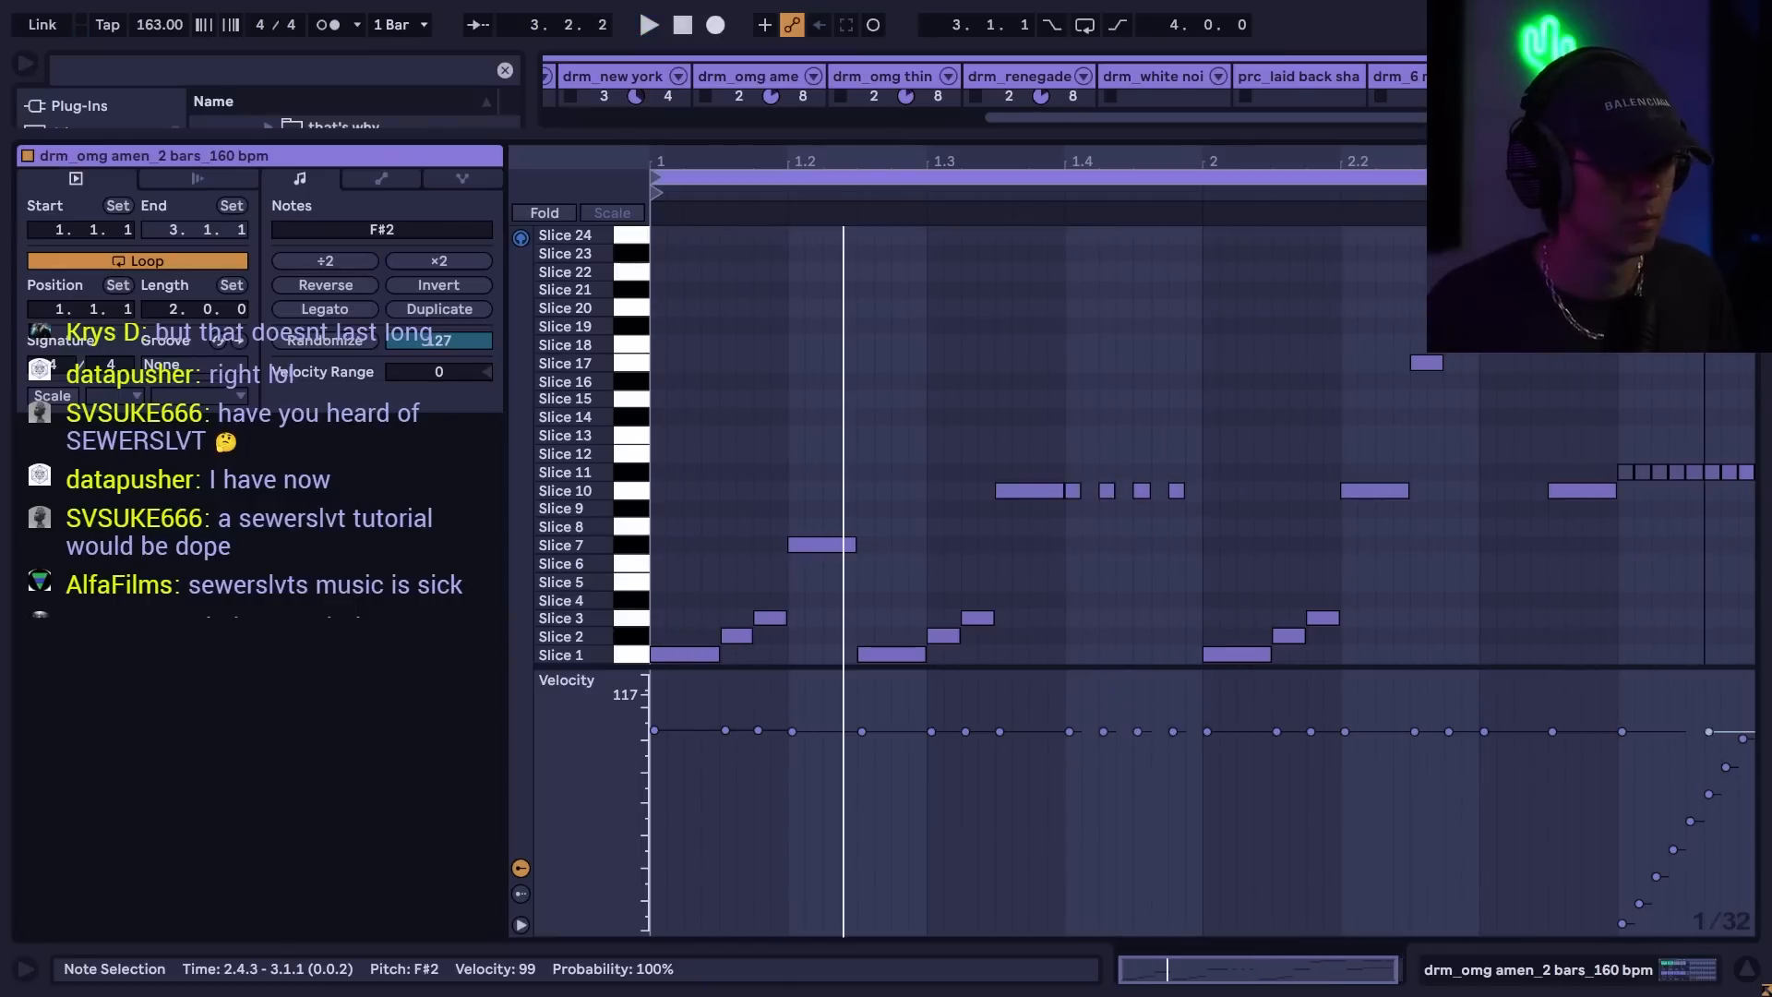
key(space)
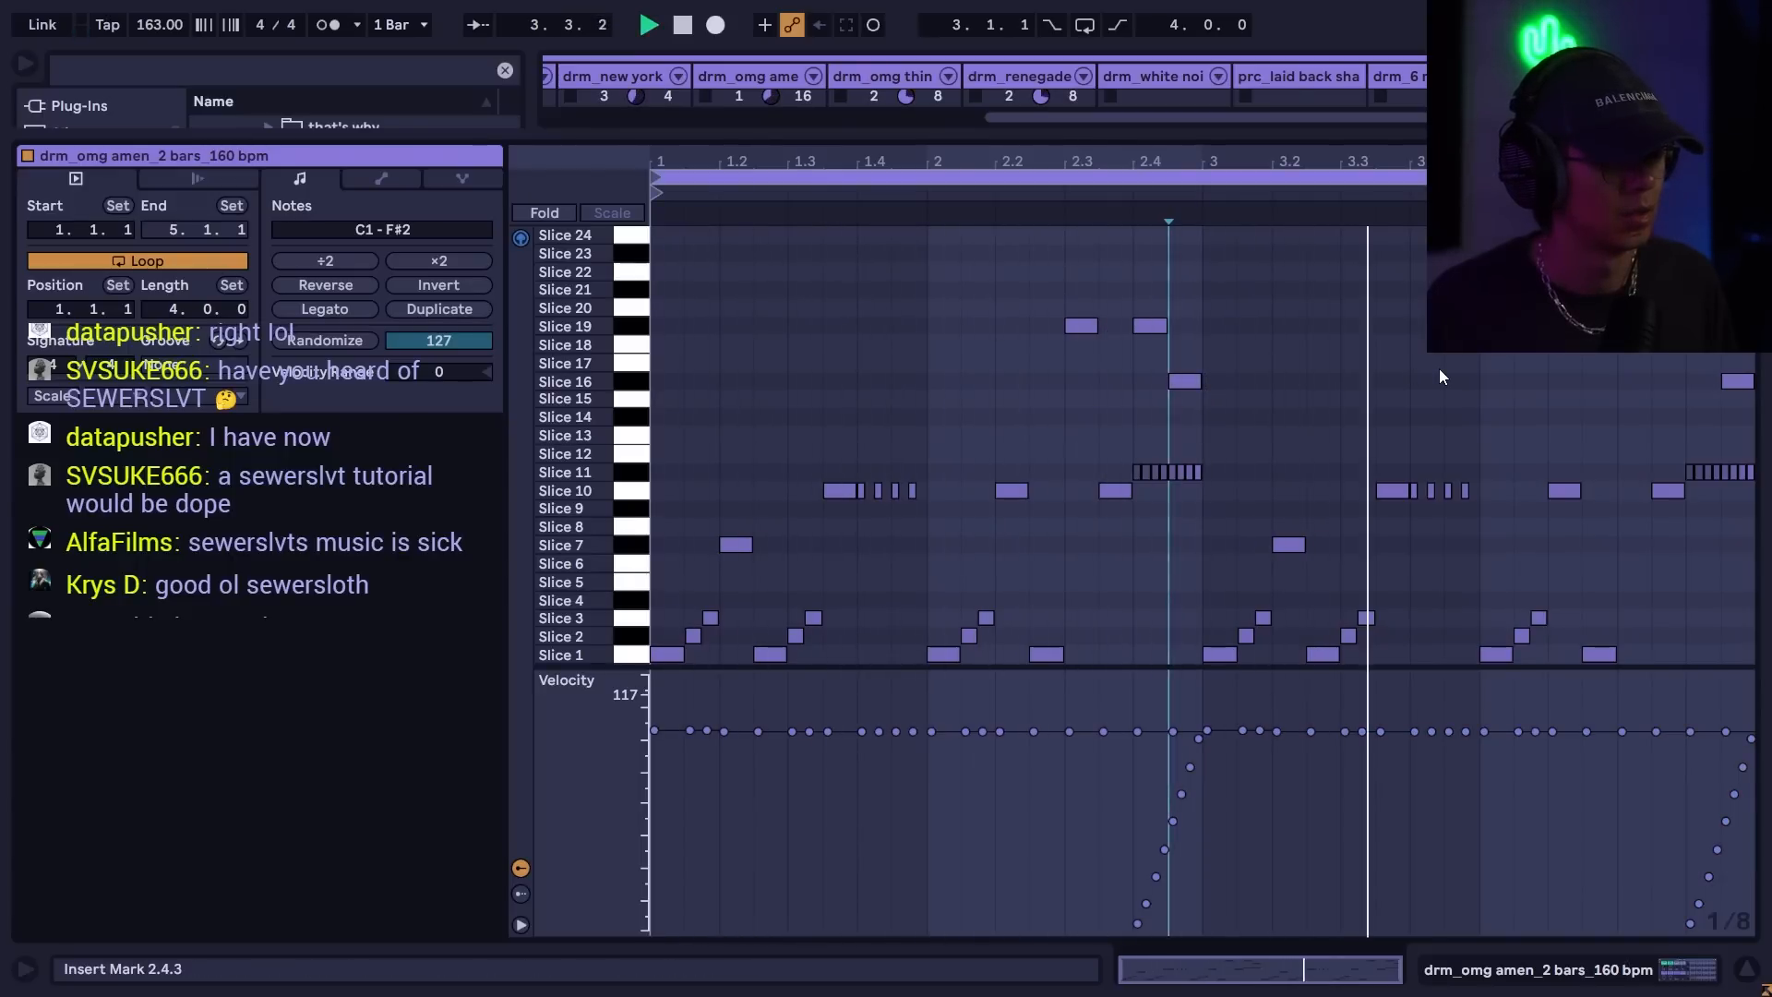
key(space)
- Replace the roll and other notes in beat 4.4 with Slice 1 at 4.4.1, Slice 2 at 4.4.3 and Slice 3 at 4.4.4
click(1703, 326)
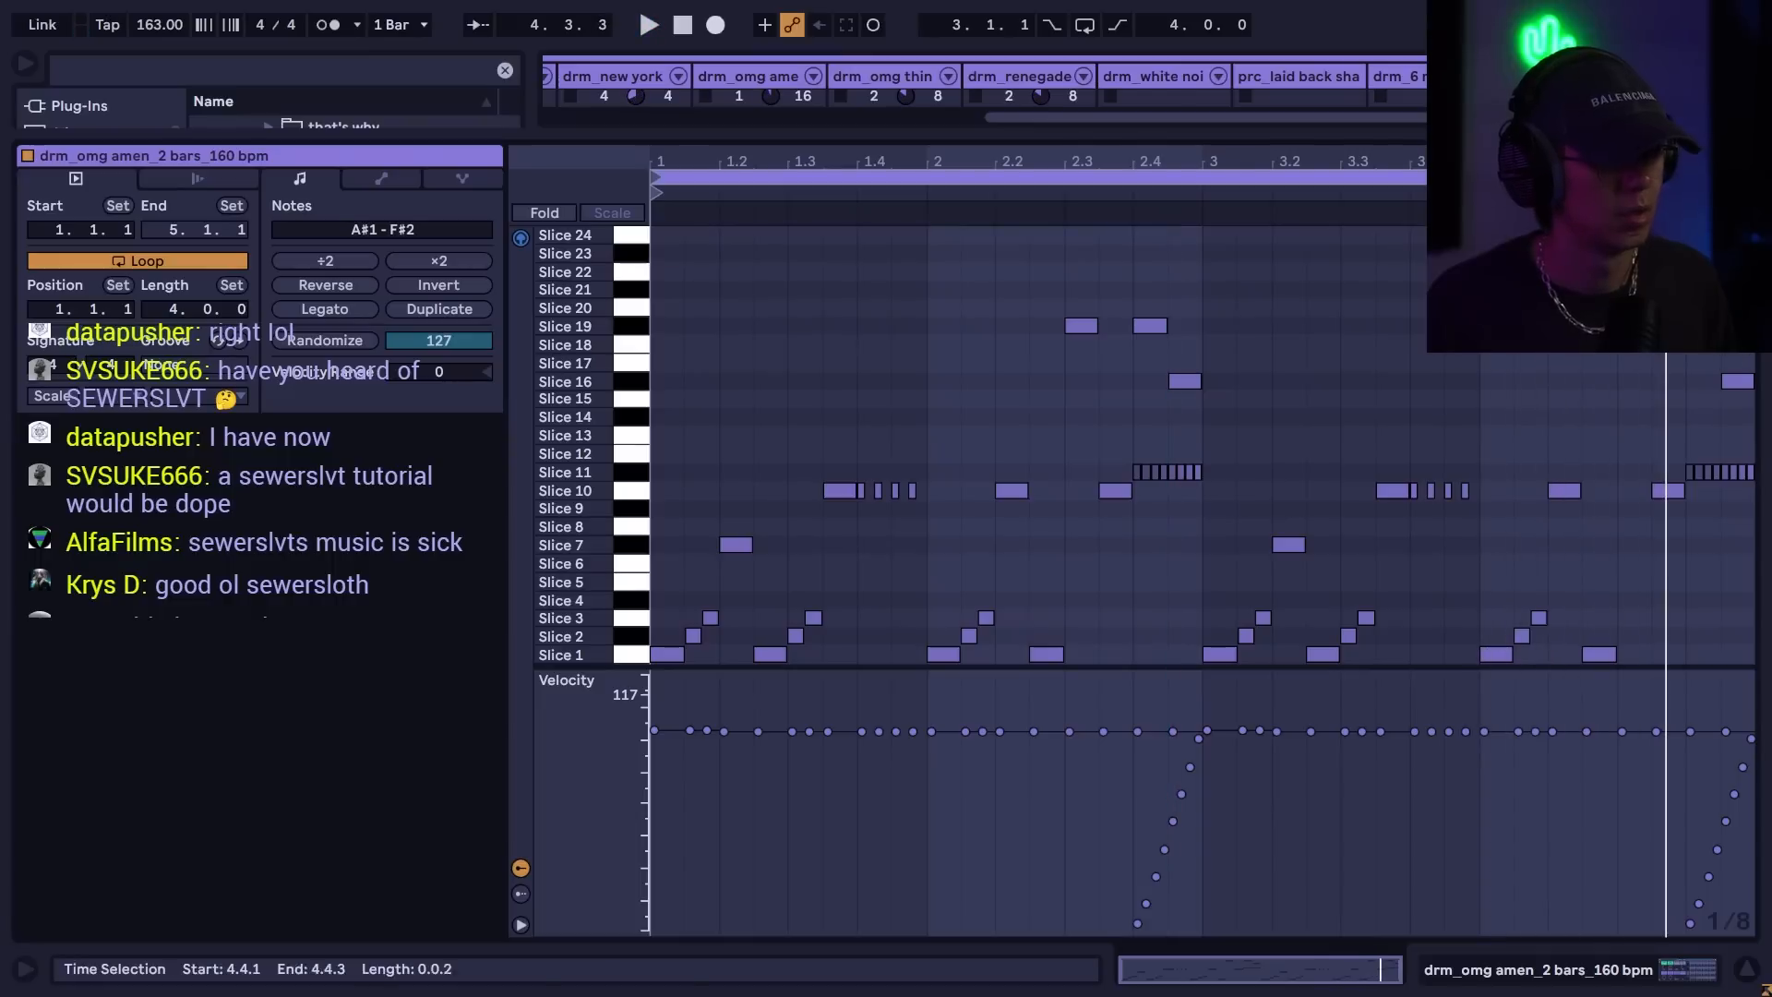
drag(1703, 309, 1757, 548)
key(Delete)
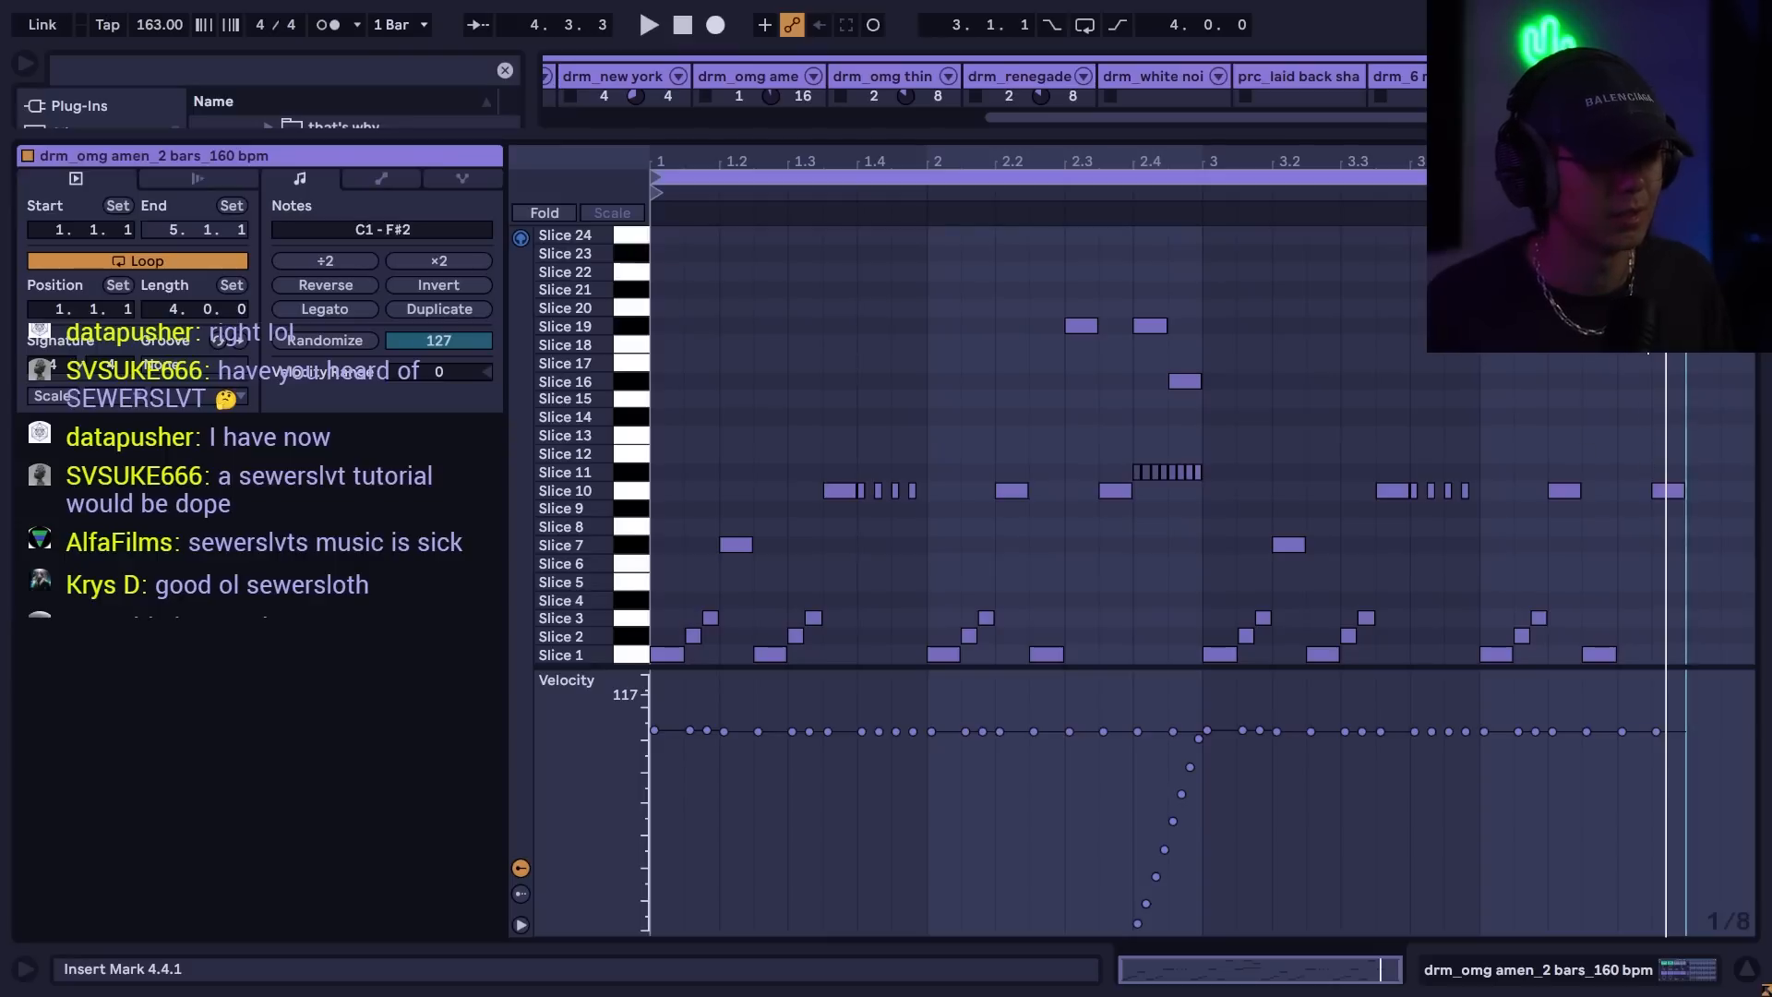
drag(1610, 659, 1746, 637)
key(space)
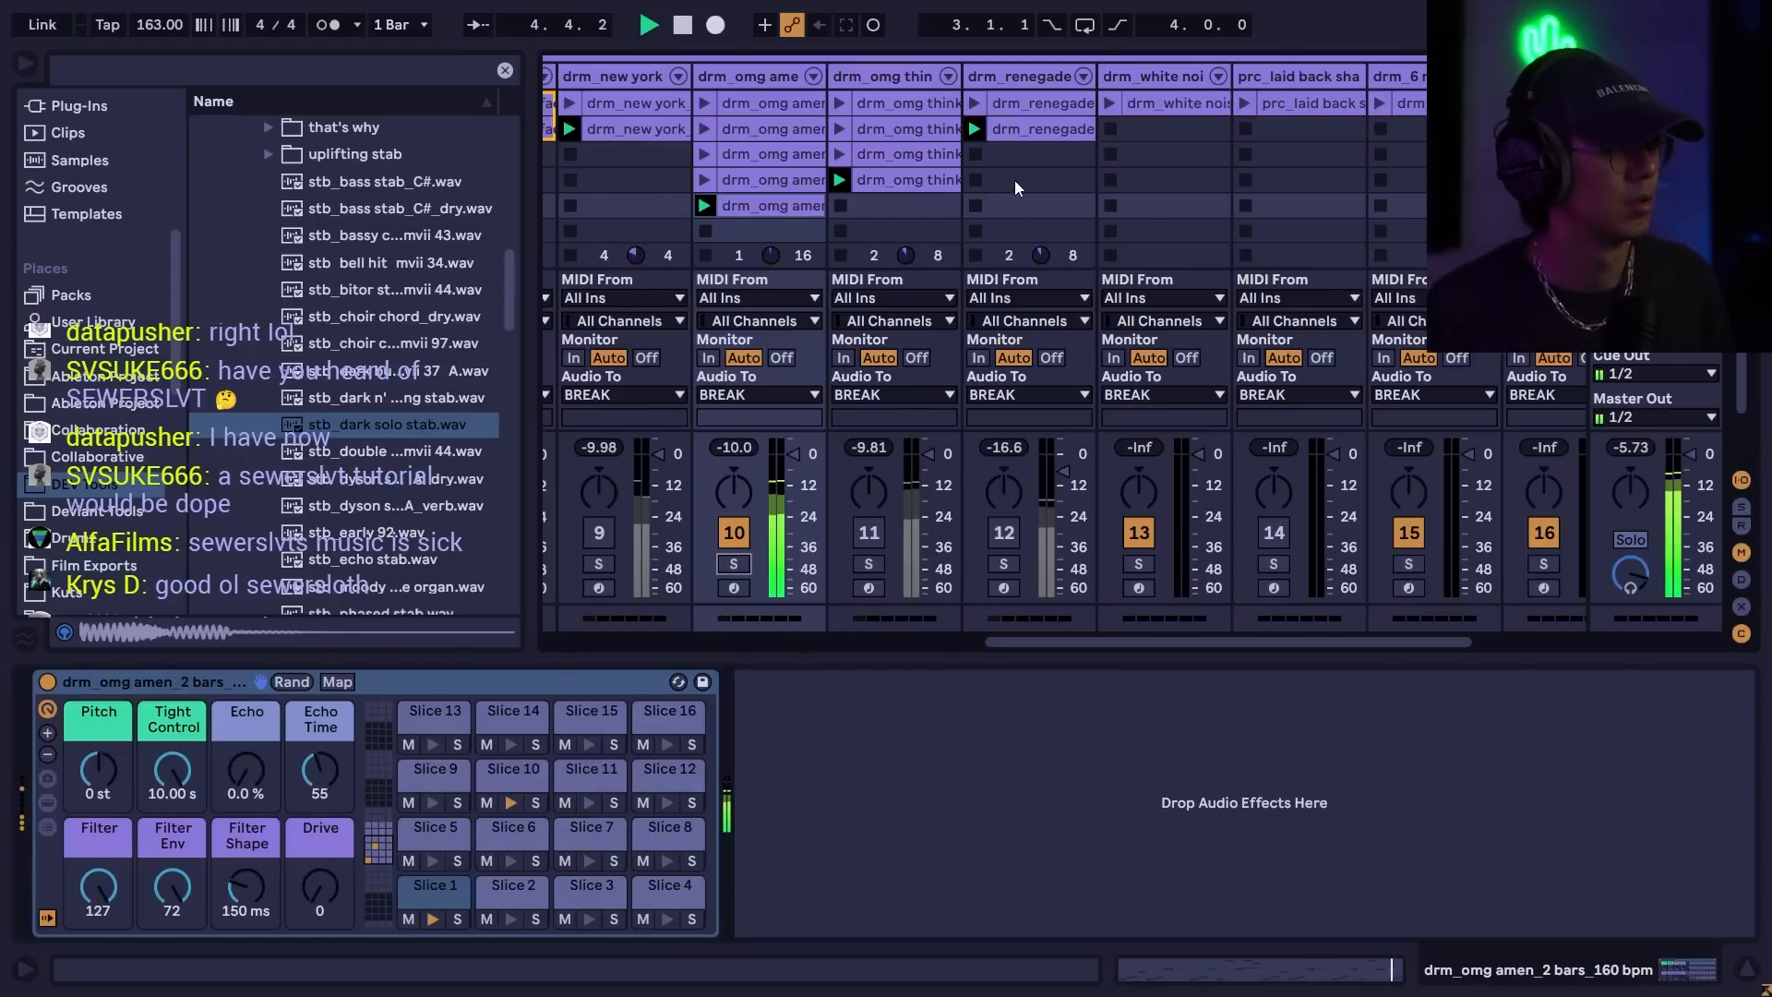
- Draw stepped Pitch Bend changes in the fifth amen clip from 2.3.1 to 3.1.1 and from 4.2.1 to 4.4.3
double_click(772, 205)
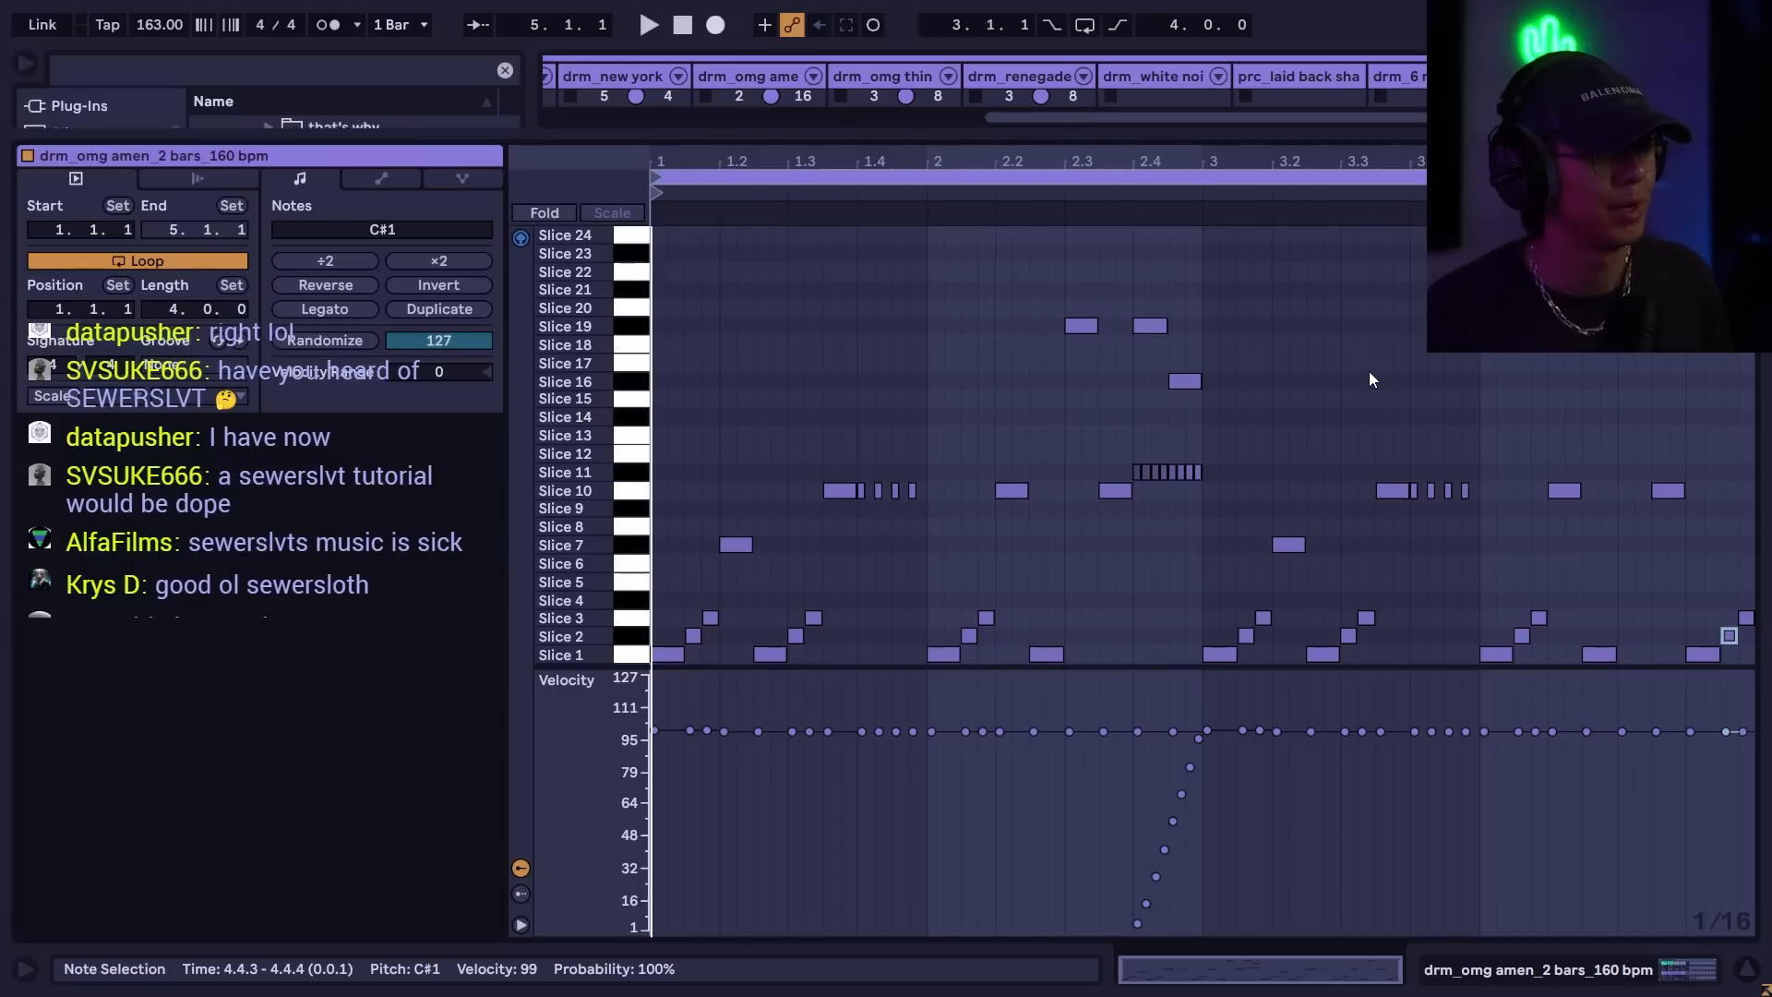
key(space)
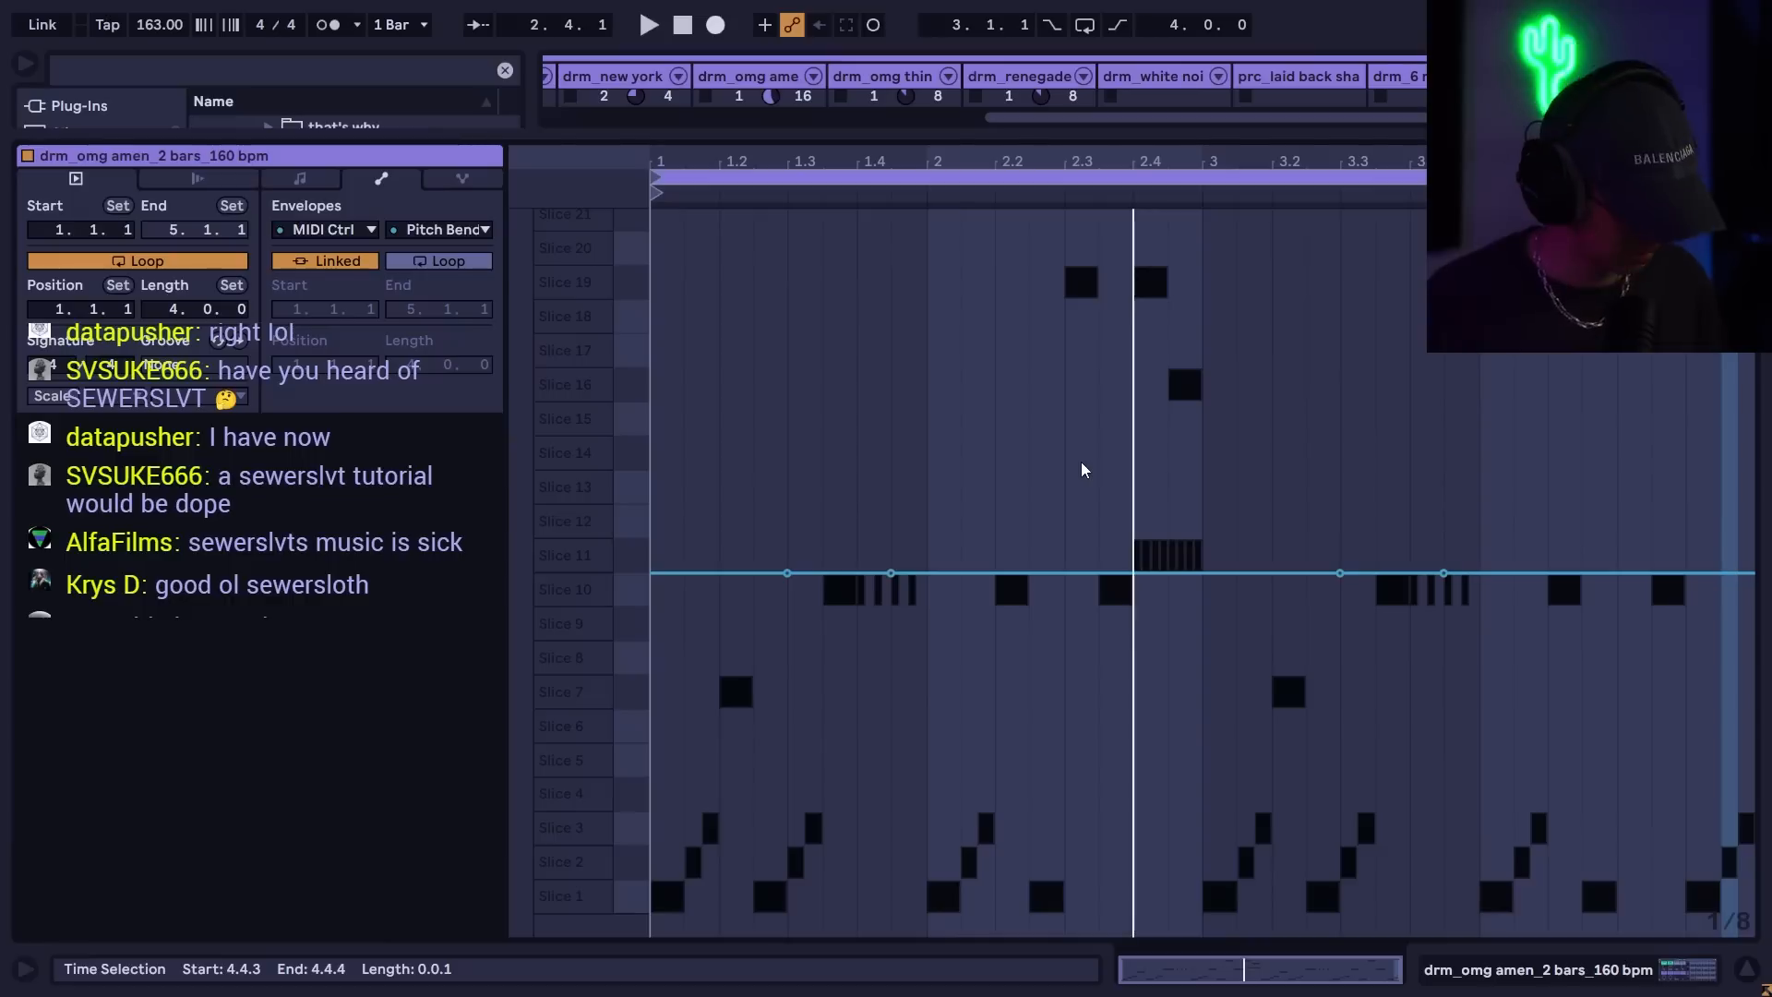
drag(1080, 602, 1194, 569)
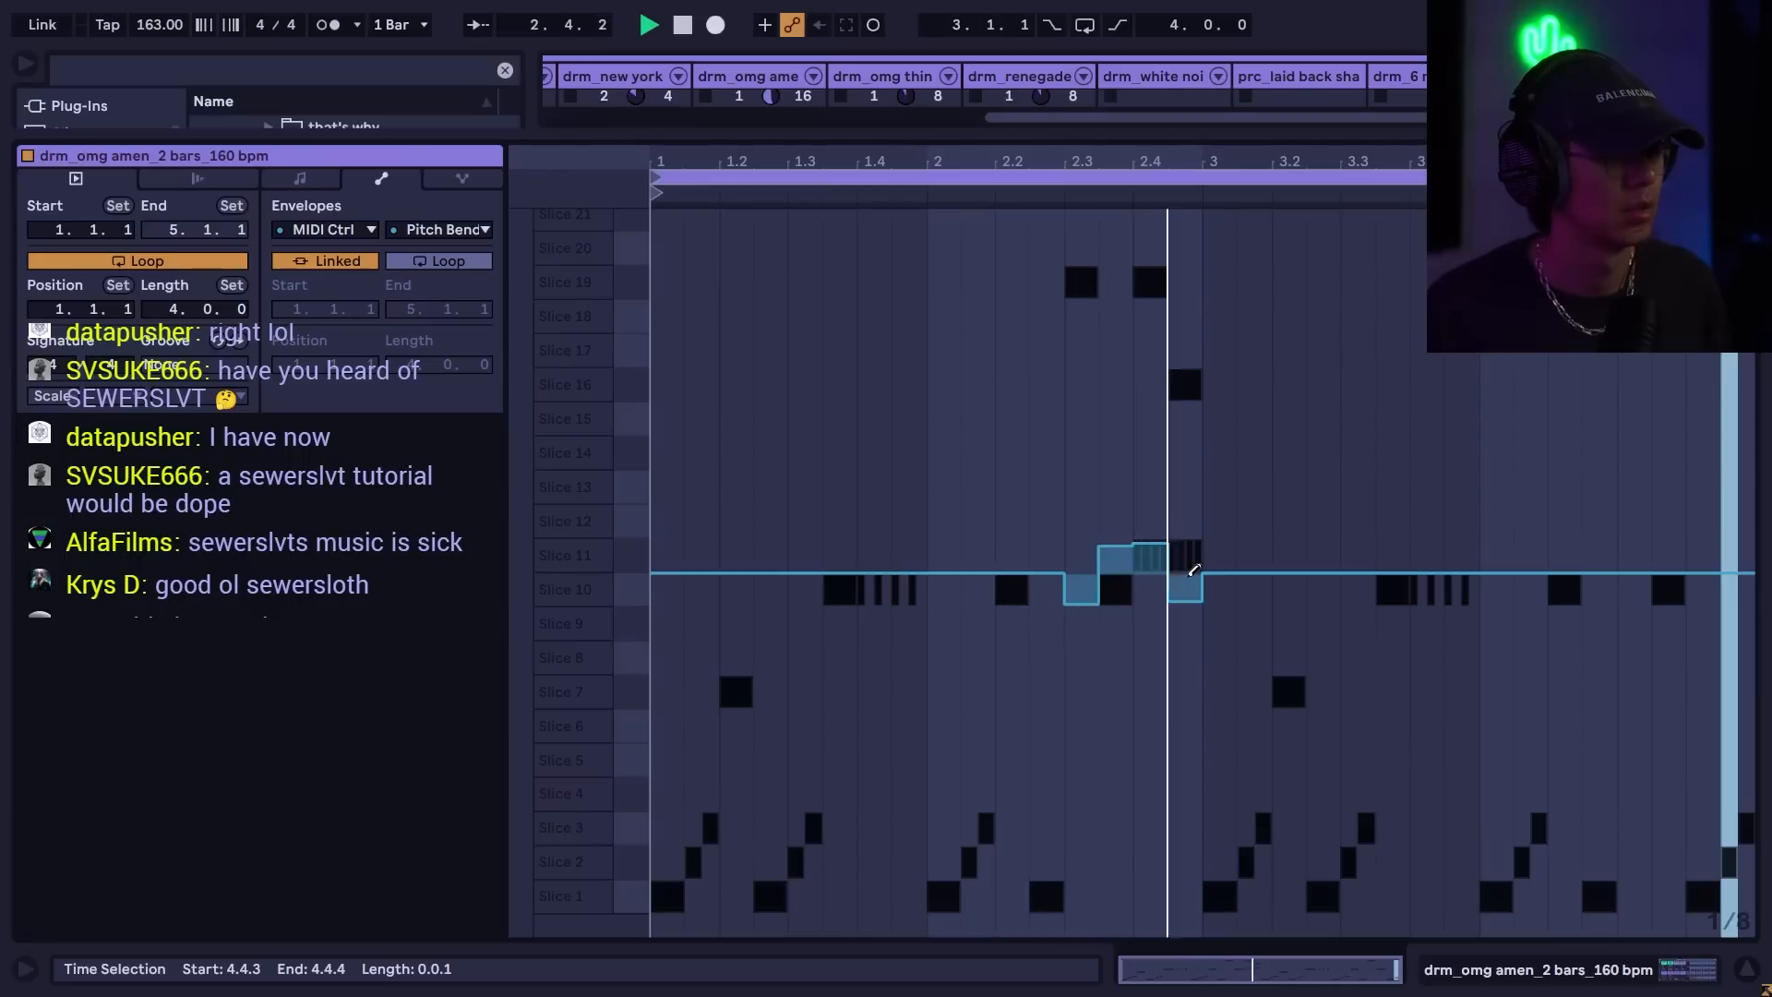
mouse_move(1194, 569)
mouse_down()
mouse_move(1179, 613)
mouse_move(1084, 613)
mouse_move(1126, 505)
mouse_move(1144, 517)
mouse_move(1152, 463)
mouse_move(1151, 541)
mouse_move(1160, 518)
mouse_up()
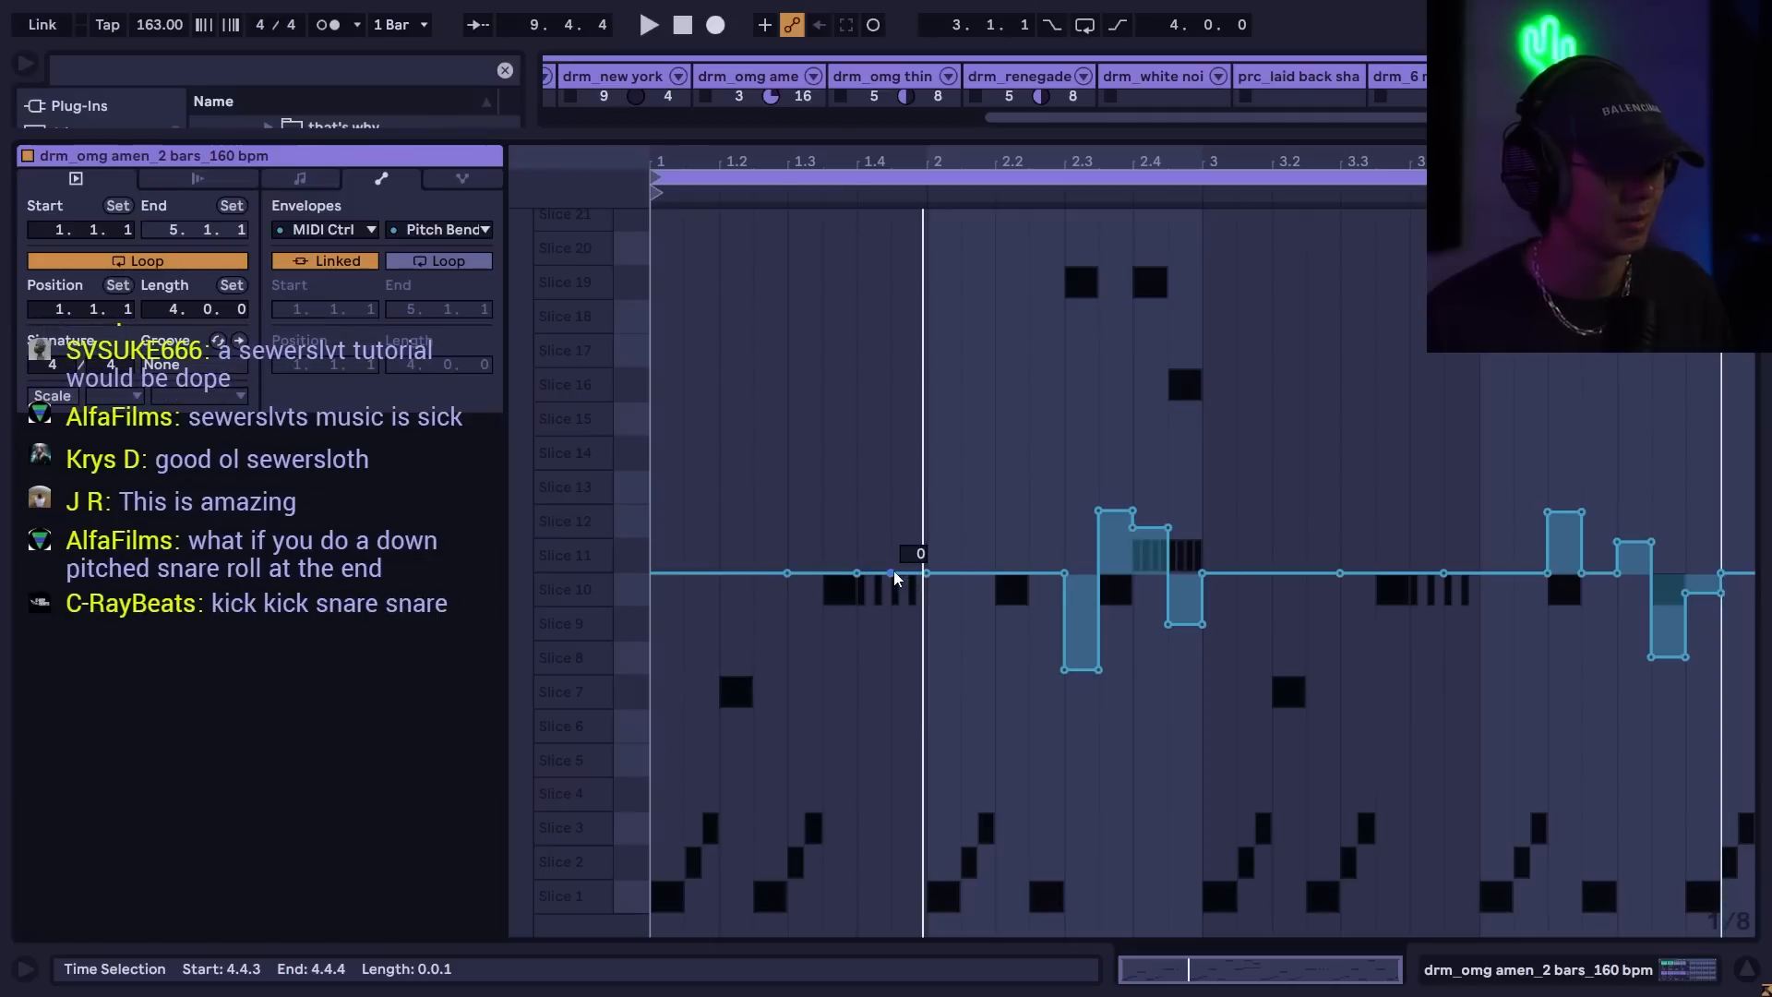
- Shape Pitch Bend ramps rising from 1.4.1 to 2.1.1 and falling from 3.4.1 to about -4079 at 4.1.1, fine-tuning both during playback
drag(893, 574, 927, 392)
drag(1443, 573, 1479, 755)
key(space)
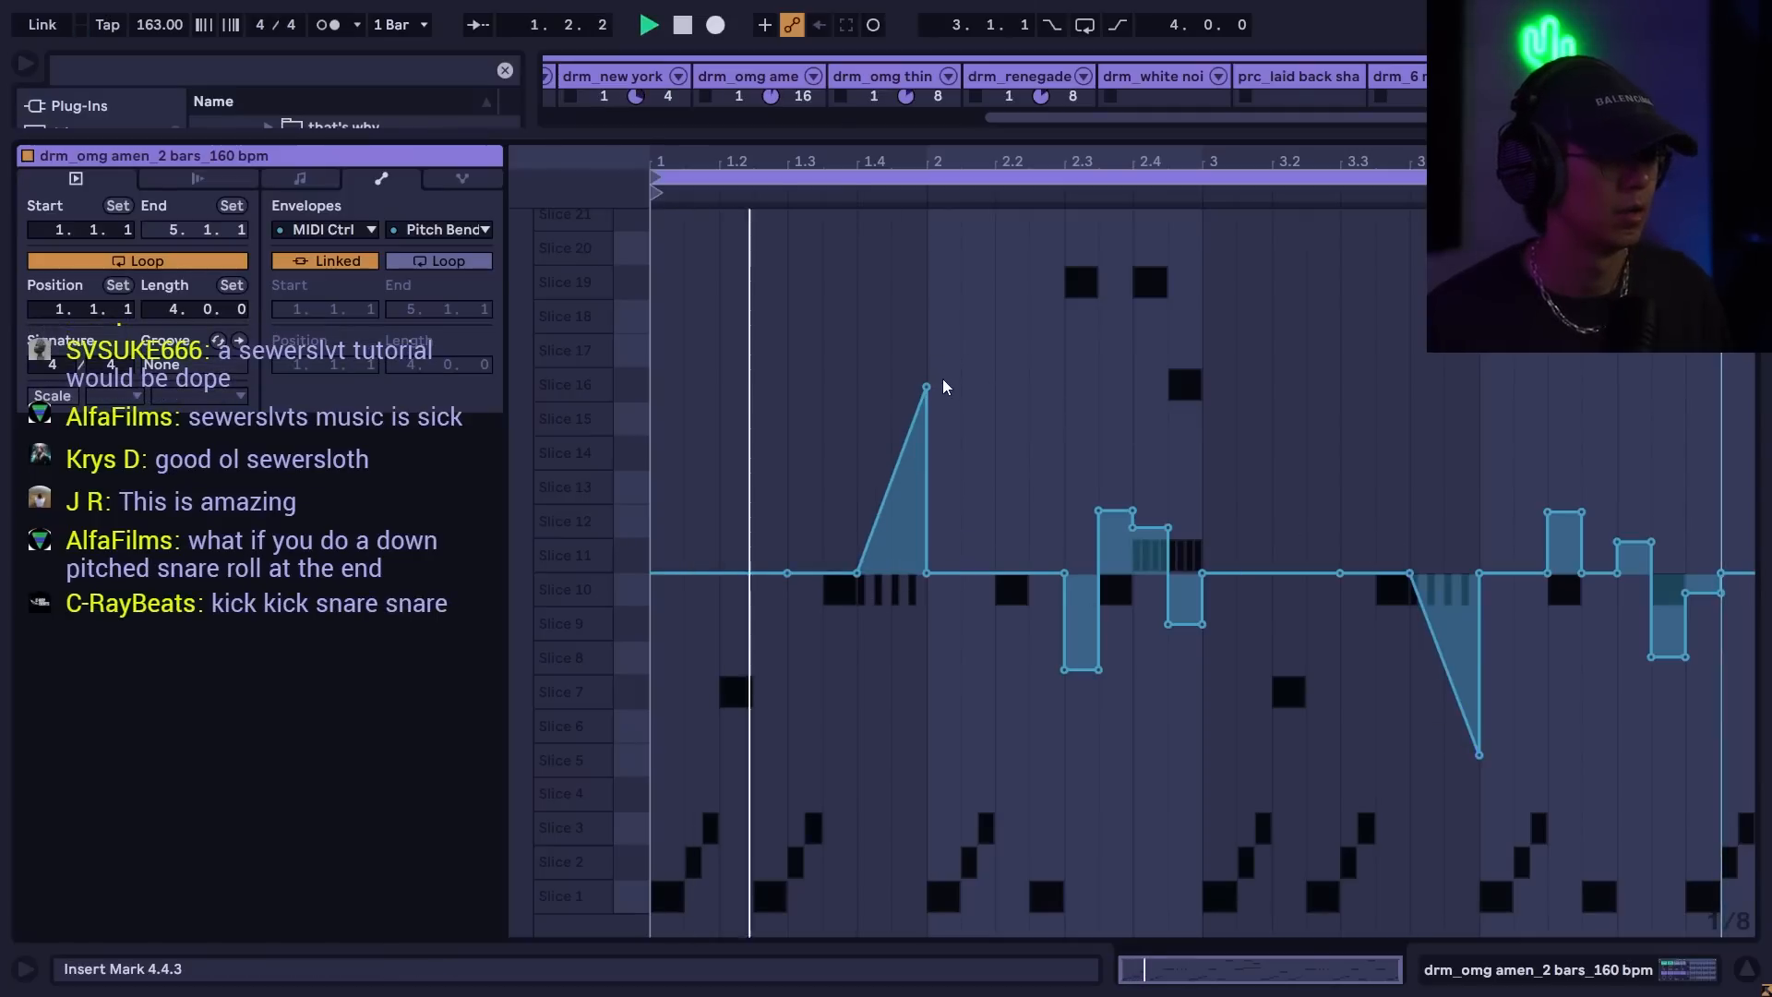
drag(927, 386, 926, 392)
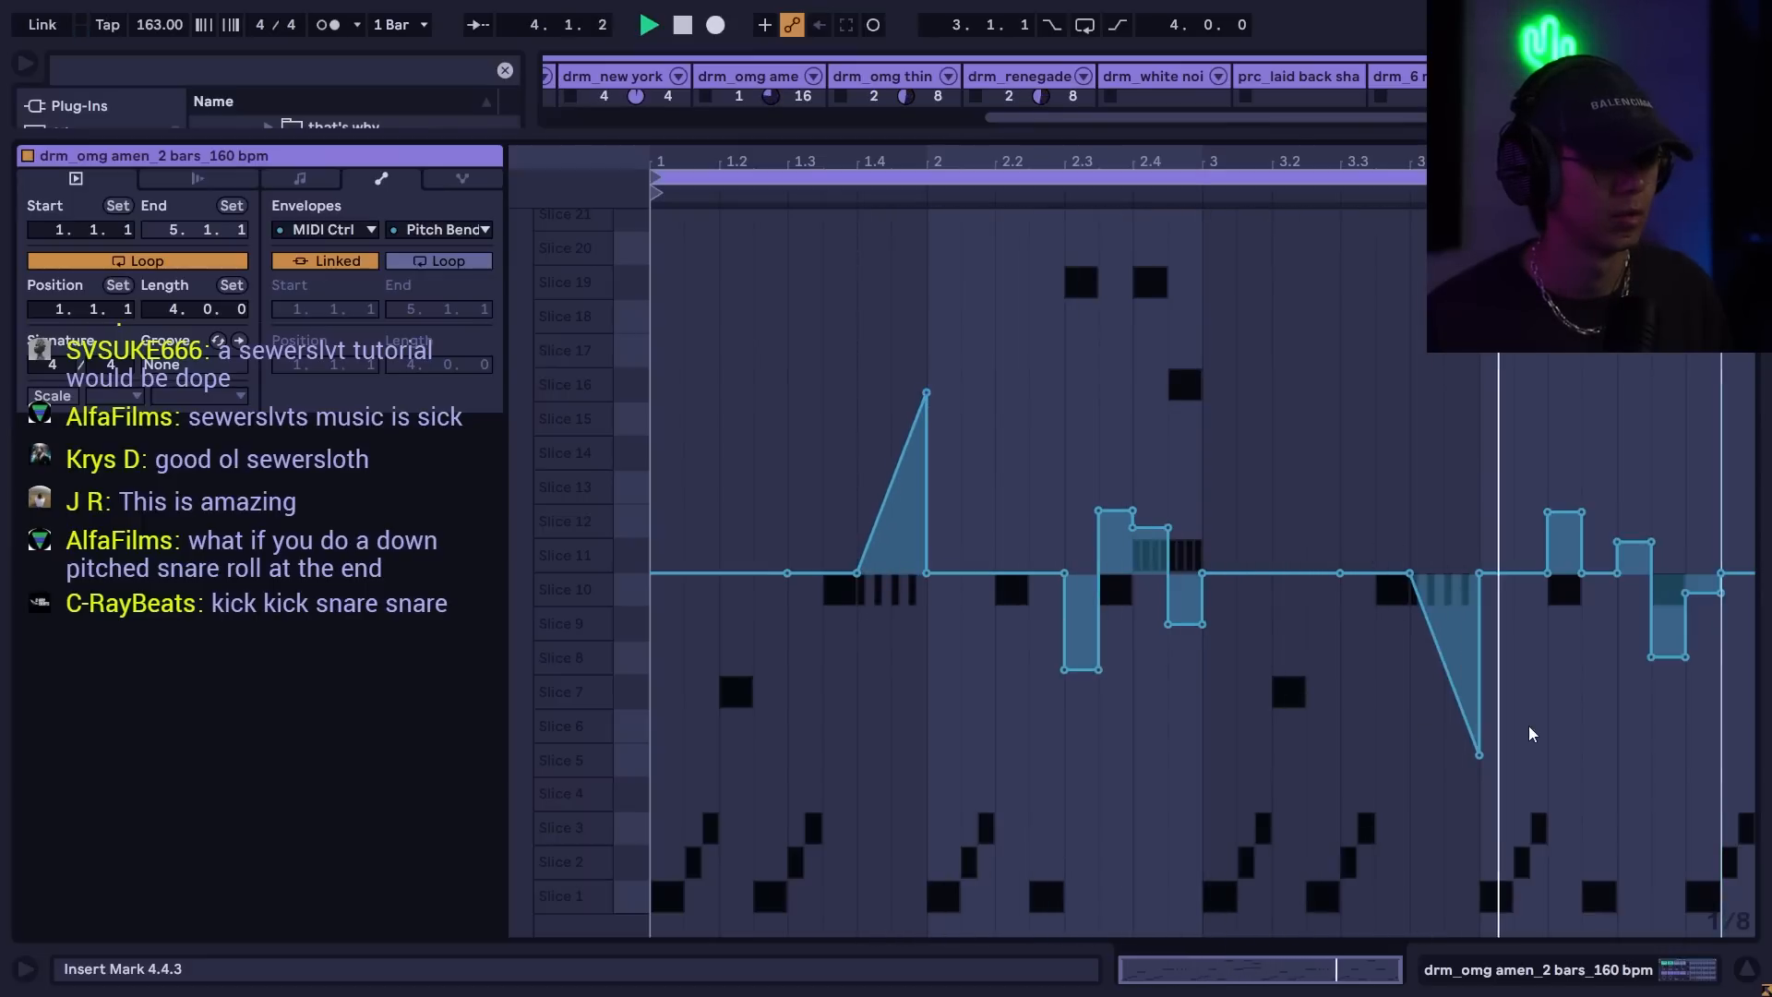
drag(1479, 755, 1480, 753)
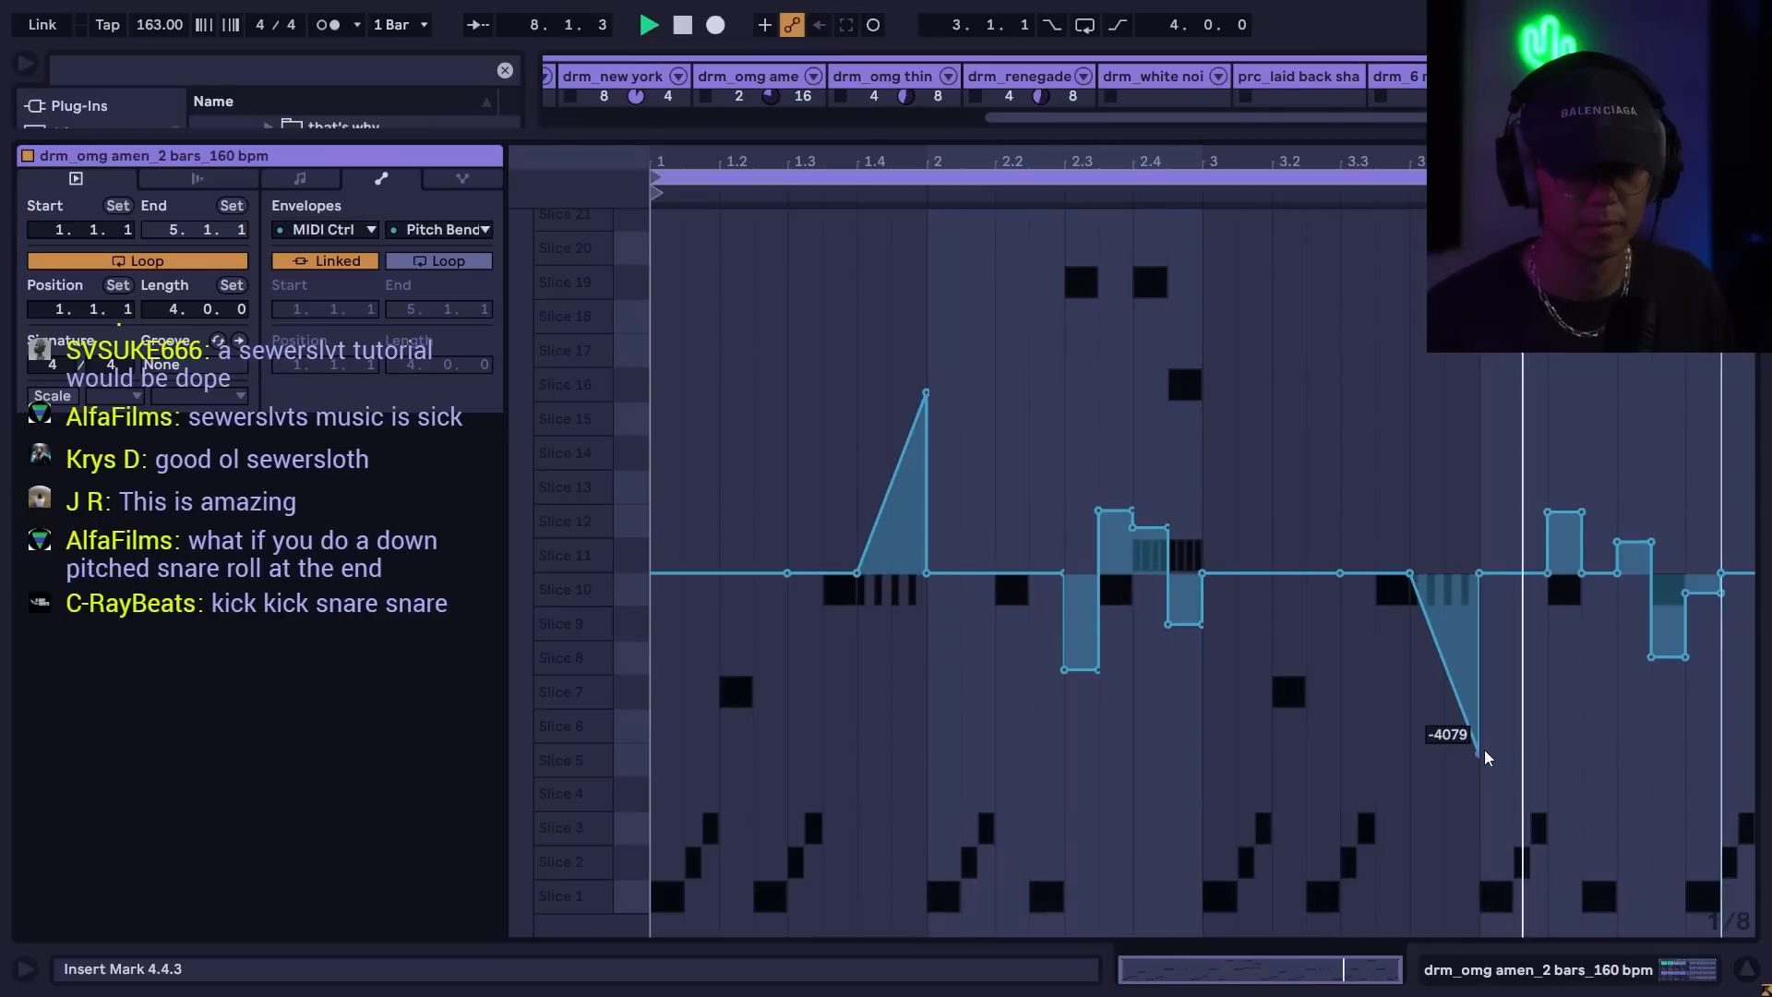
key(space)
- Duplicate the amen clip's notes and loop to extend it to eight bars
click(300, 178)
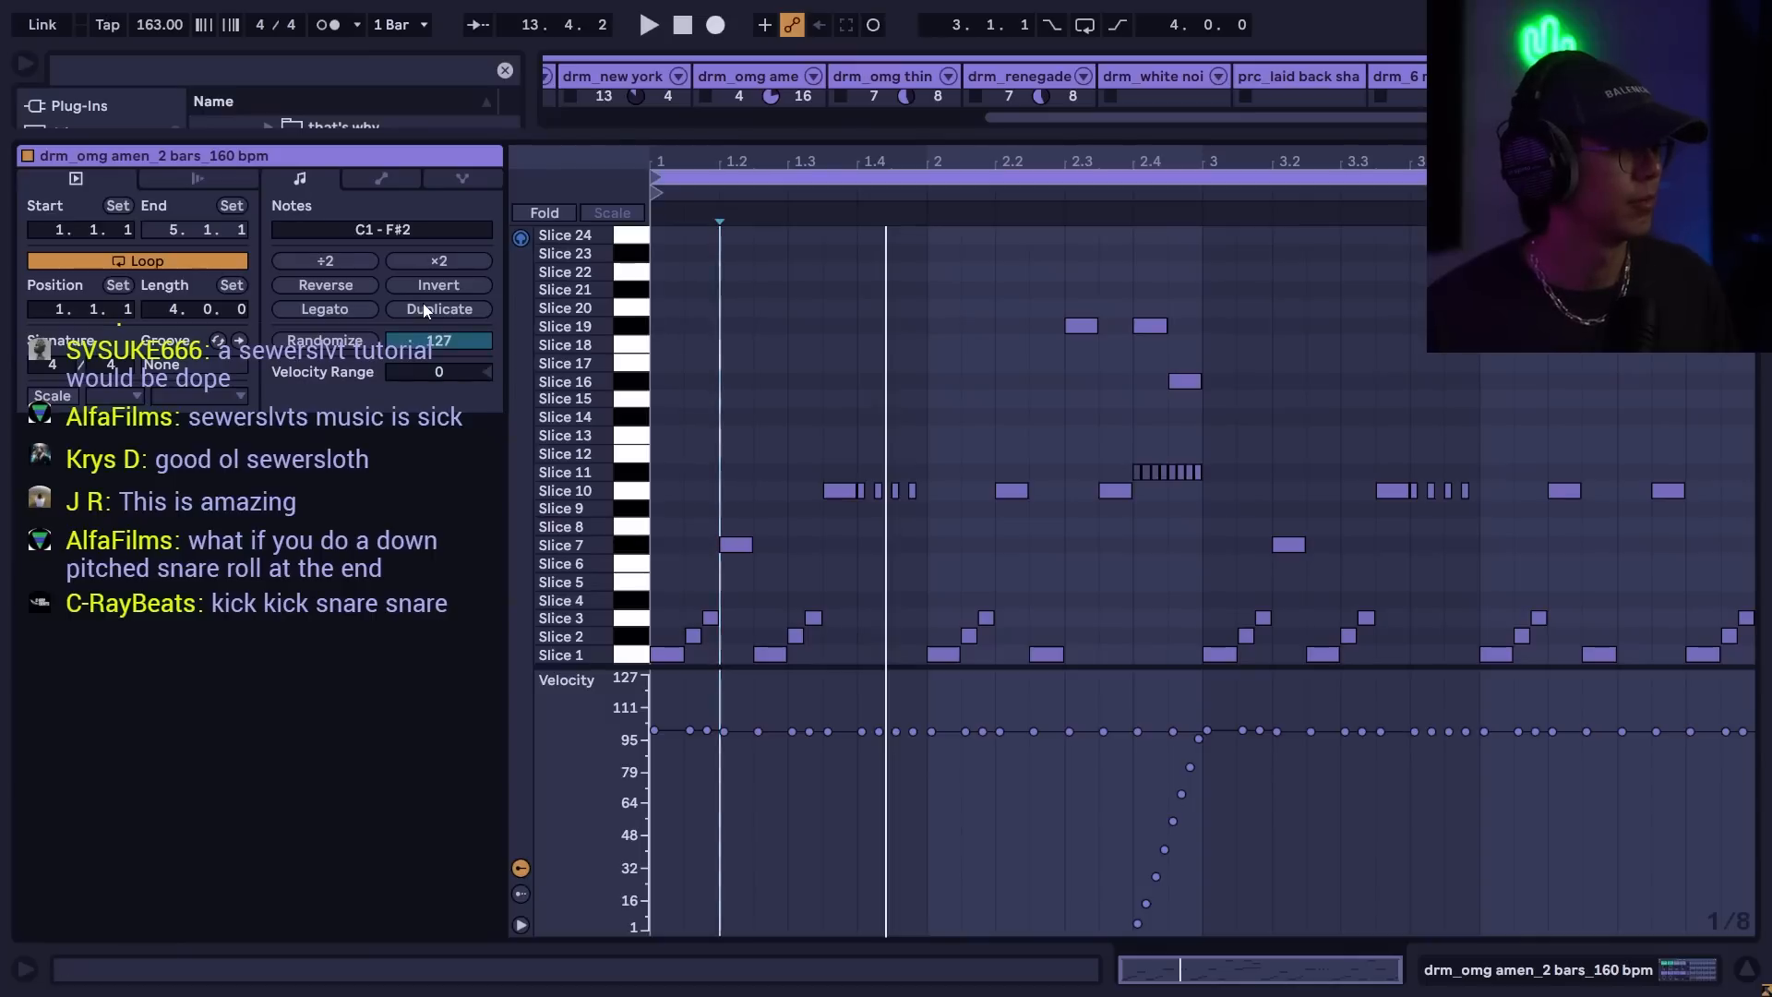
click(423, 310)
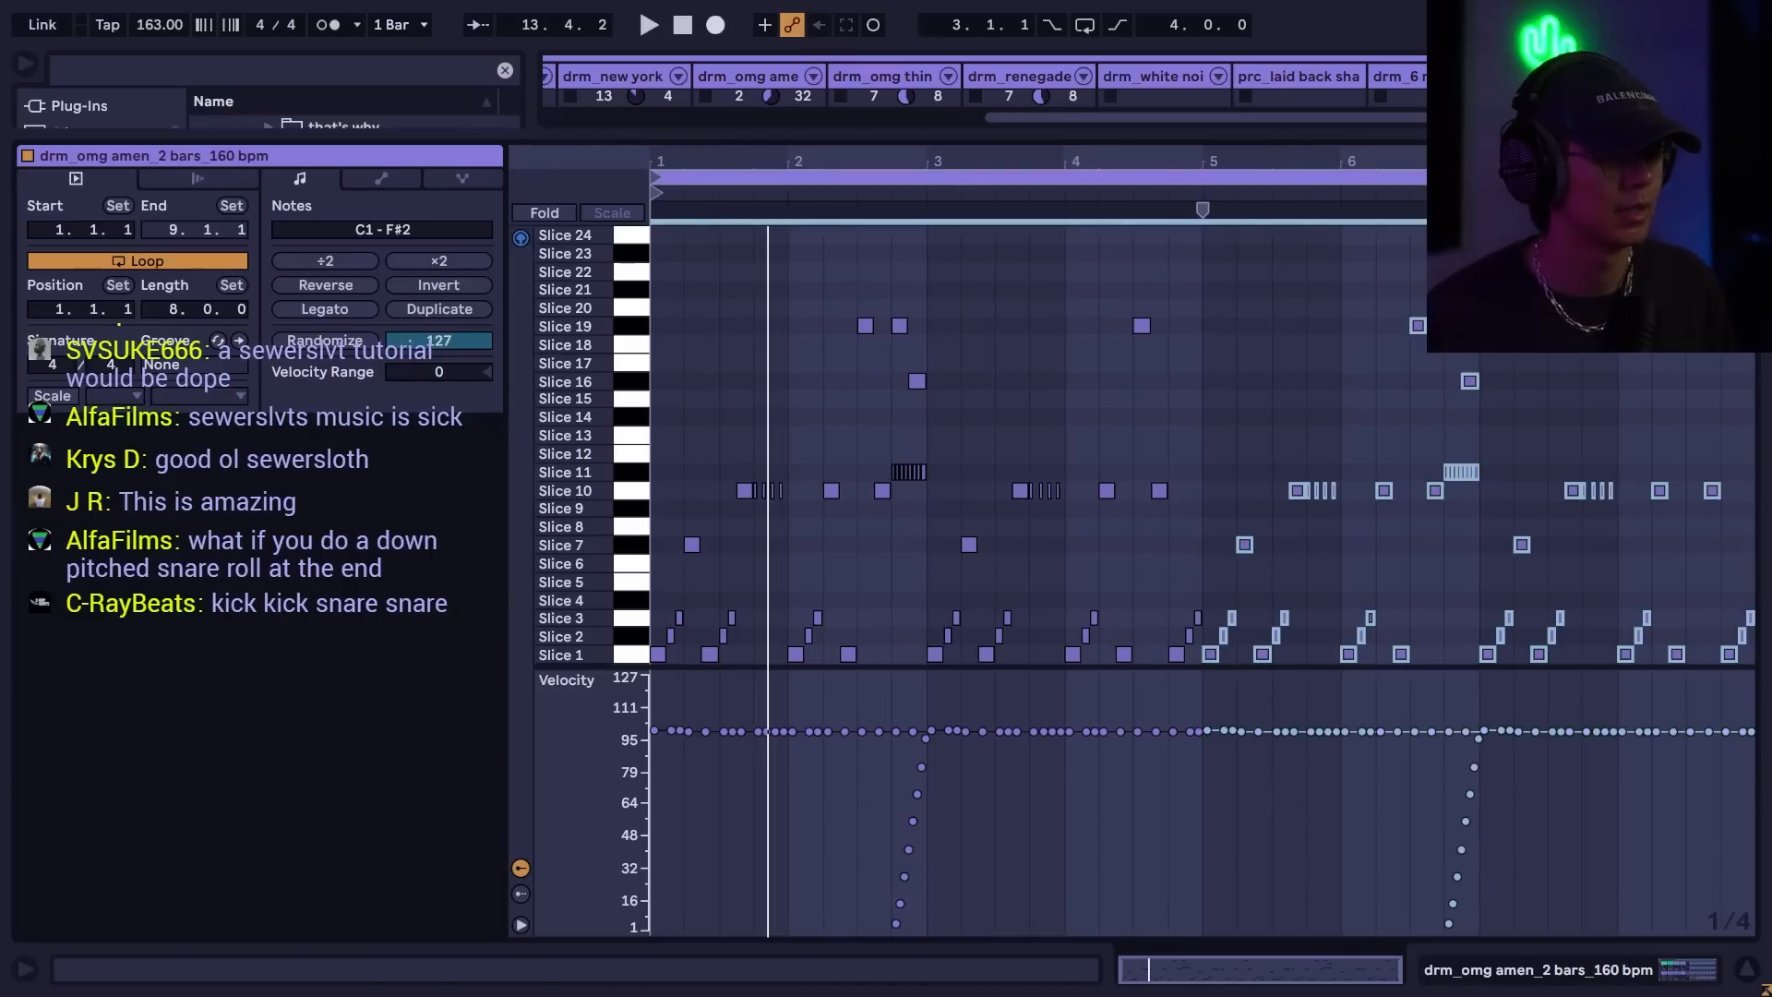
- Play back the eight-bar amen clip to check the edited rolls and pitch bends in its second half
drag(1279, 155, 1279, 267)
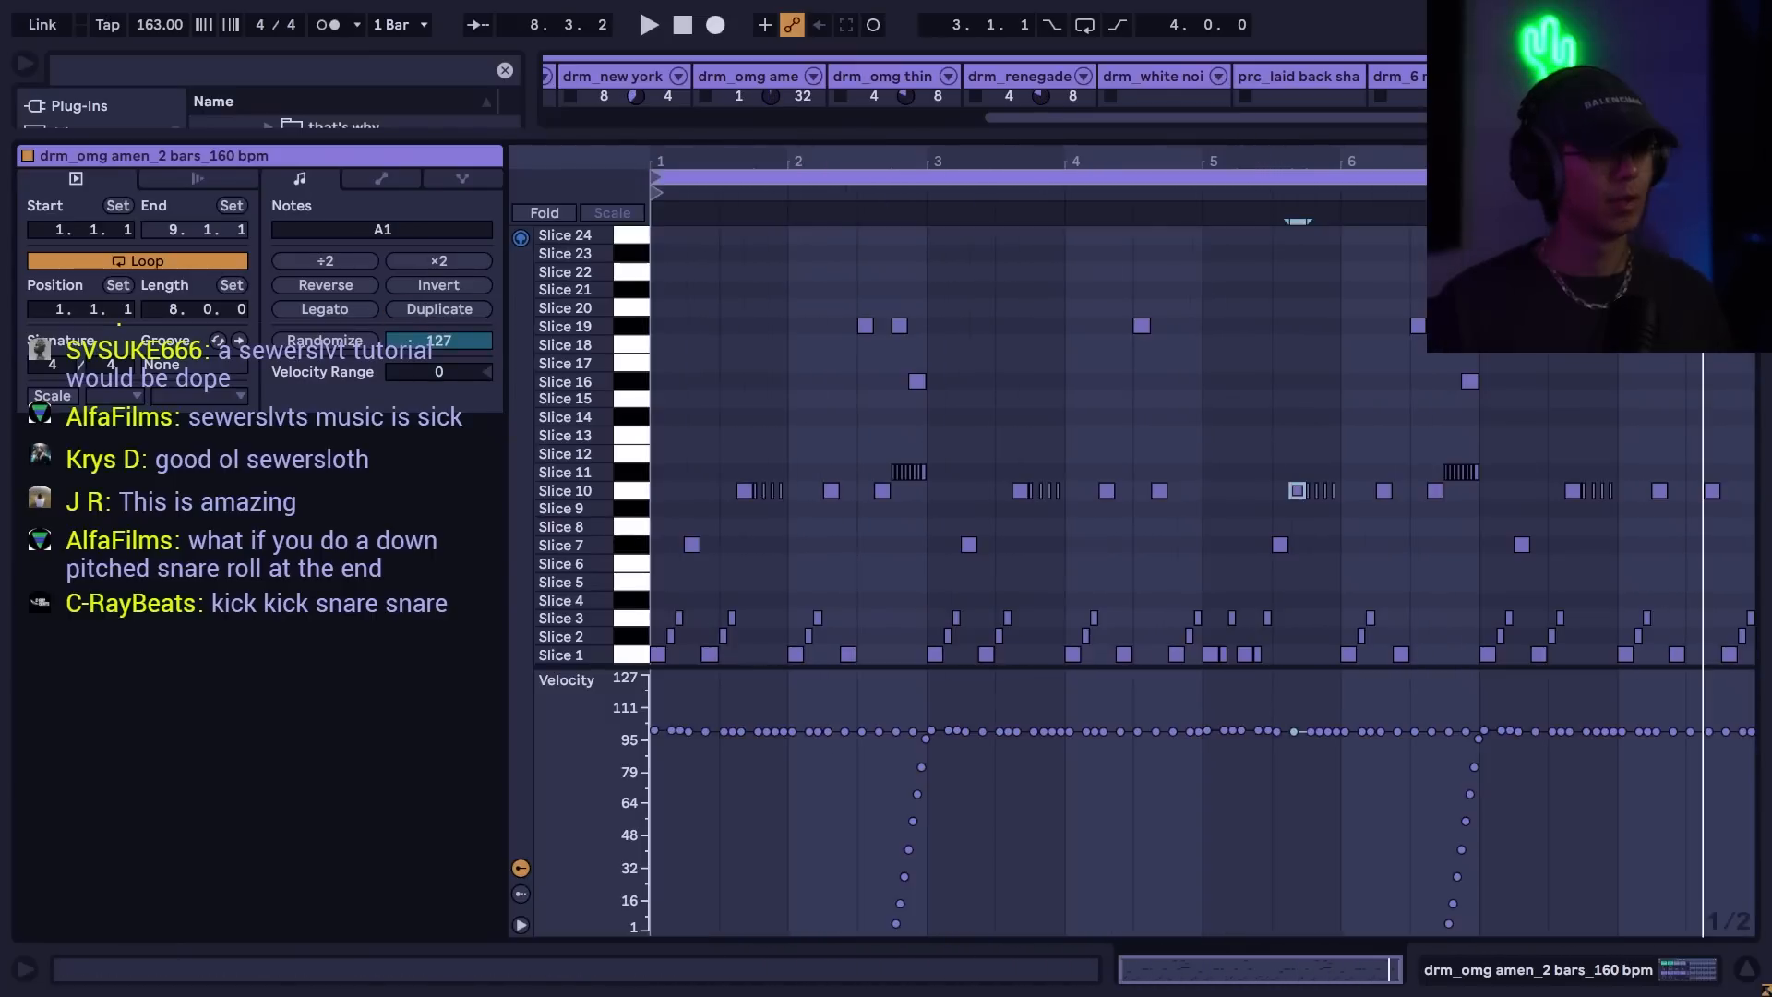
drag(1569, 159, 1569, 235)
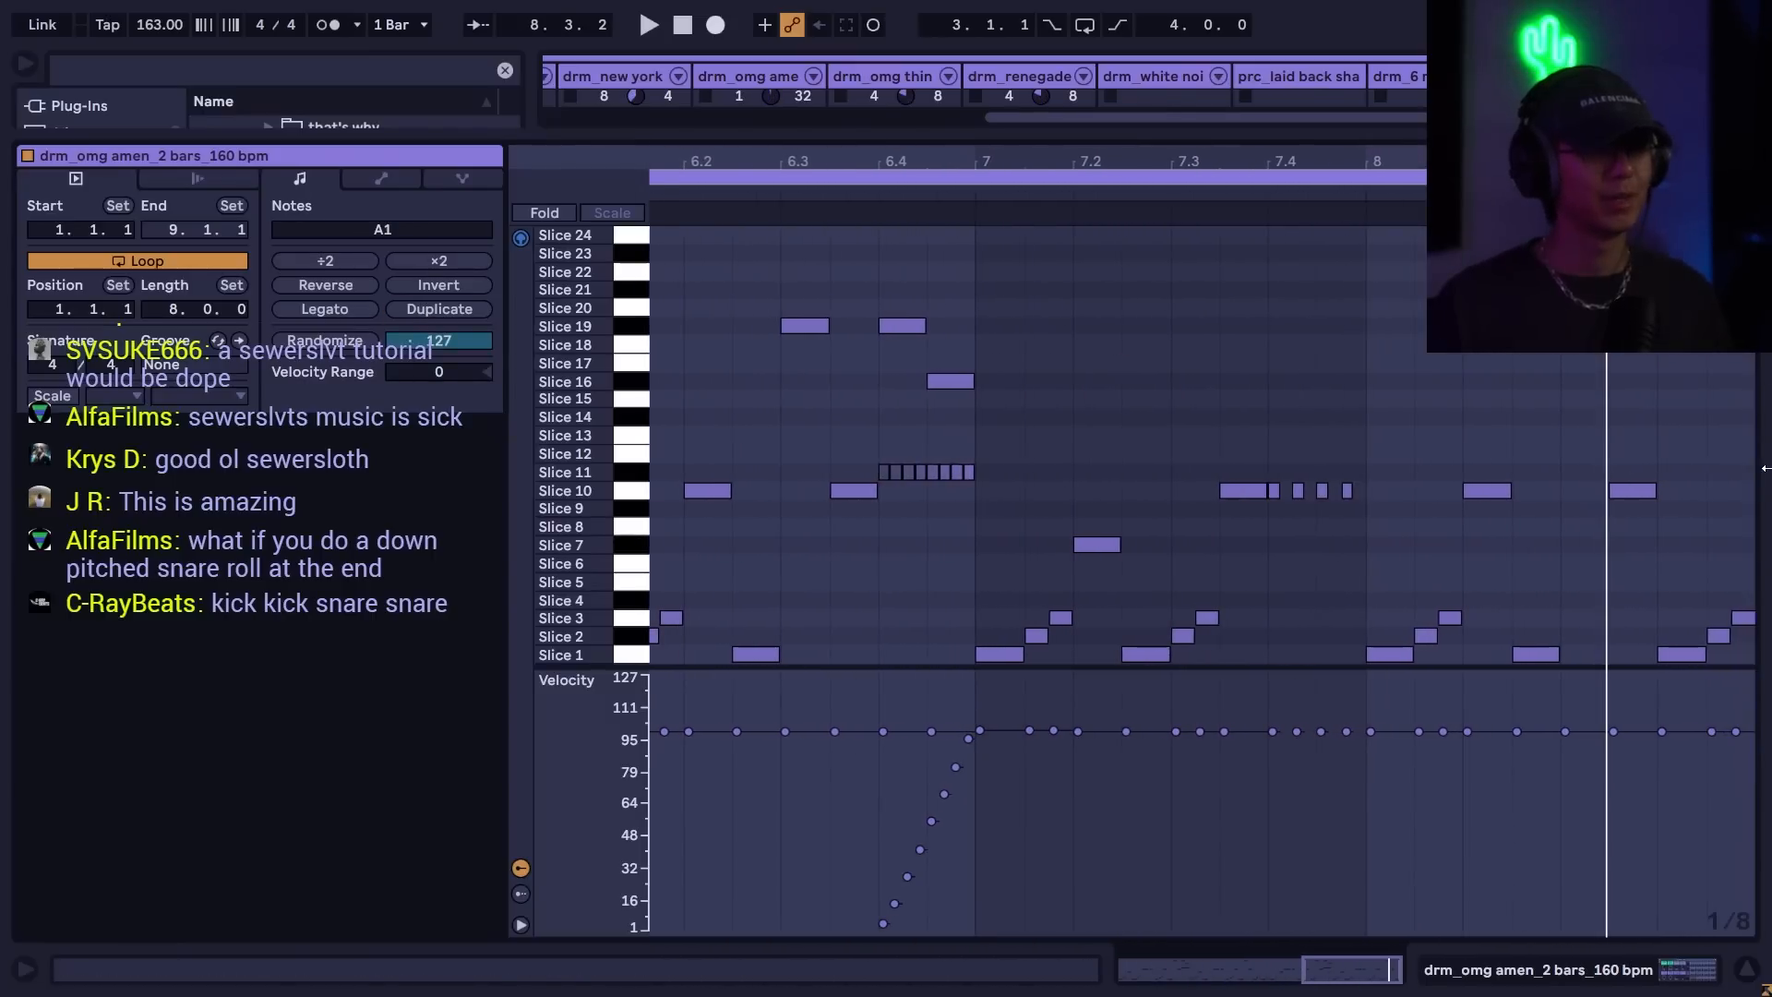
key(space)
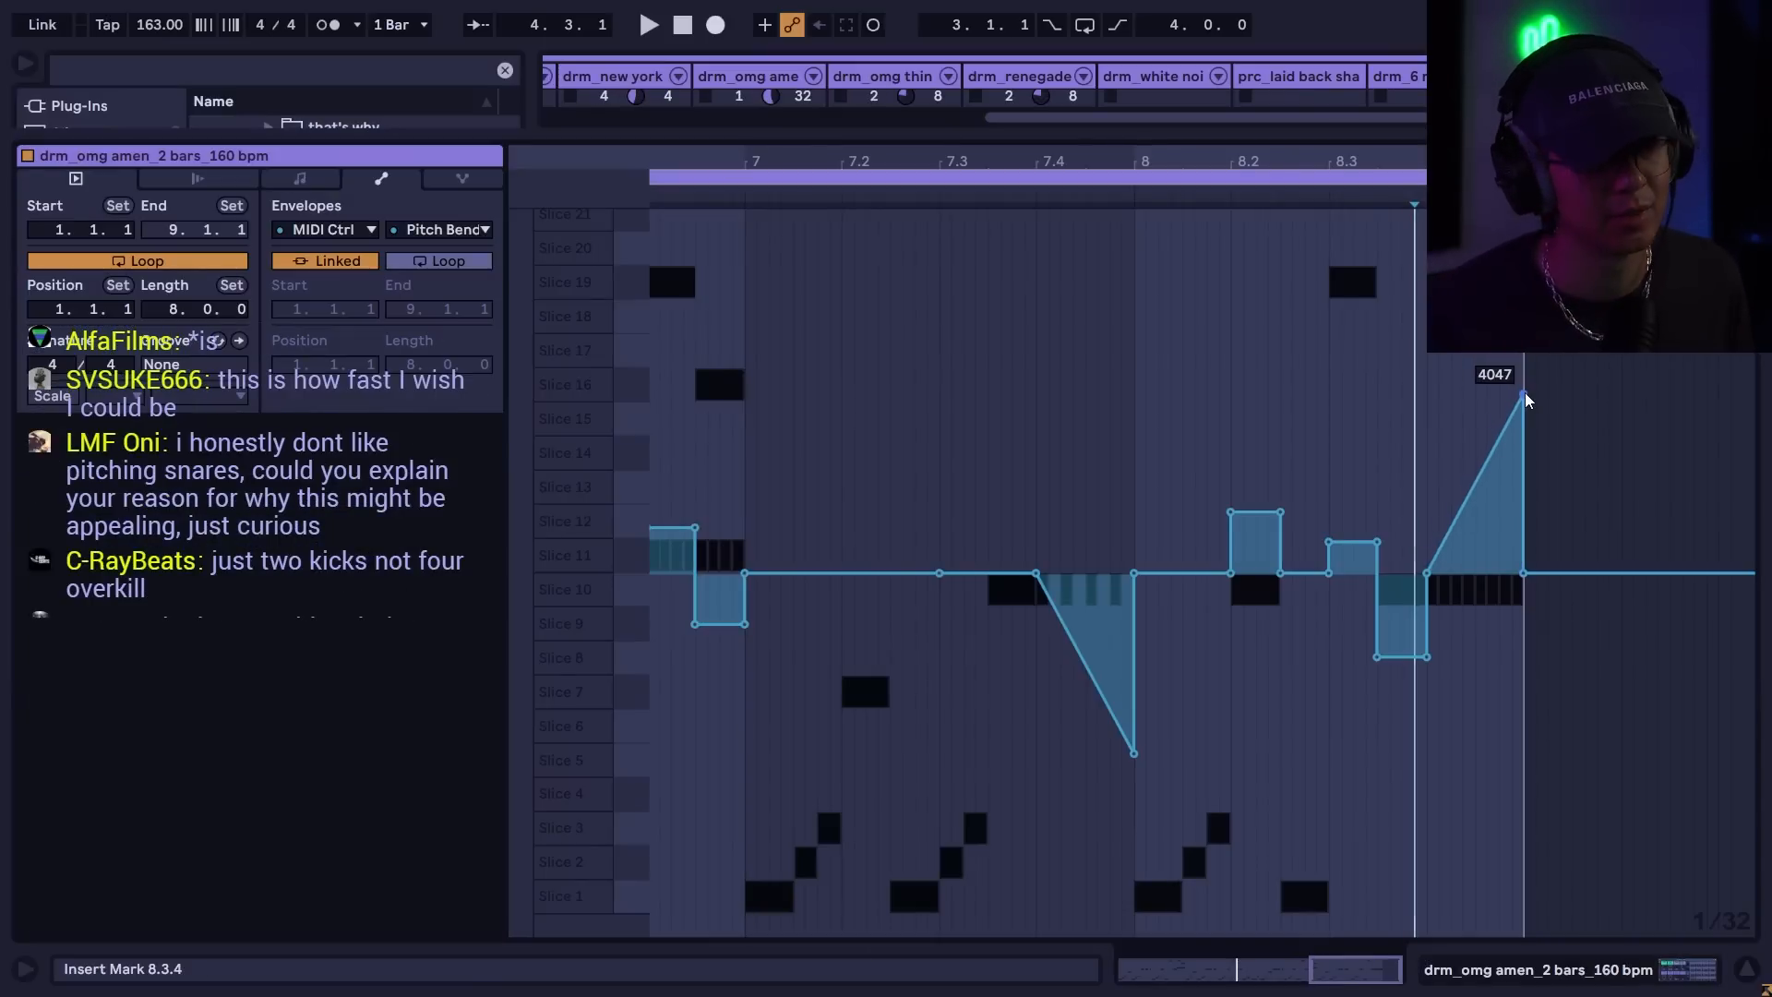
key(space)
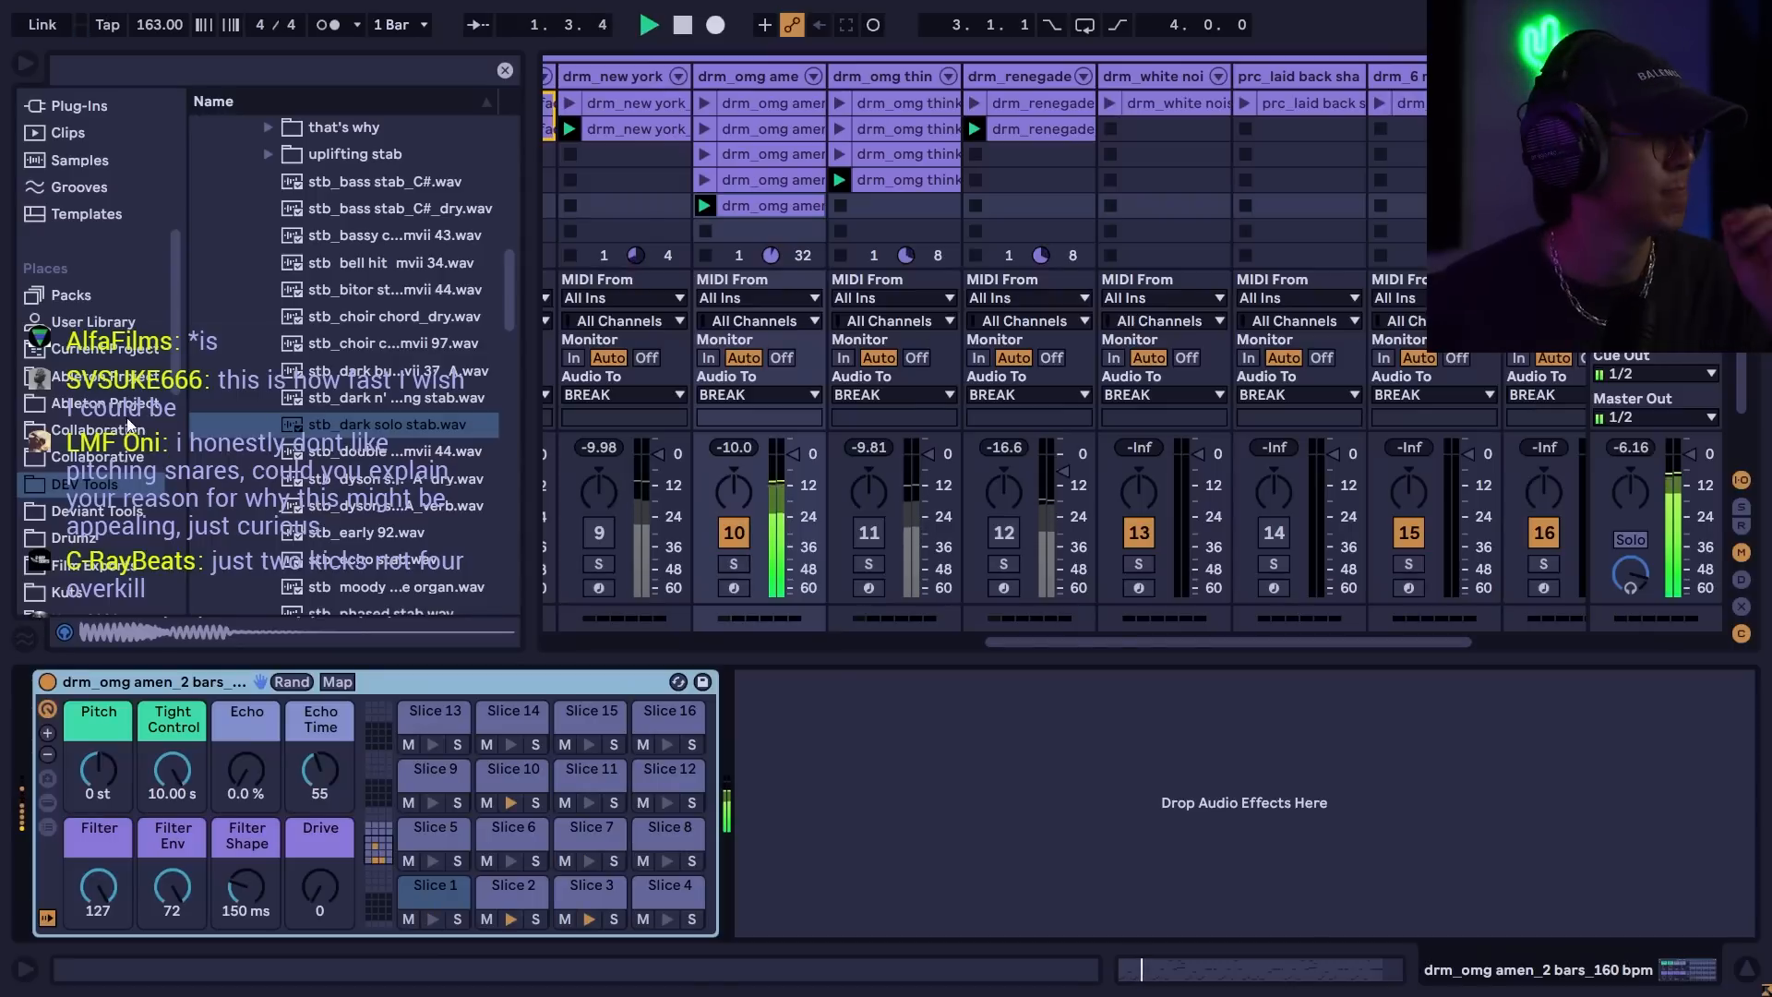
- Find the VST3 KirchhoffEQ, insert it on the drm_omg amen track and boost the high frequencies
scroll(118, 268, up, 3)
click(97, 276)
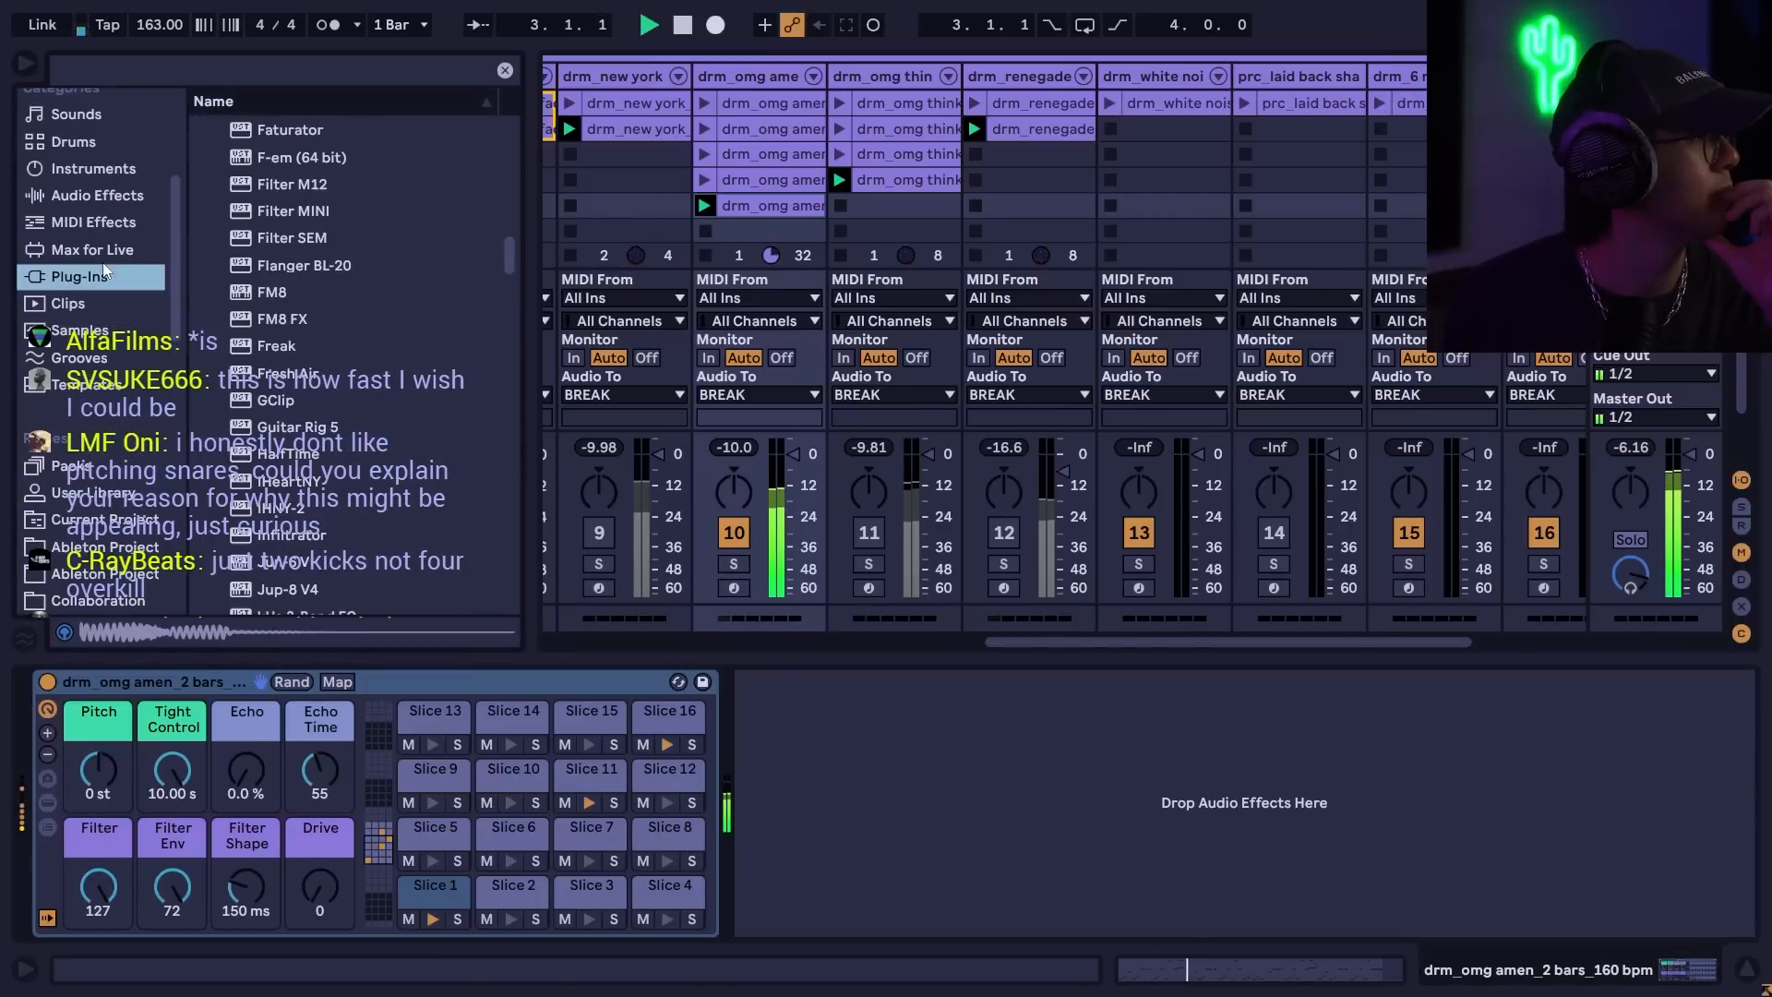
click(118, 71)
text(KIRCH)
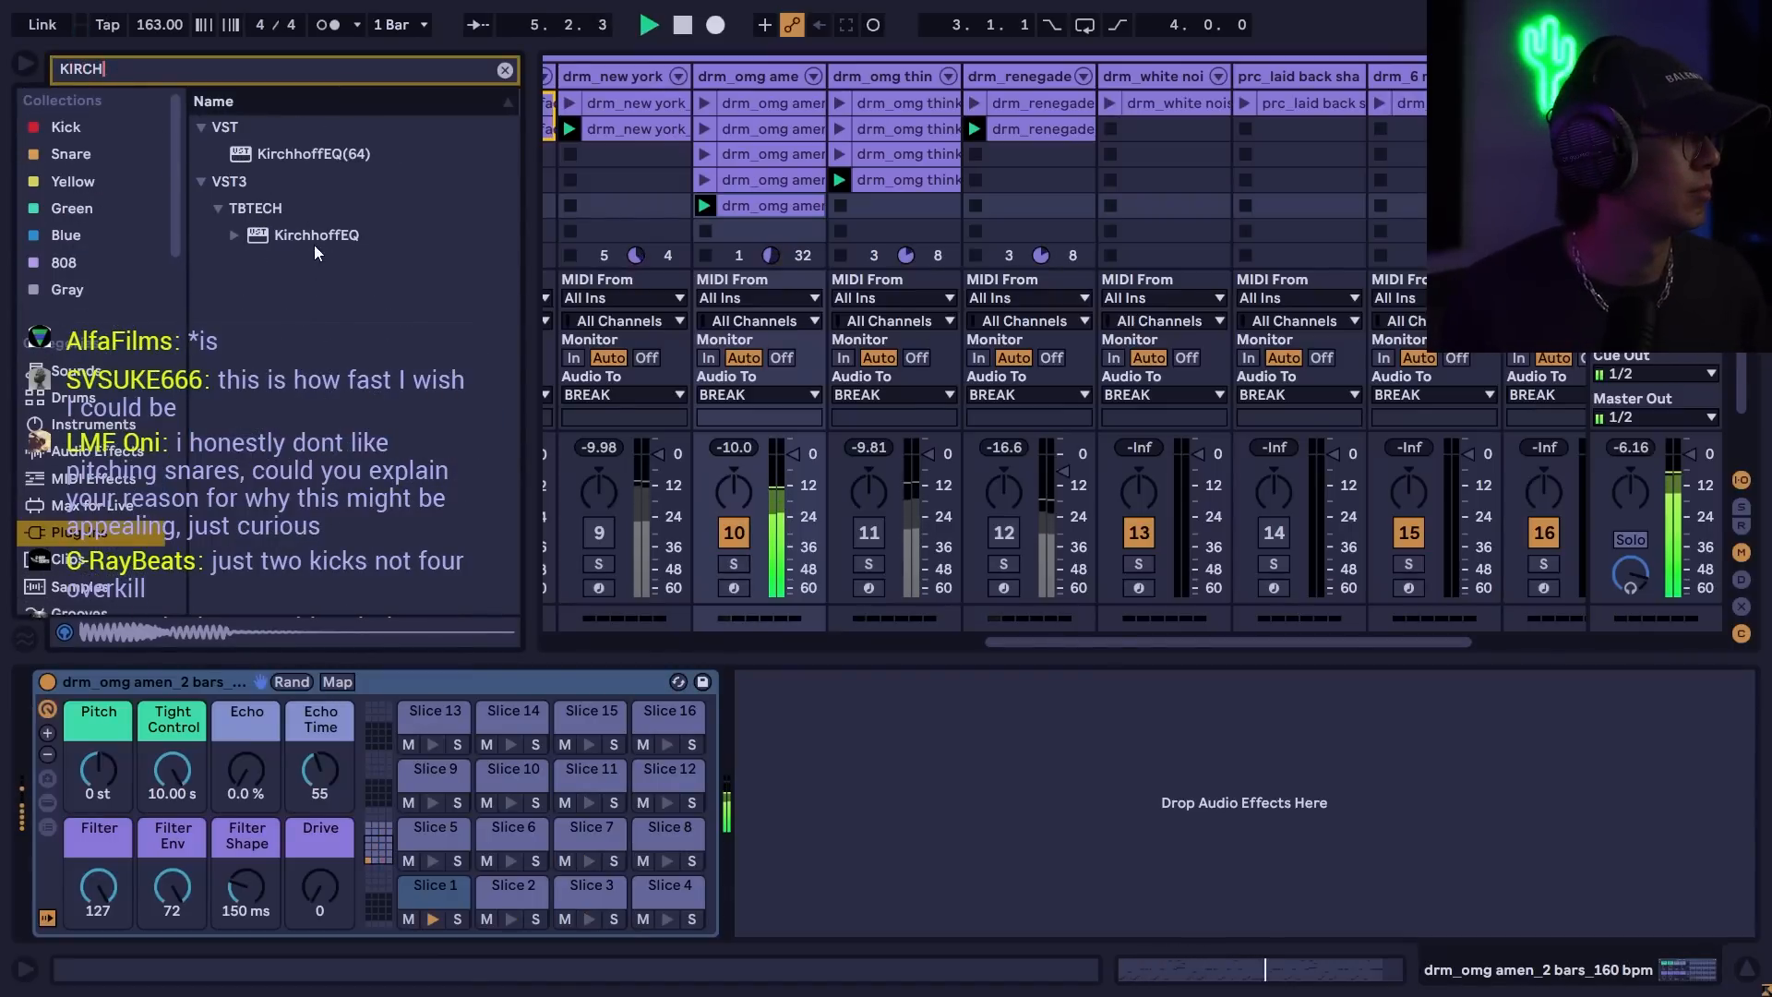
drag(315, 246, 997, 729)
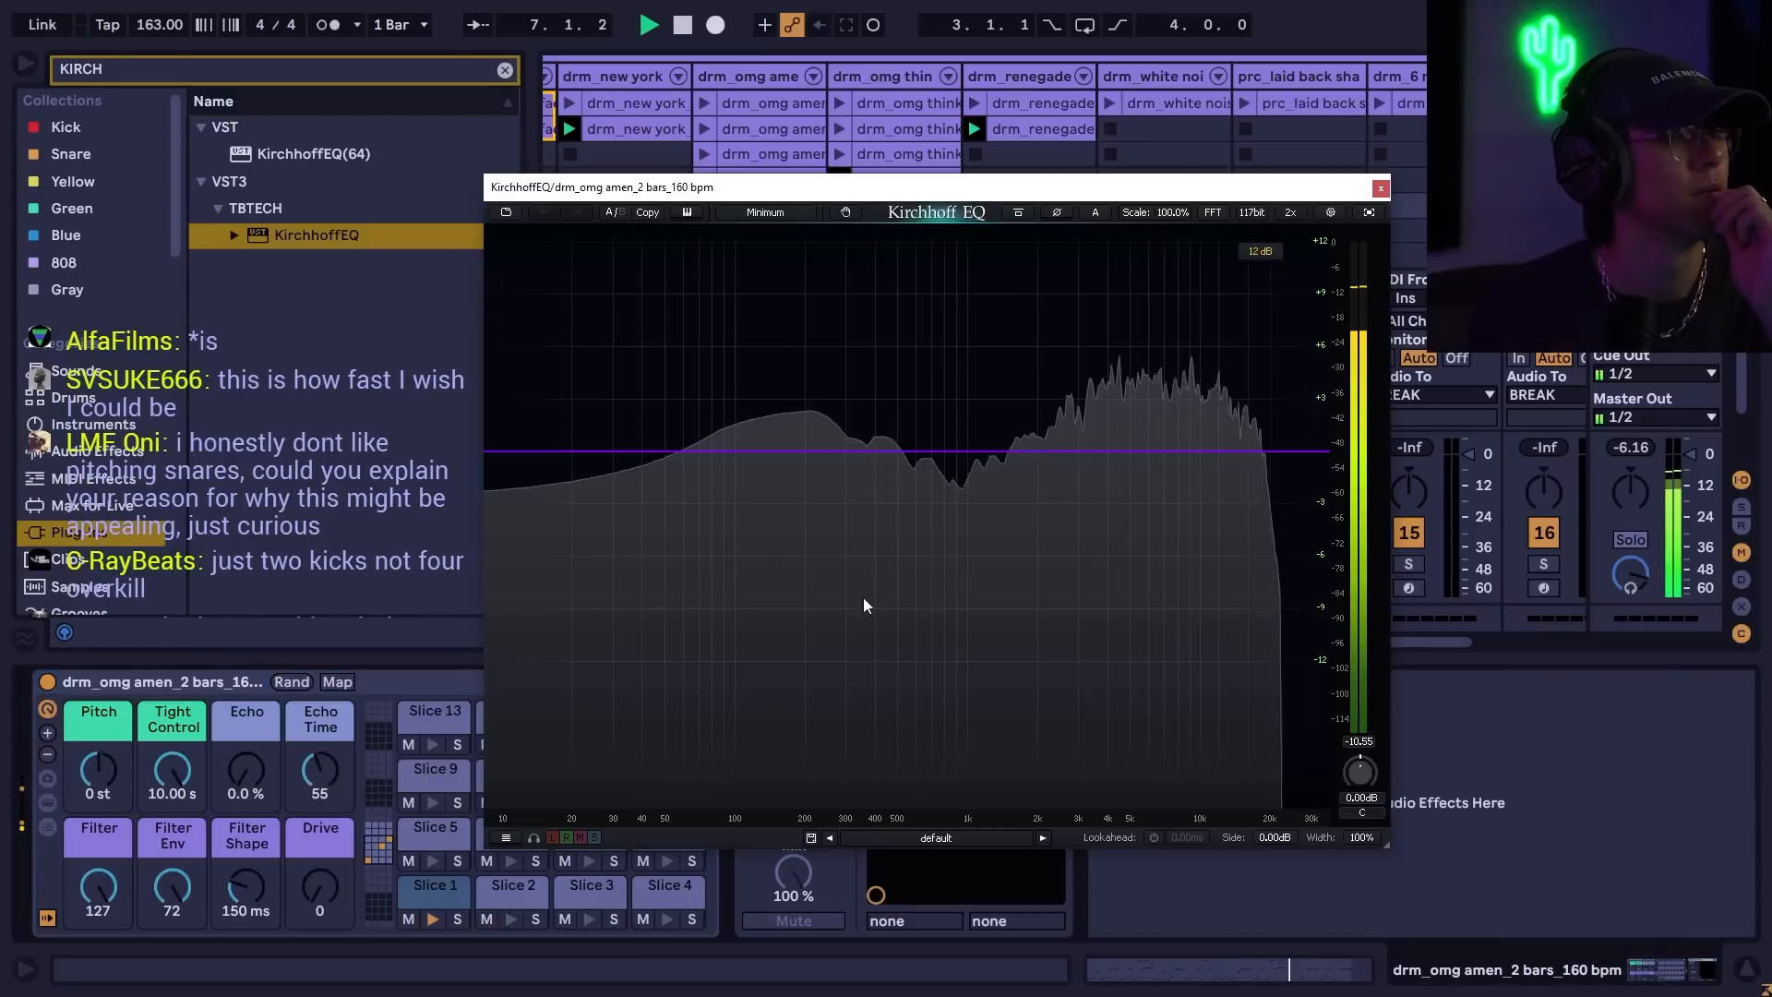
drag(889, 452, 1222, 400)
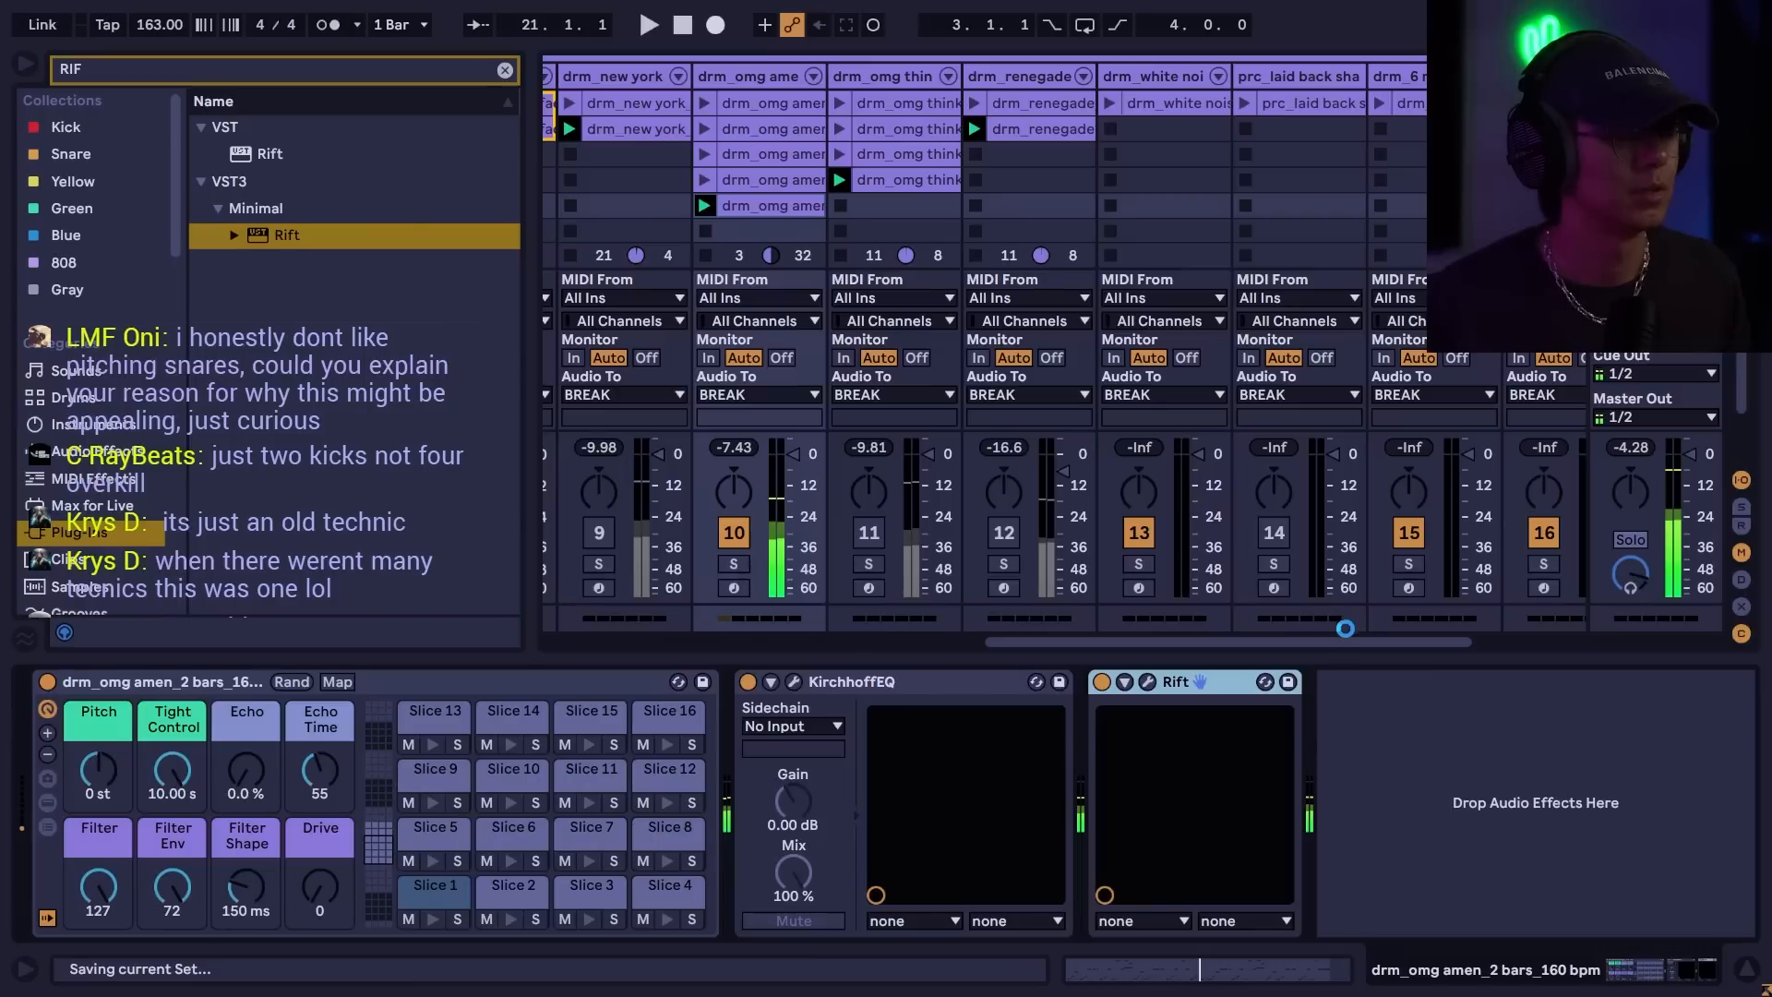
- Add an empty Sampler track after the dark solo stab track and expand the effects folder of OG Jungle Vol. 1
drag(1350, 644, 1641, 650)
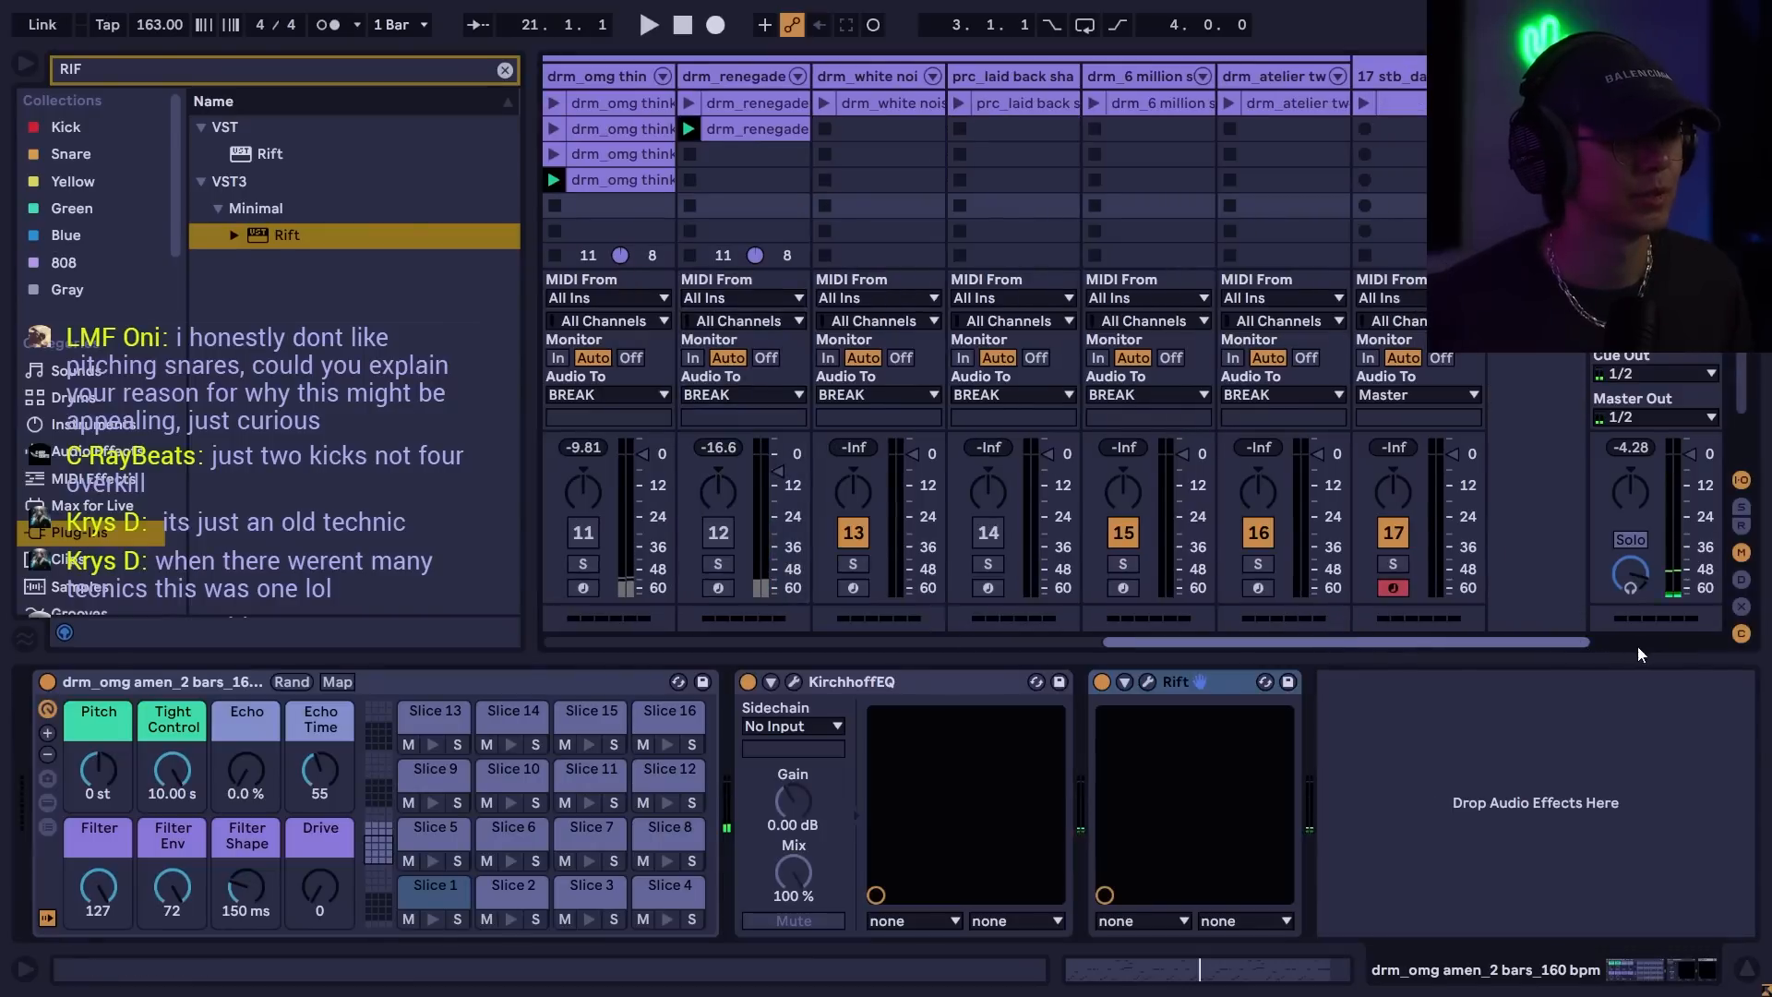
click(505, 71)
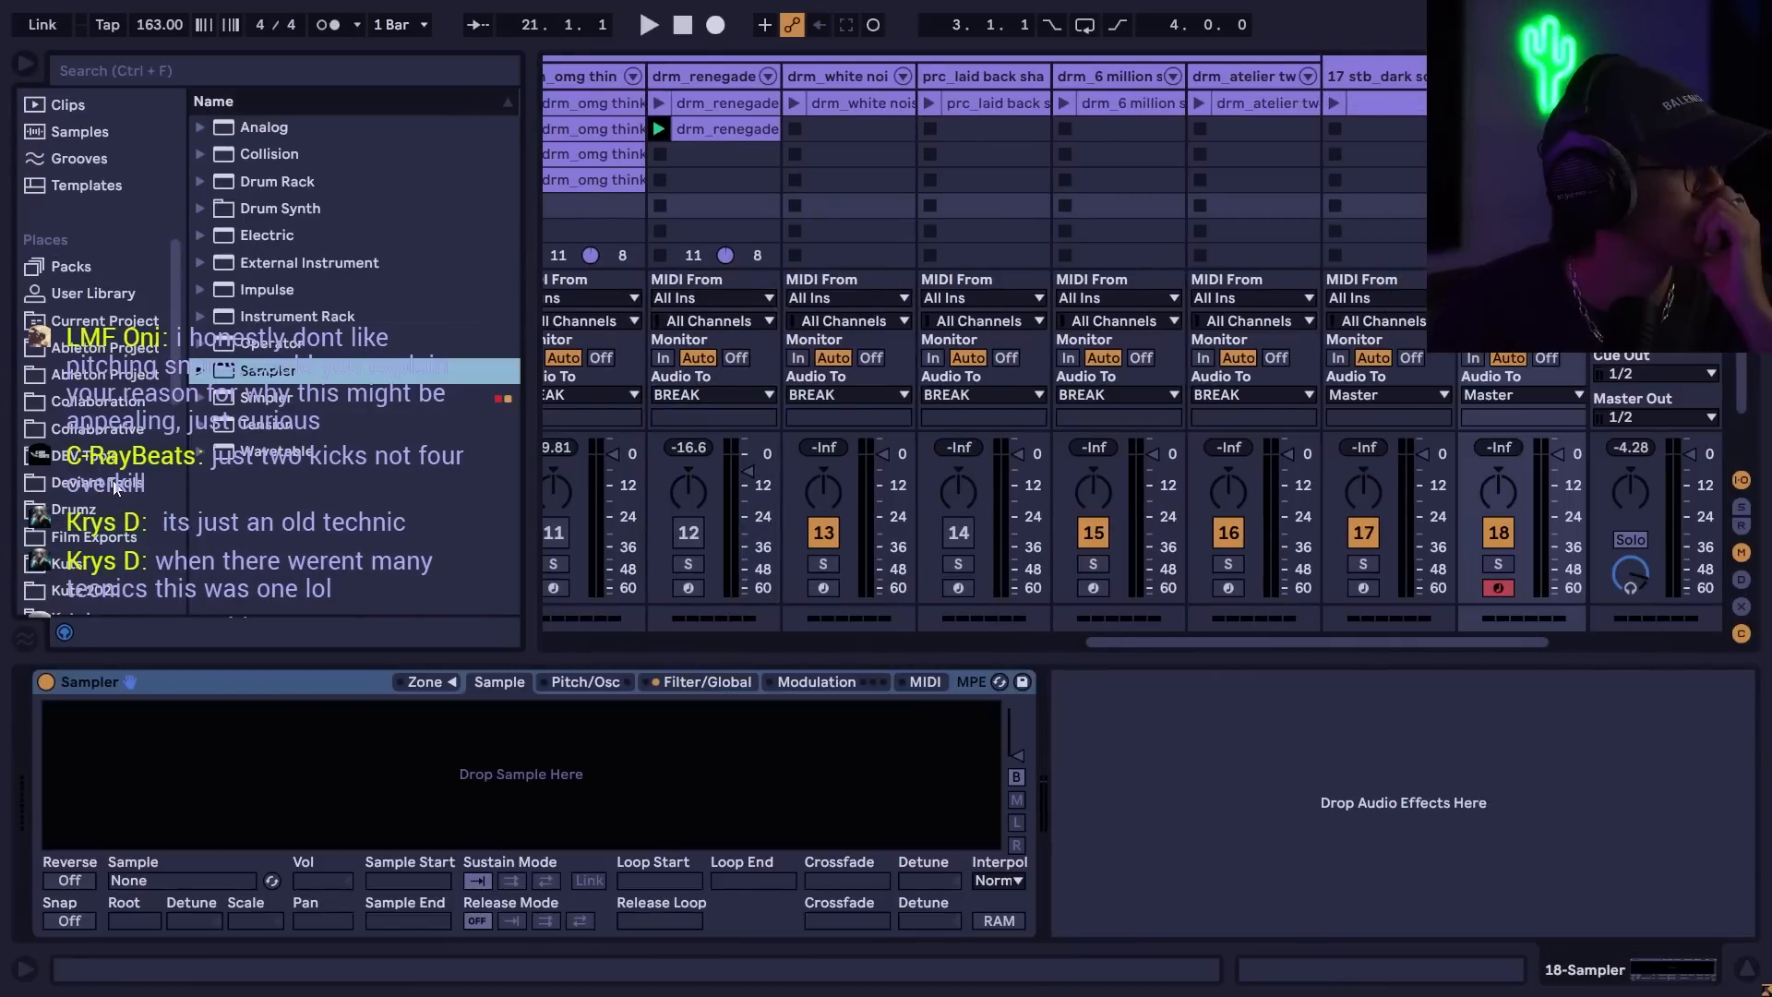
key(Down)
key(Down)
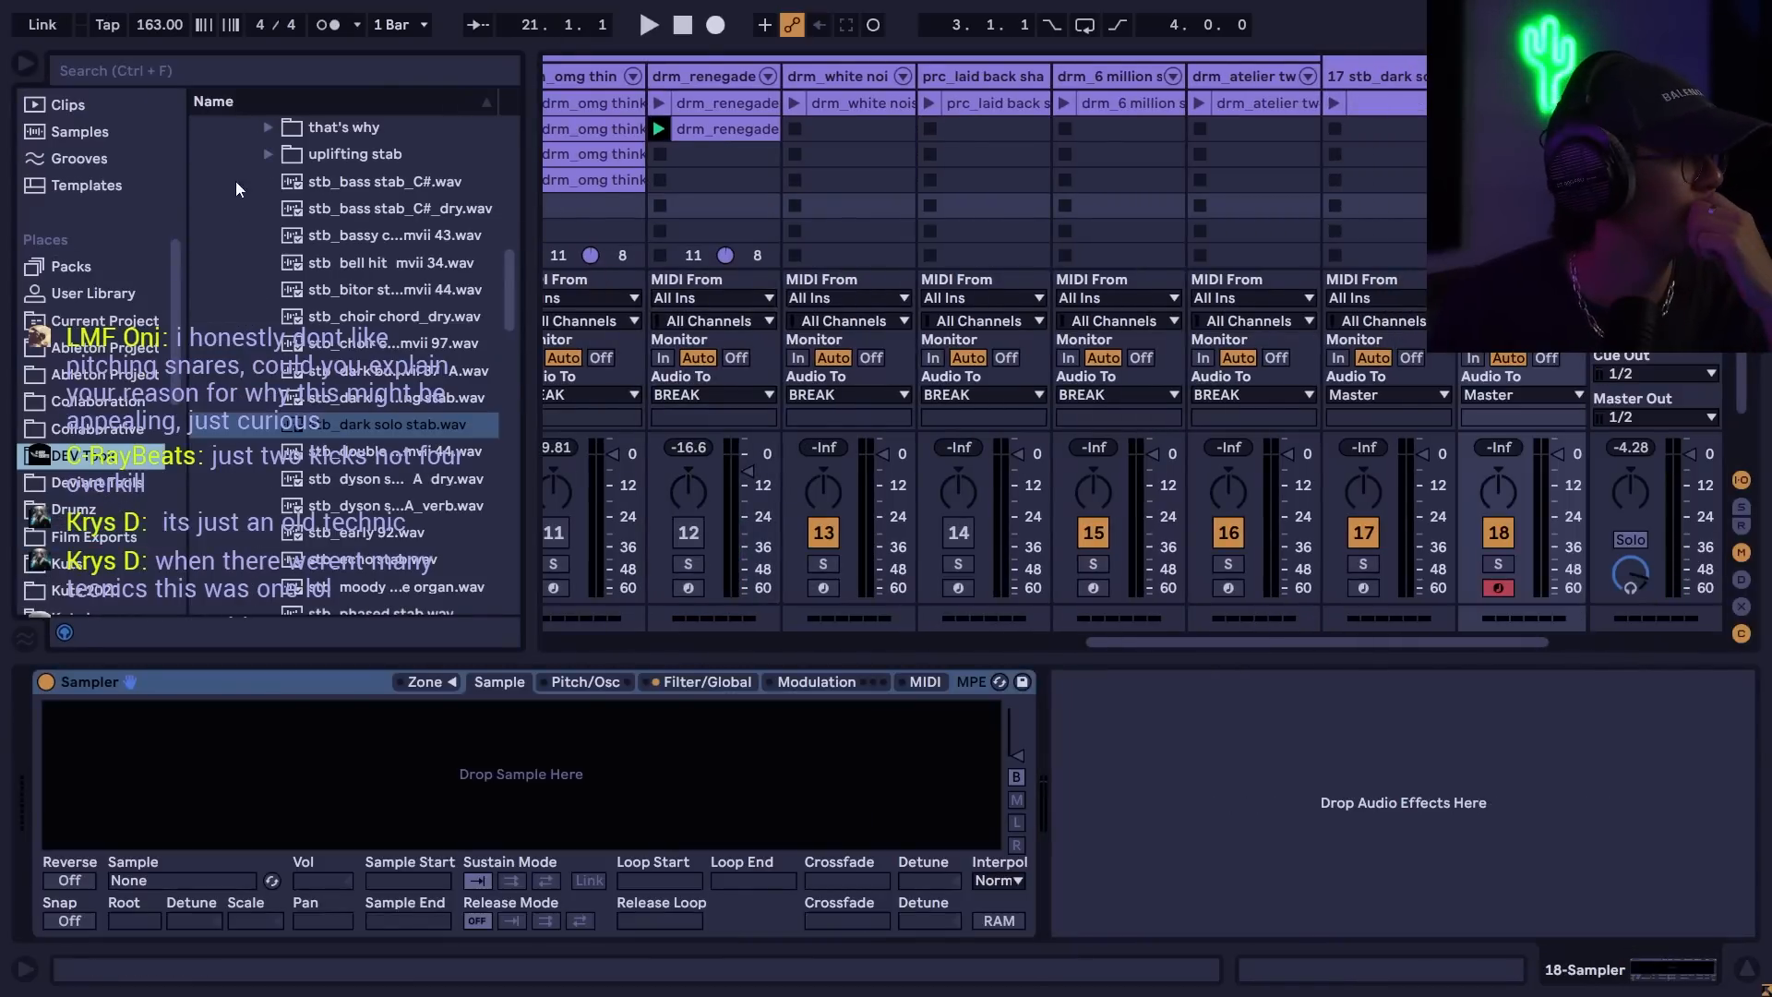
scroll(260, 275, up, 5)
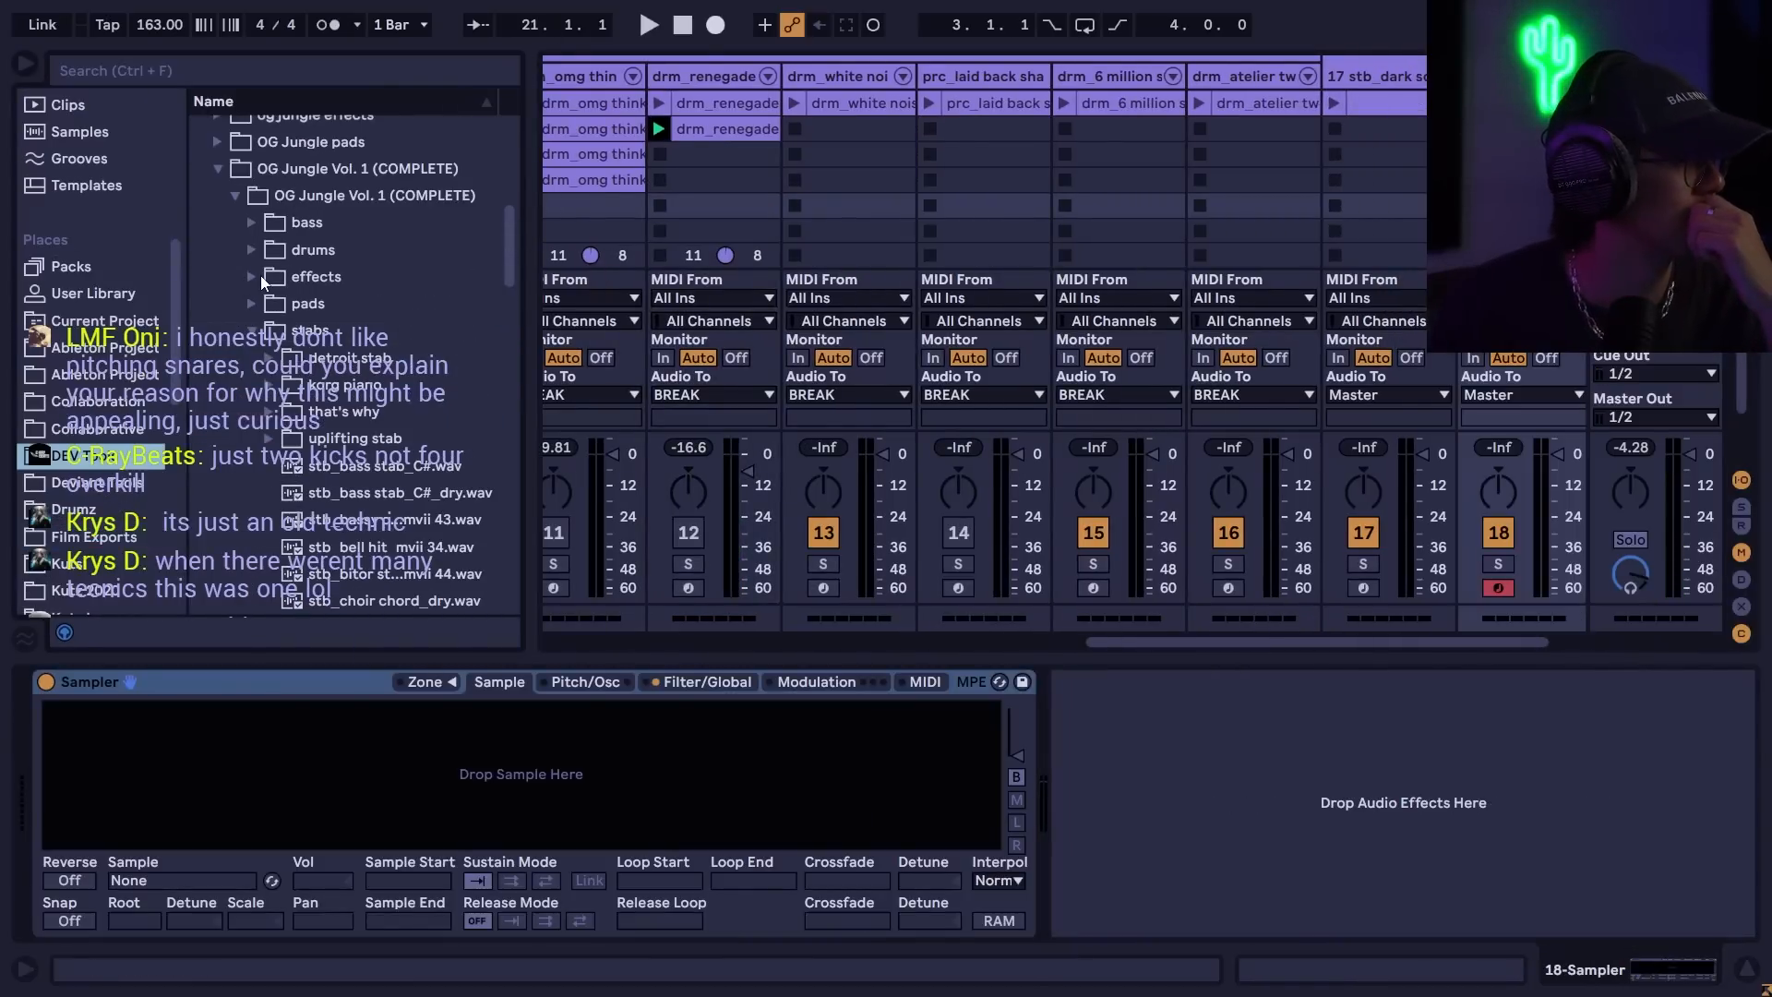
click(237, 200)
click(251, 332)
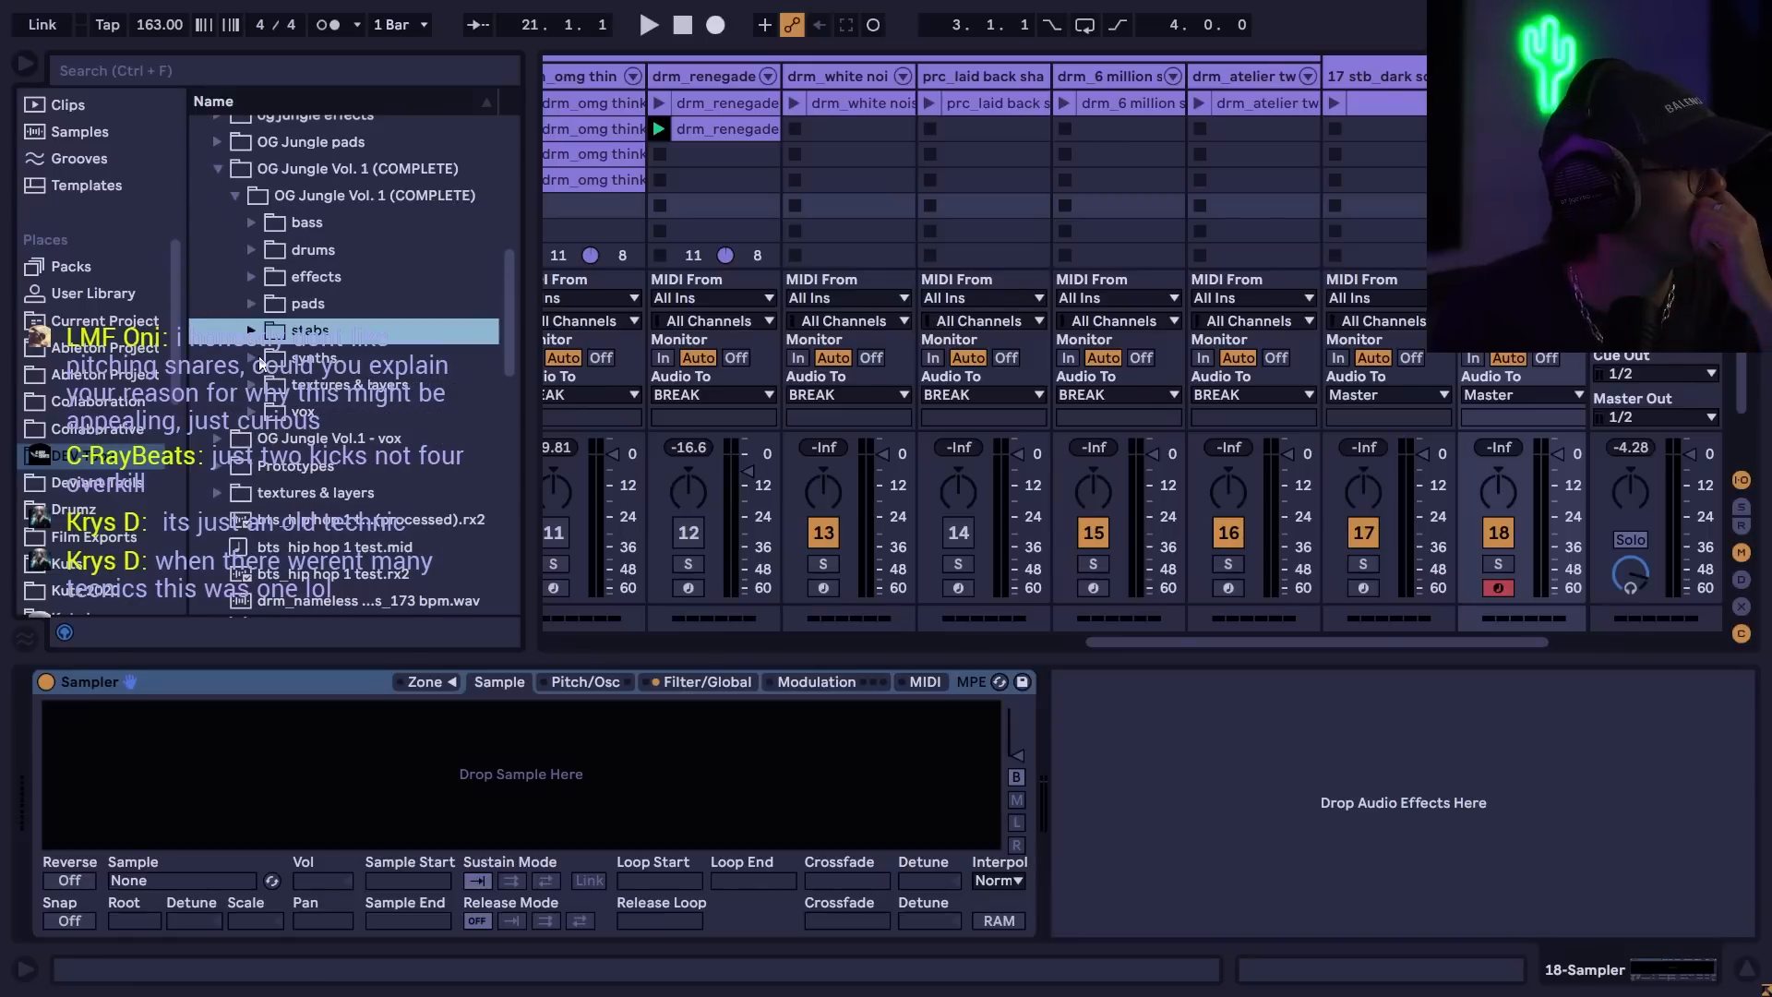
click(252, 279)
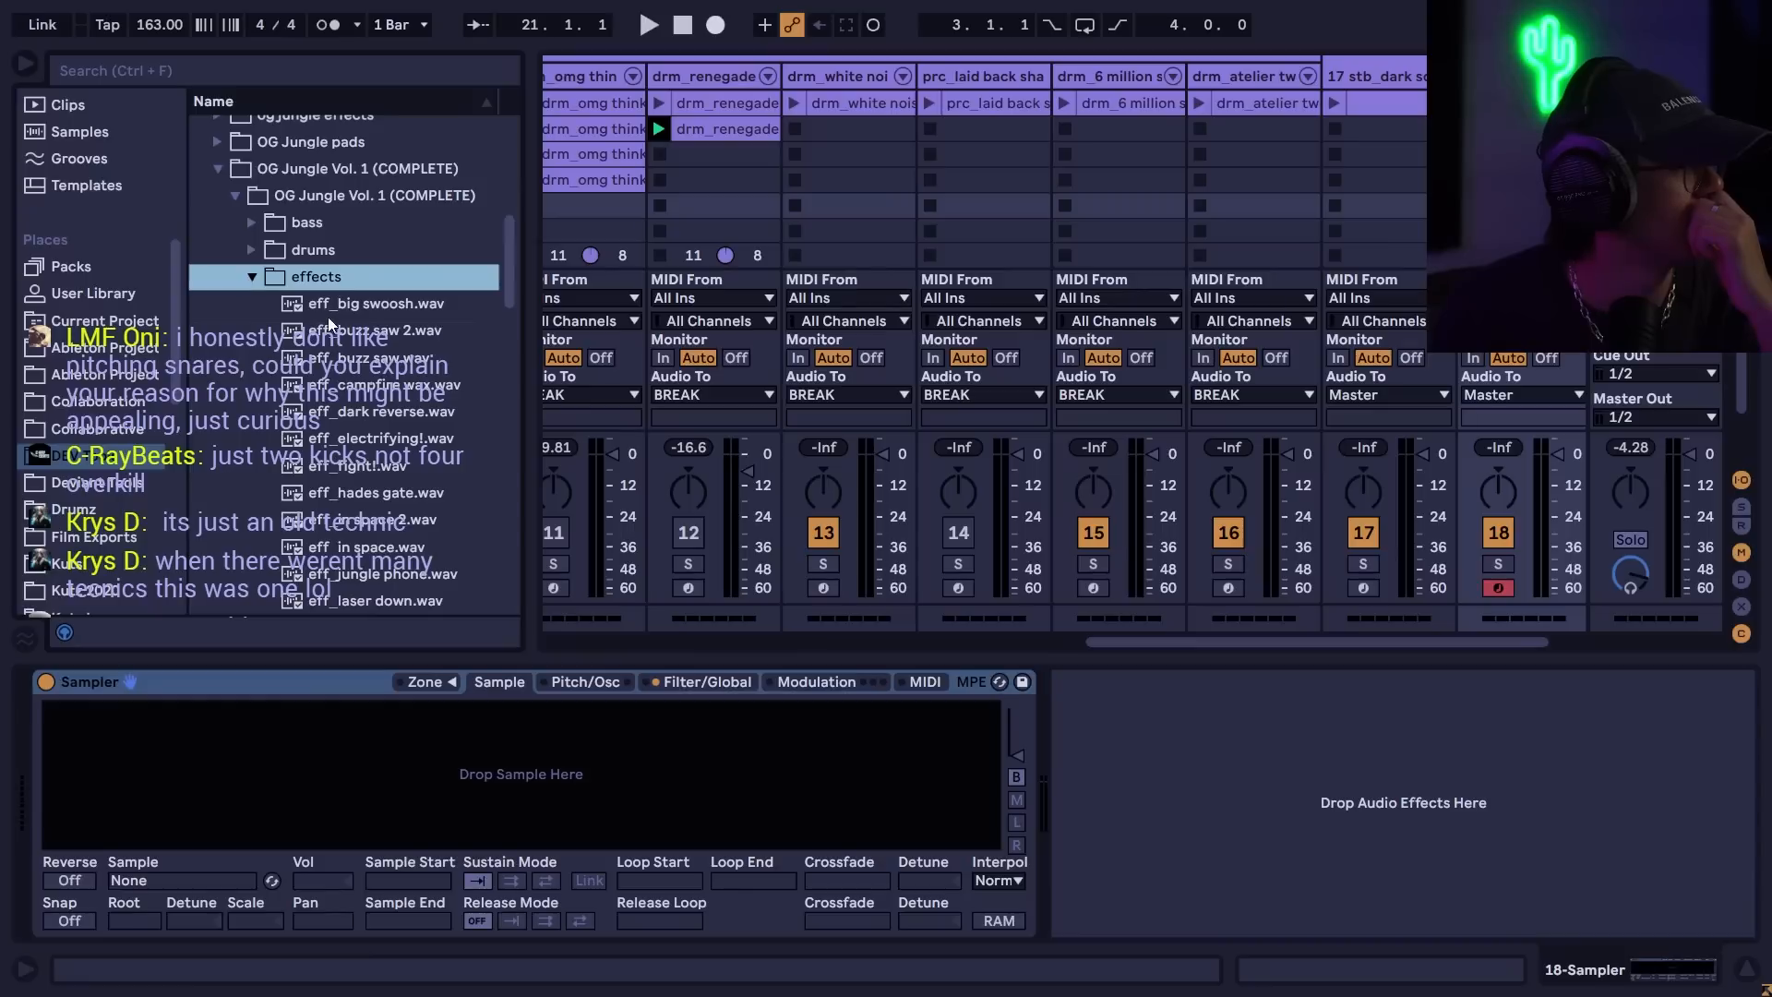
- Audition the OG Jungle effects samples from eff_big swoosh.wav through eff_fight!.wav
click(369, 304)
click(372, 330)
click(374, 357)
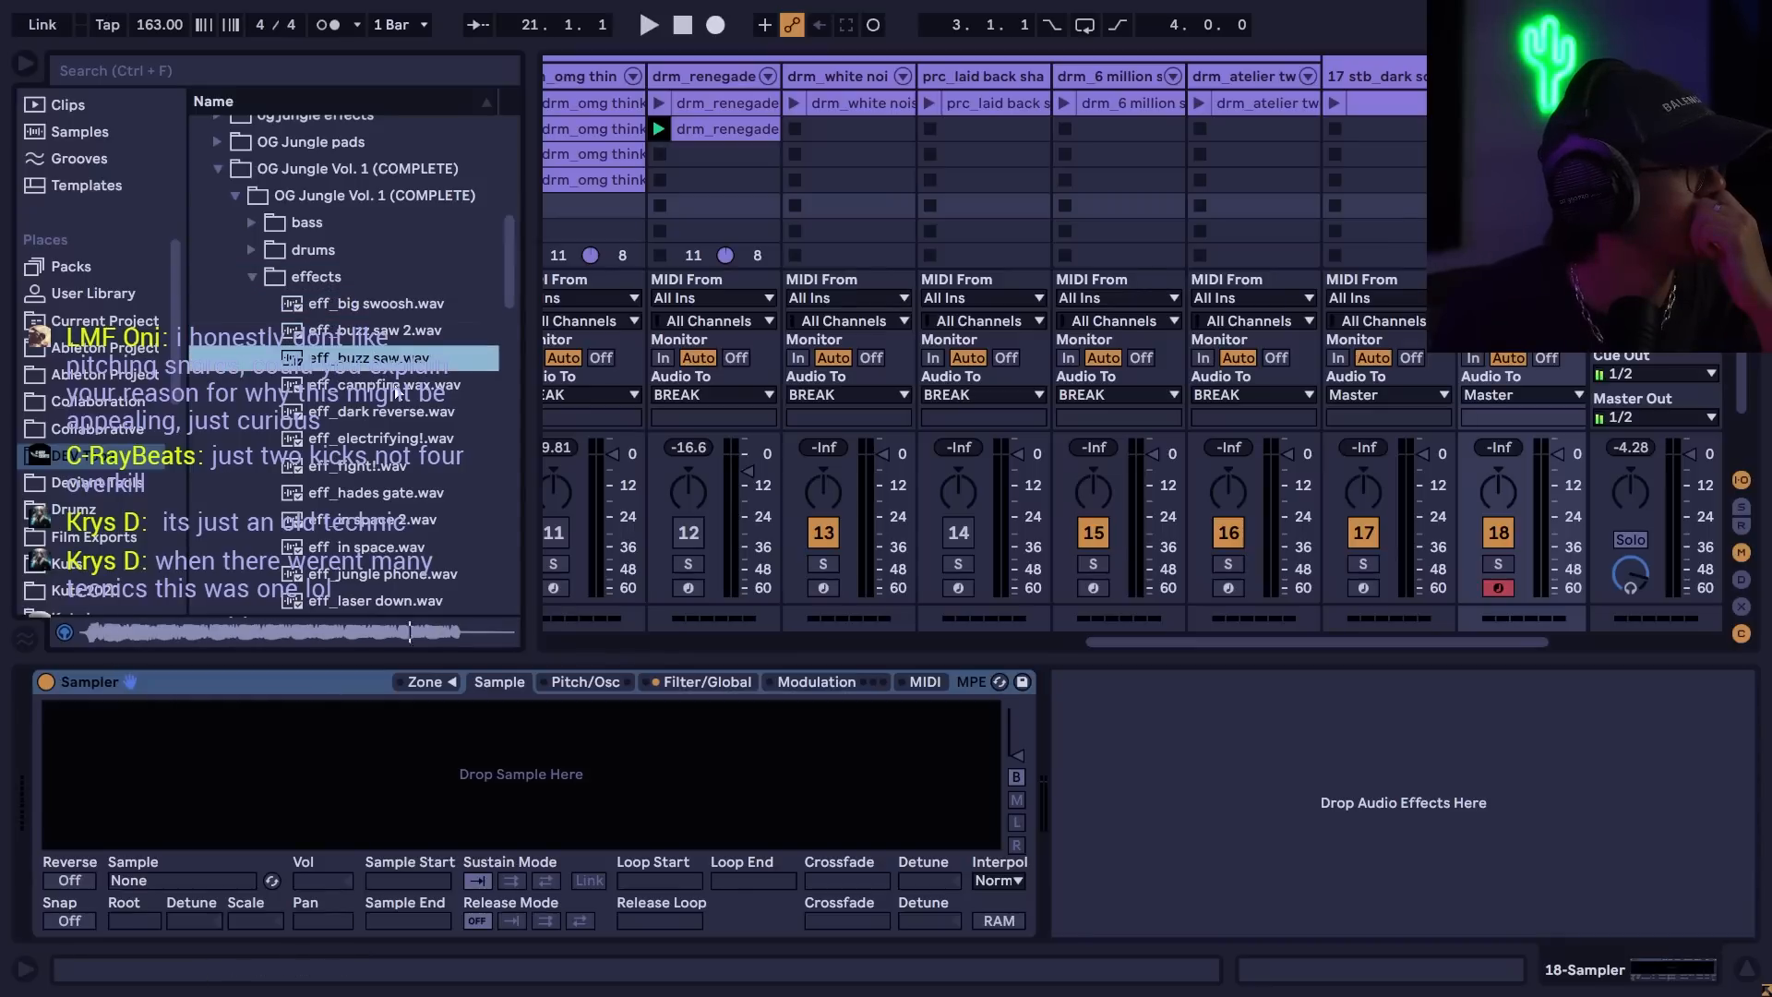
click(379, 384)
click(381, 411)
click(386, 438)
scroll(392, 462, down, 3)
key(Down)
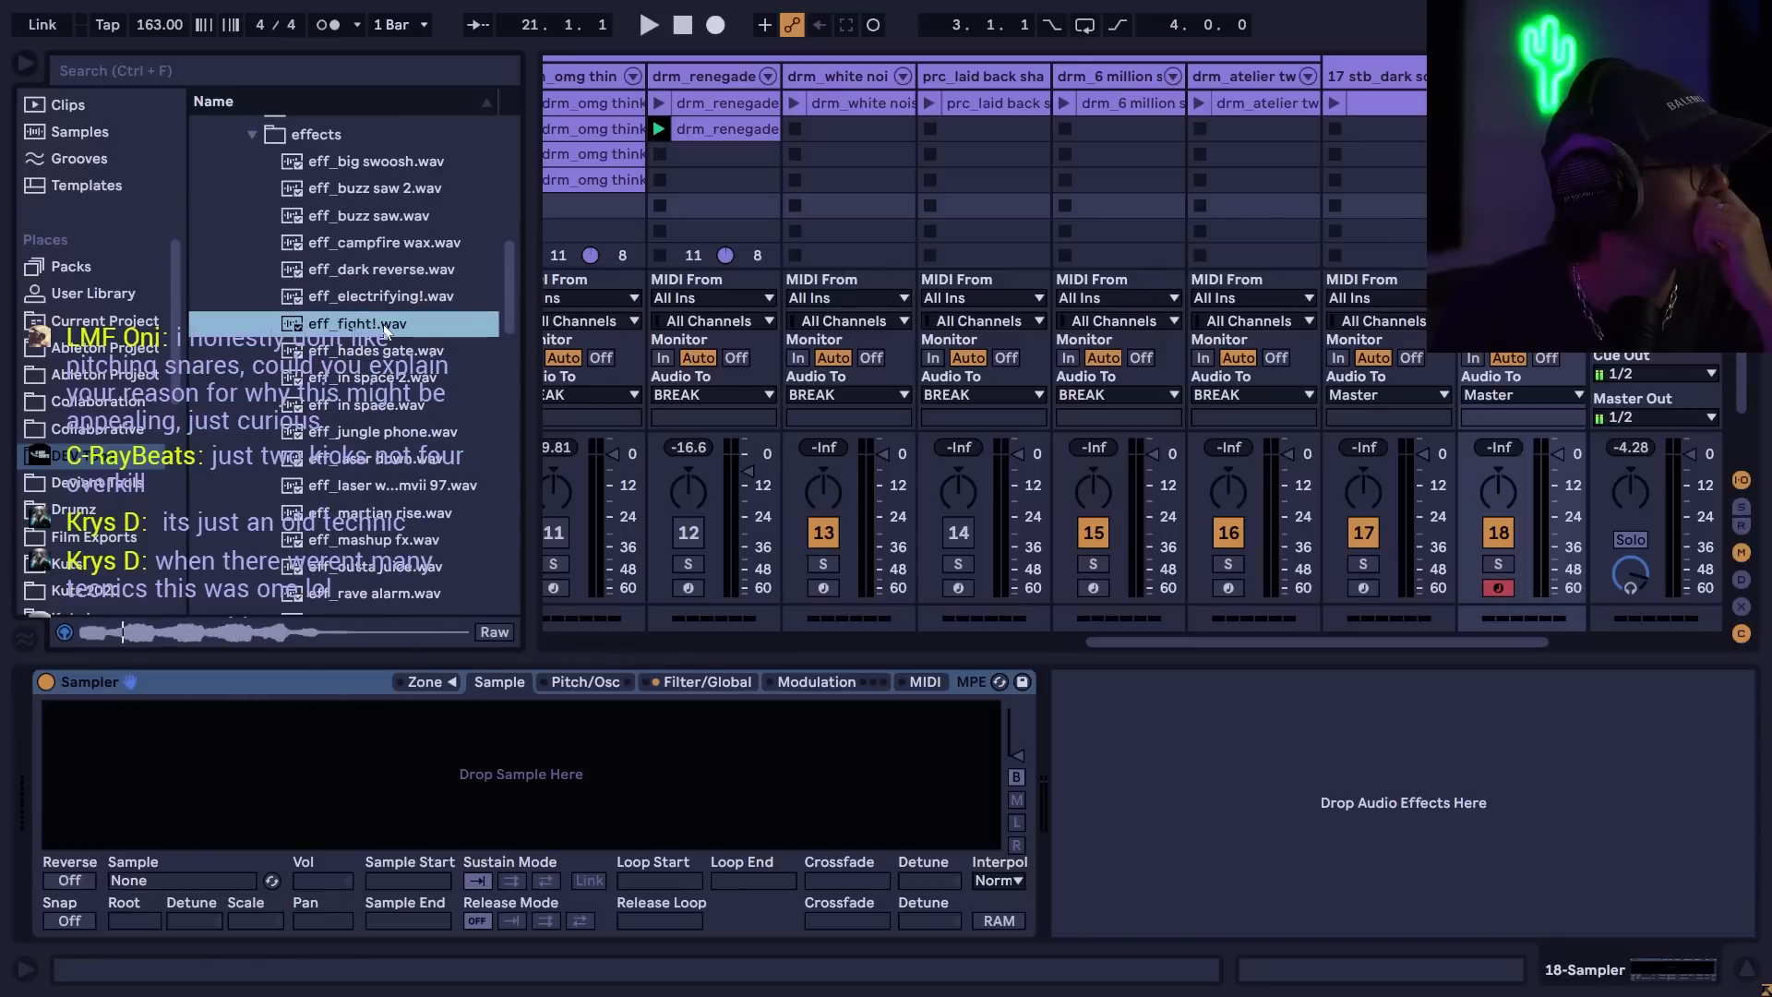
key(Left)
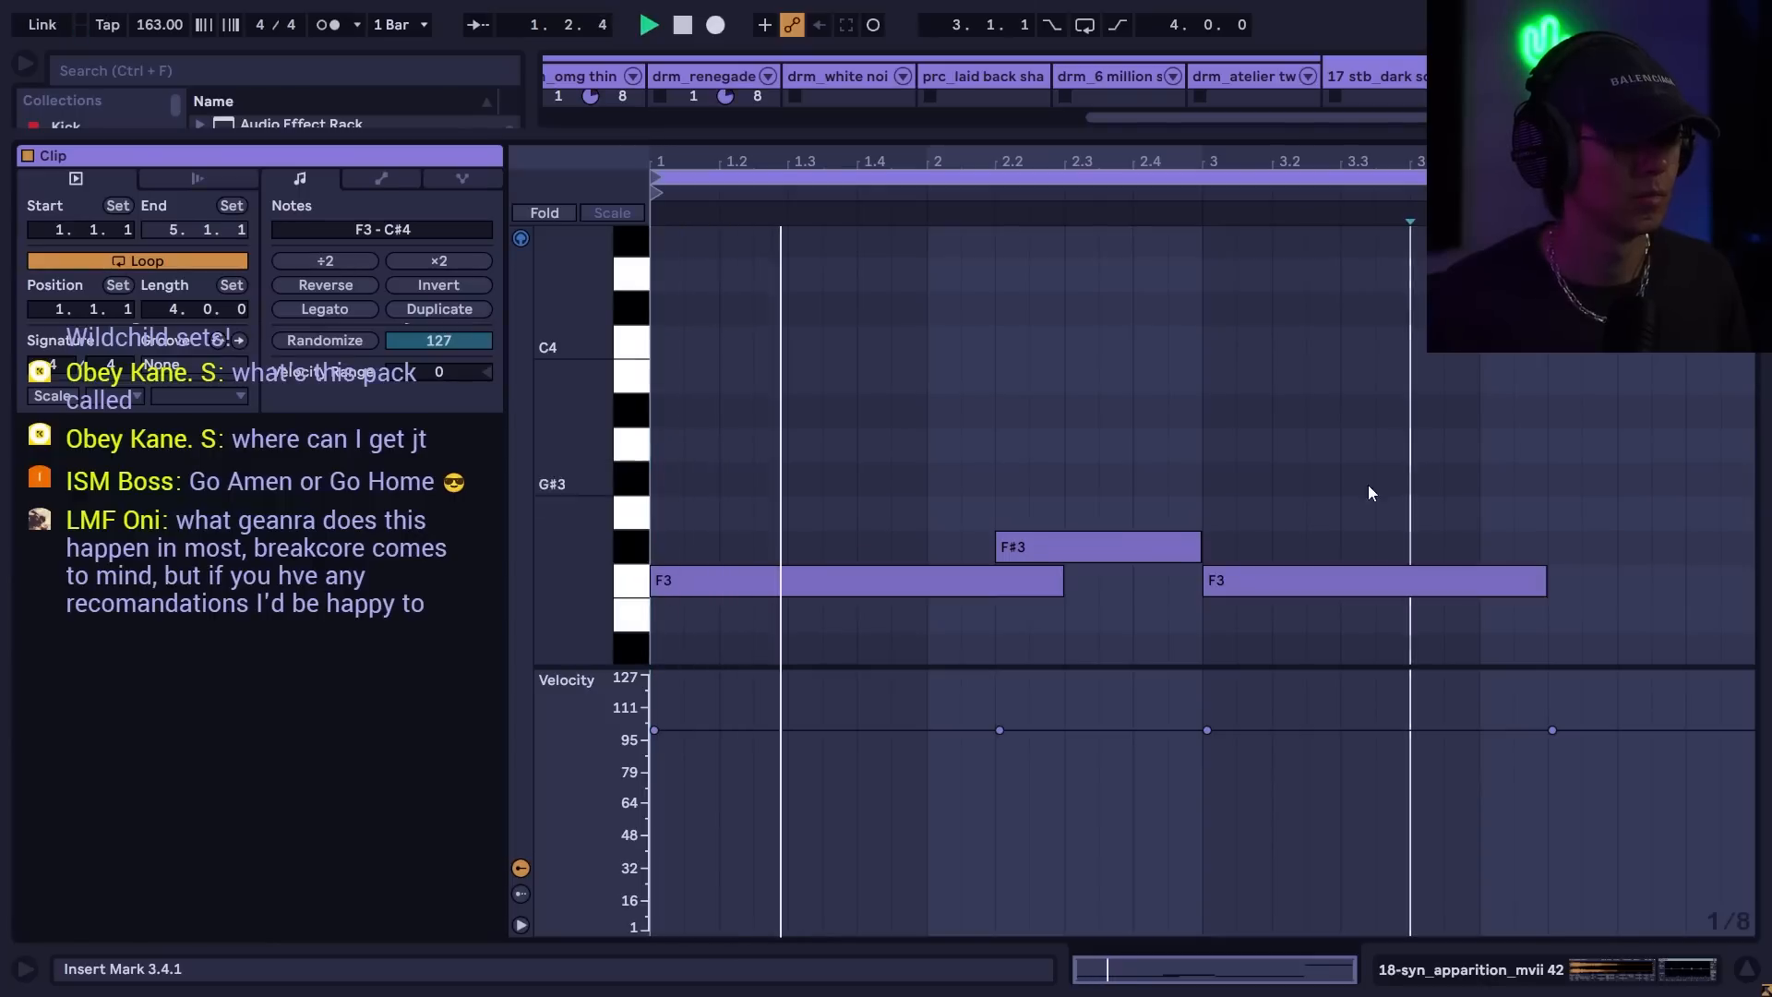
- Shorten the first F3 note in the syn_apparition clip to end where the F#3 note begins
drag(1063, 579, 1008, 574)
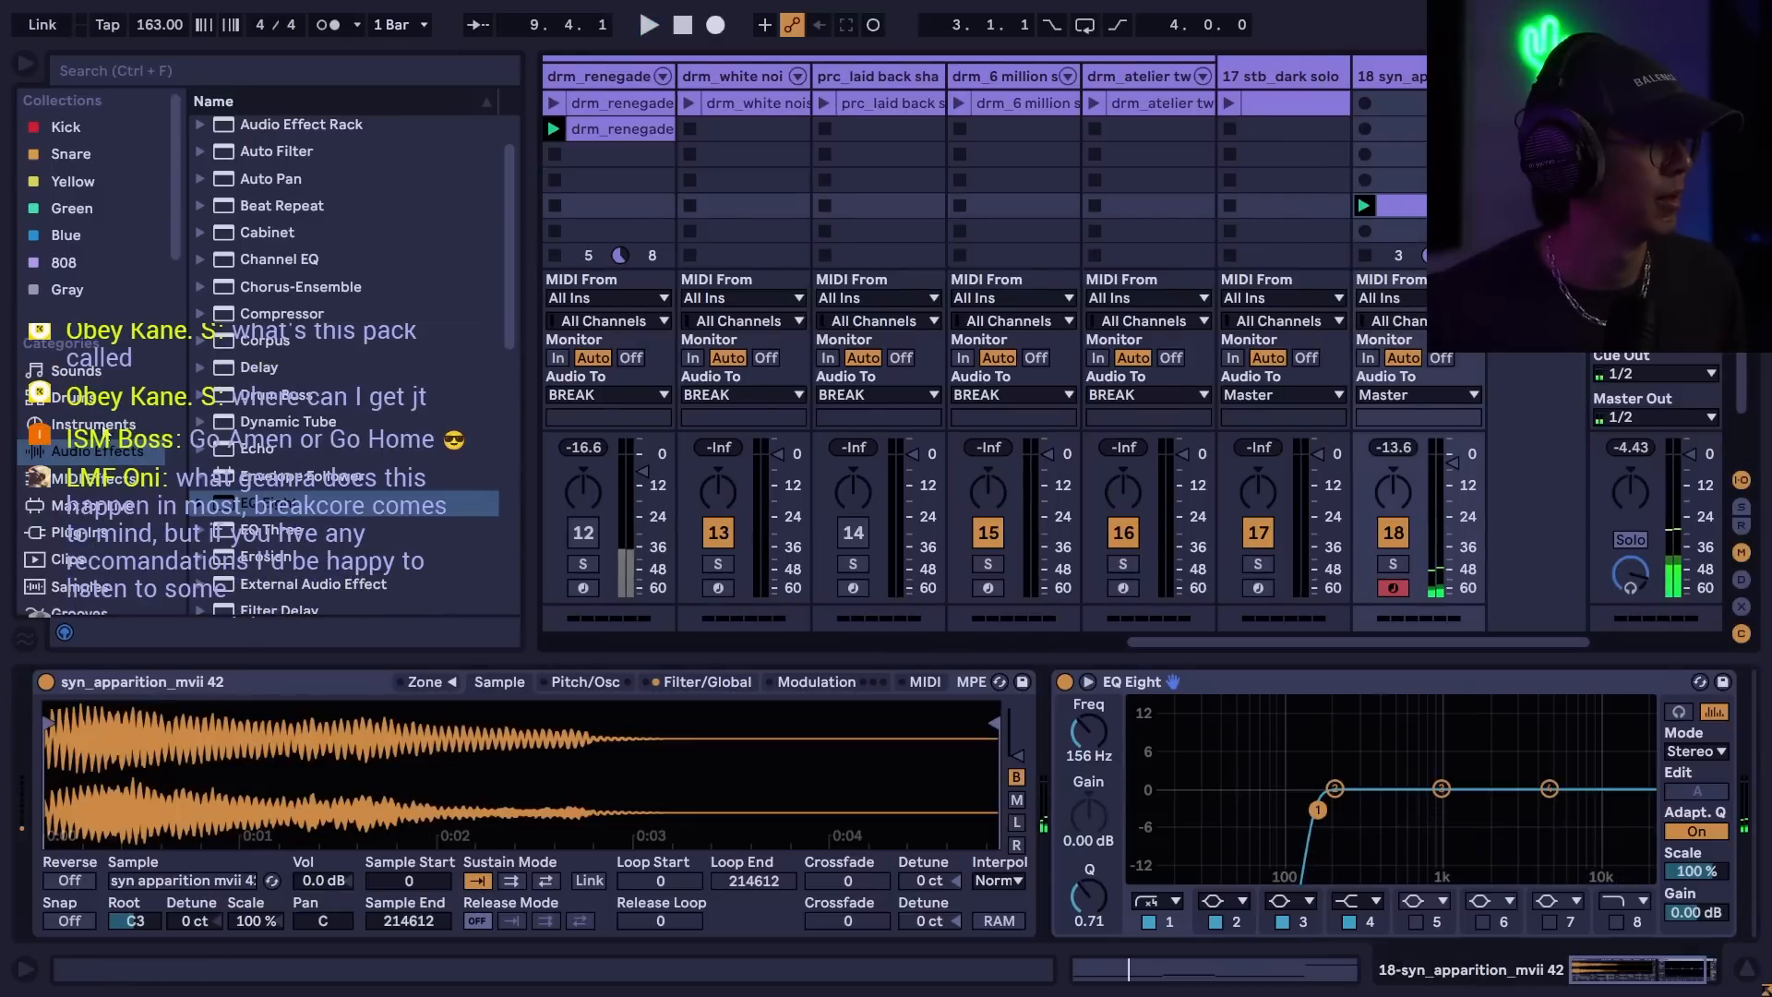
- Load Sampler onto a new track after the syn_apparition track
click(106, 427)
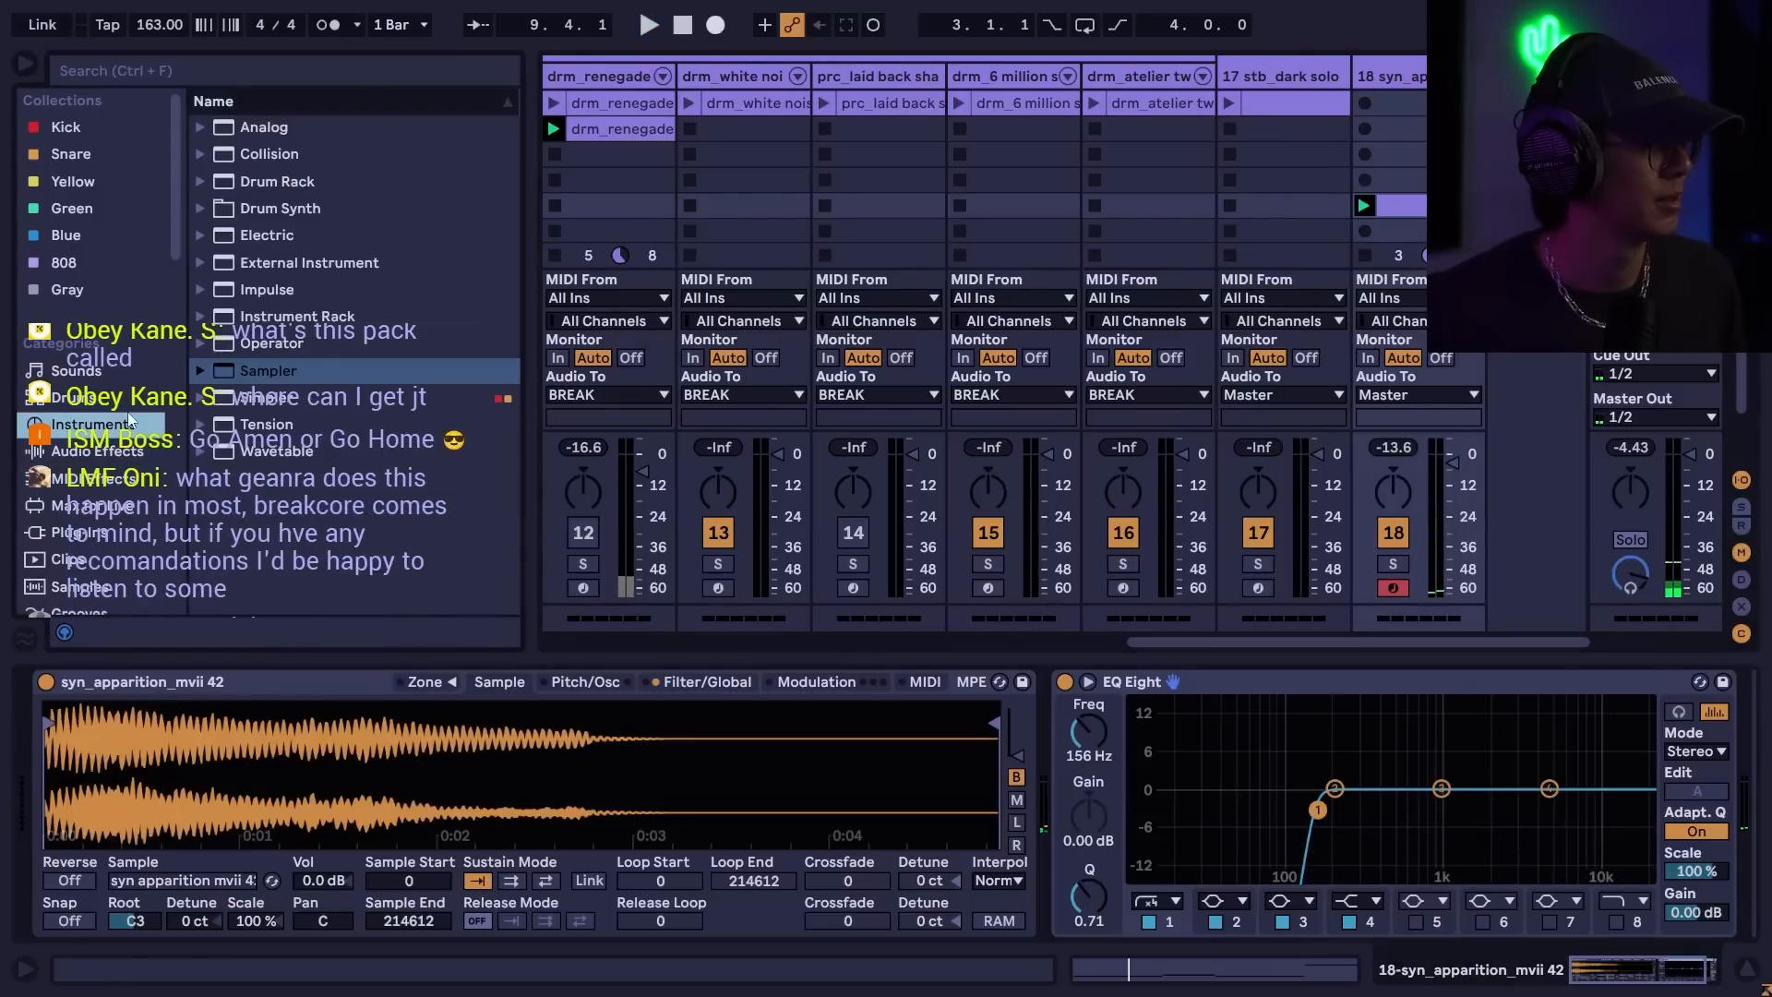
drag(267, 371, 1537, 499)
- Audition the OG Jungle pad samples from pad_angelic chant through pad_heaven.wav
click(366, 477)
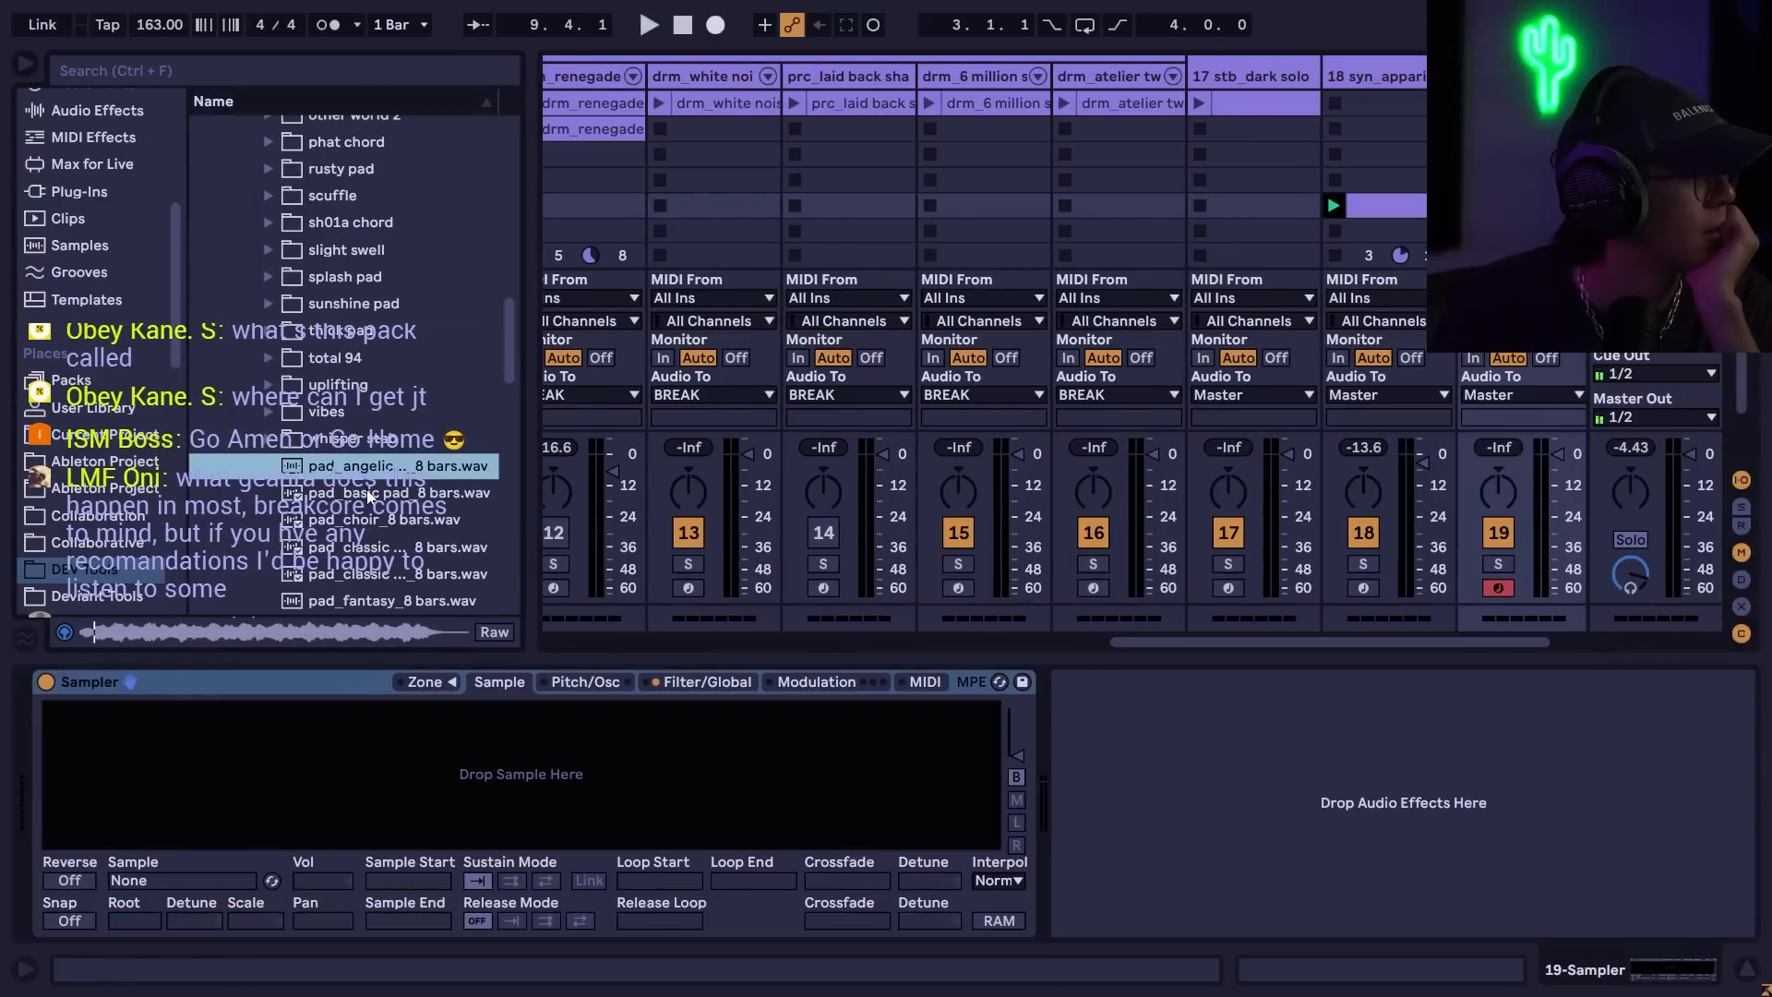
click(381, 499)
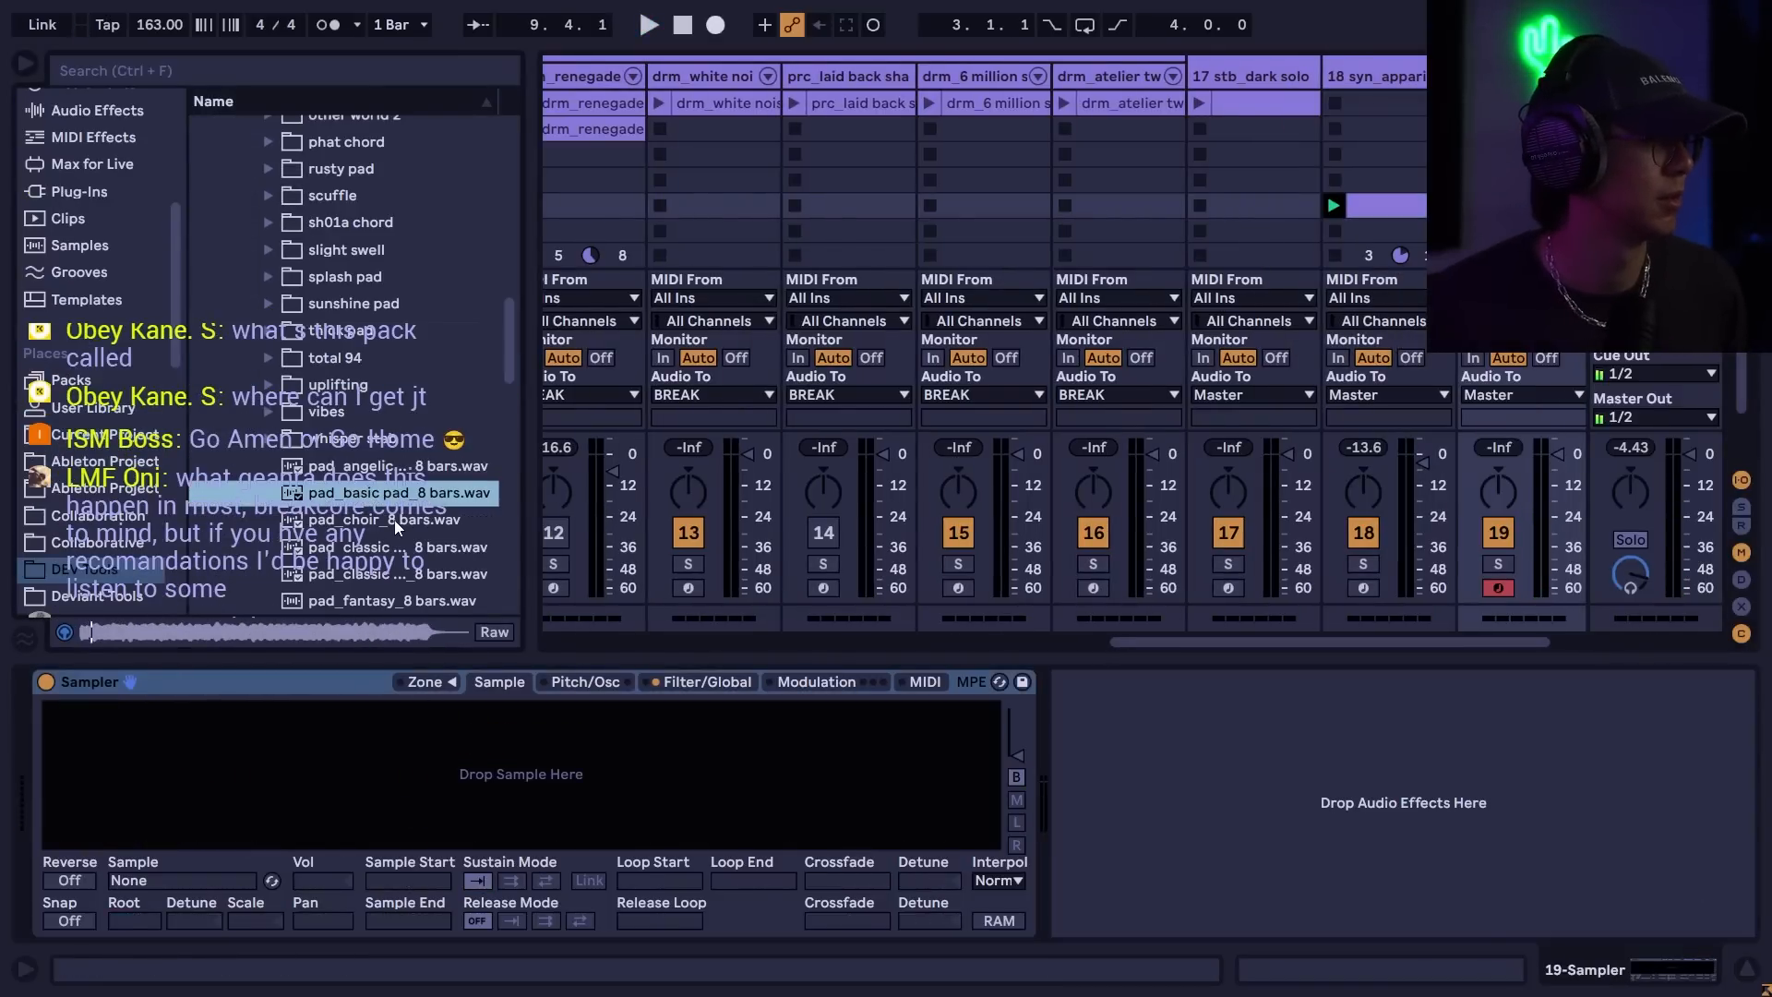
click(397, 526)
click(399, 551)
click(403, 576)
scroll(408, 544, down, 2)
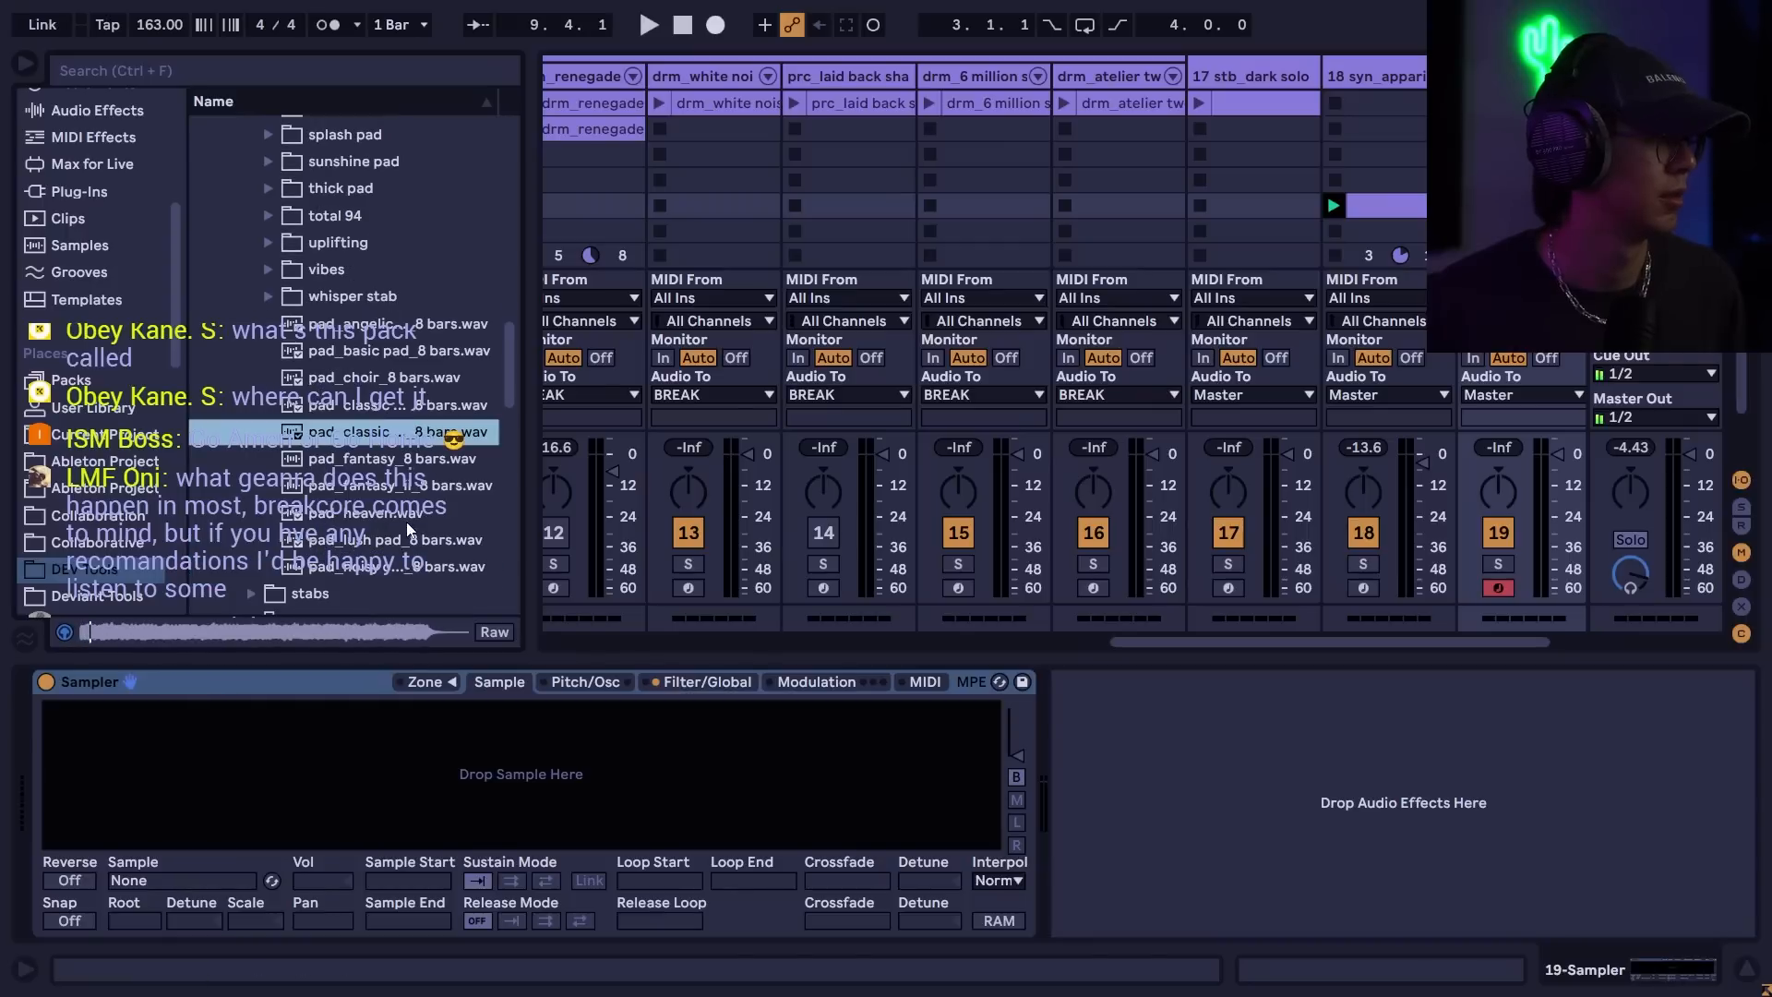
click(399, 459)
click(405, 486)
click(366, 514)
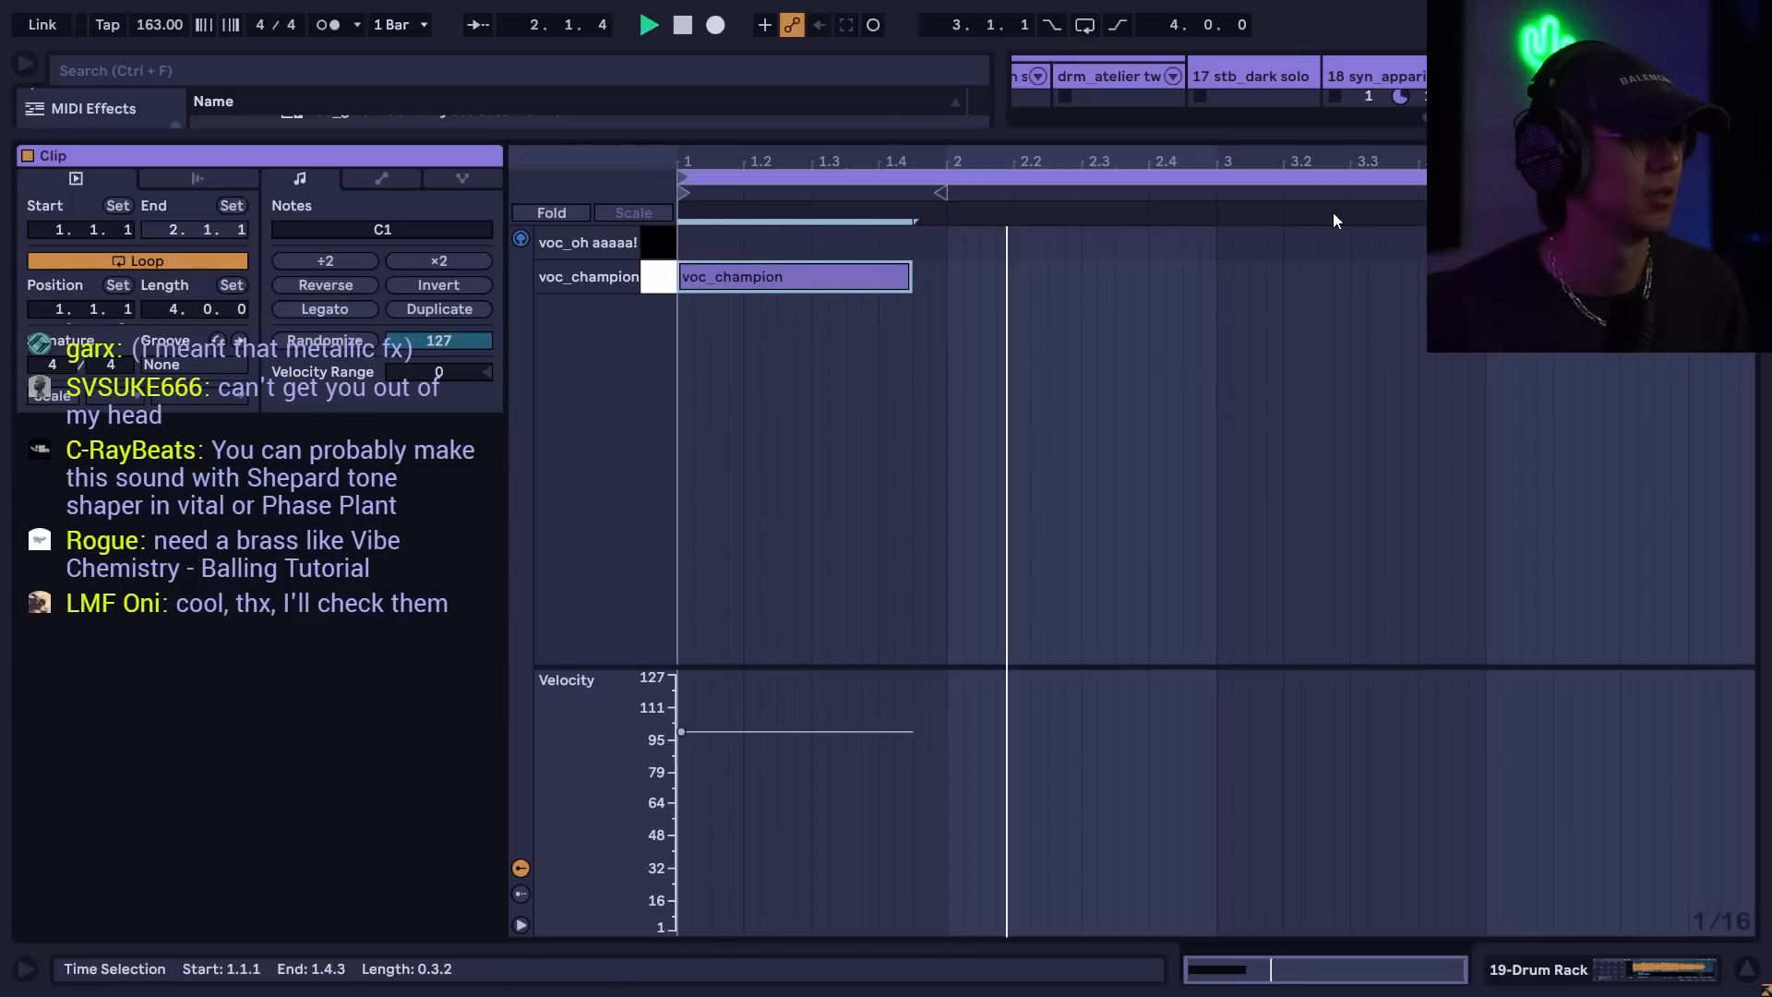
- Add a one-bar voc_champion note at 3.1.1 and duplicate the vocal clip's notes and loop to eight bars
key(space)
double_click(1230, 277)
drag(1230, 277, 1482, 277)
key(space)
click(443, 310)
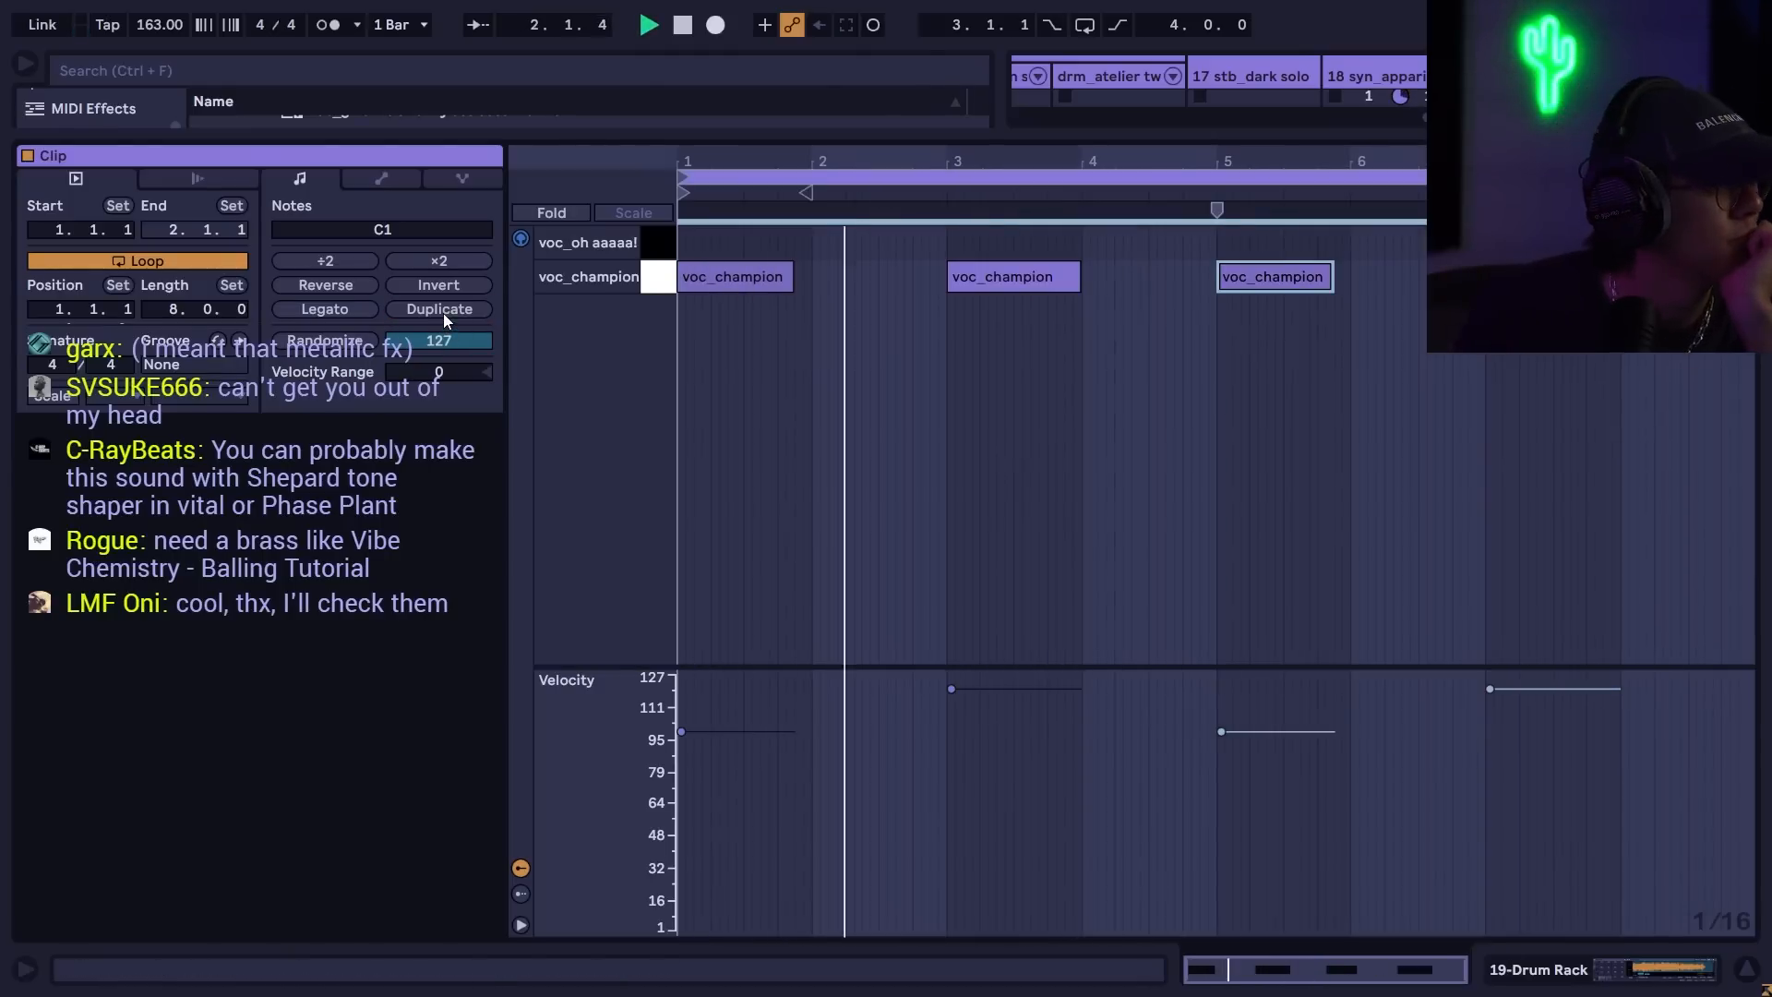
- Add a voc_oh aaaaa! note from 4.1.1 to 4.4.4 in the vocal clip and save the Set
double_click(1091, 246)
drag(1091, 246, 1207, 245)
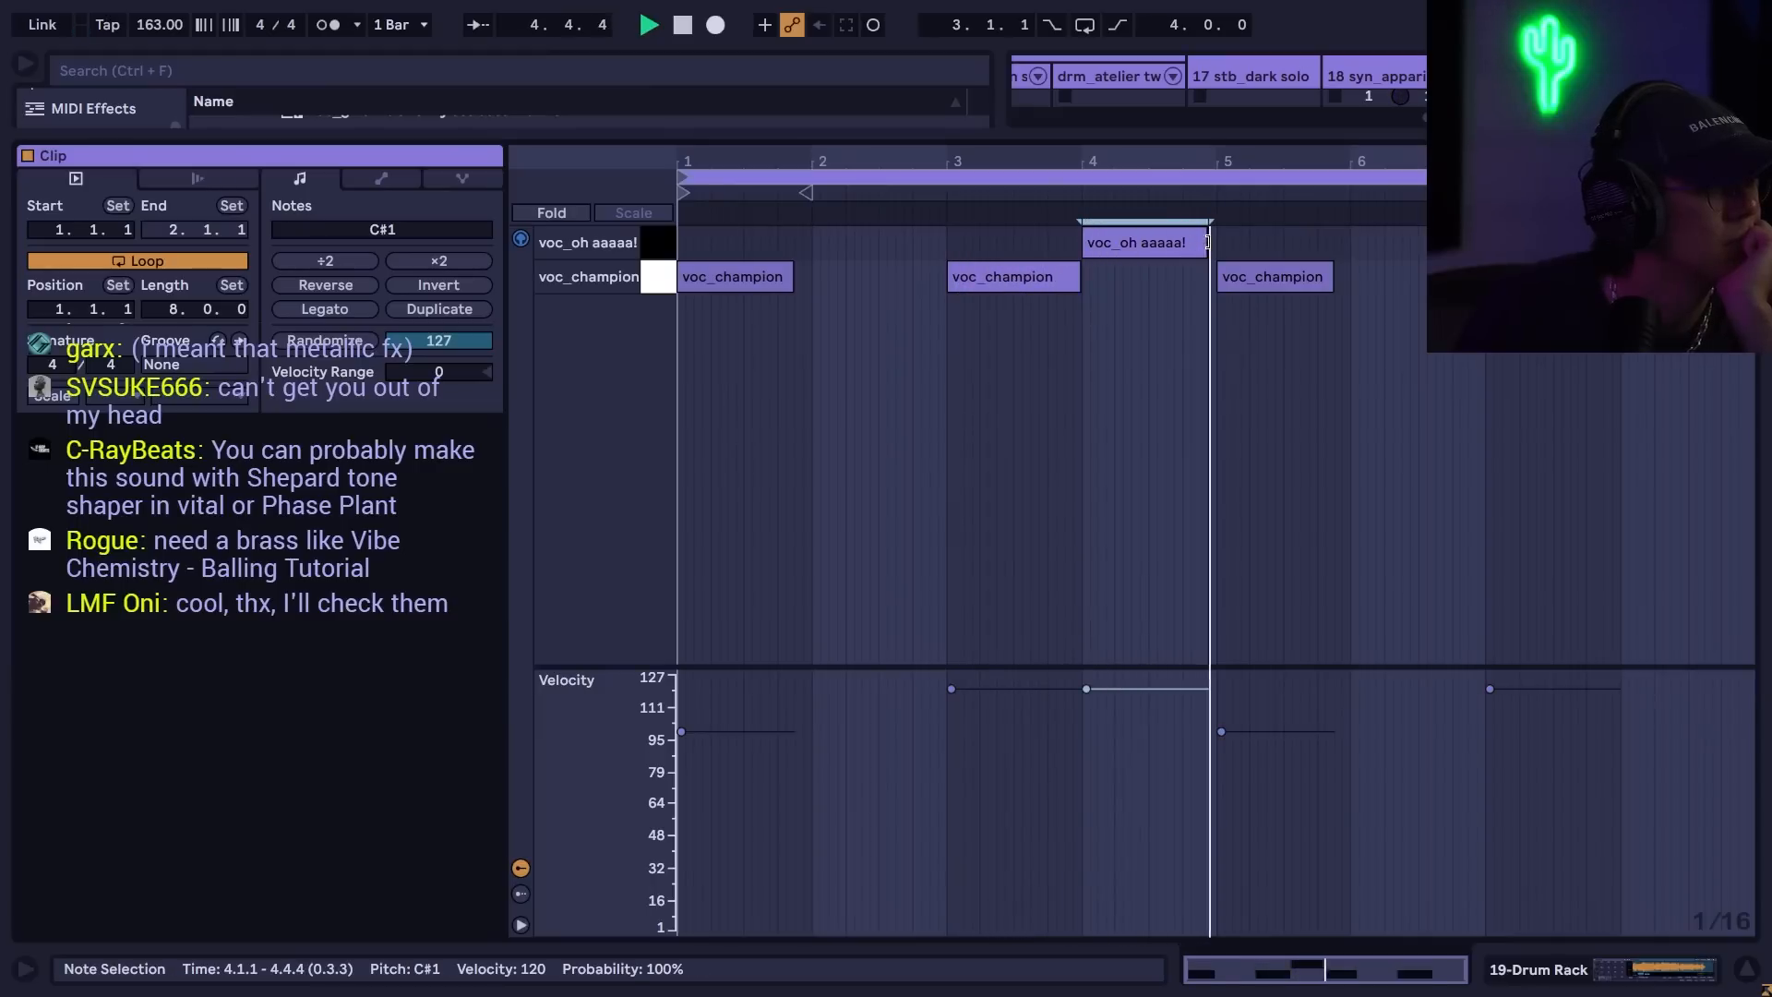
key(ctrl+s)
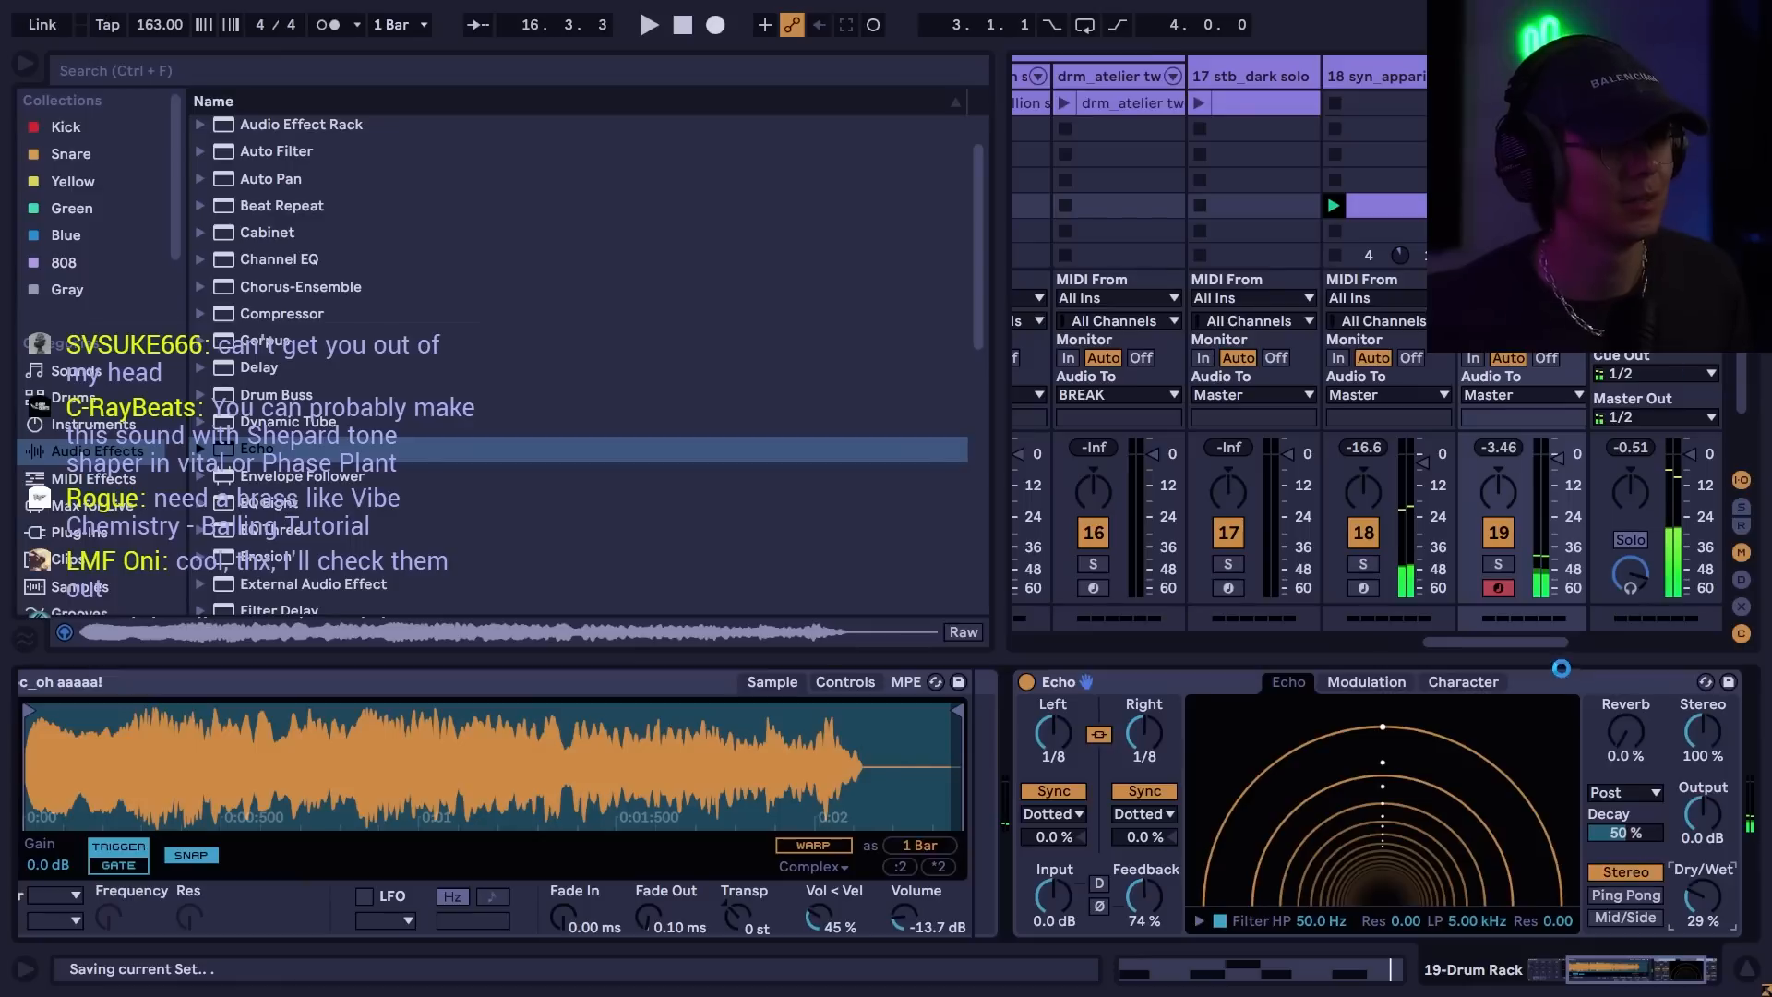
- Stop playback, collapse the vox samples in DEV Tools and expand the pads folder of OG Jungle Vol. 1
drag(1563, 644, 1586, 644)
key(space)
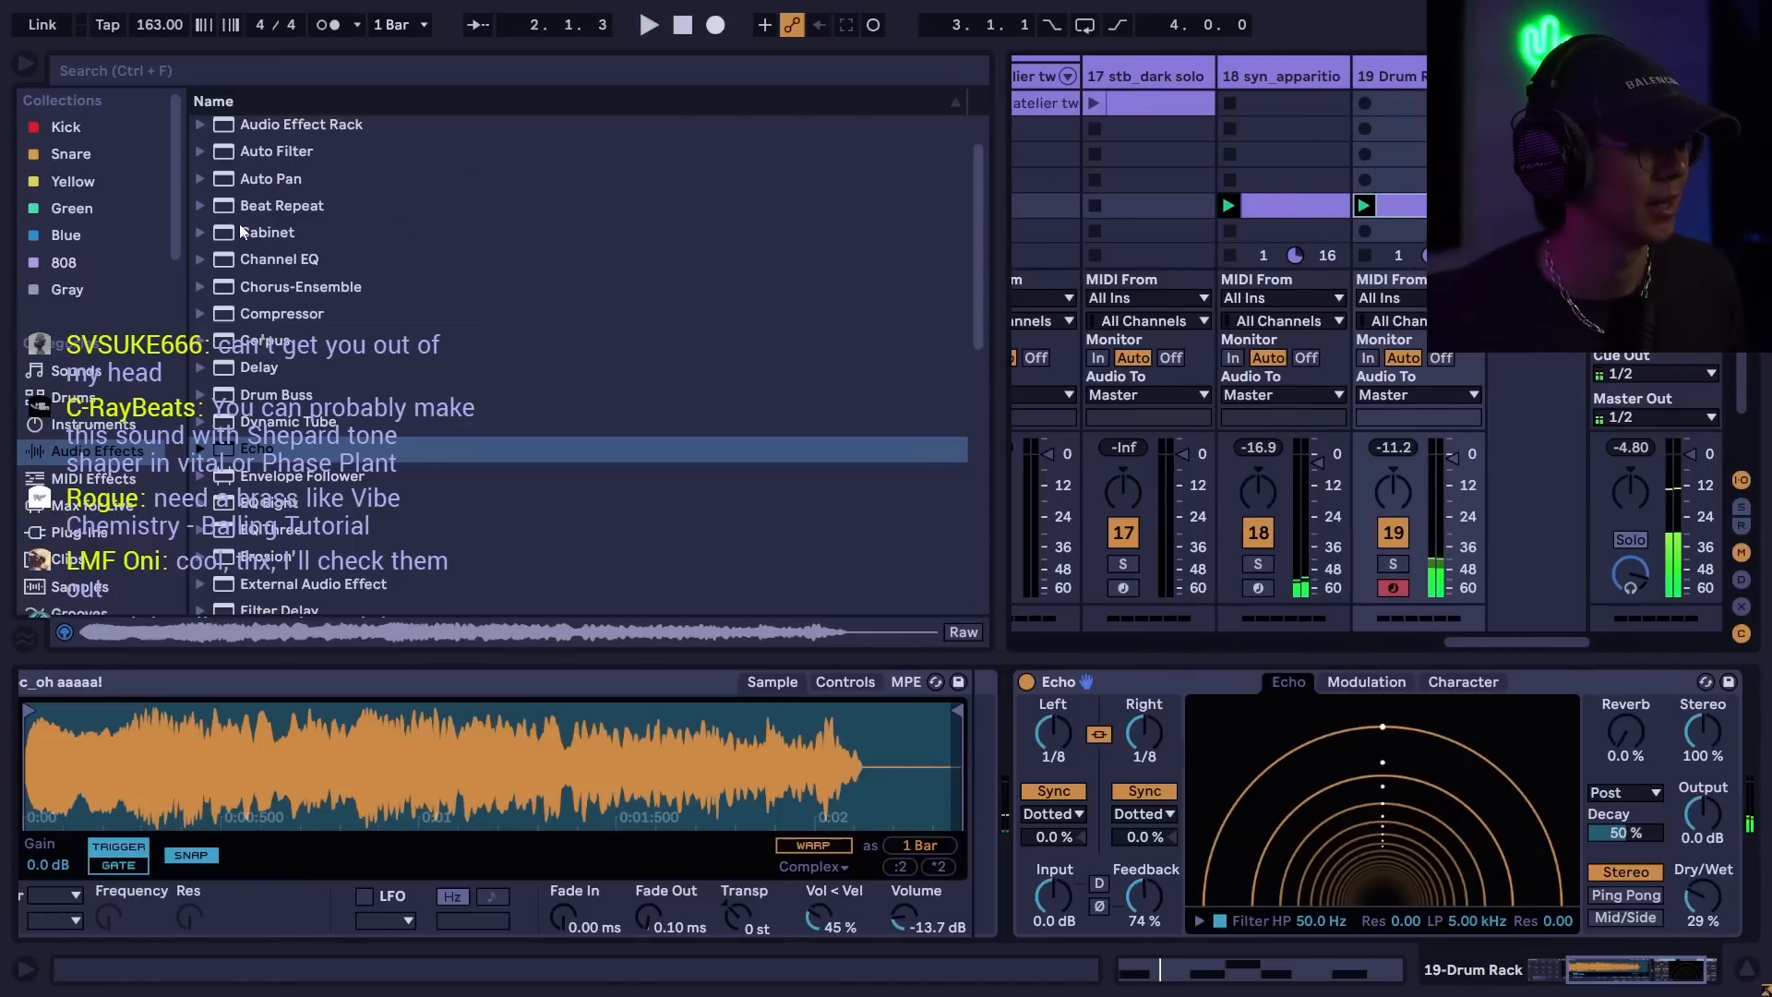
scroll(66, 388, down, 7)
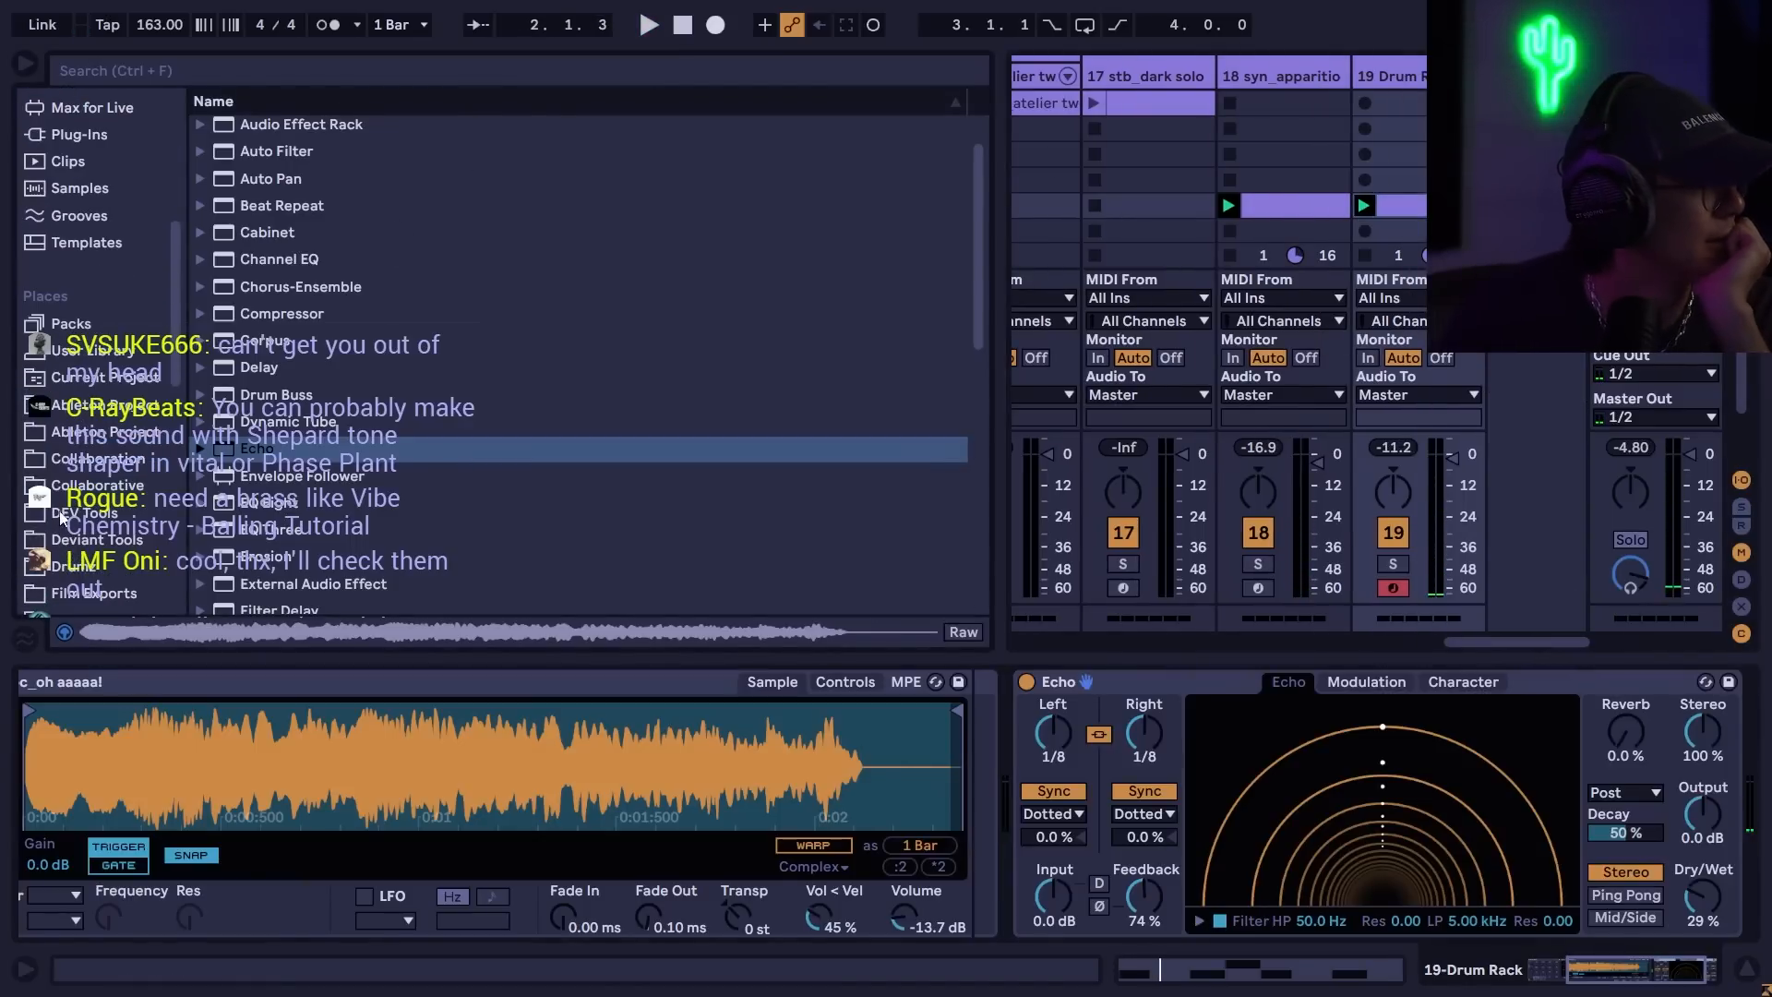
click(85, 514)
scroll(424, 368, up, 4)
click(251, 211)
scroll(277, 369, up, 3)
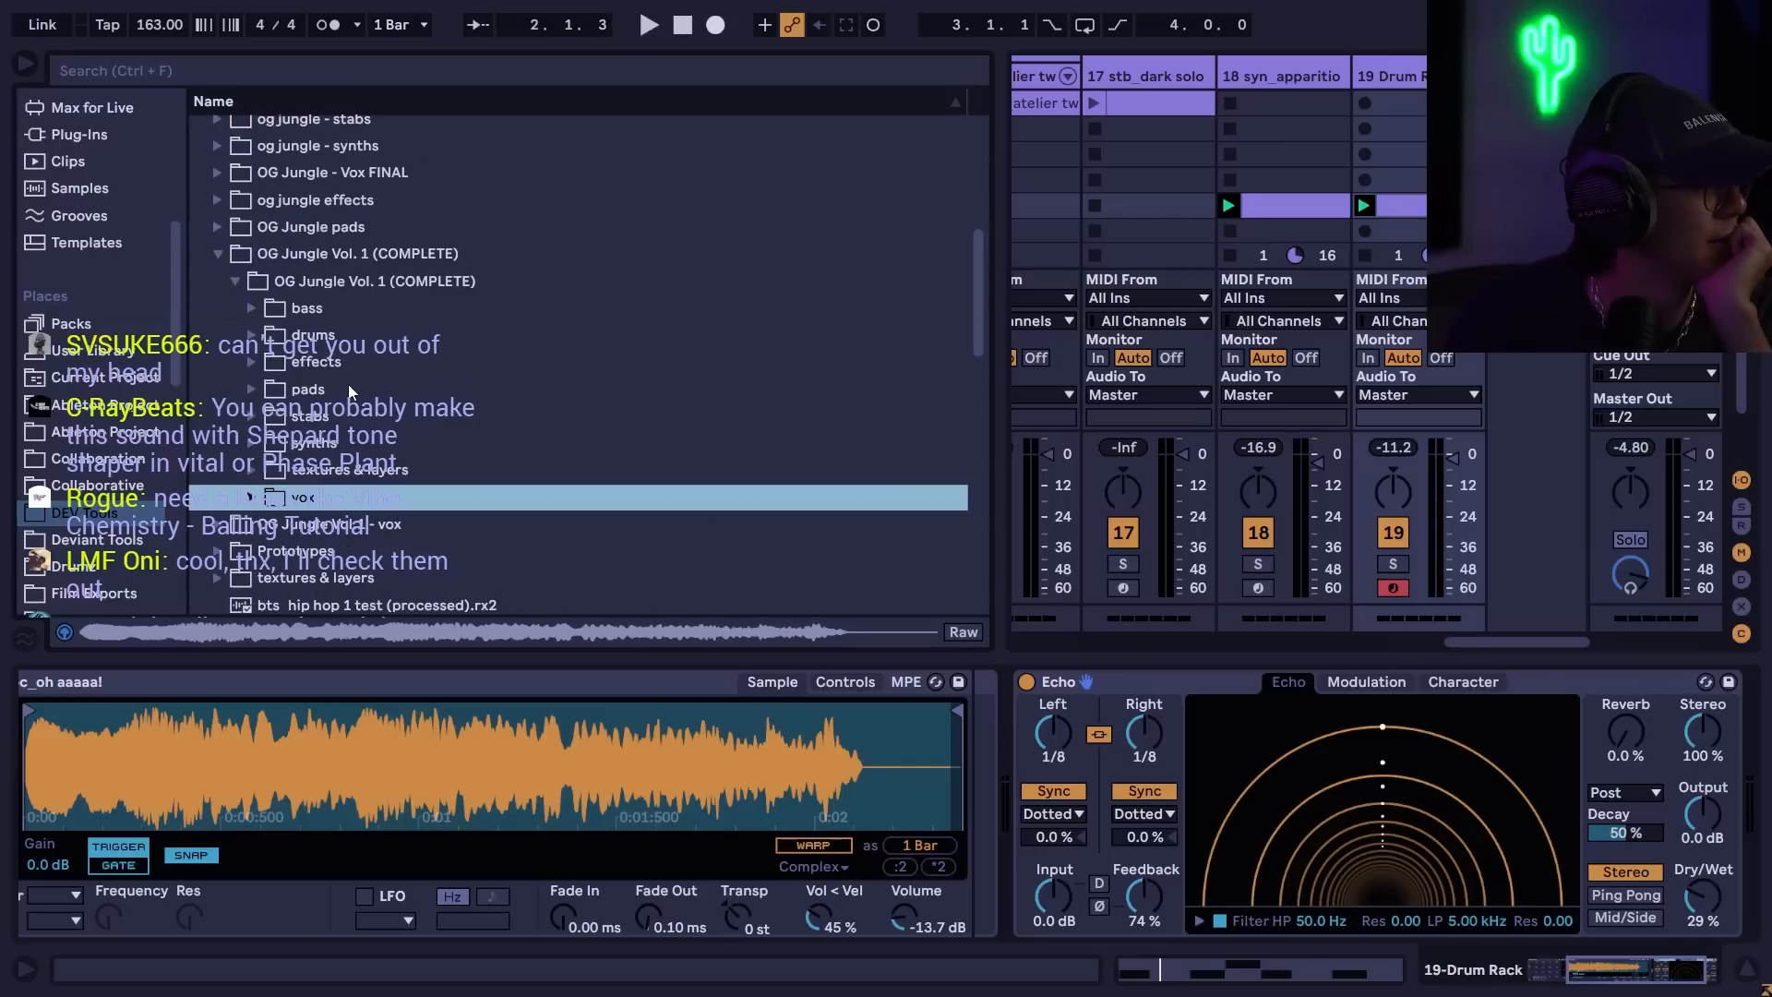
click(252, 386)
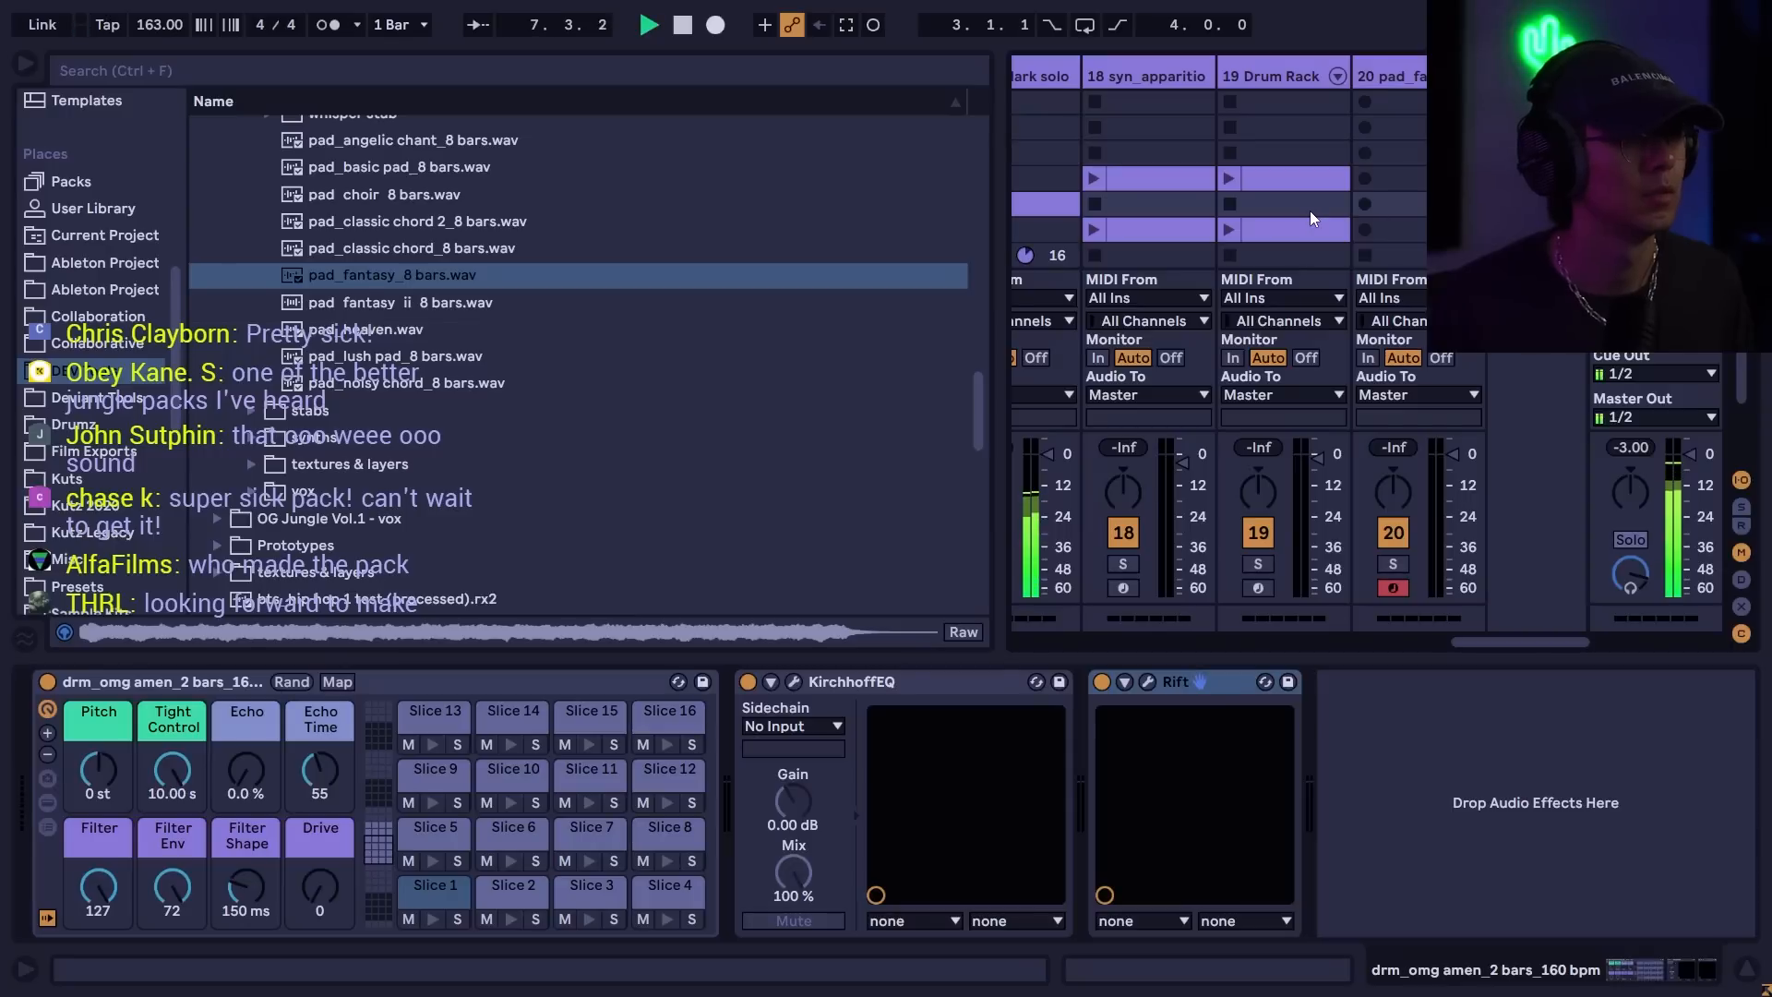
- Capture the playing clips into a new scene and copy the vocal clip from the scene below into it
click(1290, 229)
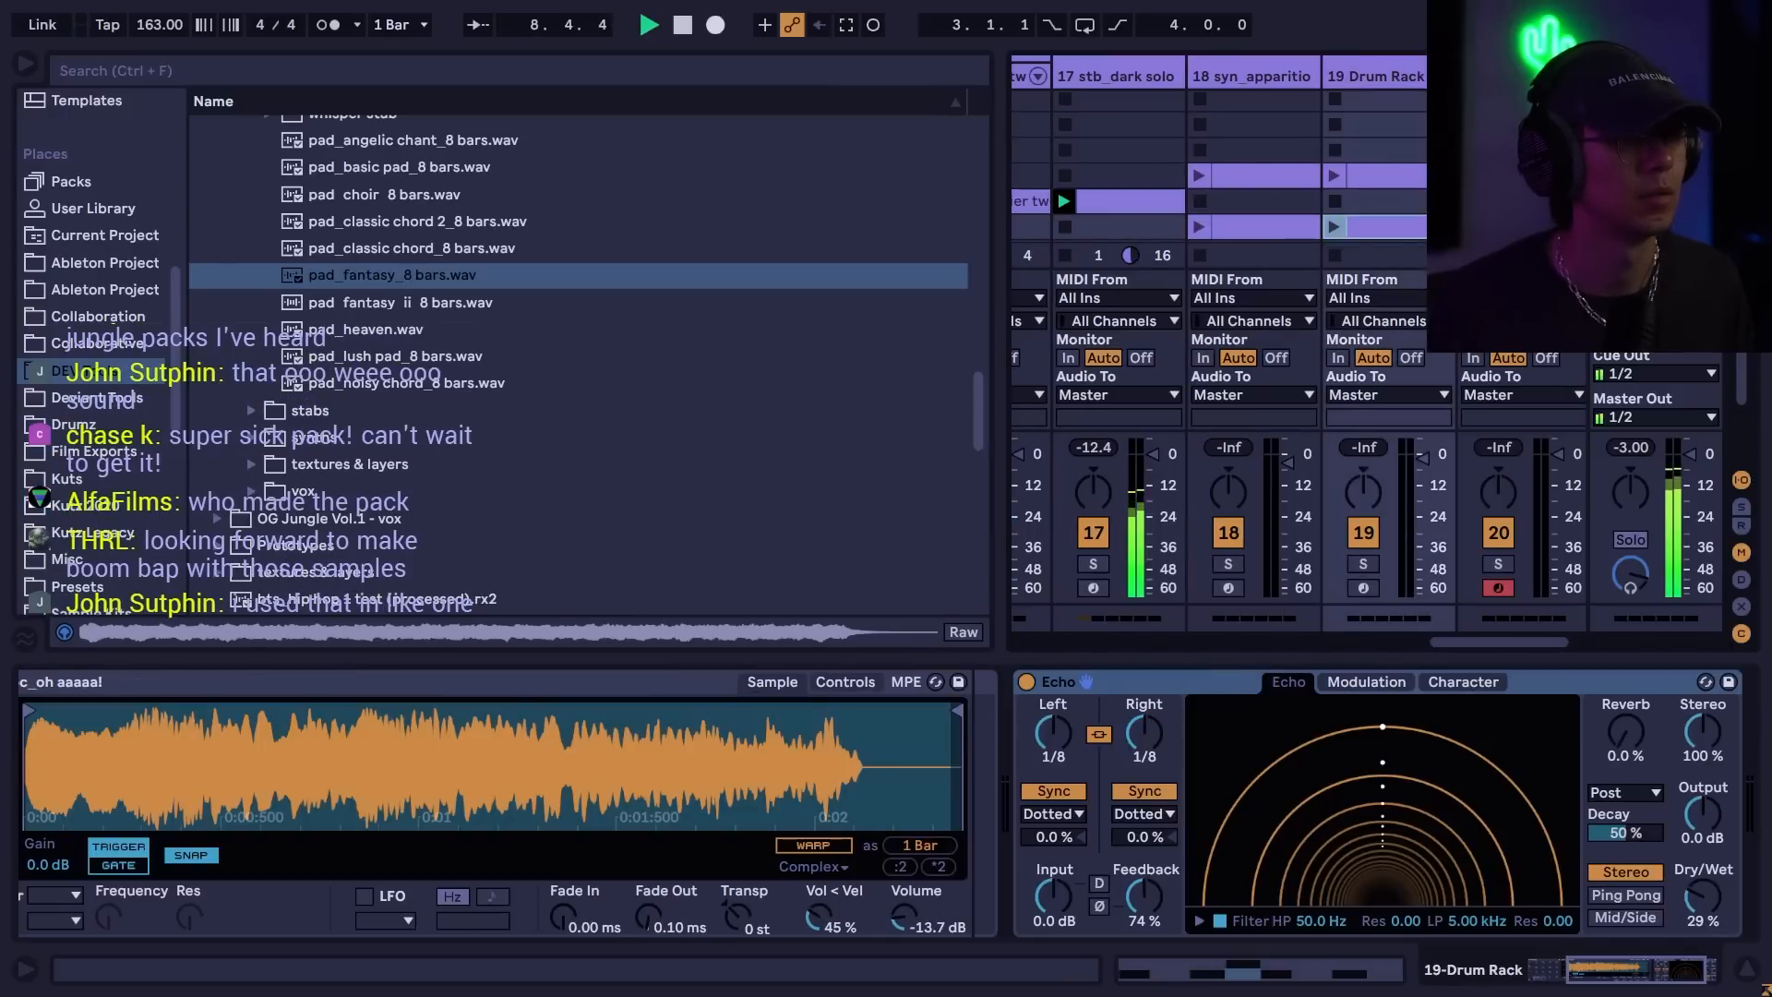
click(1272, 201)
key(ctrl+shift+i)
scroll(1416, 175, down, 1)
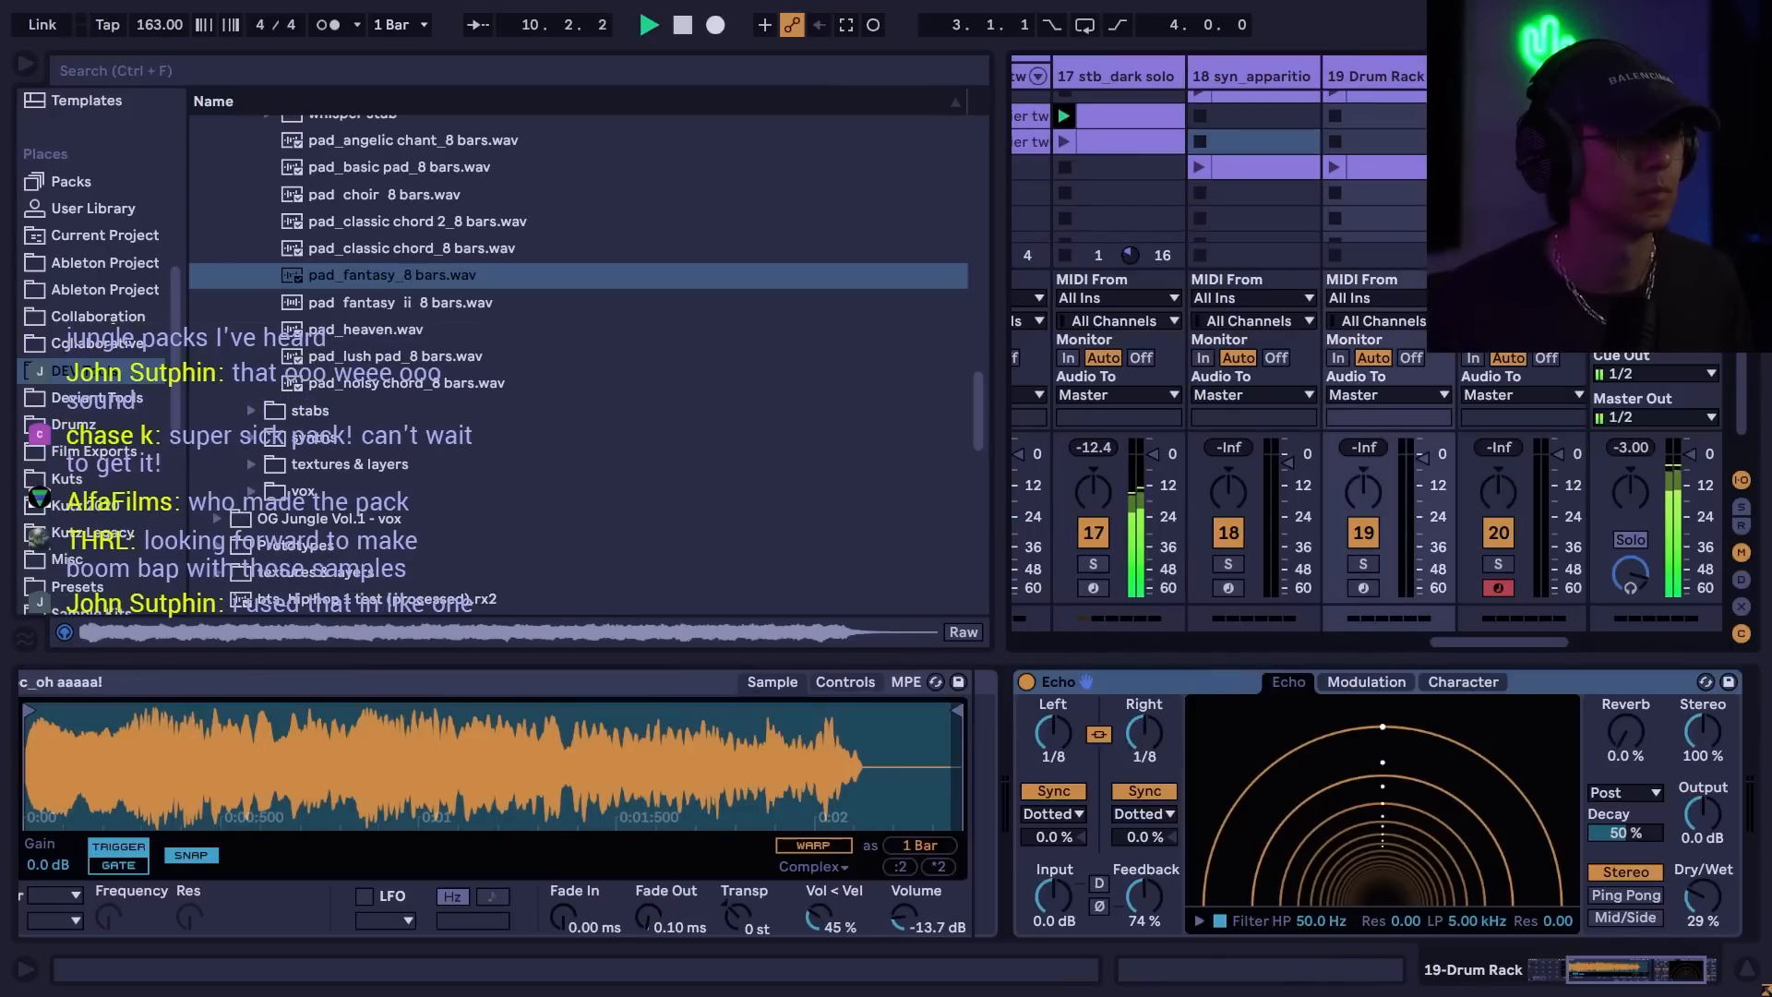
drag(1416, 169, 1416, 152)
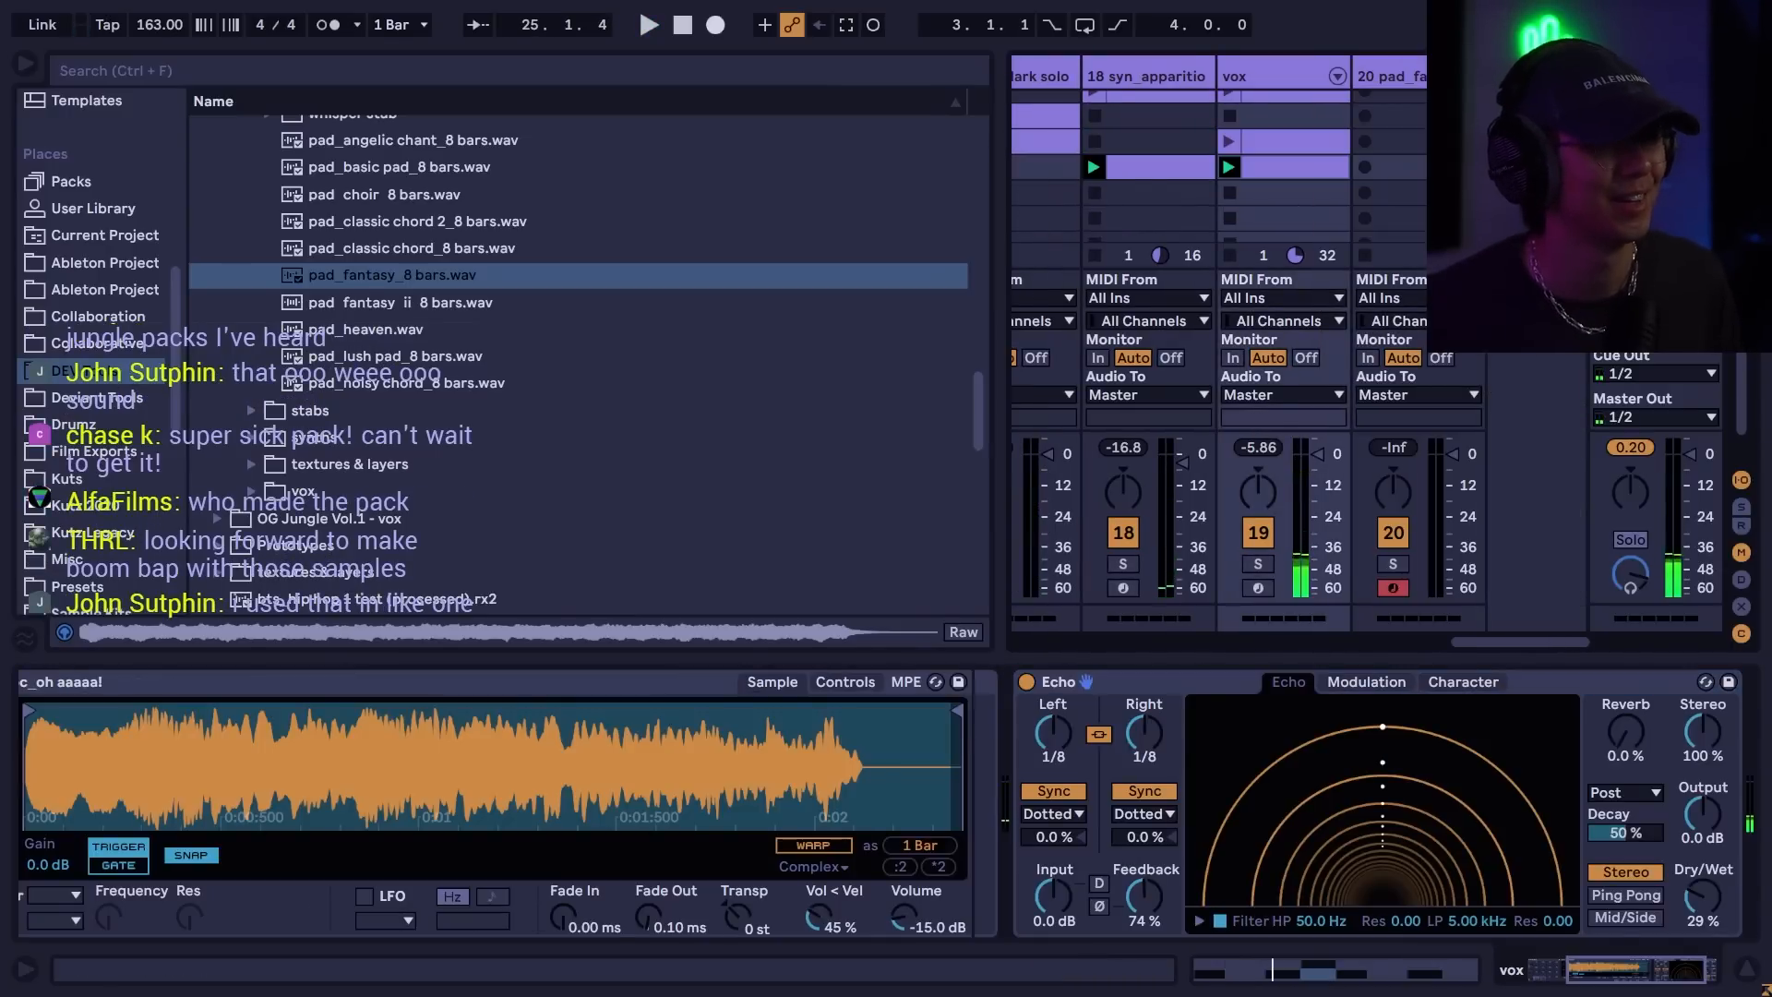
- Launch the captured scene containing the vocal clip and duplicate that scene
key(Up)
key(Return)
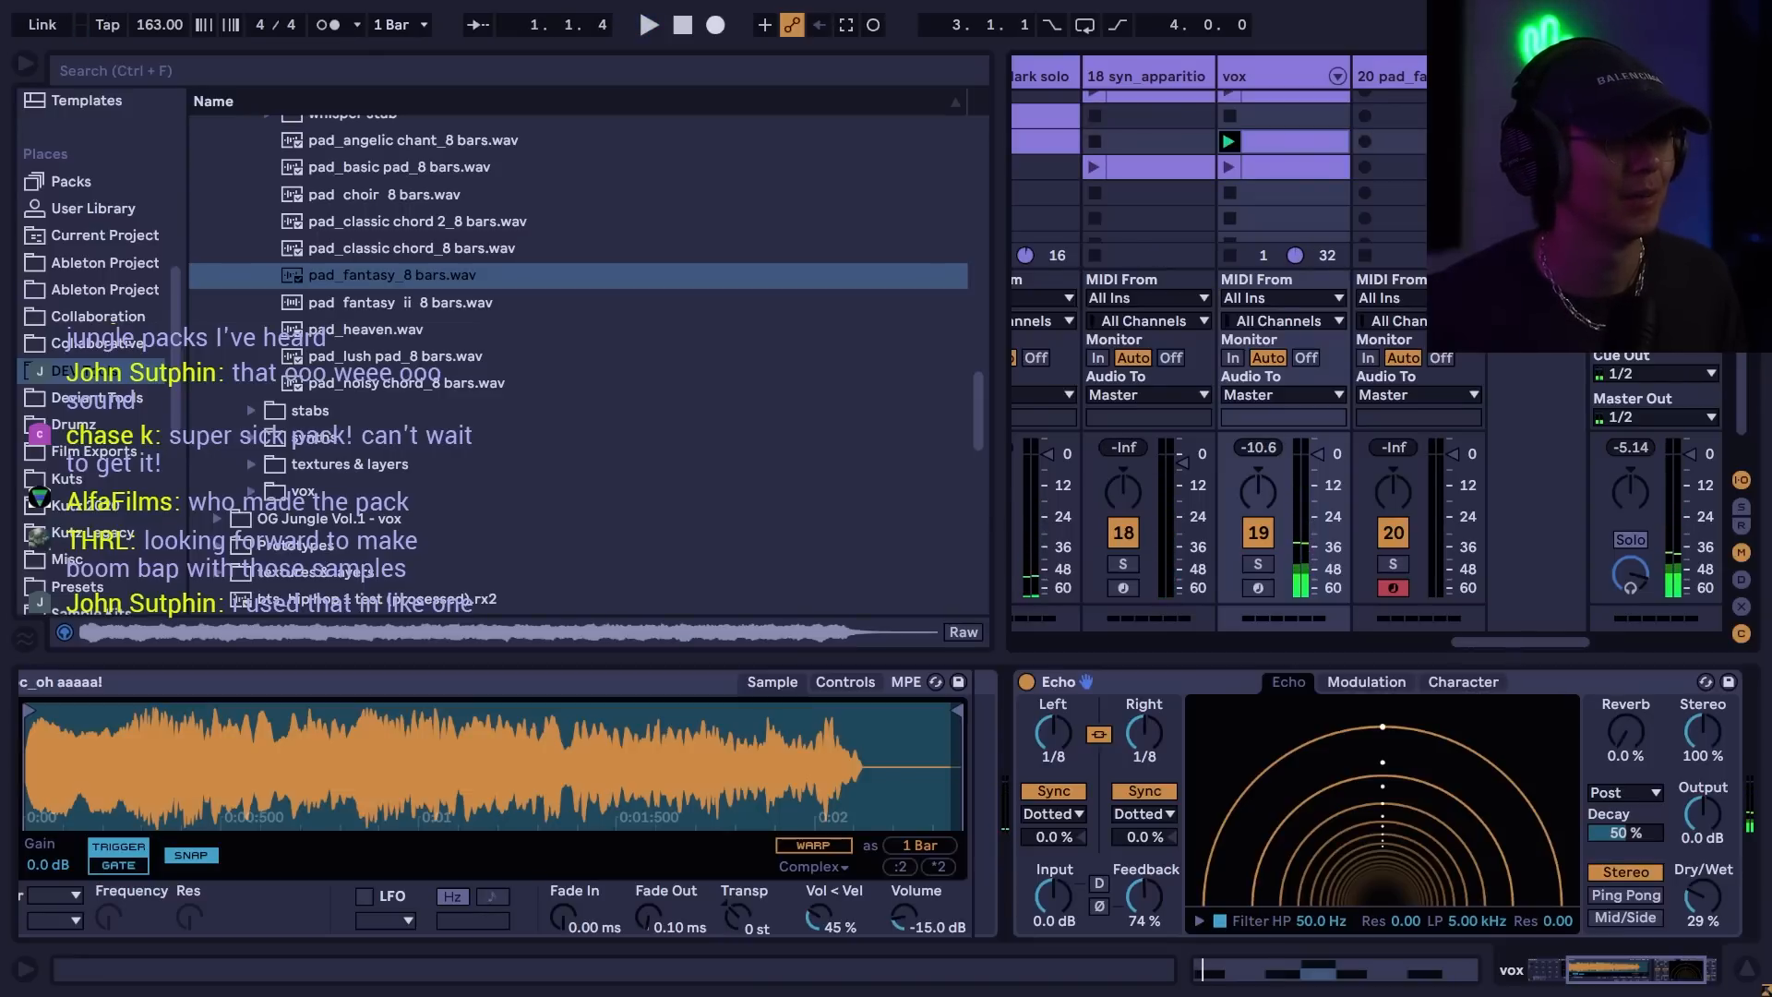
key(ctrl+d)
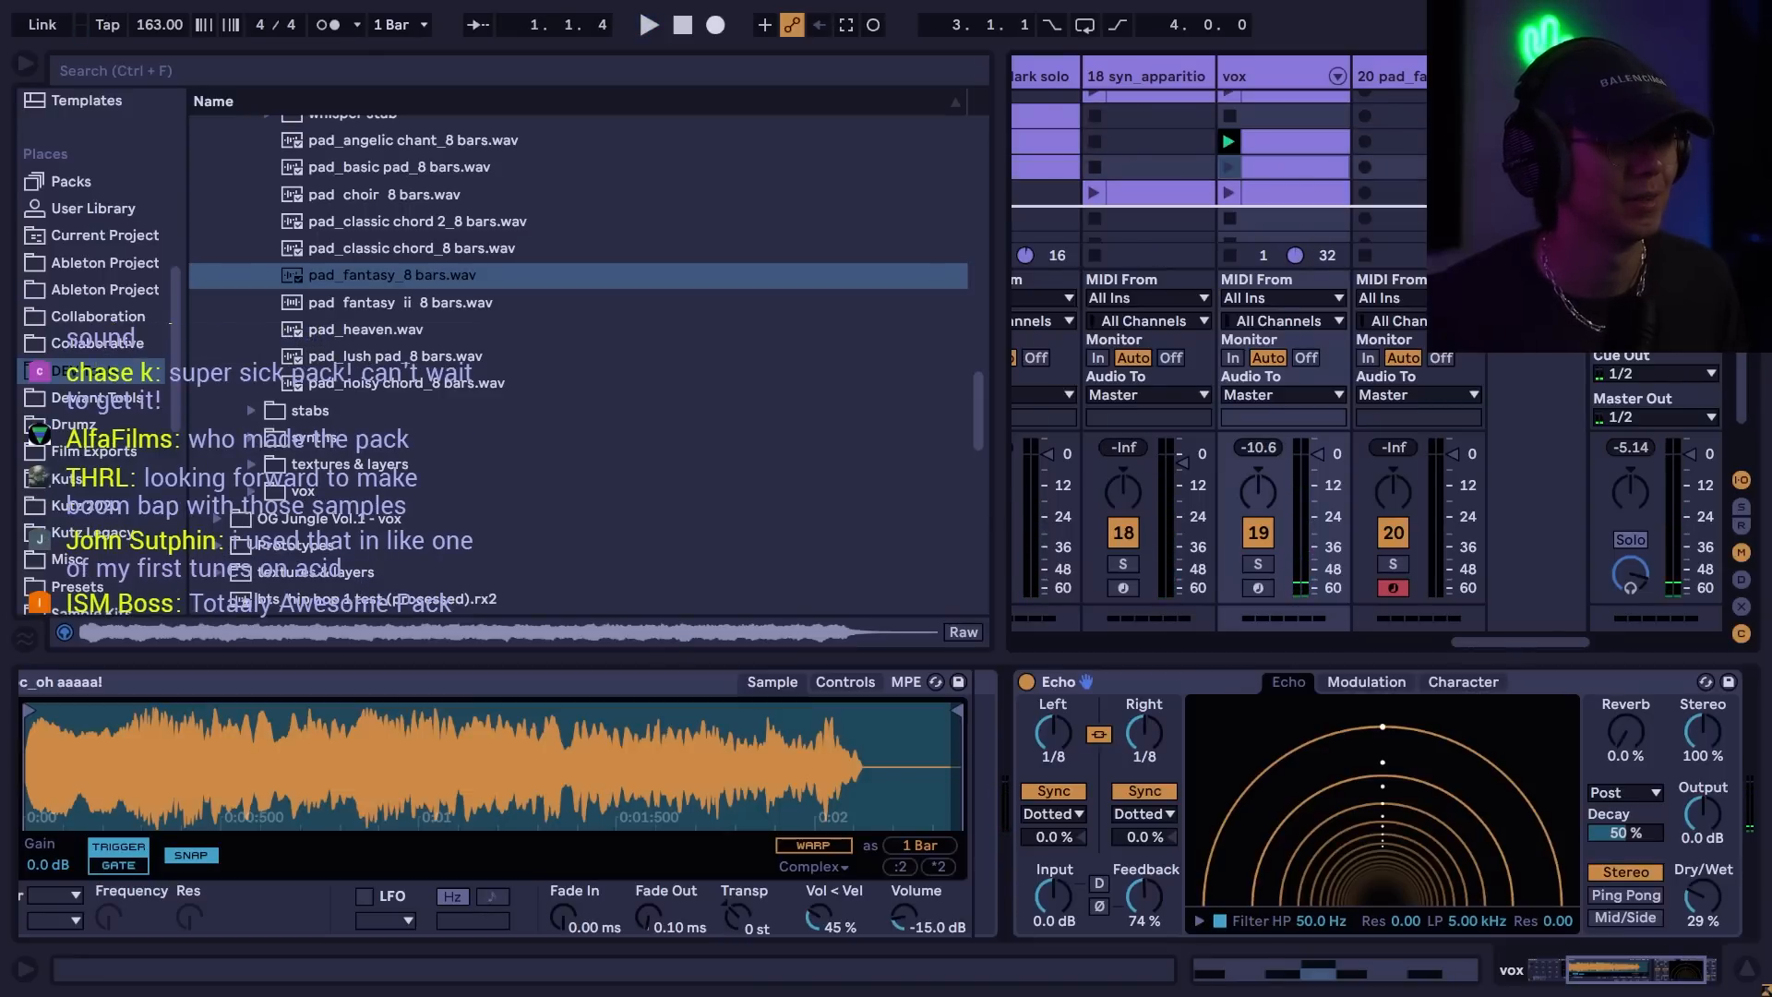
- Move the G#3 note at bar 2 of the pad_fantasy clip later in time and higher in pitch
drag(1652, 167, 1652, 205)
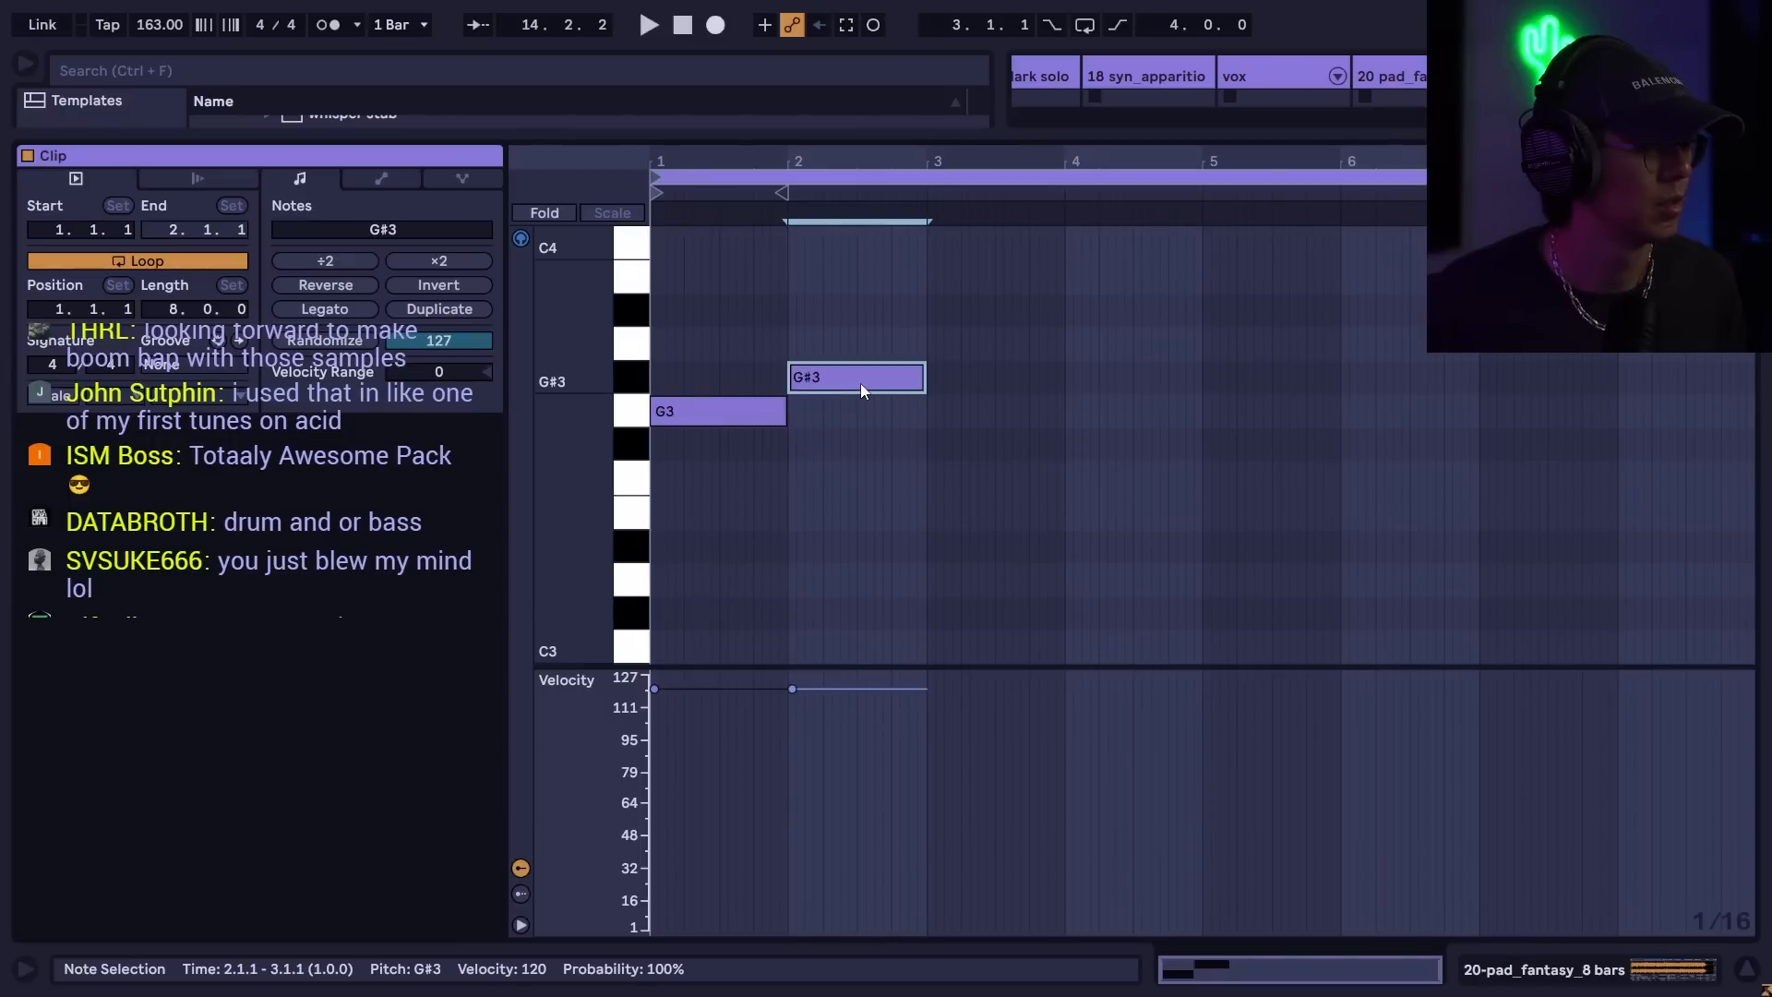
drag(862, 386, 1135, 237)
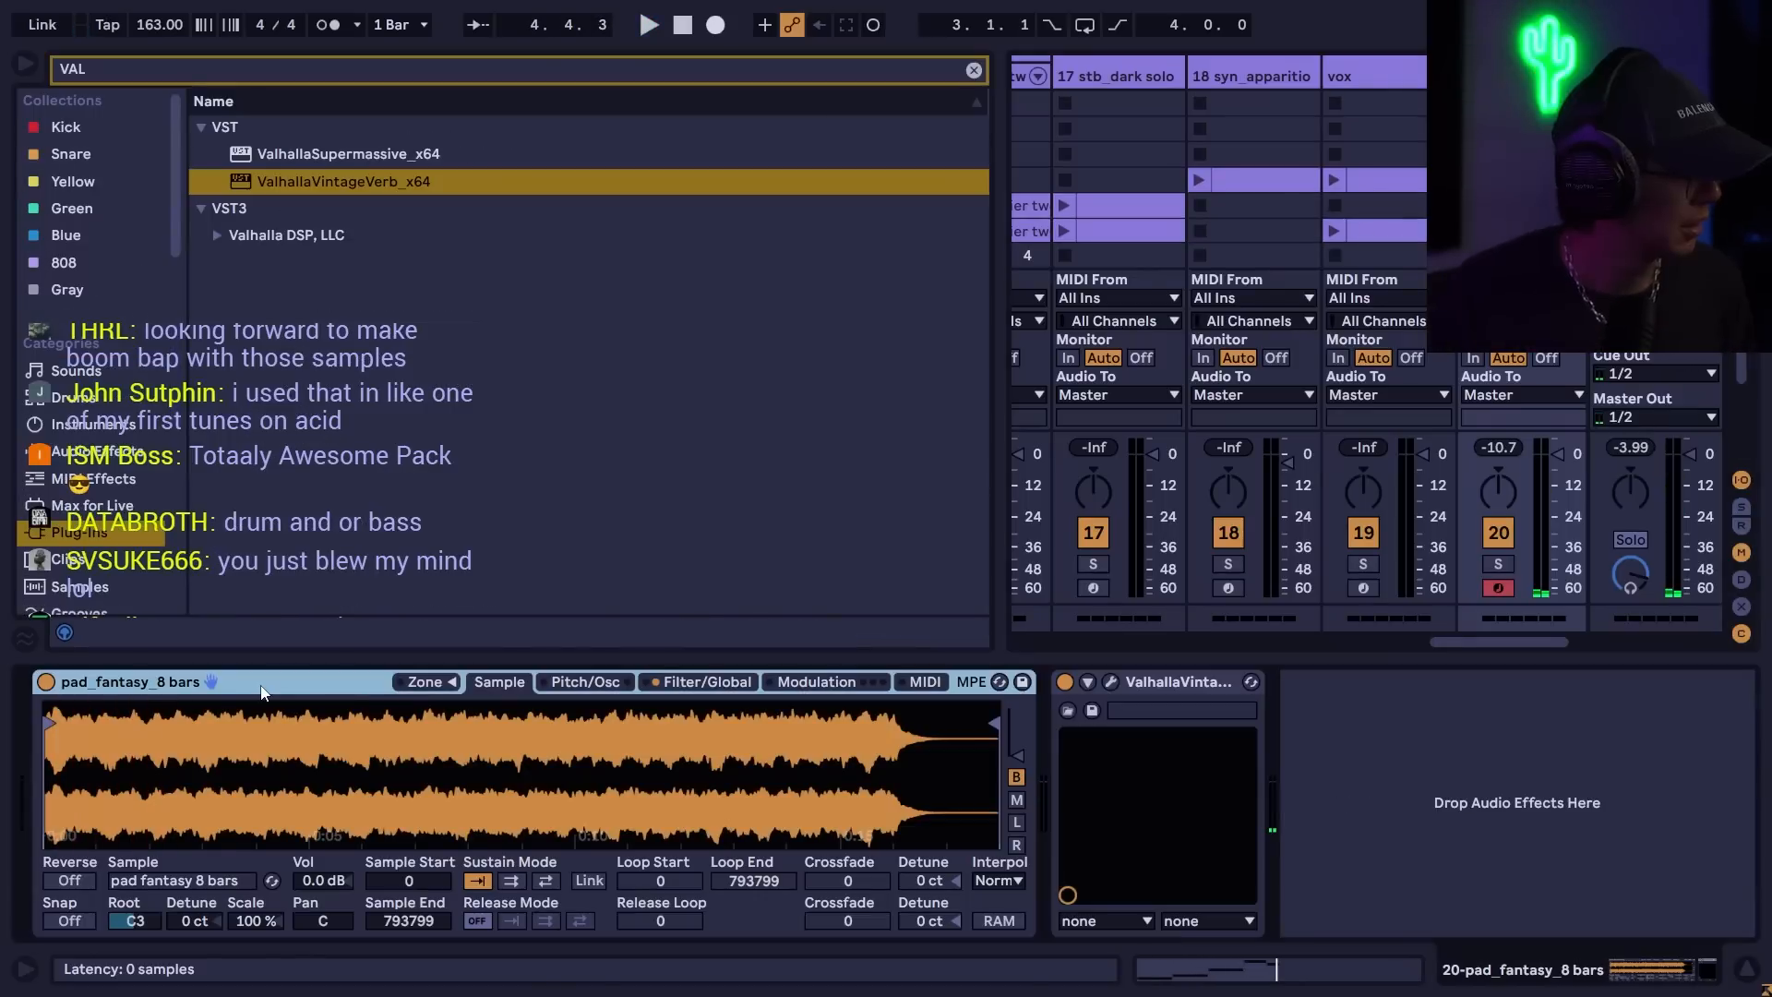
- Group the pad_fantasy sampler into an Instrument Rack, show its chain list and duplicate the chain
key(ctrl+g)
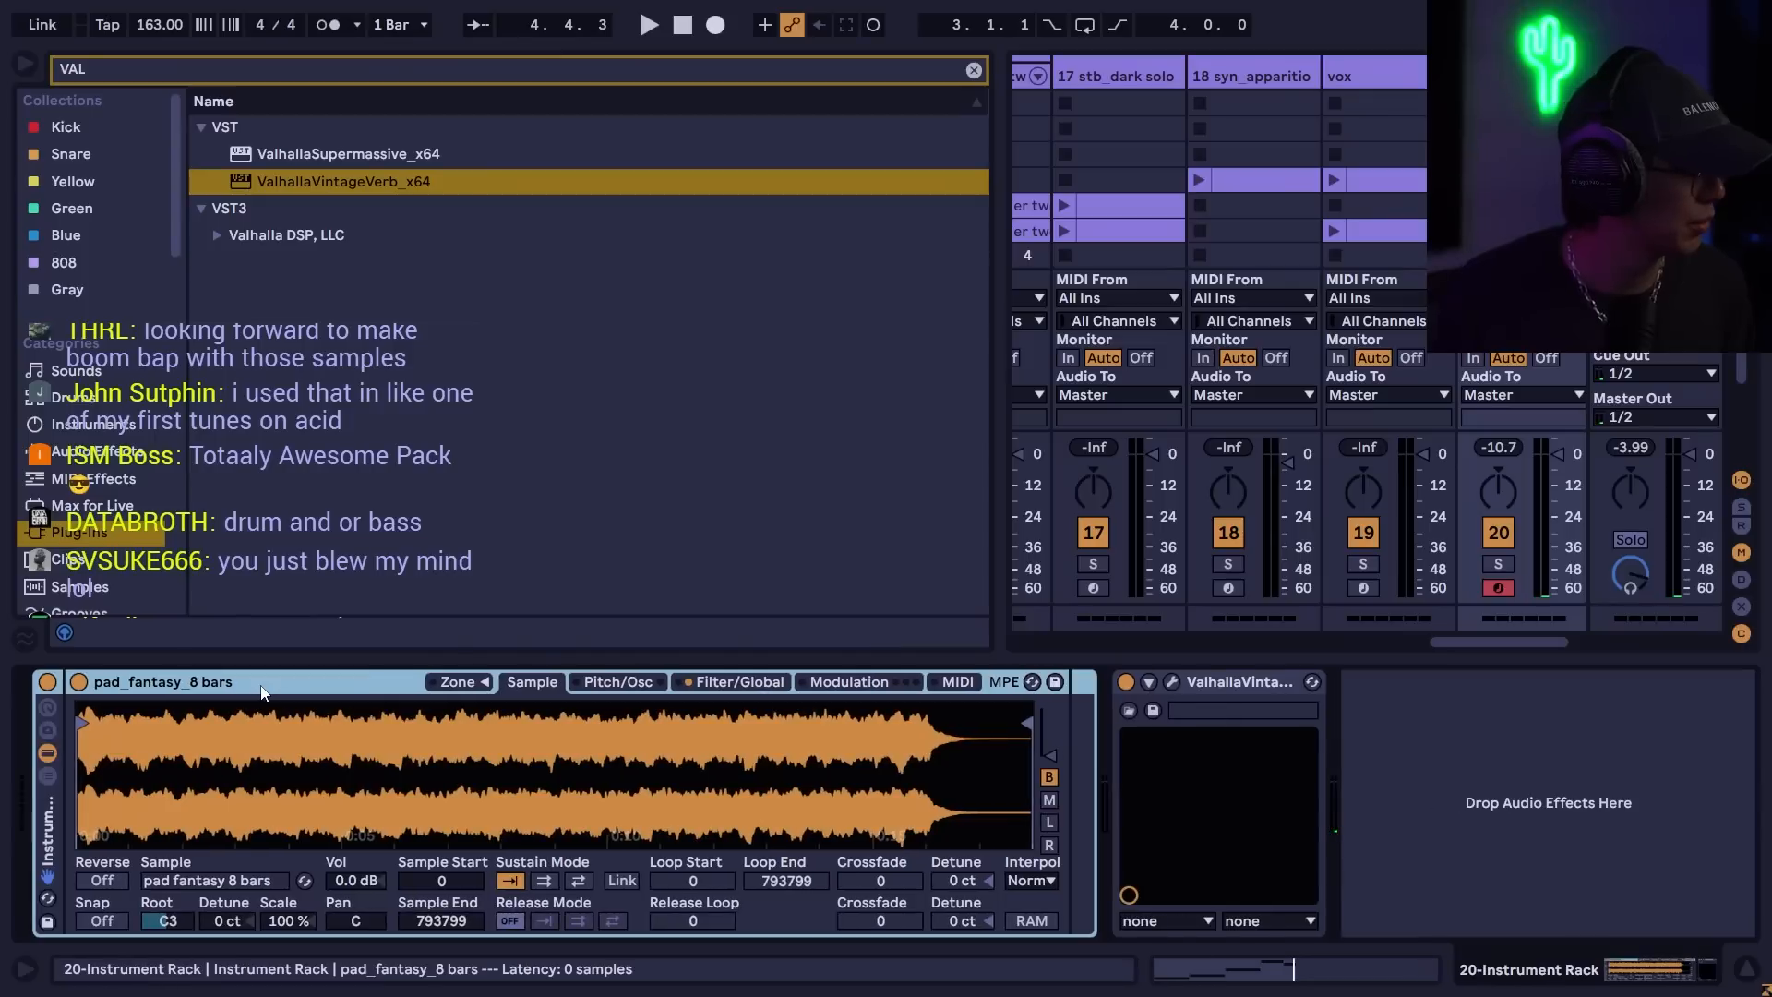
click(48, 777)
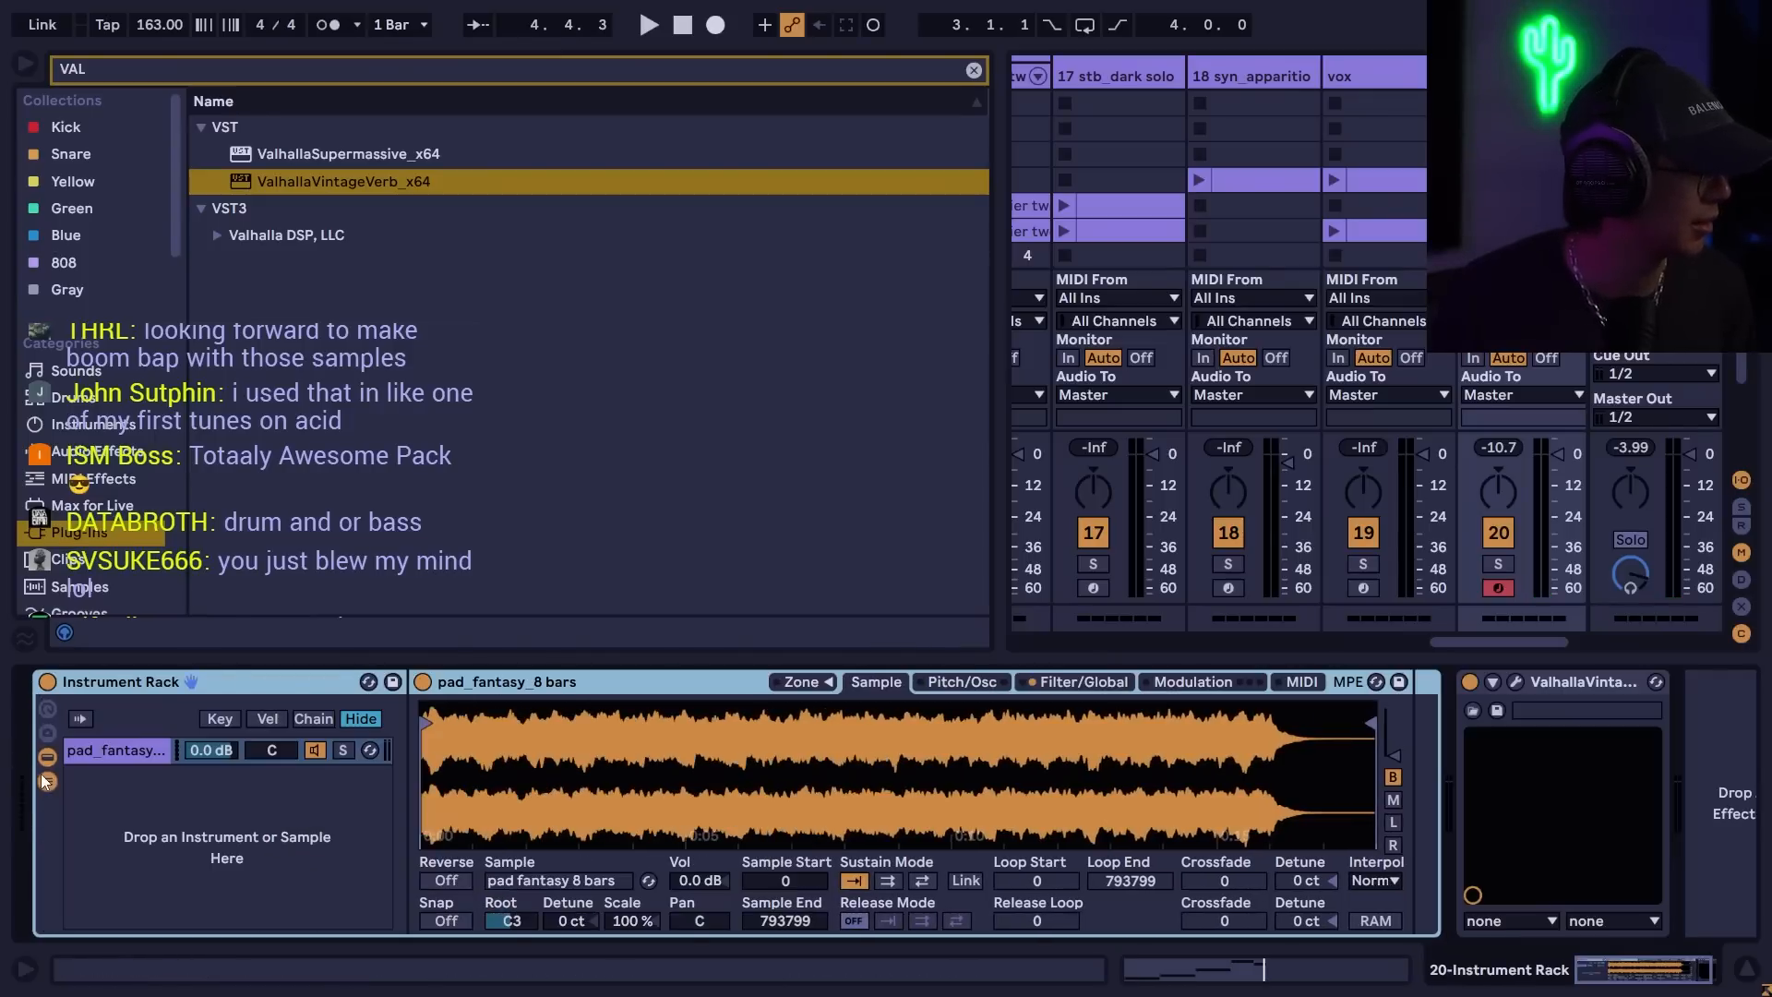
click(143, 756)
key(ctrl+d)
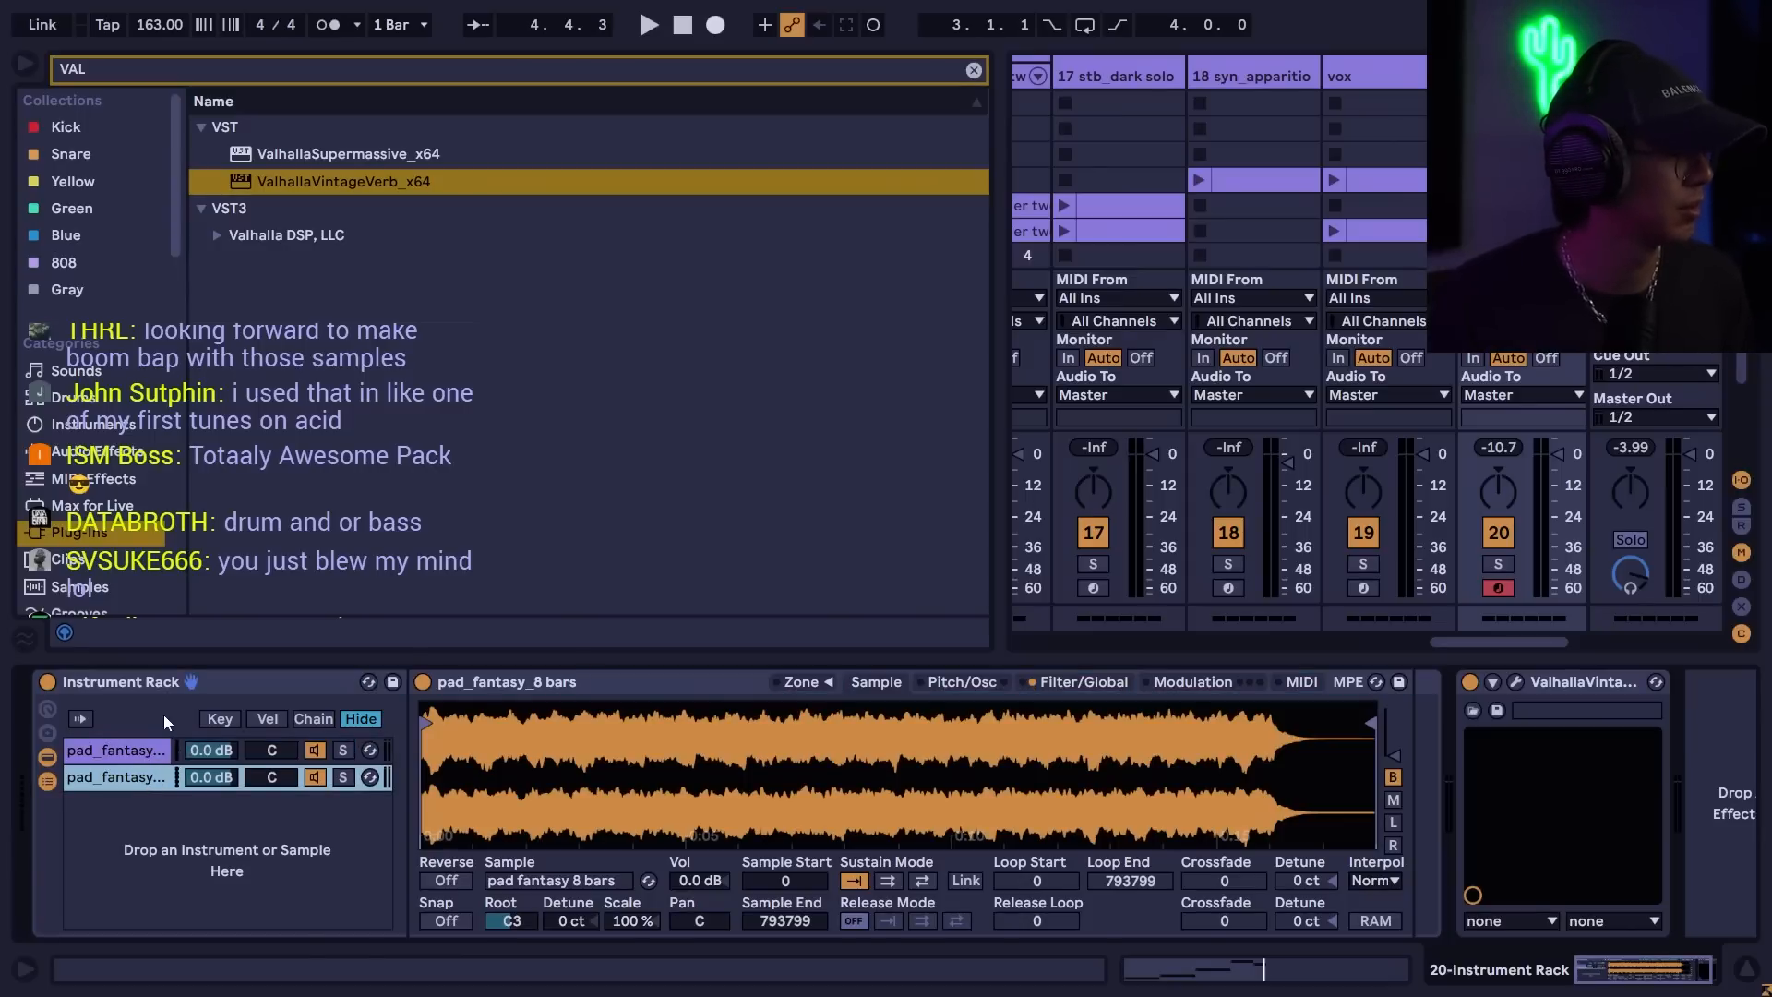
click(130, 752)
- Clear the plug-in search and expand the textures & layers folder of OG Jungle Vol. 1 in DEV Tools
click(974, 70)
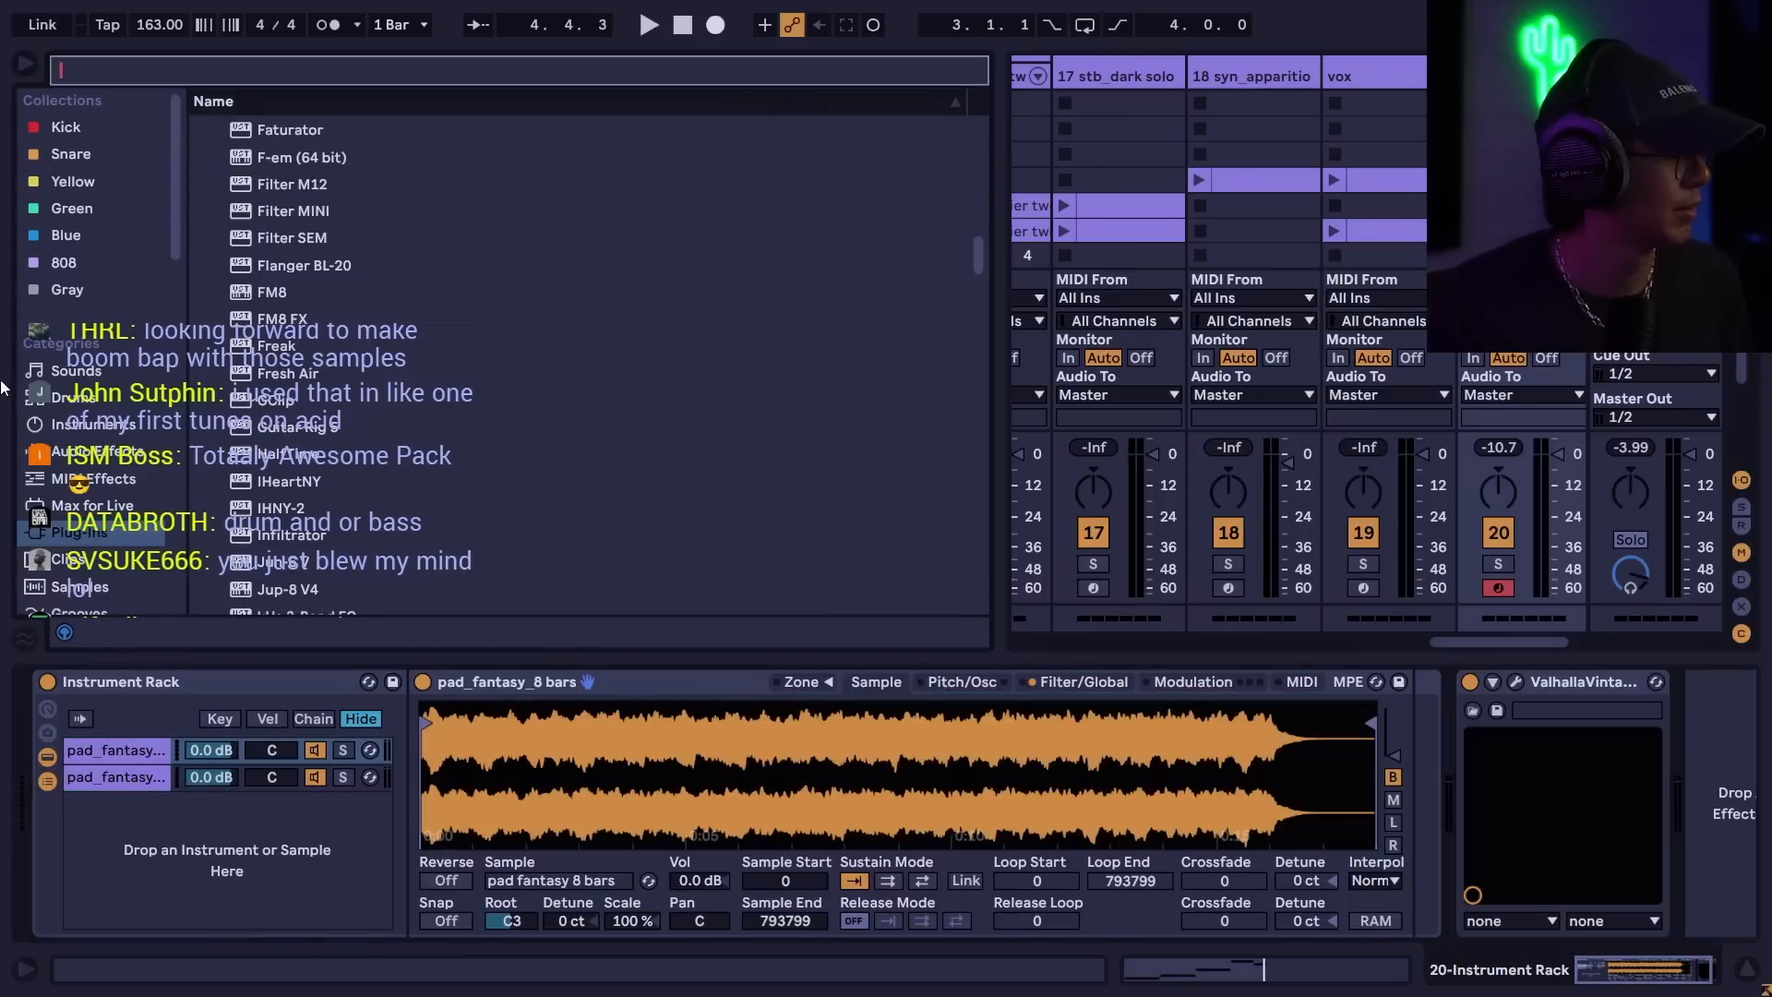
scroll(148, 523, up, 10)
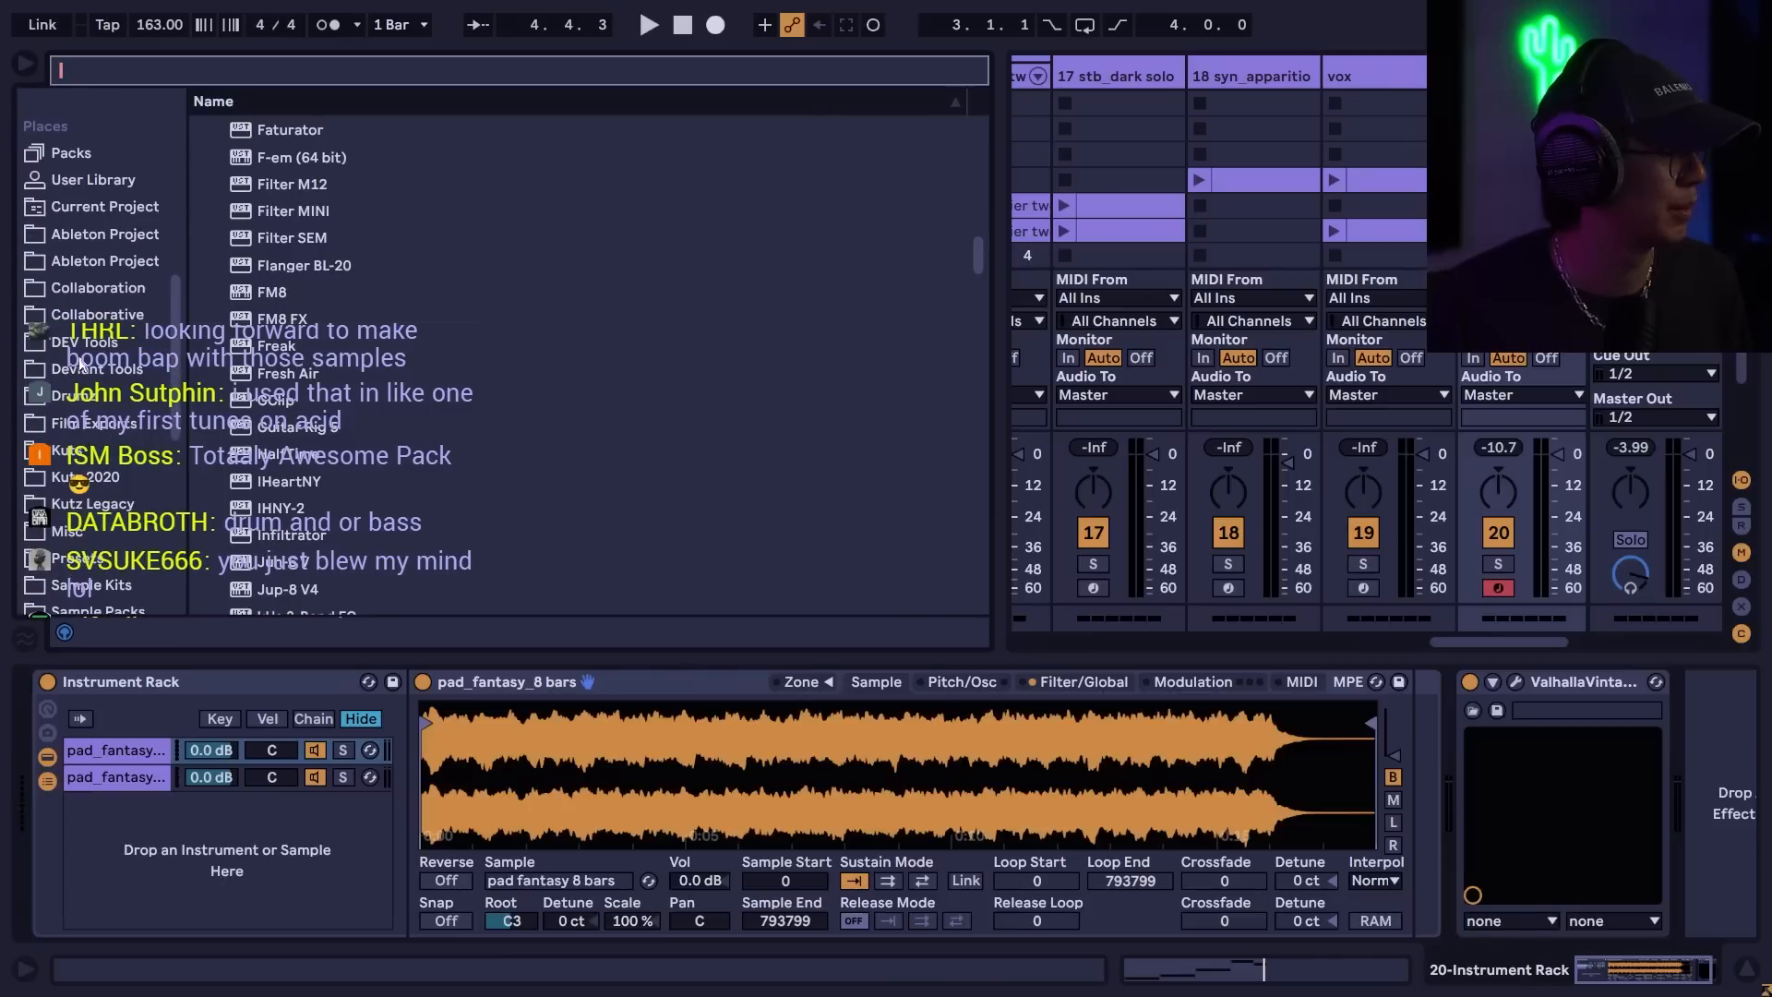
click(82, 343)
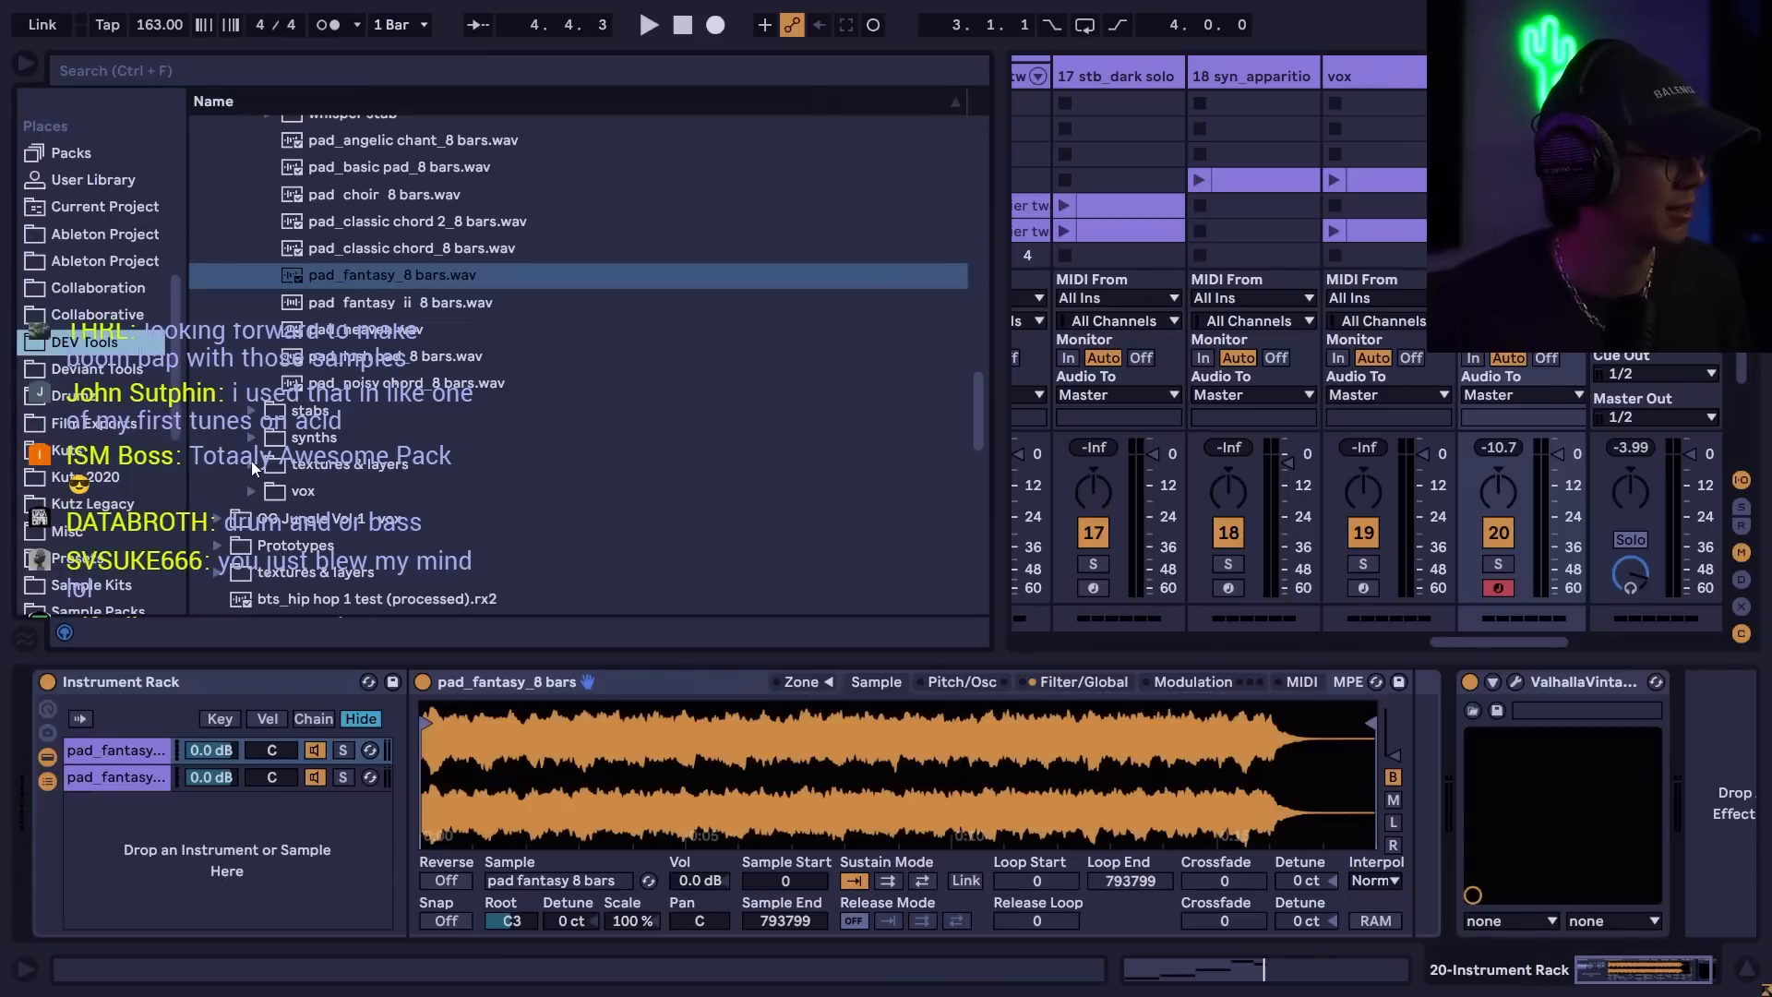
click(251, 462)
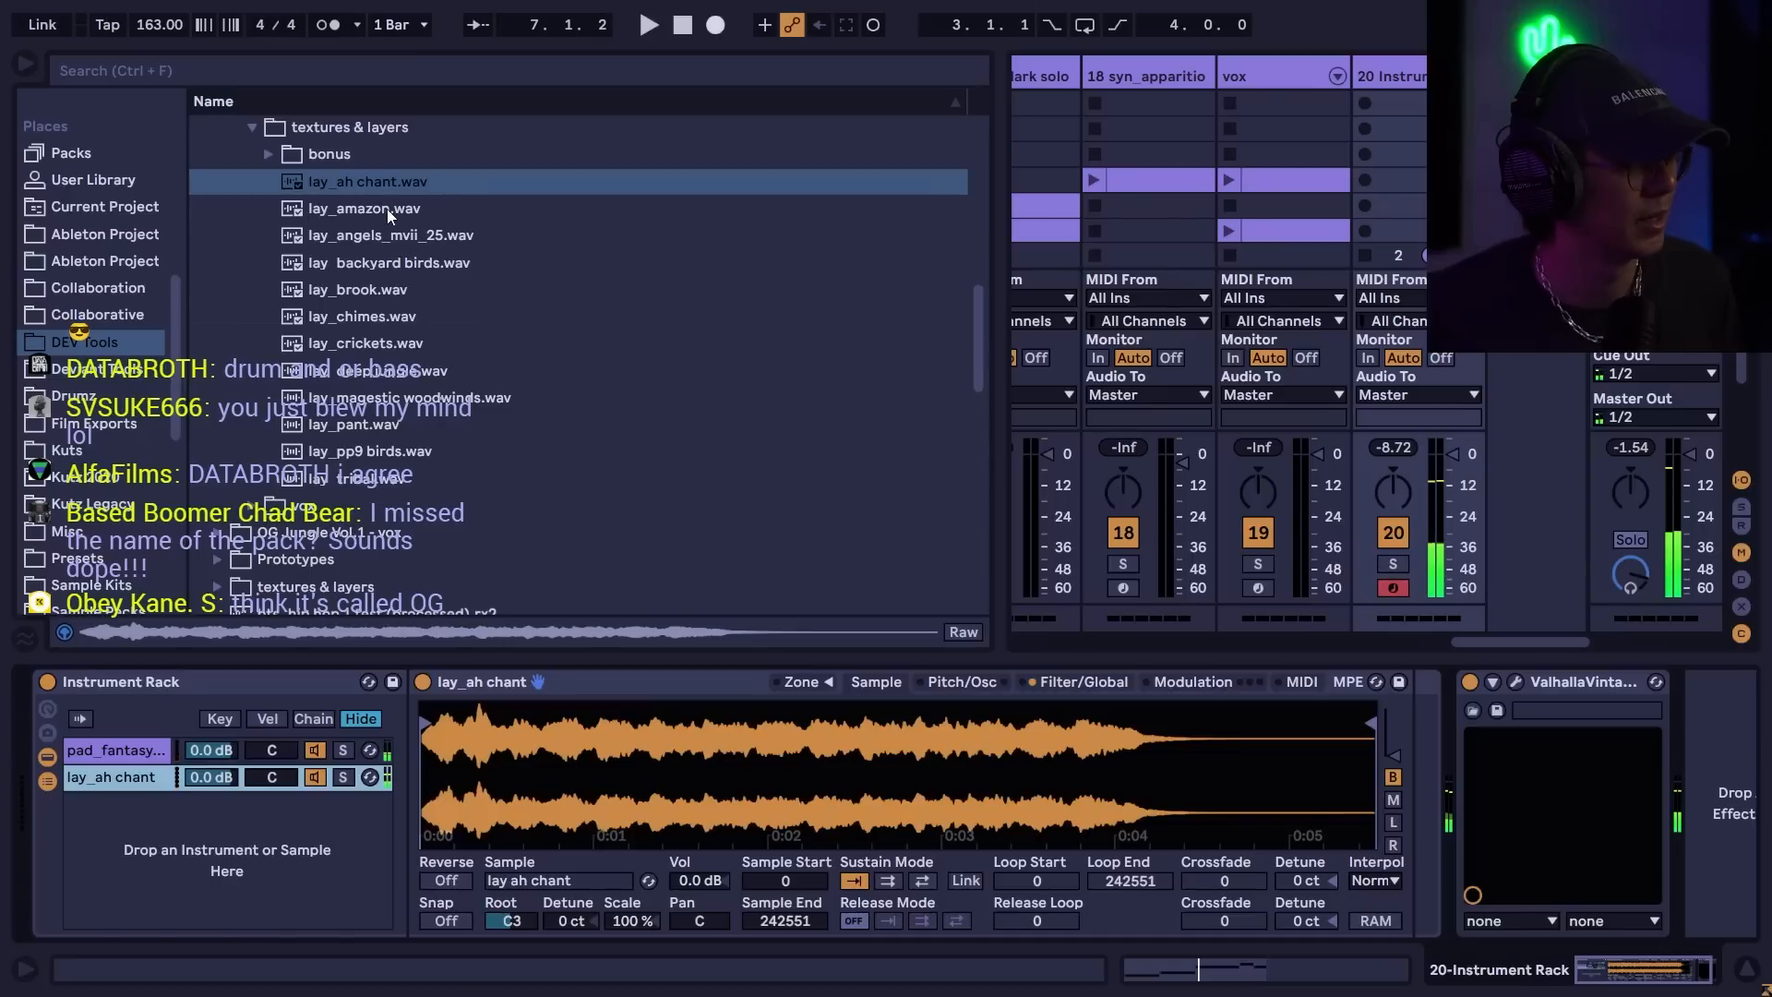
- Try lay_amazon.wav and lay_angels_mvii_25.wav as the second chain's sample, playing the pad clip with each
click(386, 208)
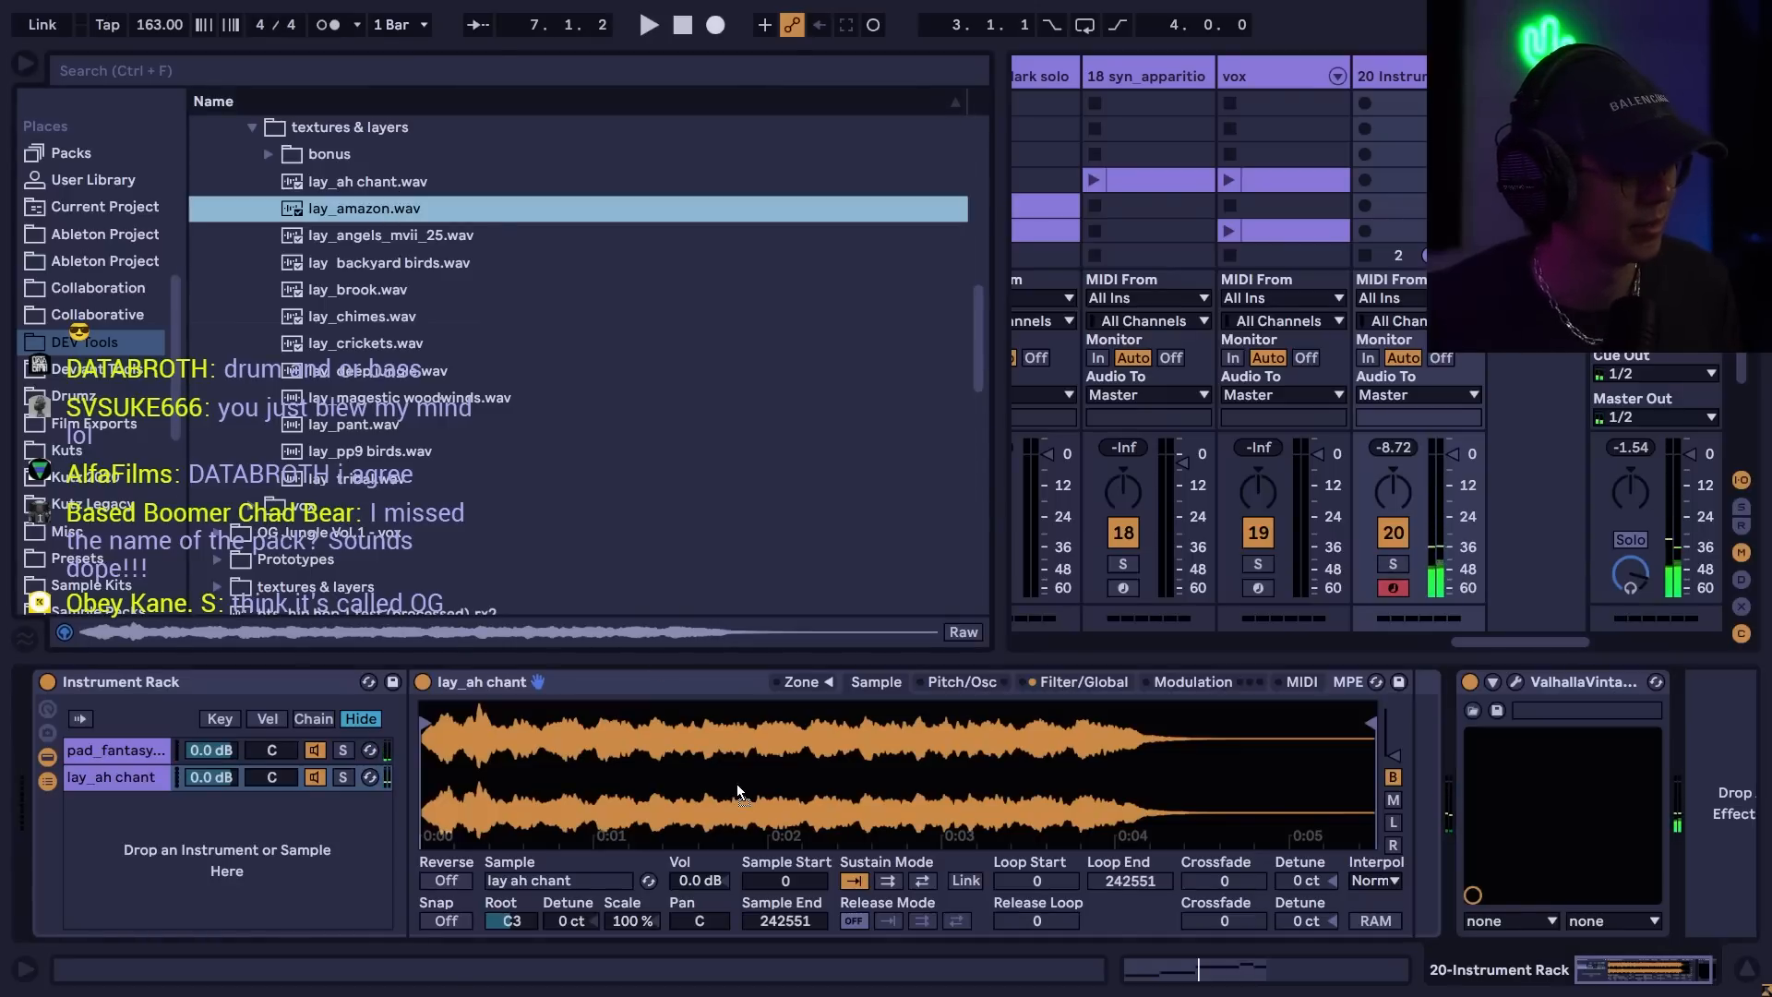
key(Return)
key(space)
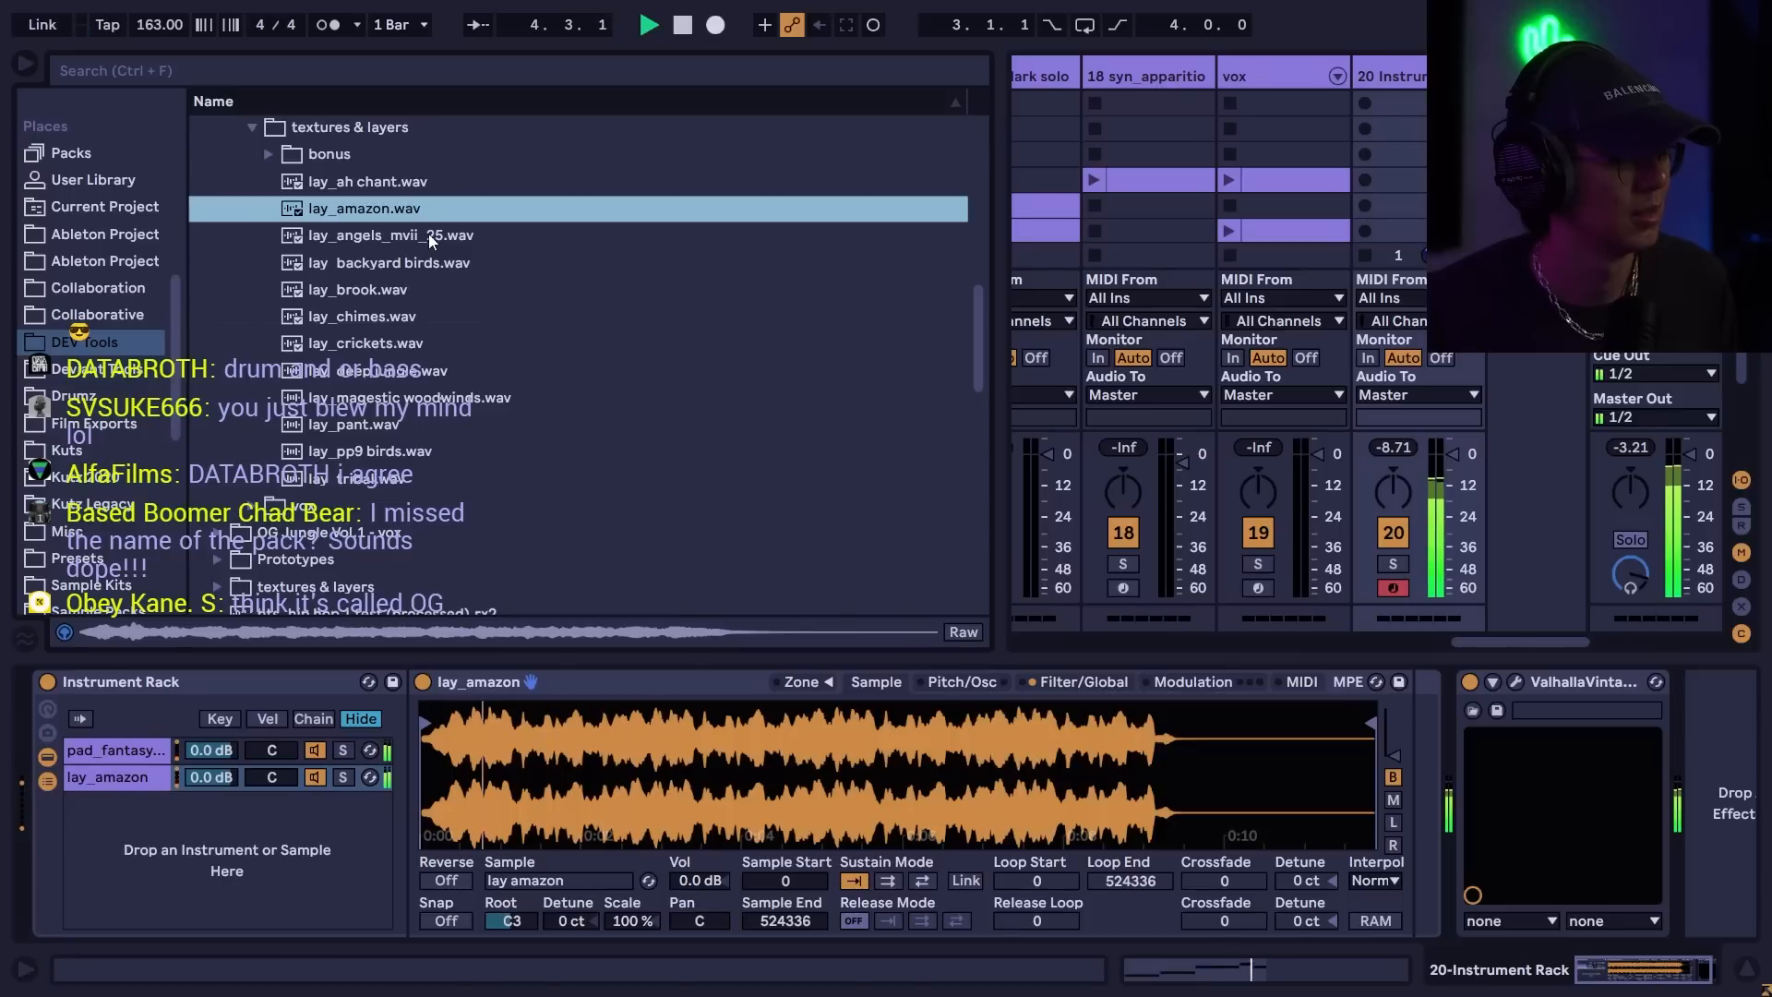
key(space)
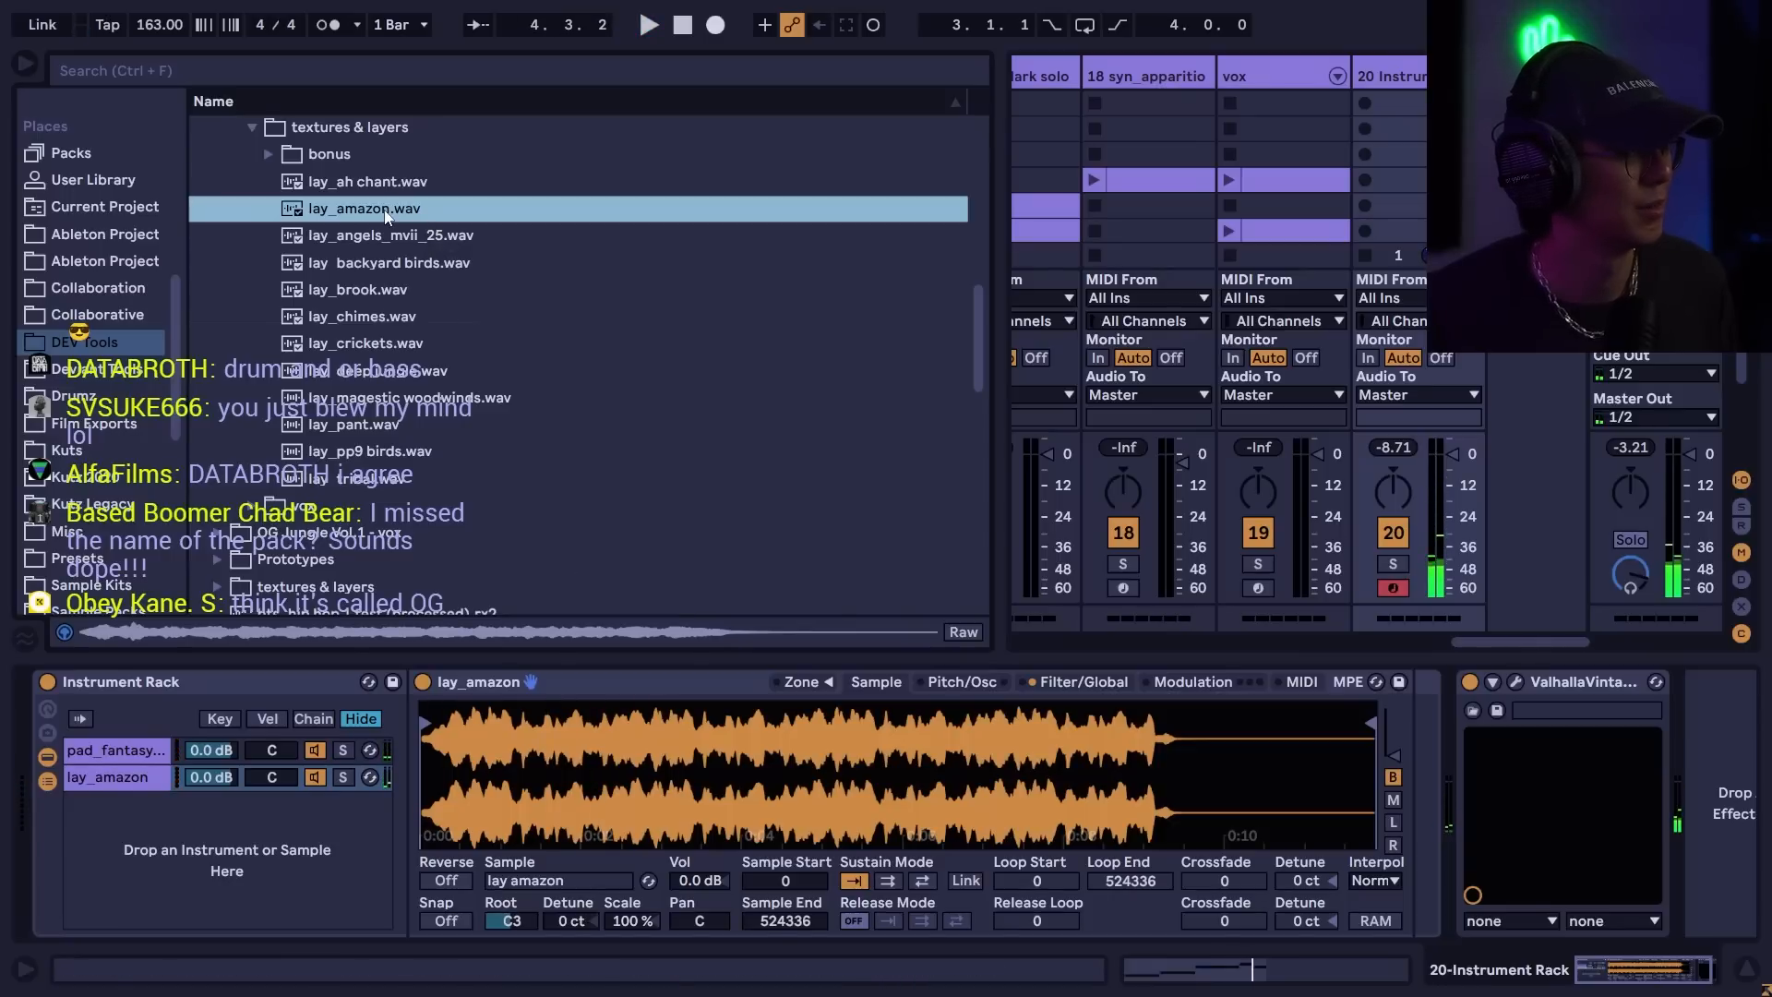
double_click(395, 238)
key(space)
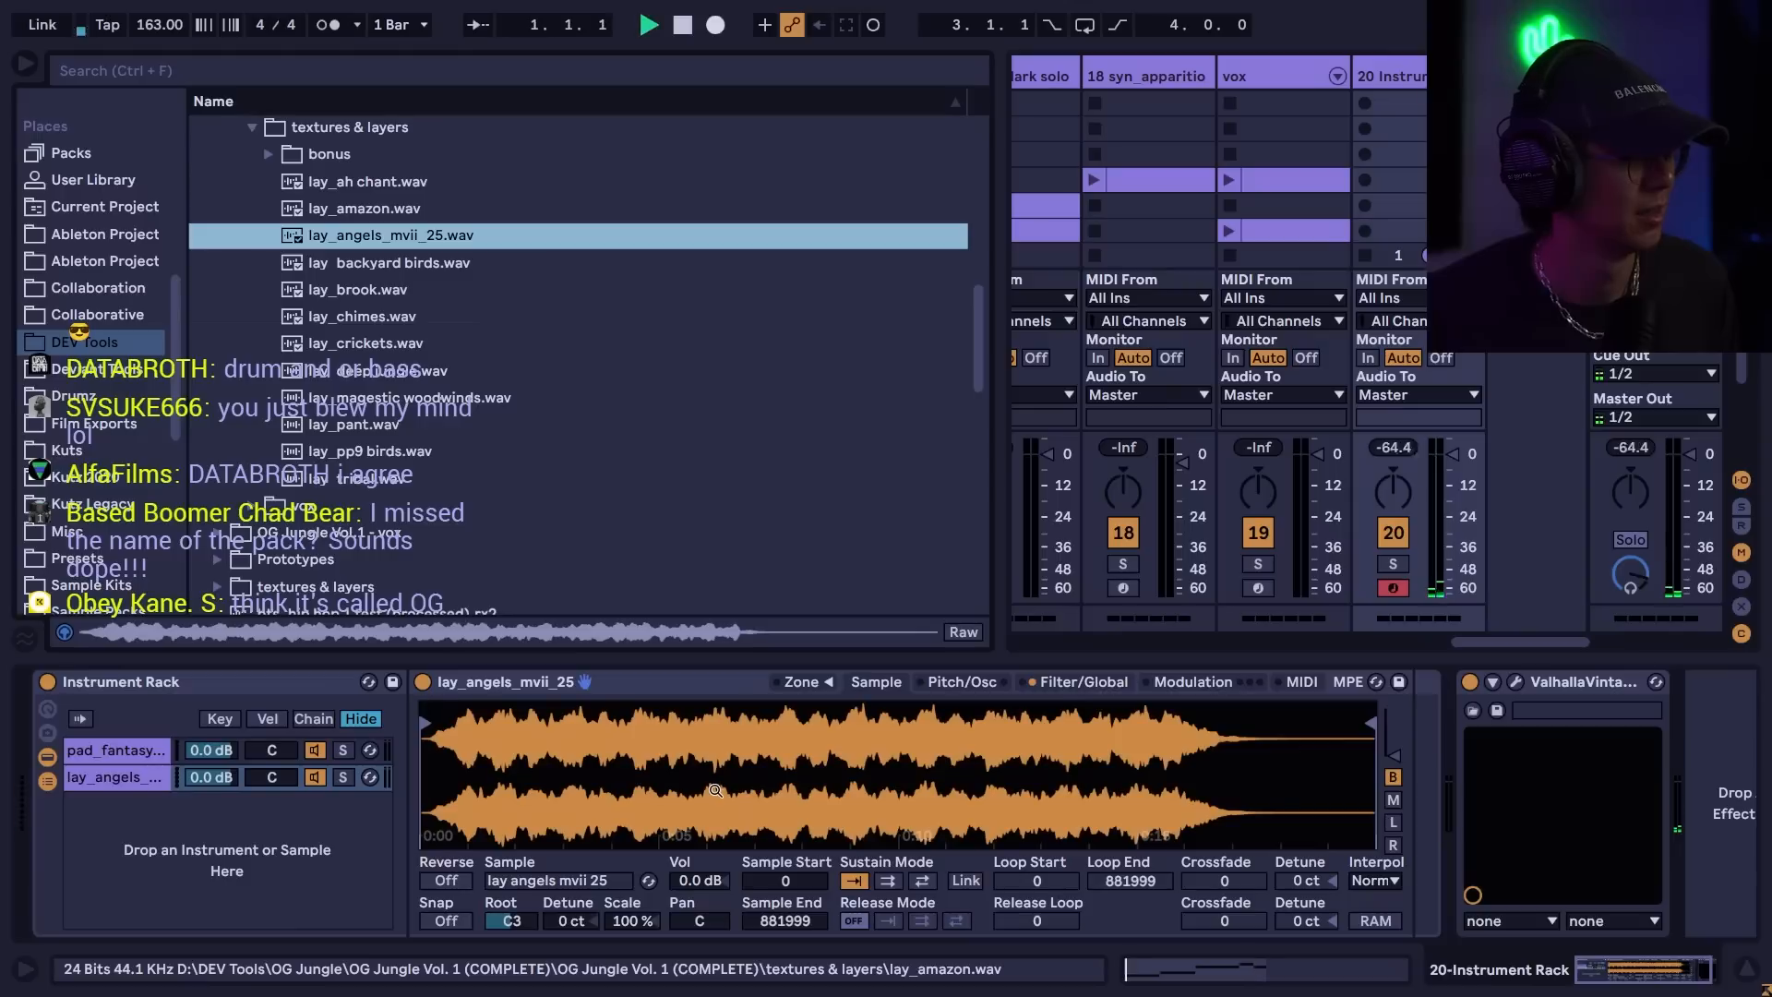
- Try lay_backyard birds.wav in the second chain and set its sample volume to -12 dB during playback
double_click(369, 264)
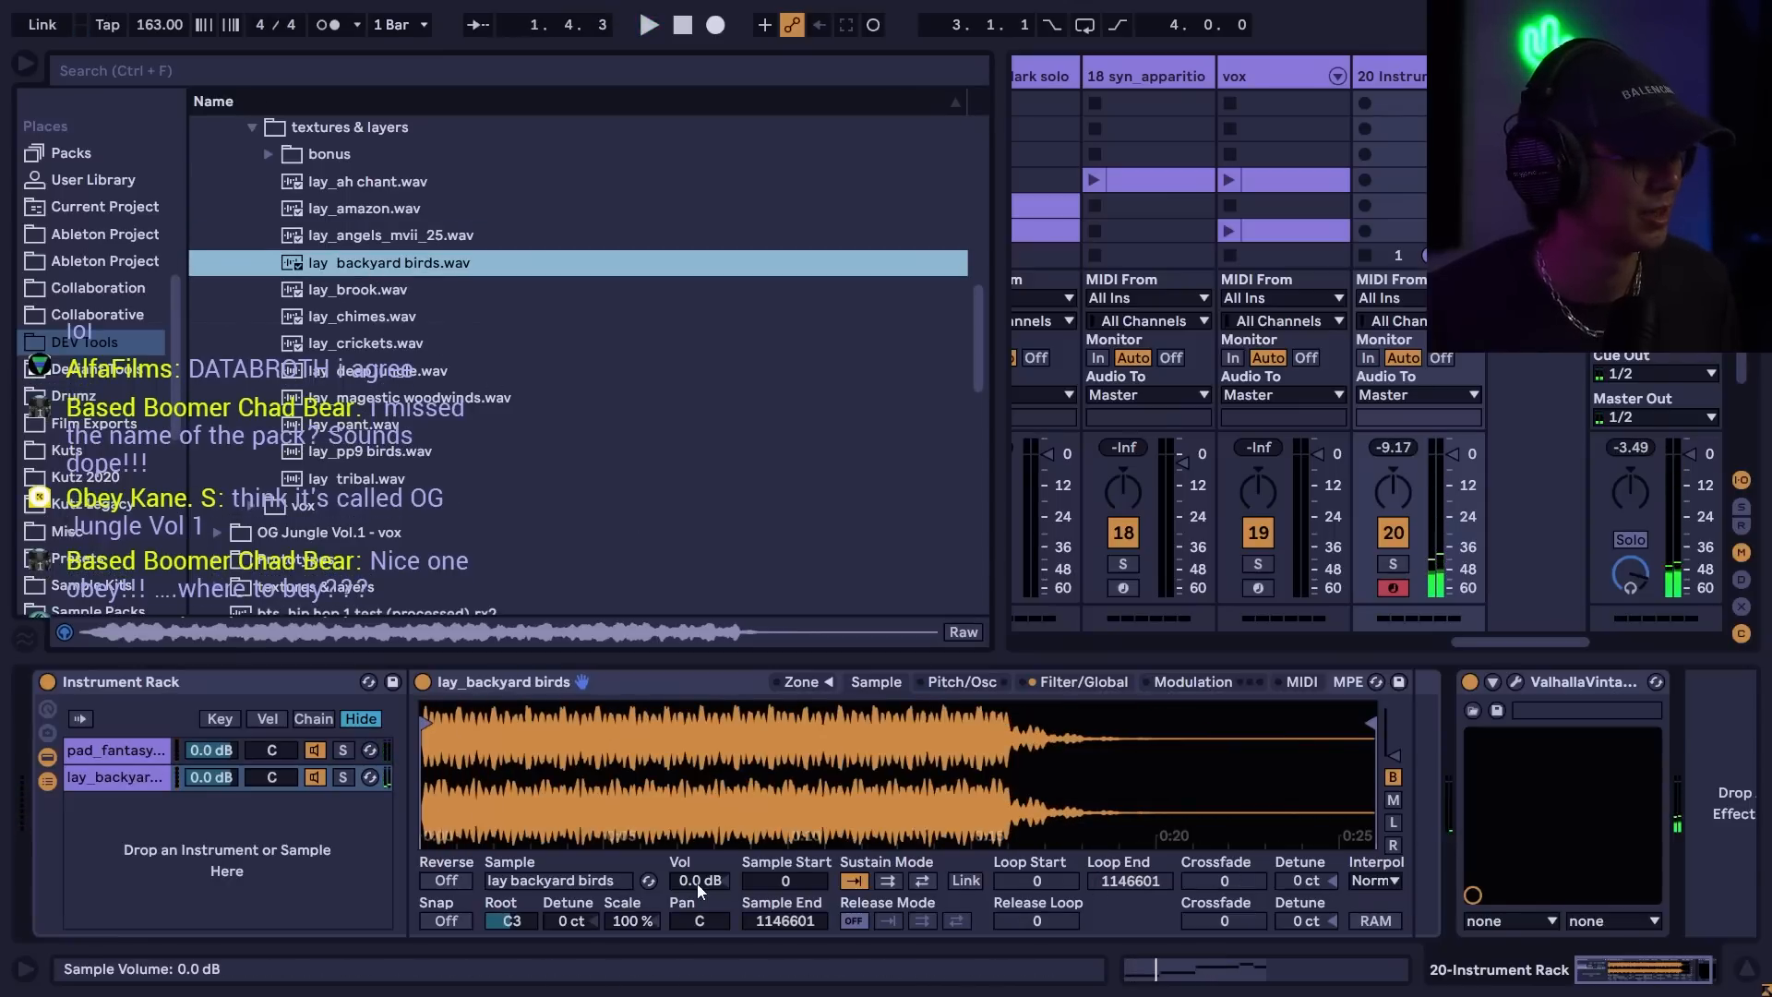
key(space)
drag(699, 886, 699, 934)
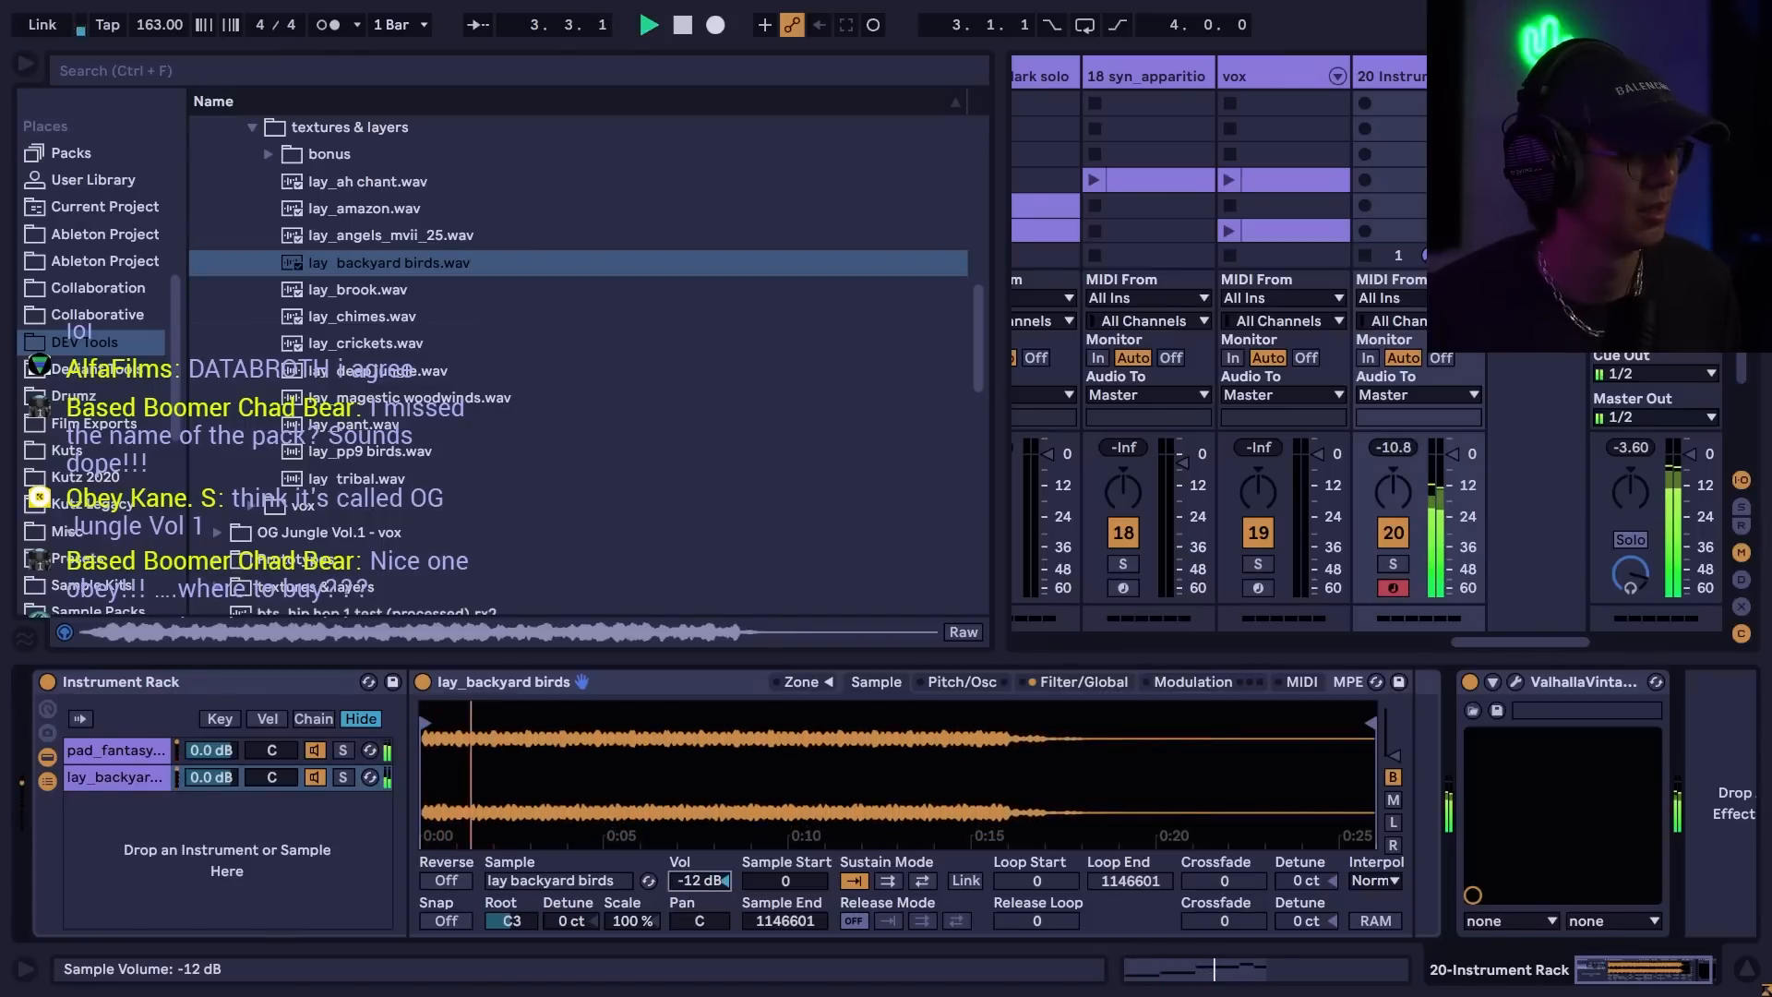
key(space)
- Try lay_brook.wav in the second chain, play it briefly and raise its sample volume
click(380, 292)
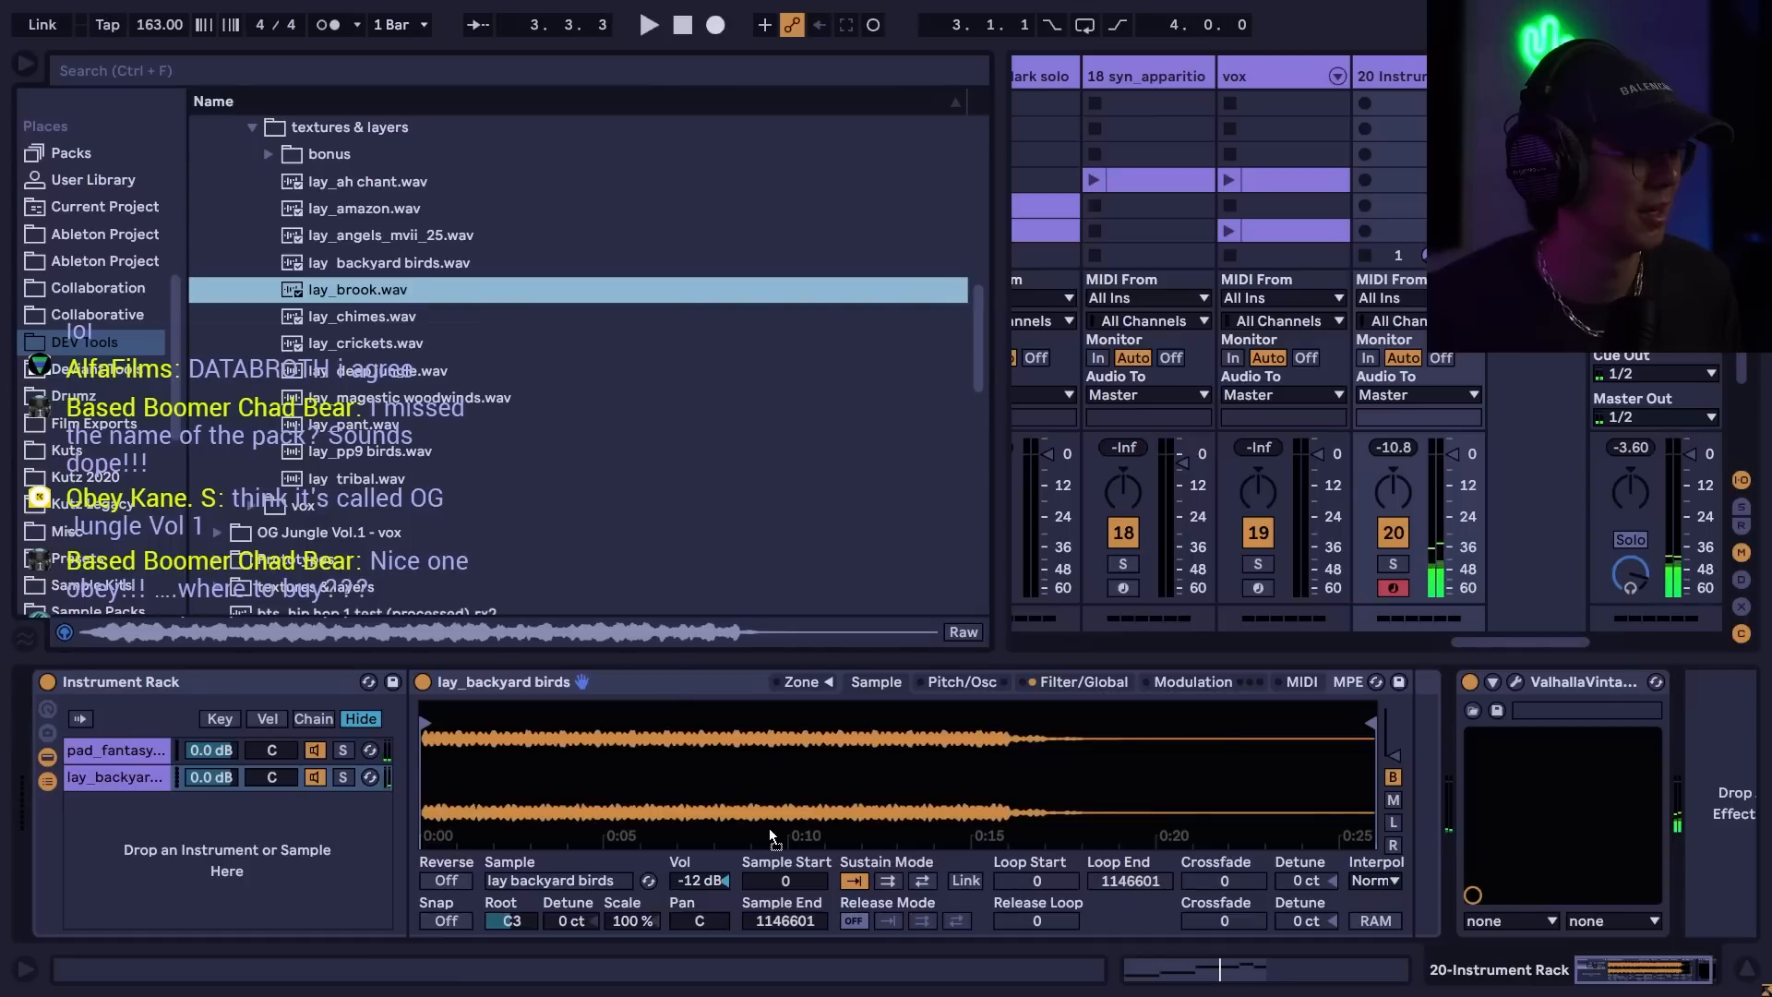
drag(771, 835, 757, 762)
key(space)
key(space)
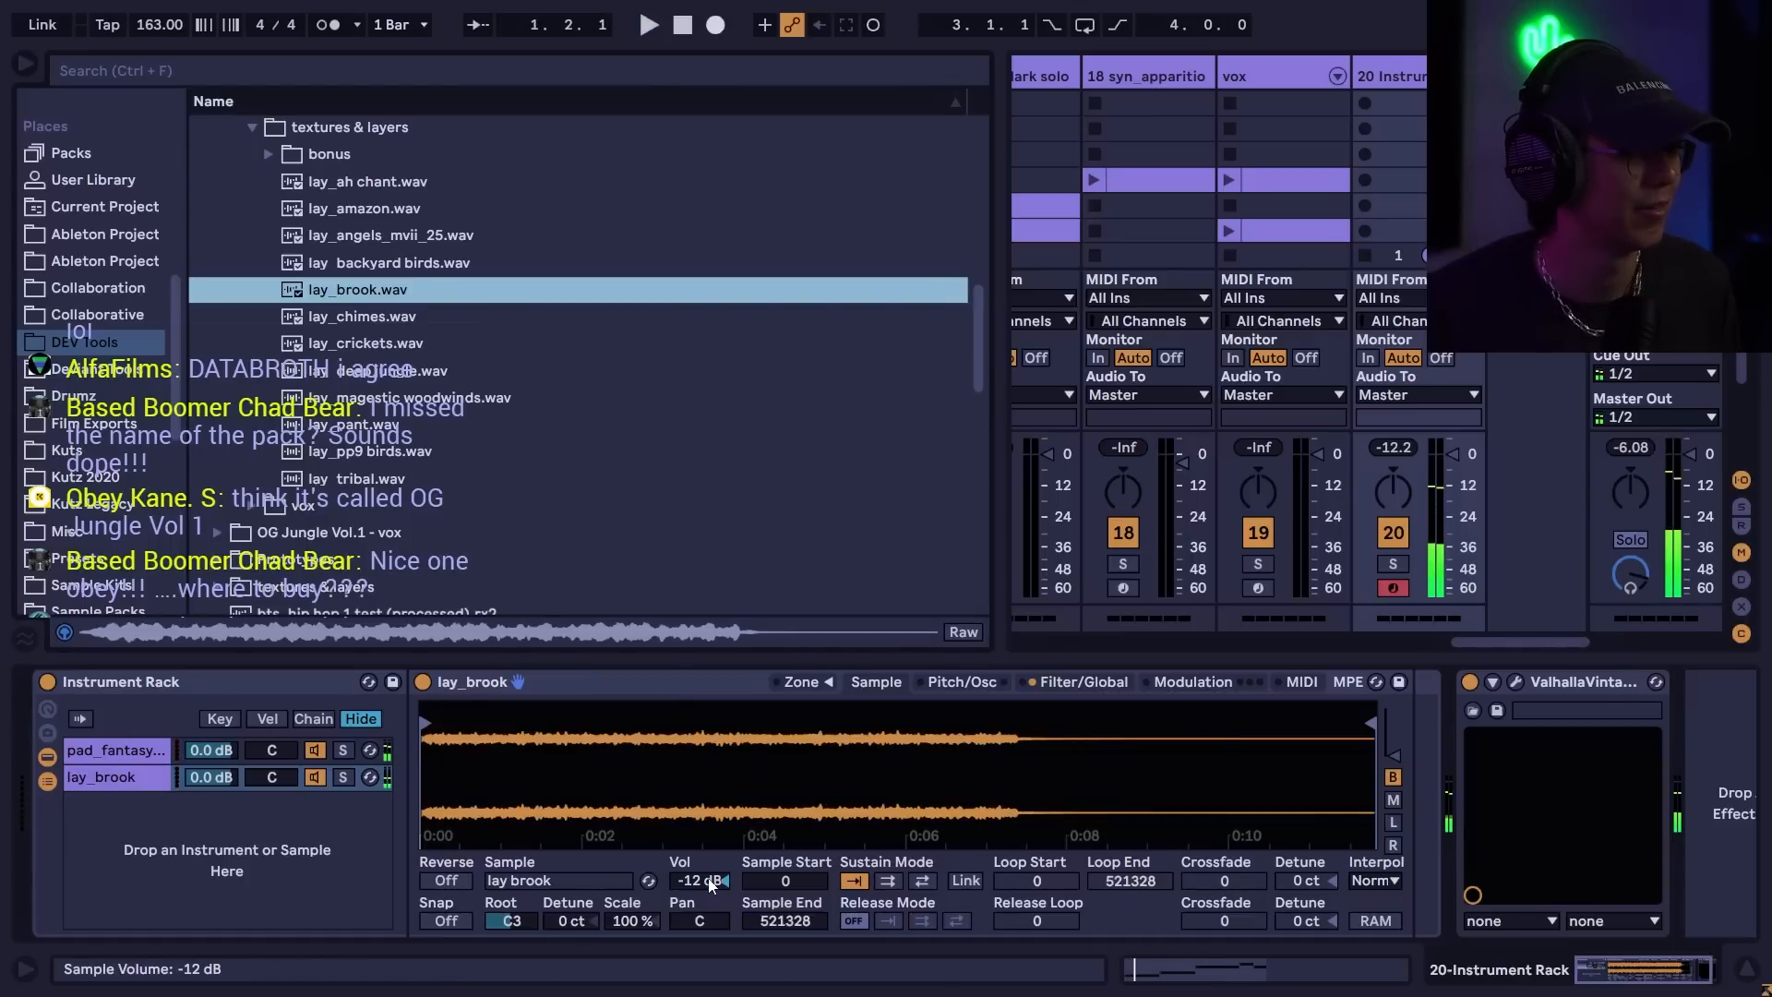
drag(699, 886, 699, 864)
key(Down)
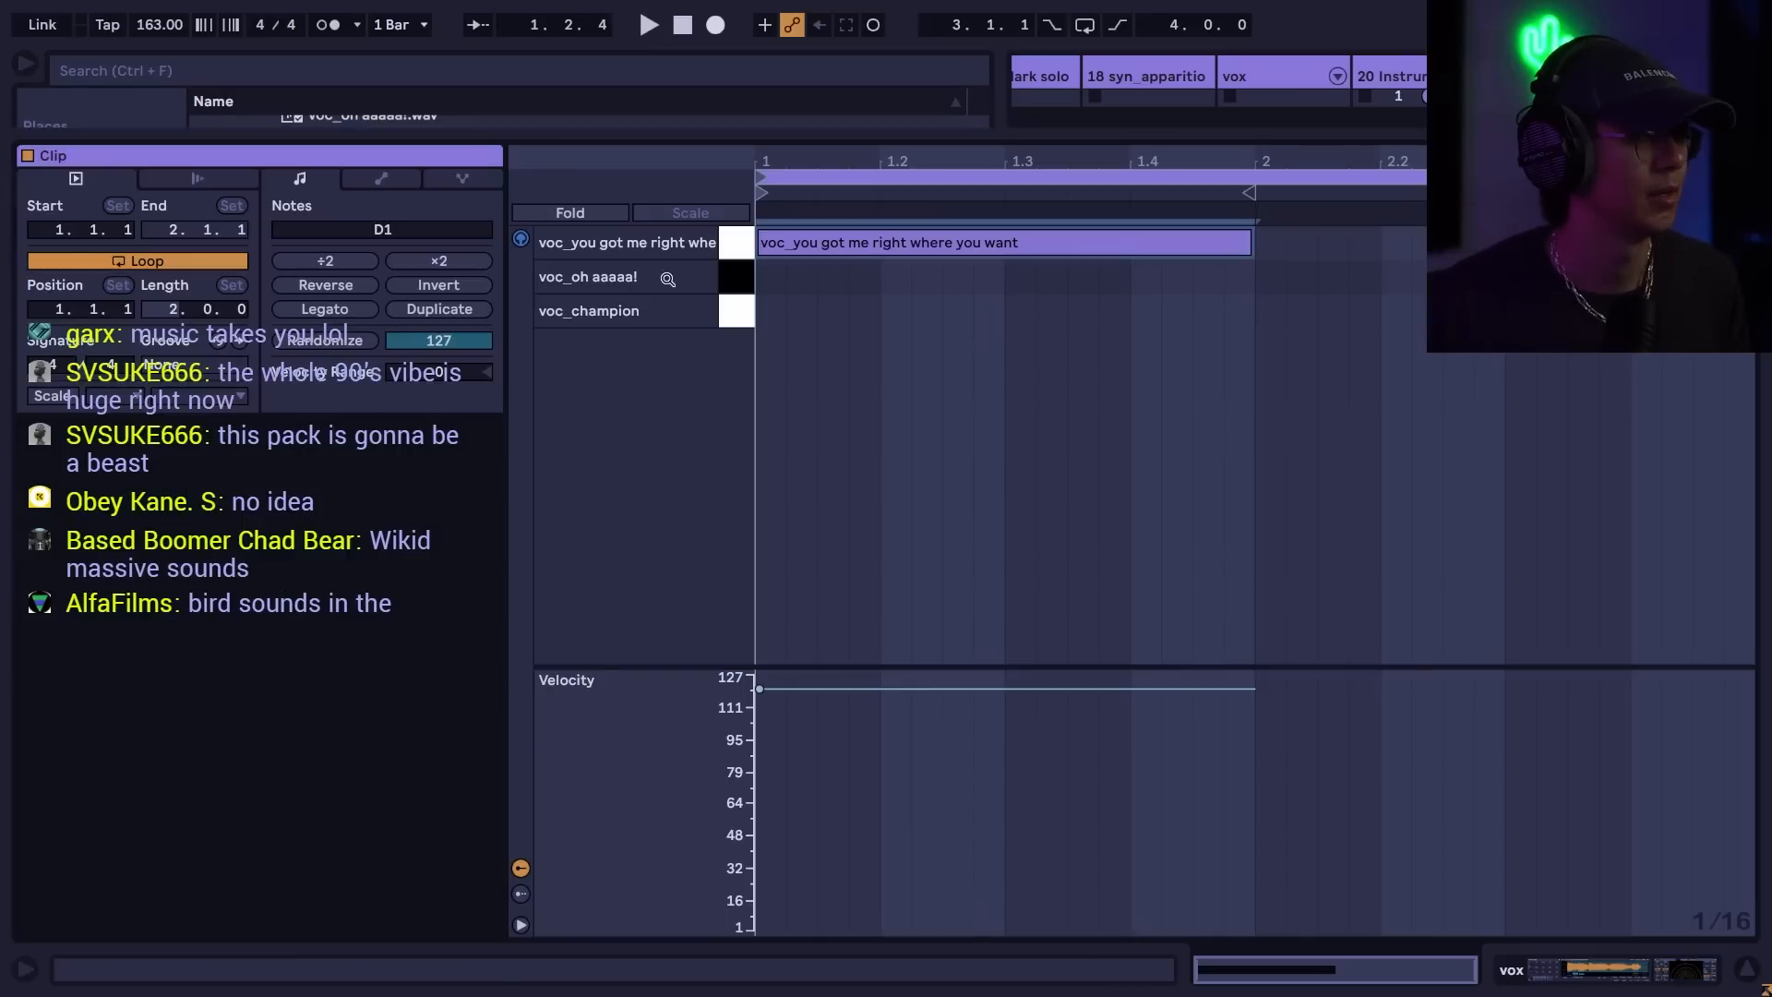
- Adjust the voc_you got me right where you want note and set that sample's volume to -17.7 dB during playback
drag(943, 243, 1066, 243)
key(space)
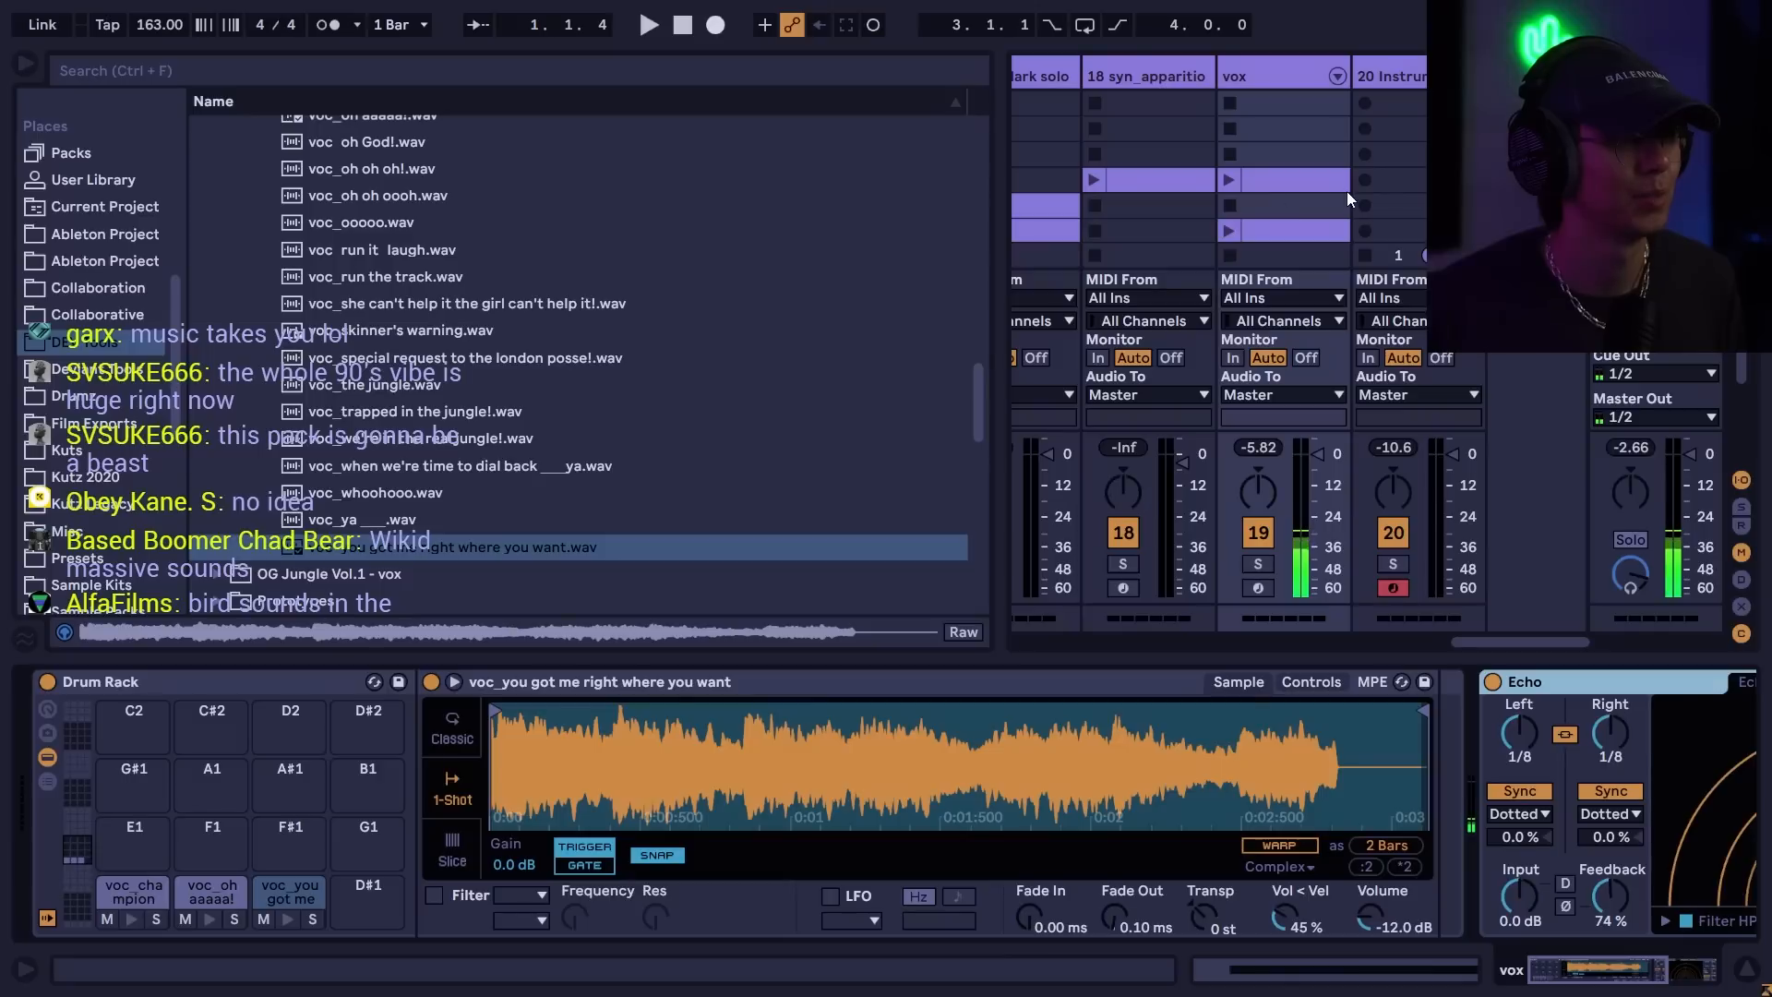
click(1229, 197)
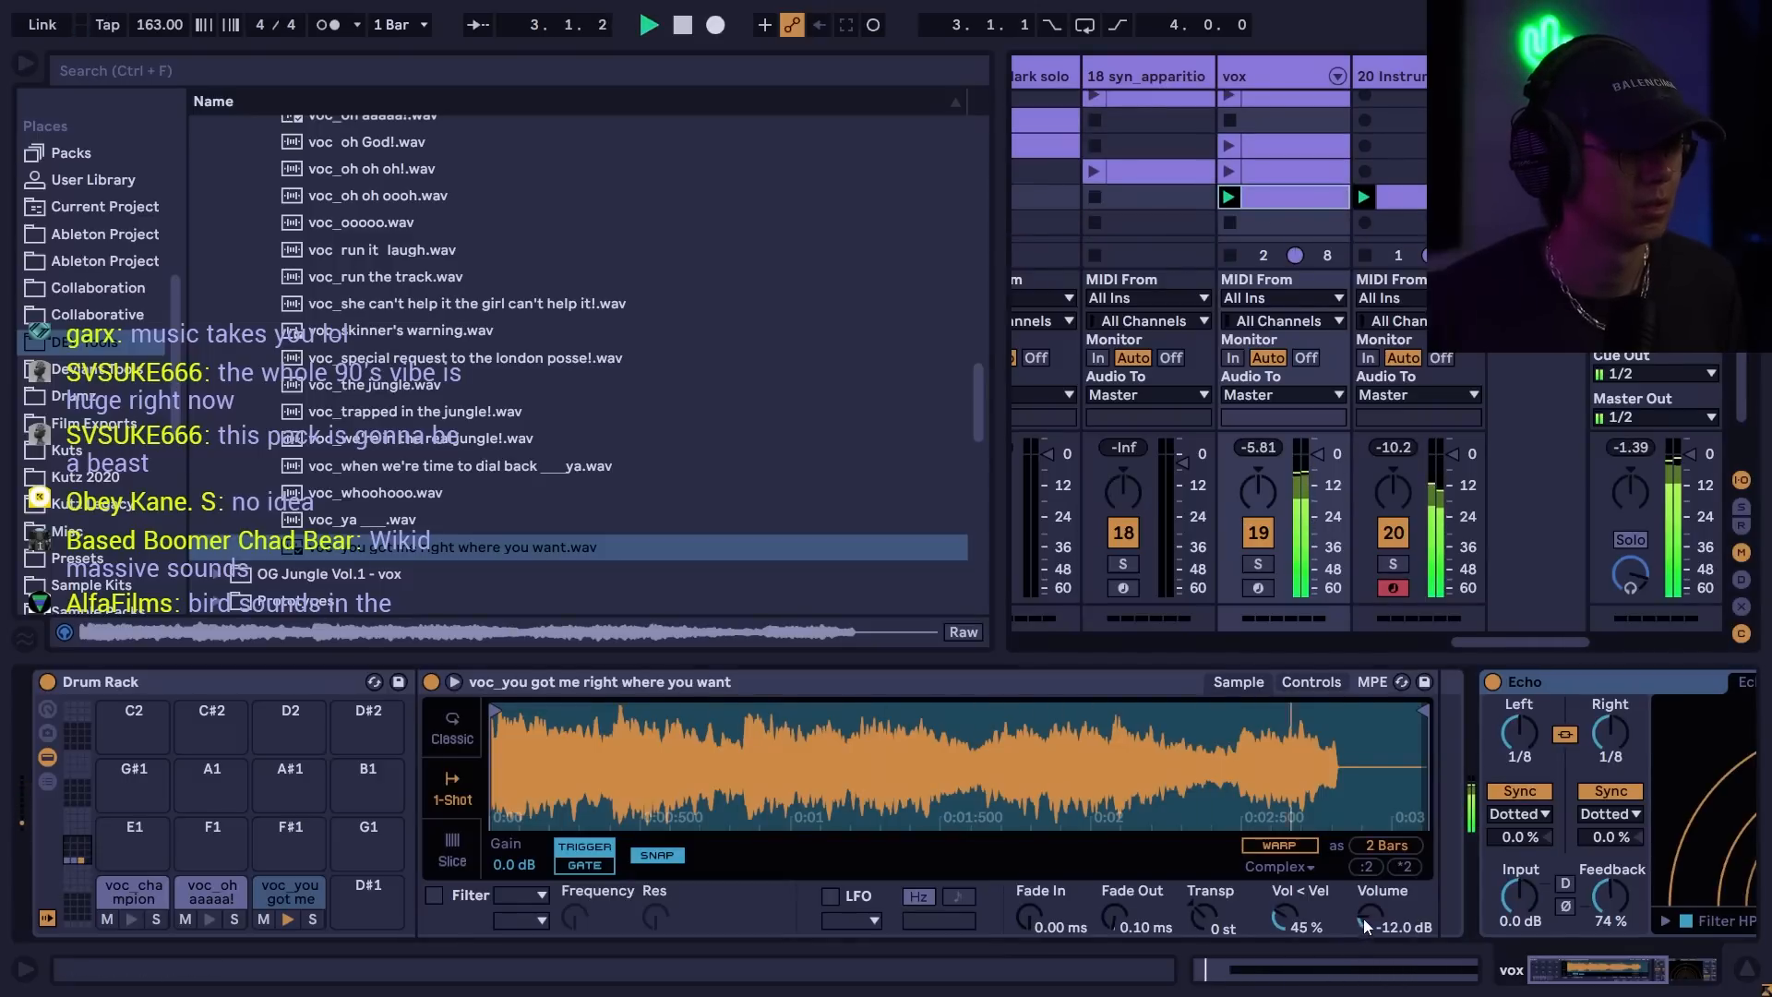
drag(1367, 926, 1366, 876)
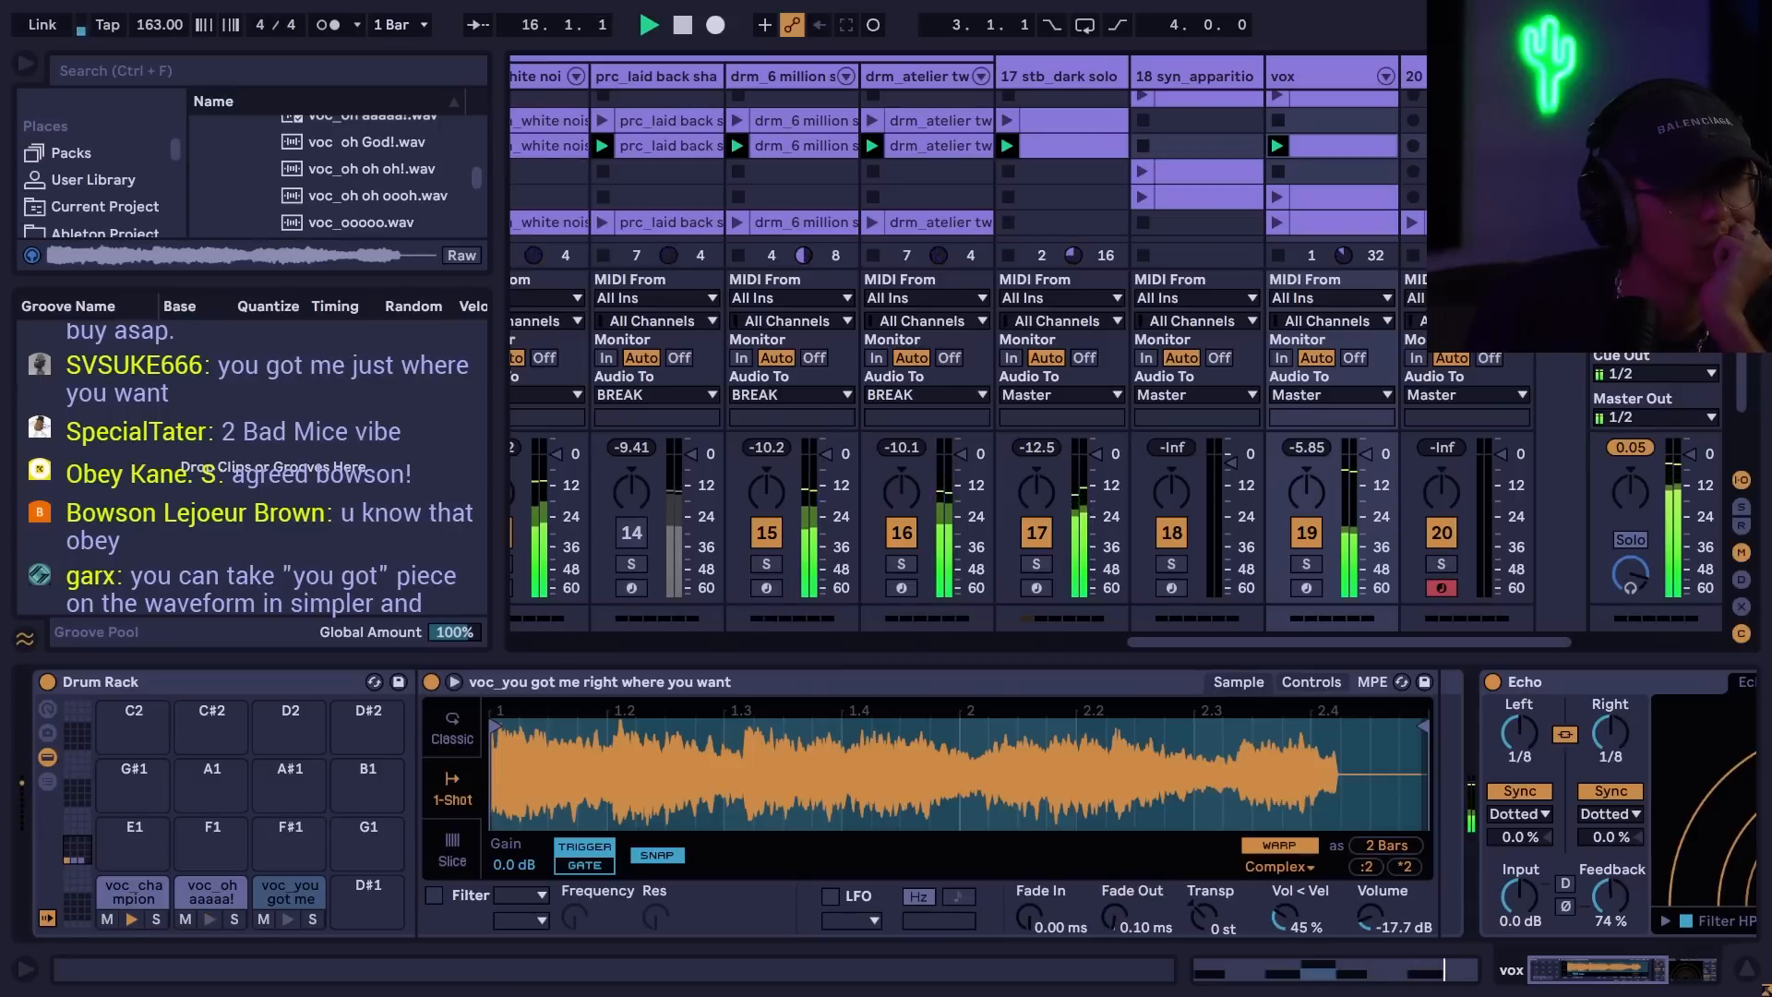
- Launch the scene holding only the syn_apparition clip and duplicate the syn_apparition and vocal scene below it
click(1602, 171)
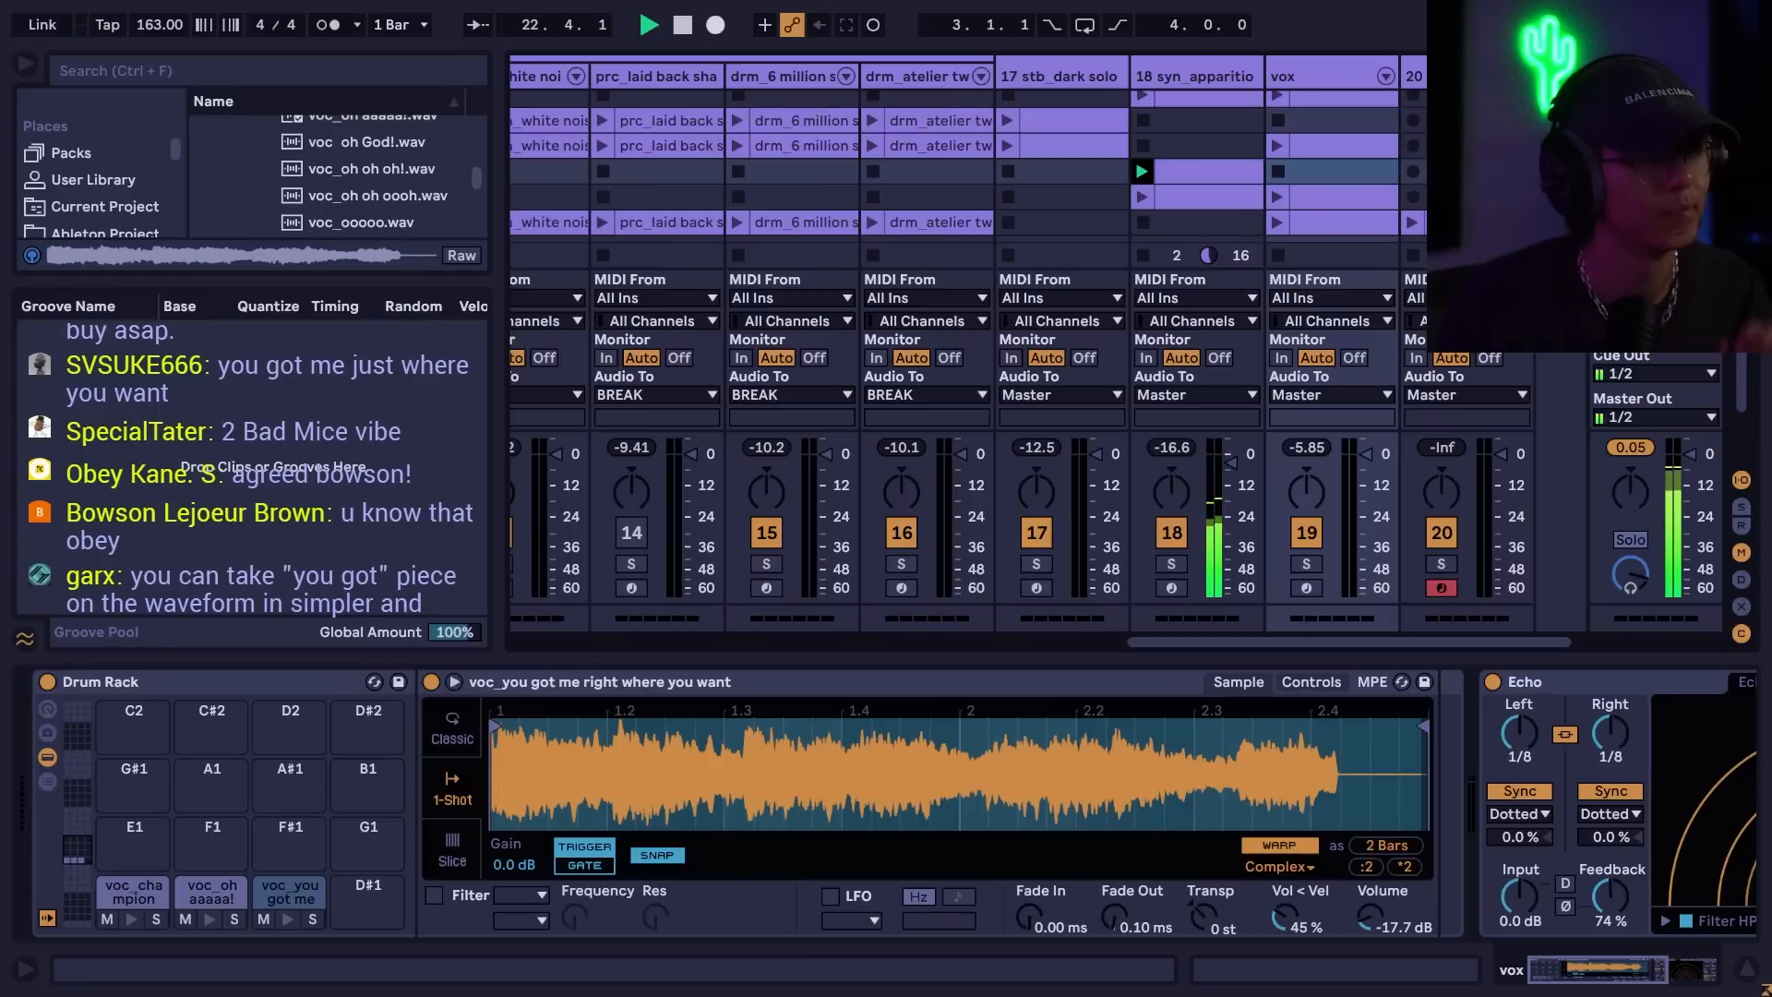
key(Down)
key(ctrl+shift+d)
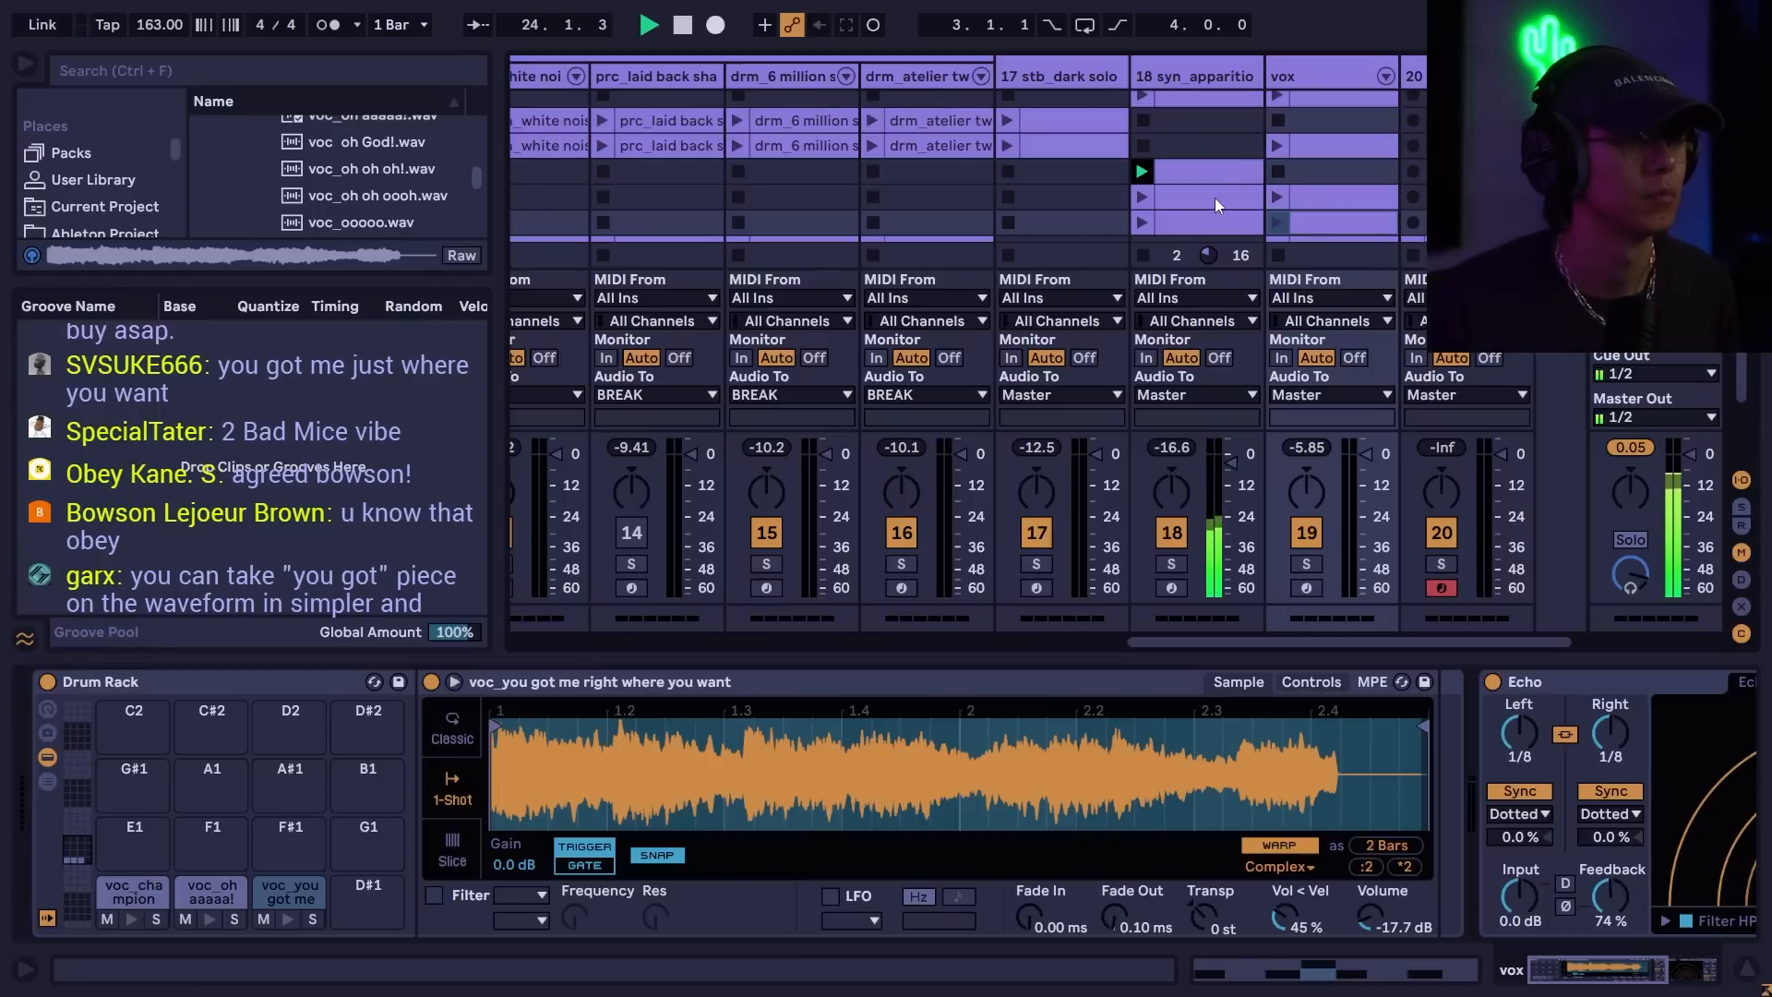
click(1216, 205)
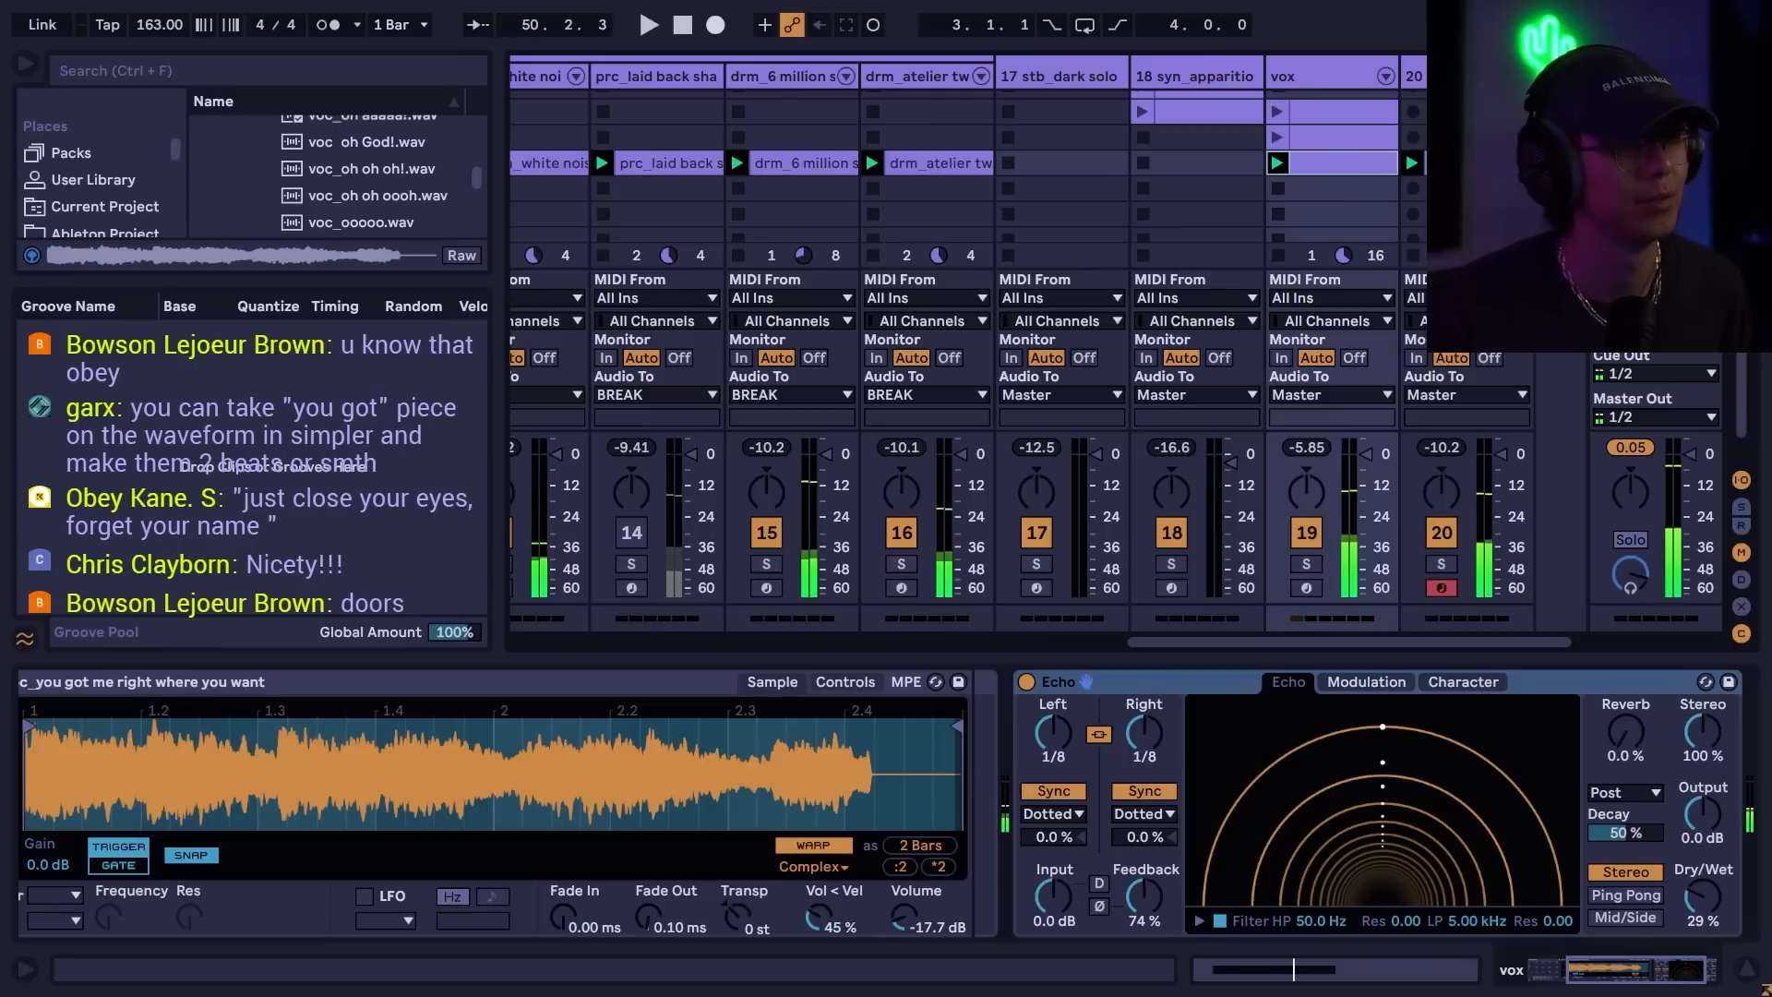
- Duplicate the playing drum and vocal scene and delete the vox clip from the original
click(1344, 164)
key(ctrl+shift+d)
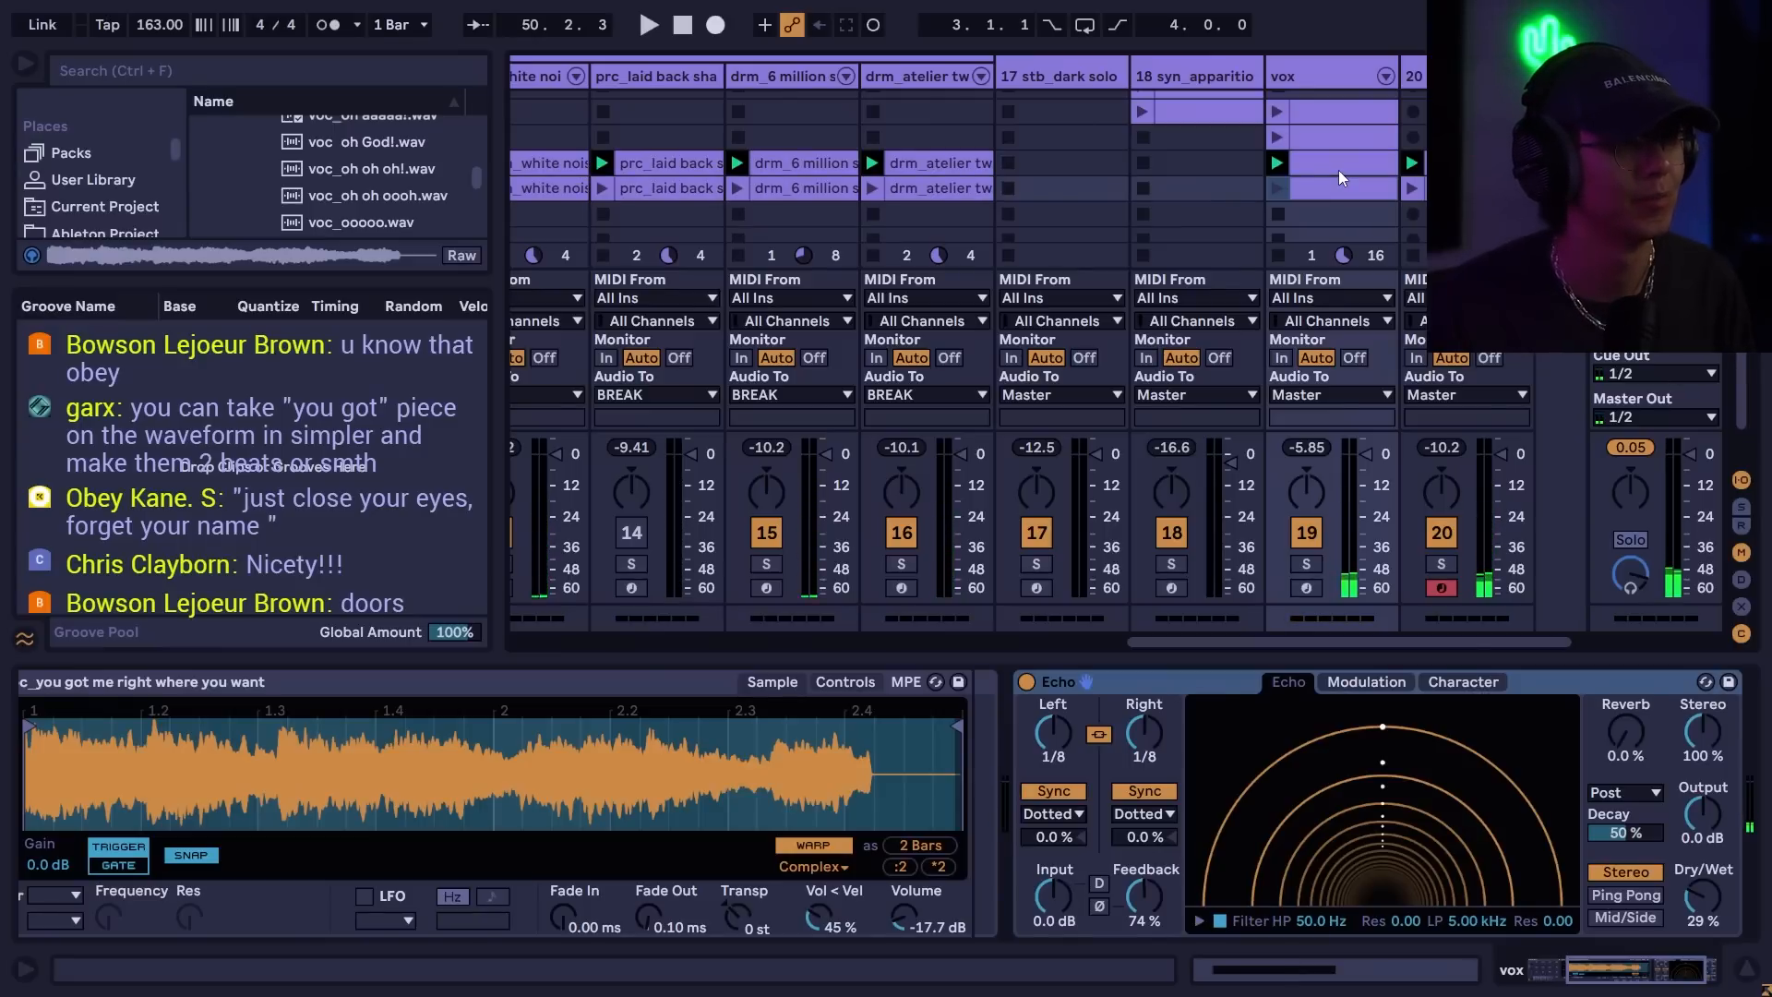
key(Delete)
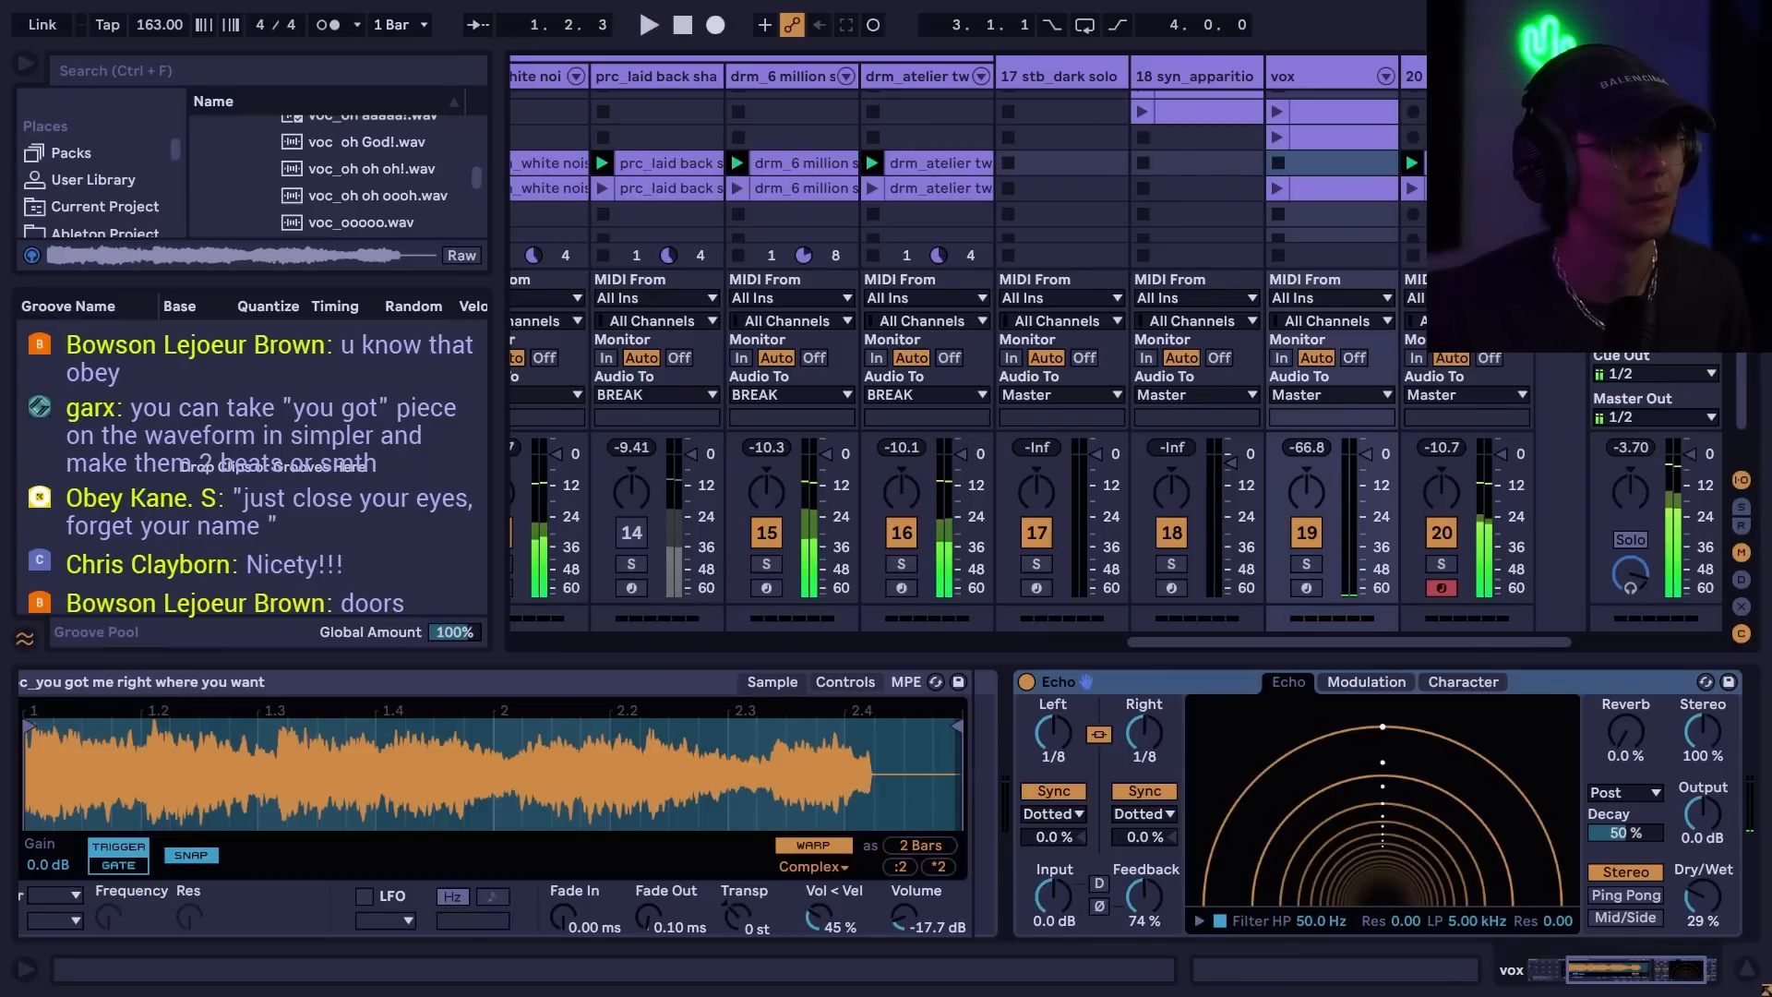
- Play the vocal-only scene followed by the drum scene below it, and stop playback
click(1602, 137)
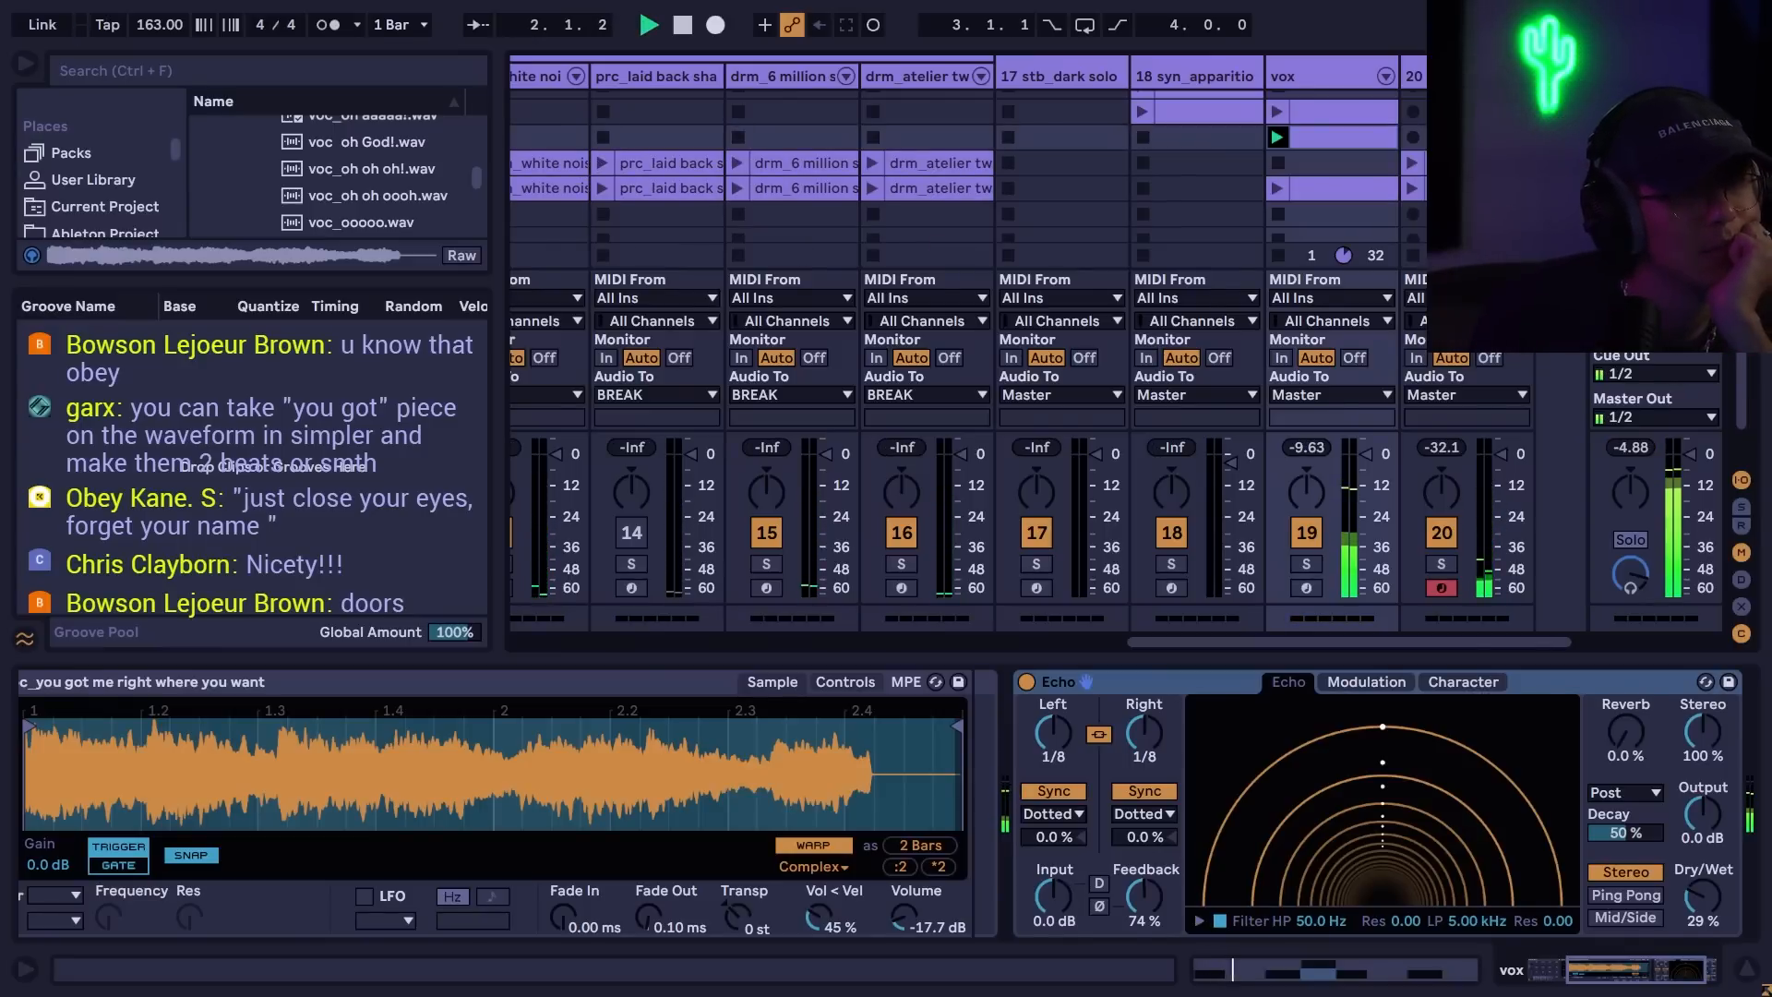
scroll(969, 170, up, 1)
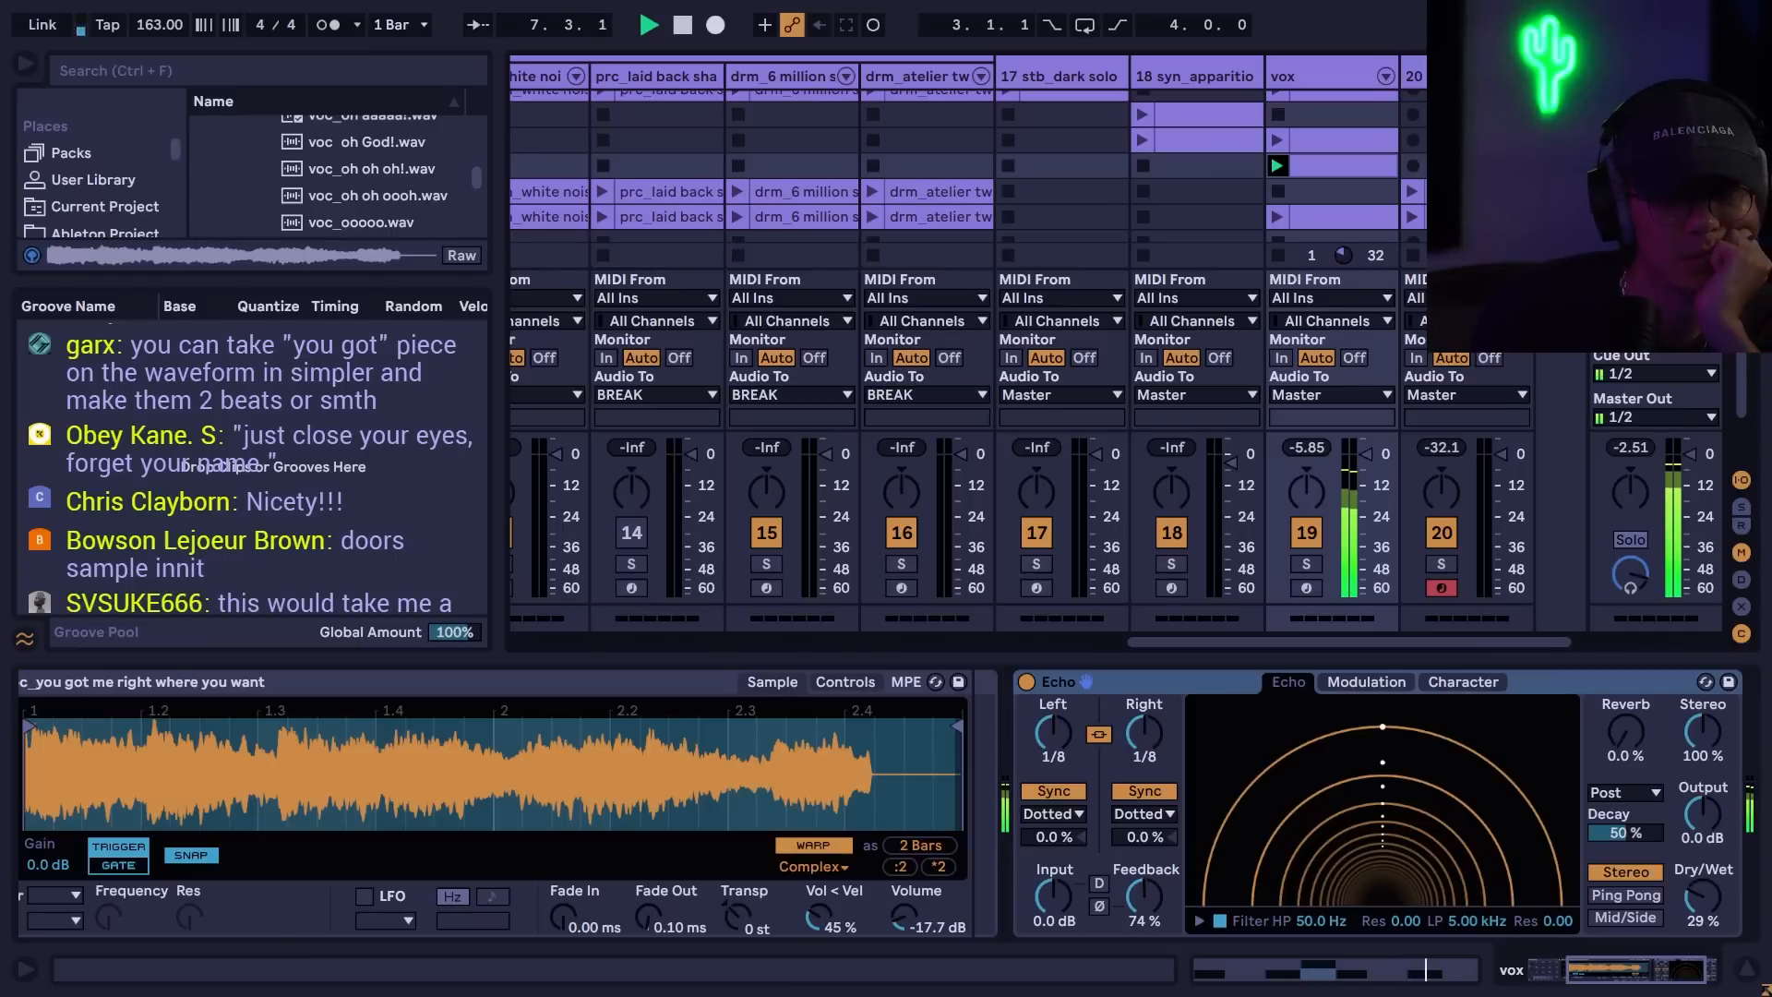
click(1602, 191)
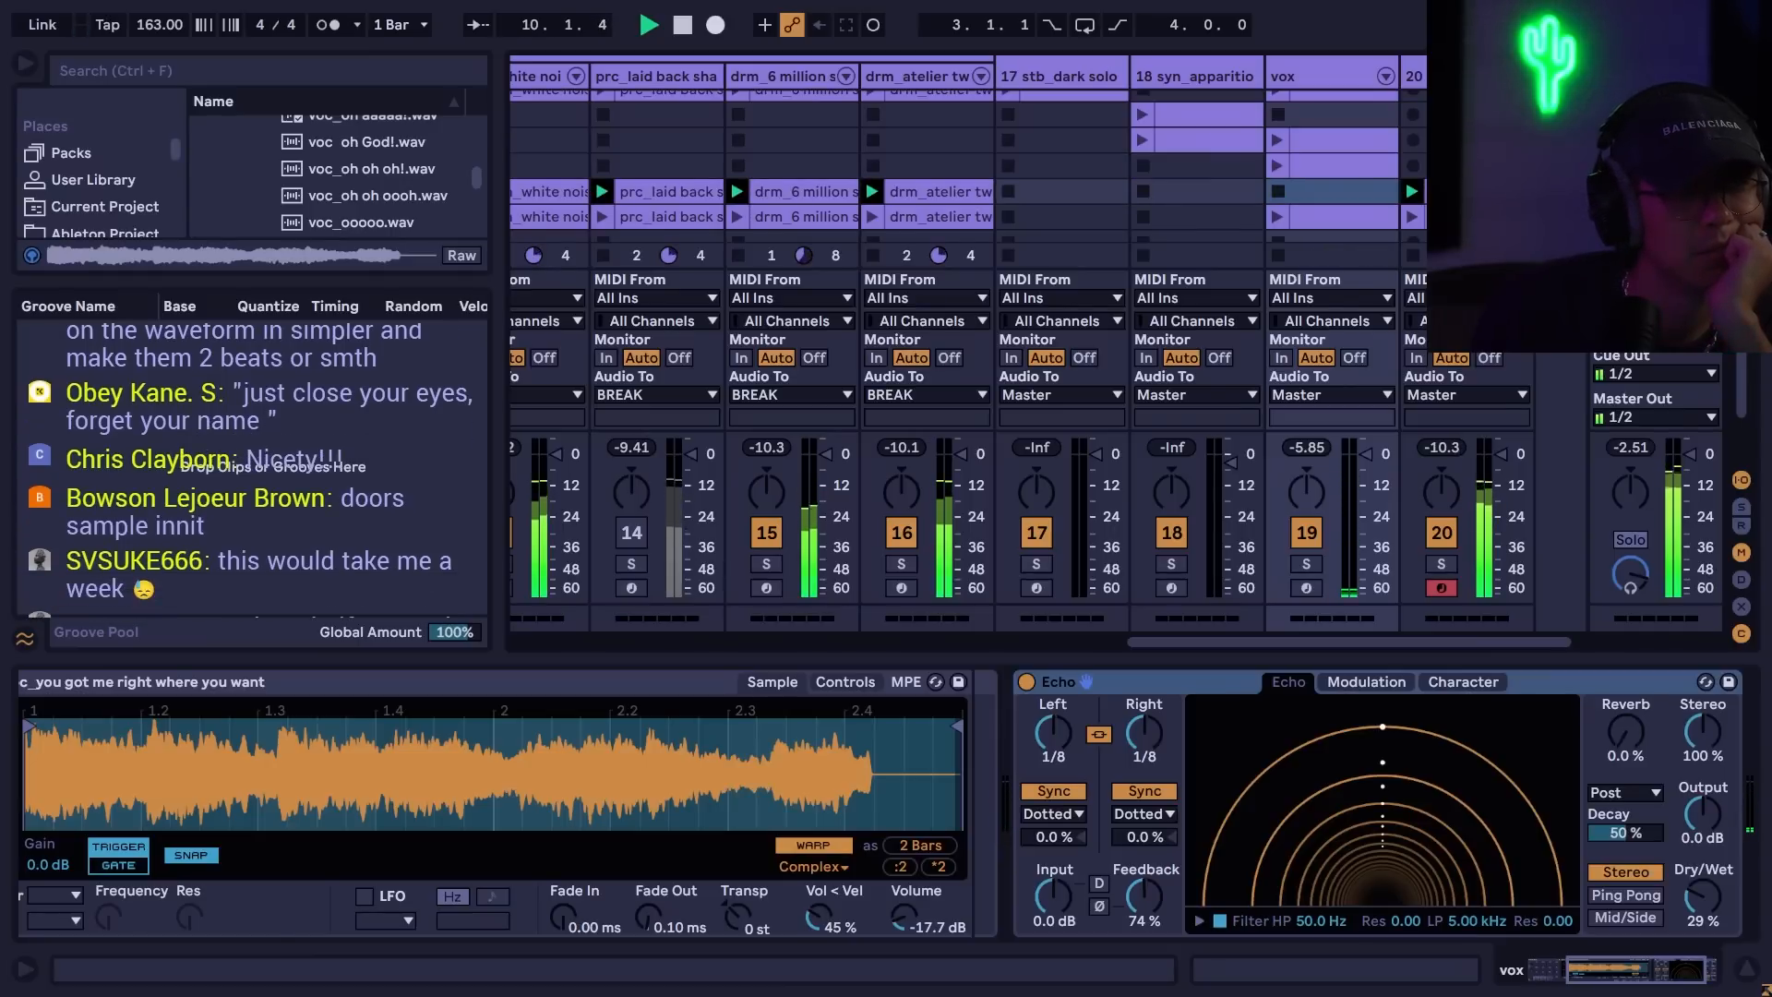
key(space)
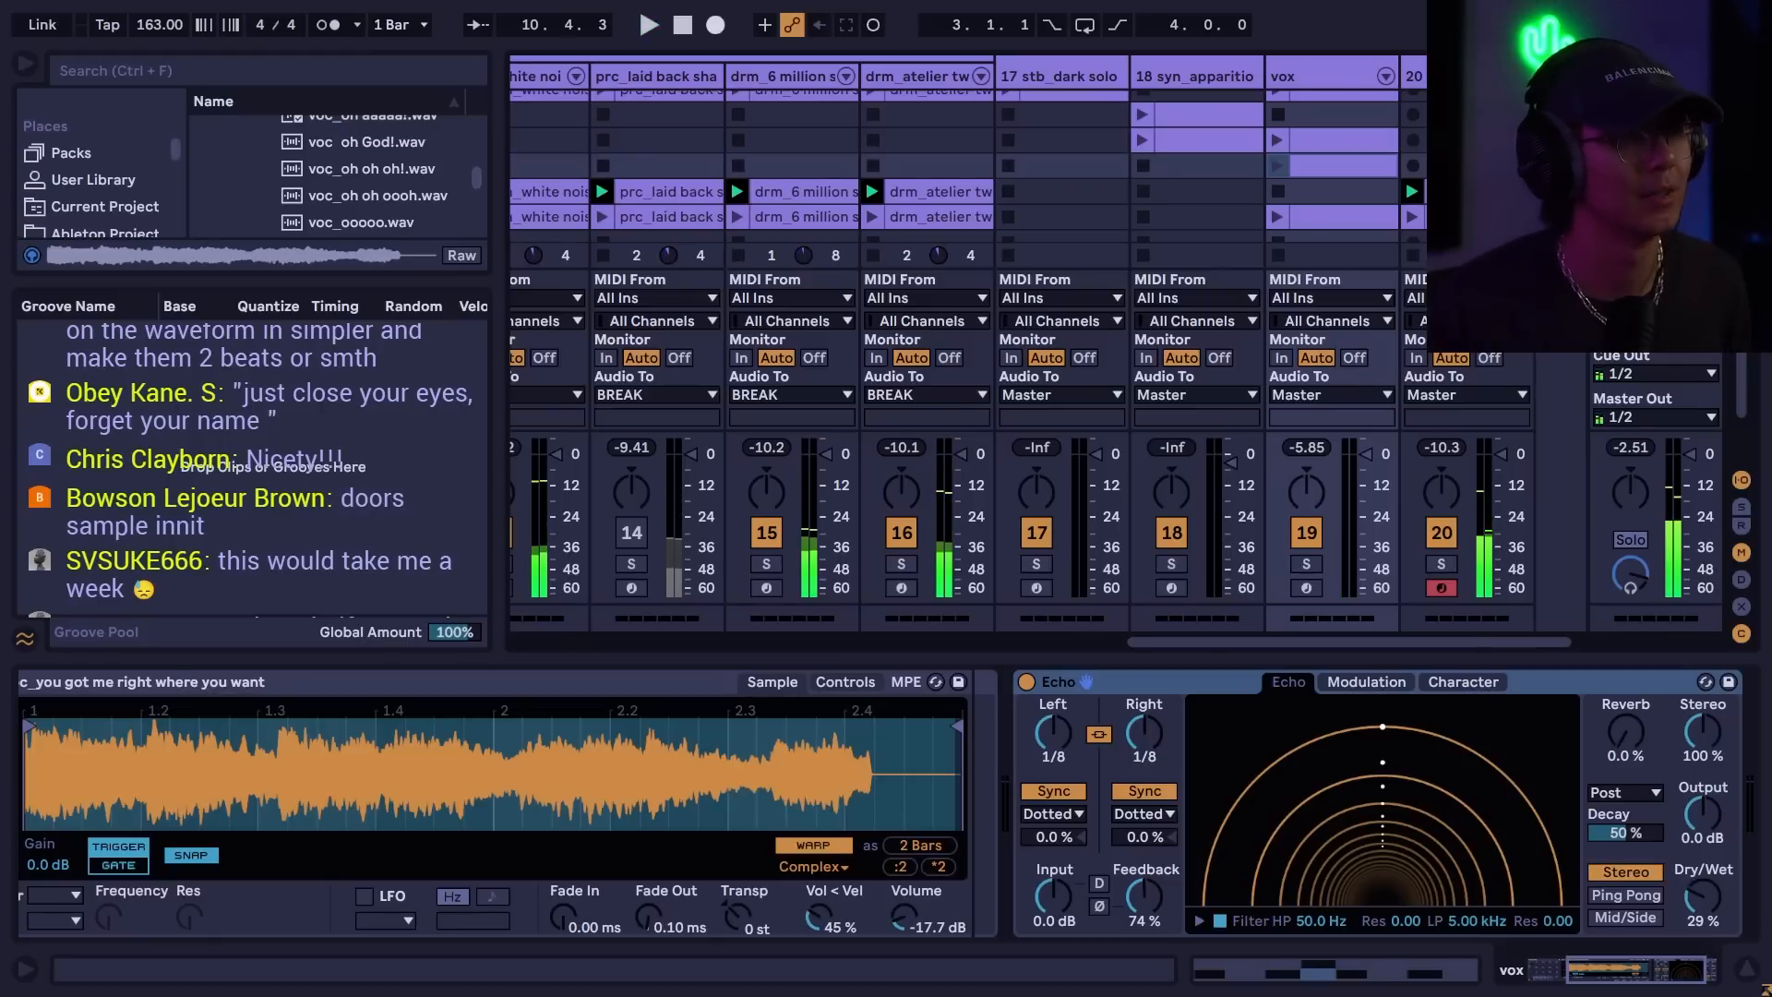
- Duplicate the vocal-only scene above the drum scene and launch the copy
scroll(1602, 191, up, 1)
click(1602, 191)
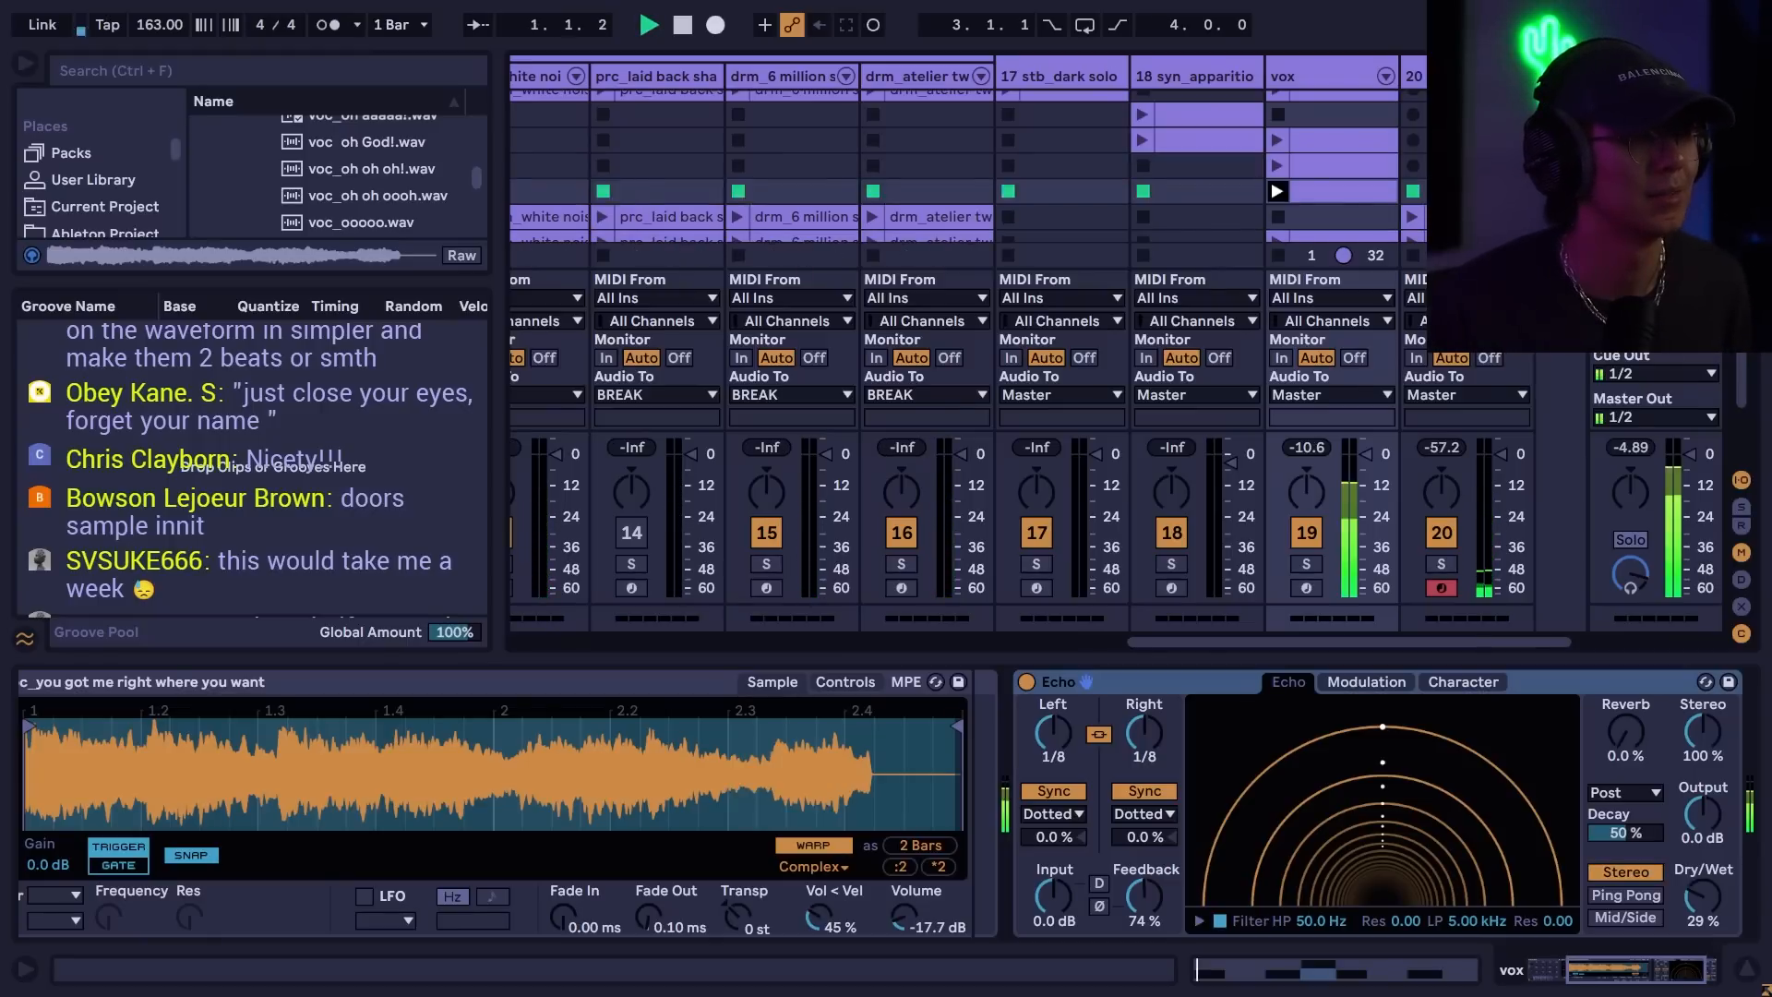
scroll(1329, 197, down, 2)
key(space)
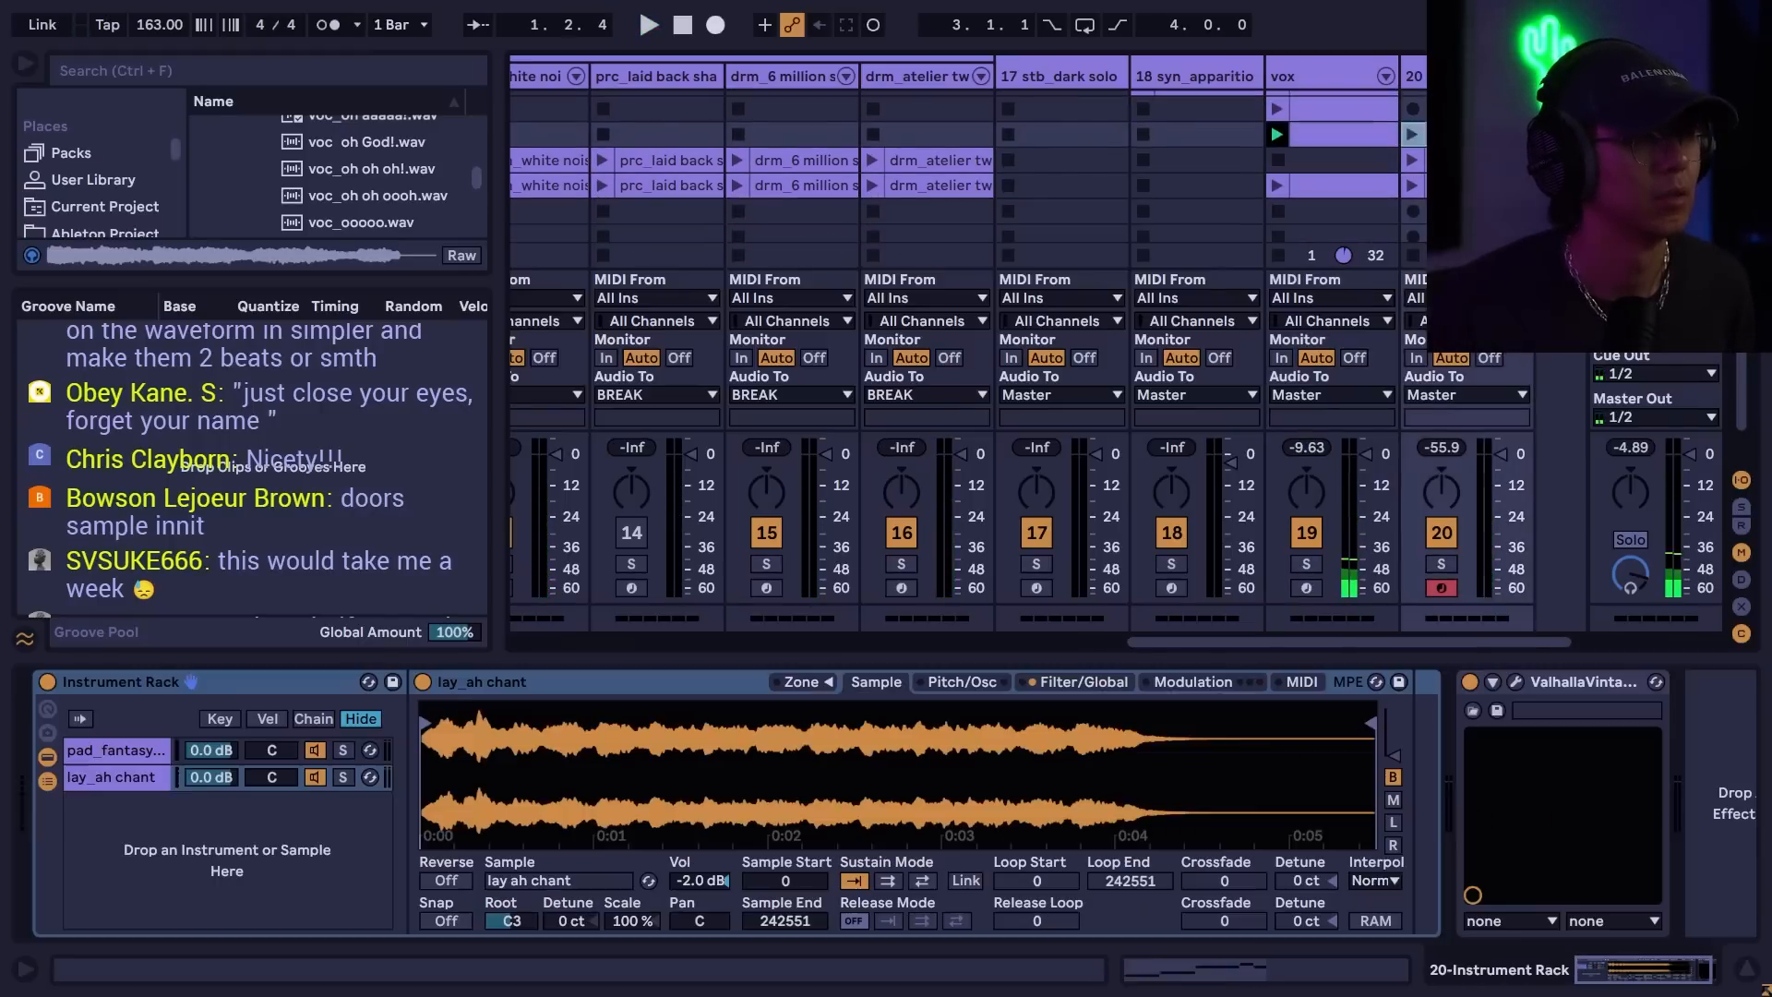
click(1603, 135)
key(space)
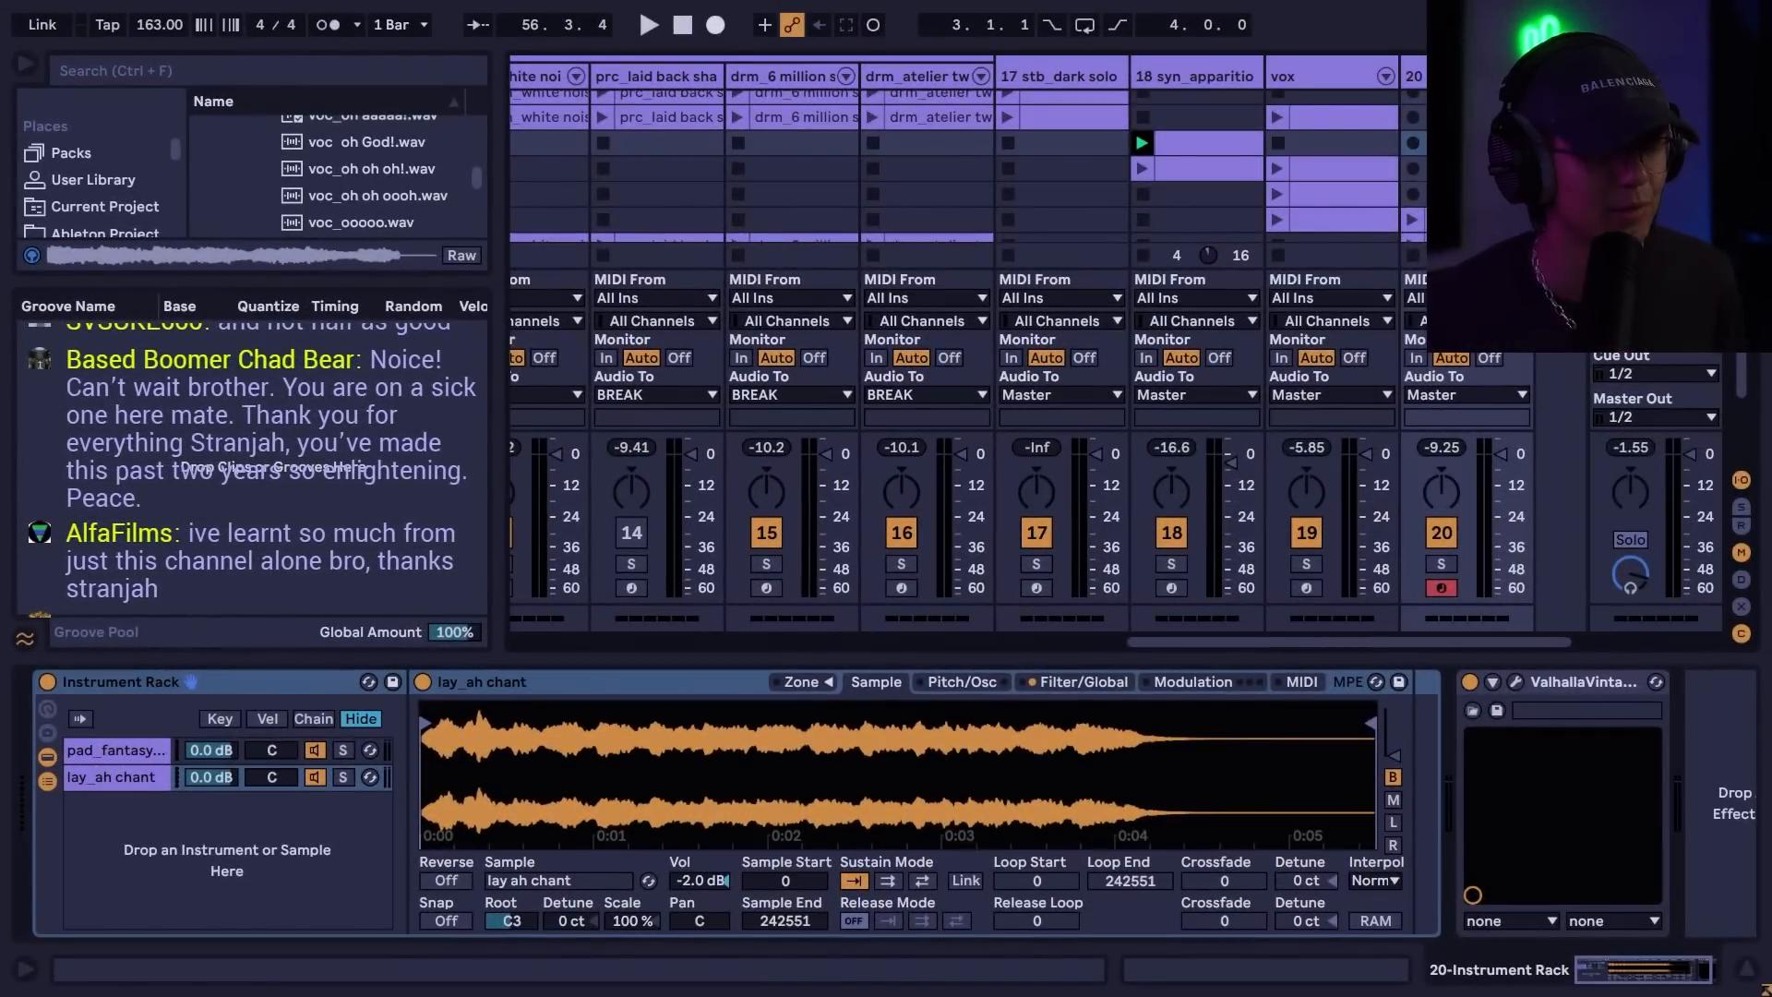
- Hide the Groove Pool and look through the vox samples of OG Jungle Vol. 1
click(22, 640)
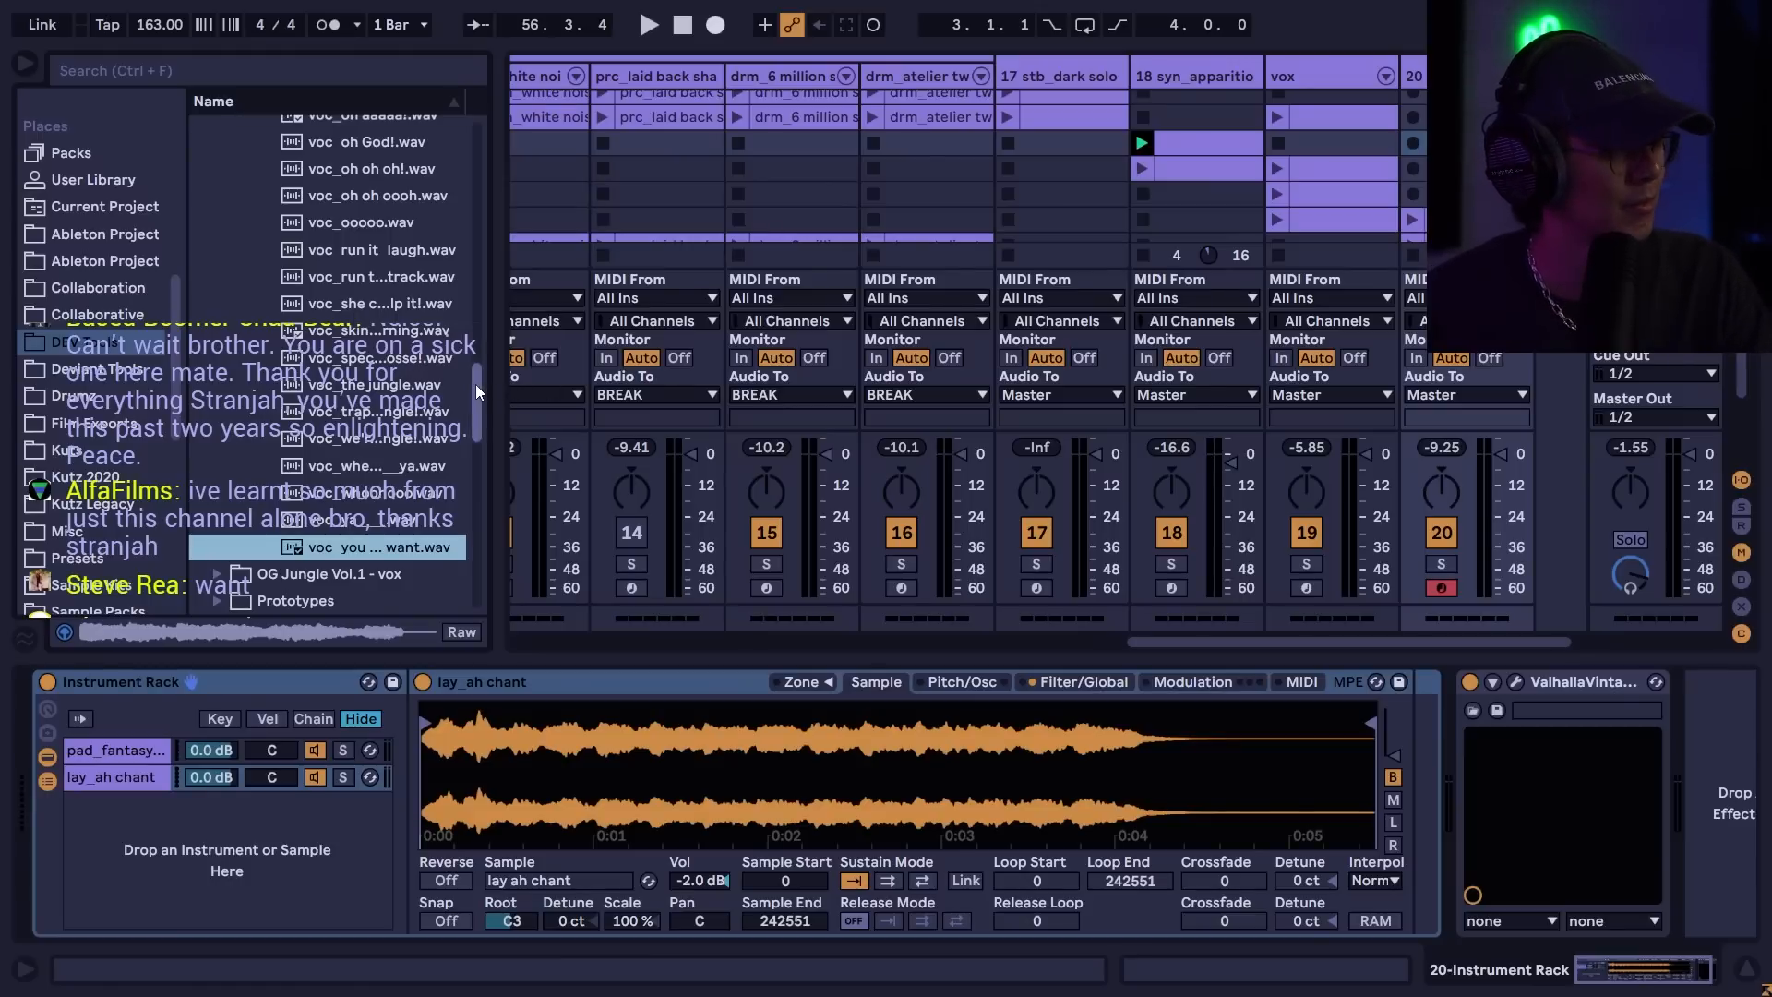
drag(478, 392, 492, 268)
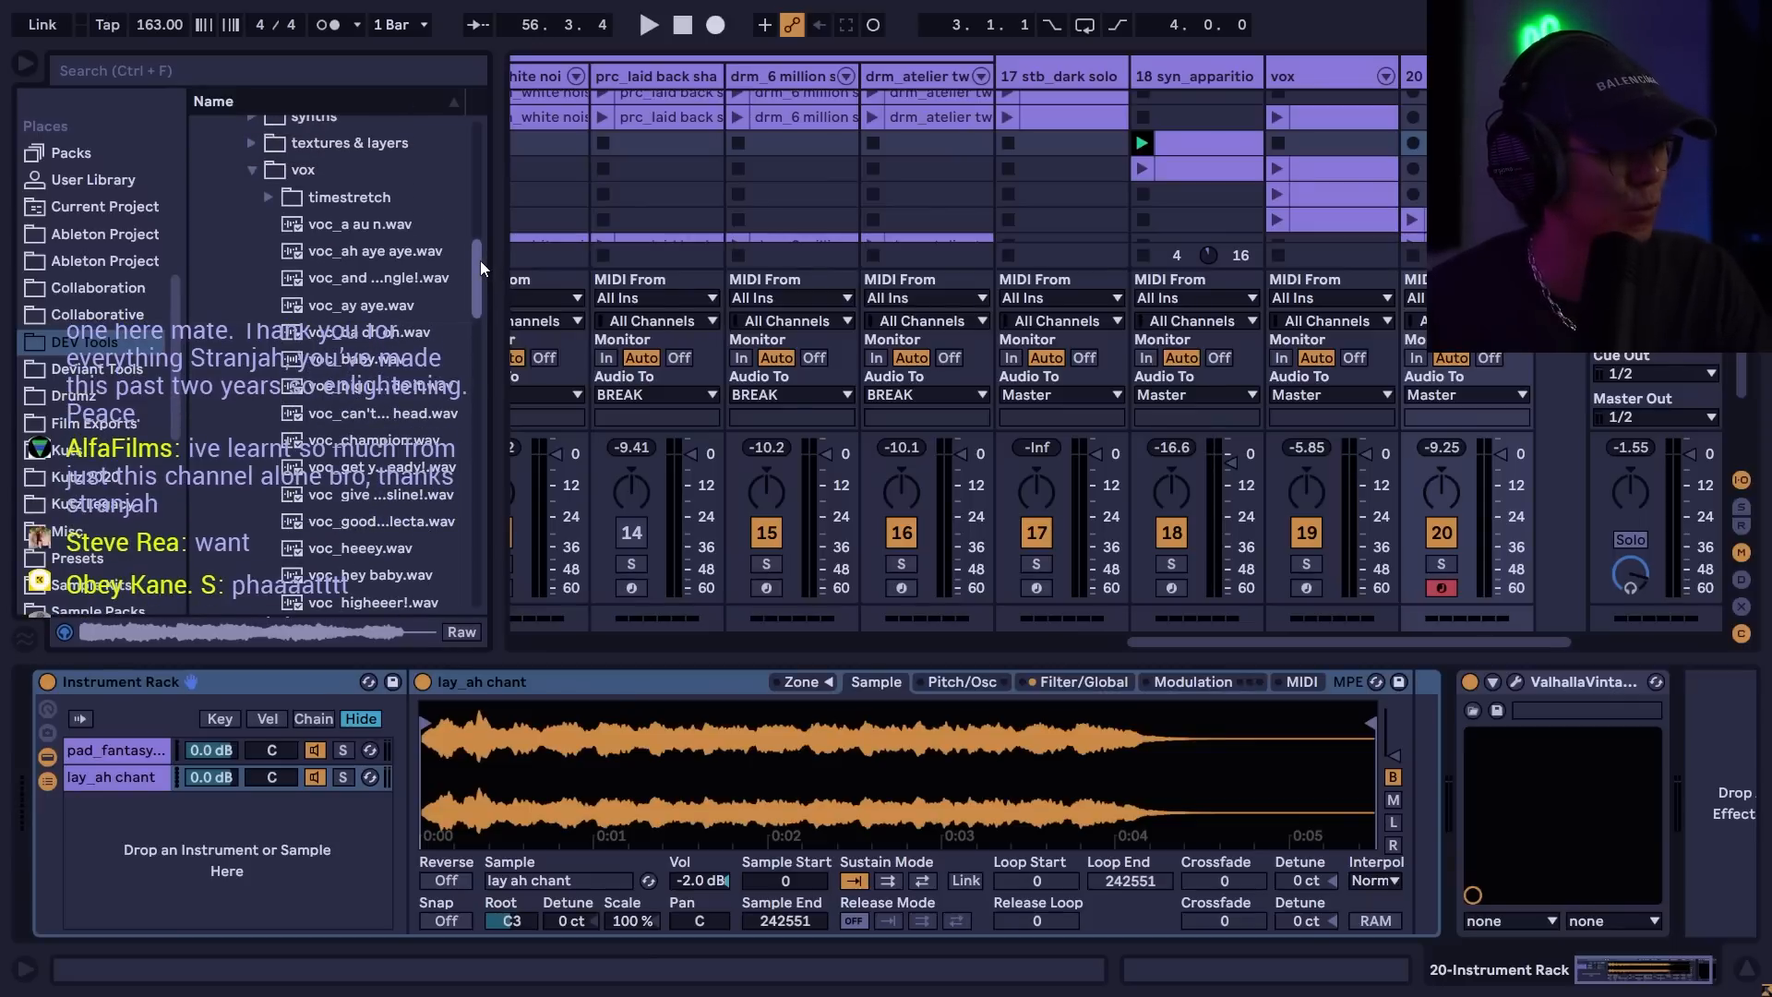
drag(481, 269, 481, 380)
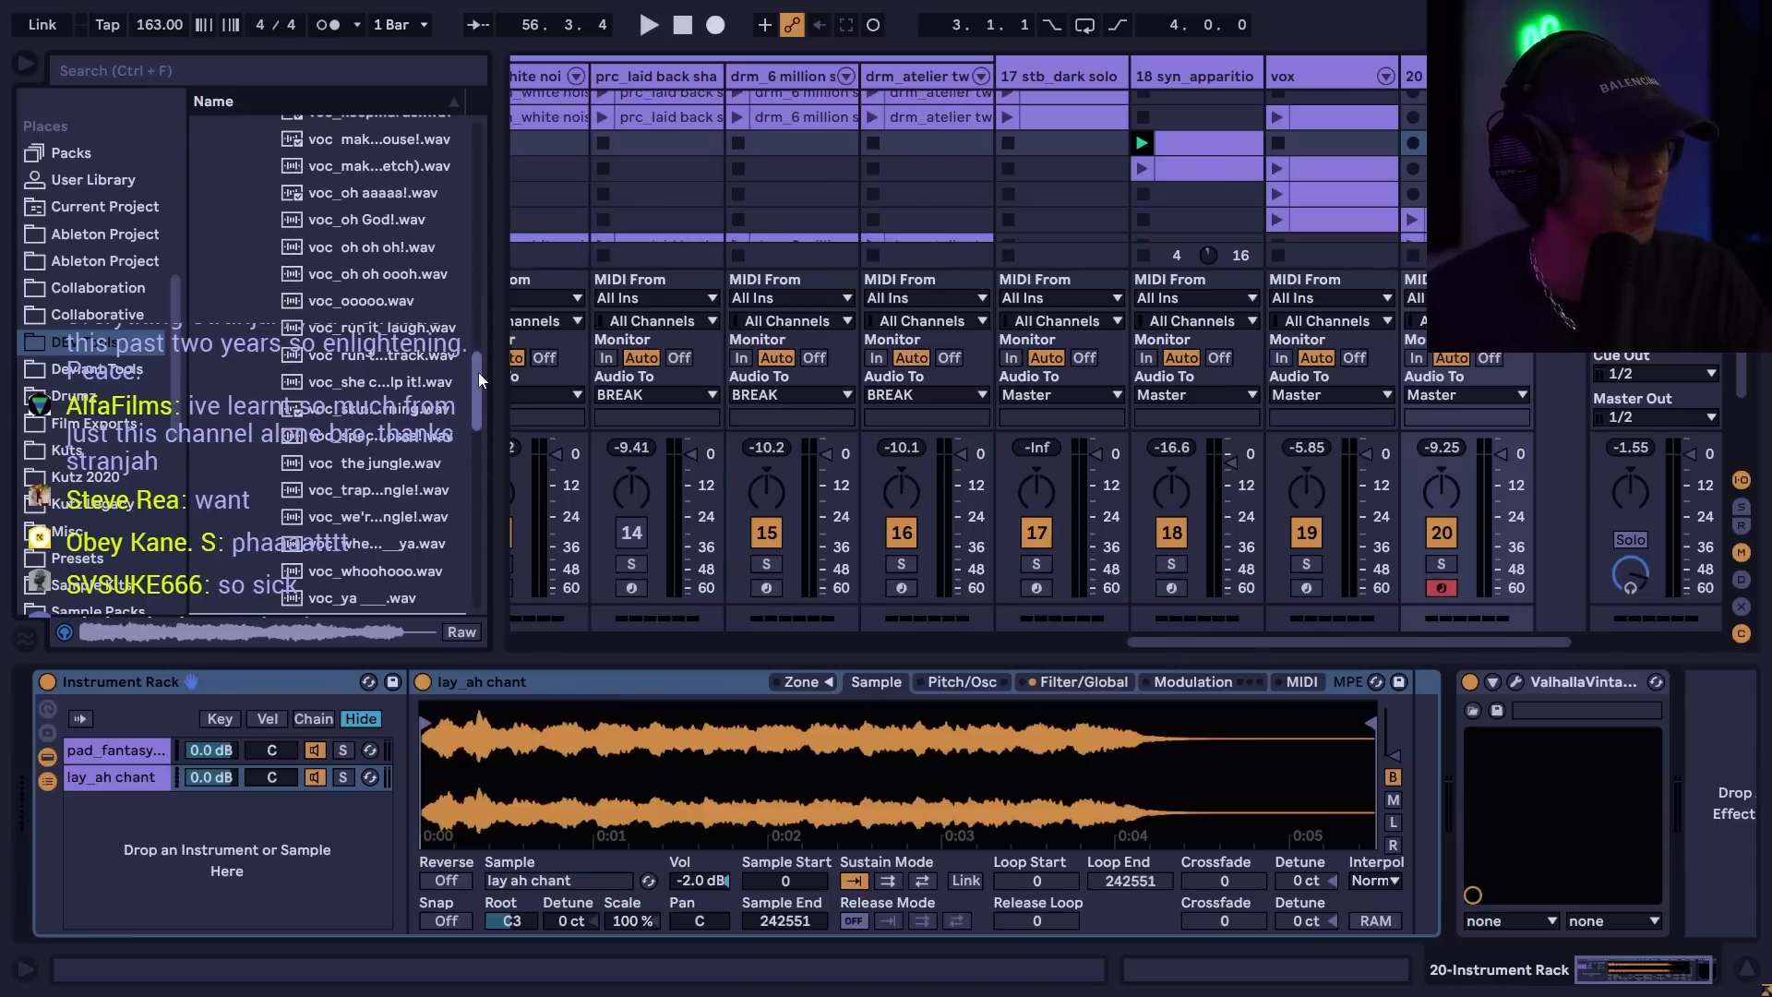
mouse_move(481, 380)
mouse_down()
mouse_move(491, 232)
mouse_move(483, 388)
mouse_up()
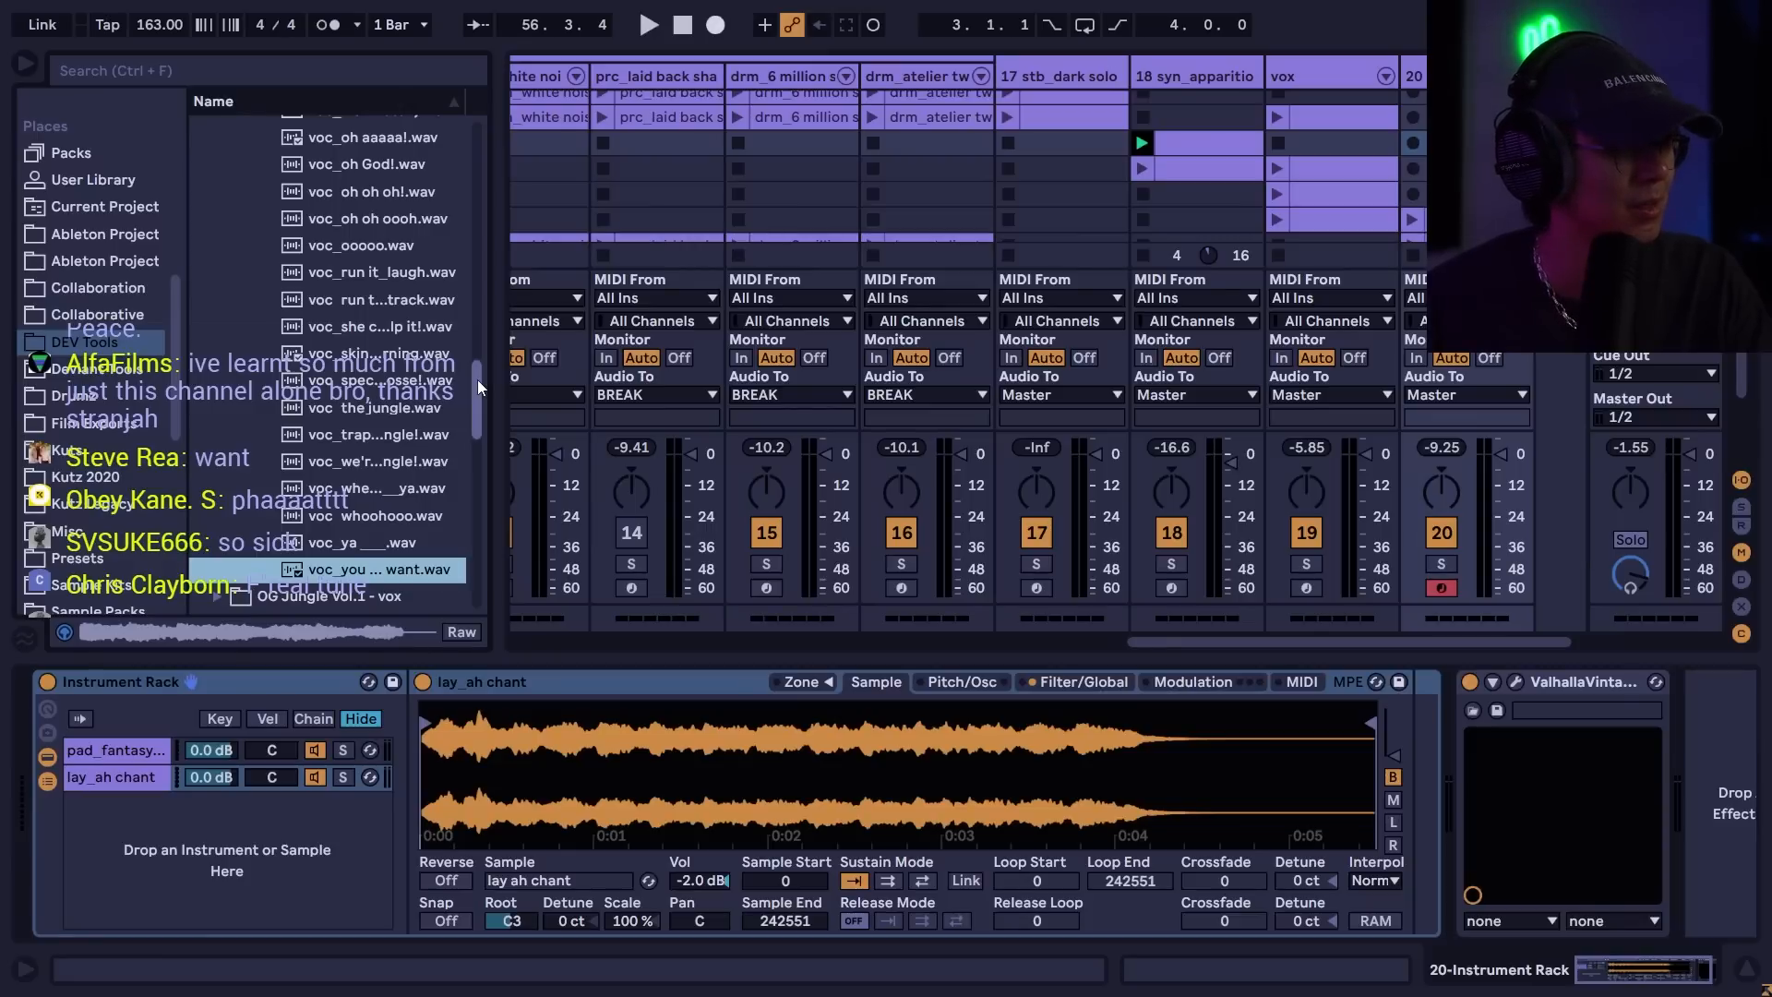
drag(479, 387, 479, 275)
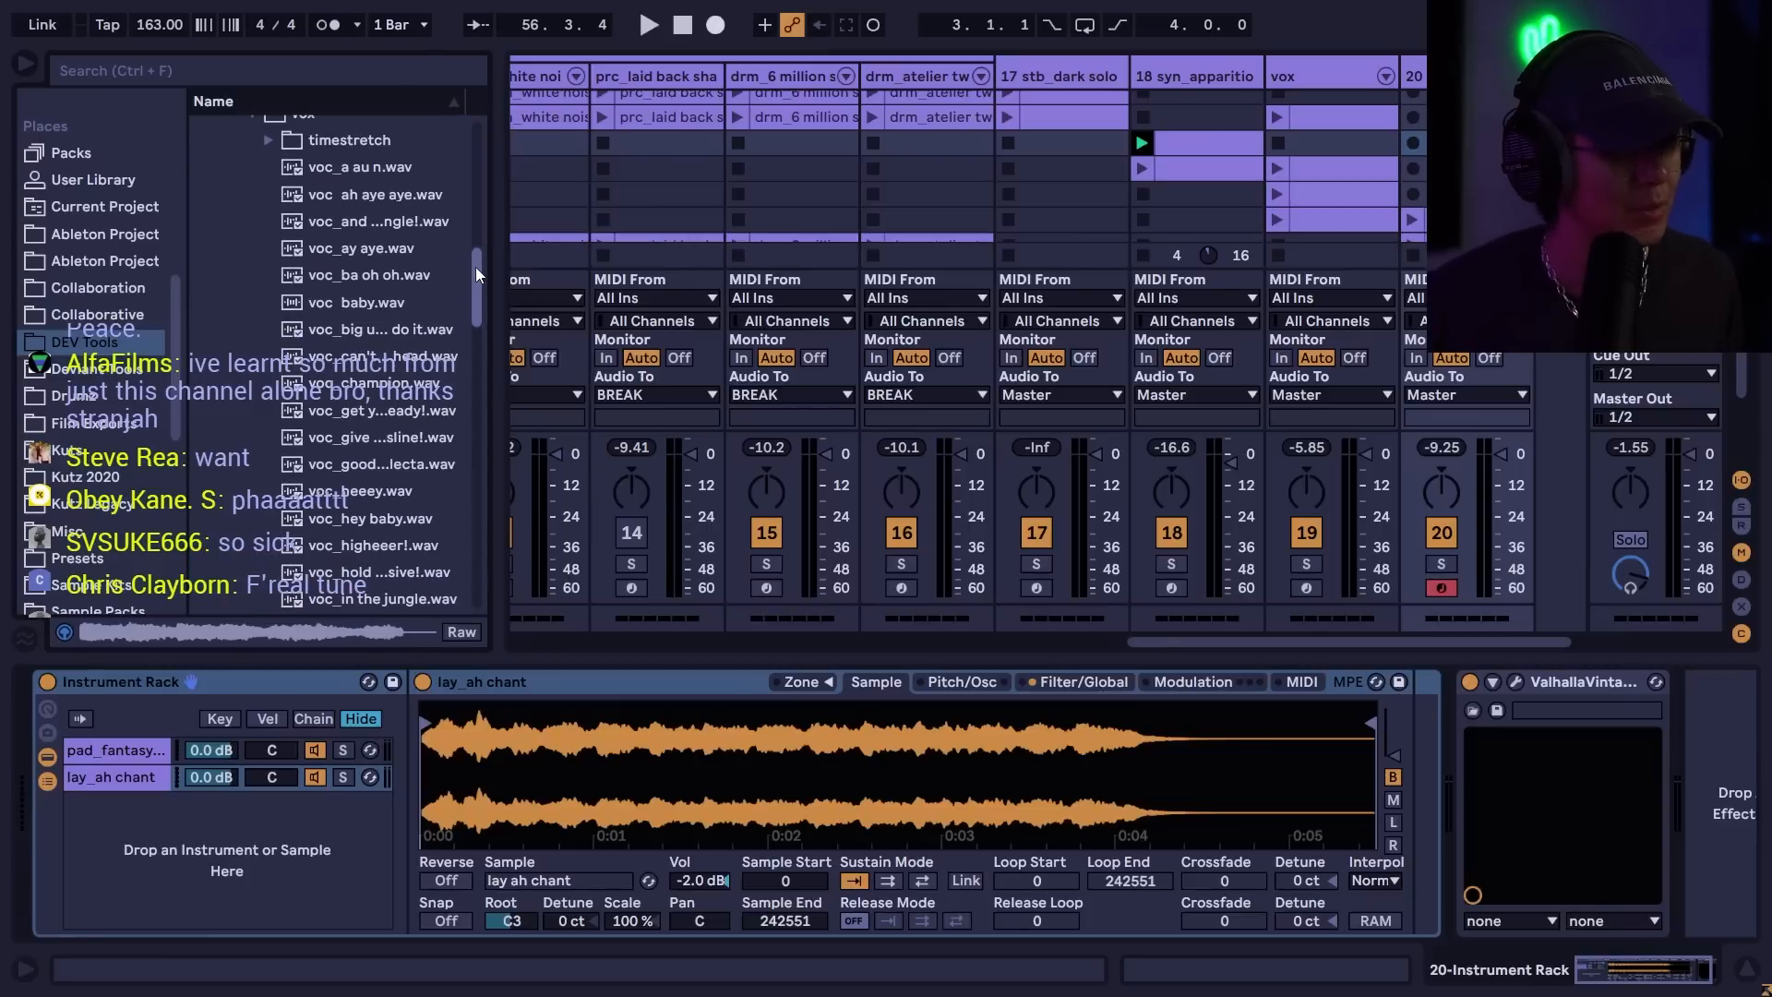